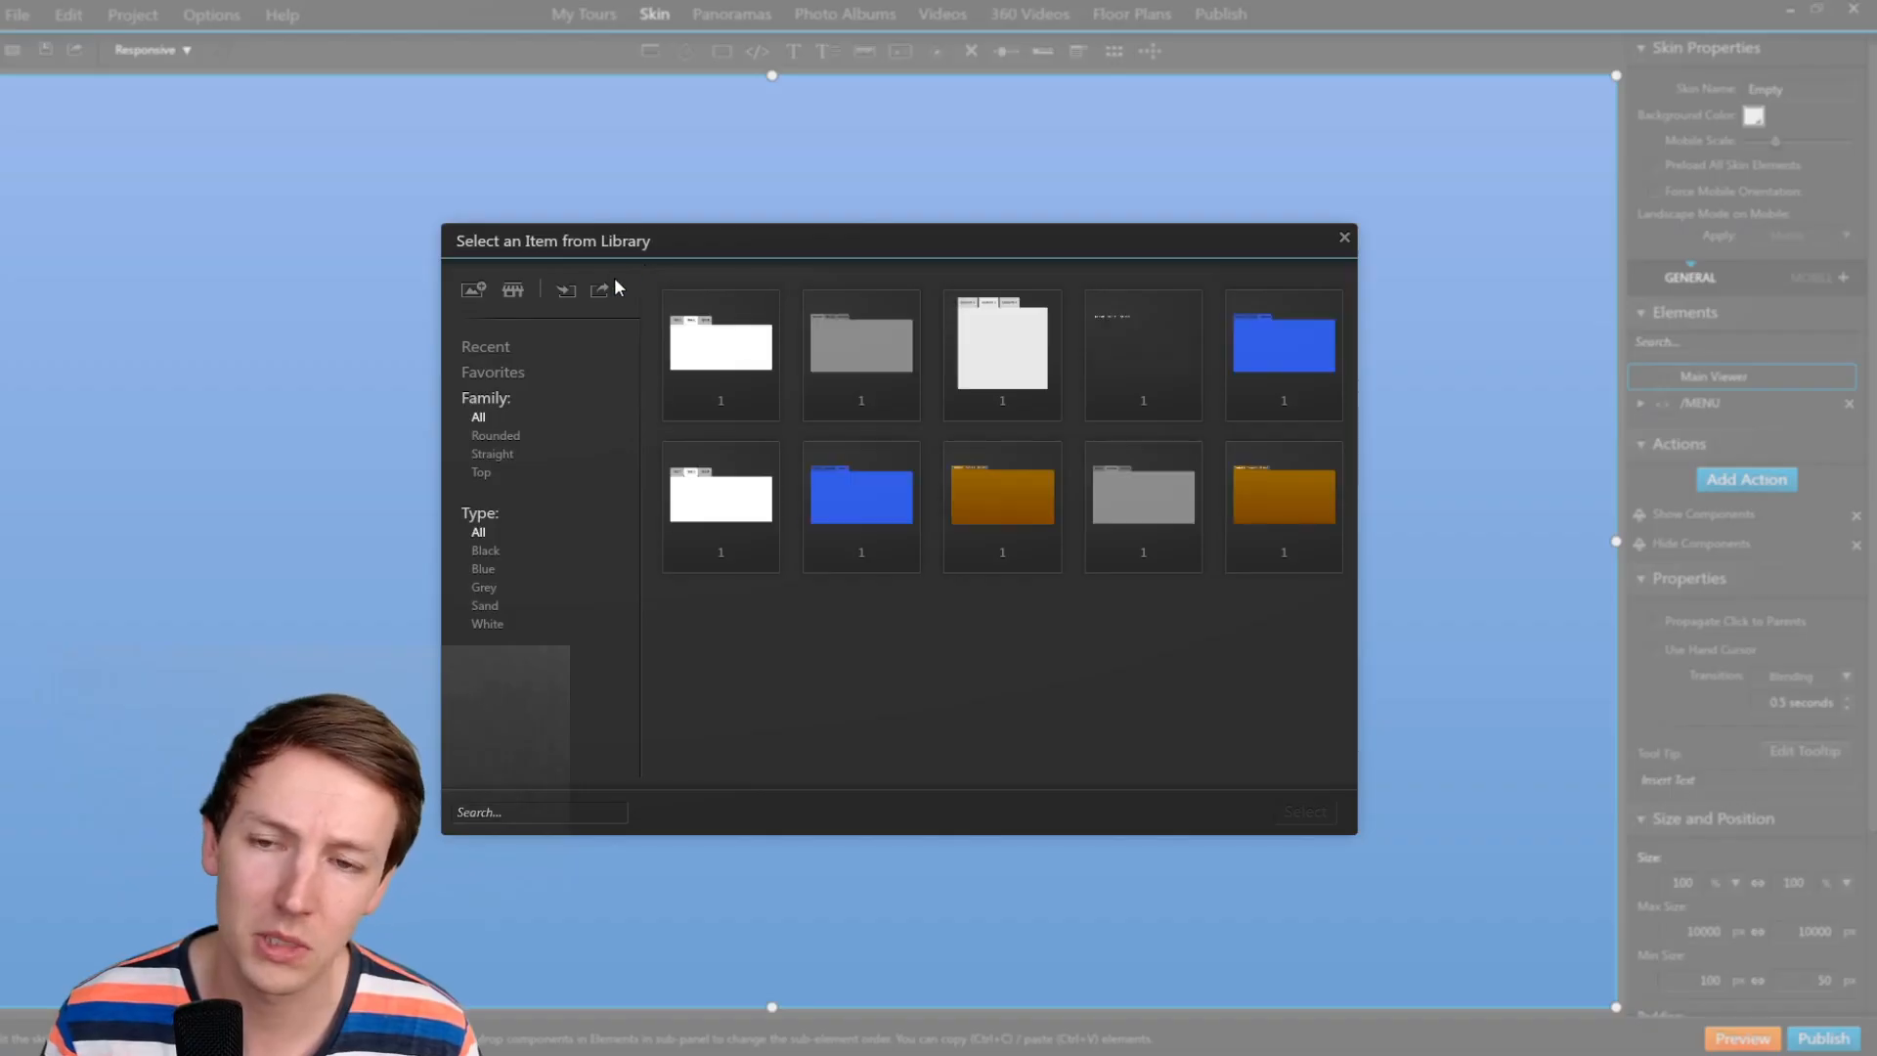
Try adding a white tab panel from the library, and delete it from the skin's elements.
{"action": "double_click", "coordinate": [728, 342]}
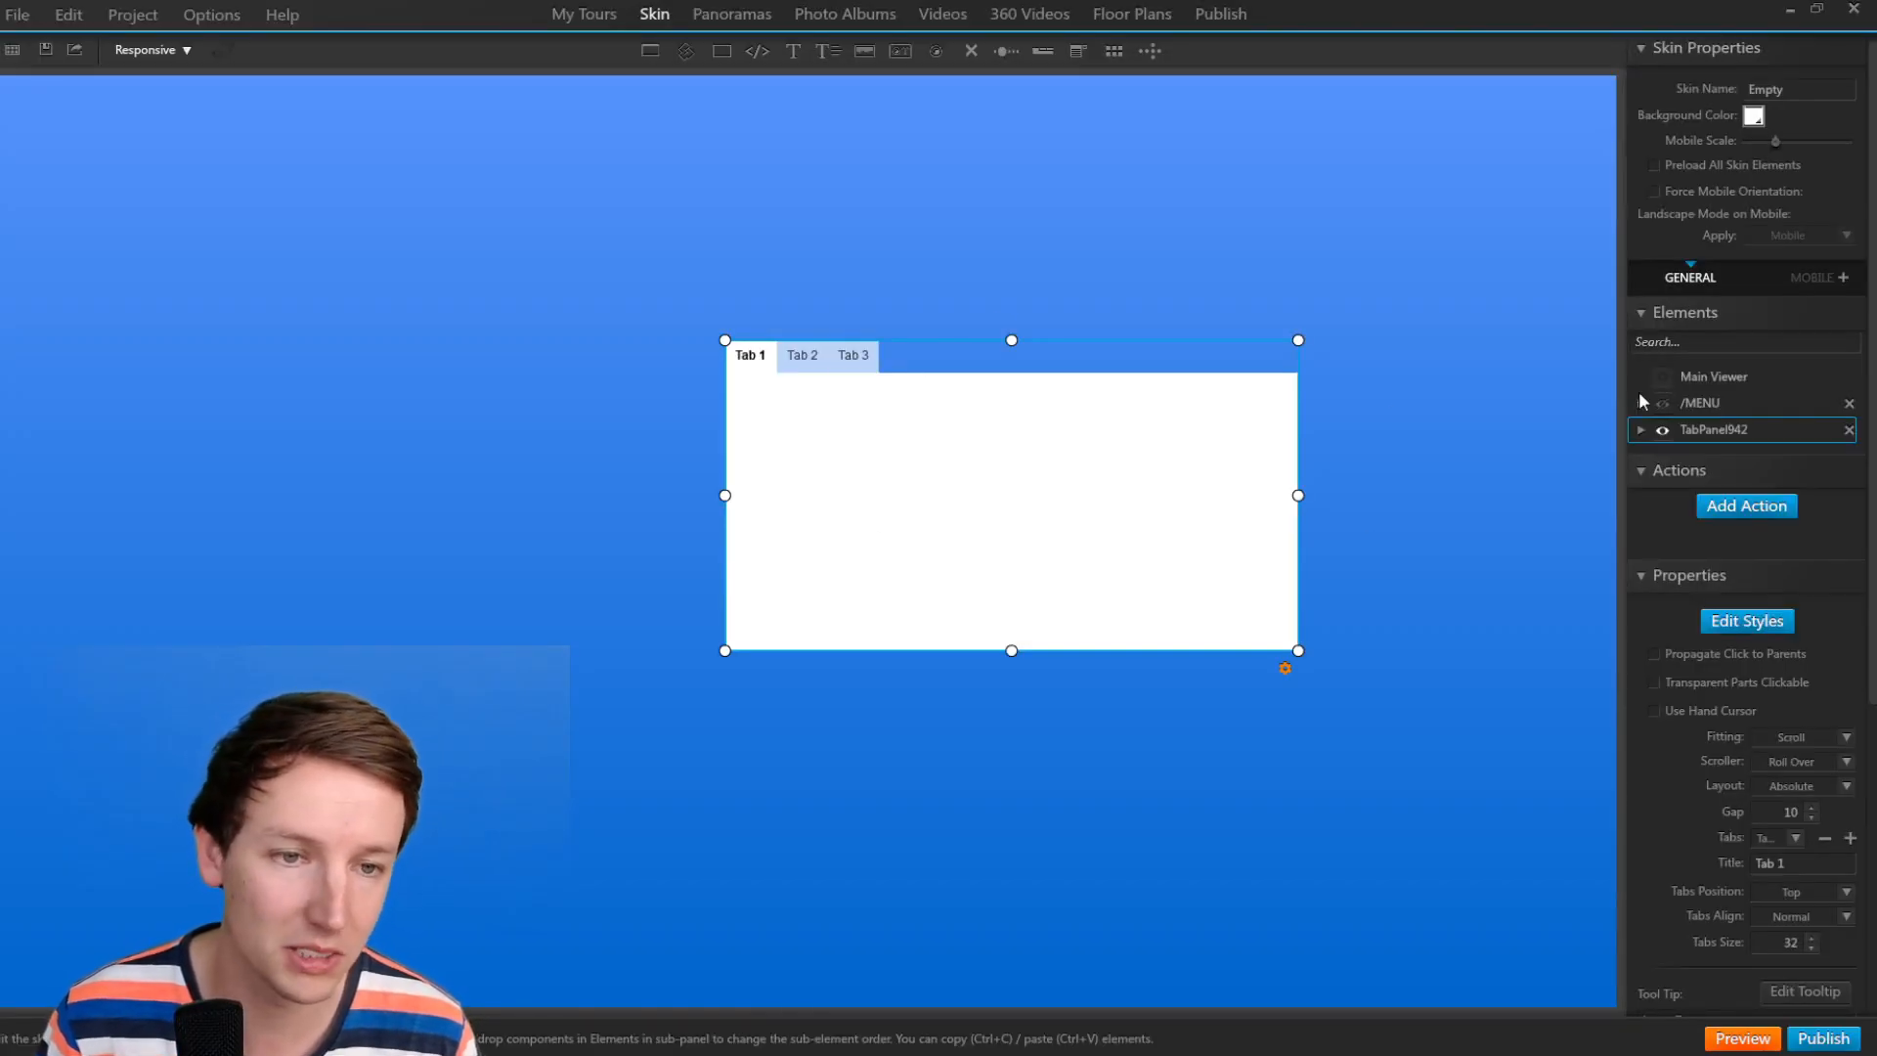
{"action": "left_click", "coordinate": [1849, 429]}
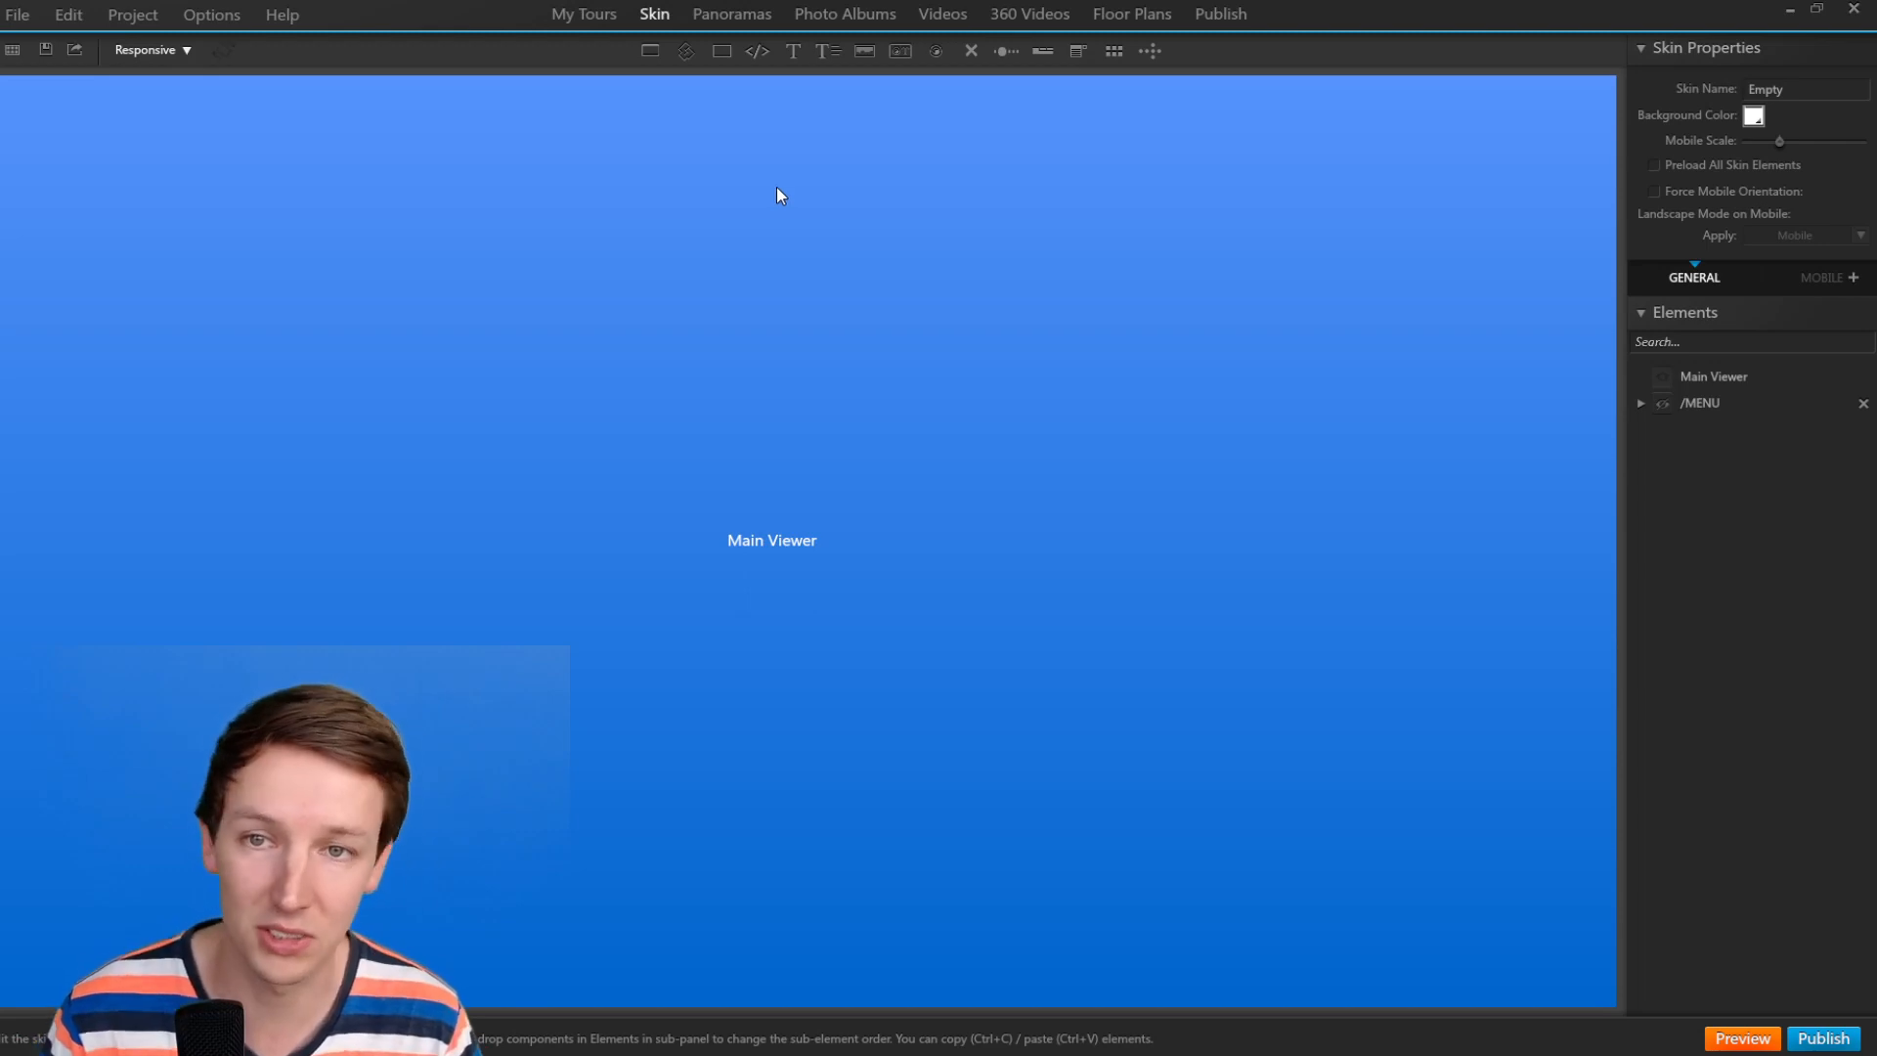
Draw a container, stretch it to cover the entire main viewer, and name it /POPUP-TABS.
{"action": "left_click", "coordinate": [722, 51]}
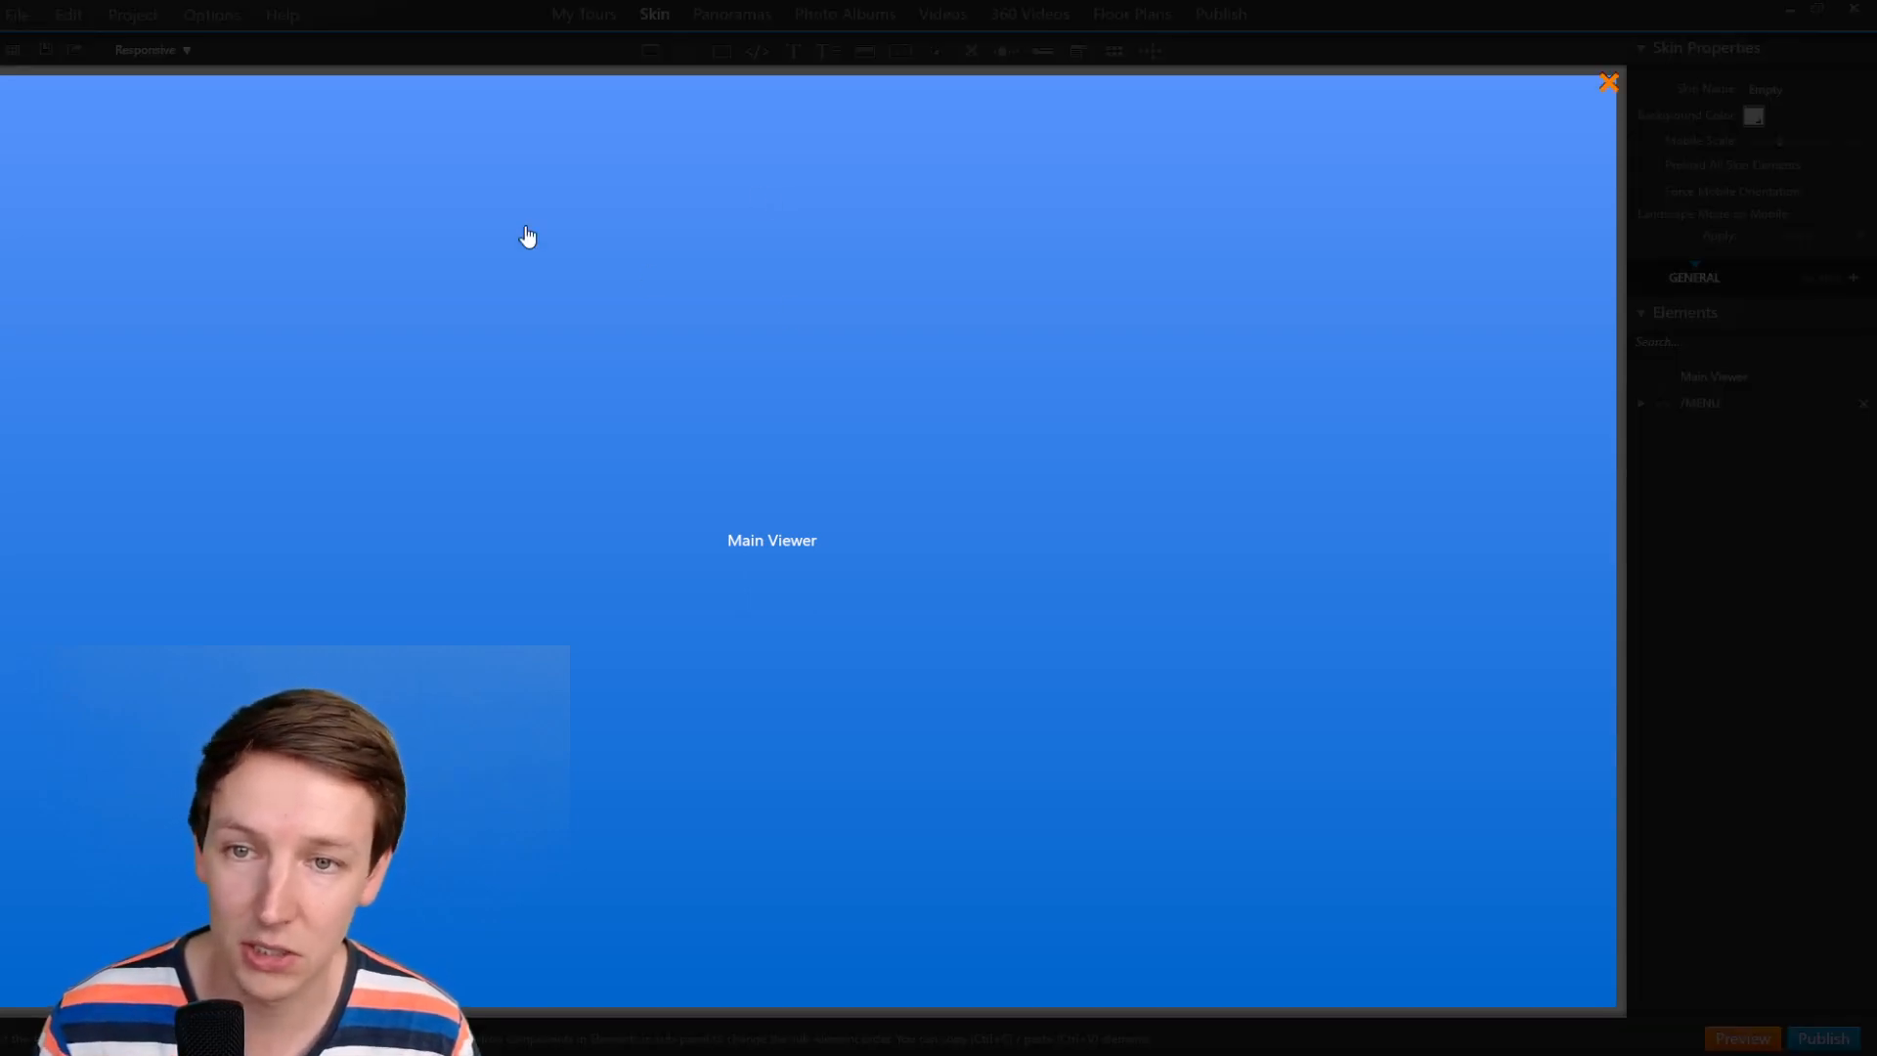
{"action": "left_click", "coordinate": [525, 226]}
{"action": "left_click_drag", "start_coordinate": [729, 428], "coordinate": [1616, 1007]}
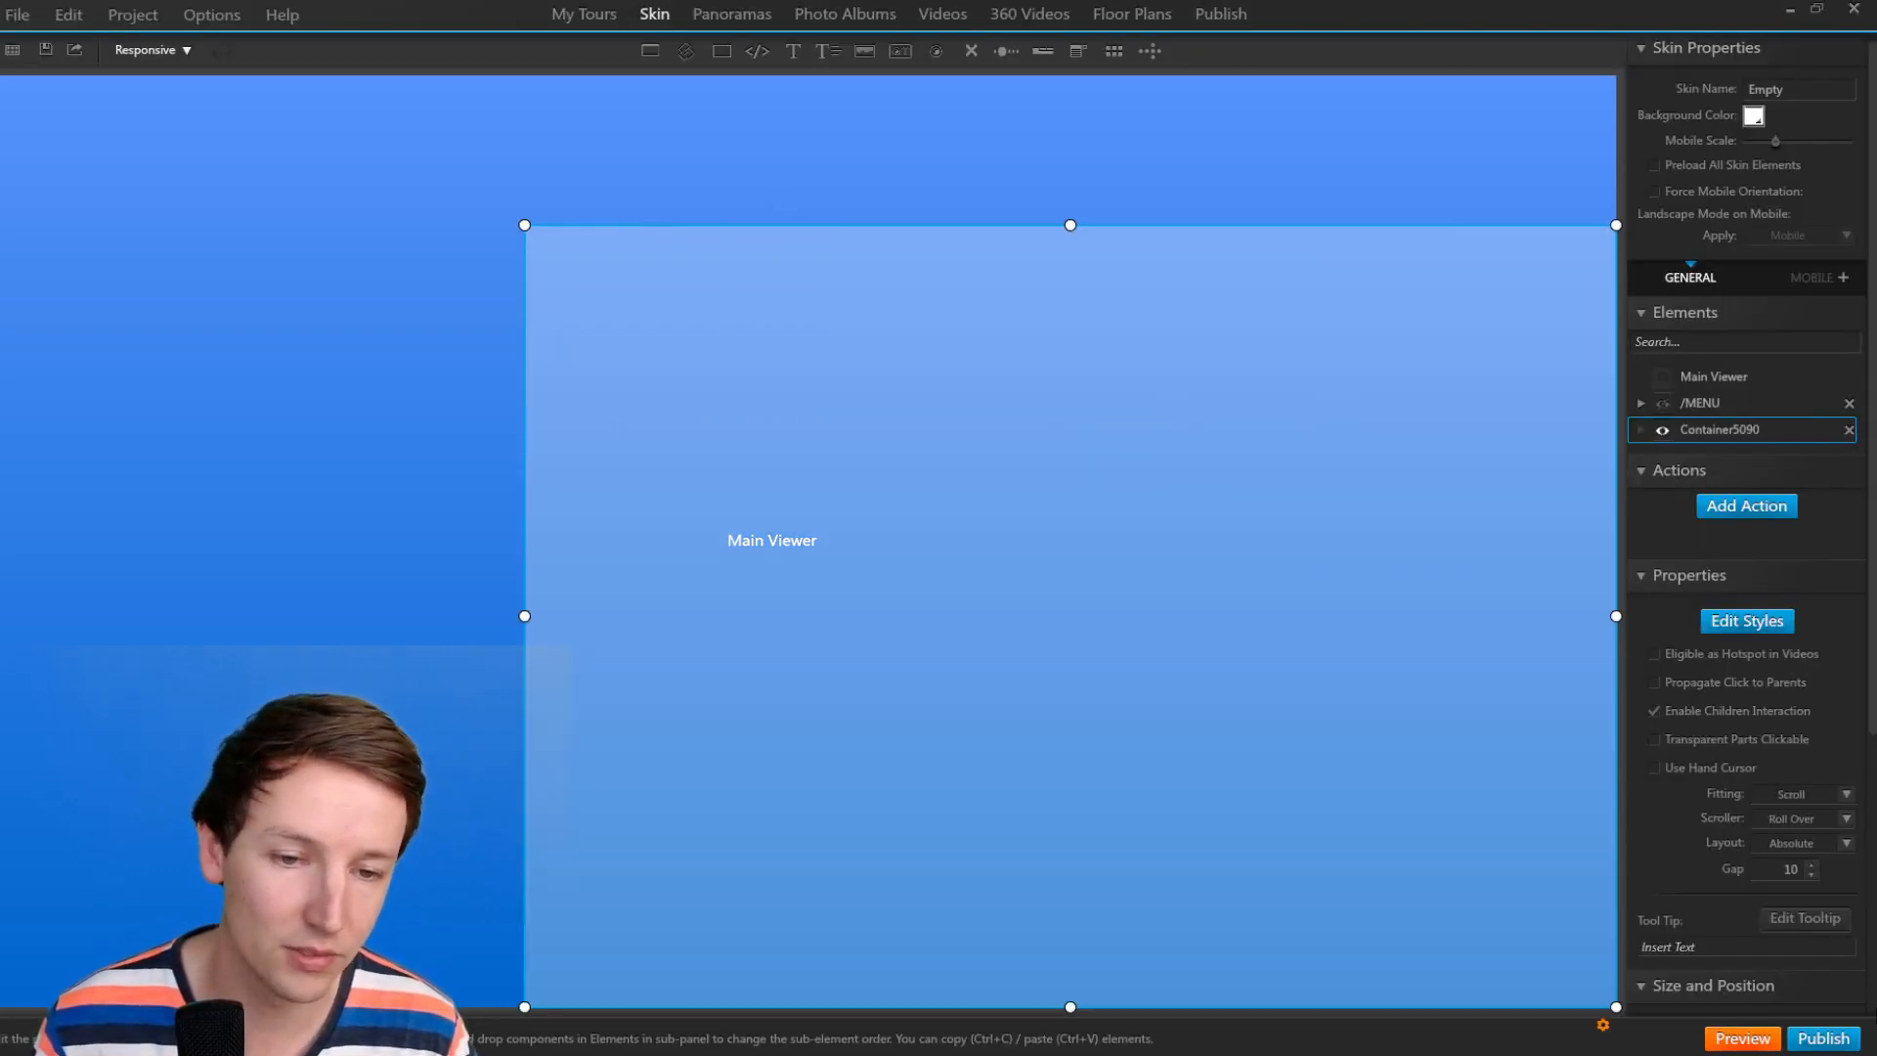
{"action": "left_click_drag", "start_coordinate": [524, 224], "coordinate": [2, 75]}
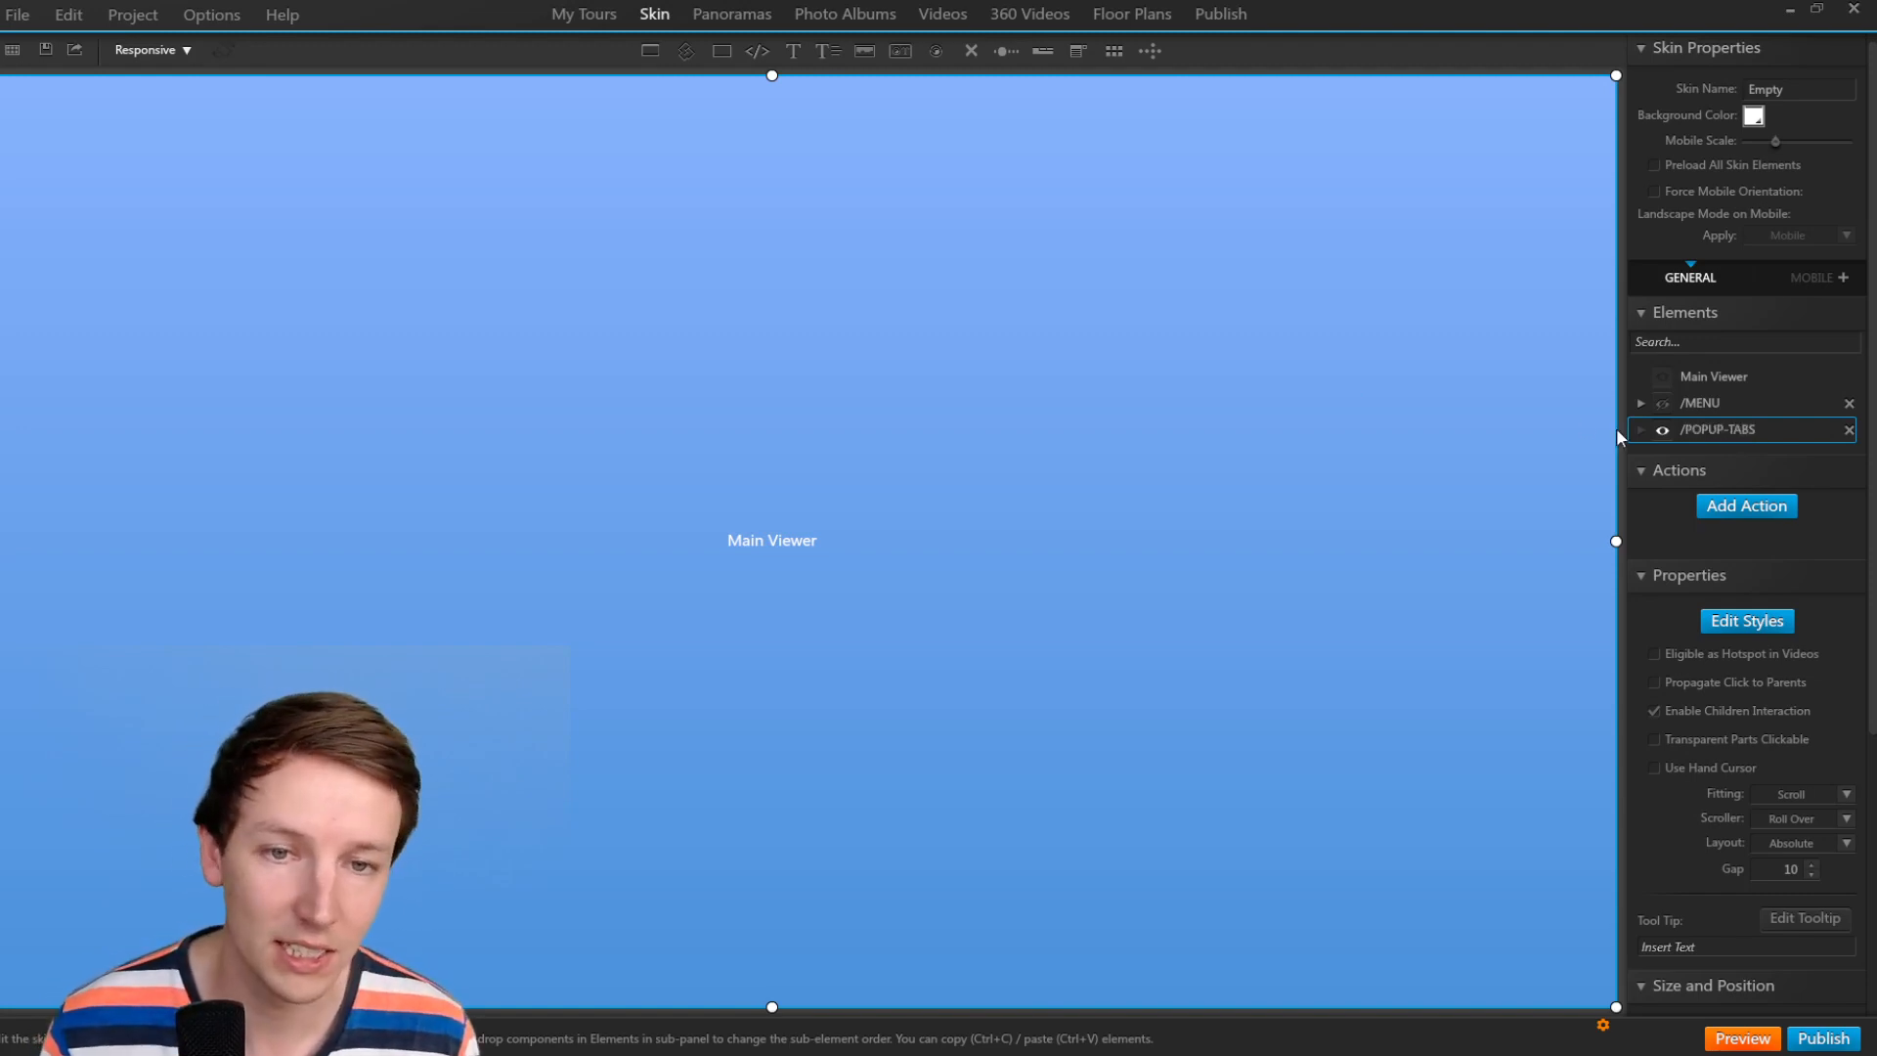
Make the /POPUP-TABS container's background black and raise its background opacity.
{"action": "left_click", "coordinate": [1751, 625]}
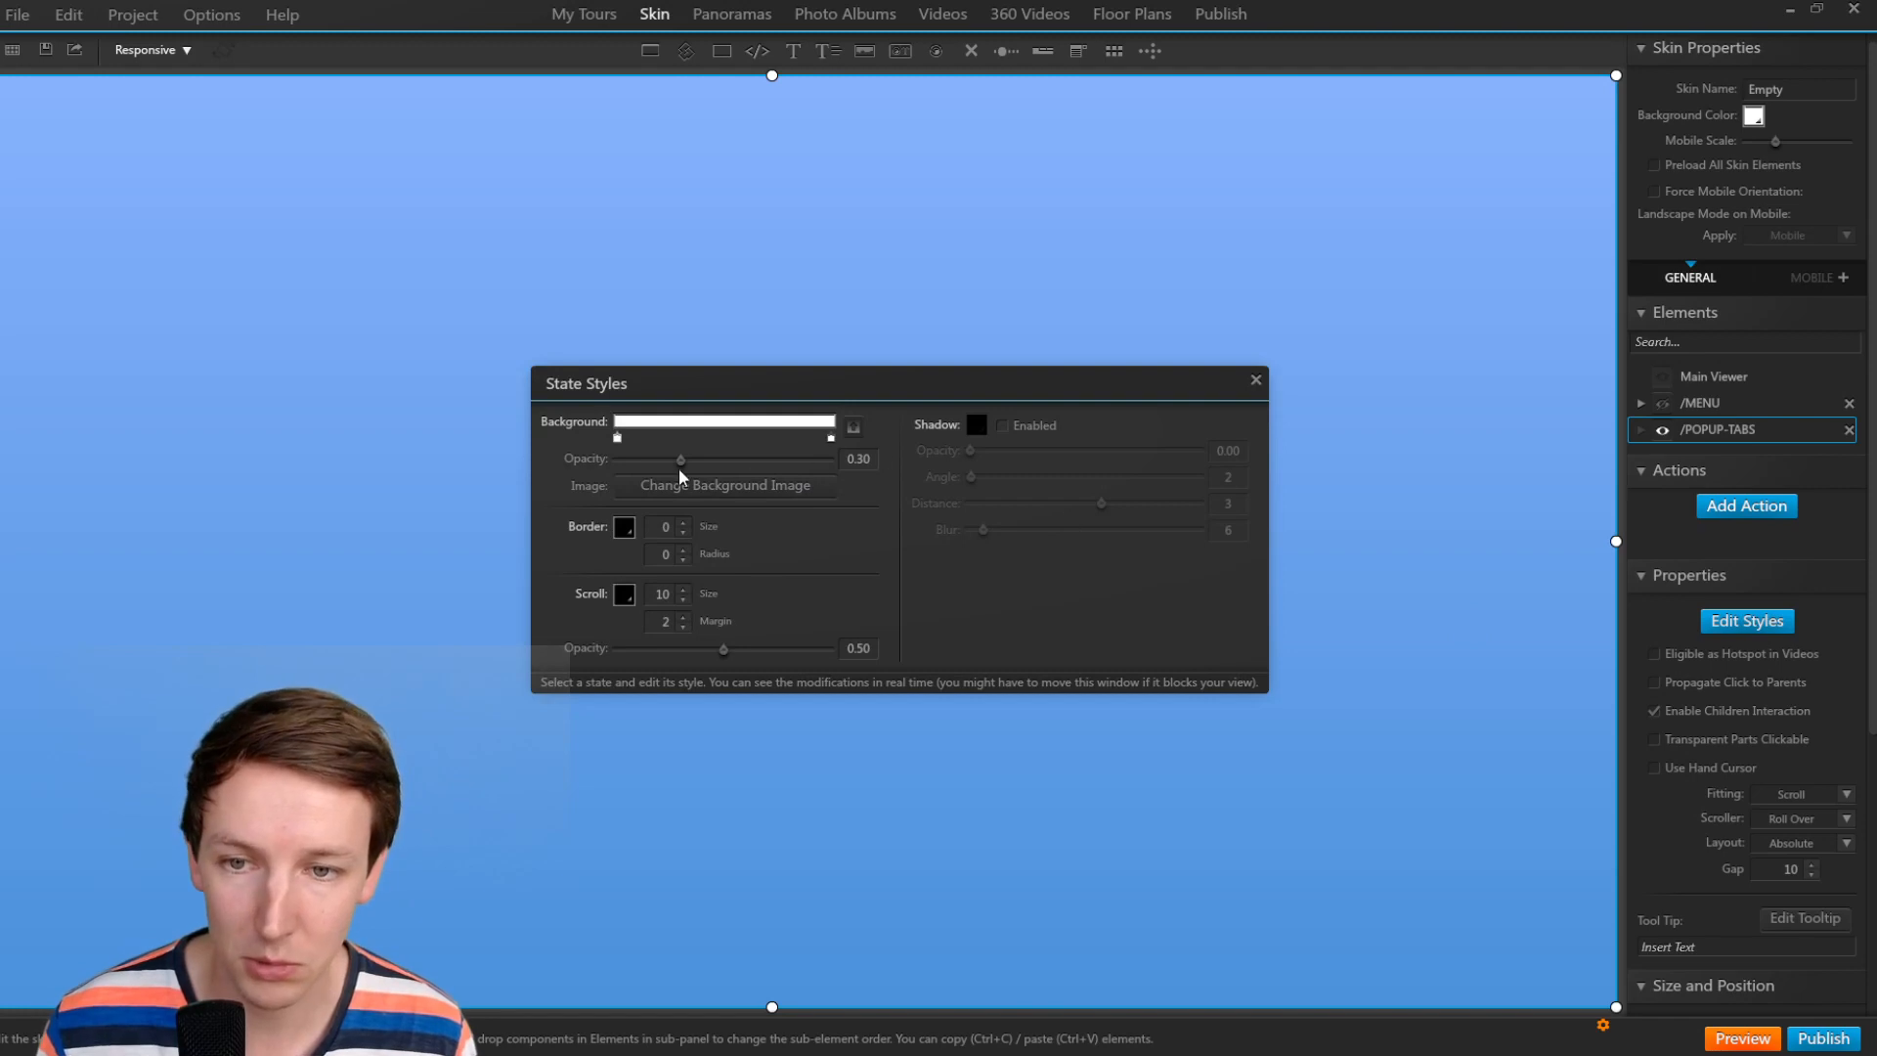
{"action": "left_click", "coordinate": [617, 437]}
{"action": "left_click", "coordinate": [633, 491]}
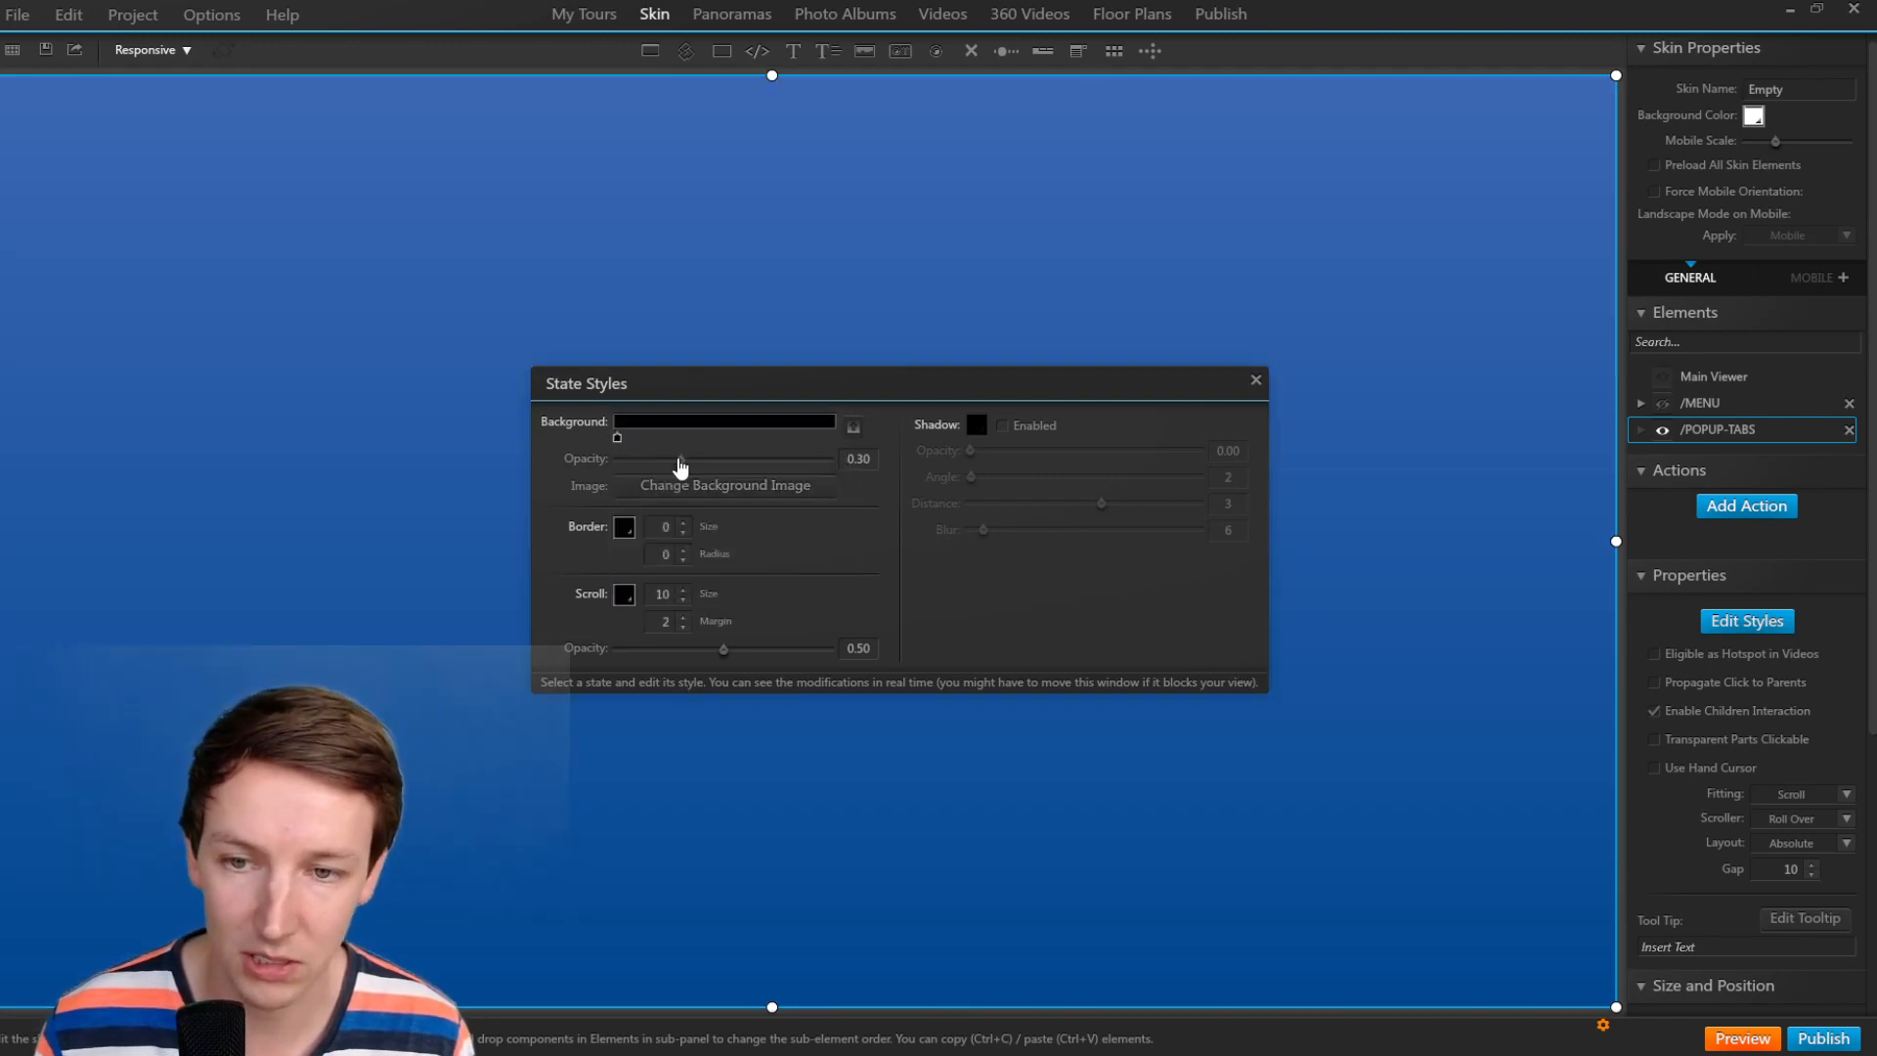
{"action": "left_click_drag", "start_coordinate": [680, 468], "coordinate": [726, 473]}
{"action": "left_click", "coordinate": [1255, 381]}
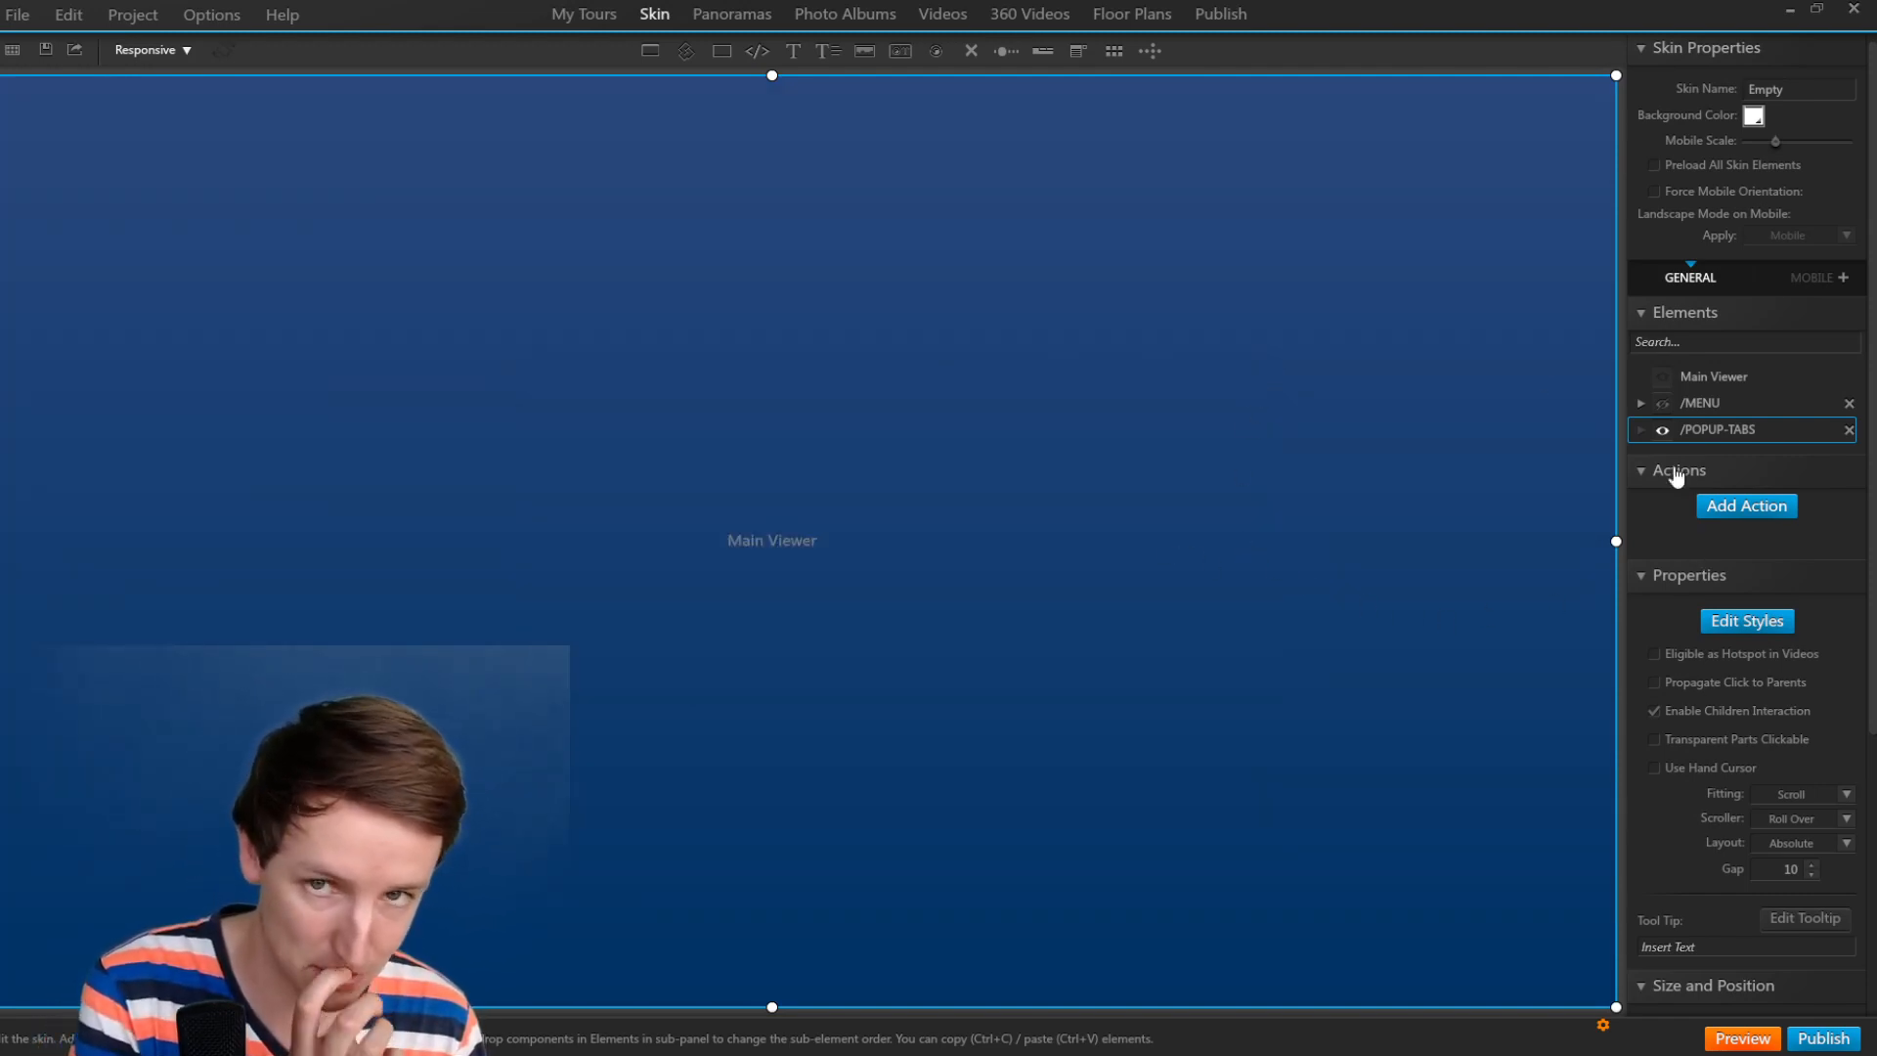
Draw a large container inside /POPUP-TABS, enlarge it towards the upper left, and name it //POPUP-TABS.
{"action": "left_click", "coordinate": [728, 57]}
{"action": "left_click_drag", "start_coordinate": [553, 307], "coordinate": [1301, 868]}
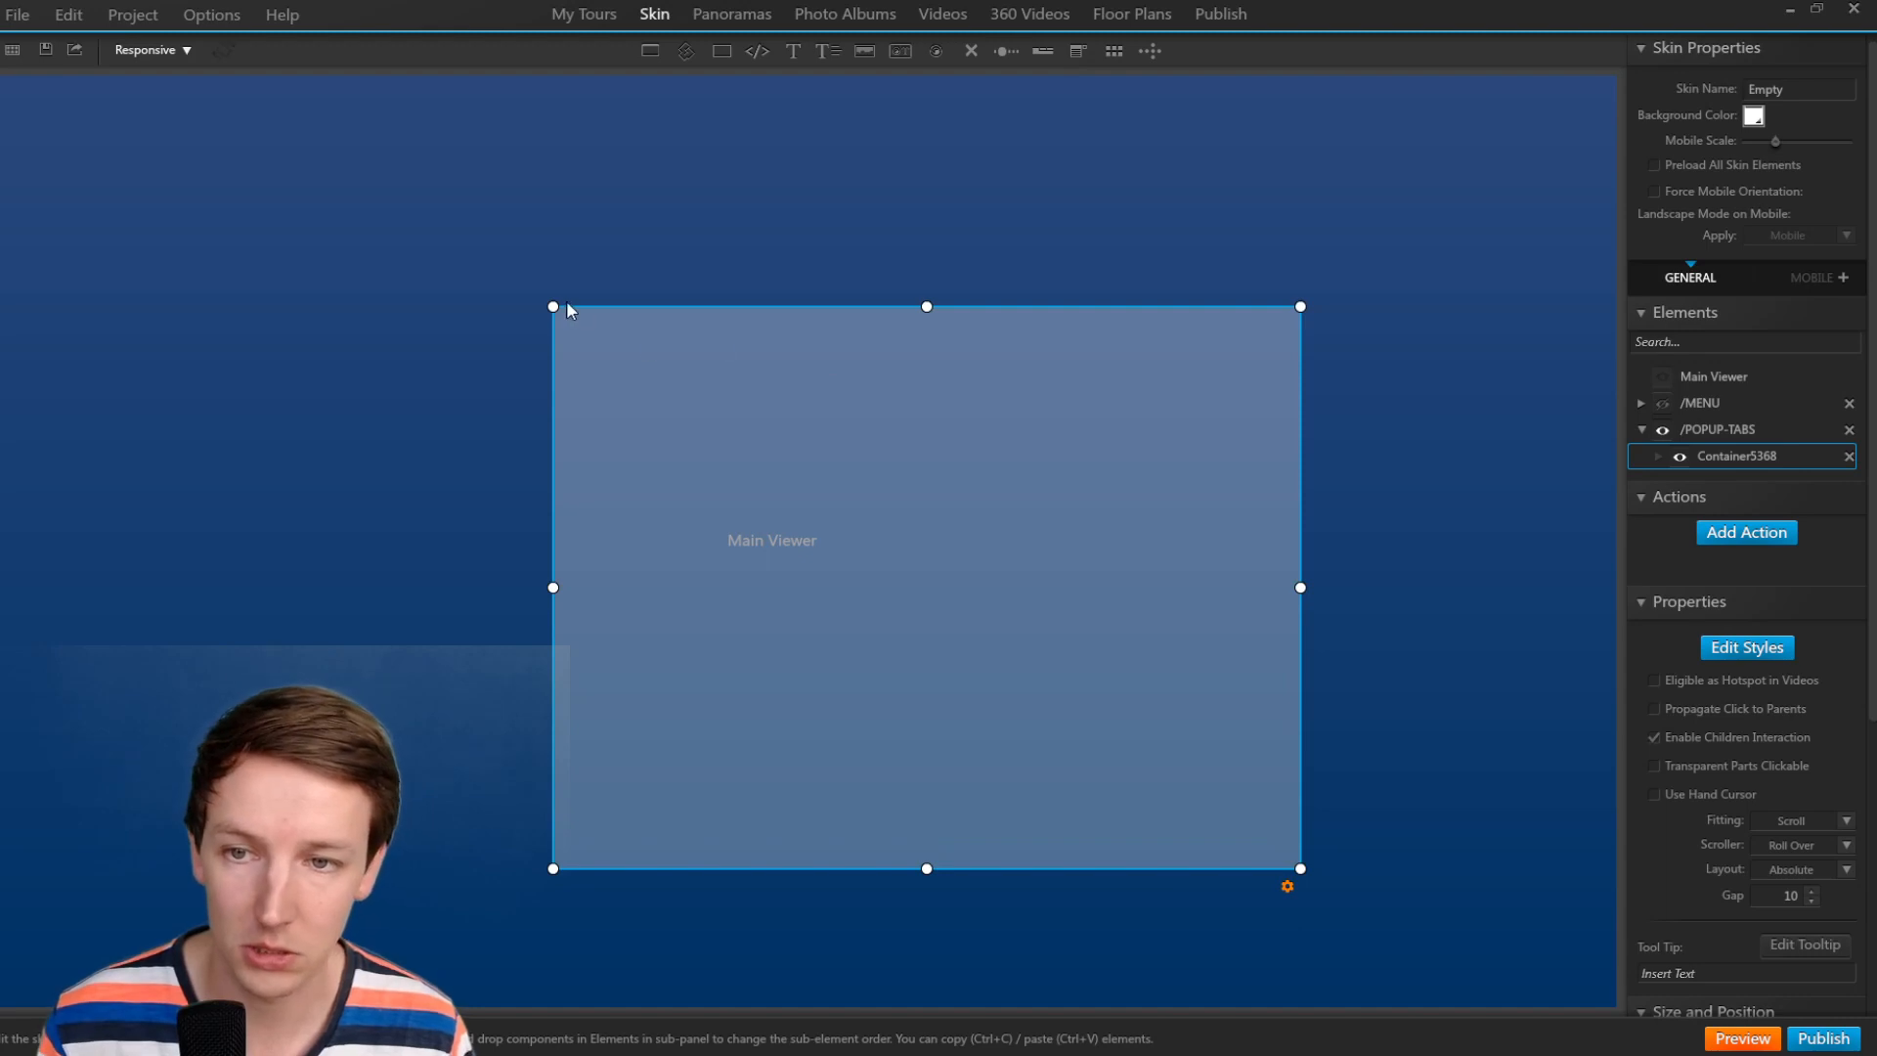
{"action": "left_click_drag", "start_coordinate": [551, 306], "coordinate": [340, 232]}
{"action": "double_click", "coordinate": [1777, 456]}
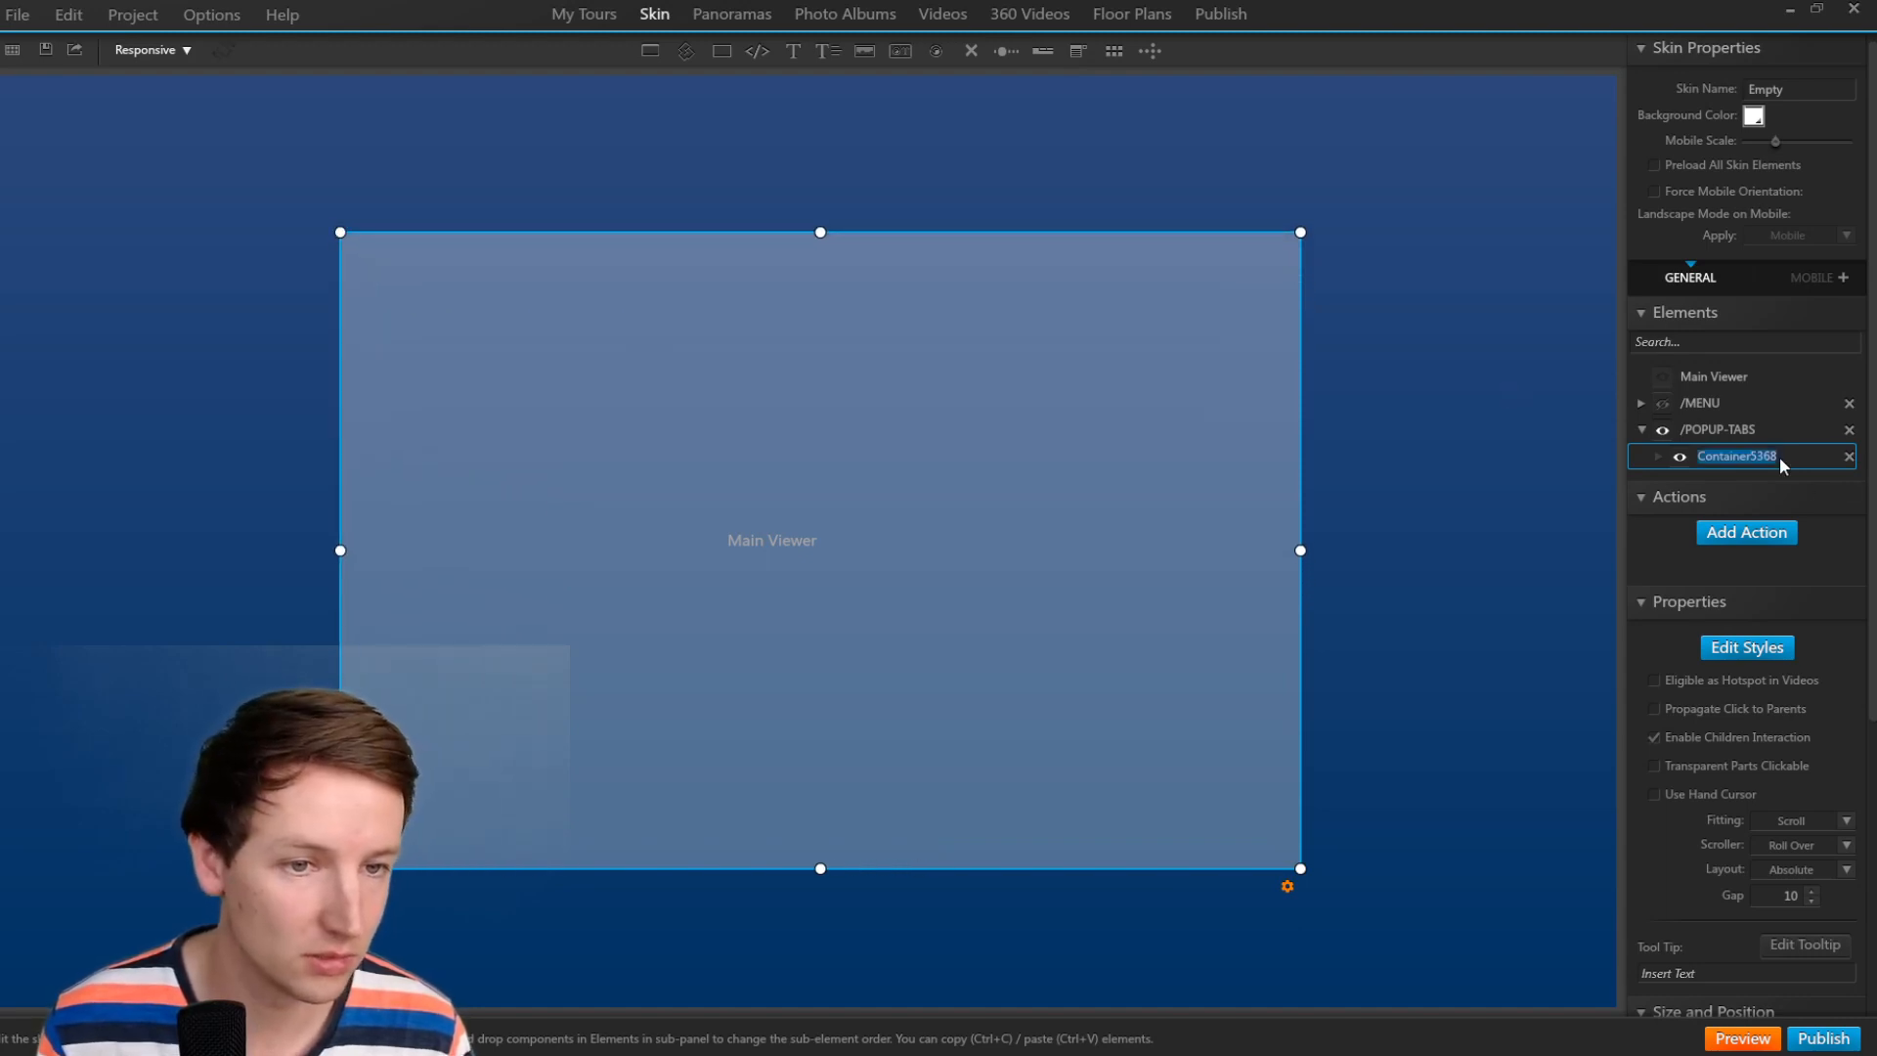
{"action": "type", "text": "//POPUP-TABS"}
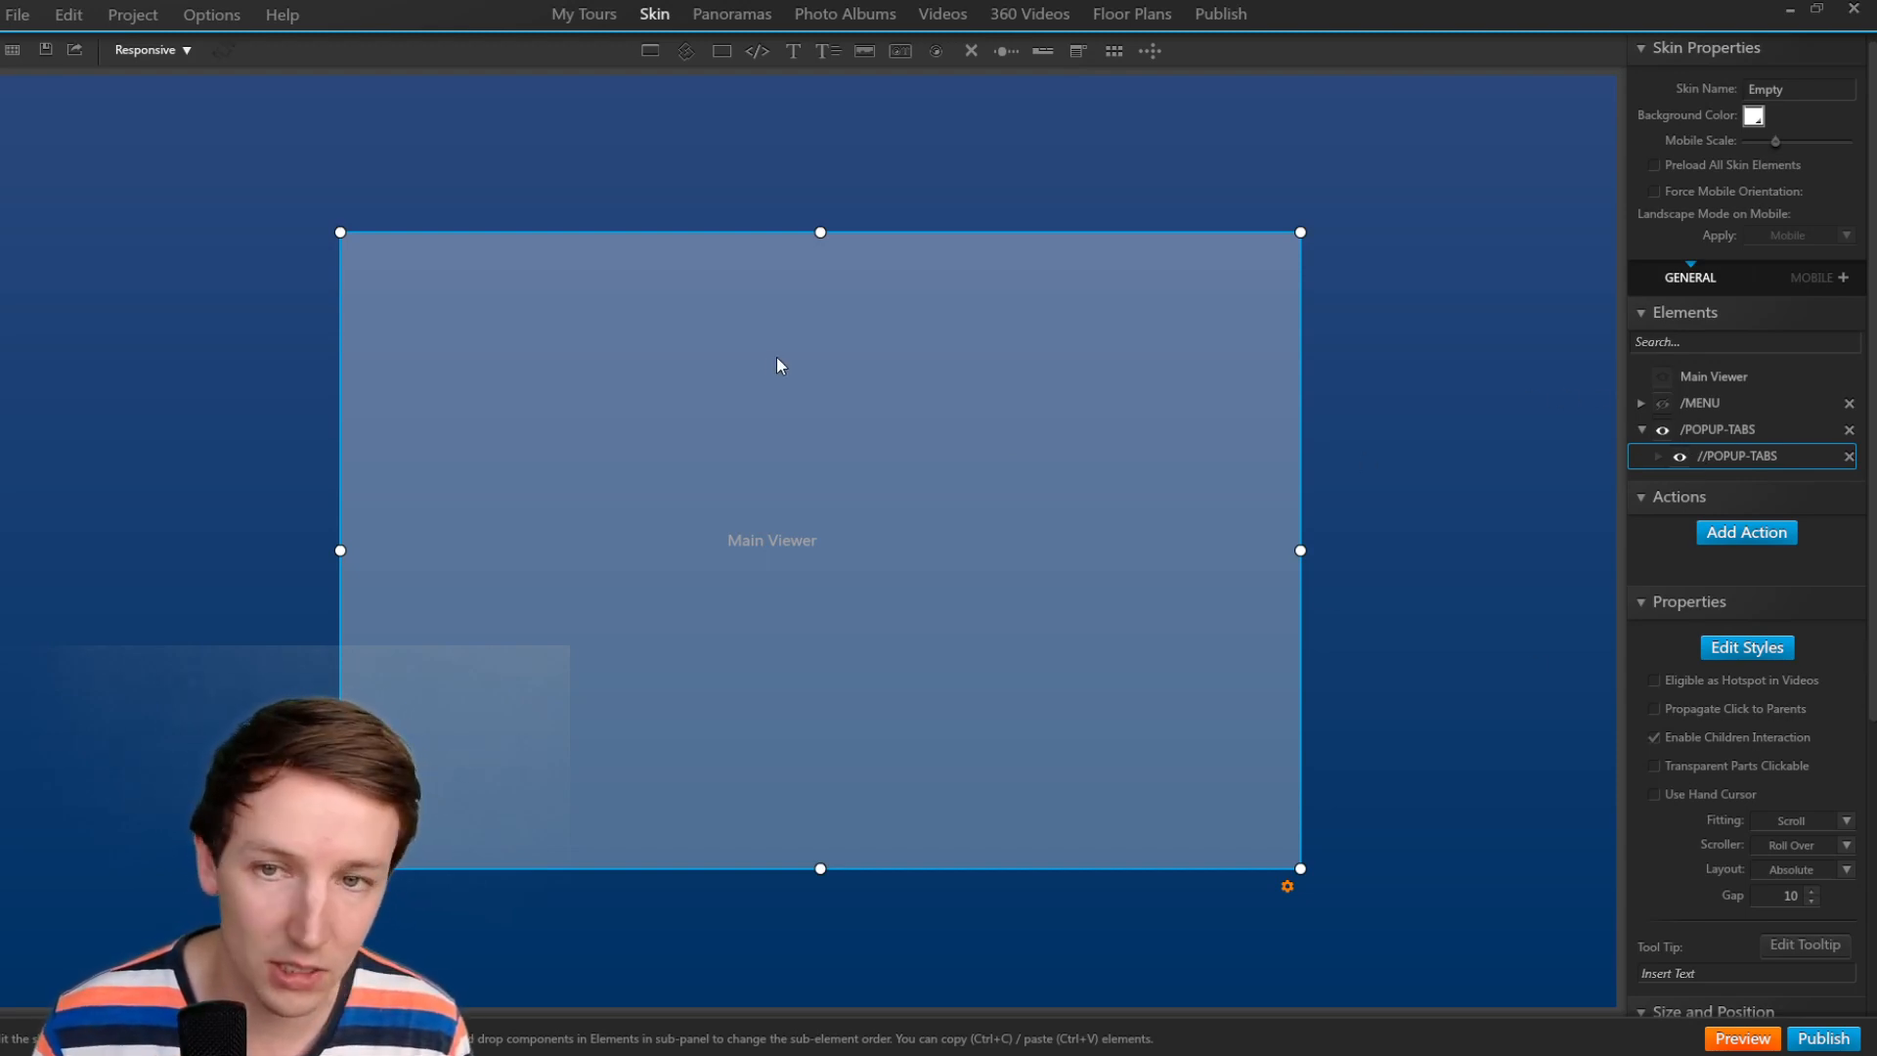
Add a full-width container as a strip along the upper edge of //POPUP-TABS and name it ///POPUP-MENU.
{"action": "left_click", "coordinate": [727, 52]}
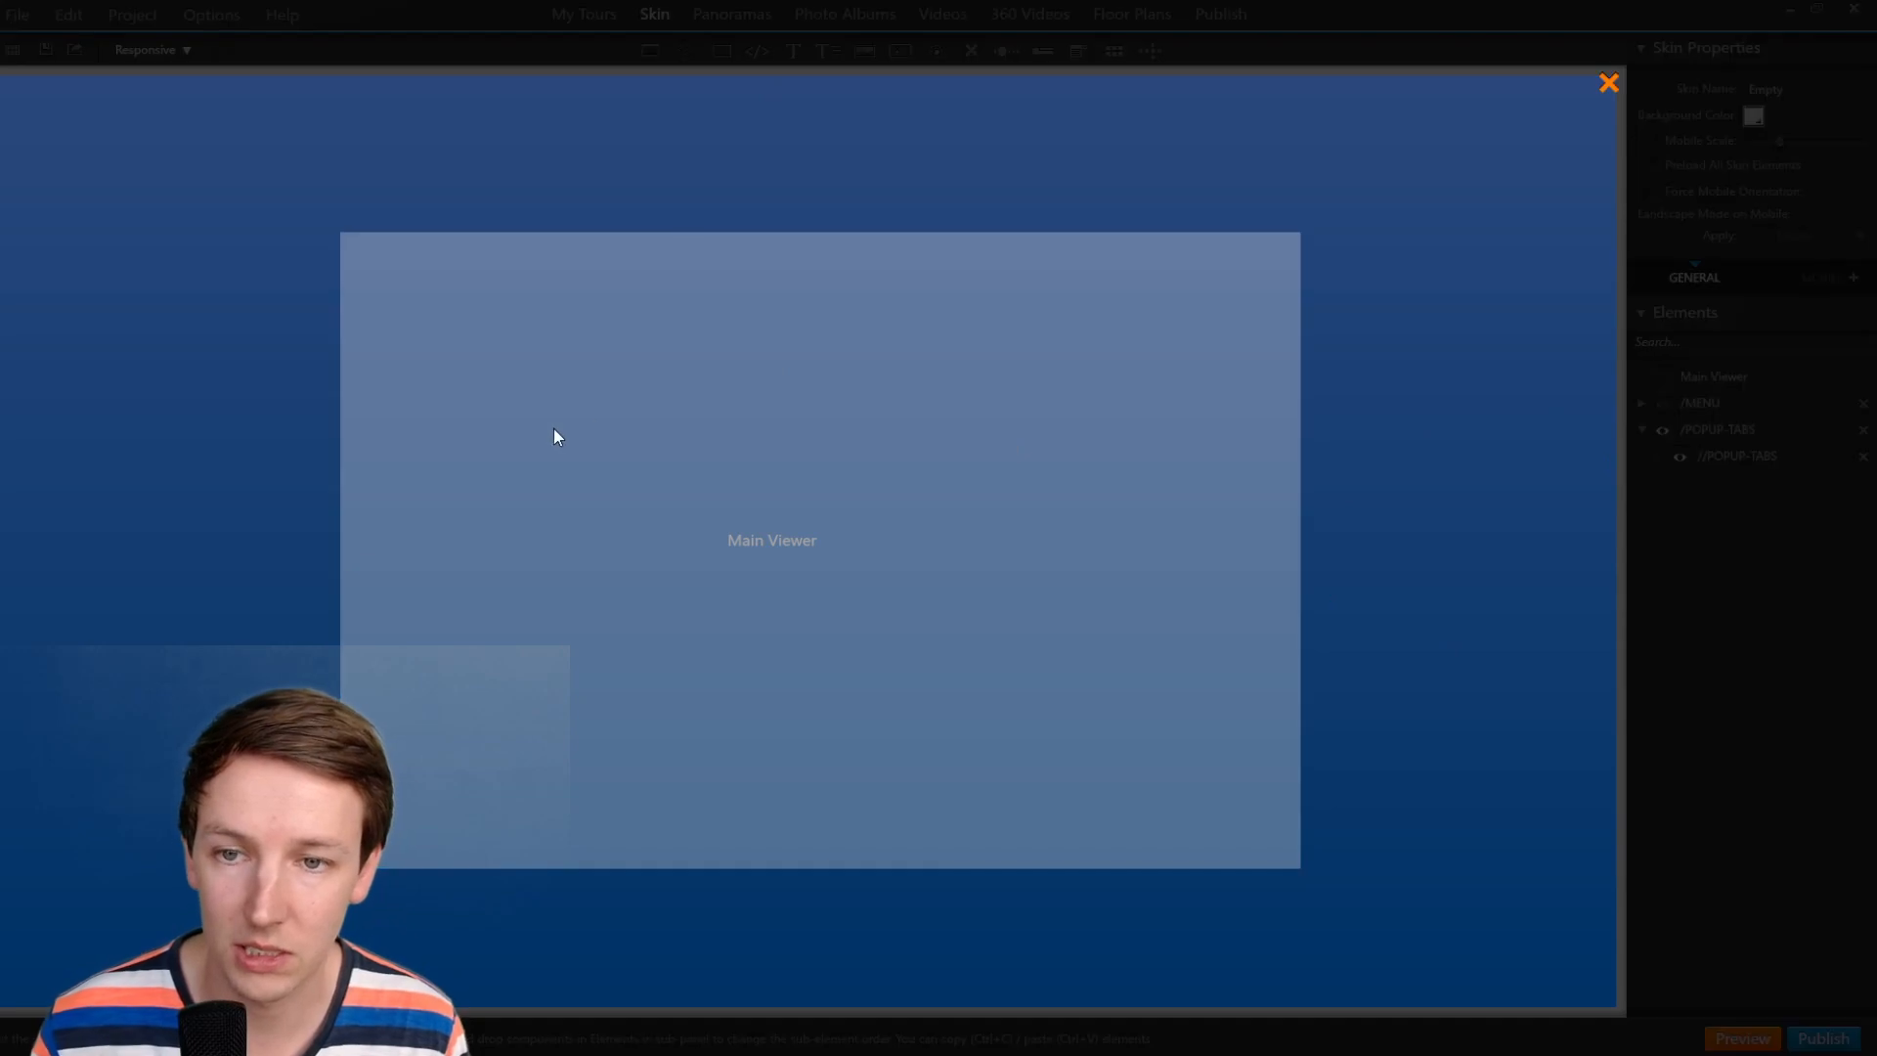
{"action": "mouse_move", "coordinate": [649, 322]}
{"action": "left_mouse_down"}
{"action": "mouse_move", "coordinate": [852, 525]}
{"action": "mouse_move", "coordinate": [1301, 462]}
{"action": "left_mouse_up"}
{"action": "left_click_drag", "start_coordinate": [648, 320], "coordinate": [340, 232]}
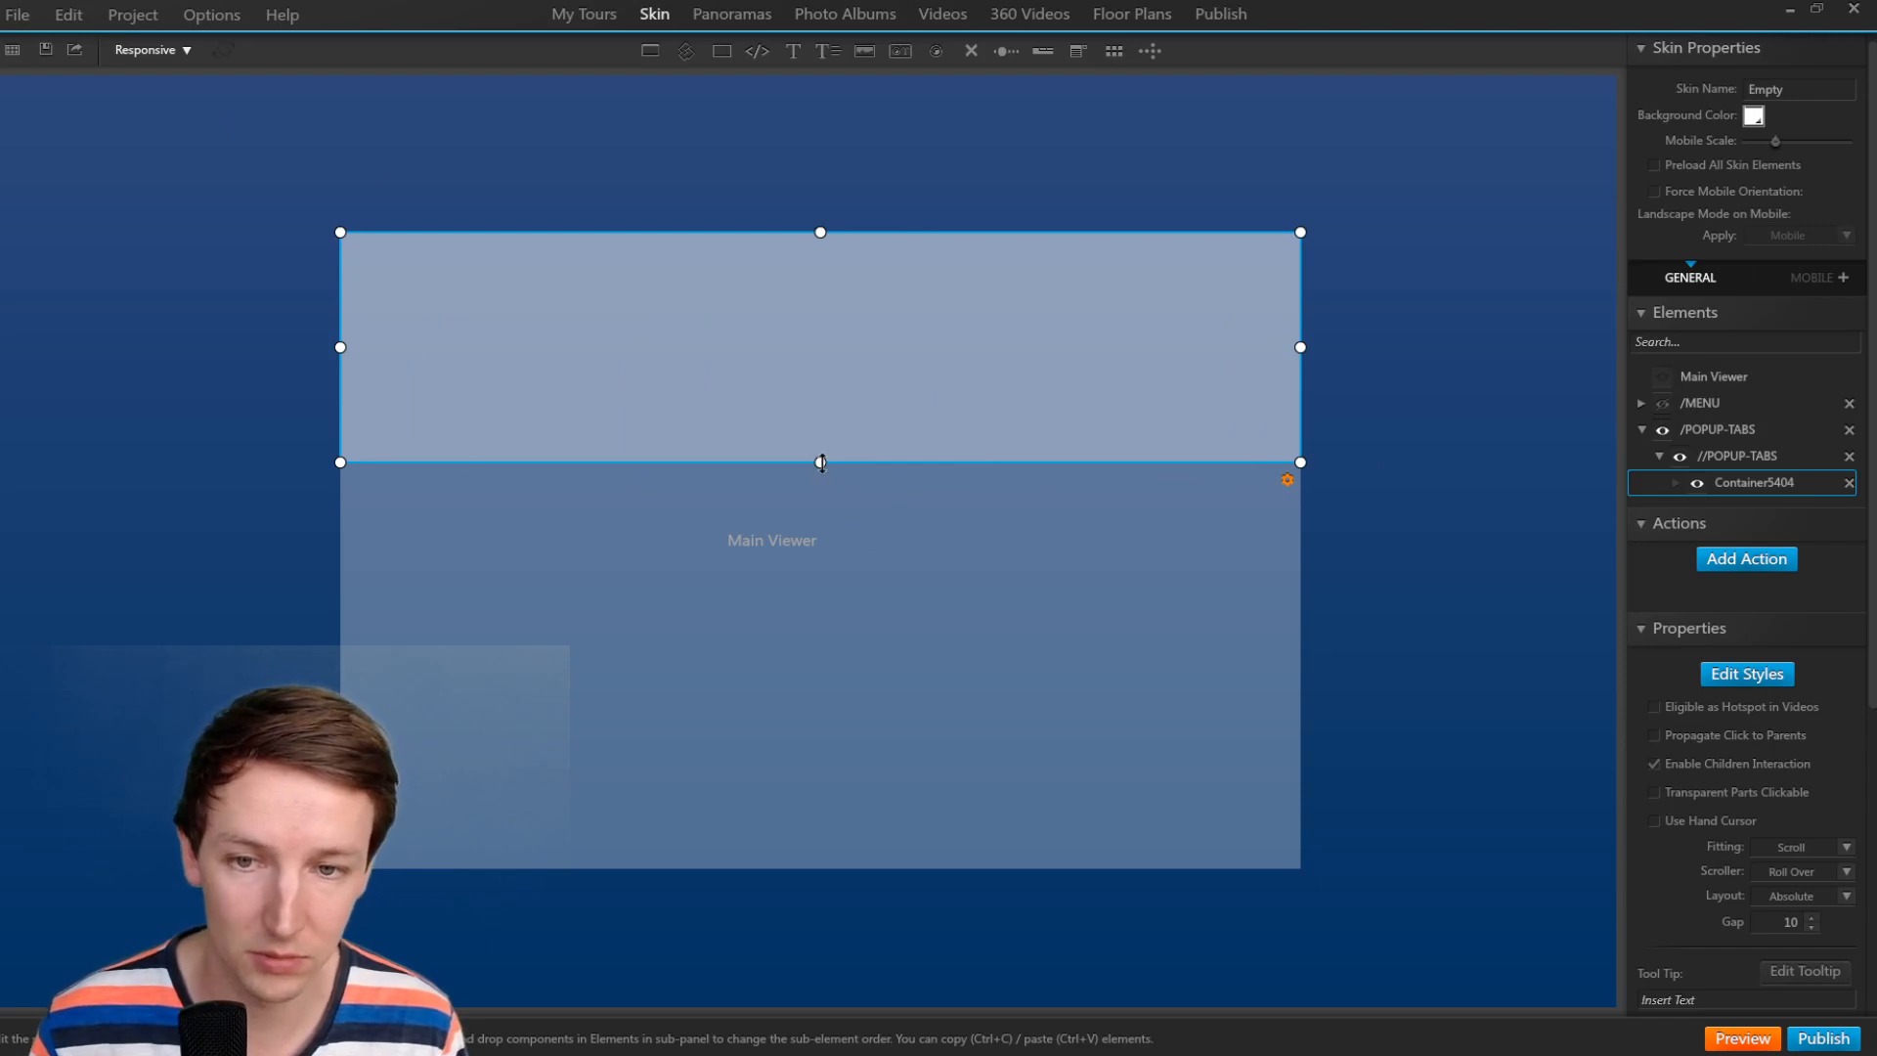
{"action": "left_click_drag", "start_coordinate": [820, 462], "coordinate": [820, 364]}
{"action": "double_click", "coordinate": [1760, 483]}
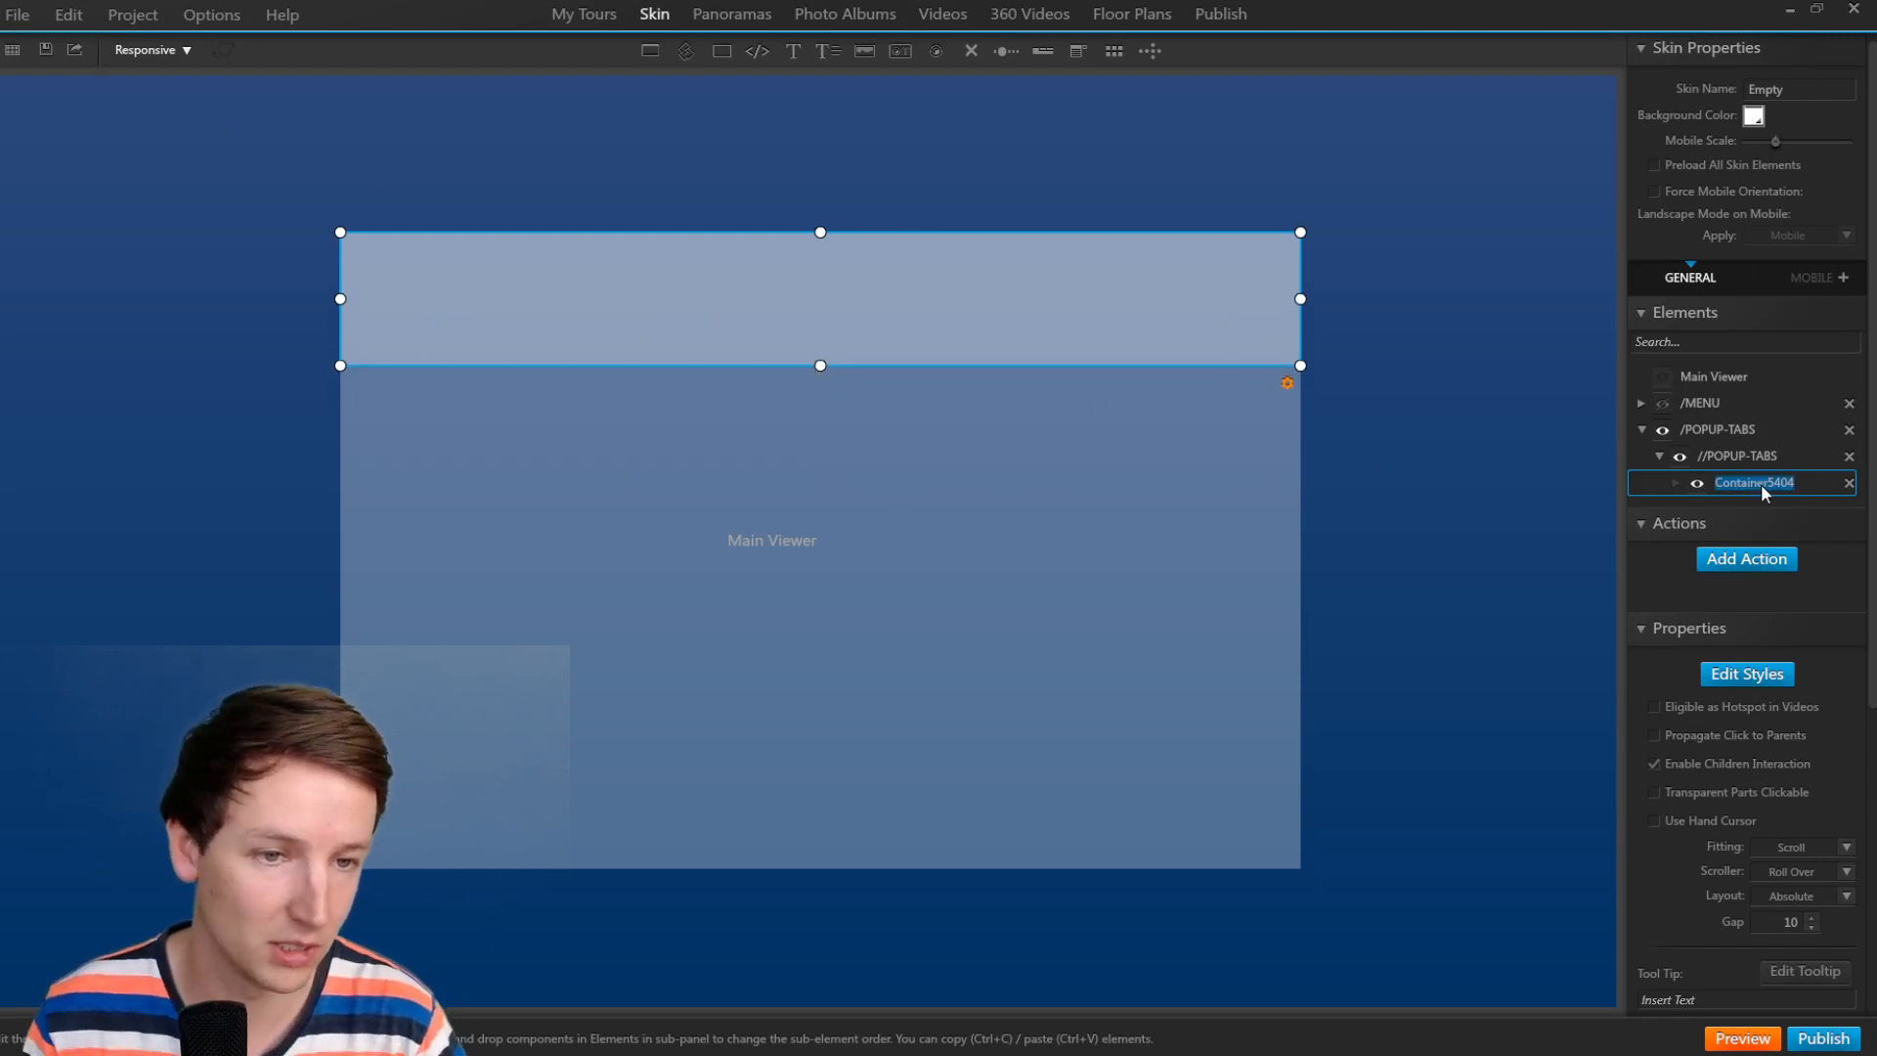
{"action": "type", "text": "///POPUP-MENU"}
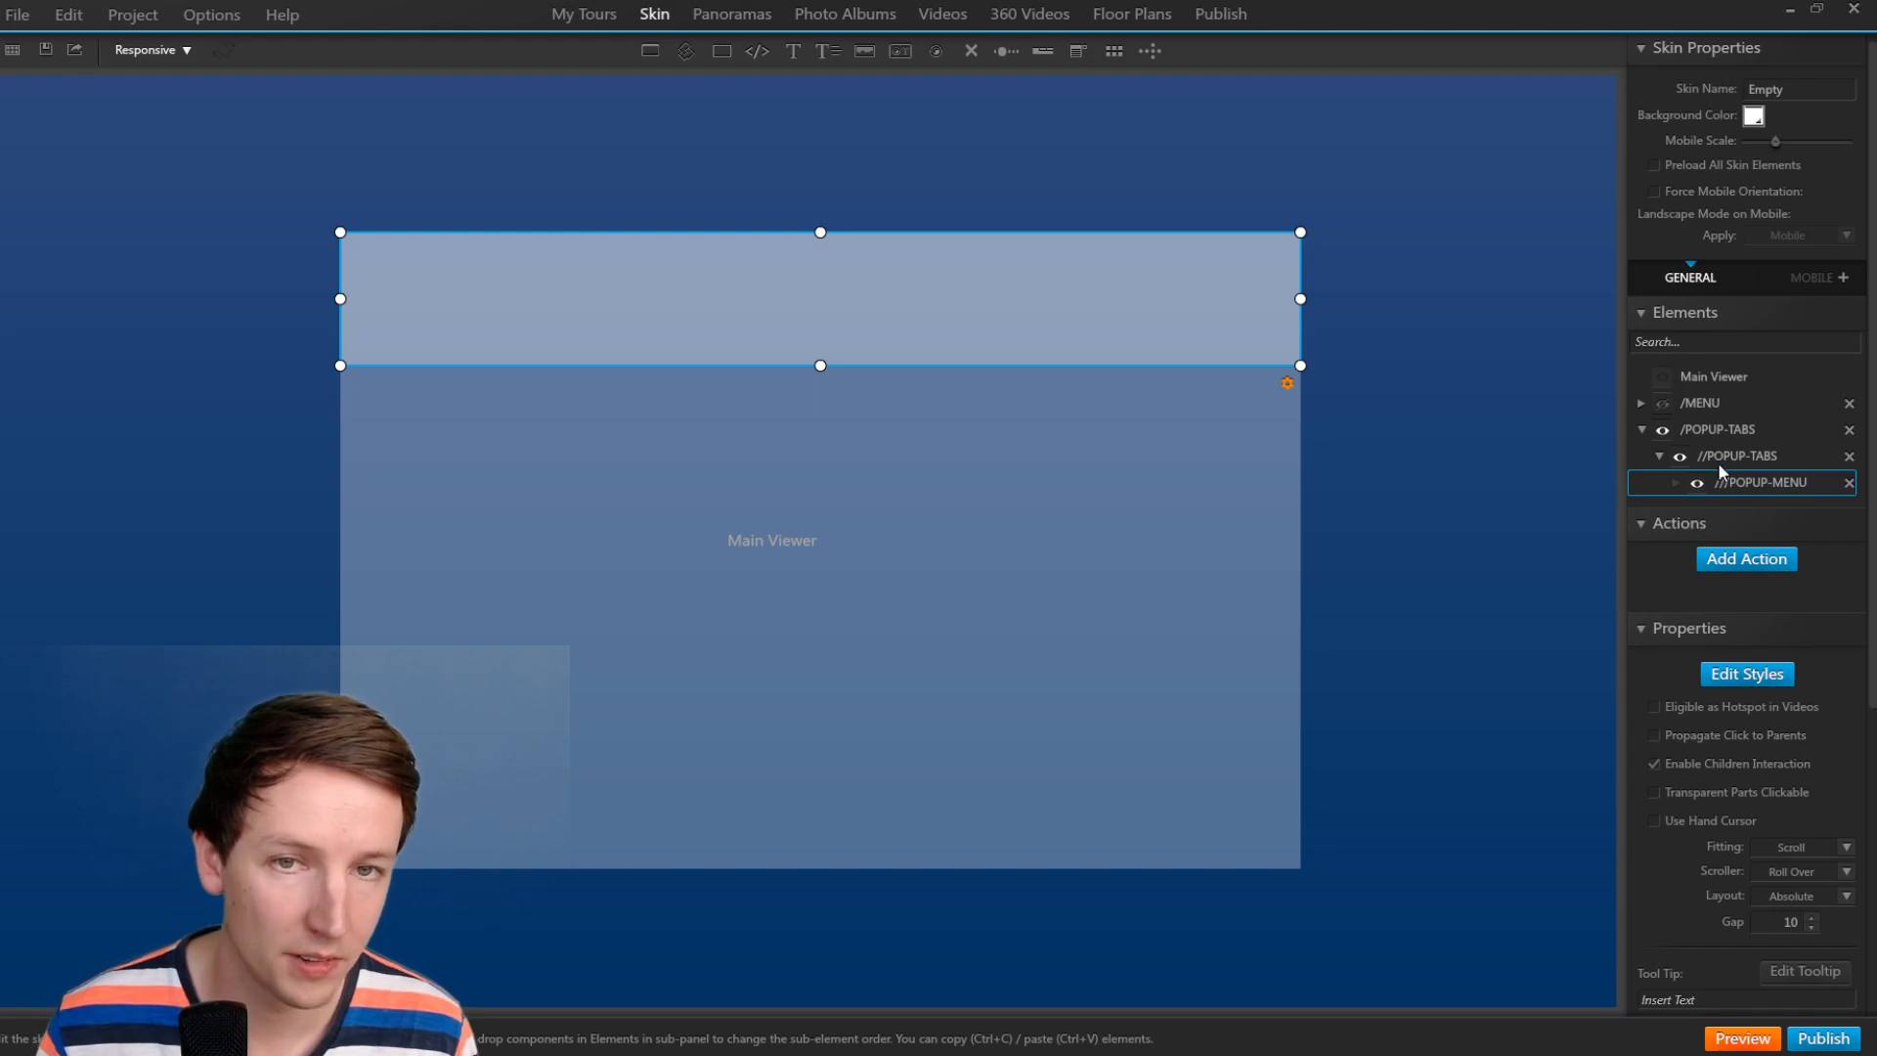
Add a full-width container filling the area of //POPUP-TABS below the menu strip and name it ///PU-ITEM-1.
{"action": "left_click", "coordinate": [721, 51]}
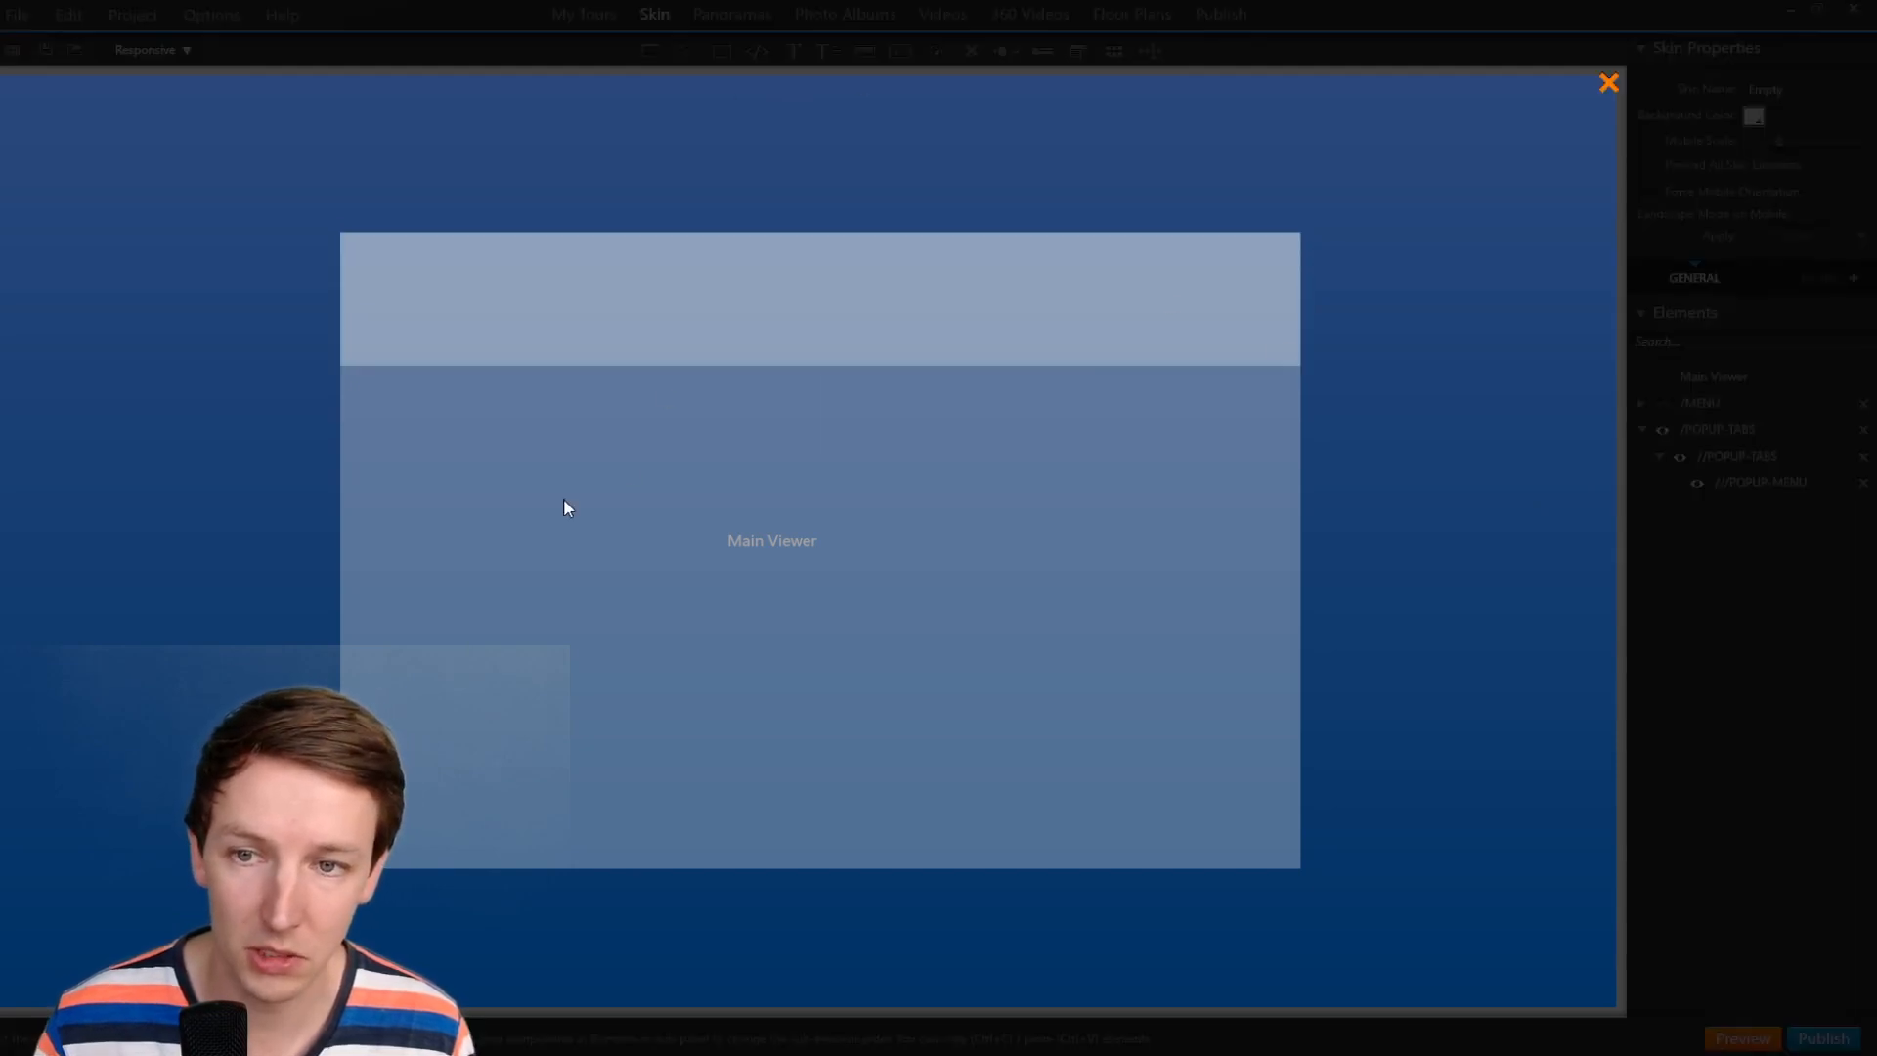
{"action": "mouse_move", "coordinate": [563, 499]}
{"action": "left_mouse_down"}
{"action": "mouse_move", "coordinate": [767, 702]}
{"action": "mouse_move", "coordinate": [1300, 869]}
{"action": "left_mouse_up"}
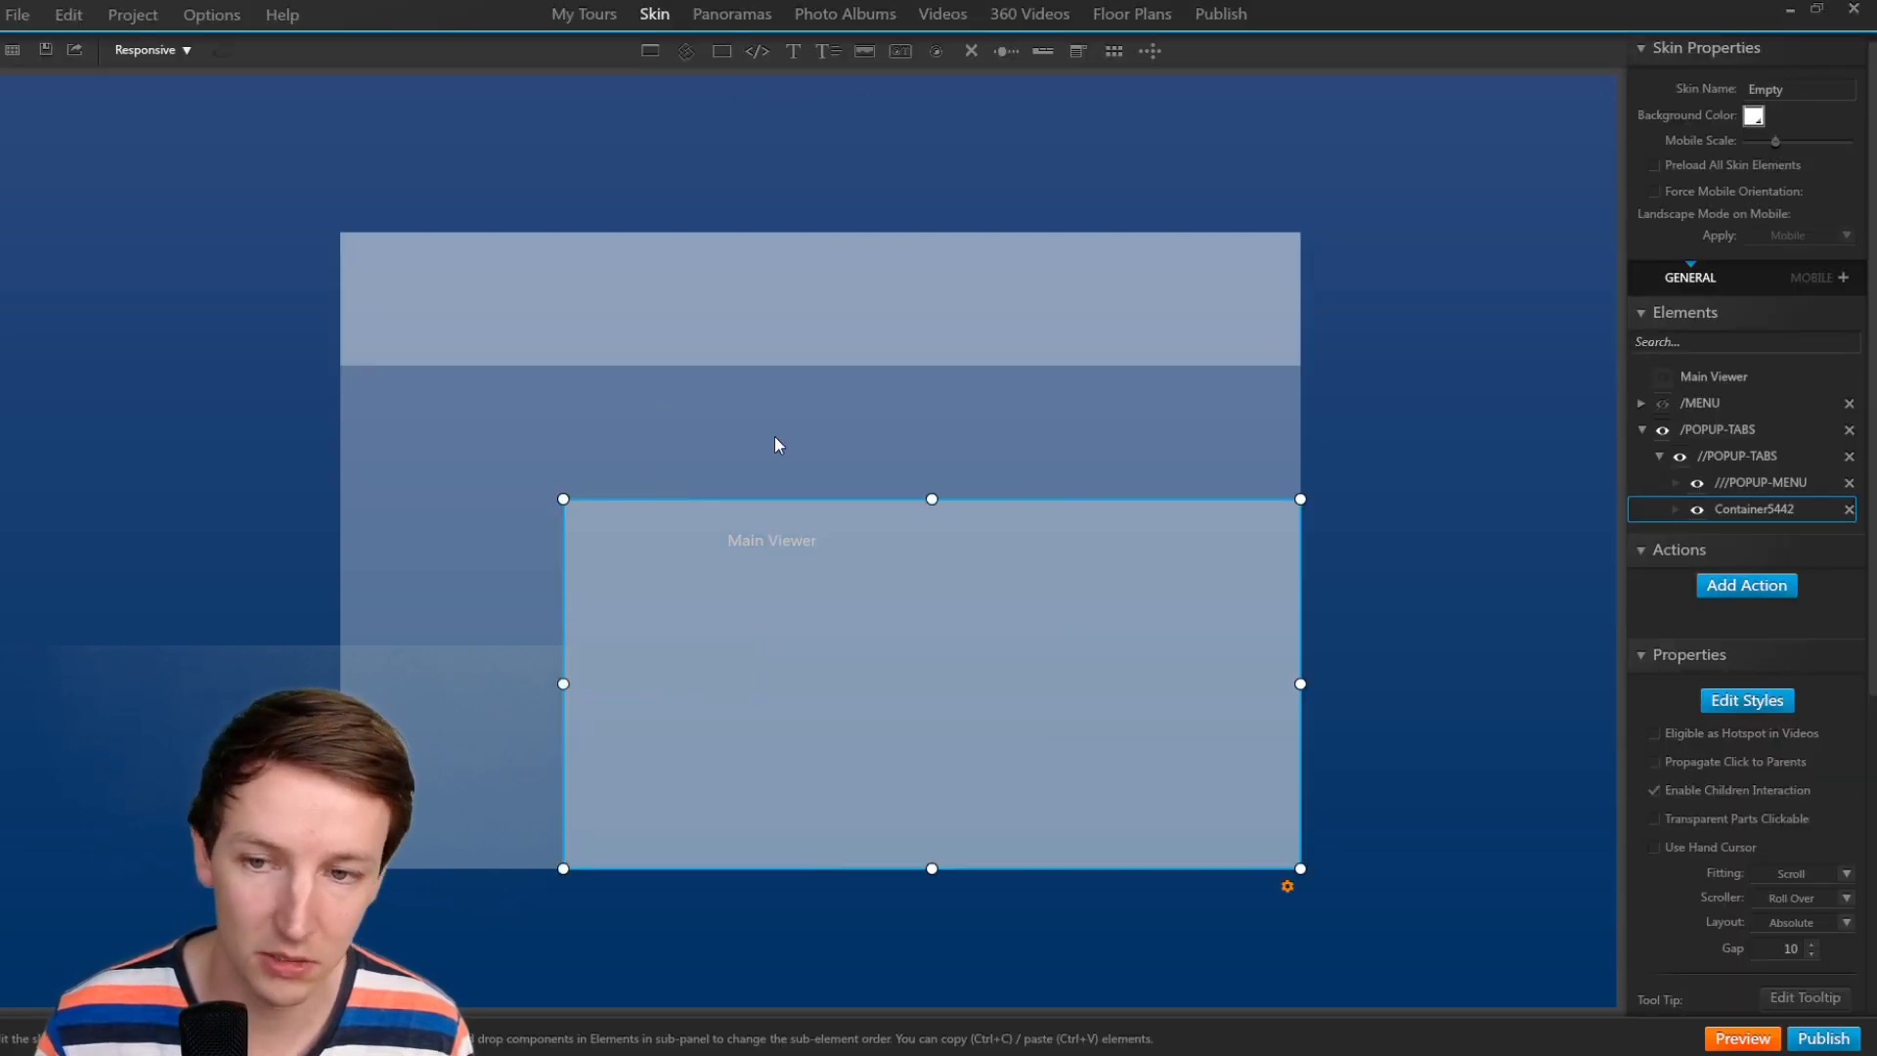
{"action": "left_click_drag", "start_coordinate": [563, 501], "coordinate": [340, 382]}
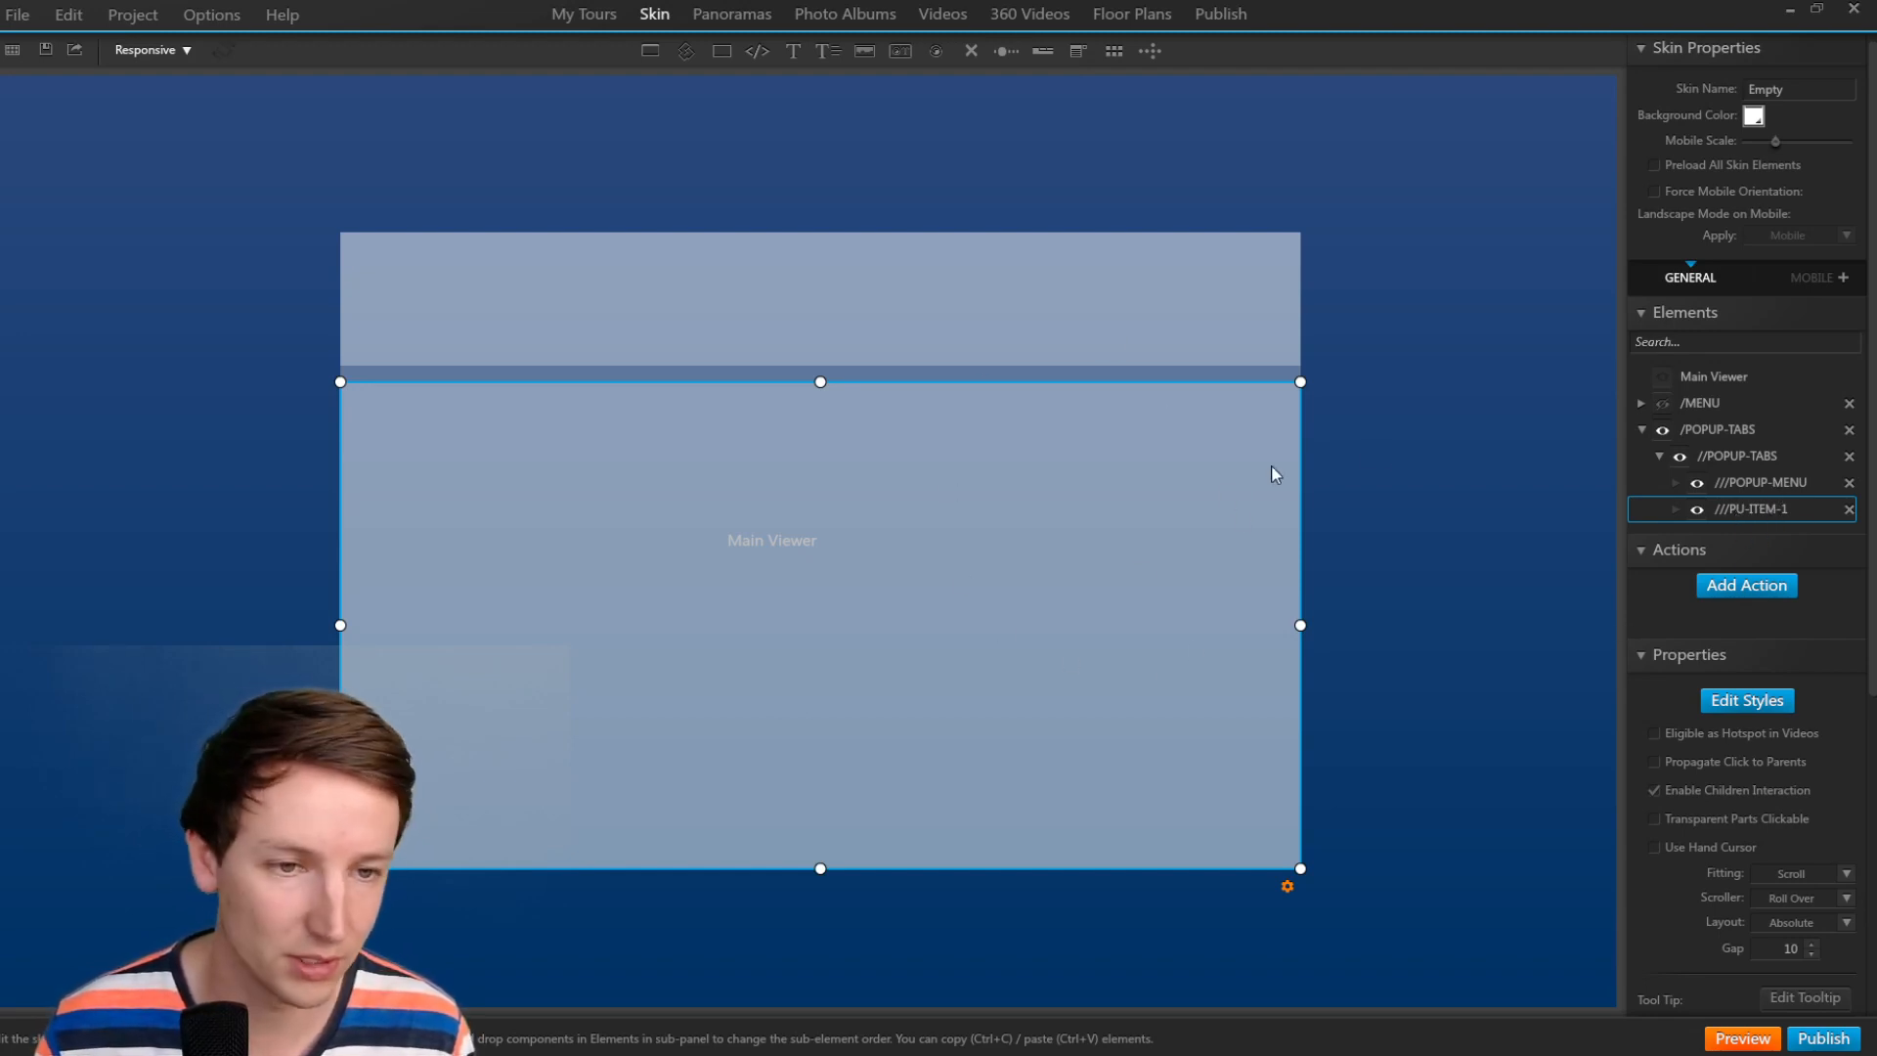
Set the size of the //POPUP-TABS container to 80% width and 80% height.
{"action": "left_click", "coordinate": [1476, 432]}
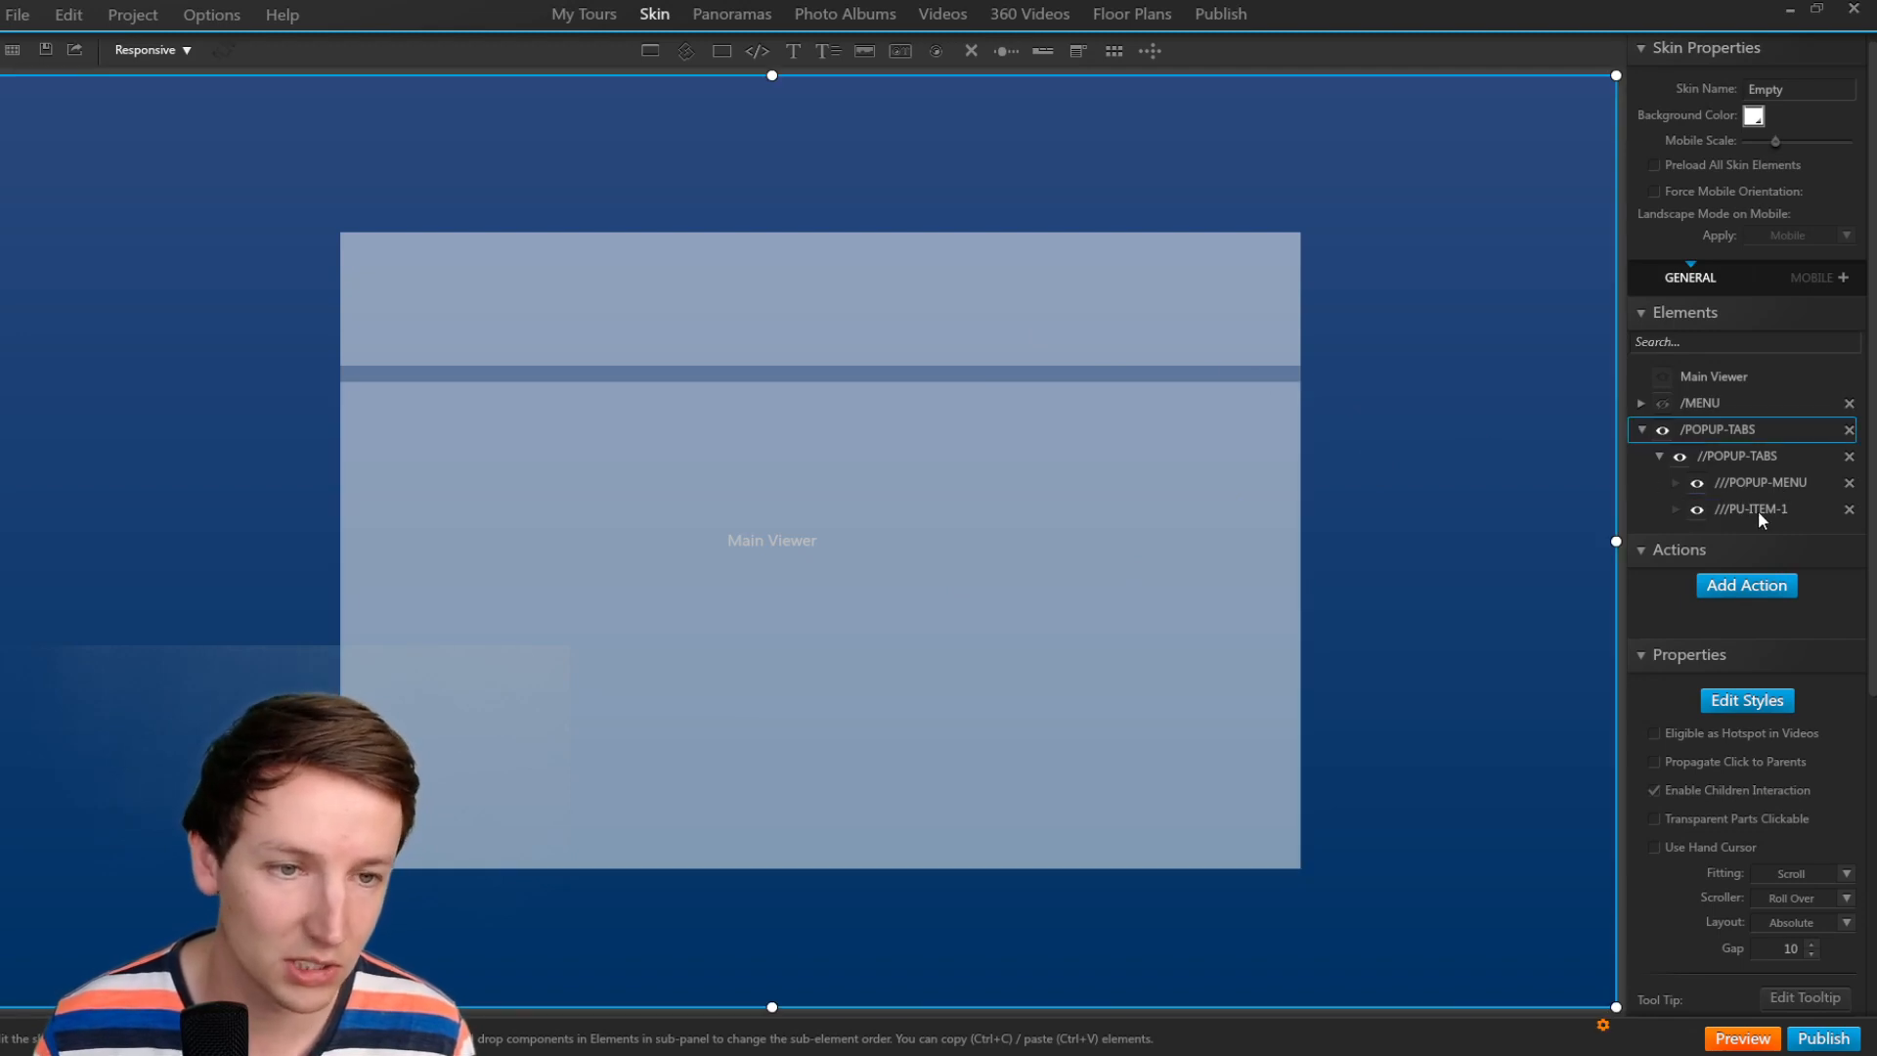
{"action": "left_click", "coordinate": [1754, 457]}
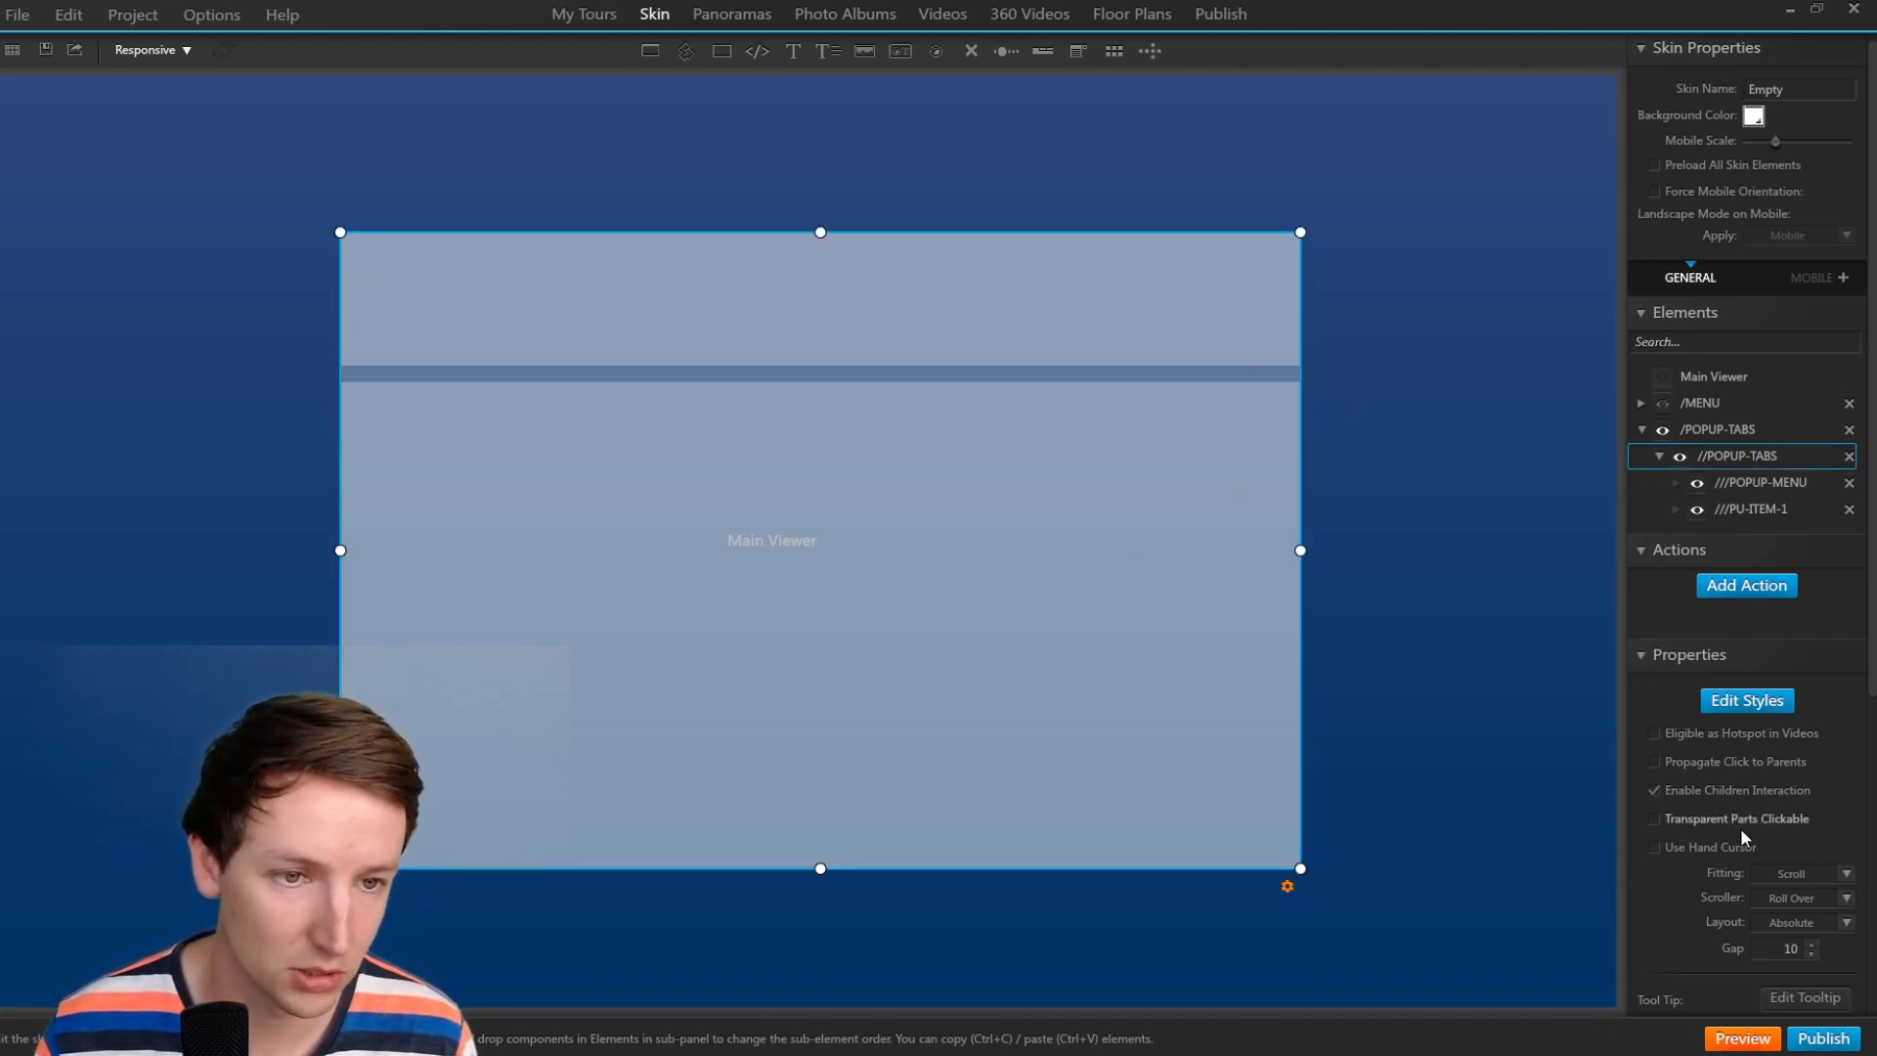
{"action": "scroll", "coordinate": [1838, 724], "scroll_direction": "down", "scroll_amount": 5}
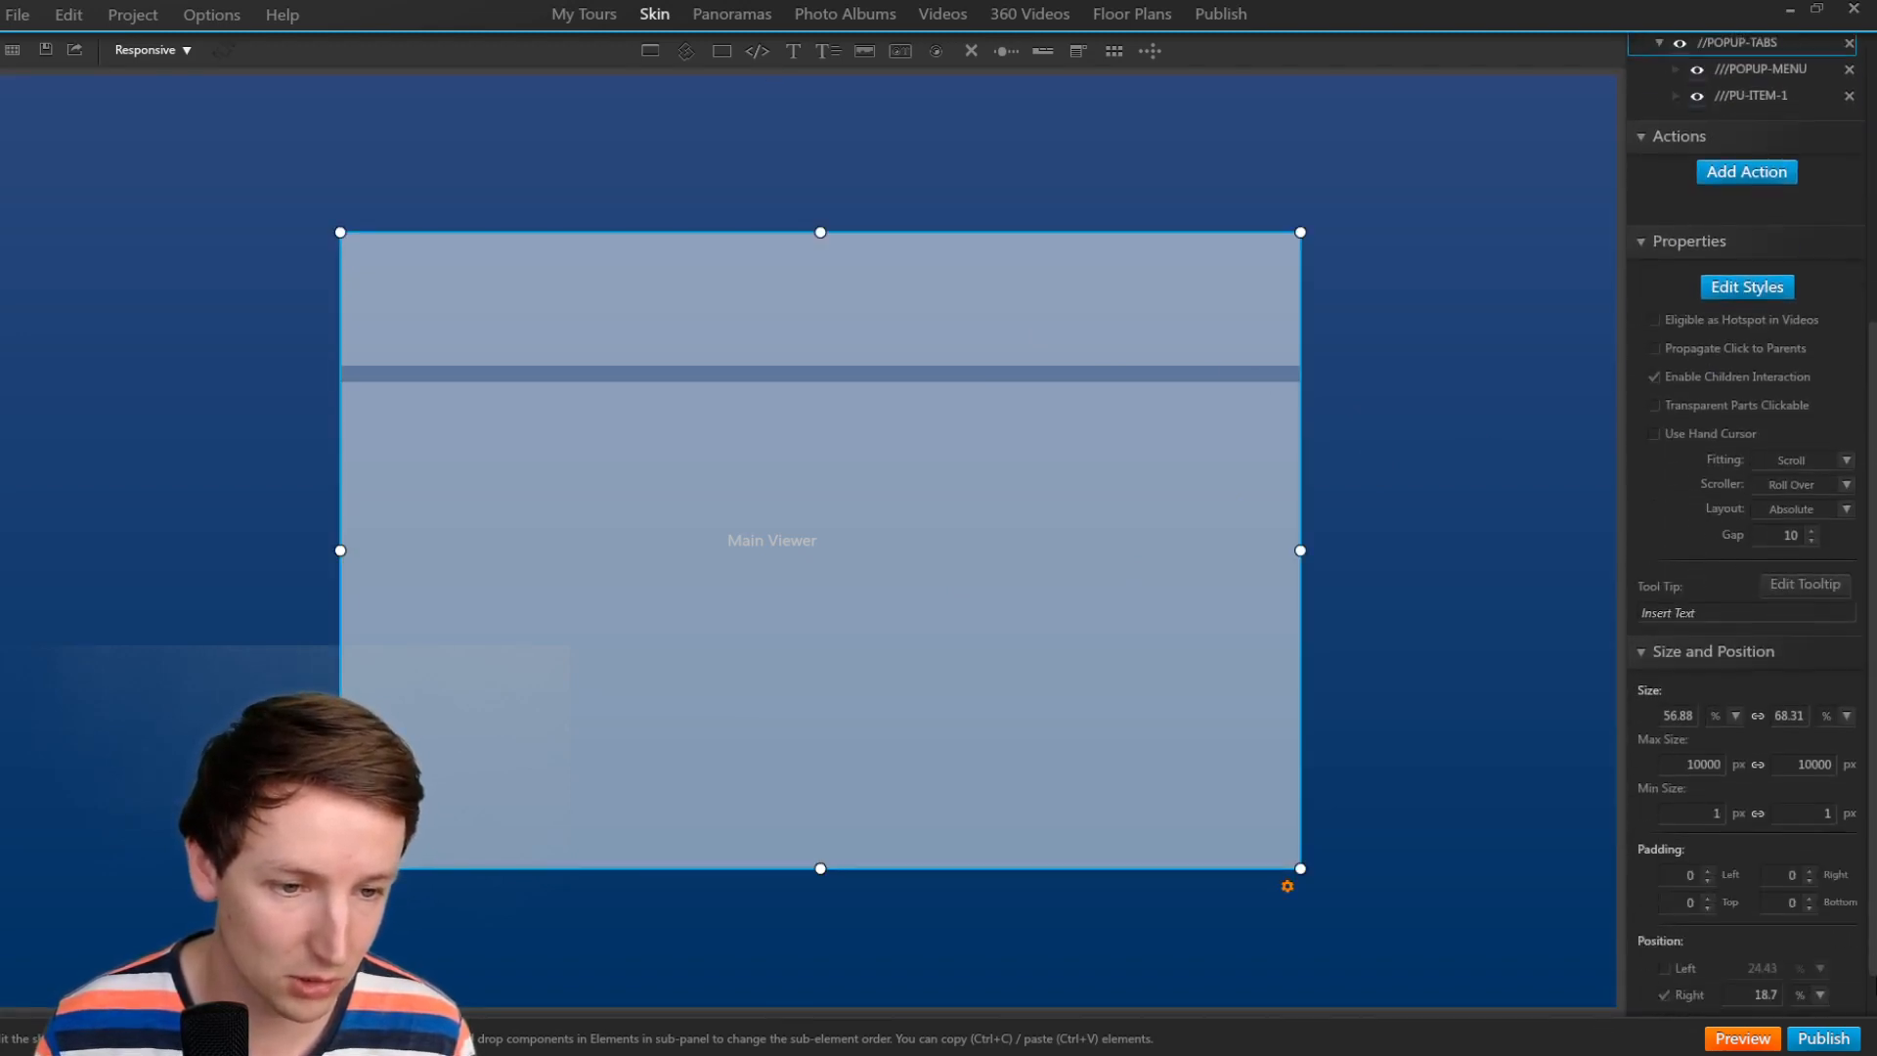
{"action": "double_click", "coordinate": [1674, 659]}
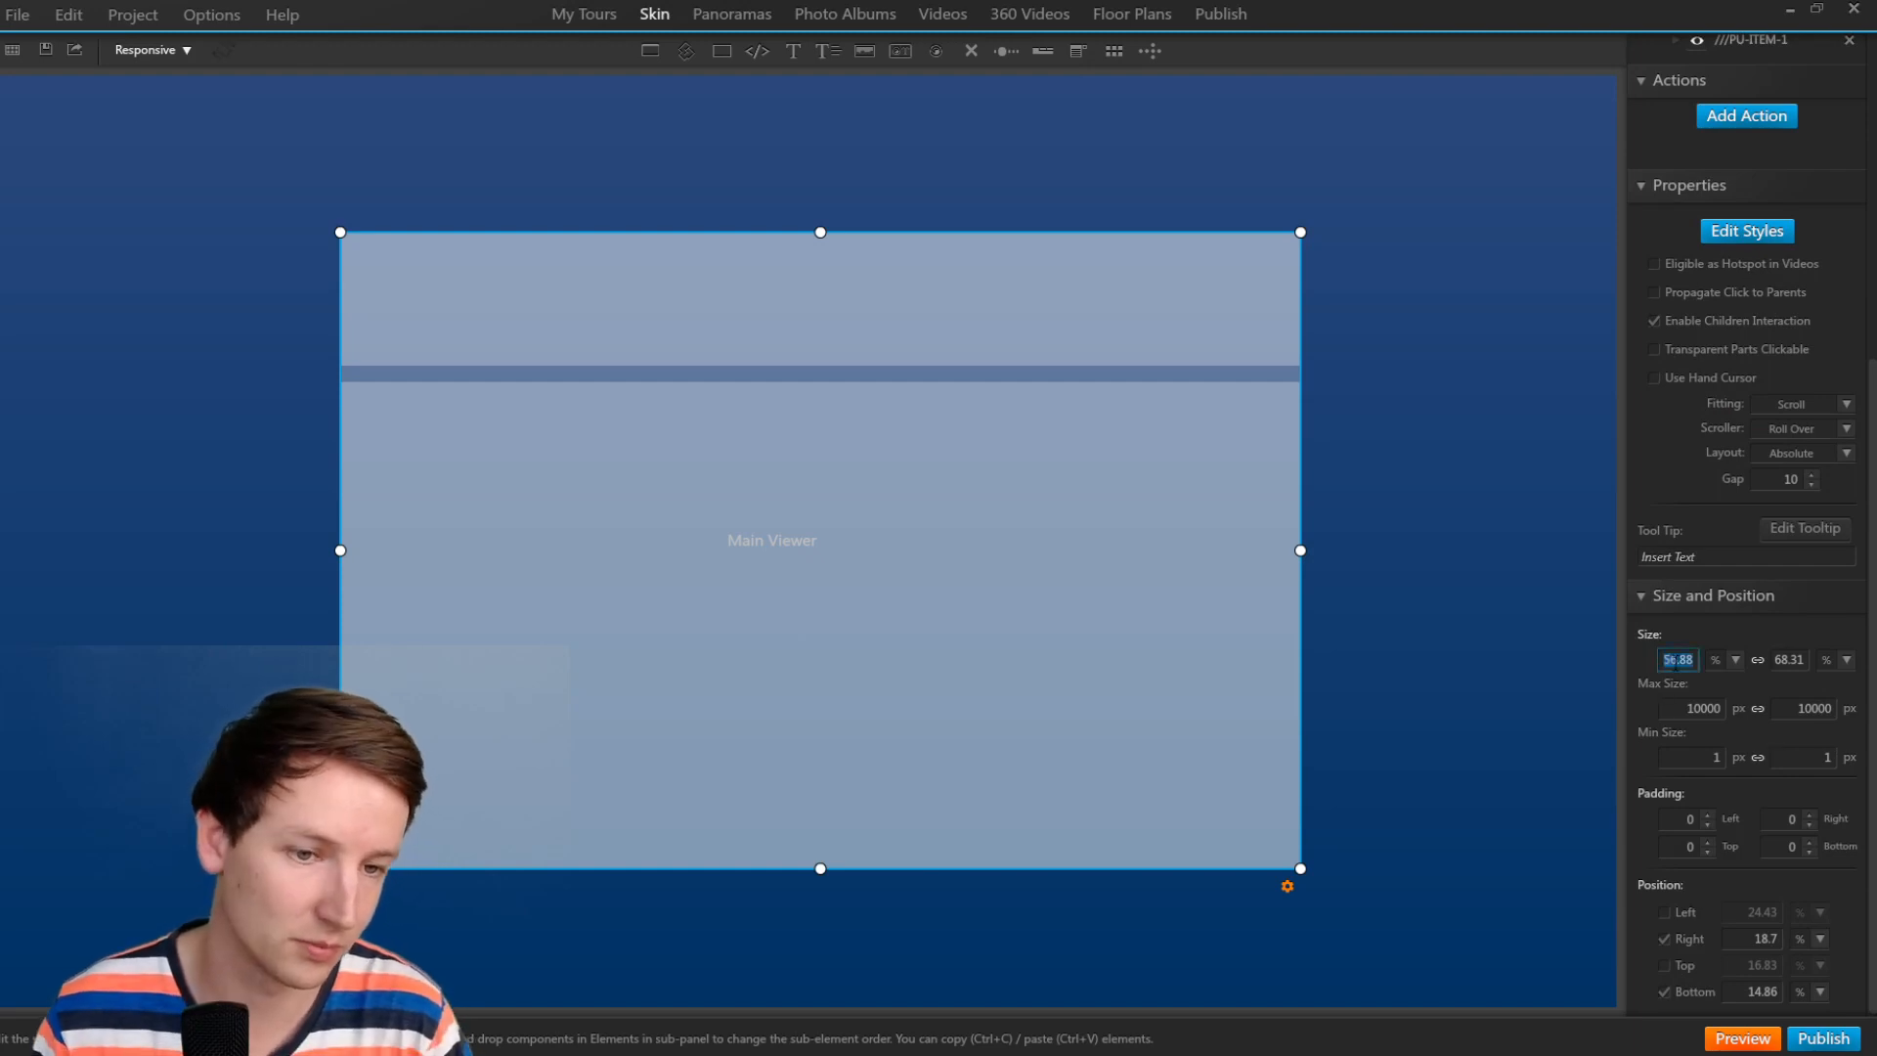
{"action": "type", "text": "80"}
{"action": "key", "text": "Tab"}
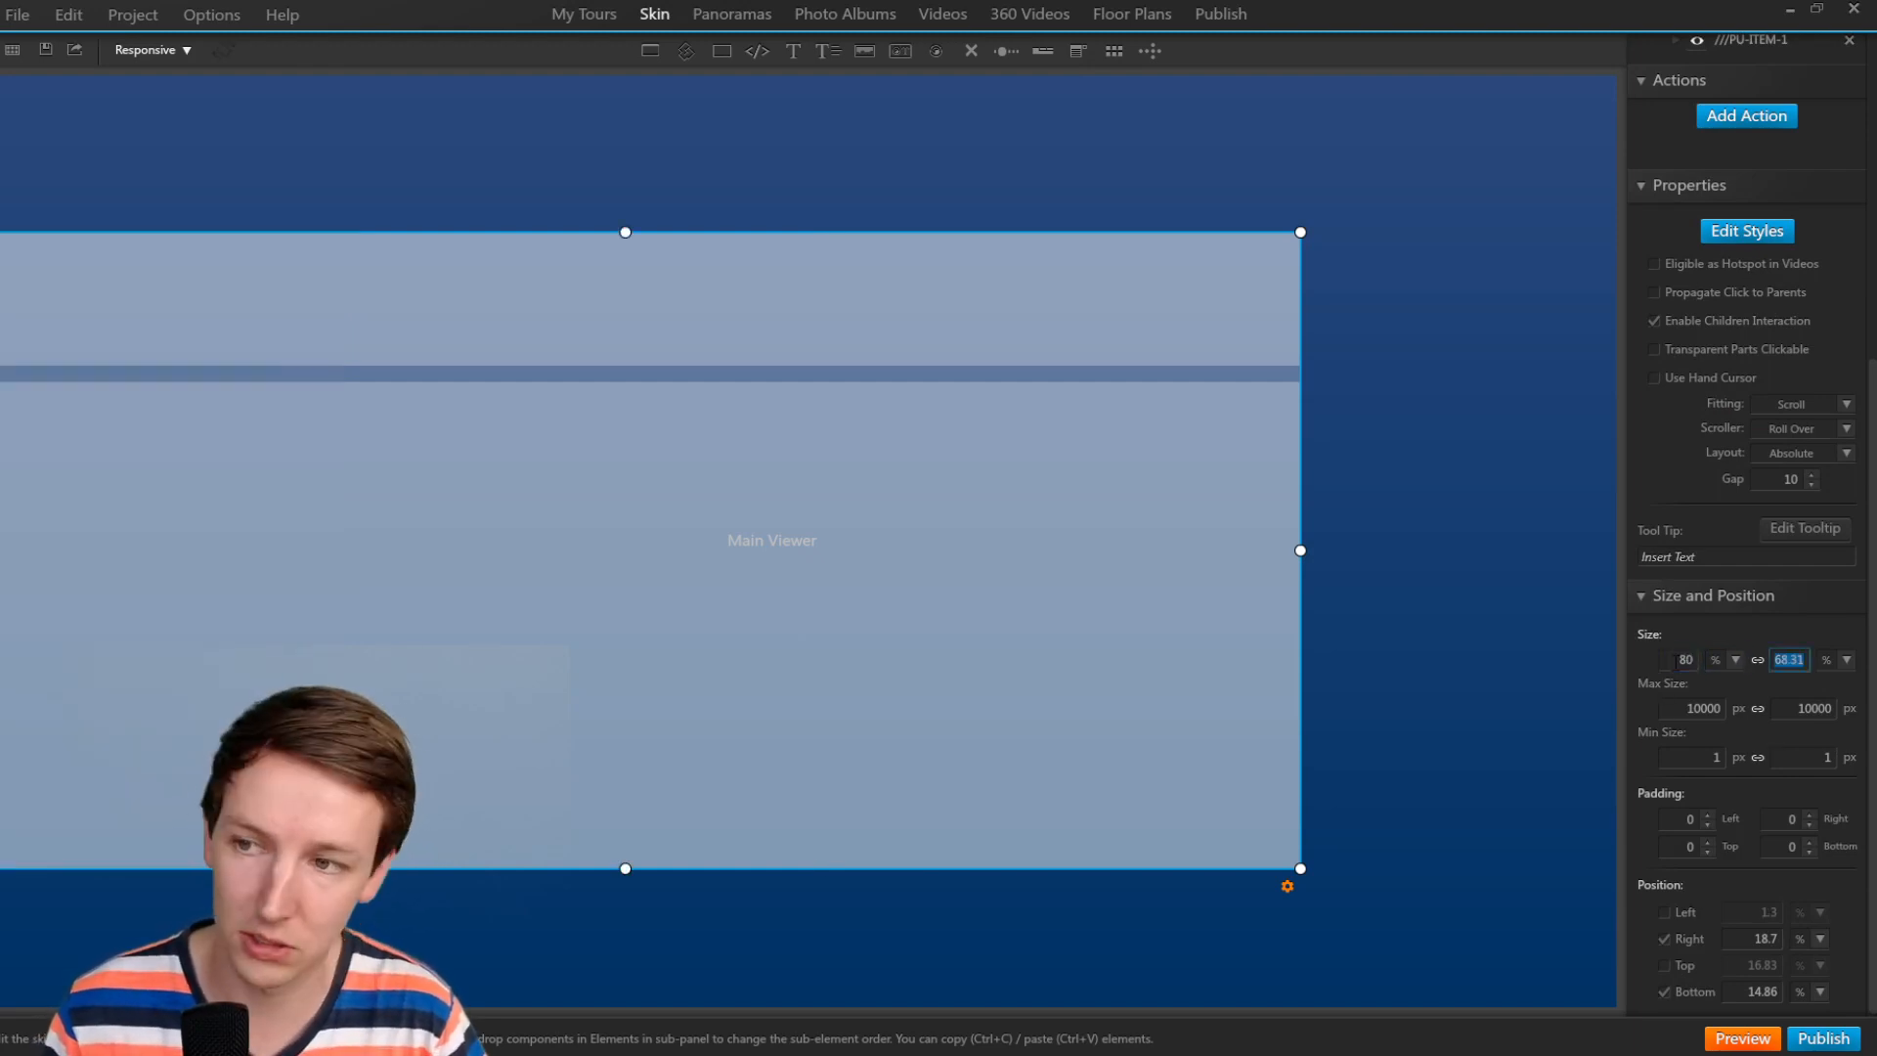
{"action": "type", "text": "80"}
{"action": "key", "text": "Tab"}
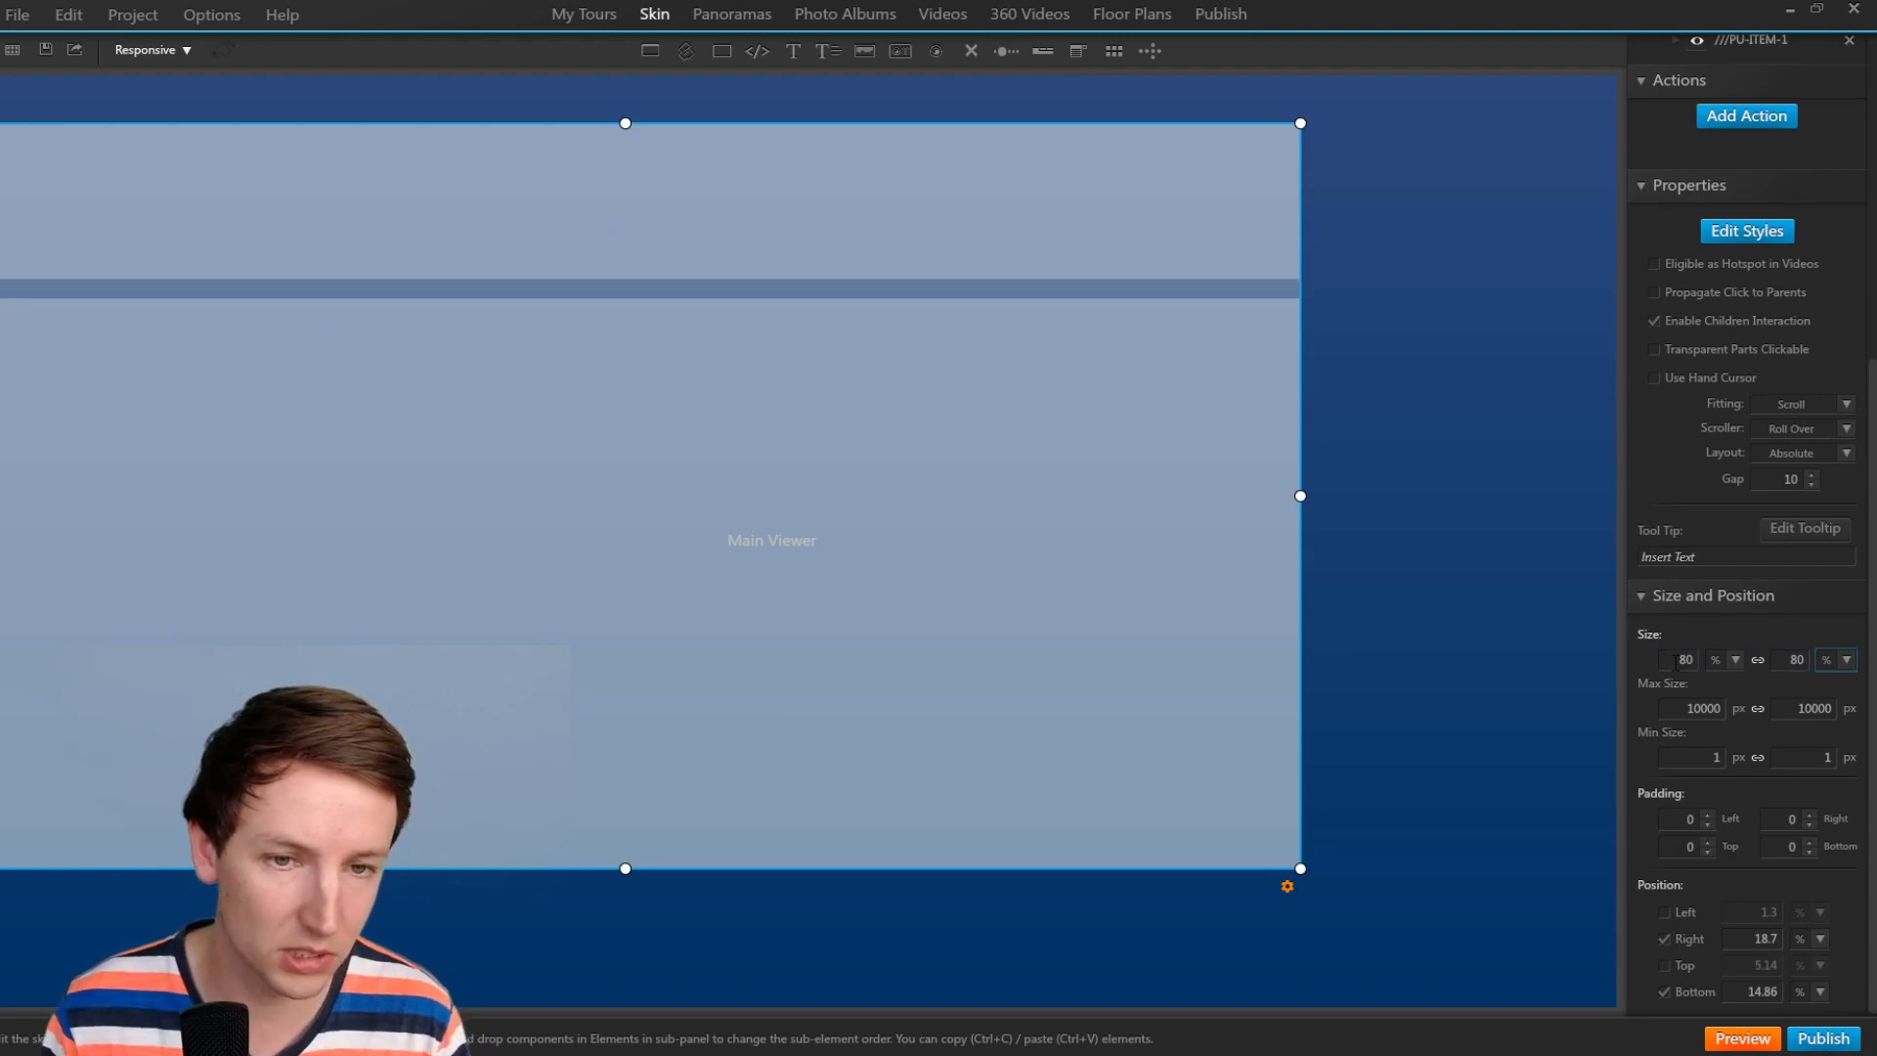
Anchor the //POPUP-TABS container on both left and right, each with a 10% offset.
{"action": "left_click", "coordinate": [1663, 912]}
{"action": "left_click", "coordinate": [1745, 916]}
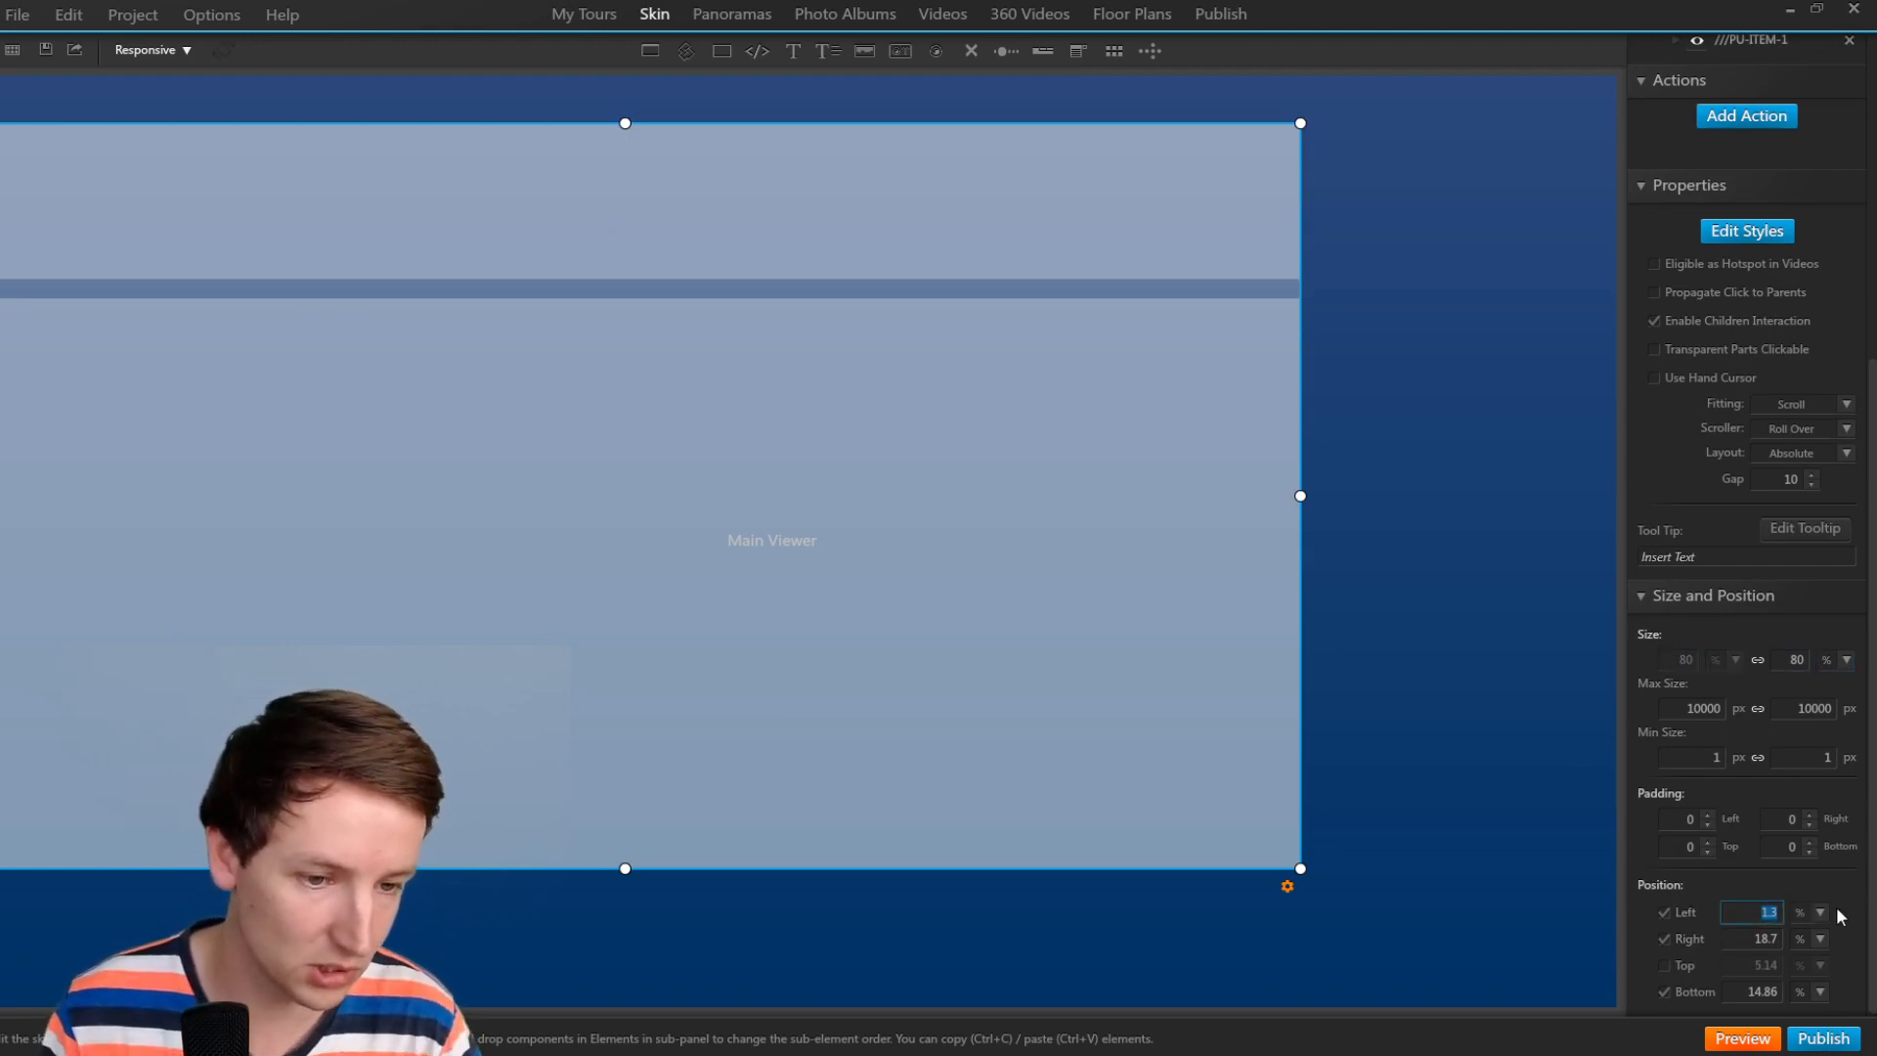
{"action": "type", "text": "10"}
{"action": "key", "text": "Tab"}
{"action": "key", "text": "Tab"}
{"action": "key", "text": "Tab"}
{"action": "type", "text": "10"}
{"action": "key", "text": "Tab"}
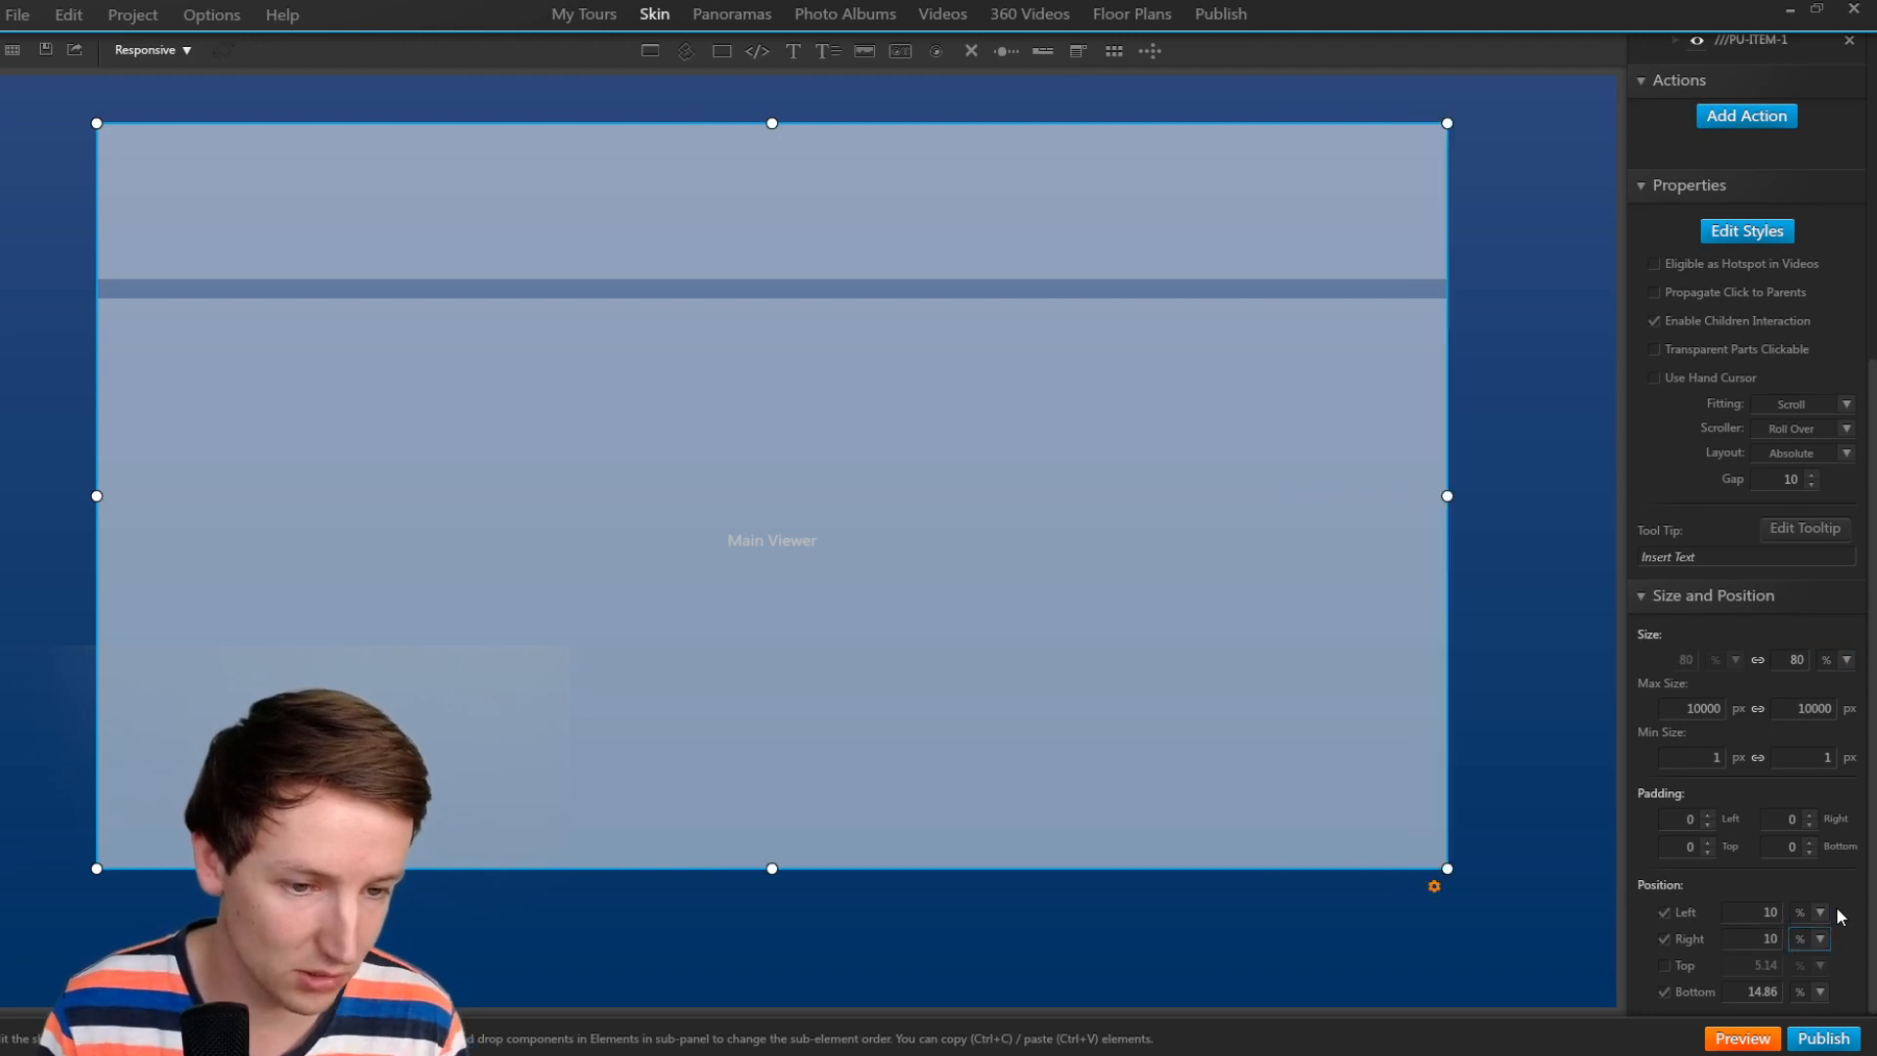
Anchor the //POPUP-TABS container on both top and bottom, each with a 10% offset.
{"action": "left_click", "coordinate": [1683, 970]}
{"action": "left_click_drag", "start_coordinate": [1748, 965], "coordinate": [1872, 964]}
{"action": "type", "text": "1"}
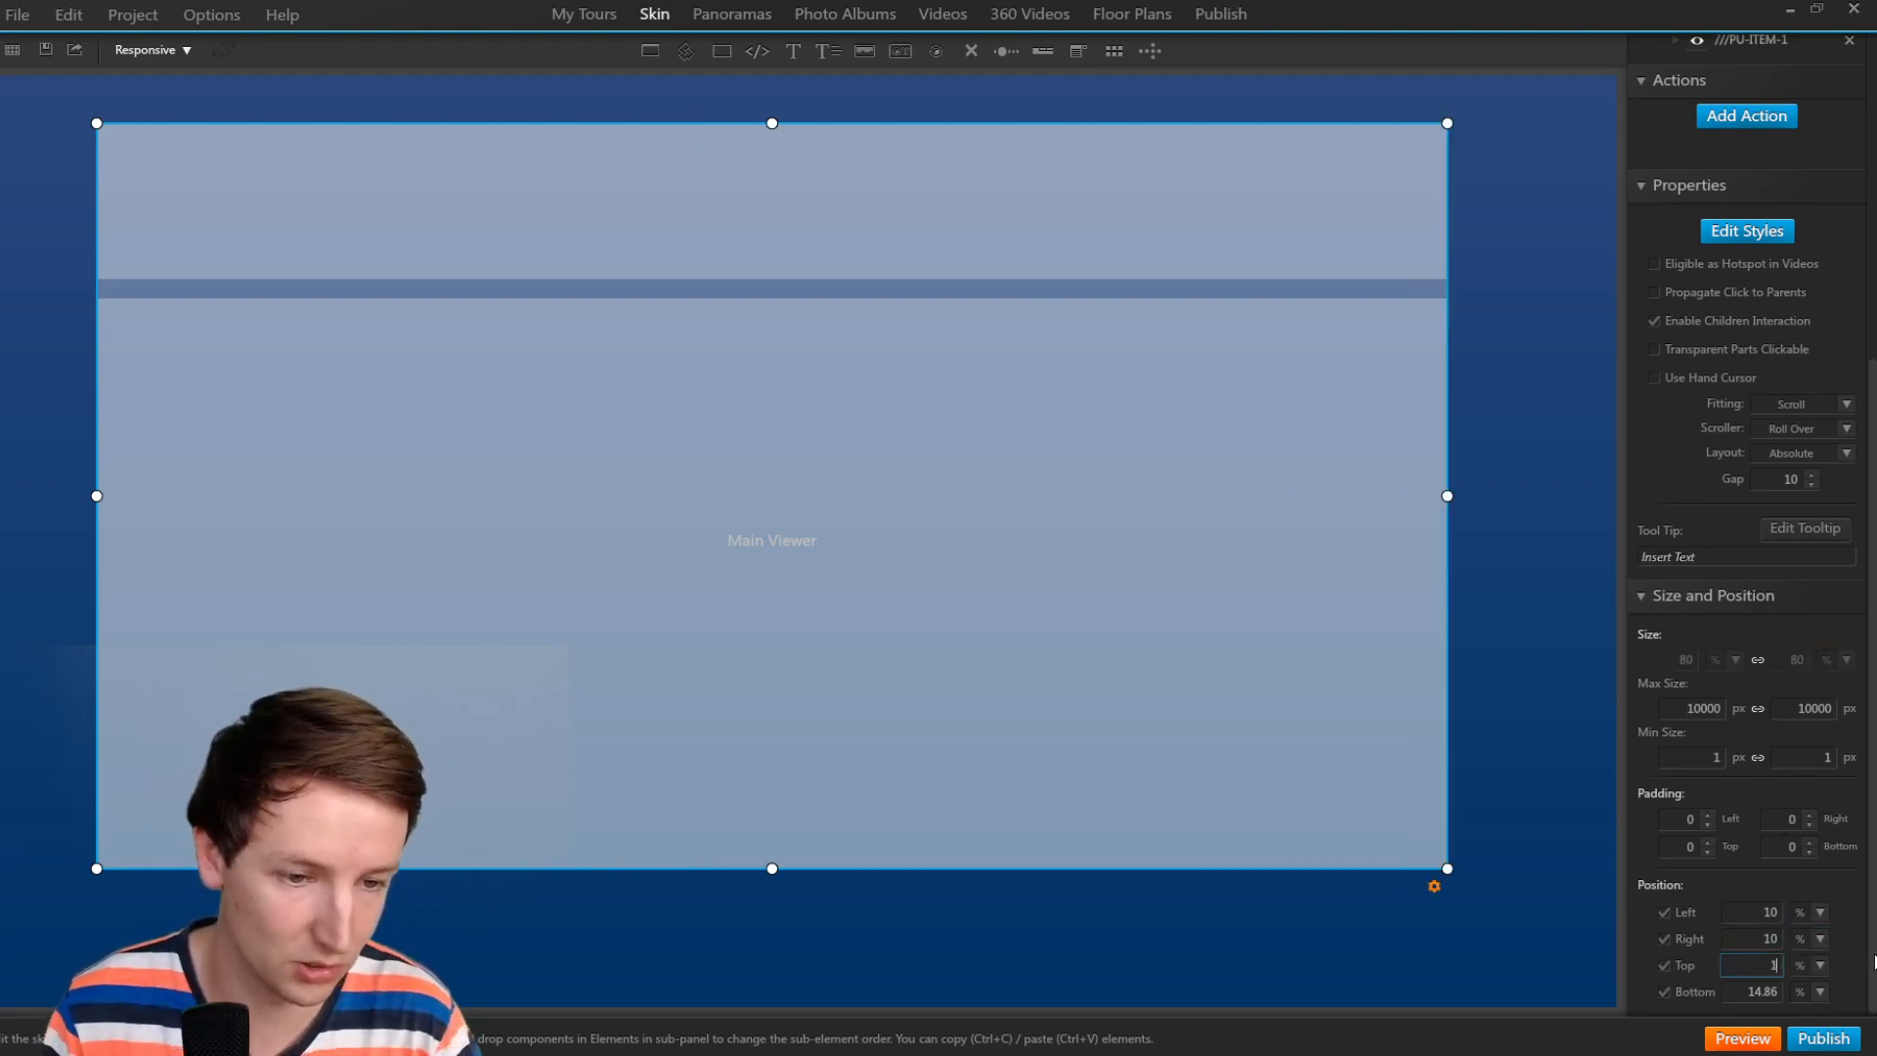
{"action": "type", "text": "0"}
{"action": "key", "text": "Tab"}
{"action": "key", "text": "Tab"}
{"action": "key", "text": "Tab"}
{"action": "type", "text": "10"}
{"action": "key", "text": "Tab"}
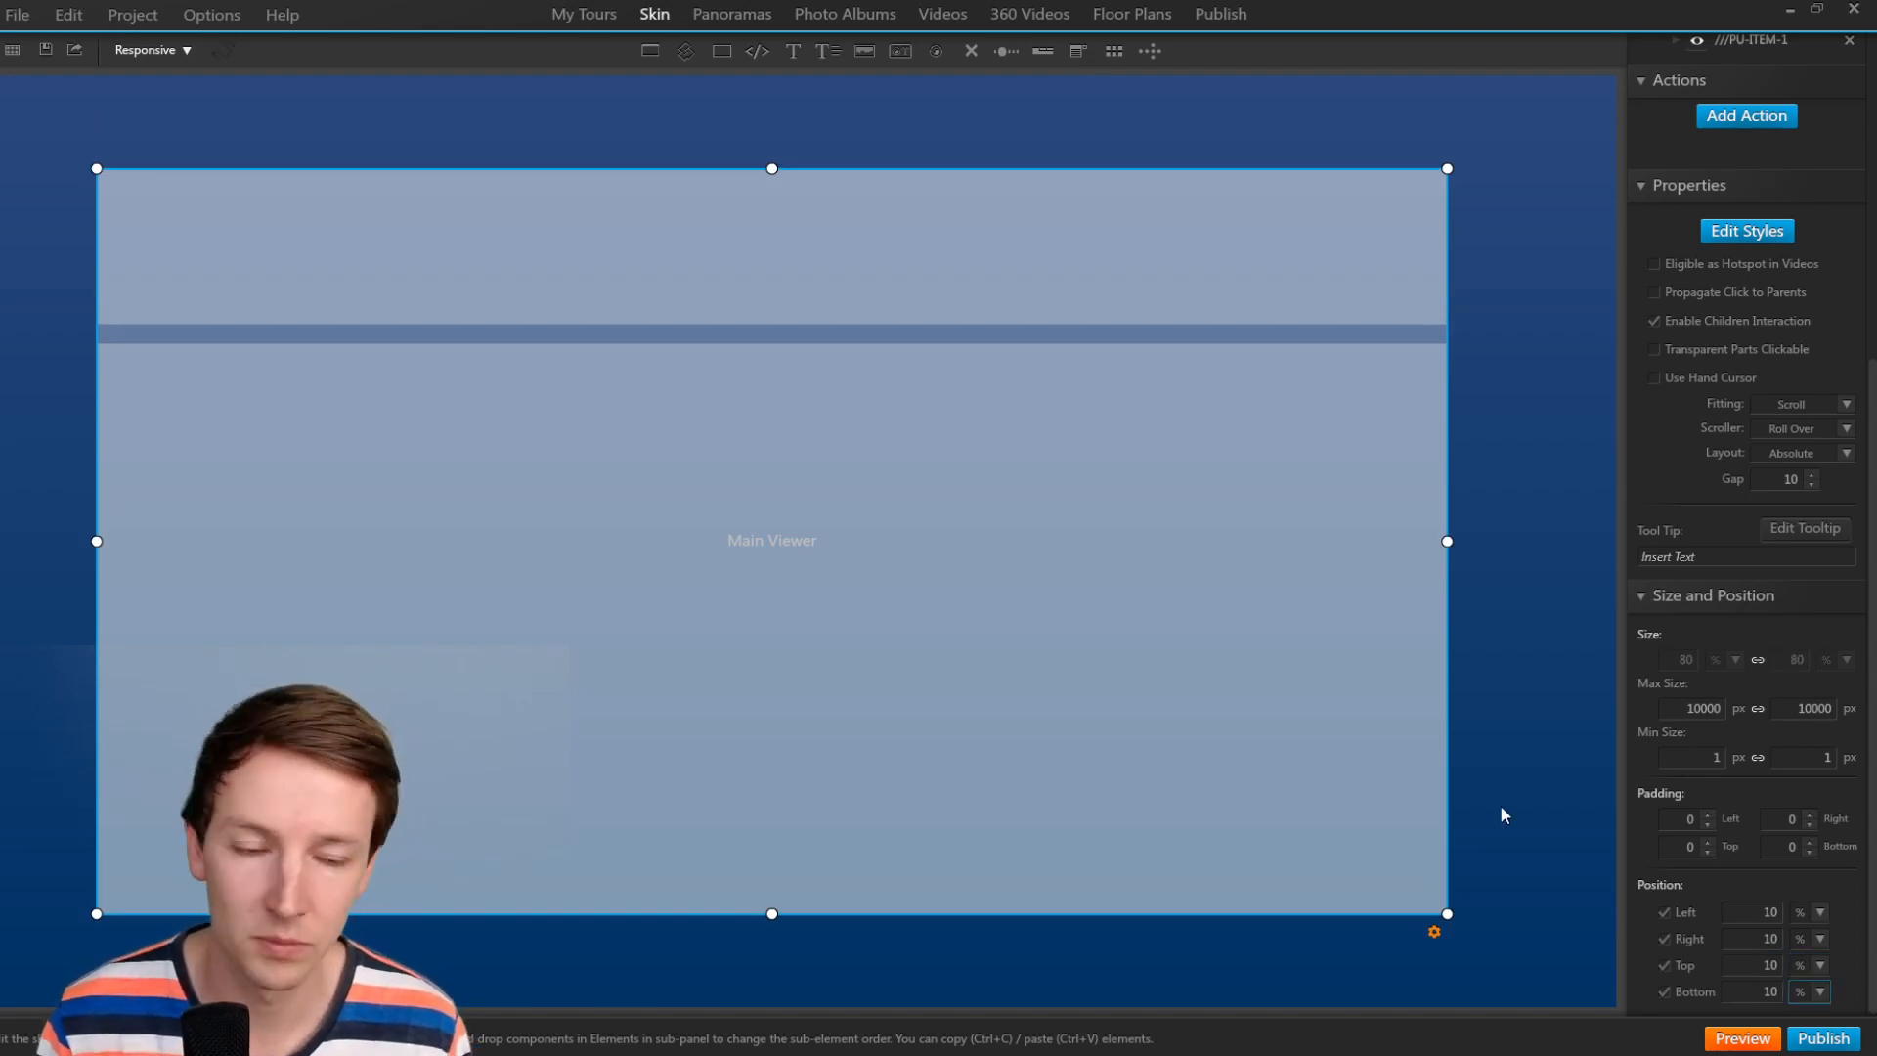
Set the height of the ///POPUP-MENU container to 15%.
{"action": "scroll", "coordinate": [1841, 586], "scroll_direction": "up", "scroll_amount": 5}
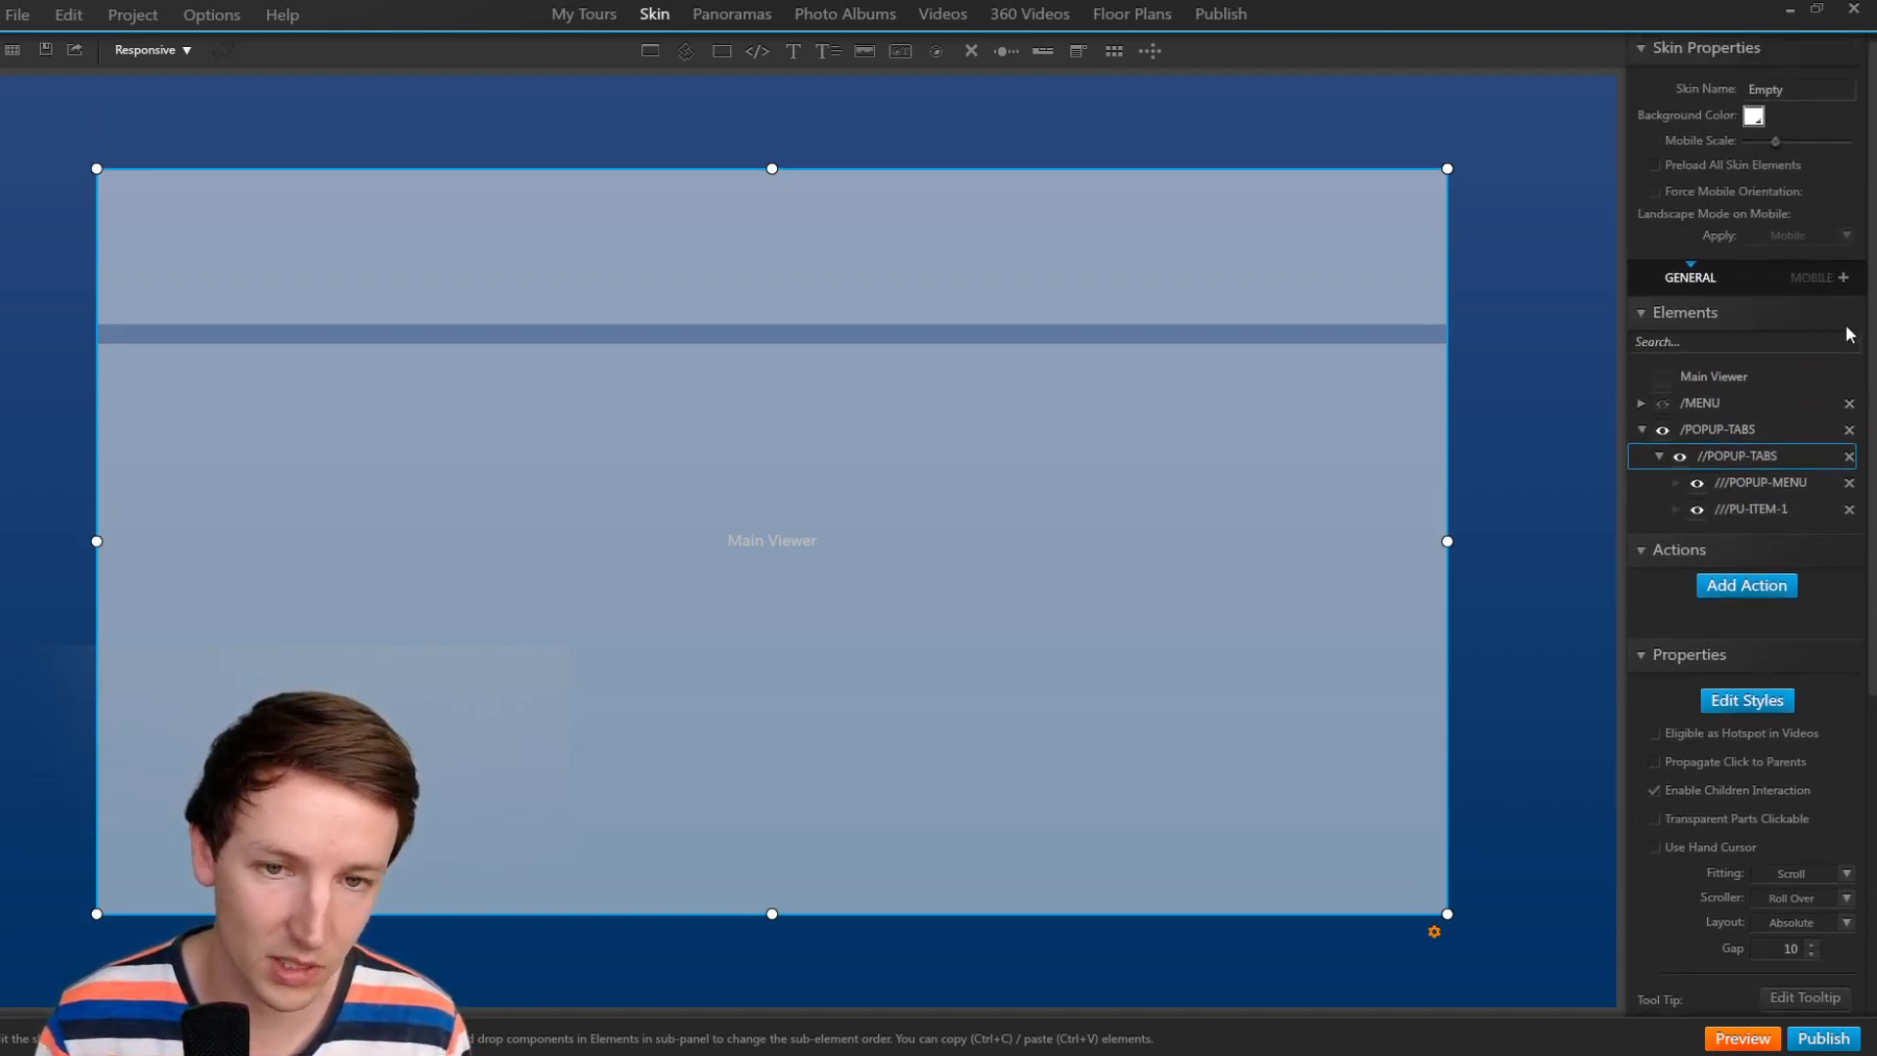
{"action": "left_click", "coordinate": [1167, 280]}
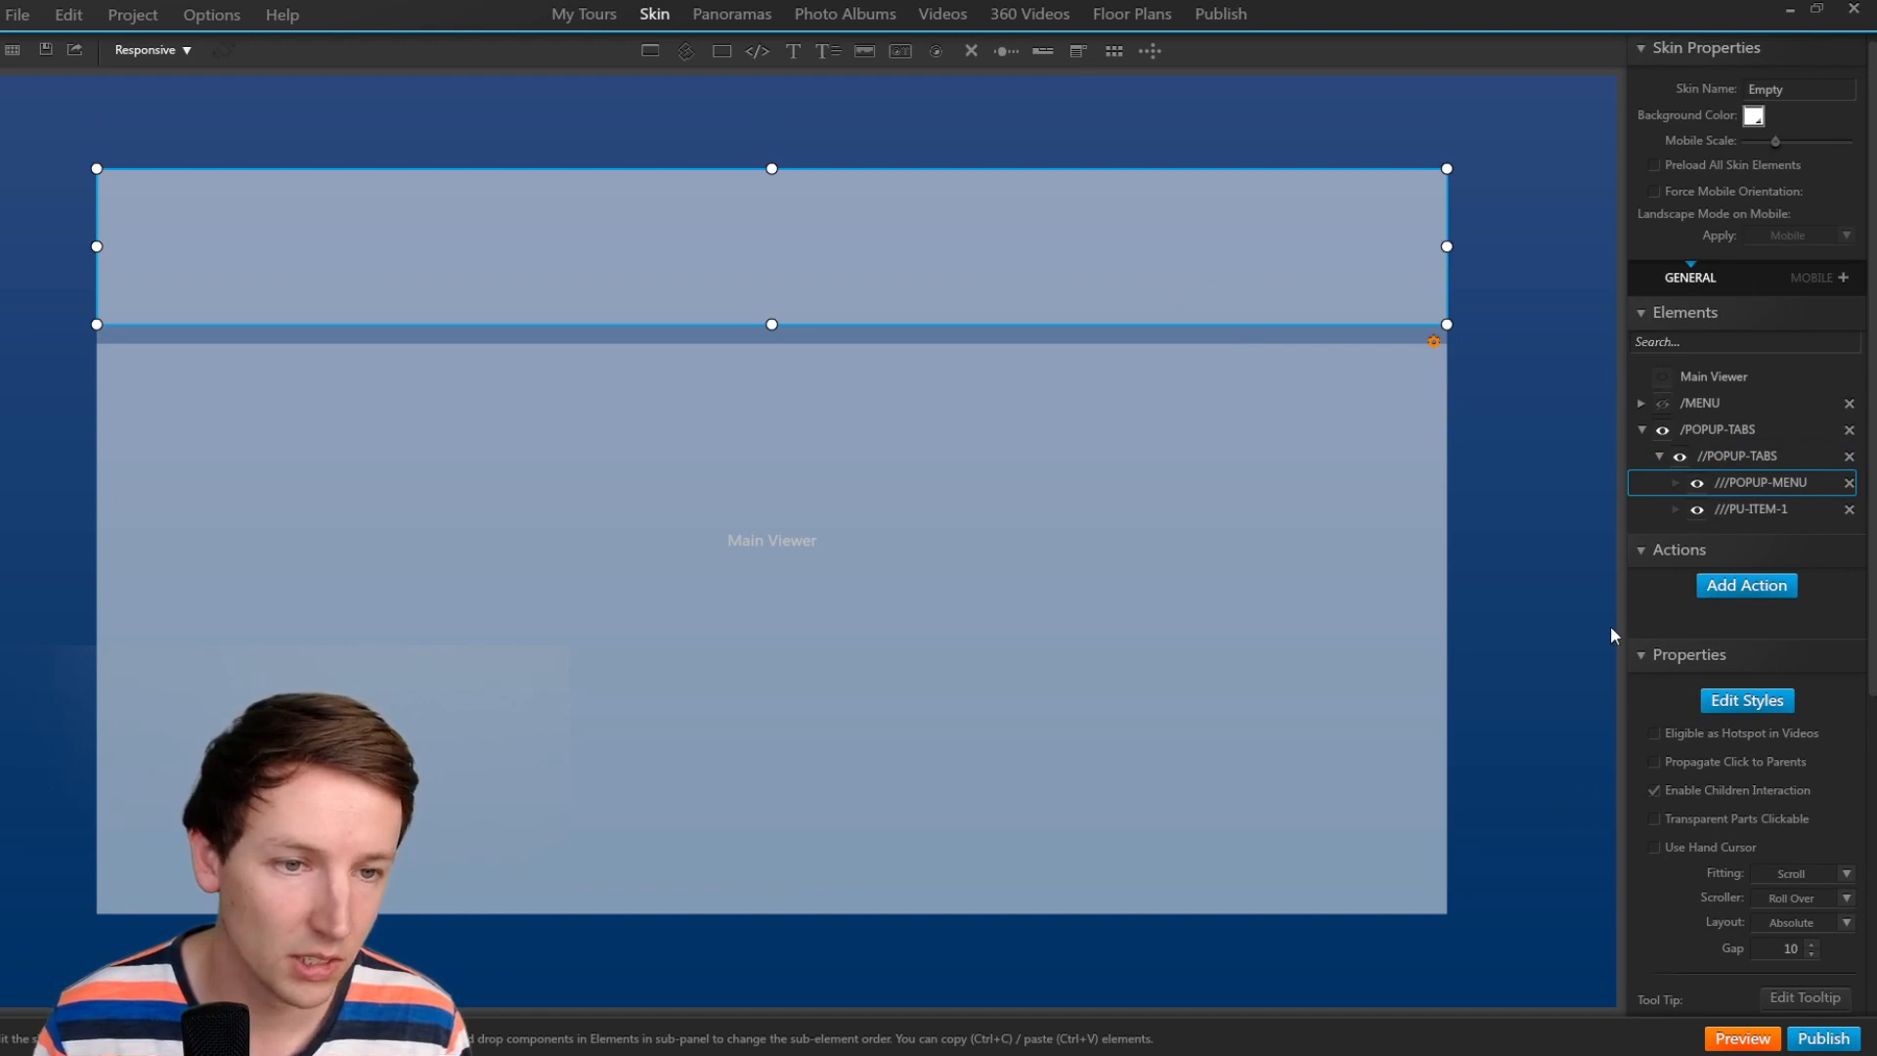
{"action": "scroll", "coordinate": [1874, 681], "scroll_direction": "down", "scroll_amount": 5}
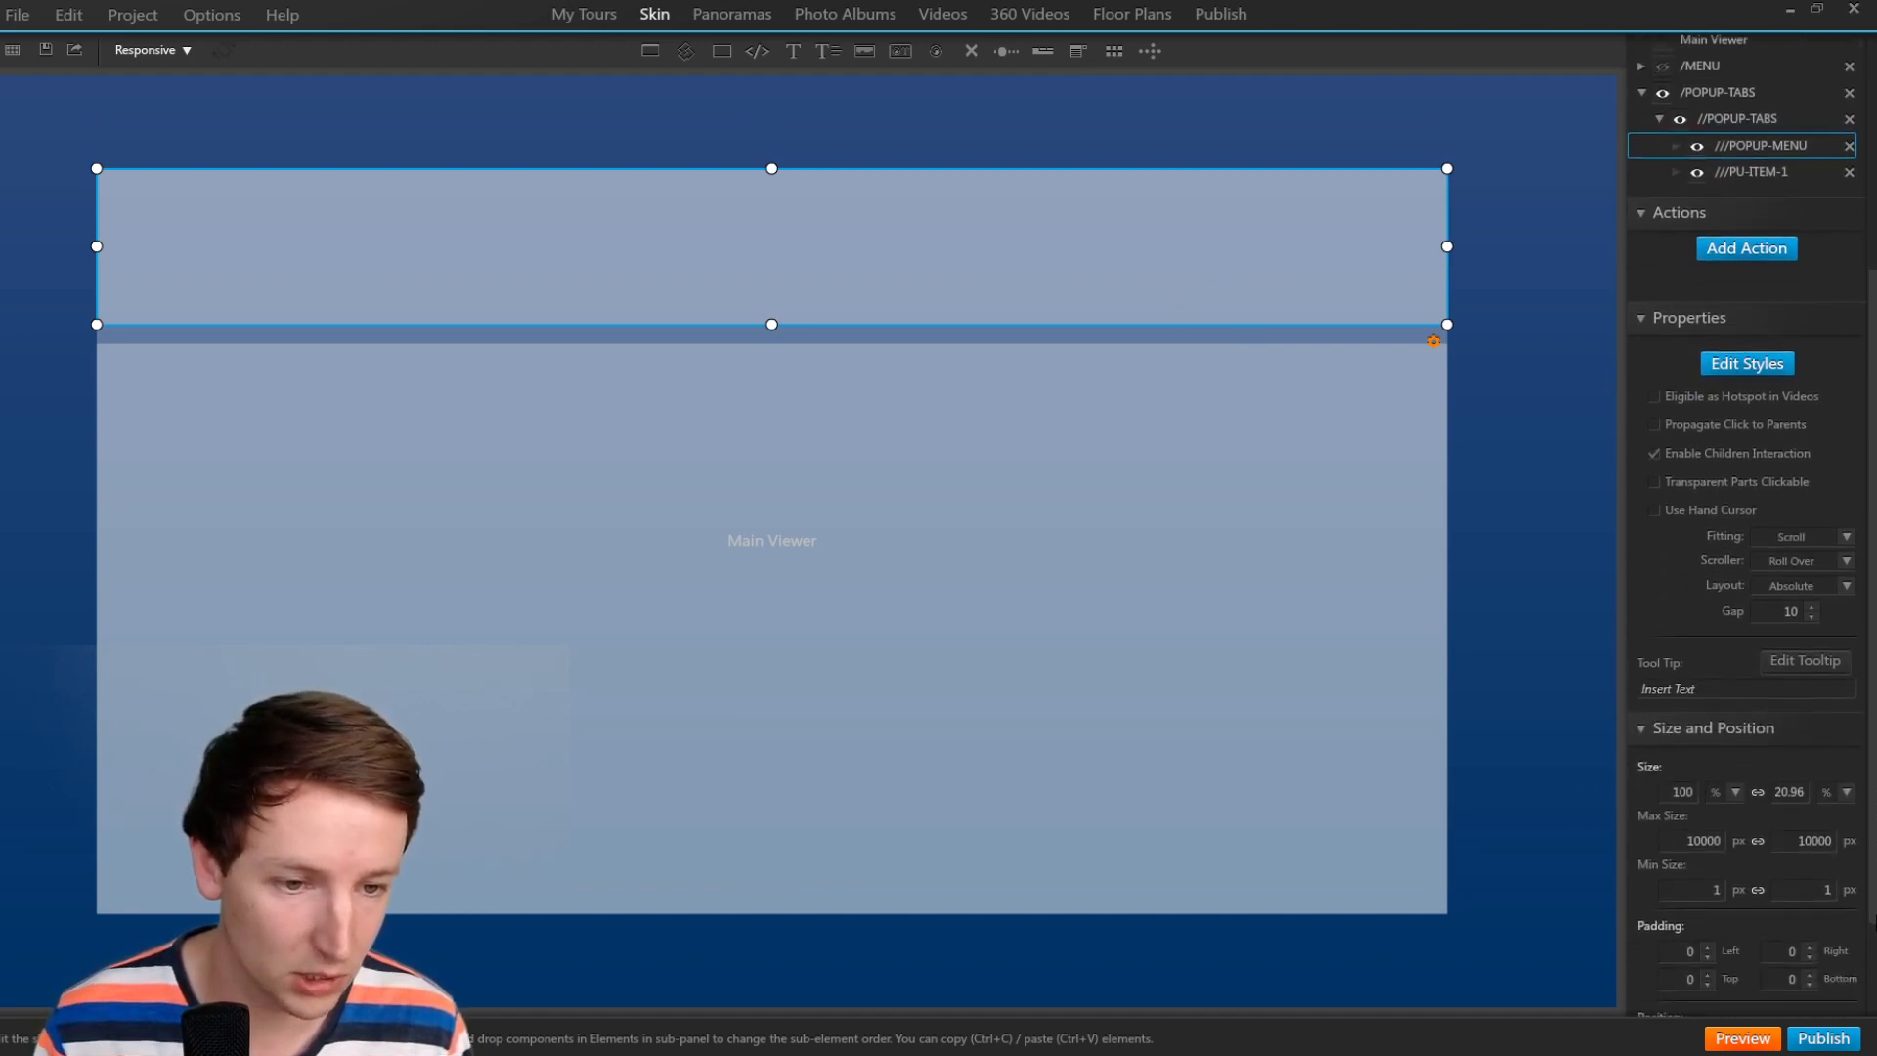
{"action": "key", "text": "ctrl+a"}
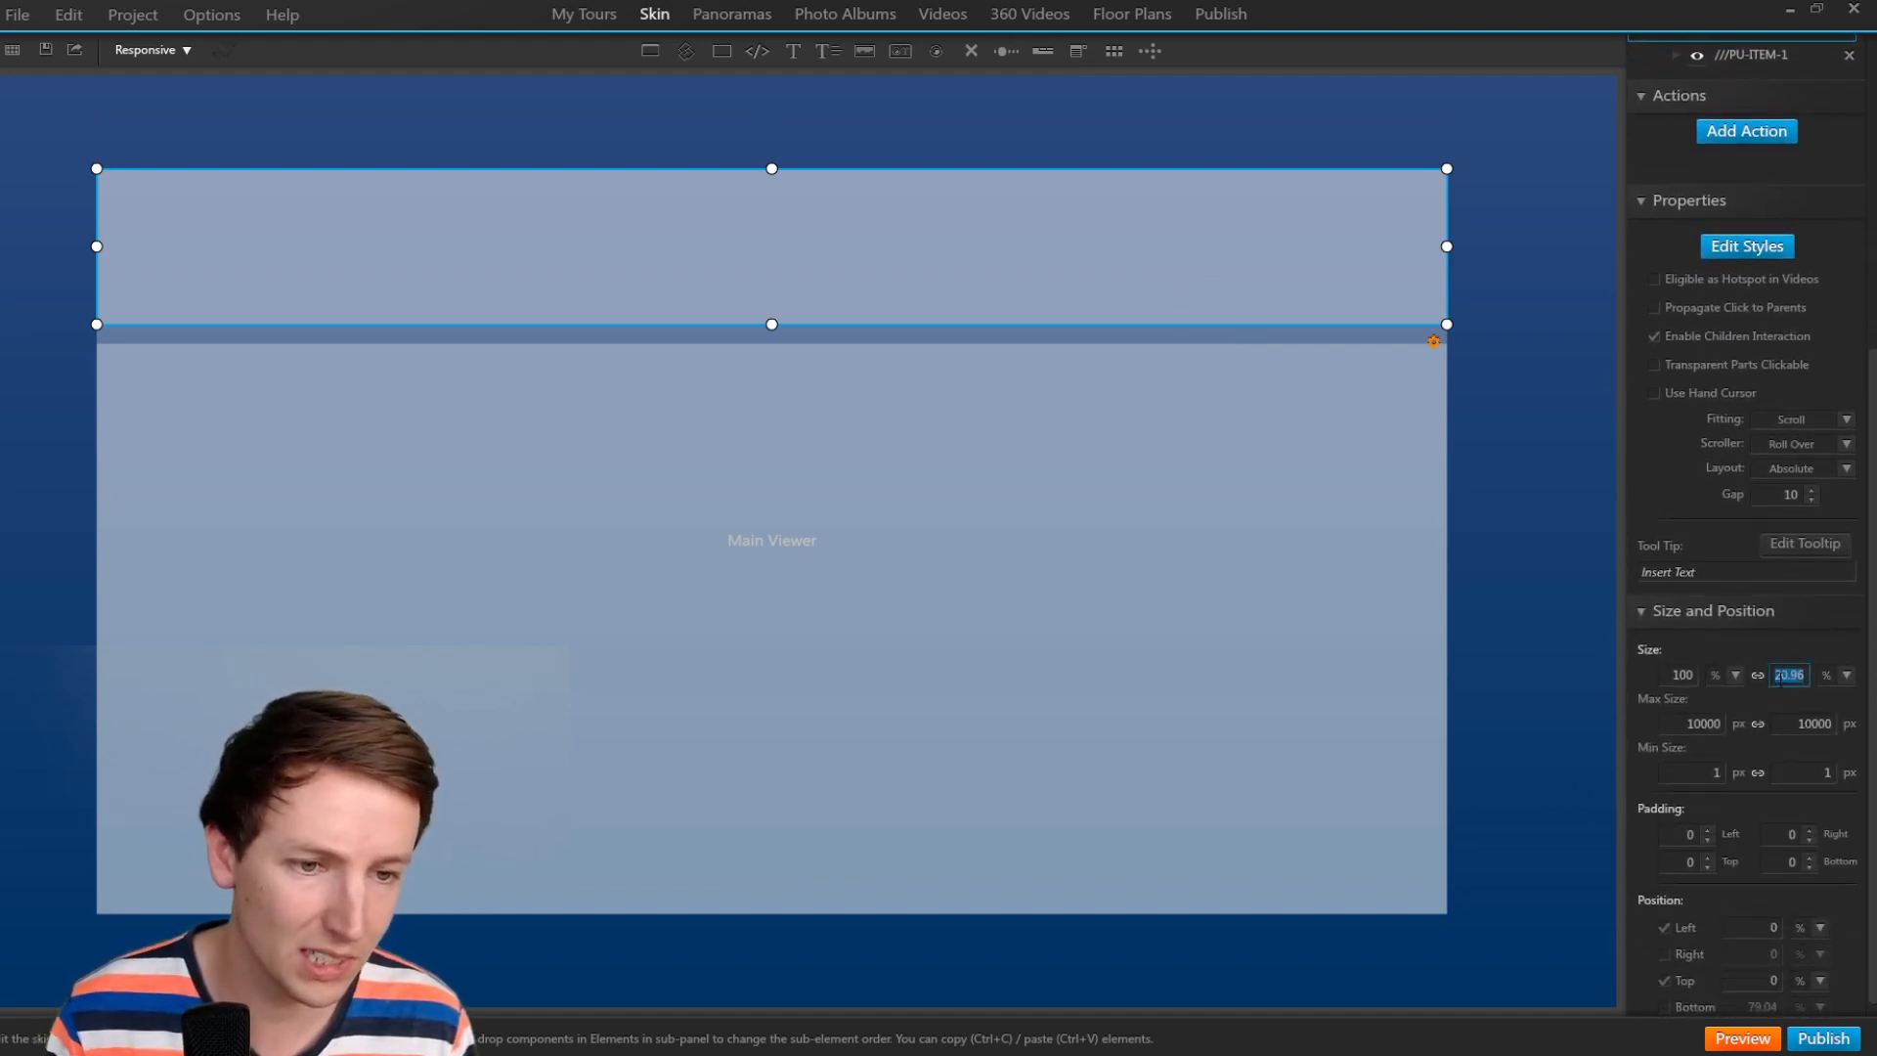
{"action": "type", "text": "15"}
{"action": "key", "text": "Tab"}
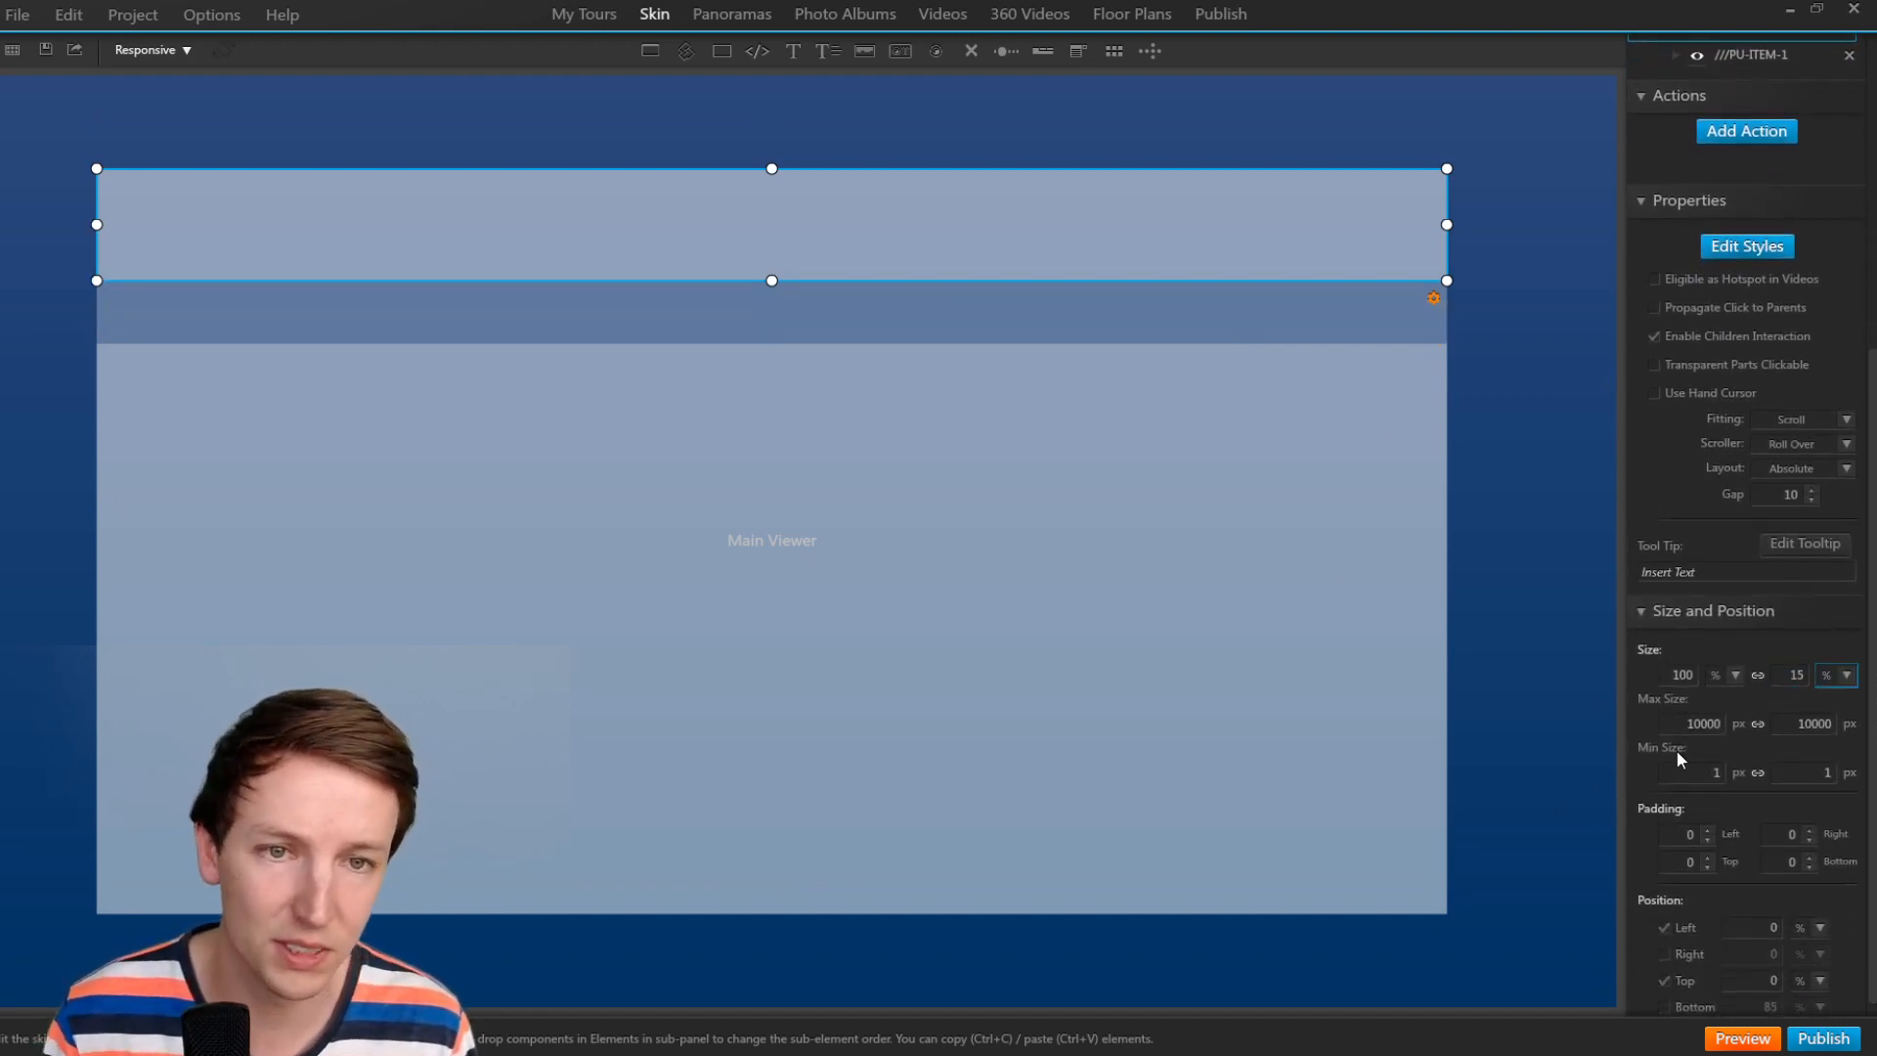
Set the height of the ///PU-ITEM-1 container to 85%.
{"action": "left_click", "coordinate": [1282, 565]}
{"action": "double_click", "coordinate": [1789, 675]}
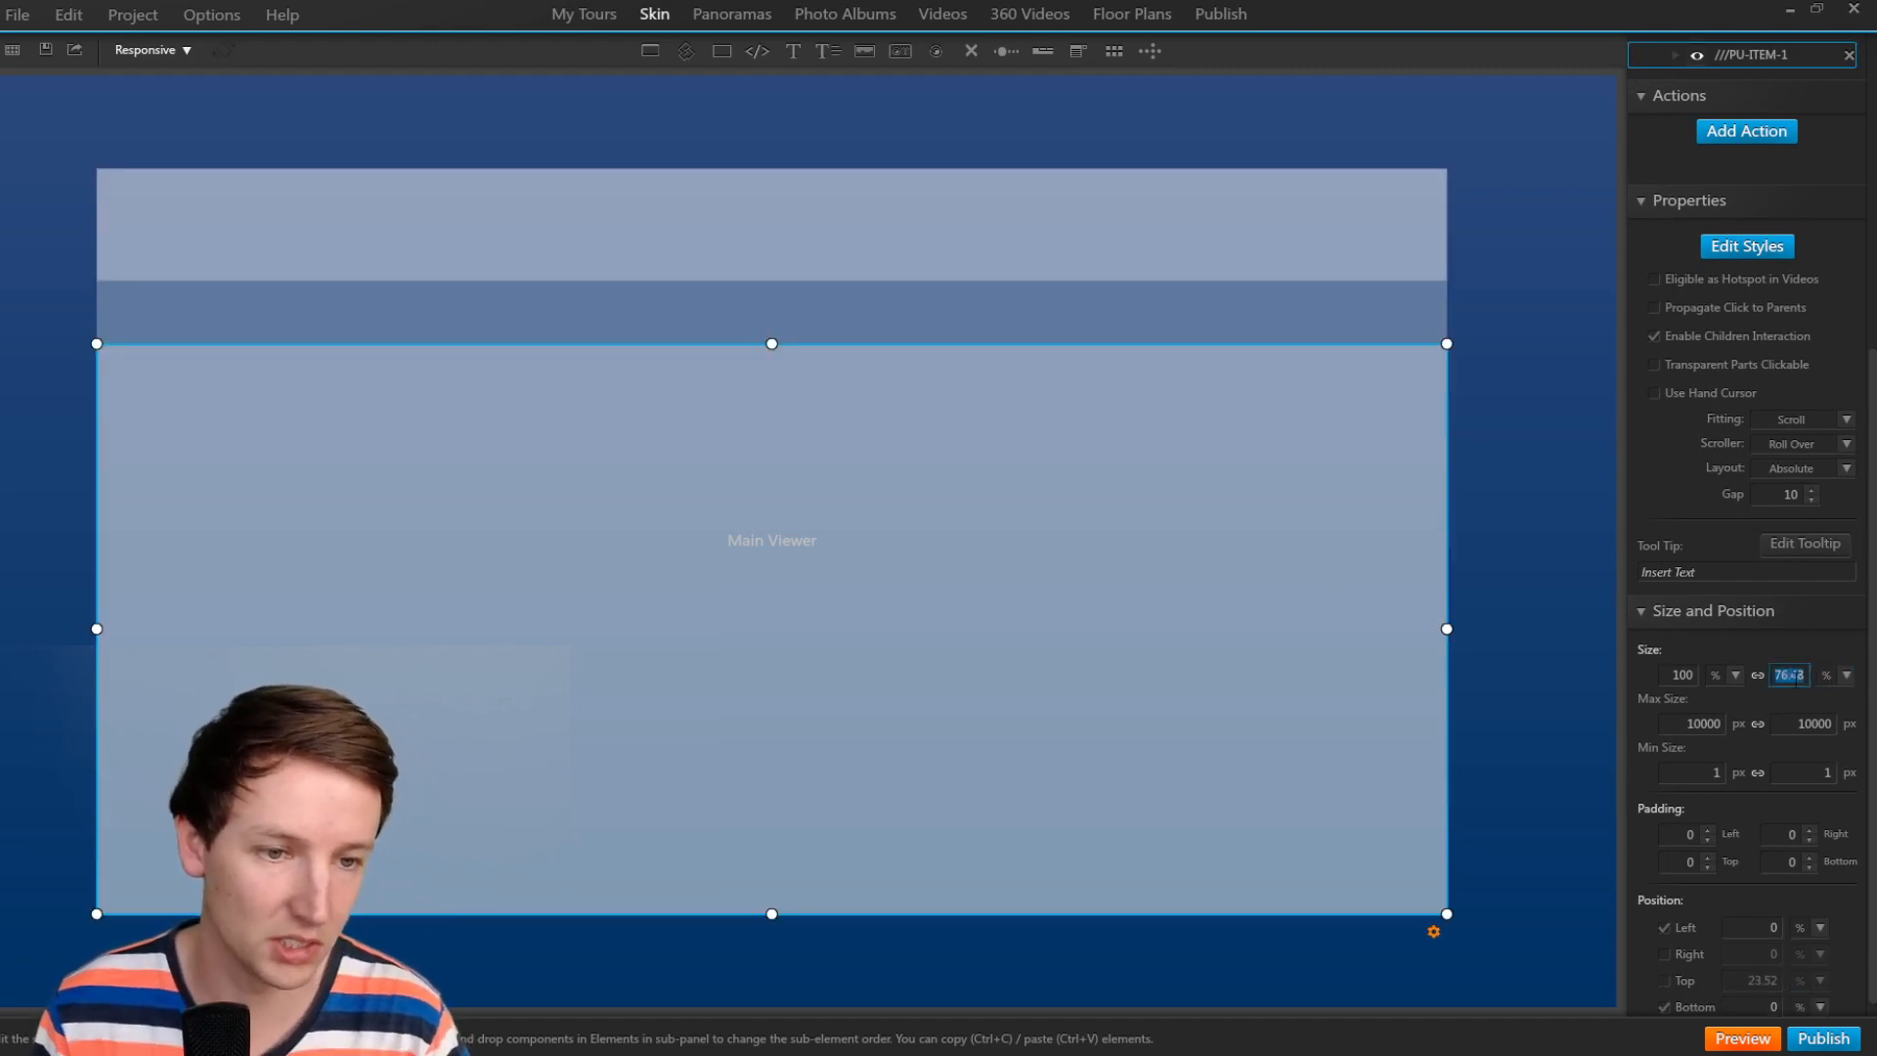
{"action": "type", "text": "85"}
{"action": "key", "text": "Tab"}
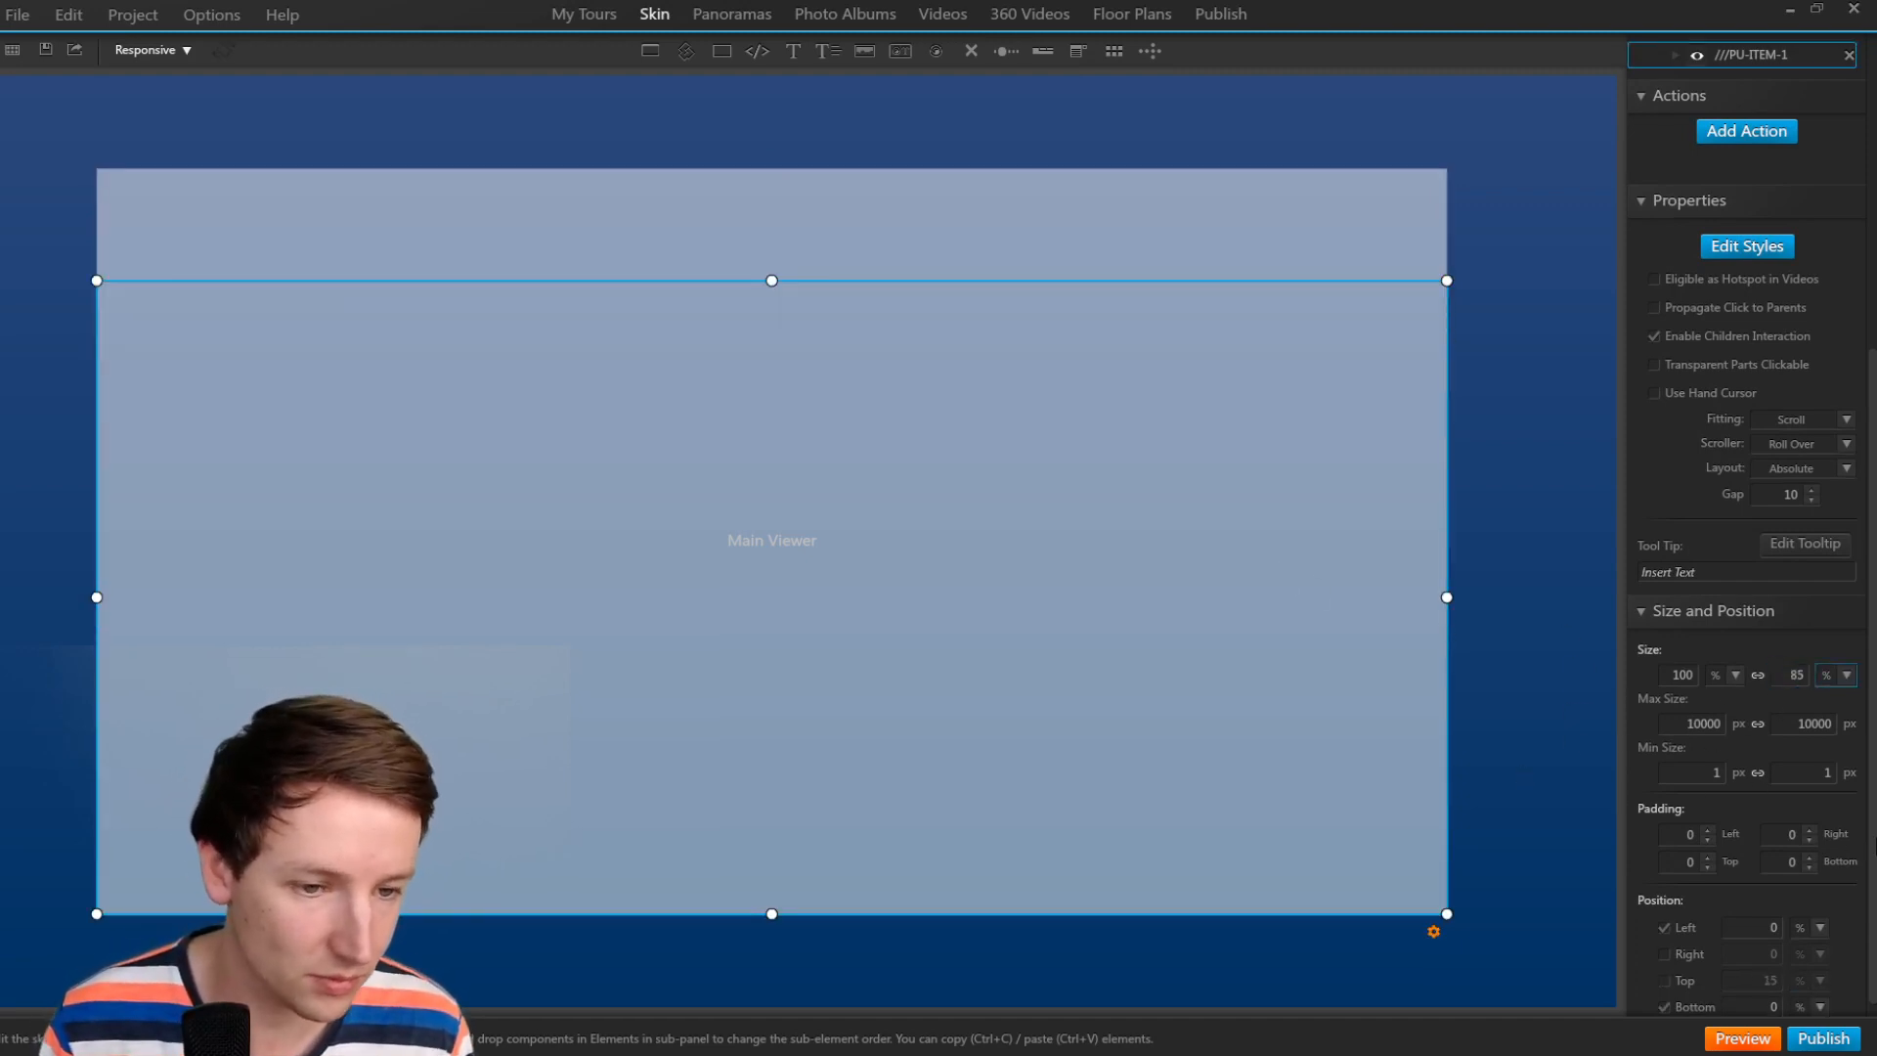
Place the "-btn black toggle" button from the library inside the ///POPUP-MENU container.
{"action": "left_click_drag", "start_coordinate": [1875, 846], "coordinate": [1872, 461]}
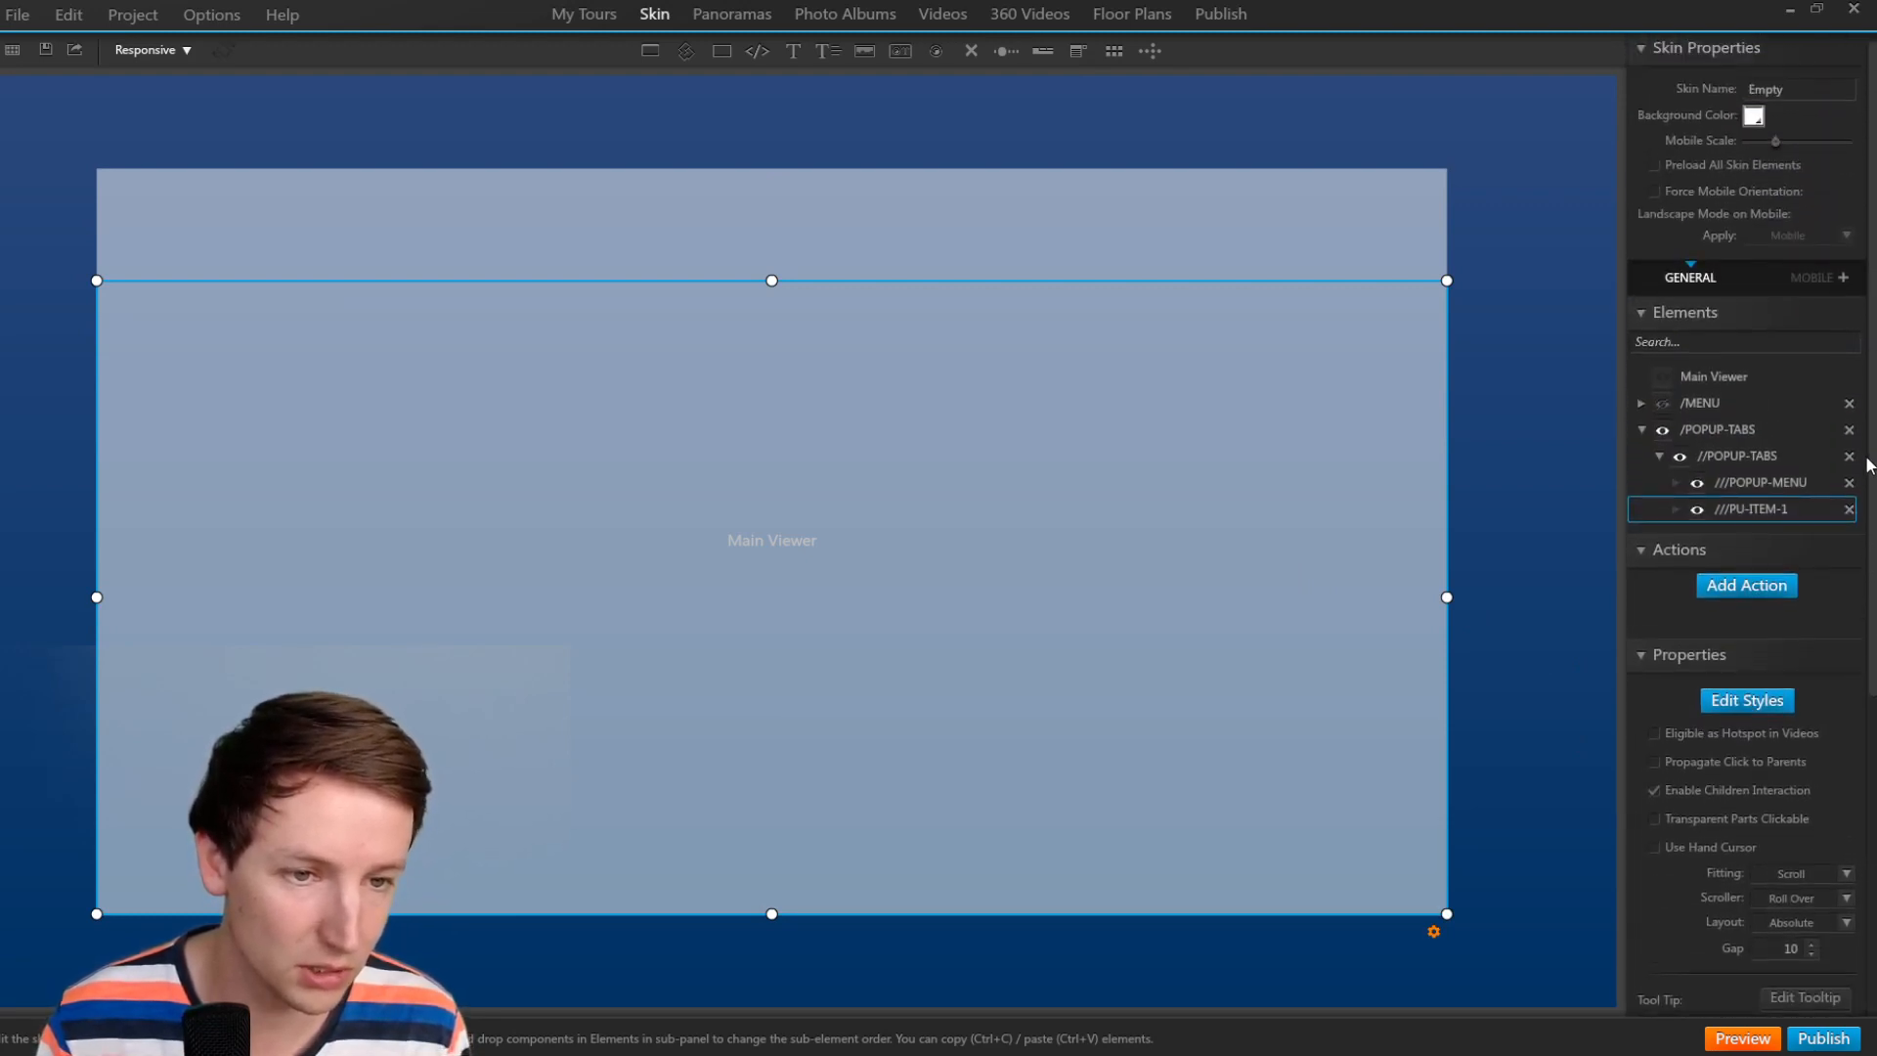
{"action": "left_click", "coordinate": [1762, 484]}
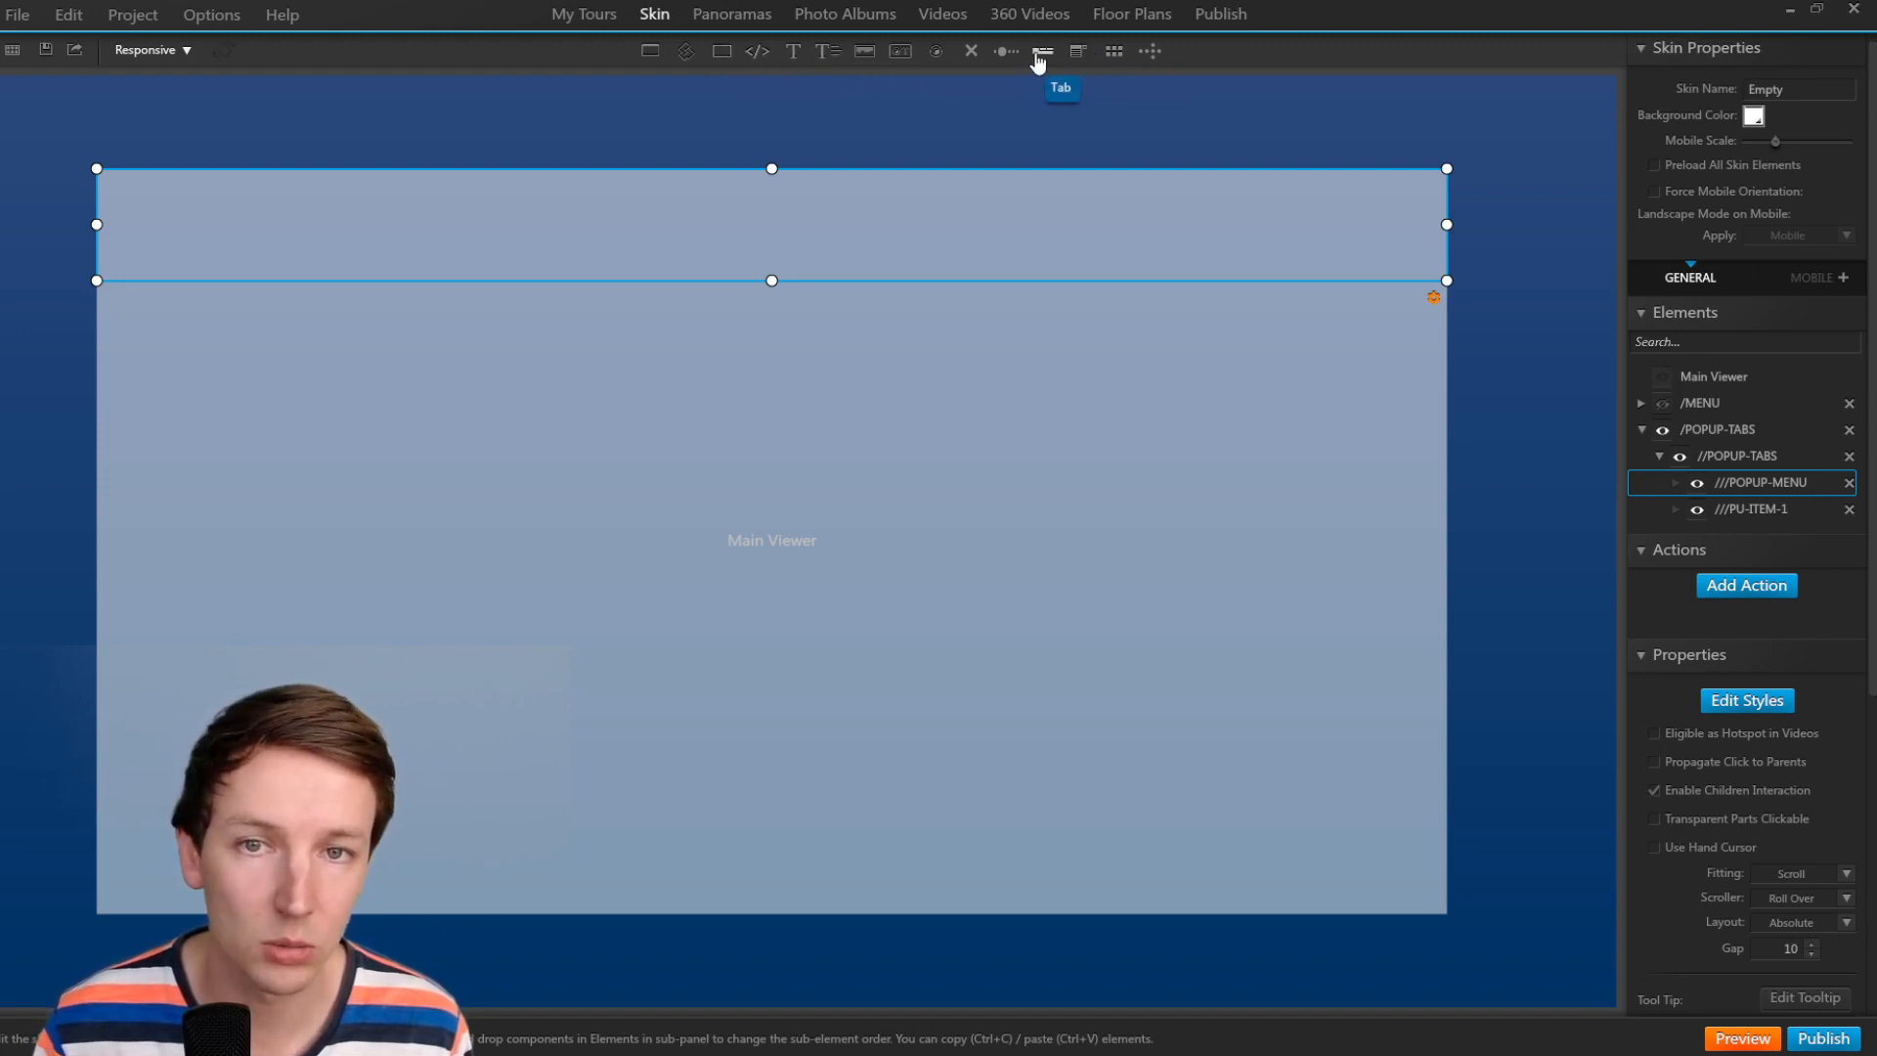
{"action": "left_click", "coordinate": [897, 52]}
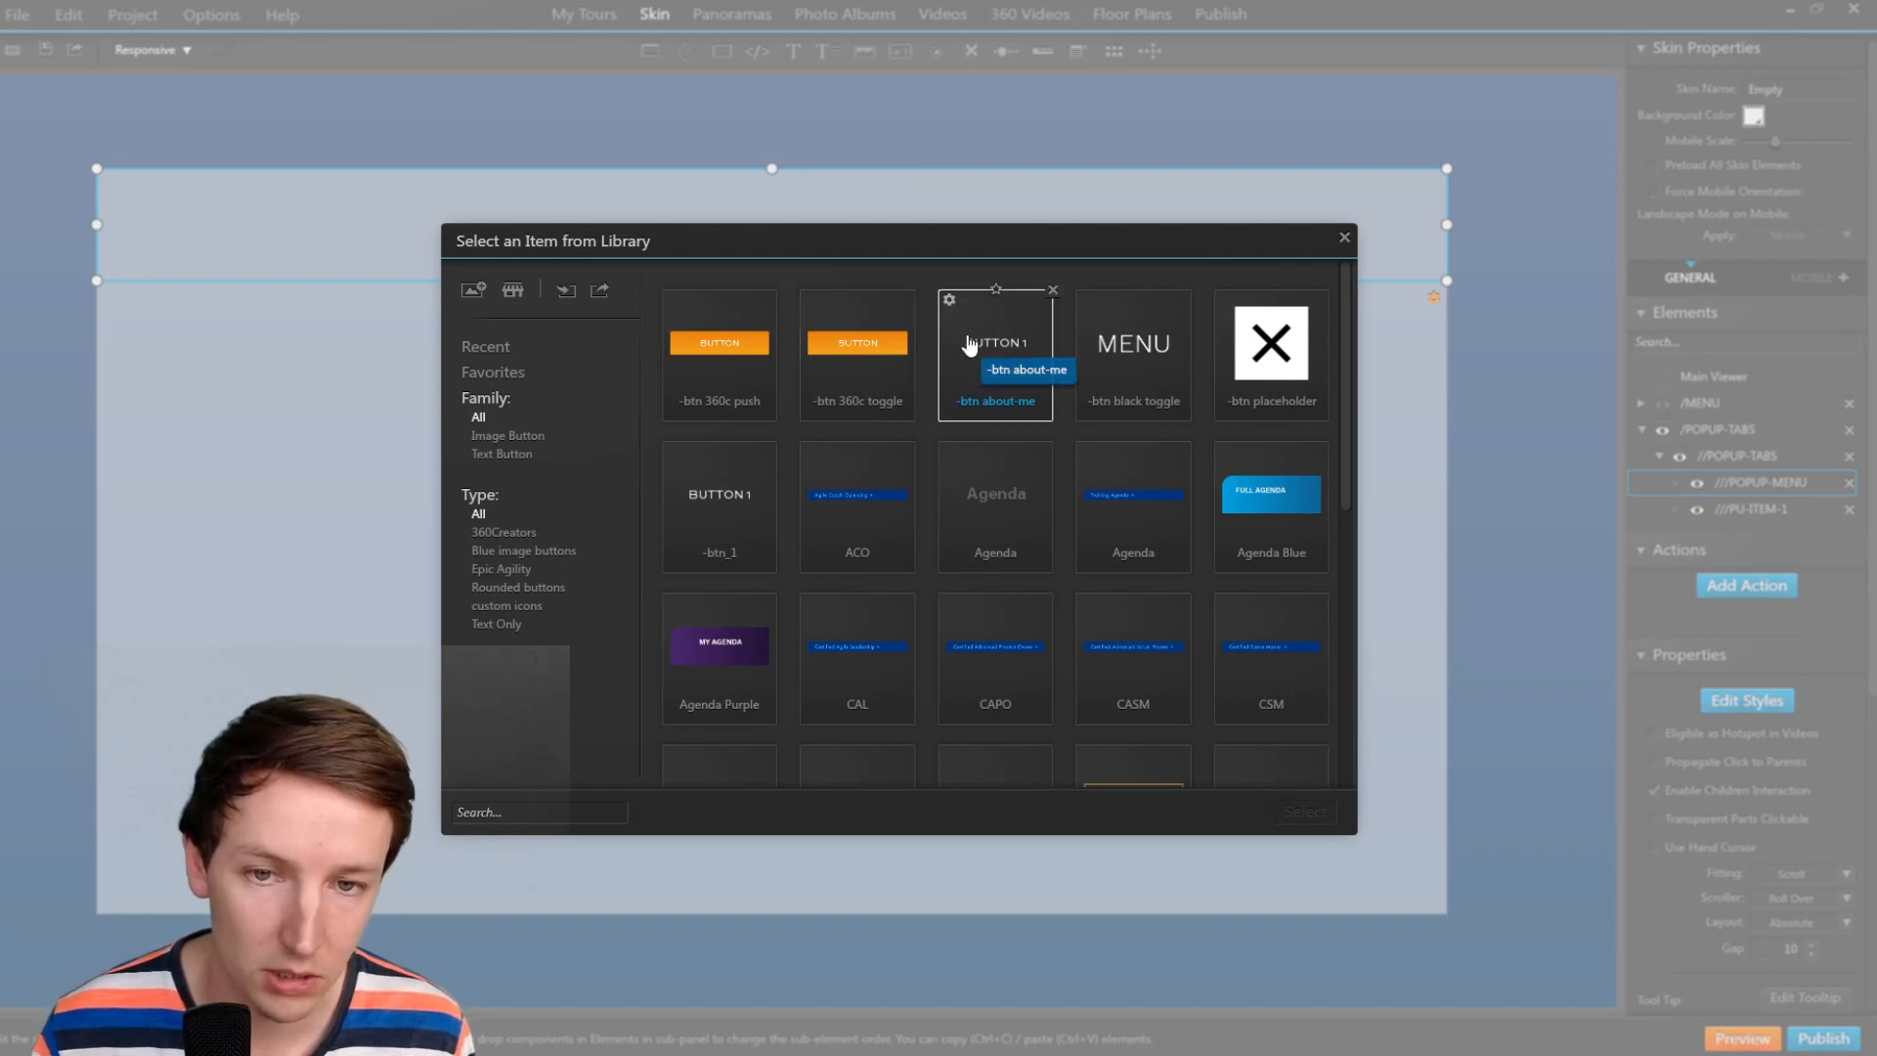
{"action": "double_click", "coordinate": [1137, 364]}
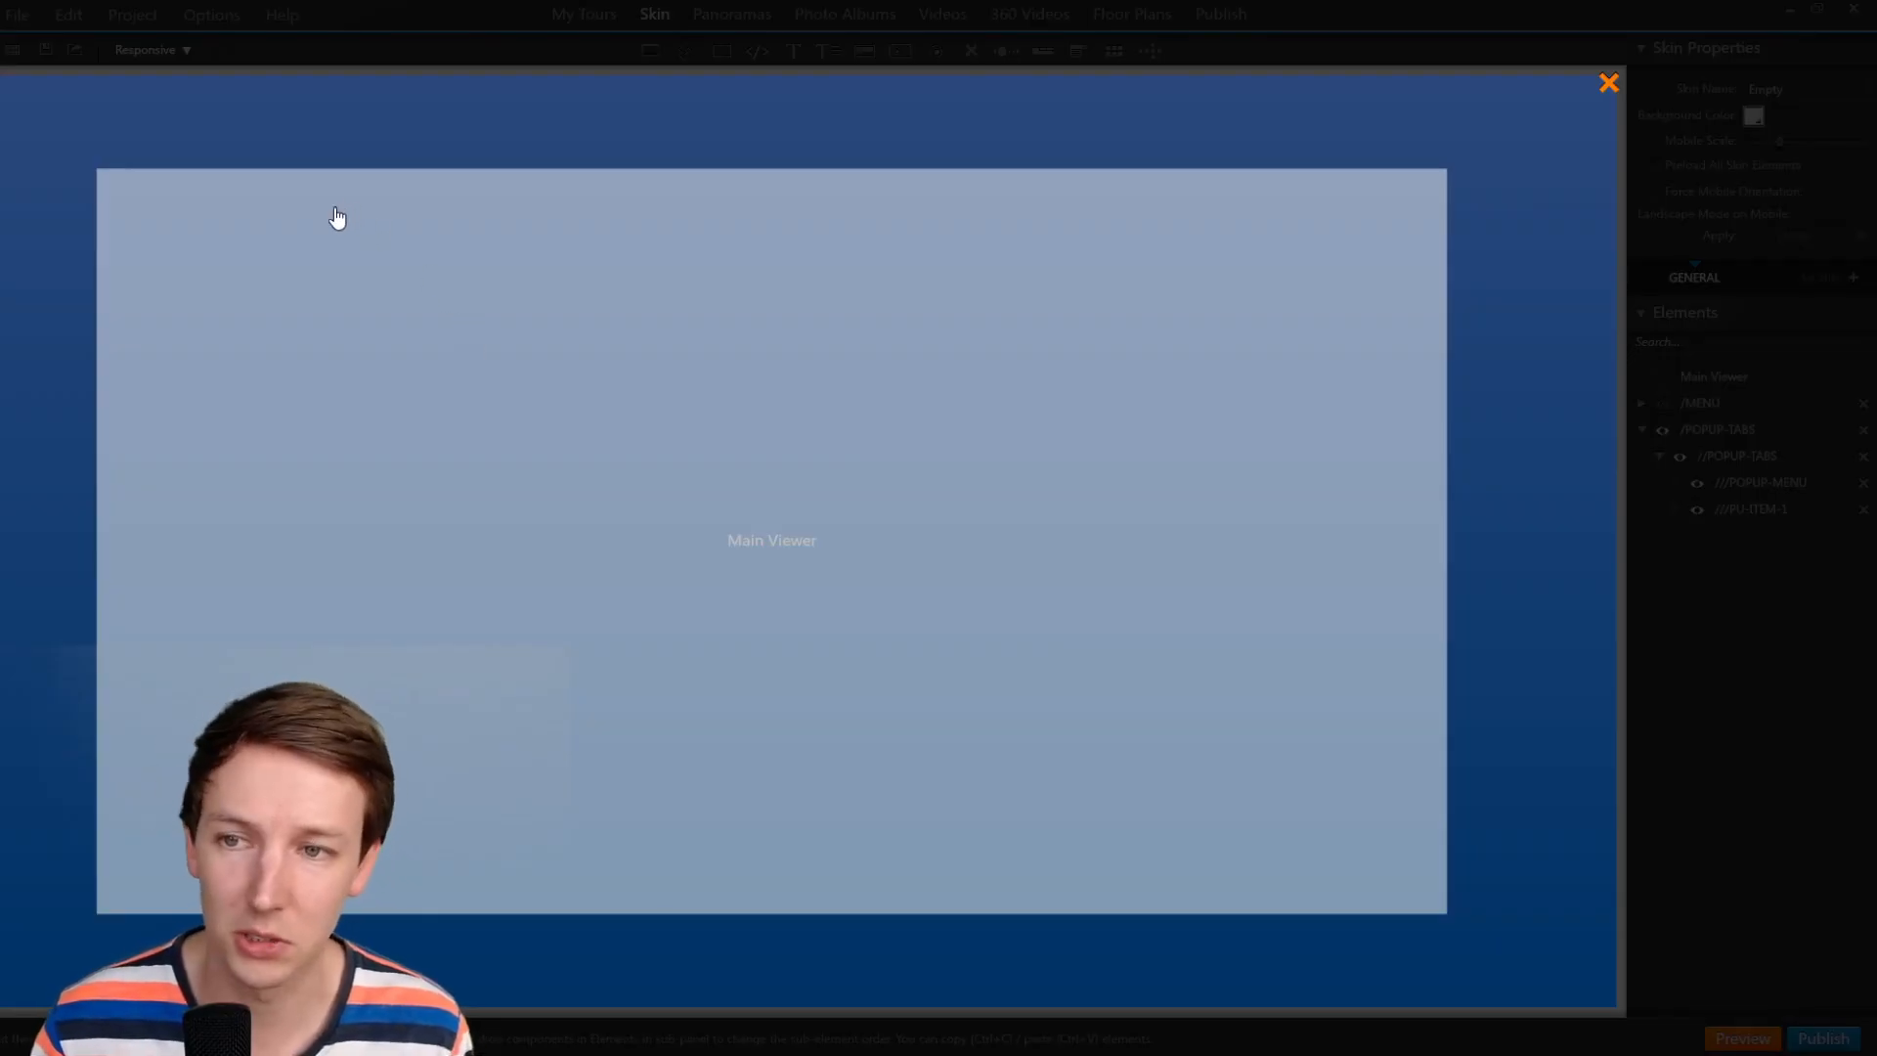
{"action": "left_click", "coordinate": [337, 217]}
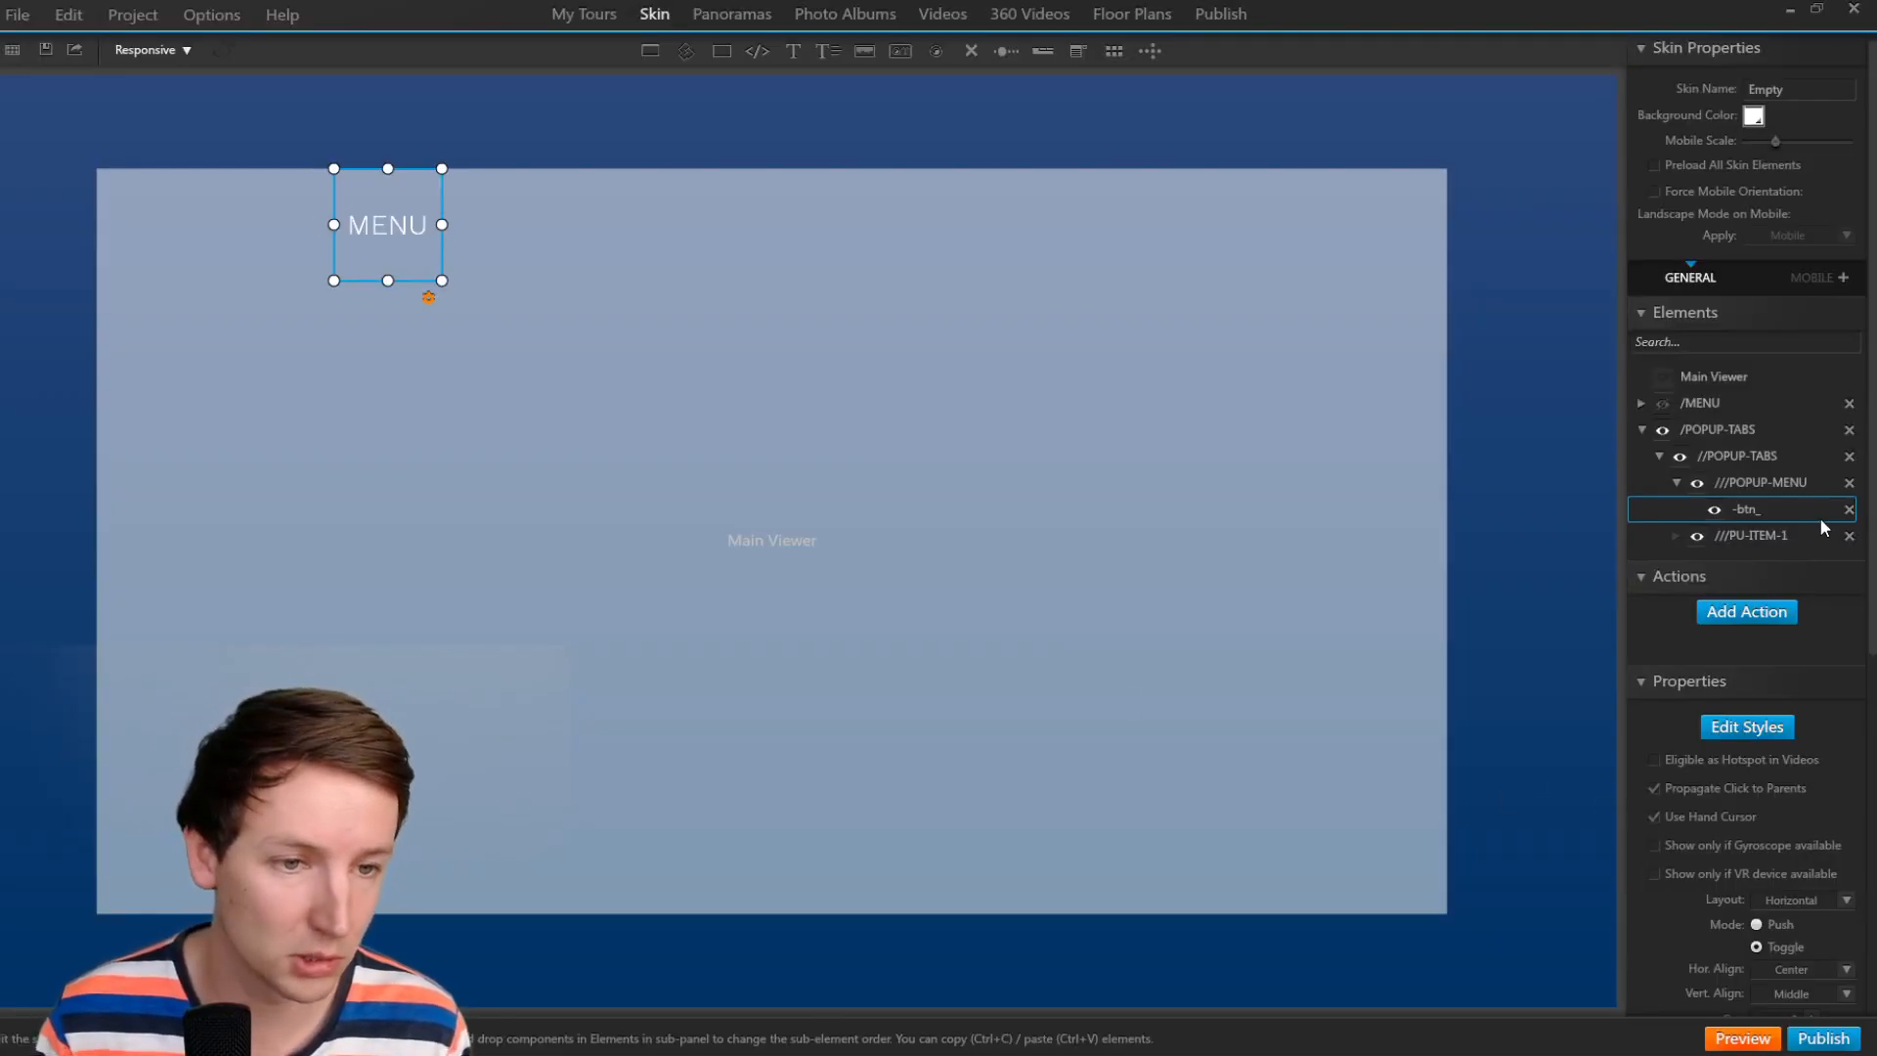
Name the new menu button -btn_1 and move it to the left end of the menu strip.
{"action": "scroll", "coordinate": [1811, 625], "scroll_direction": "down", "scroll_amount": 3}
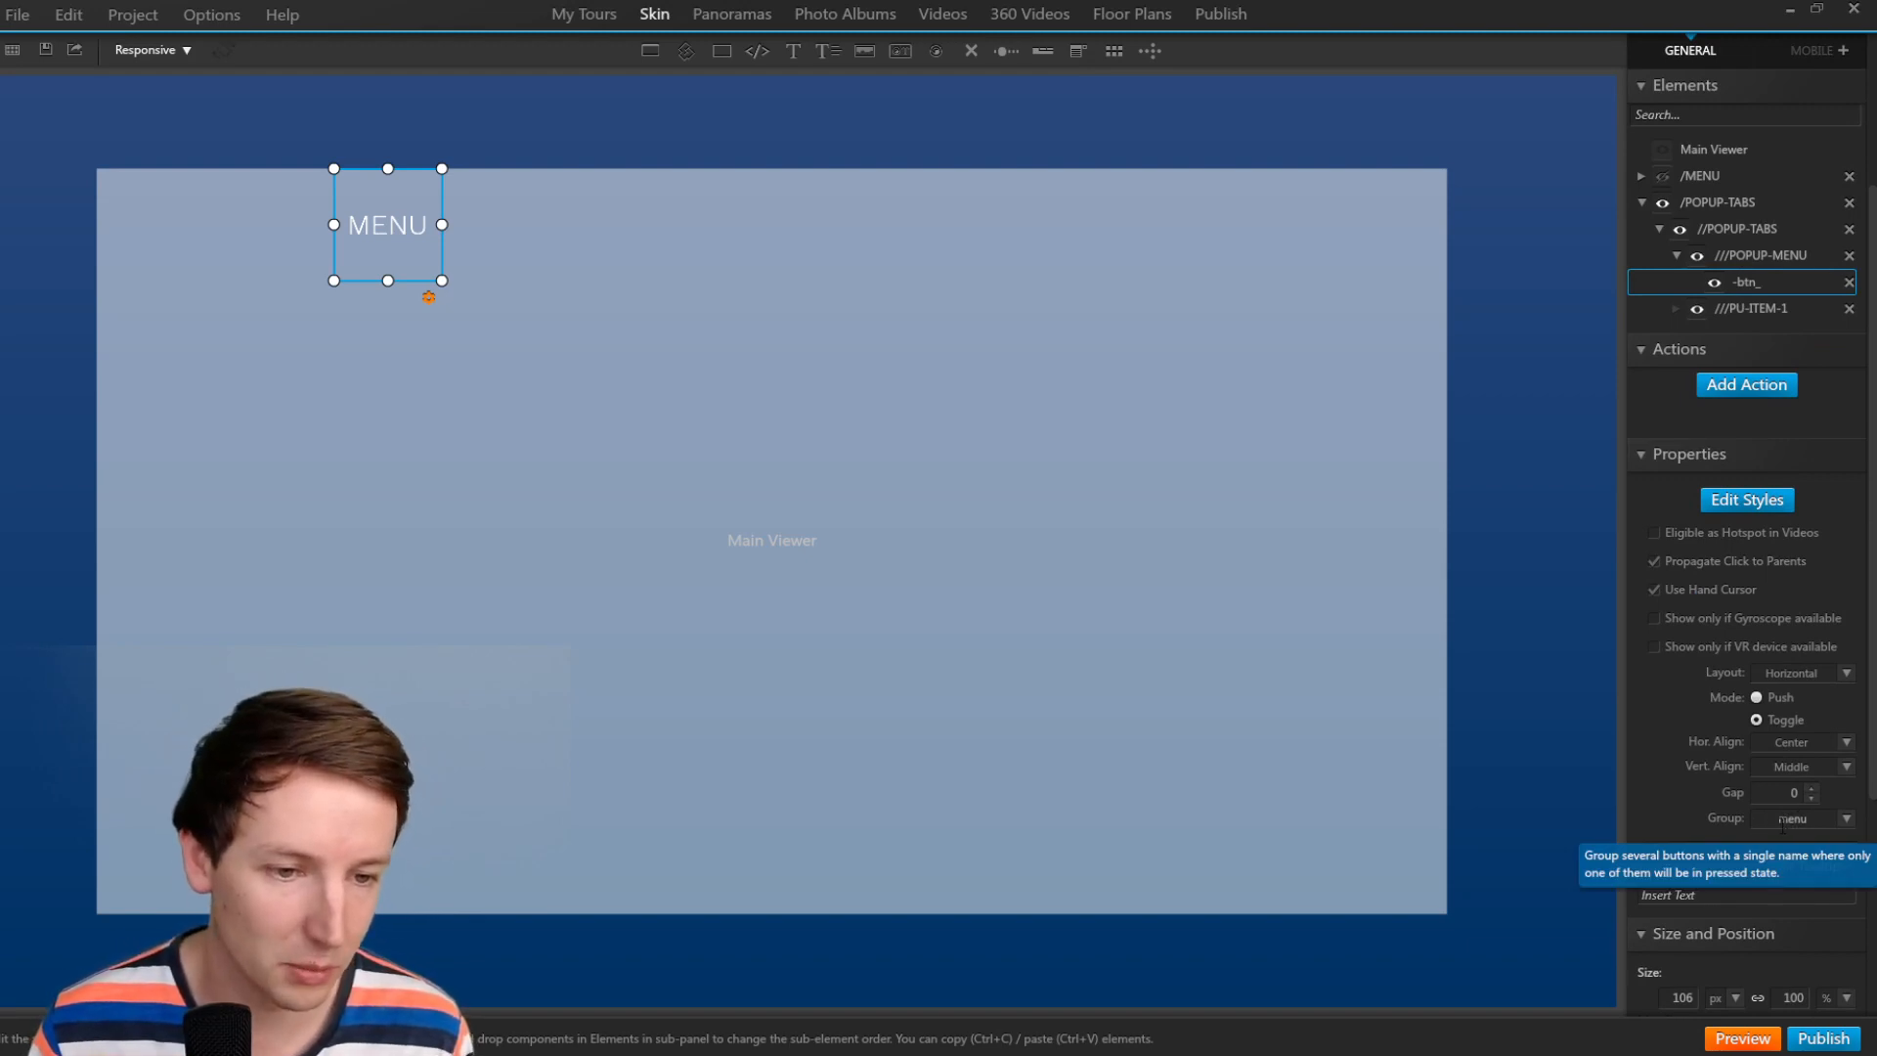
{"action": "scroll", "coordinate": [1826, 812], "scroll_direction": "down", "scroll_amount": 1}
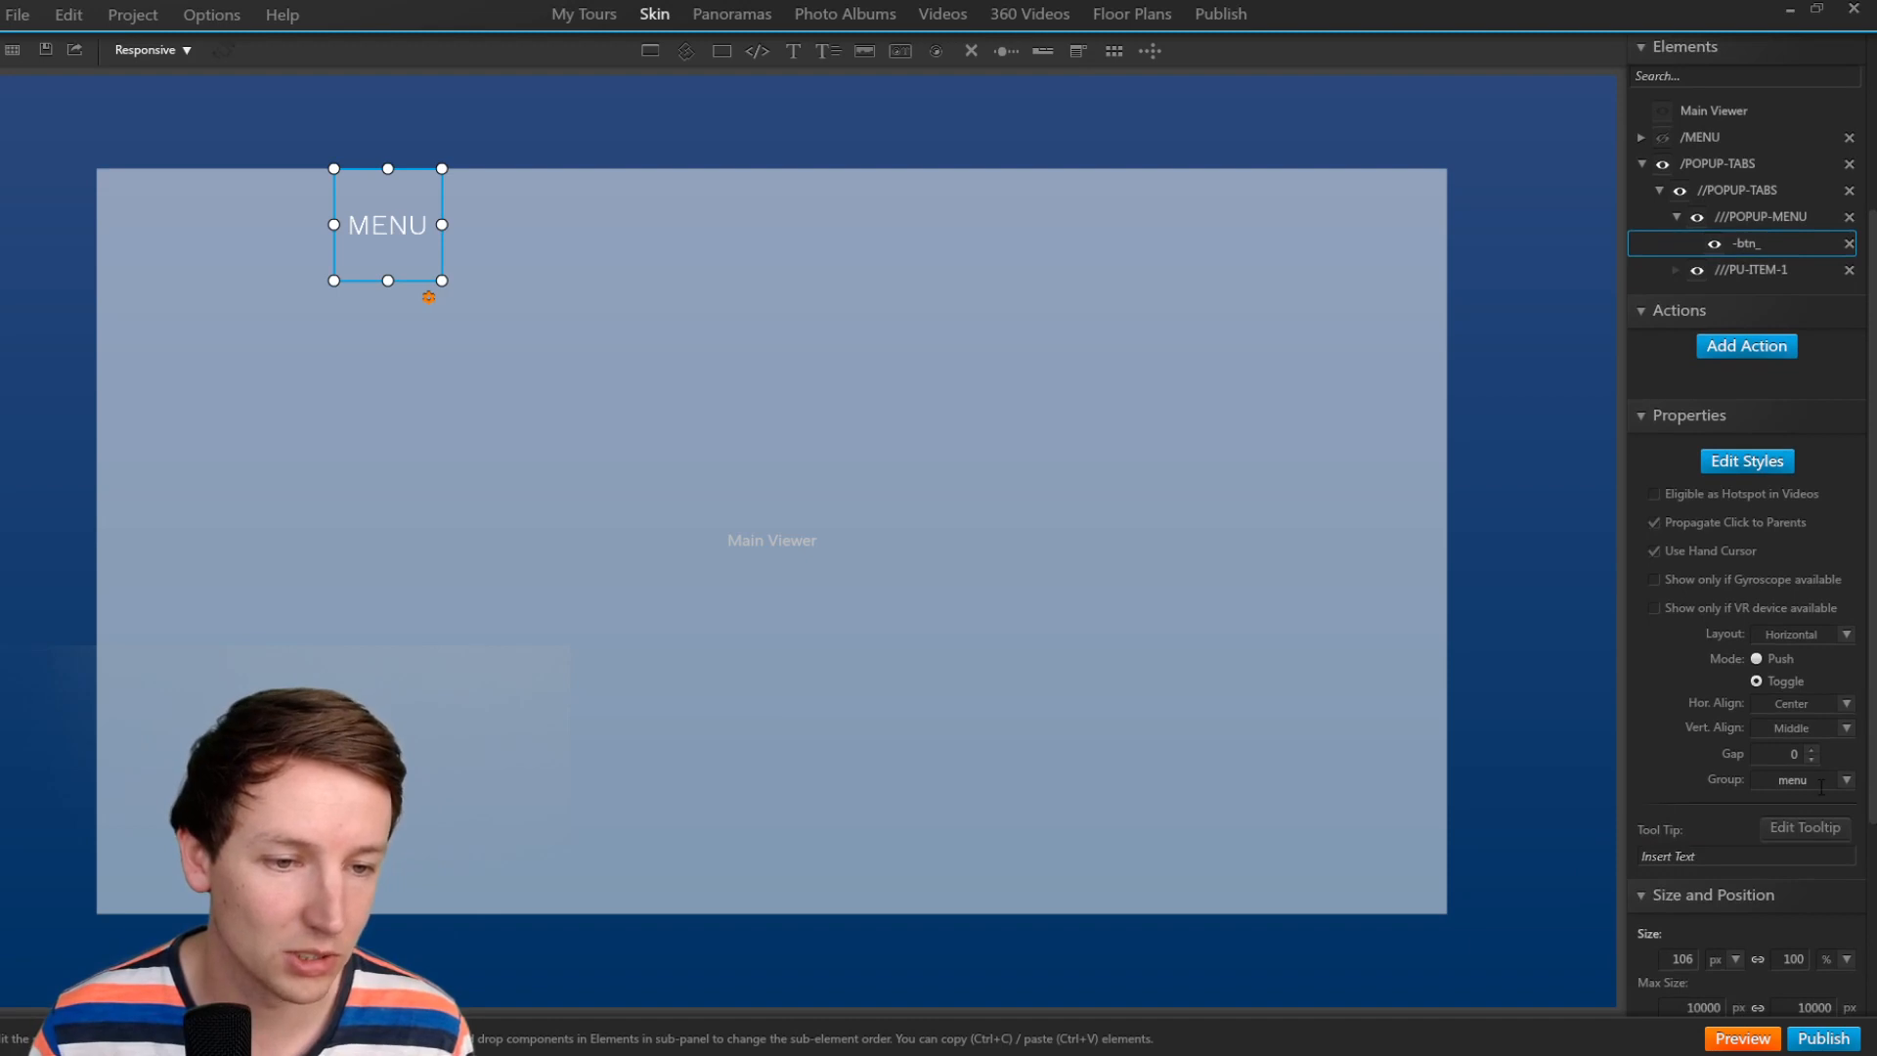
{"action": "scroll", "coordinate": [1858, 743], "scroll_direction": "down", "scroll_amount": 3}
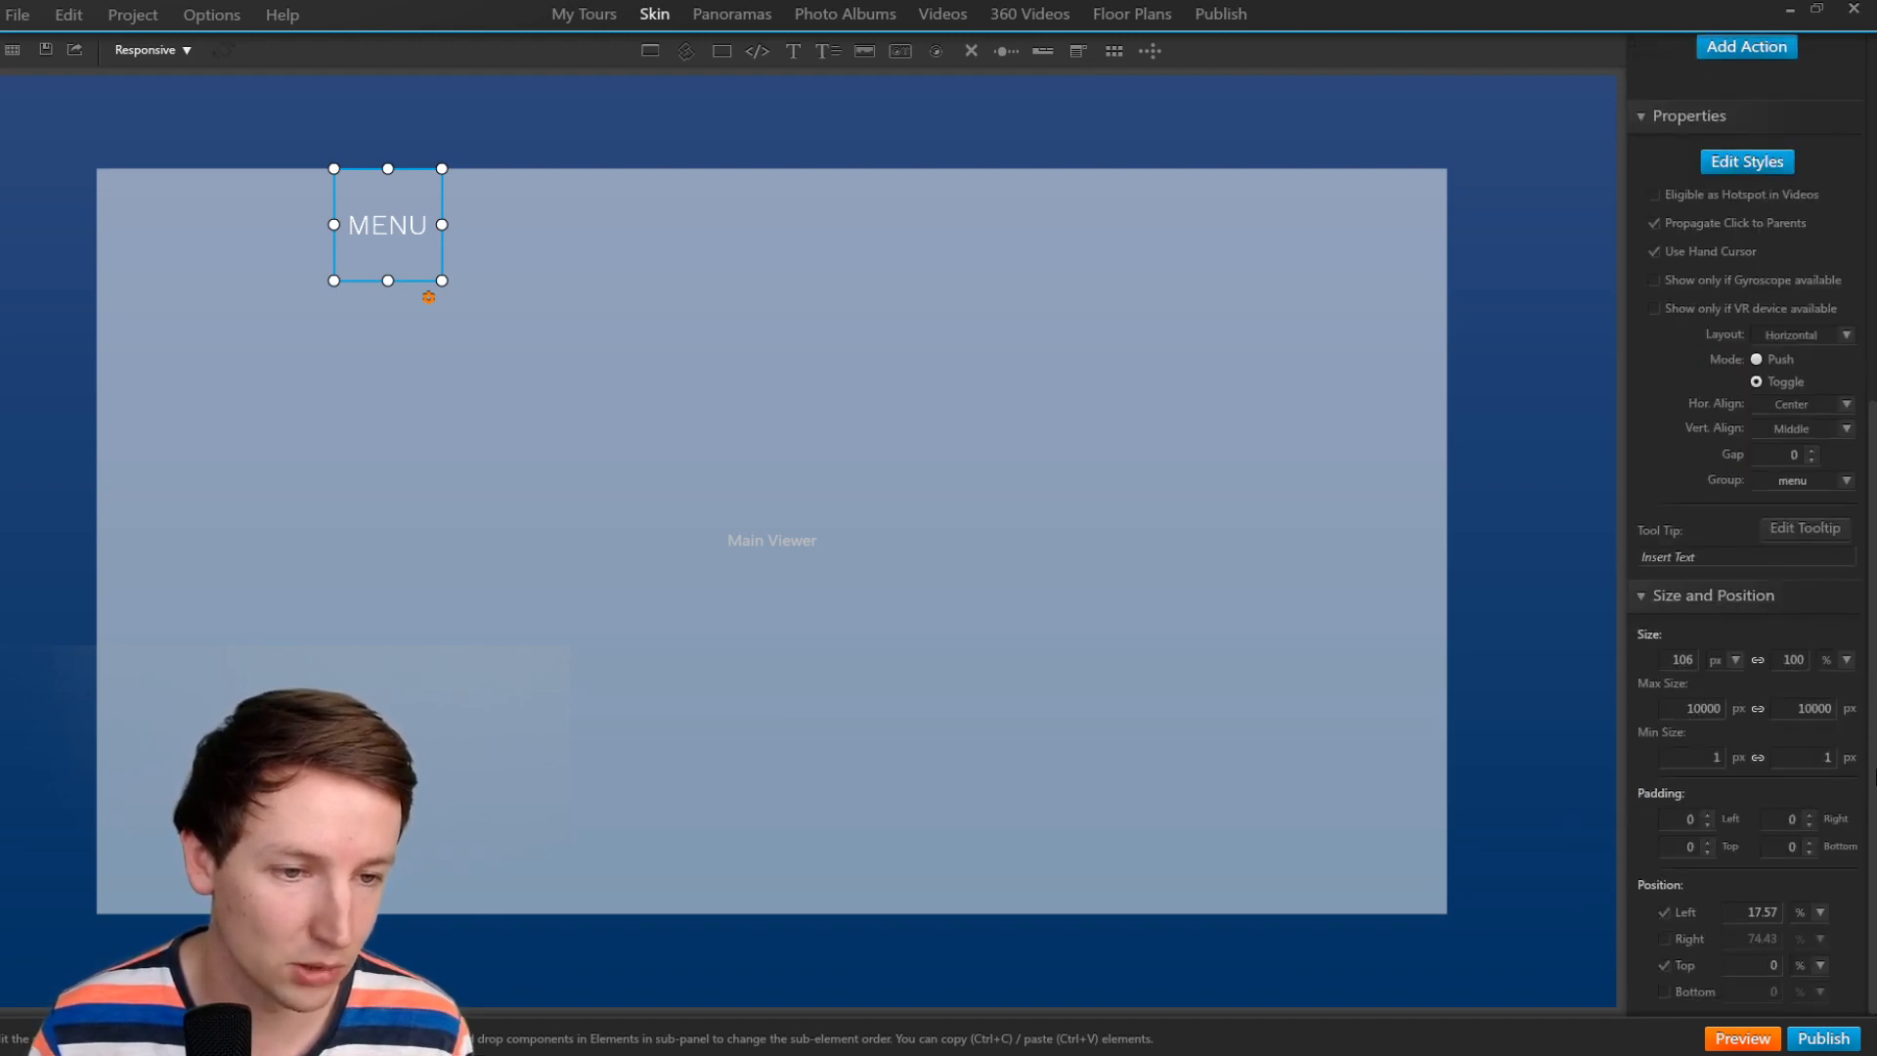
{"action": "scroll", "coordinate": [1792, 473], "scroll_direction": "up", "scroll_amount": 5}
{"action": "scroll", "coordinate": [1792, 450], "scroll_direction": "up", "scroll_amount": 2}
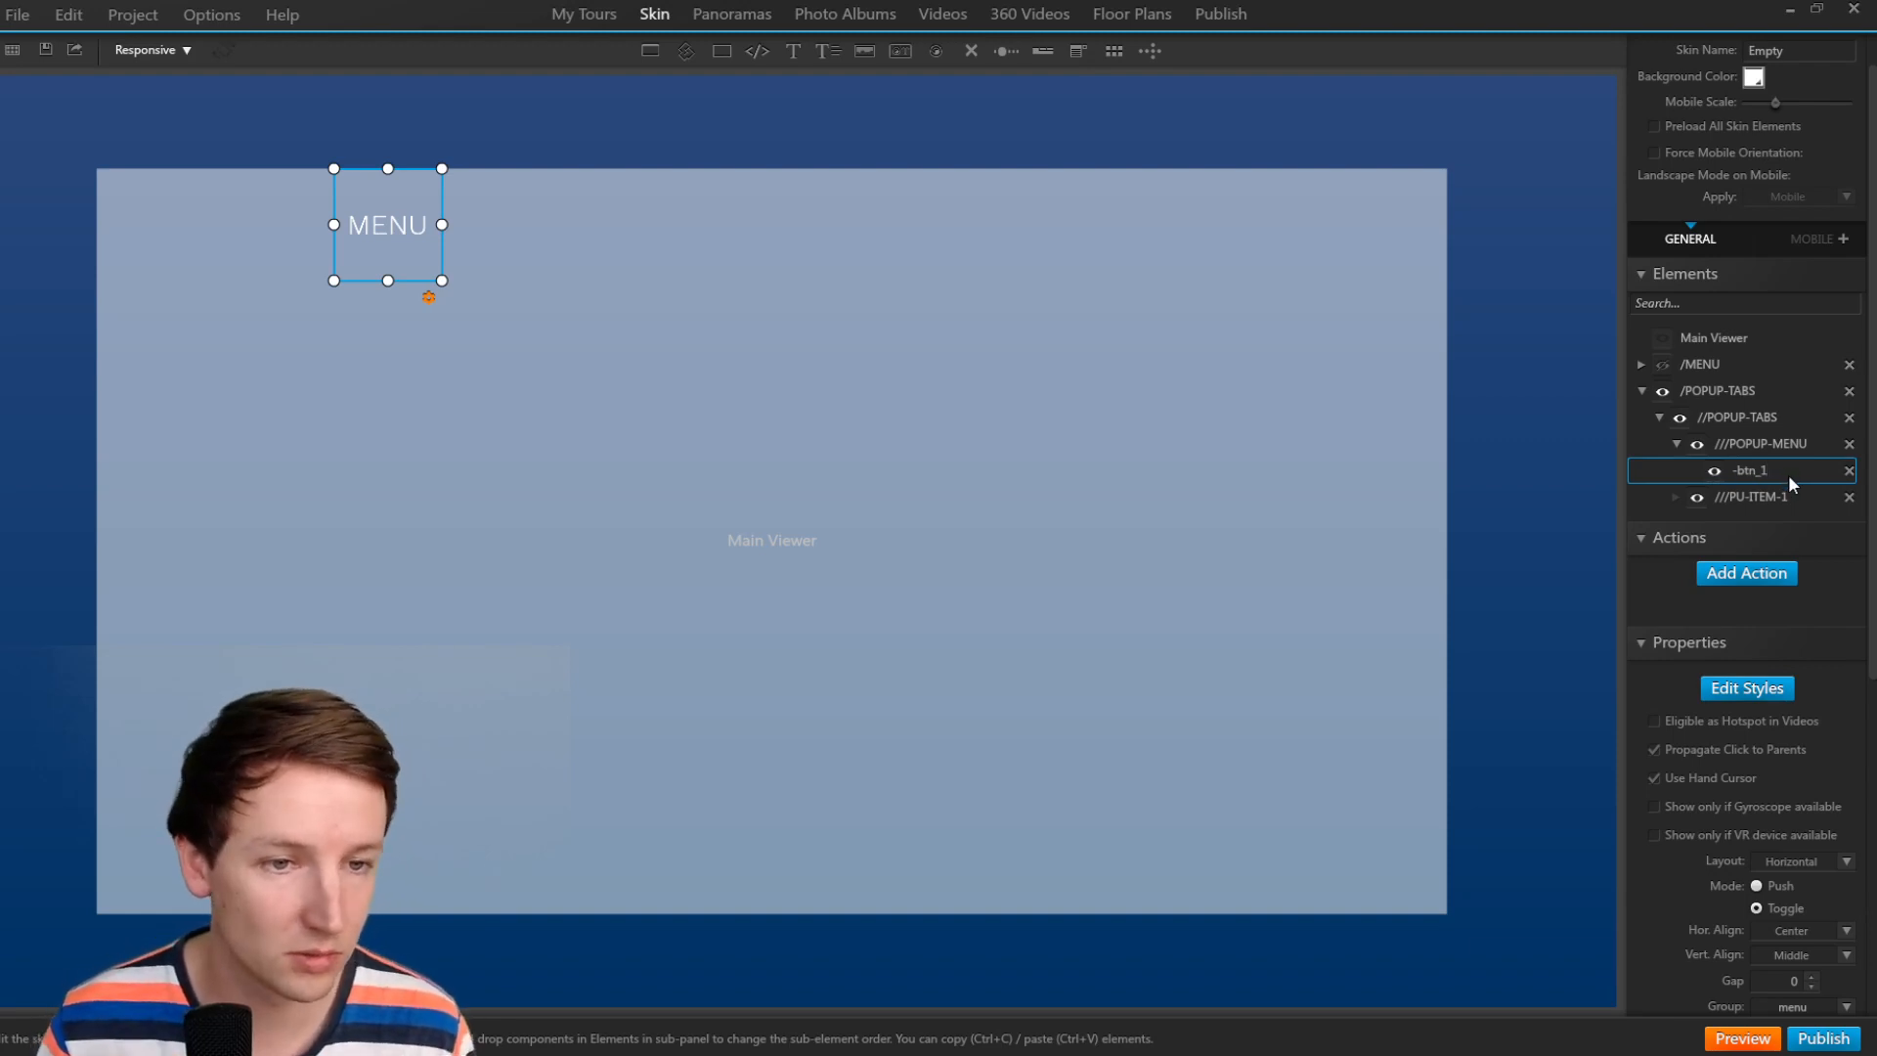
{"action": "left_click_drag", "start_coordinate": [379, 217], "coordinate": [119, 177]}
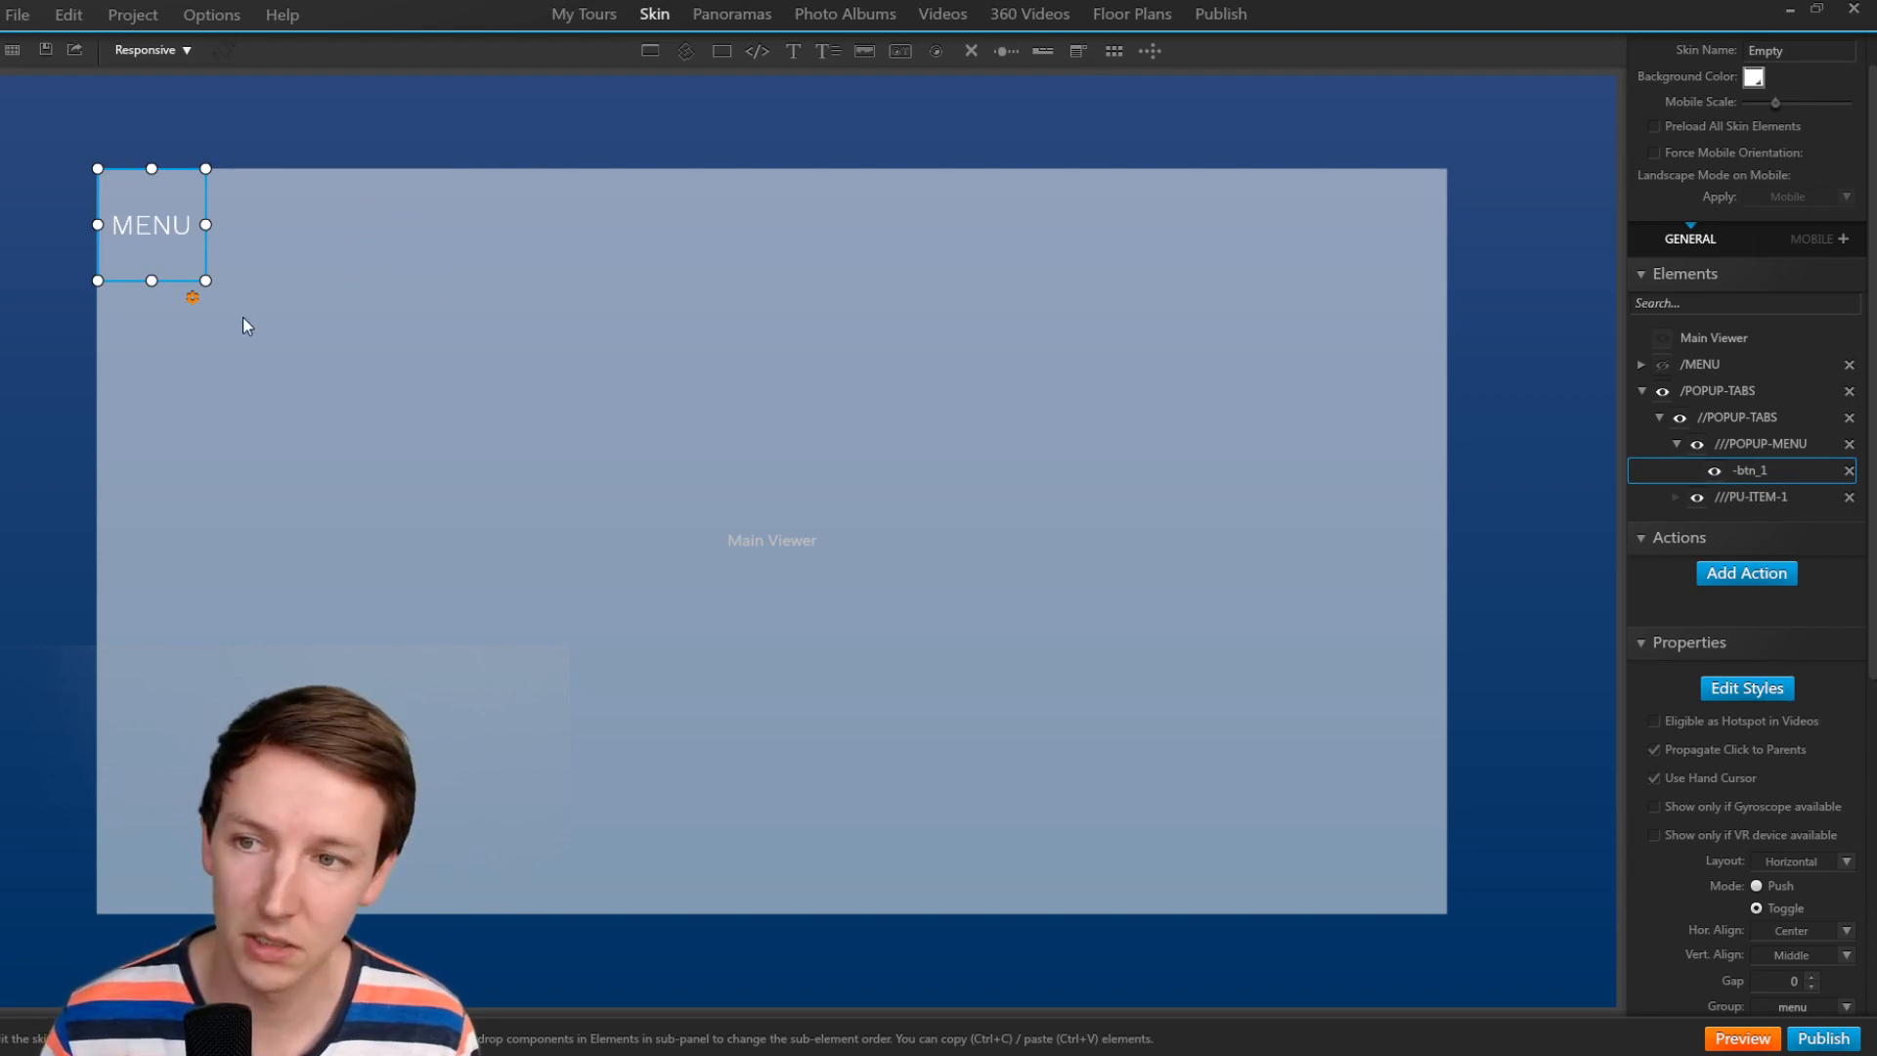
Duplicate -btn_1, place the copy beside it in the menu strip, and name it -btn_2.
{"action": "key", "text": "ctrl+v"}
{"action": "left_click_drag", "start_coordinate": [169, 229], "coordinate": [307, 225]}
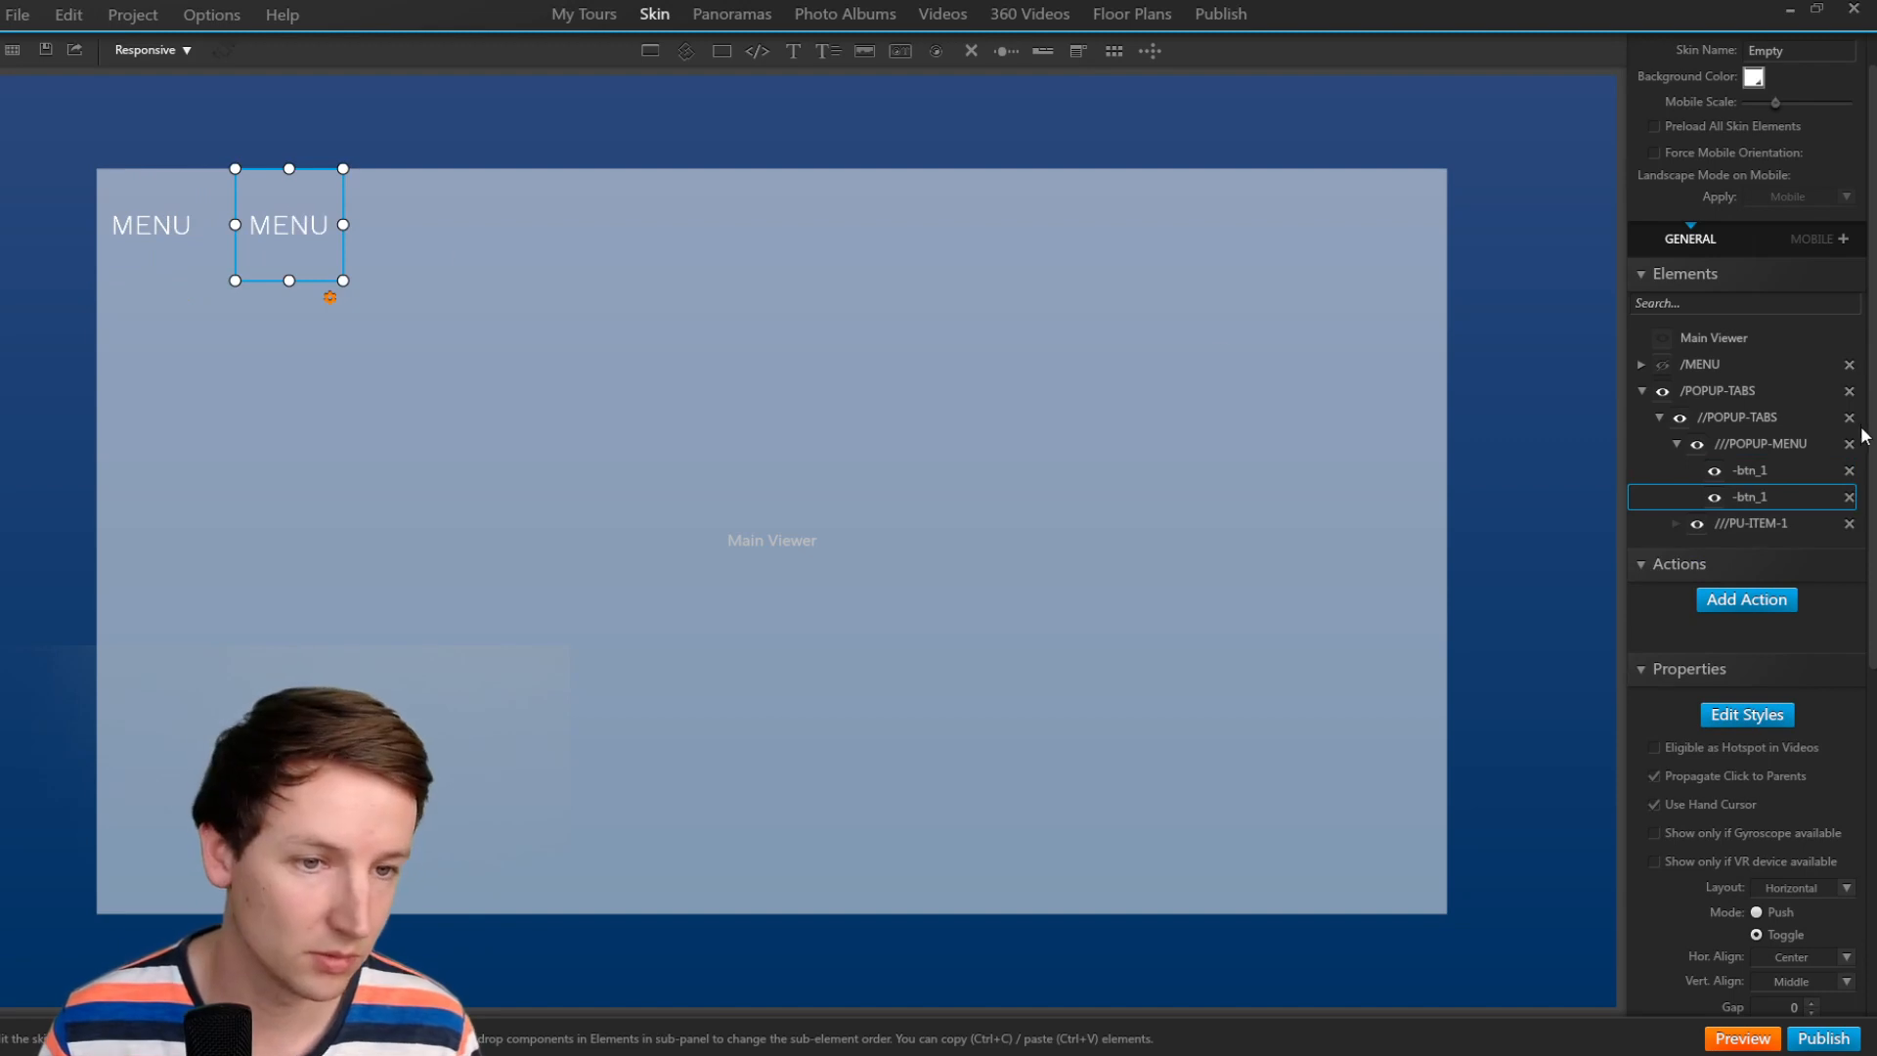
{"action": "type", "text": "2"}
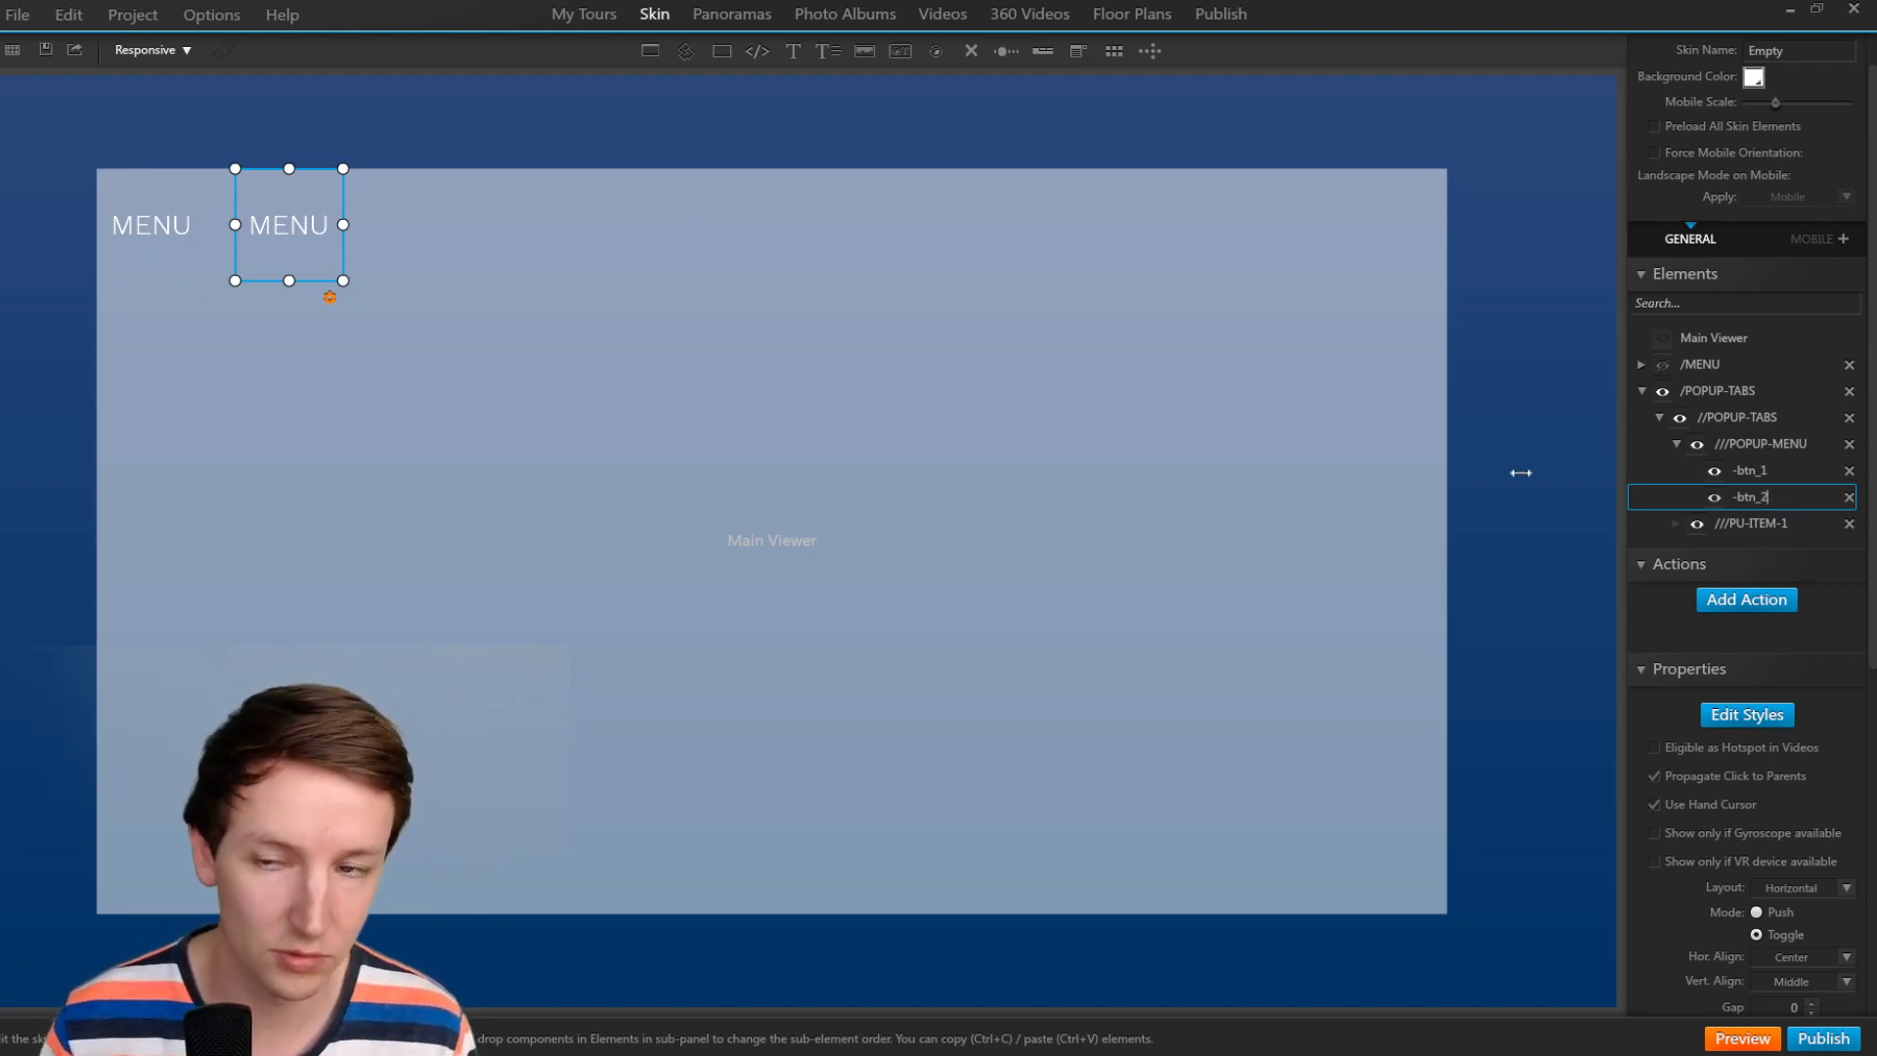
Duplicate -btn_2, place the copy to its right in the menu strip, and name it -btn_3.
{"action": "left_click", "coordinate": [679, 383]}
{"action": "left_click", "coordinate": [276, 217]}
{"action": "key", "text": "ctrl+c"}
{"action": "key", "text": "ctrl+v"}
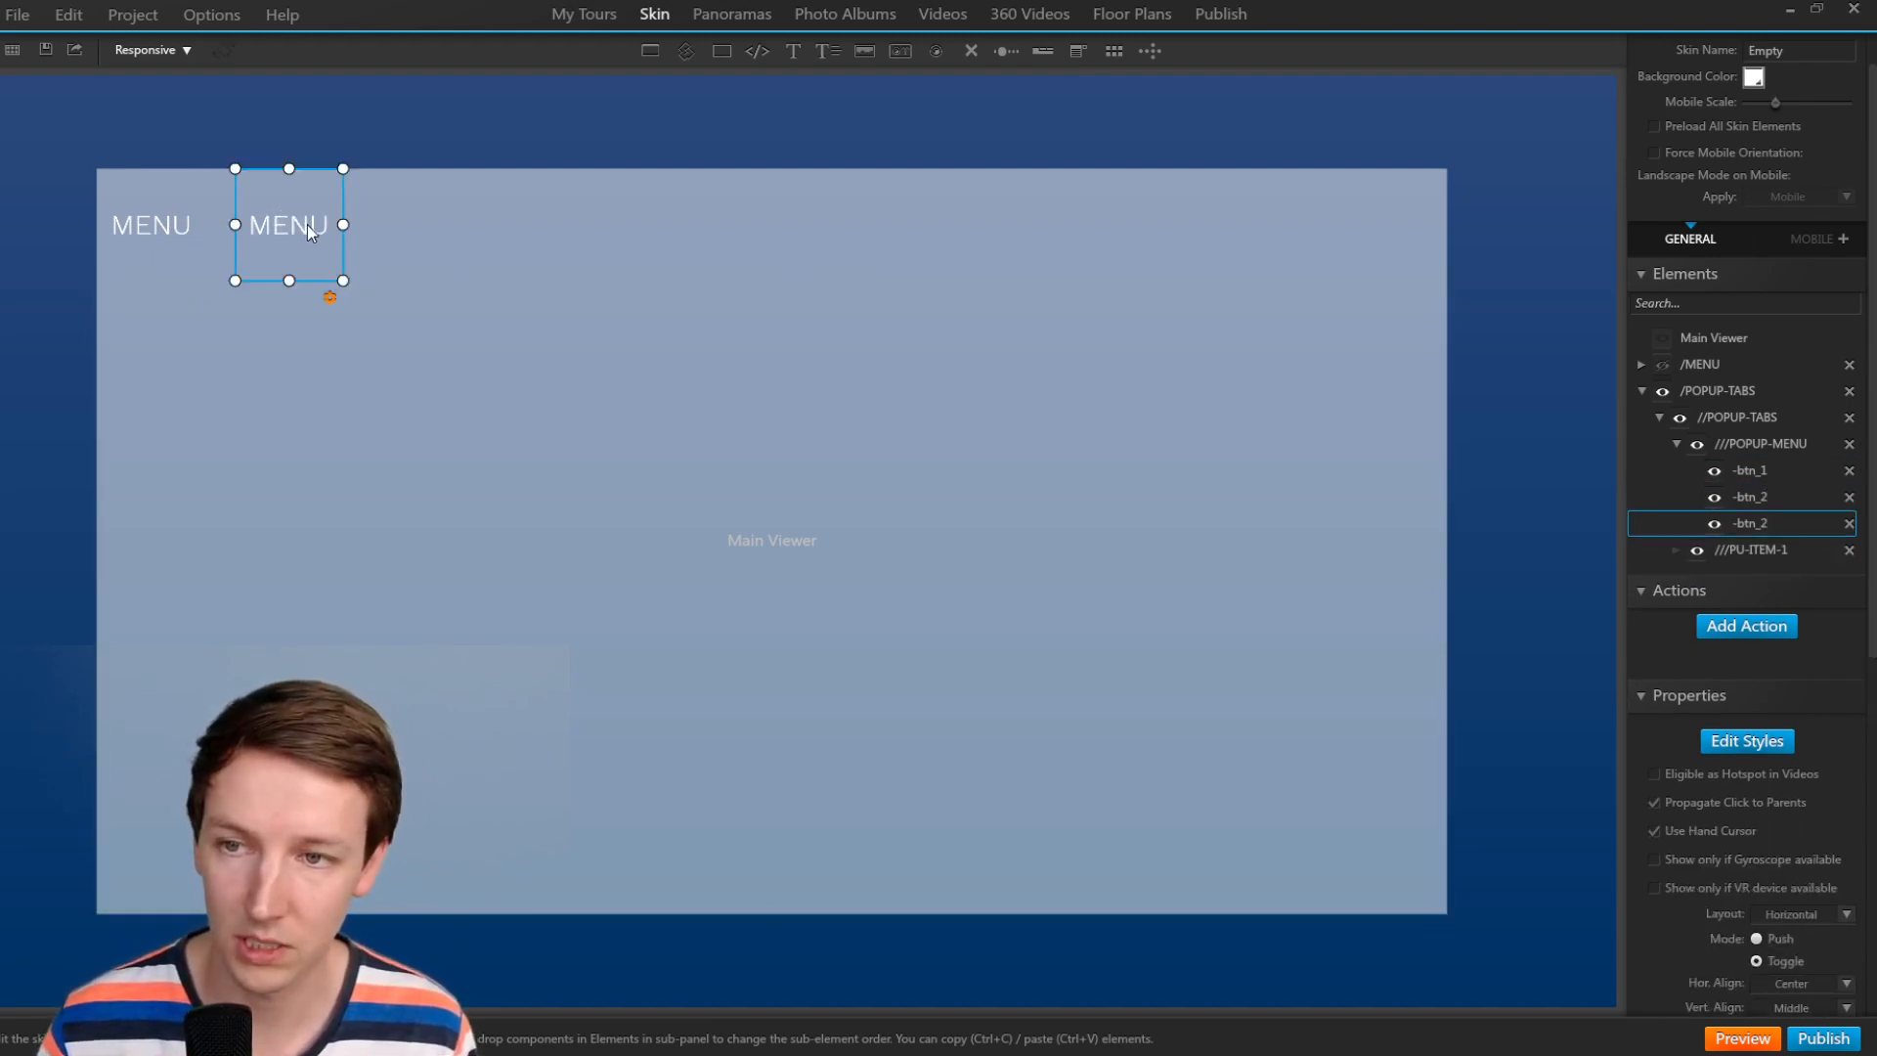
{"action": "left_click_drag", "start_coordinate": [294, 222], "coordinate": [433, 209]}
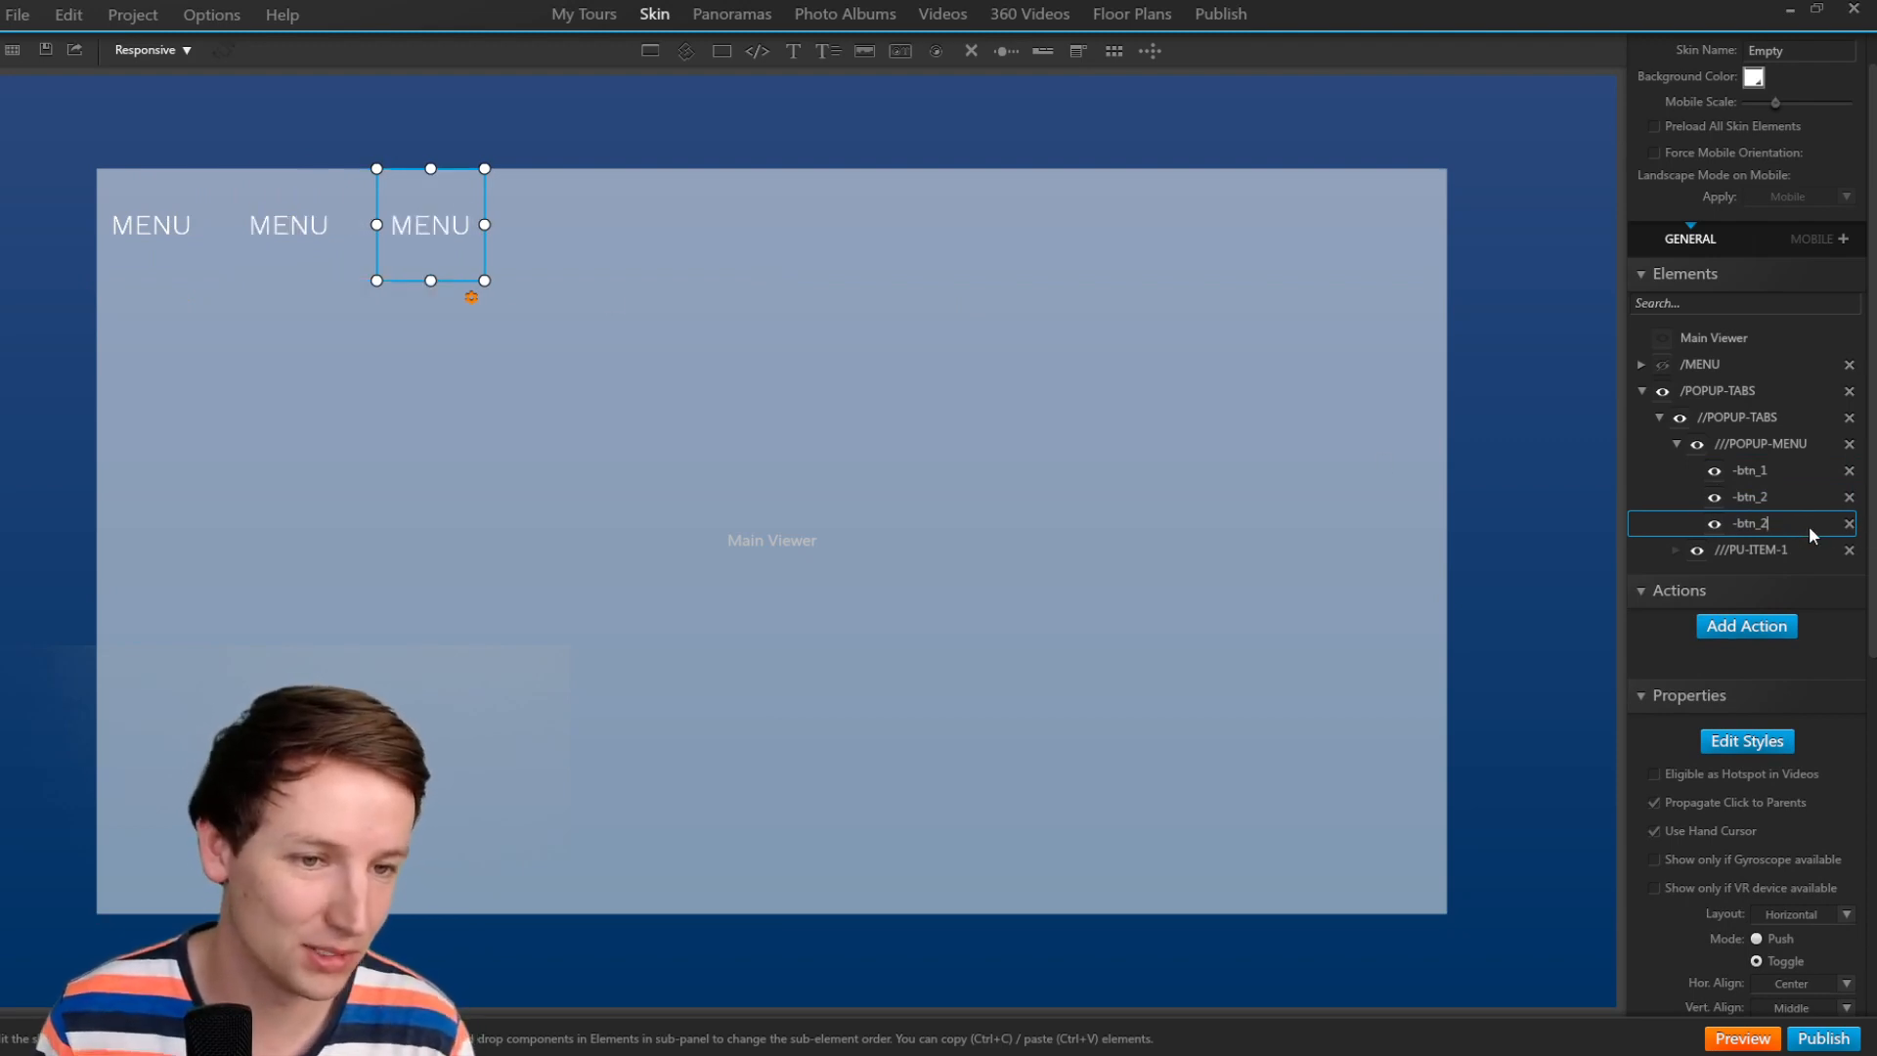
{"action": "left_click", "coordinate": [1779, 467]}
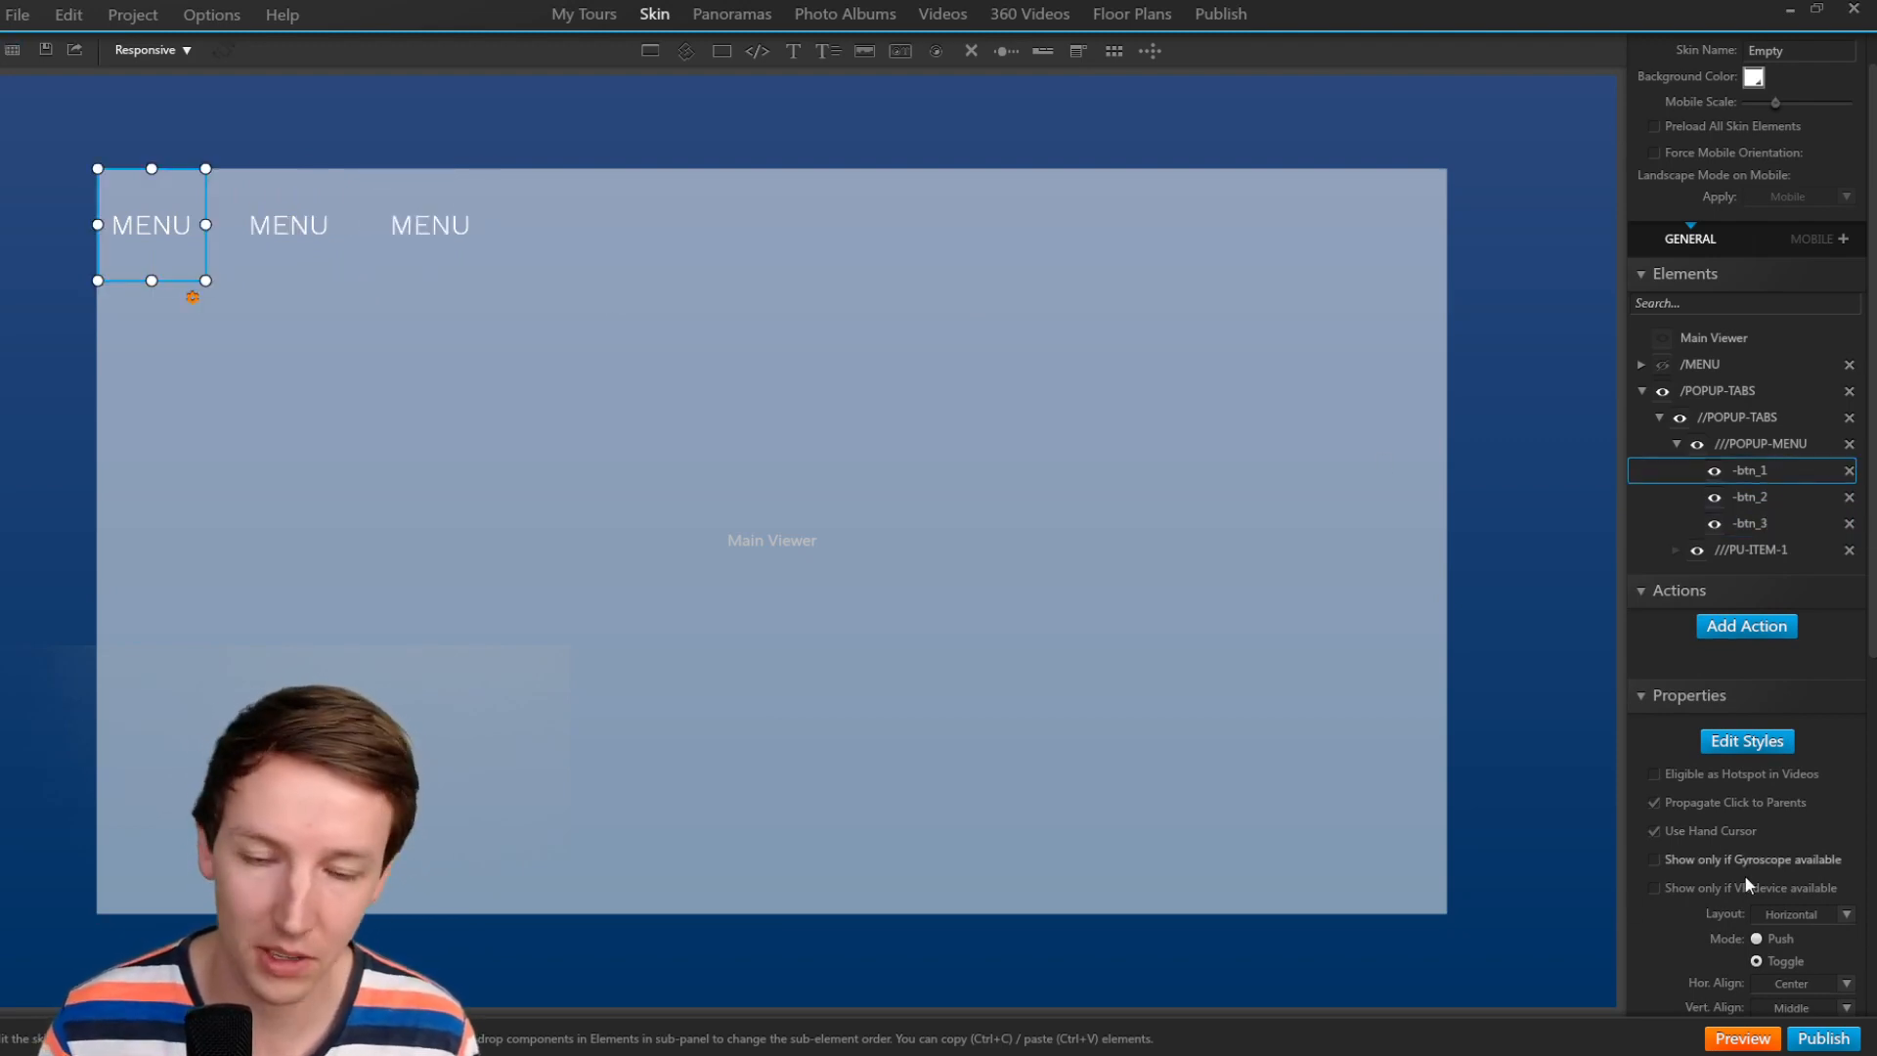
Style the ///POPUP-MENU container with a black background at 0.00 opacity.
{"action": "left_click", "coordinate": [1222, 200]}
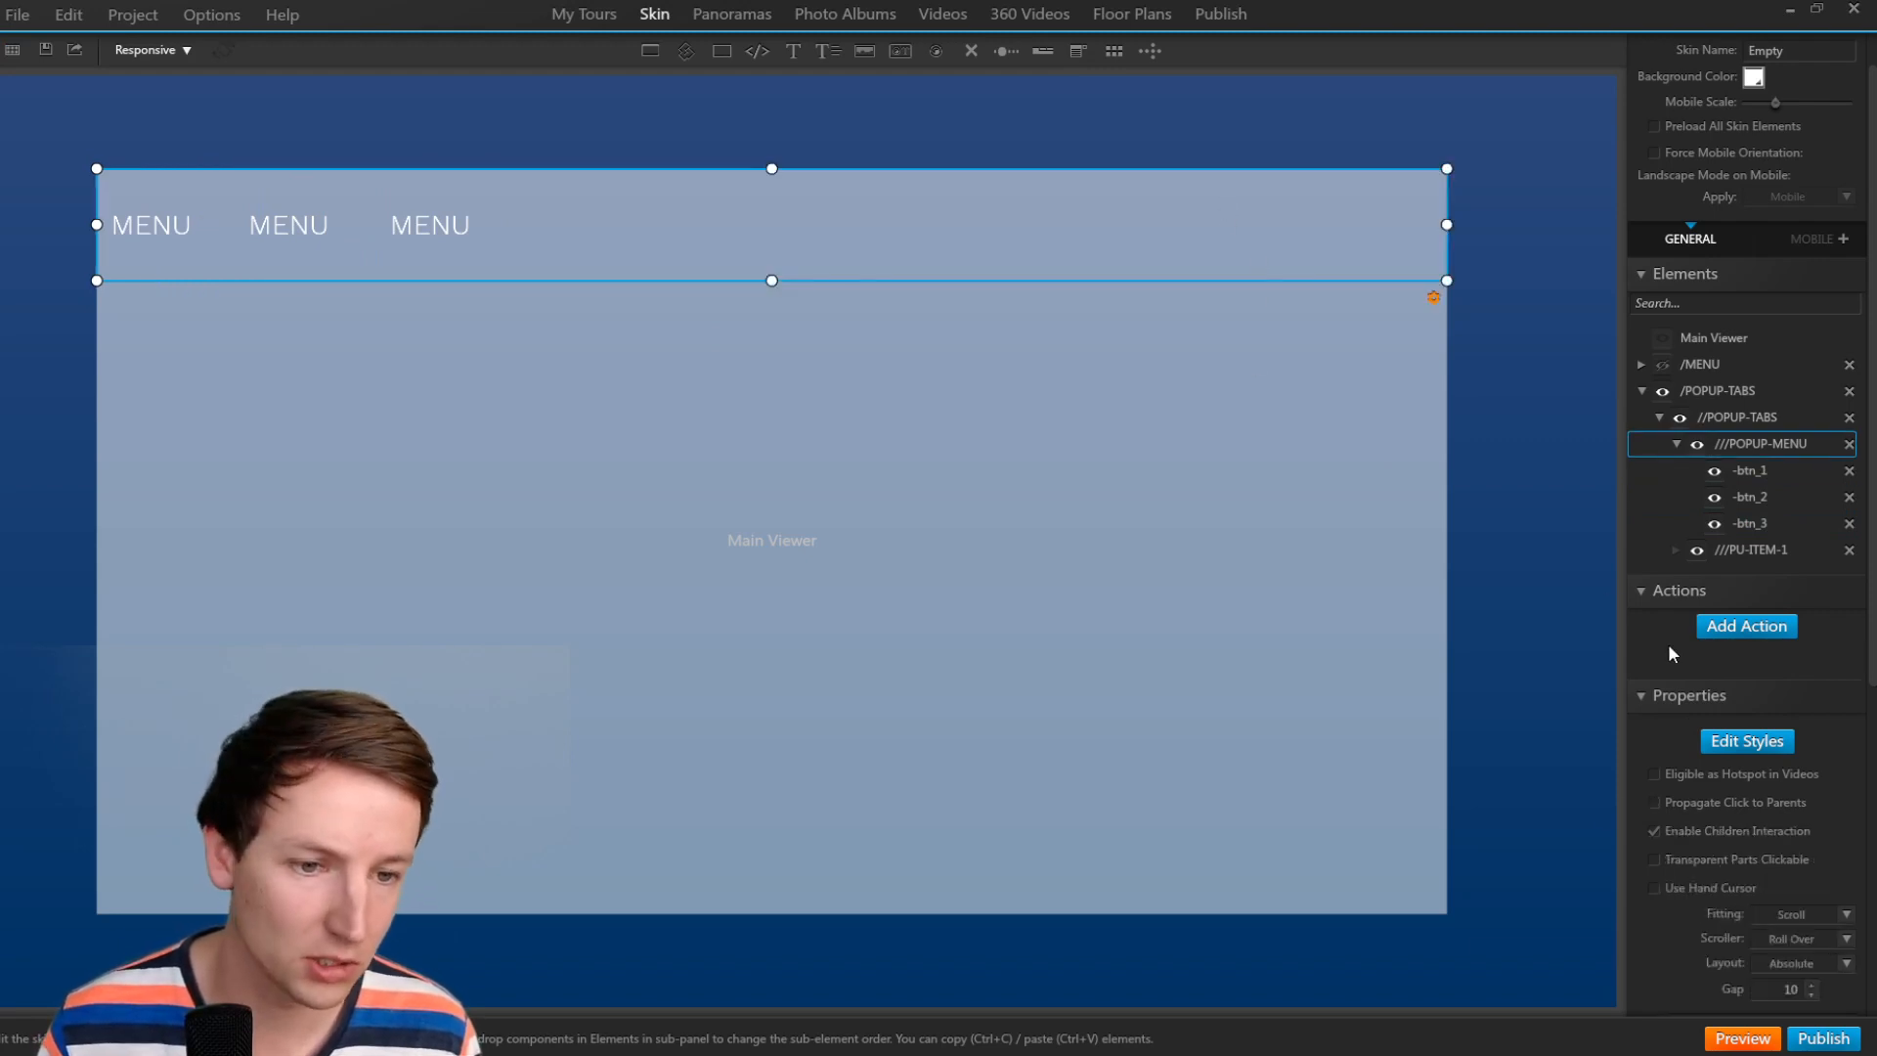
{"action": "left_click", "coordinate": [1738, 739]}
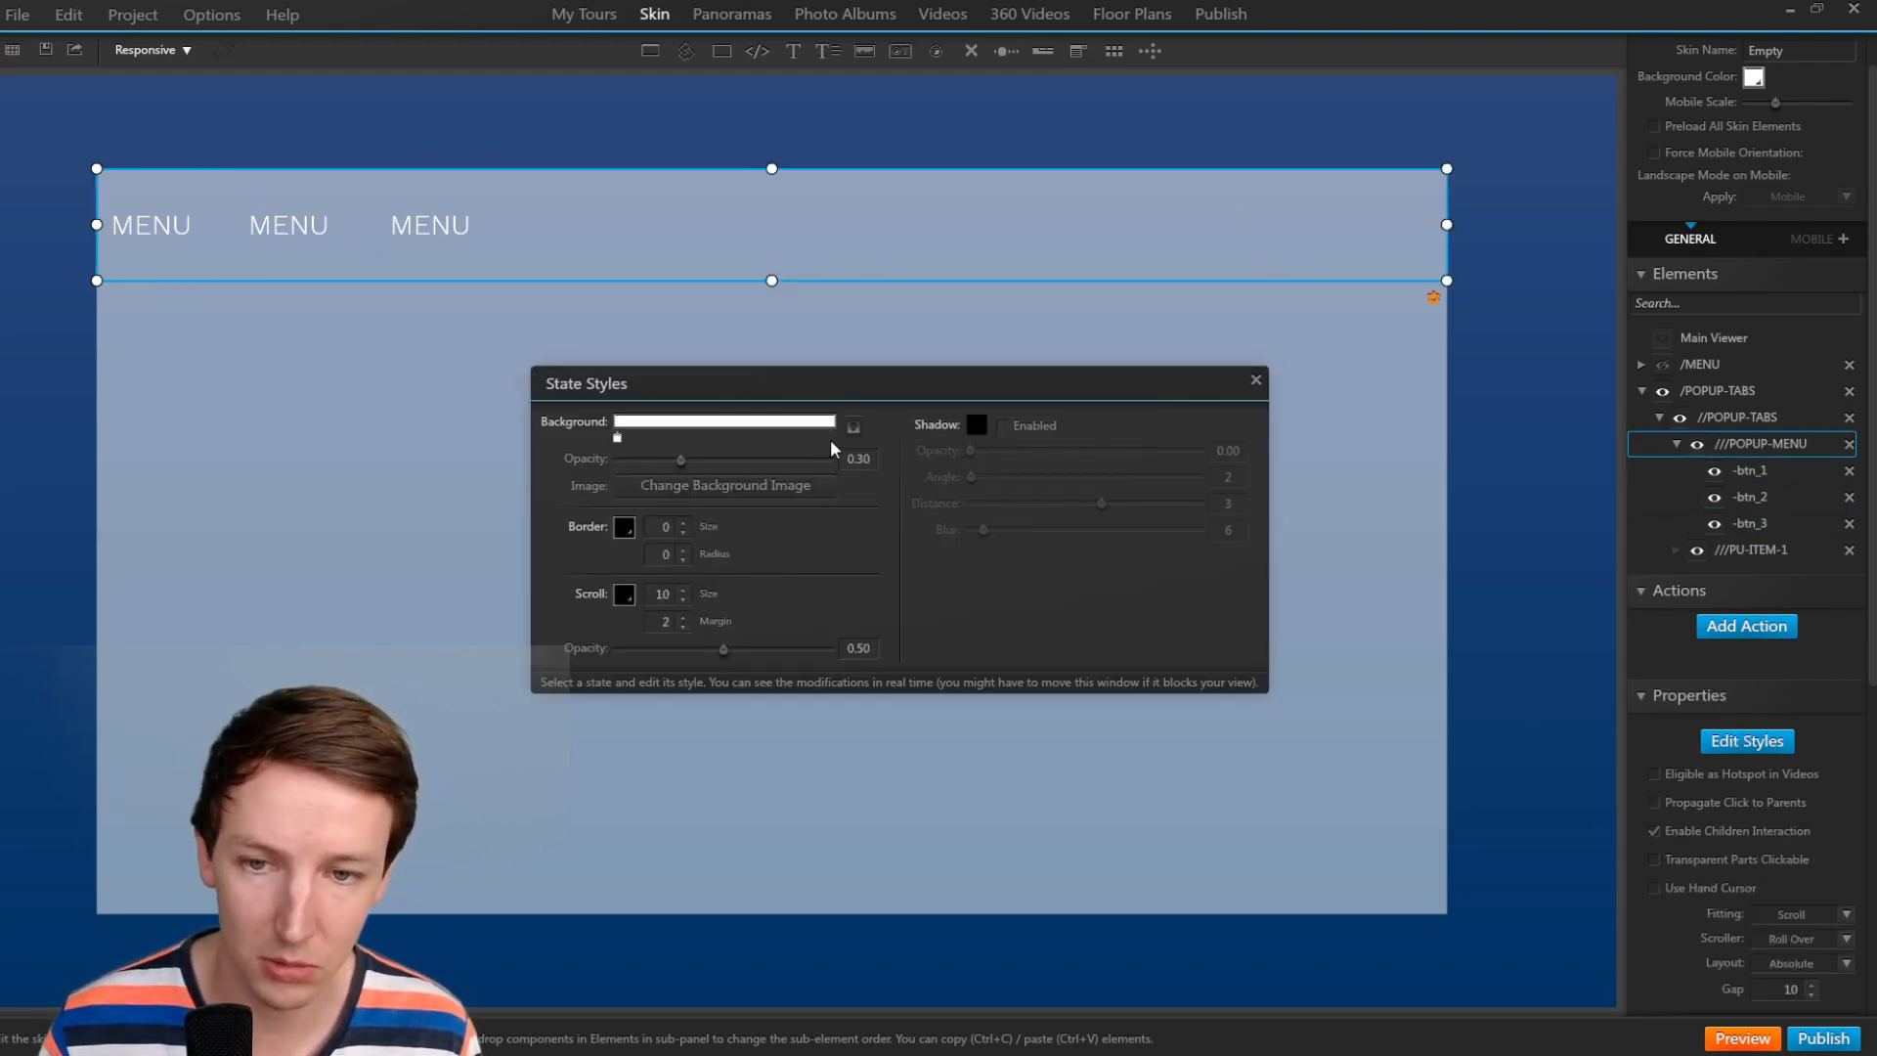
{"action": "left_click_drag", "start_coordinate": [618, 438], "coordinate": [586, 471]}
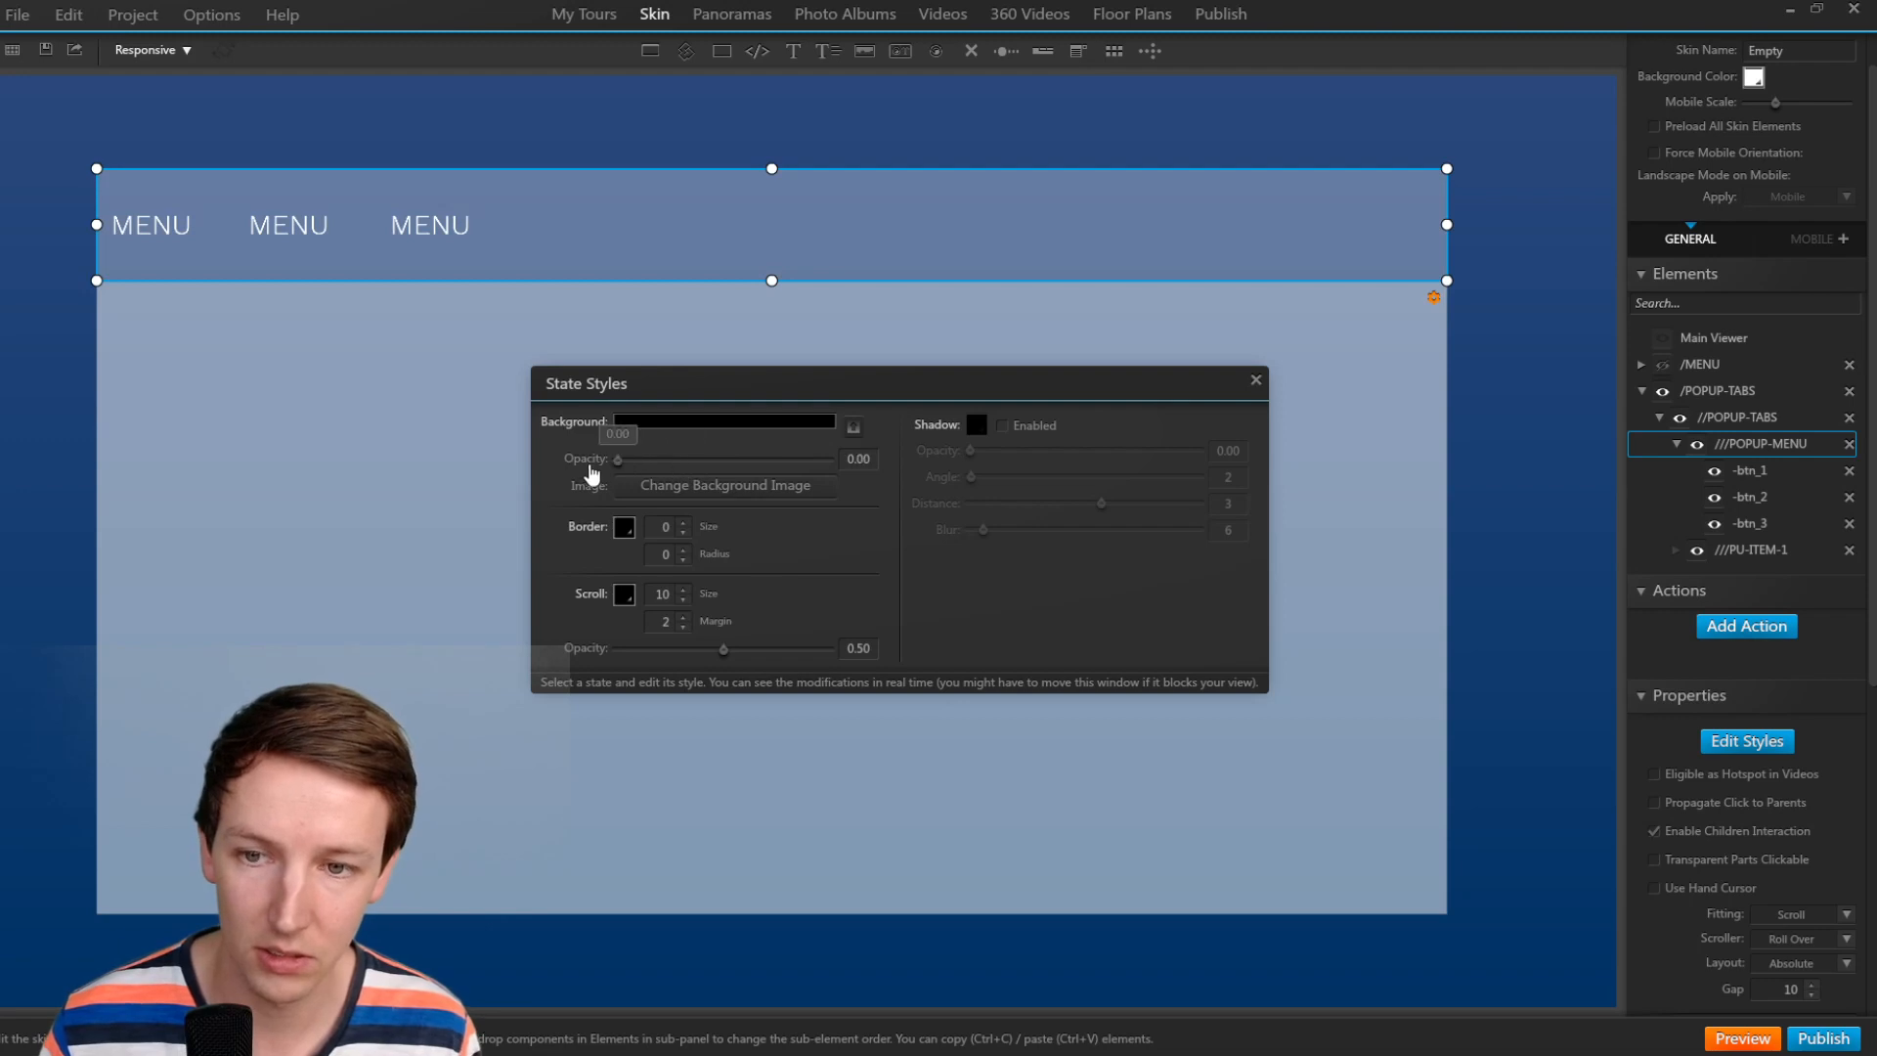
{"action": "left_click", "coordinate": [1256, 384]}
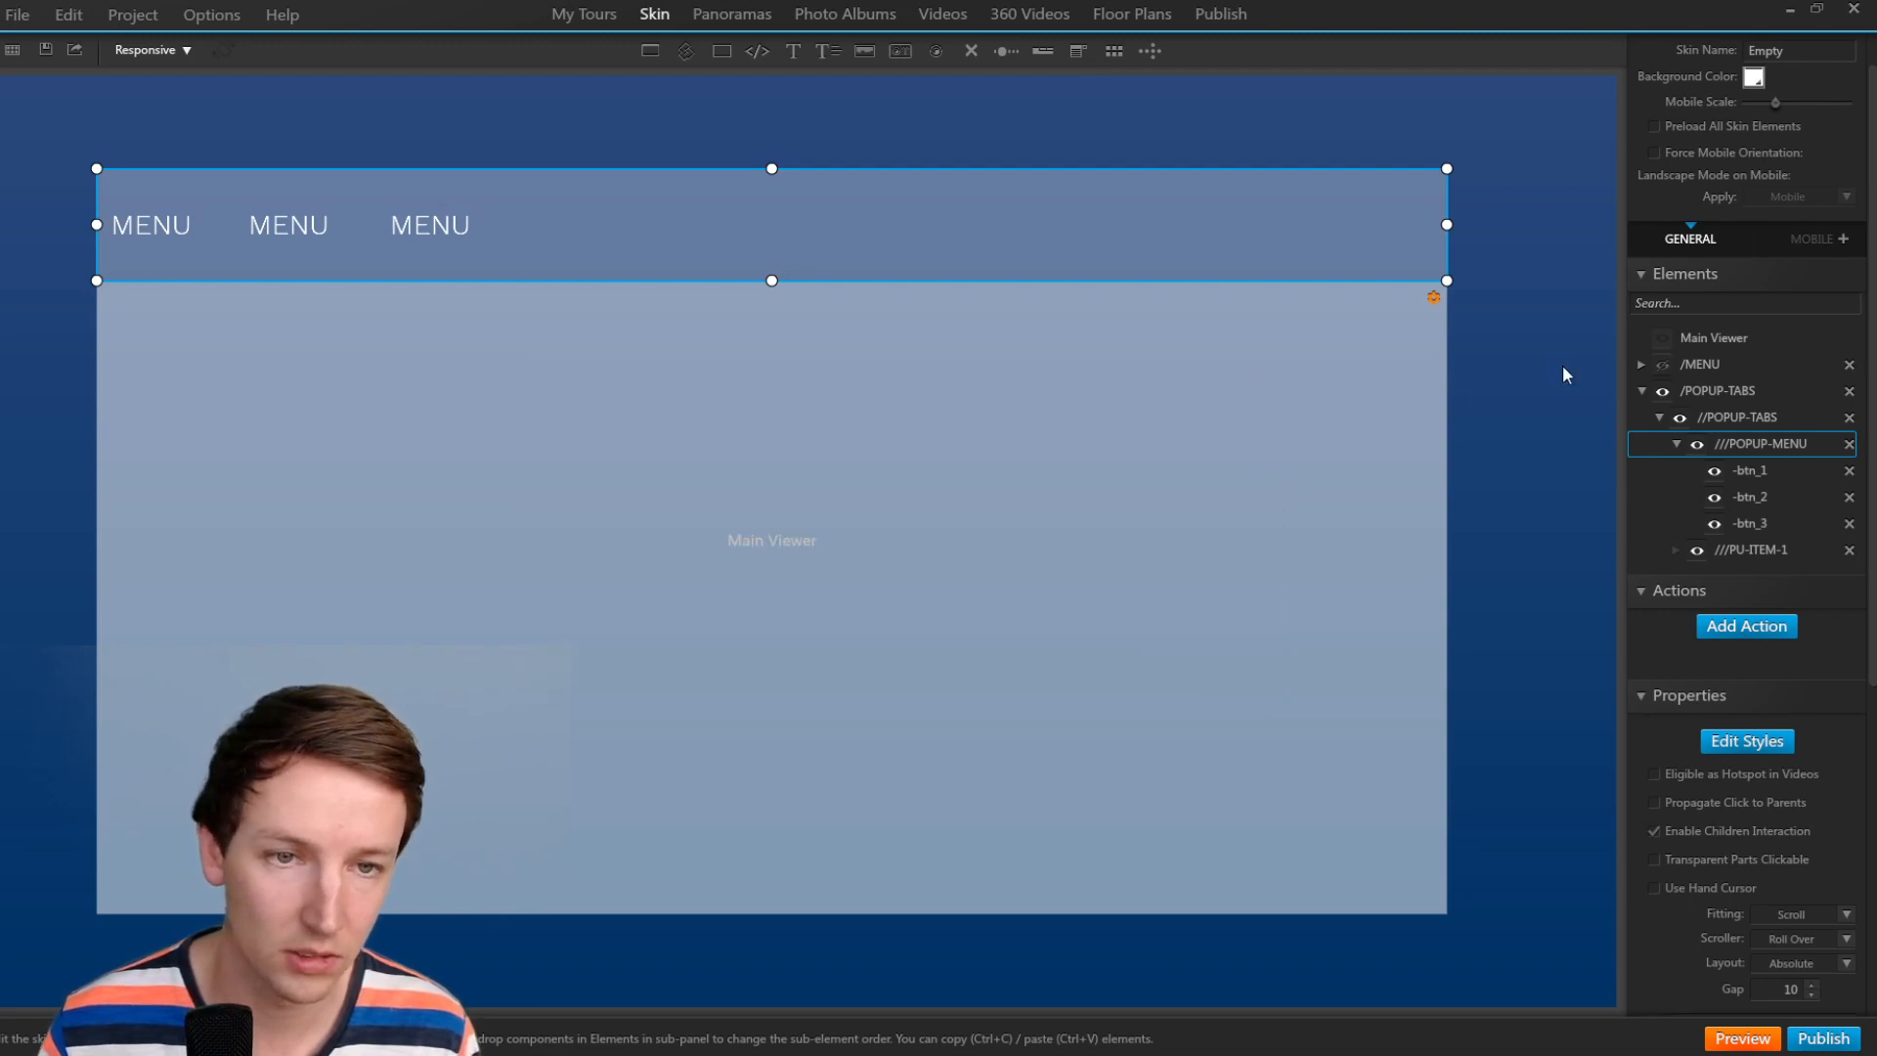
Set the Normal state background of -btn_1 to 1.00 opacity and reduce its gradient to a single orange colour.
{"action": "left_click", "coordinate": [177, 231]}
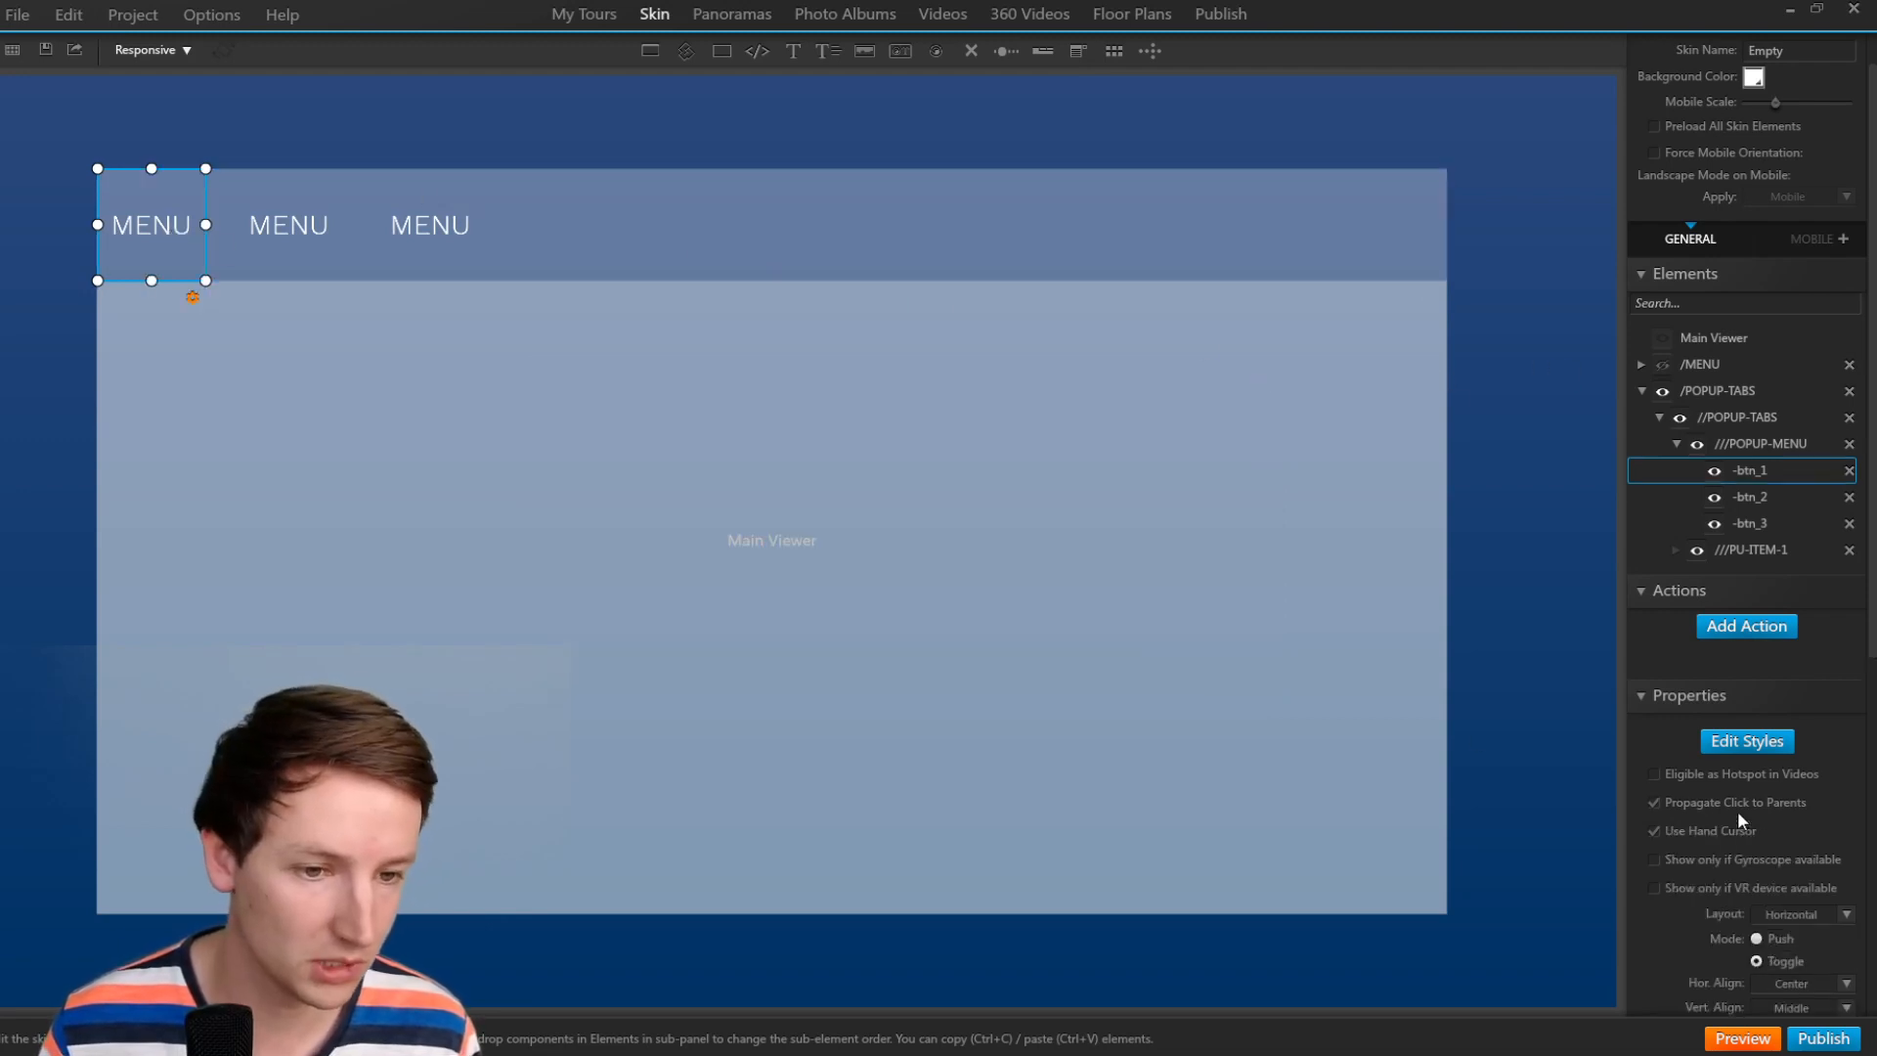
{"action": "left_click", "coordinate": [1713, 745]}
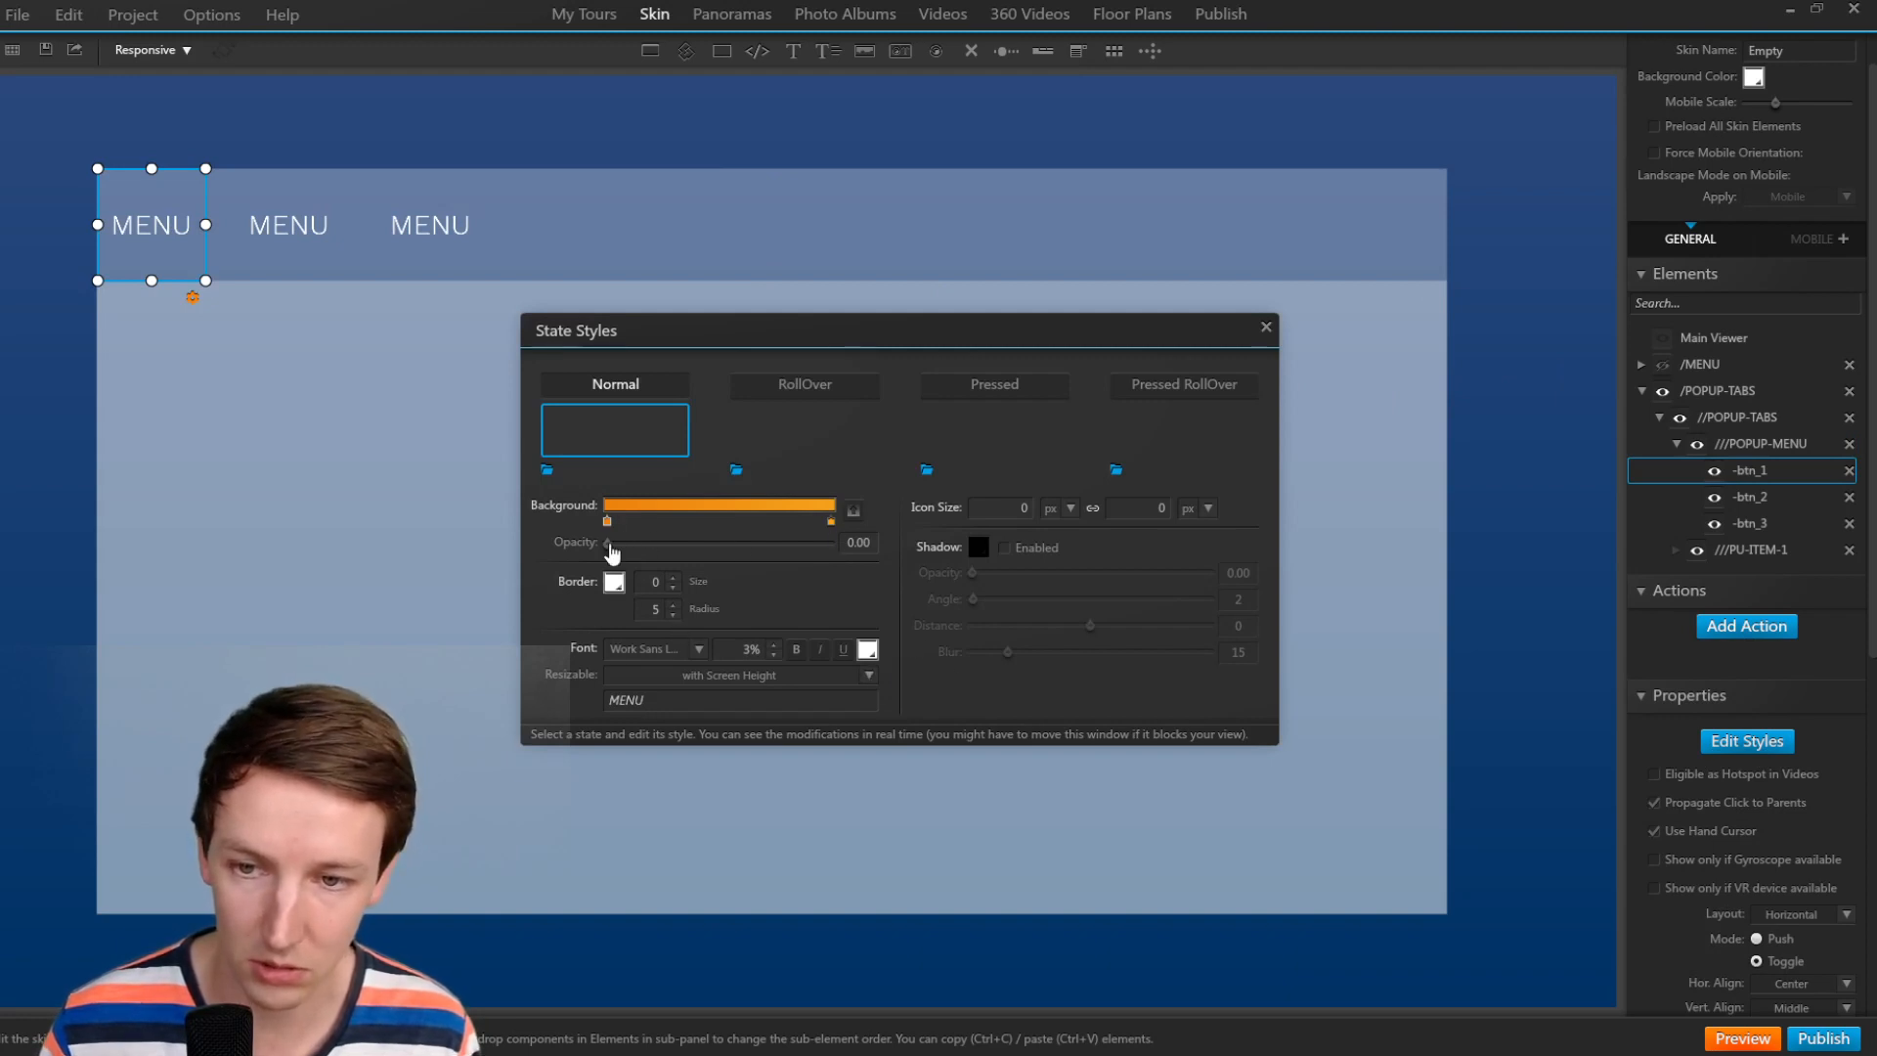
{"action": "left_click_drag", "start_coordinate": [610, 546], "coordinate": [893, 548]}
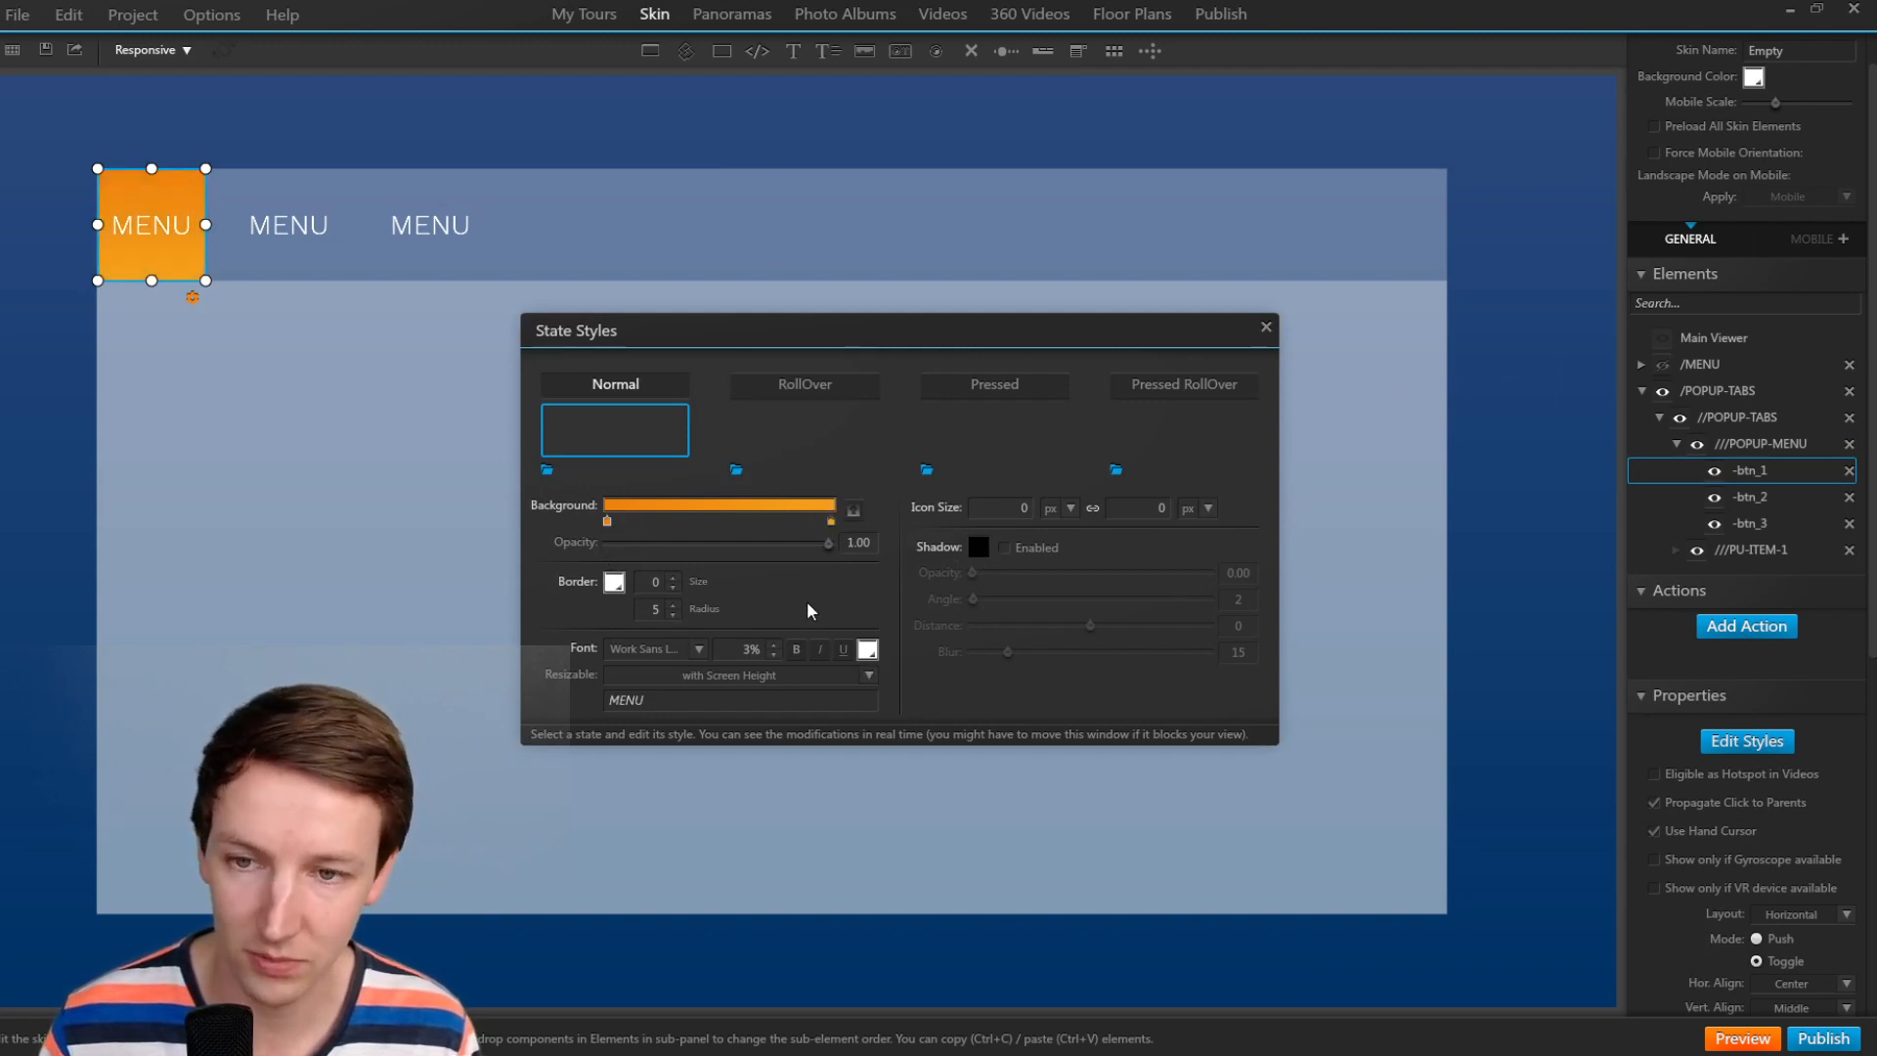
{"action": "left_click_drag", "start_coordinate": [832, 523], "coordinate": [728, 531]}
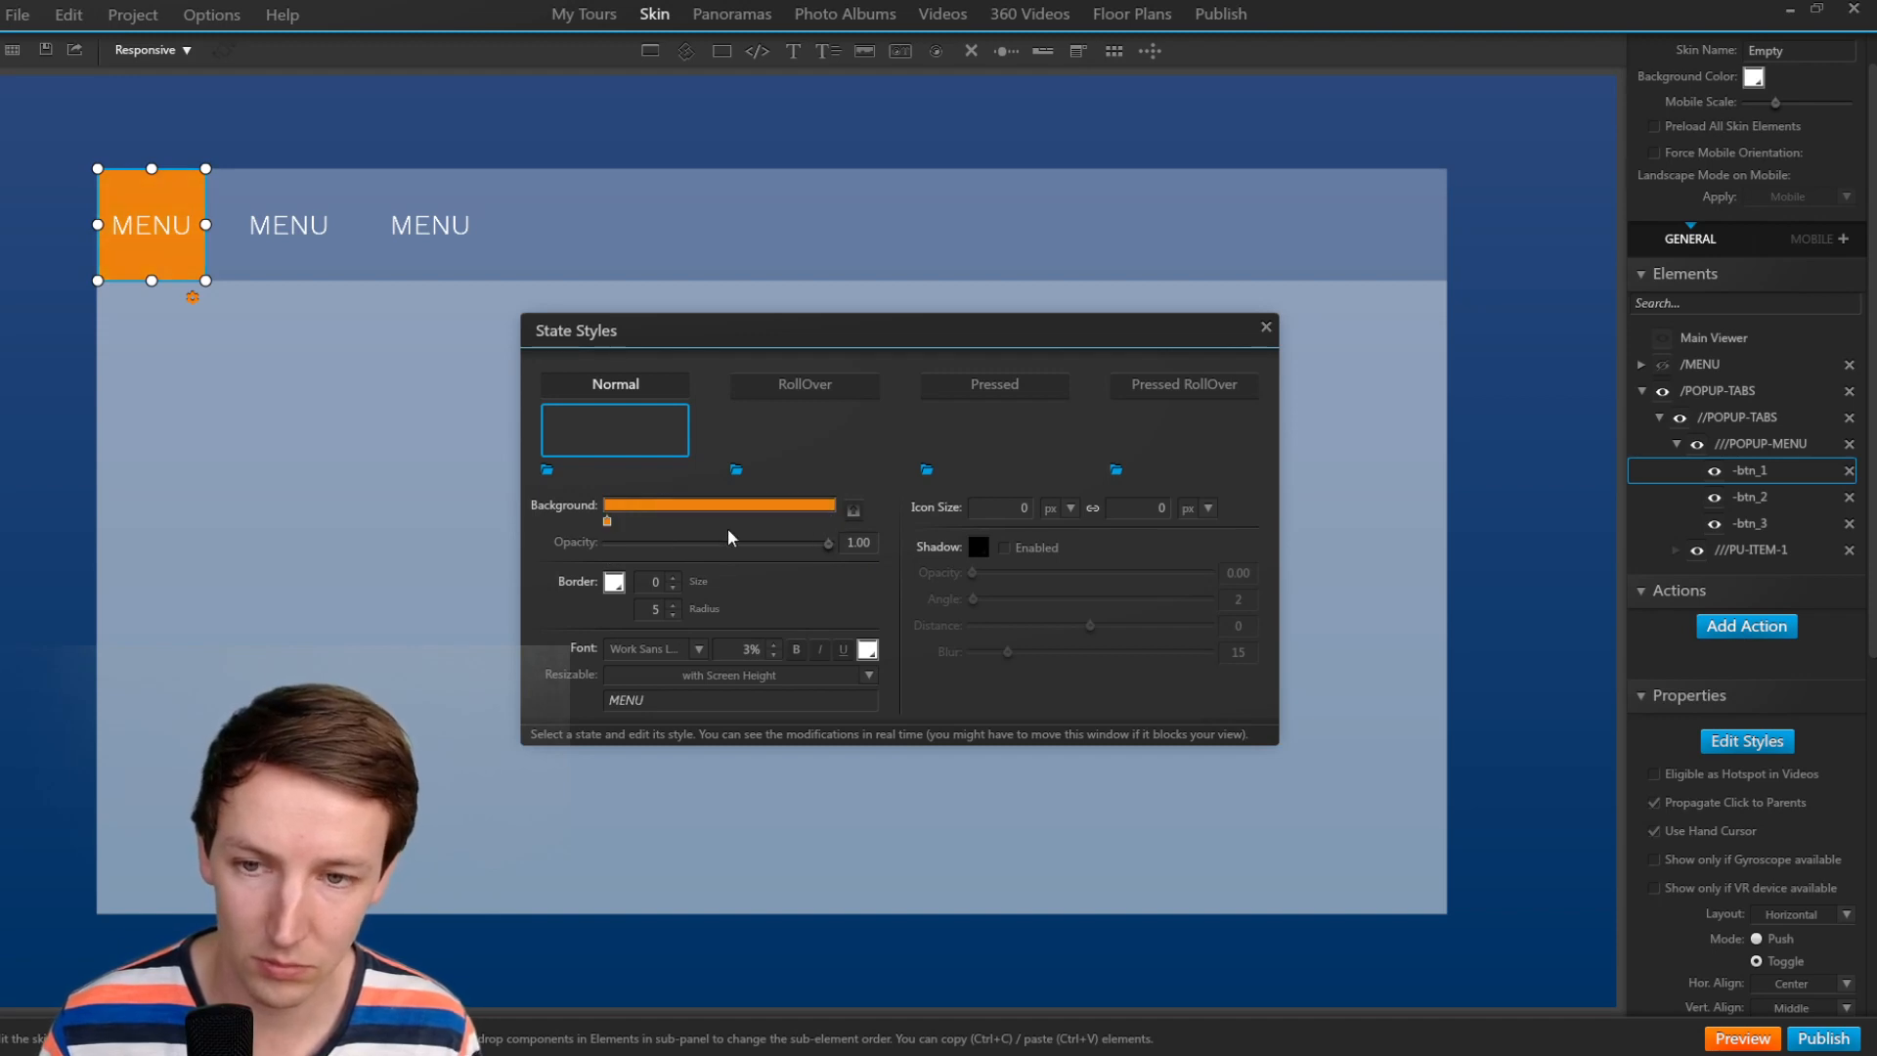
Try a white background with black text on the Normal state of -btn_1, and revert to white text with 0.00 background opacity.
{"action": "left_click", "coordinate": [607, 521]}
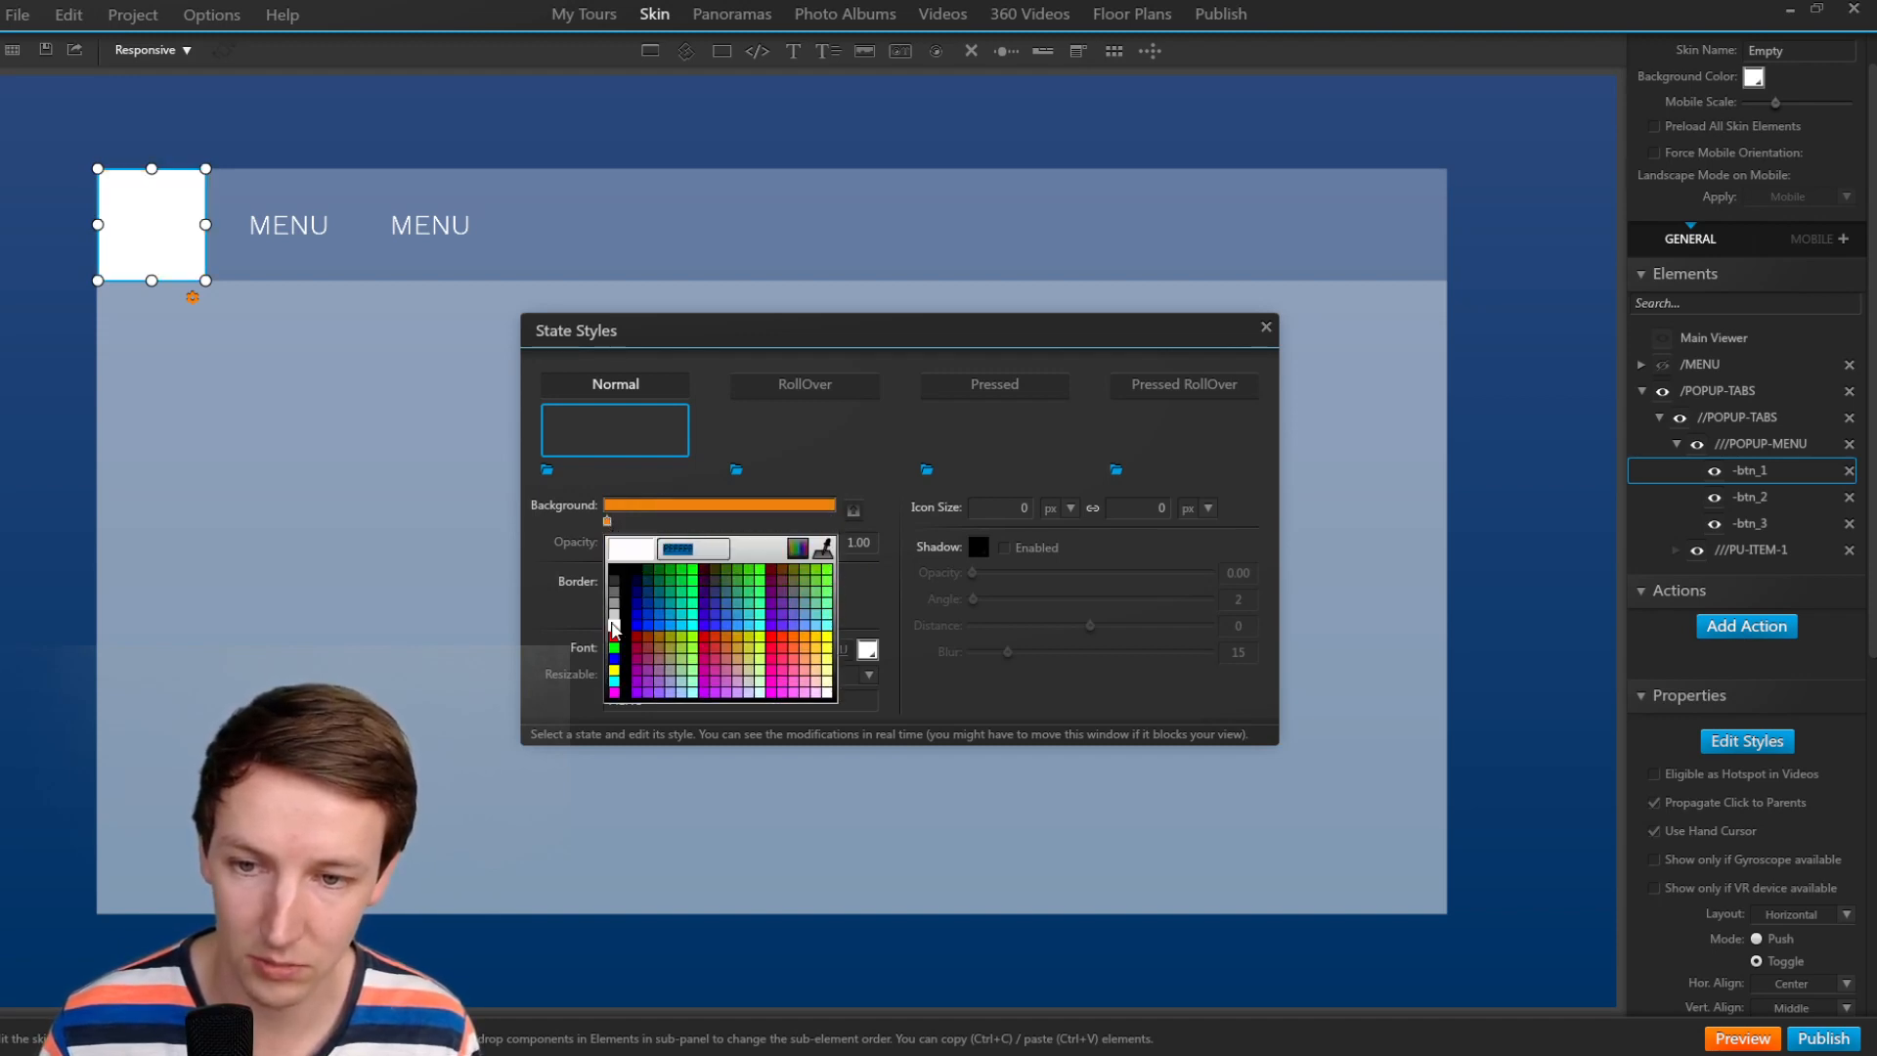
{"action": "left_click", "coordinate": [630, 544]}
{"action": "left_click", "coordinate": [867, 649]}
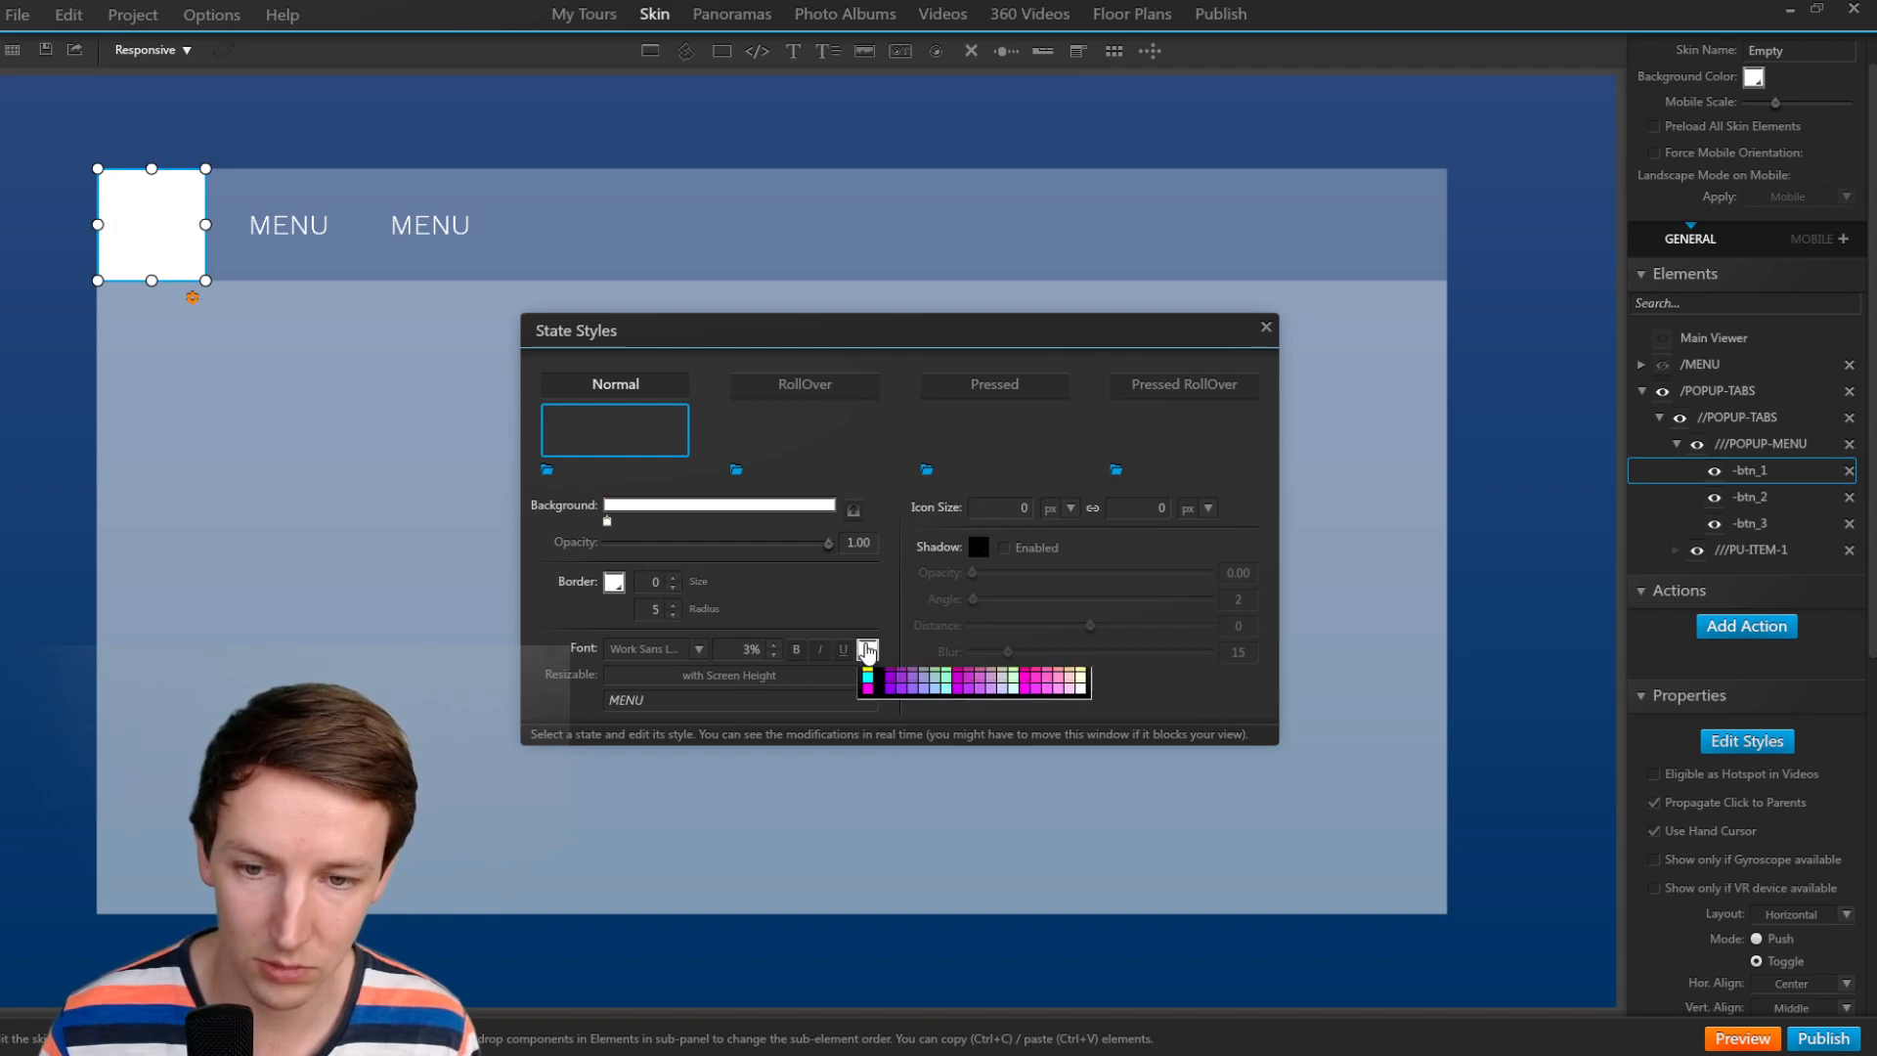
{"action": "left_click", "coordinate": [866, 712]}
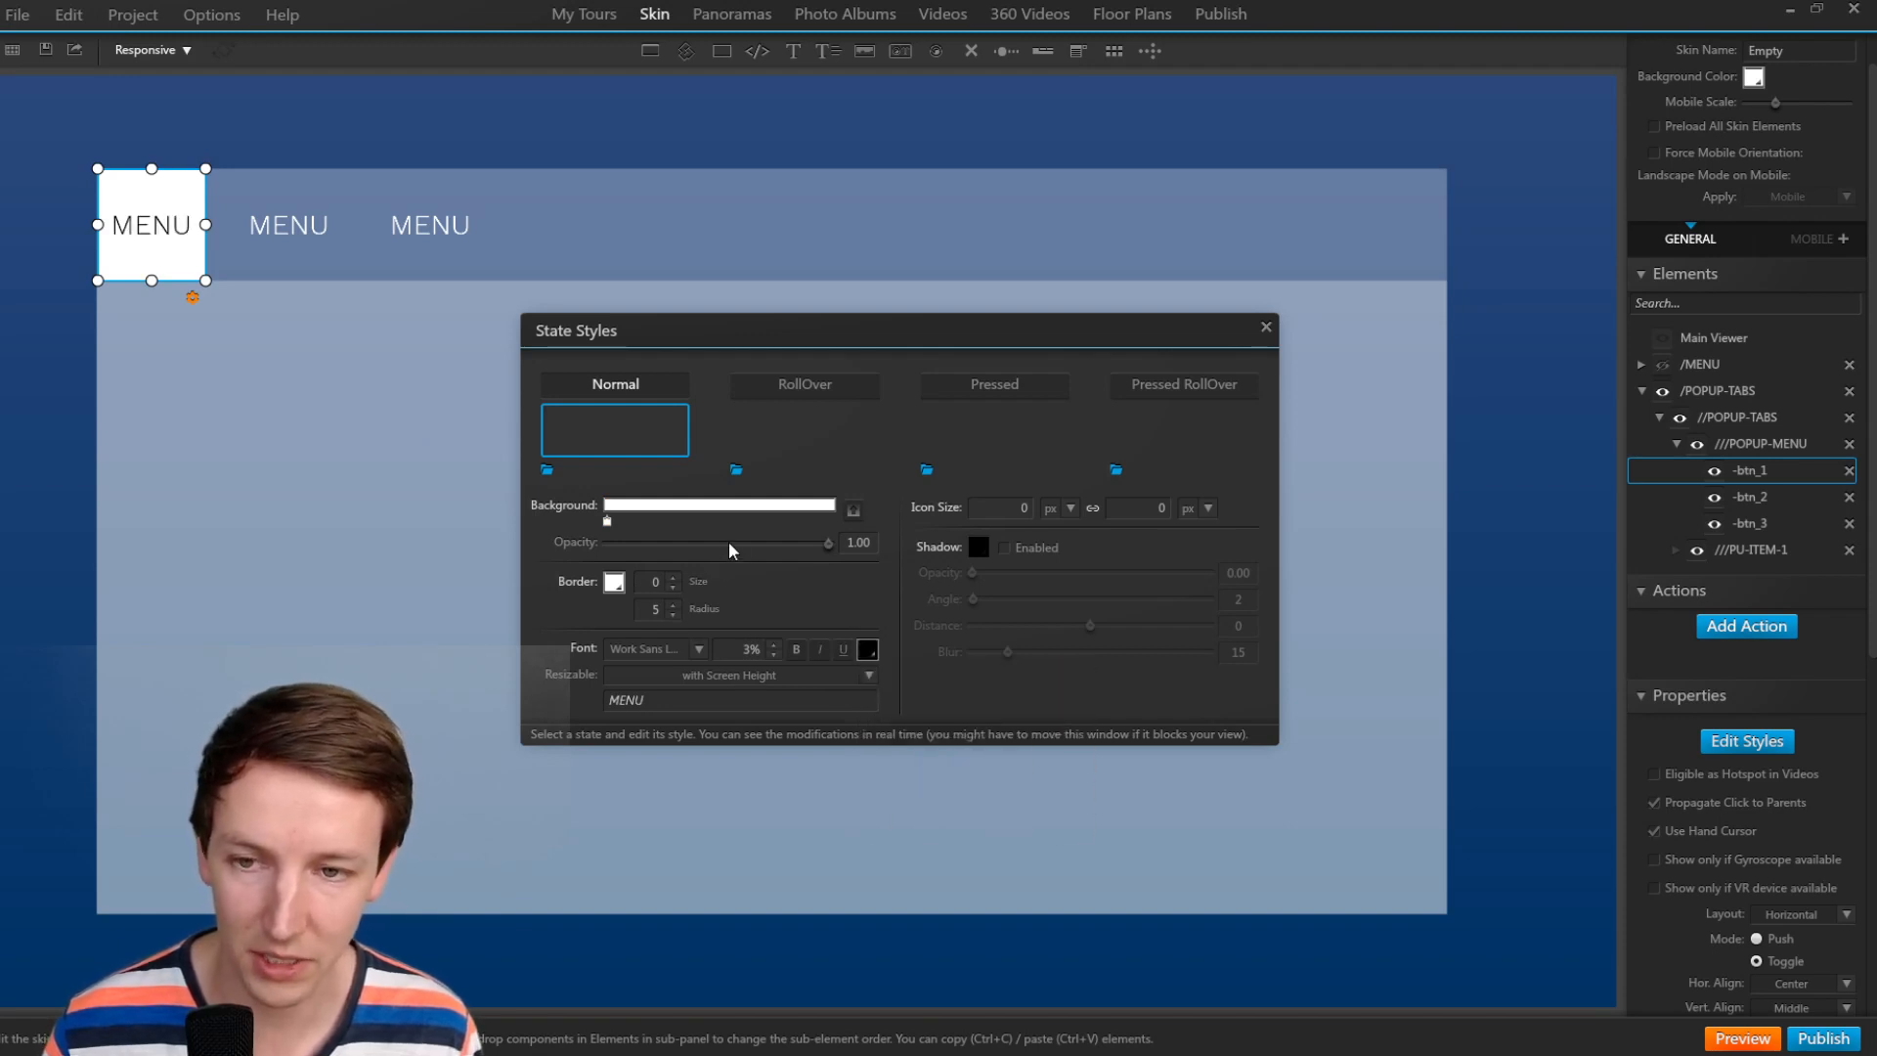
{"action": "left_click_drag", "start_coordinate": [730, 542], "coordinate": [651, 559]}
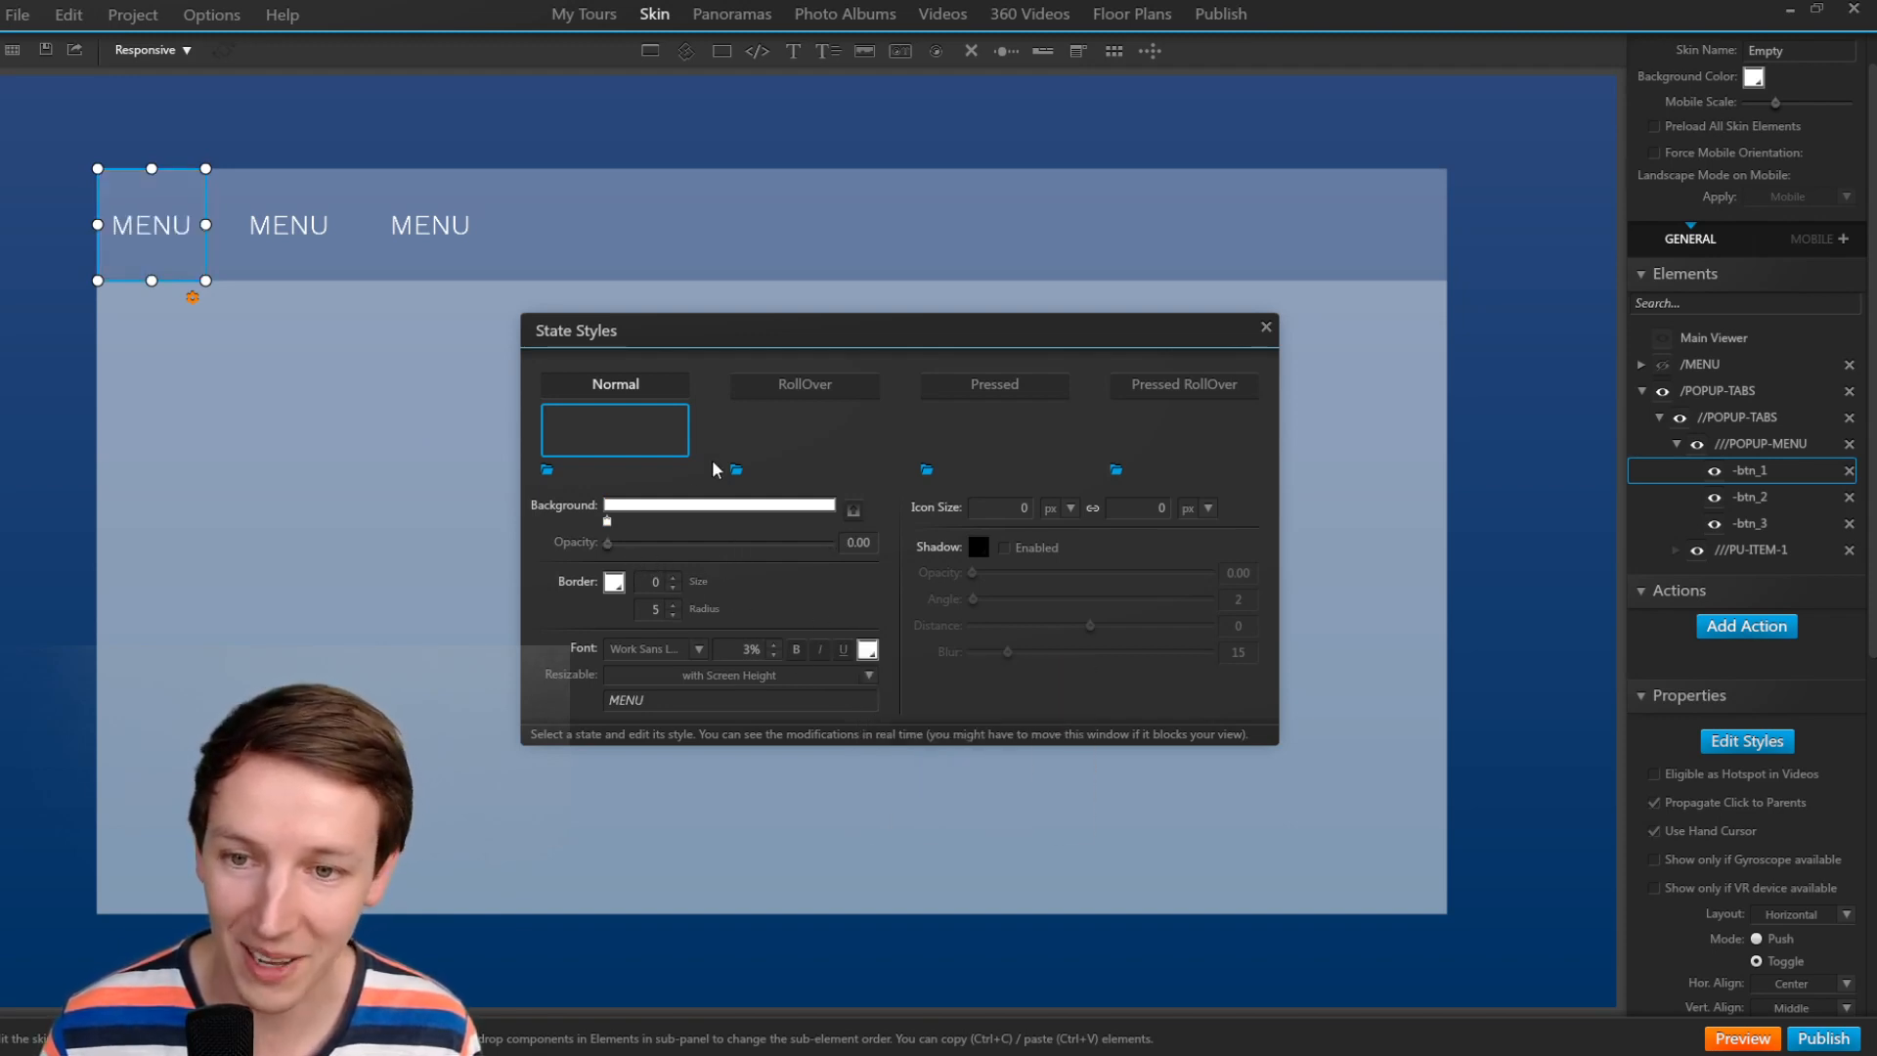
Set the Normal state background of -btn_1 to black at 1.00 opacity.
{"action": "left_click", "coordinate": [609, 521]}
{"action": "left_click", "coordinate": [616, 579]}
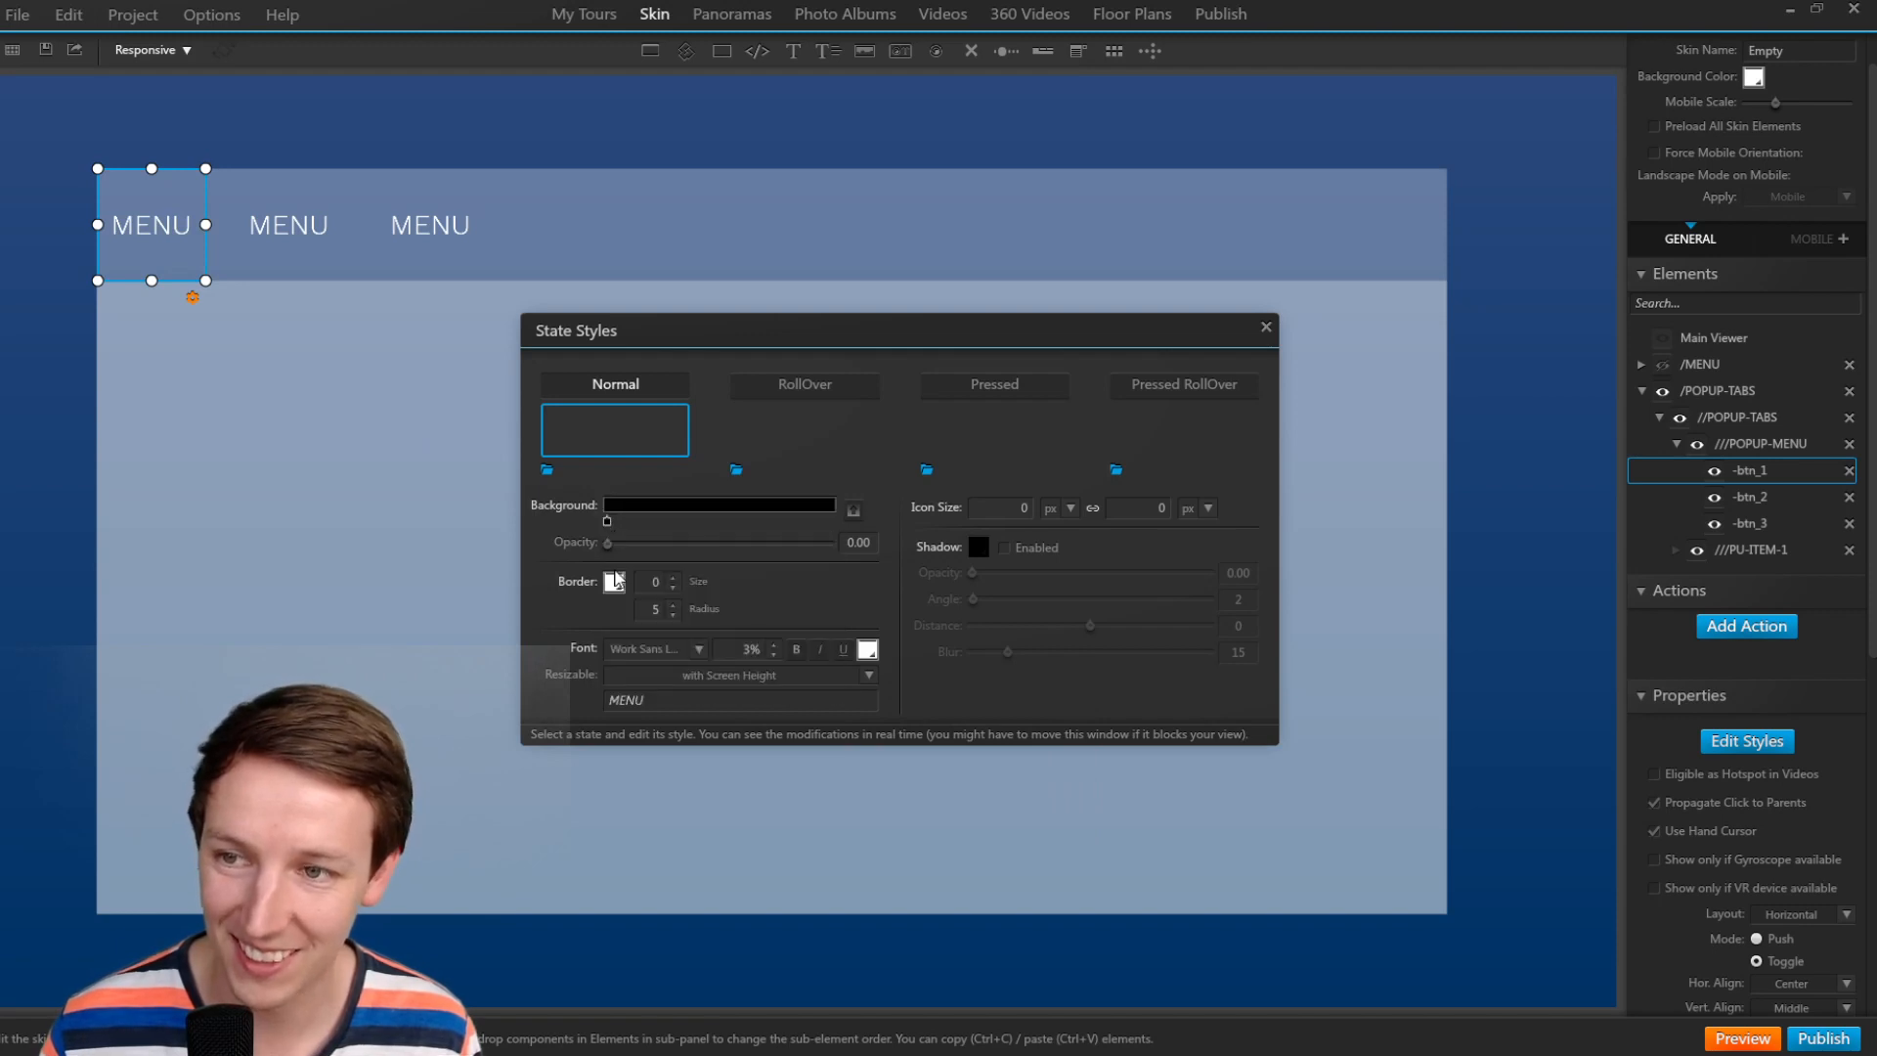
{"action": "left_click_drag", "start_coordinate": [607, 543], "coordinate": [829, 533]}
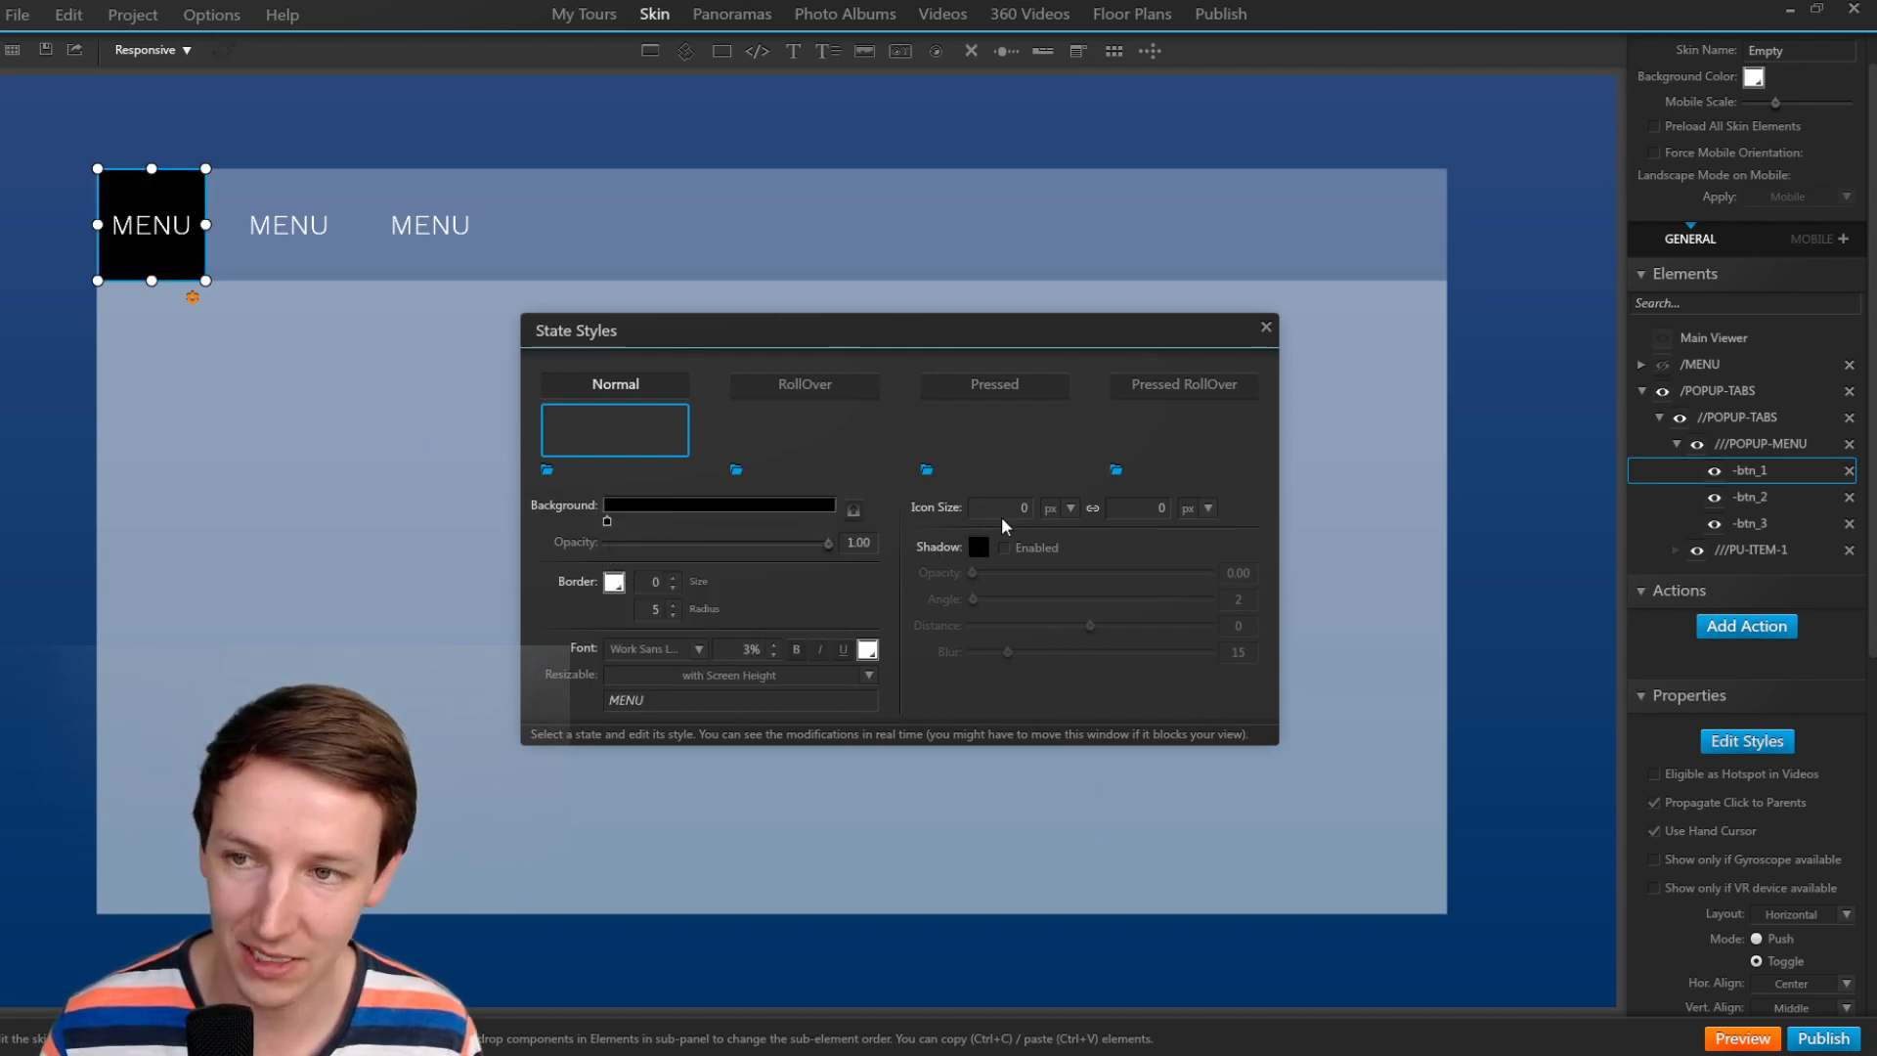
Replace the orange gradient of -btn_2's Normal state with a solid black background at 1.00 opacity.
{"action": "left_click", "coordinate": [250, 190]}
{"action": "left_click", "coordinate": [250, 191]}
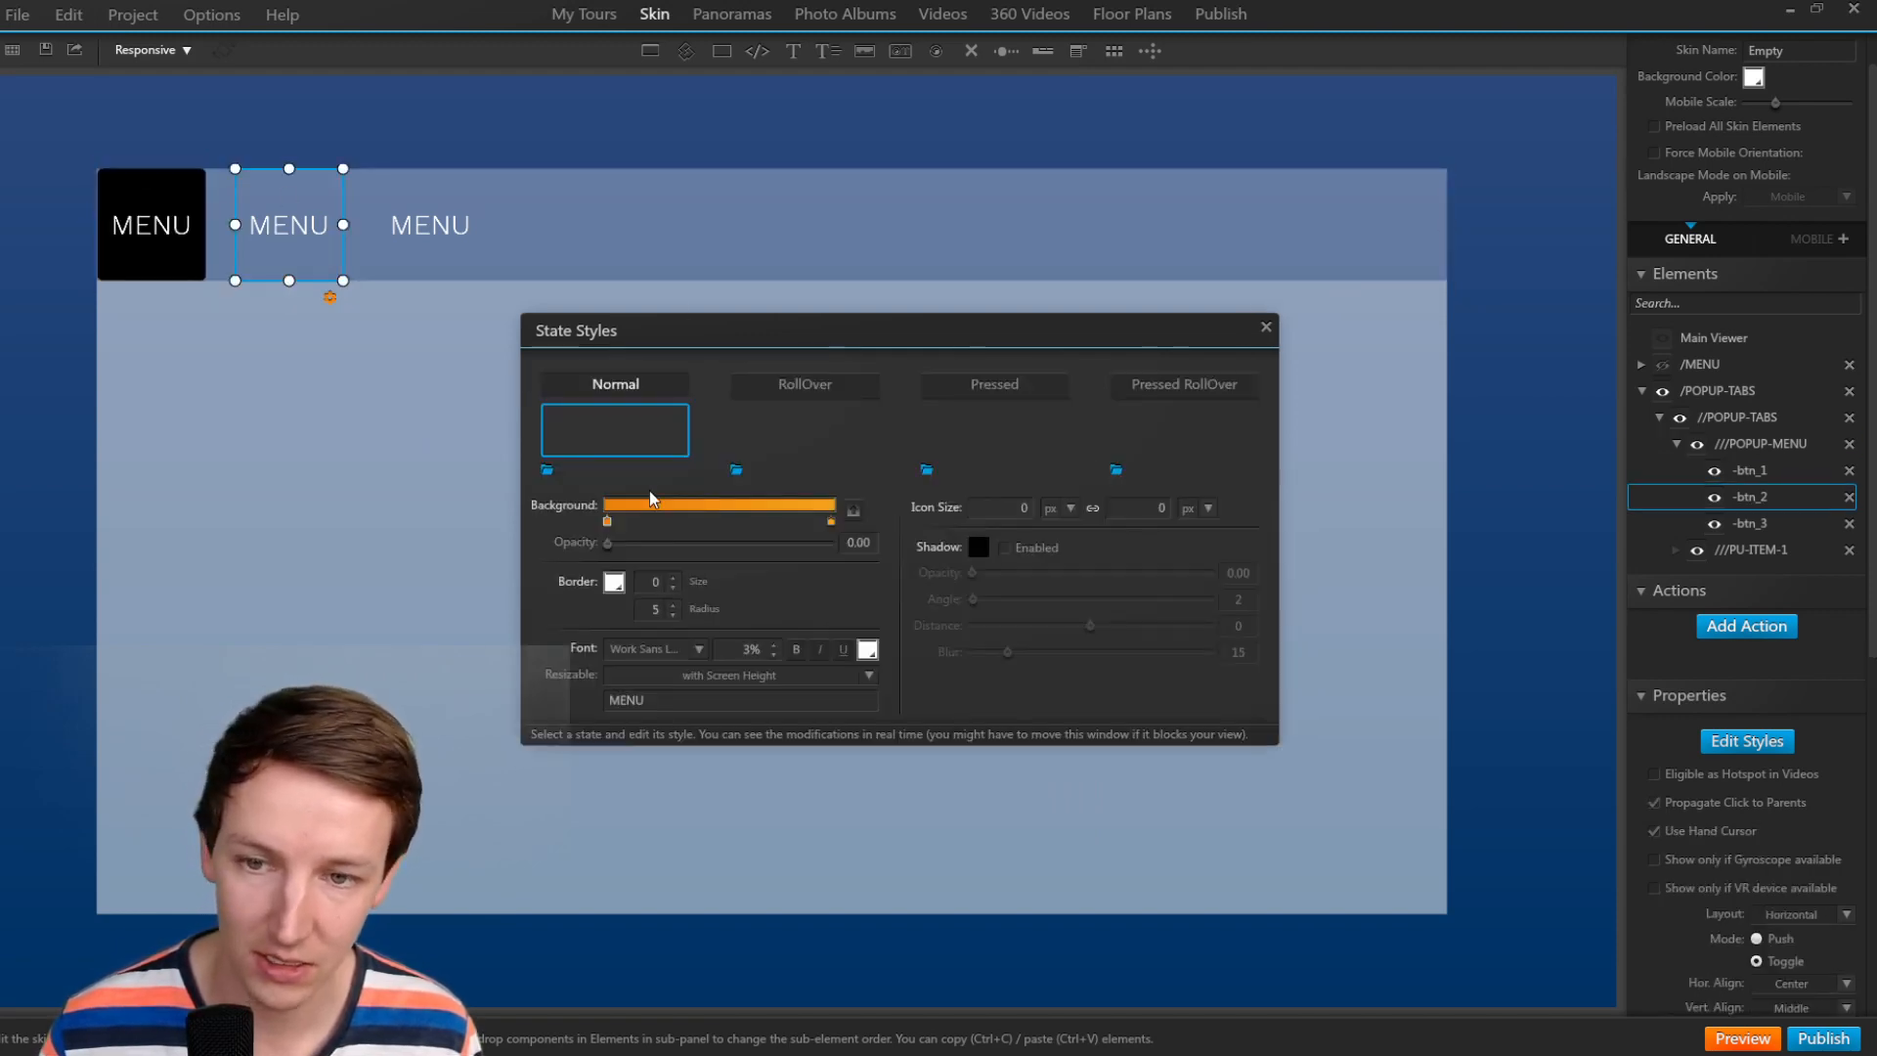
{"action": "right_click", "coordinate": [606, 521]}
{"action": "left_click", "coordinate": [831, 520]}
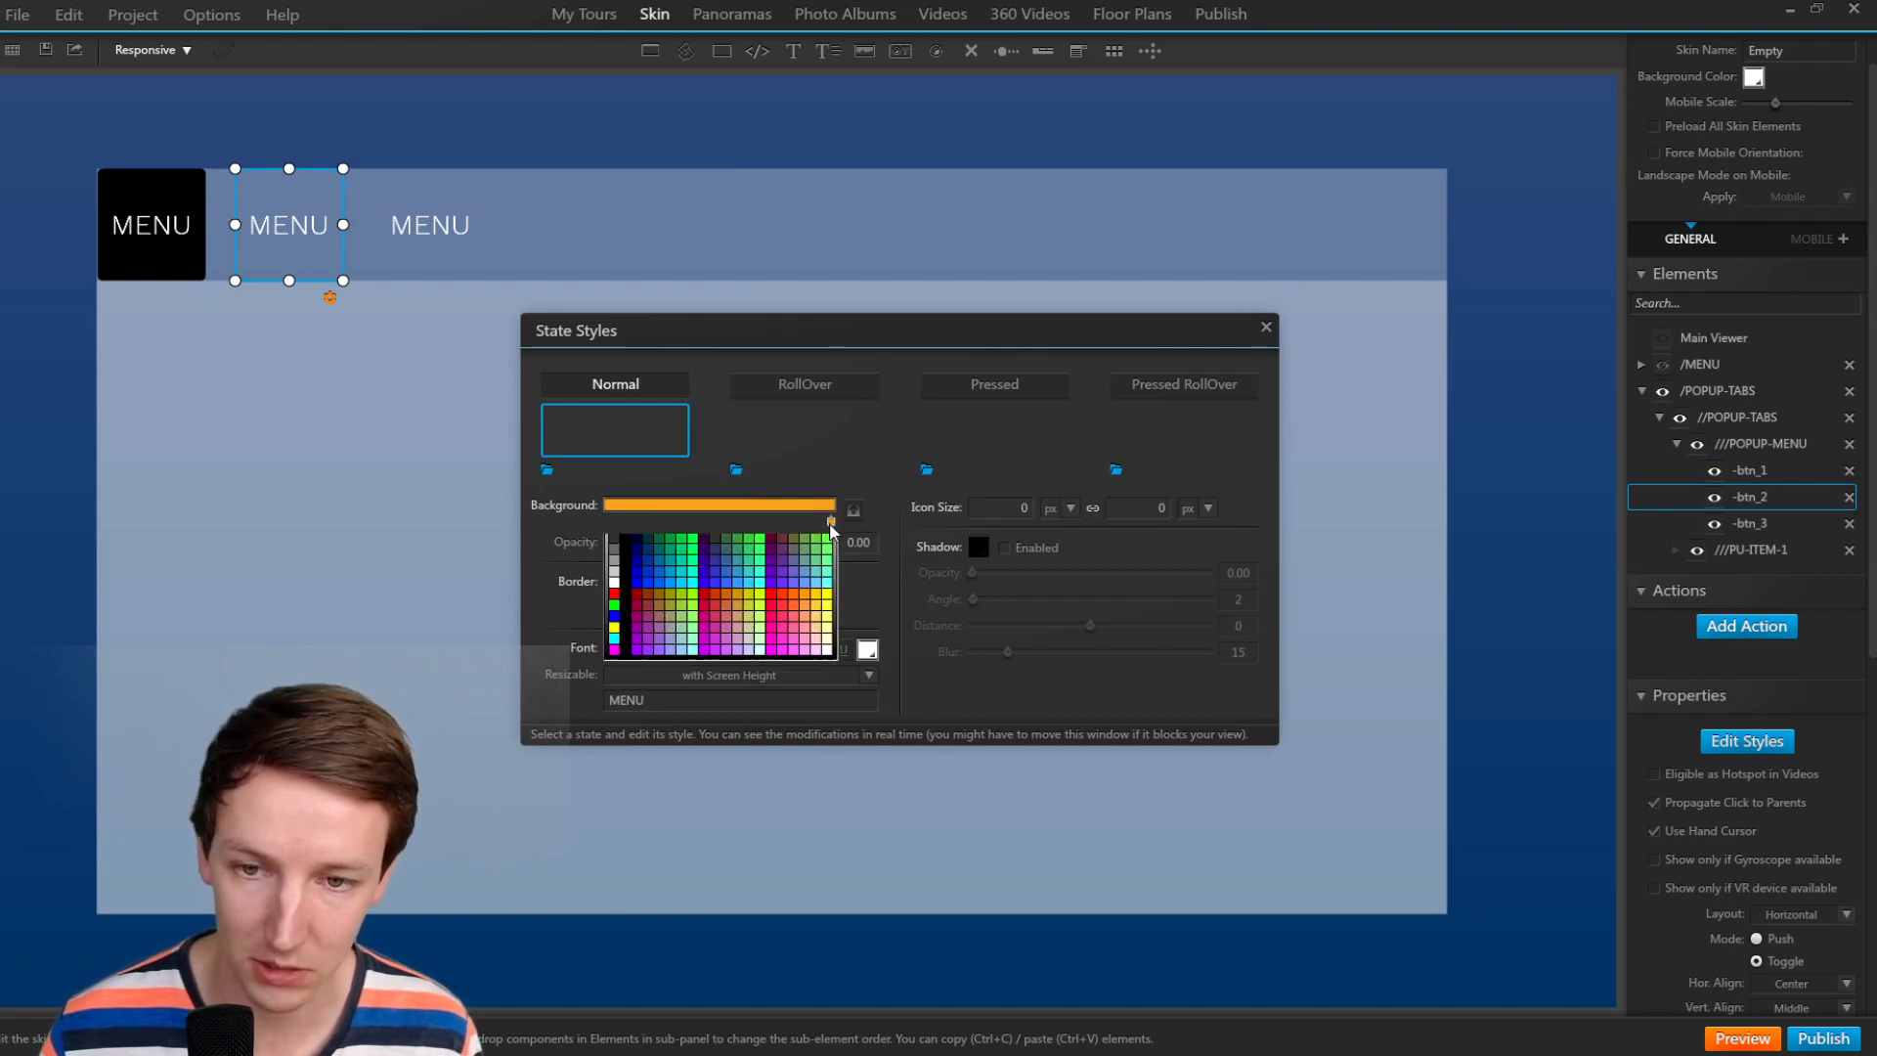
{"action": "left_click", "coordinate": [616, 577]}
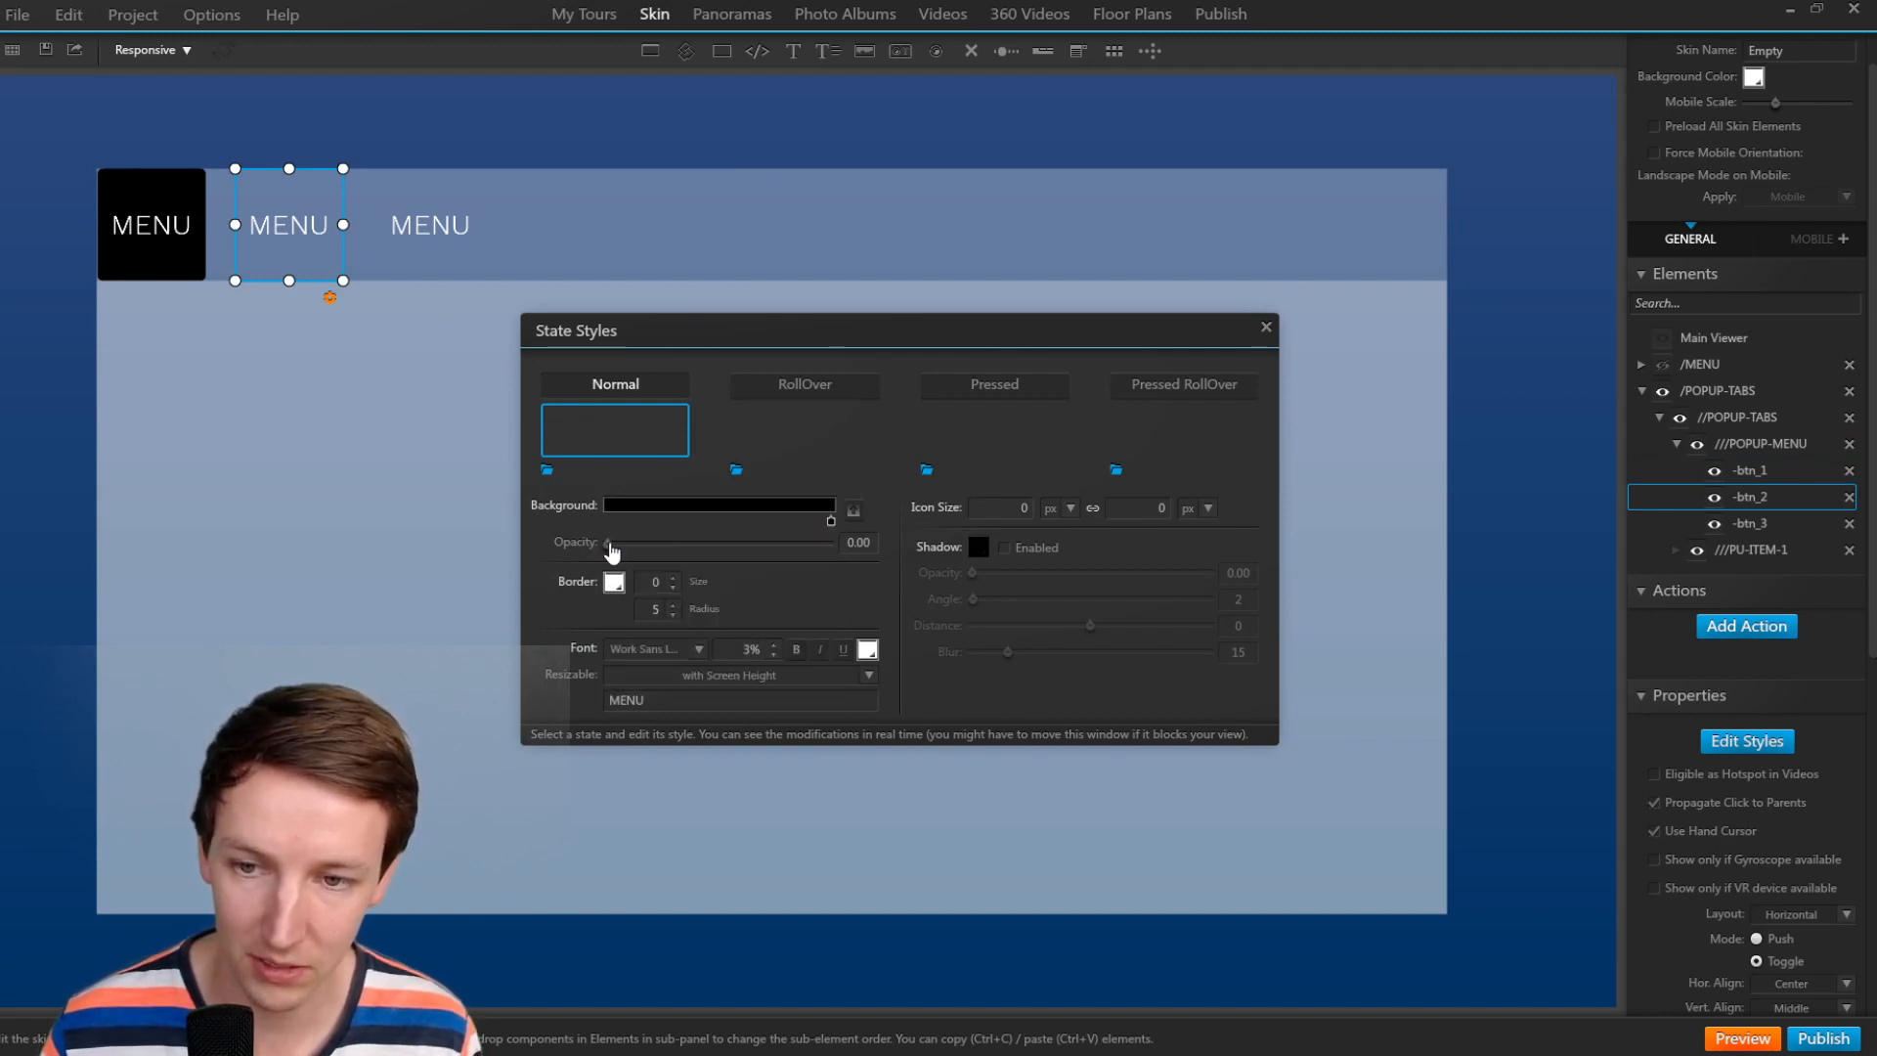
{"action": "left_click_drag", "start_coordinate": [607, 543], "coordinate": [833, 542]}
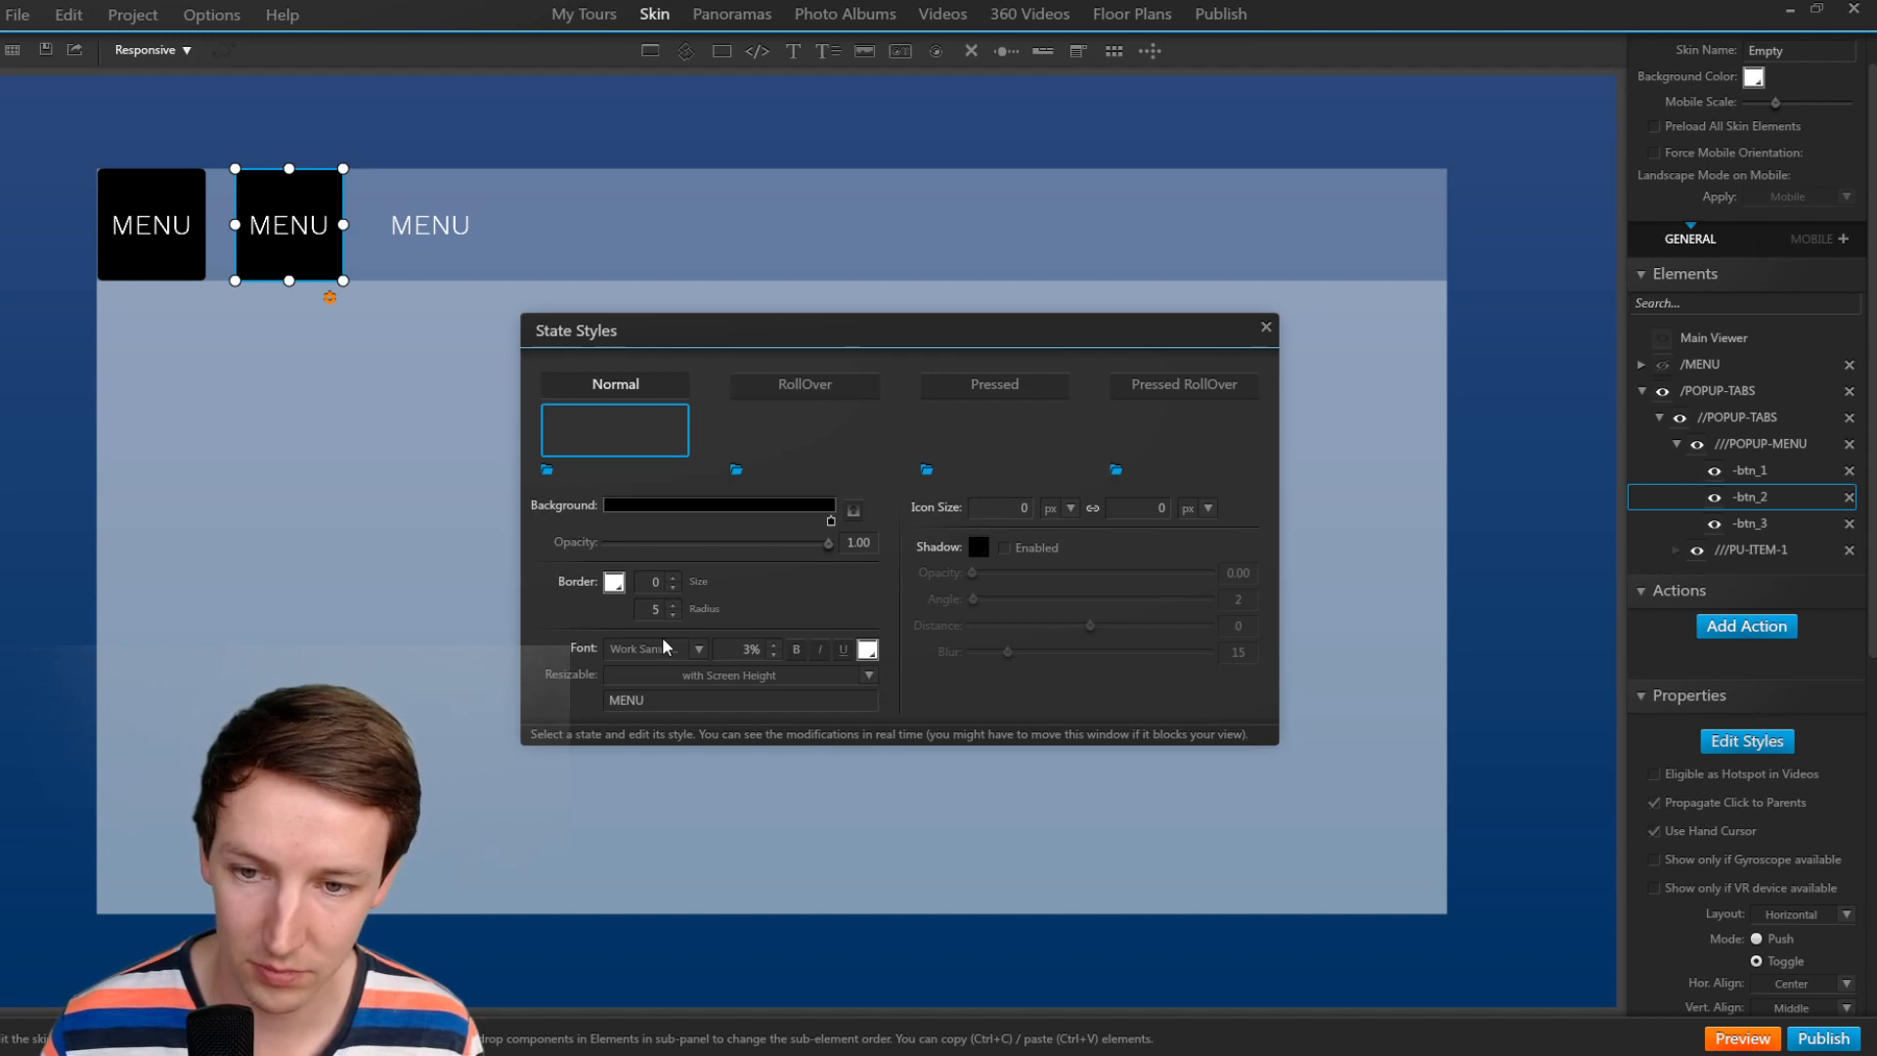
Replace the orange gradient of -btn_3's Normal state with a solid black background at 1.00 opacity.
{"action": "left_click", "coordinate": [421, 210]}
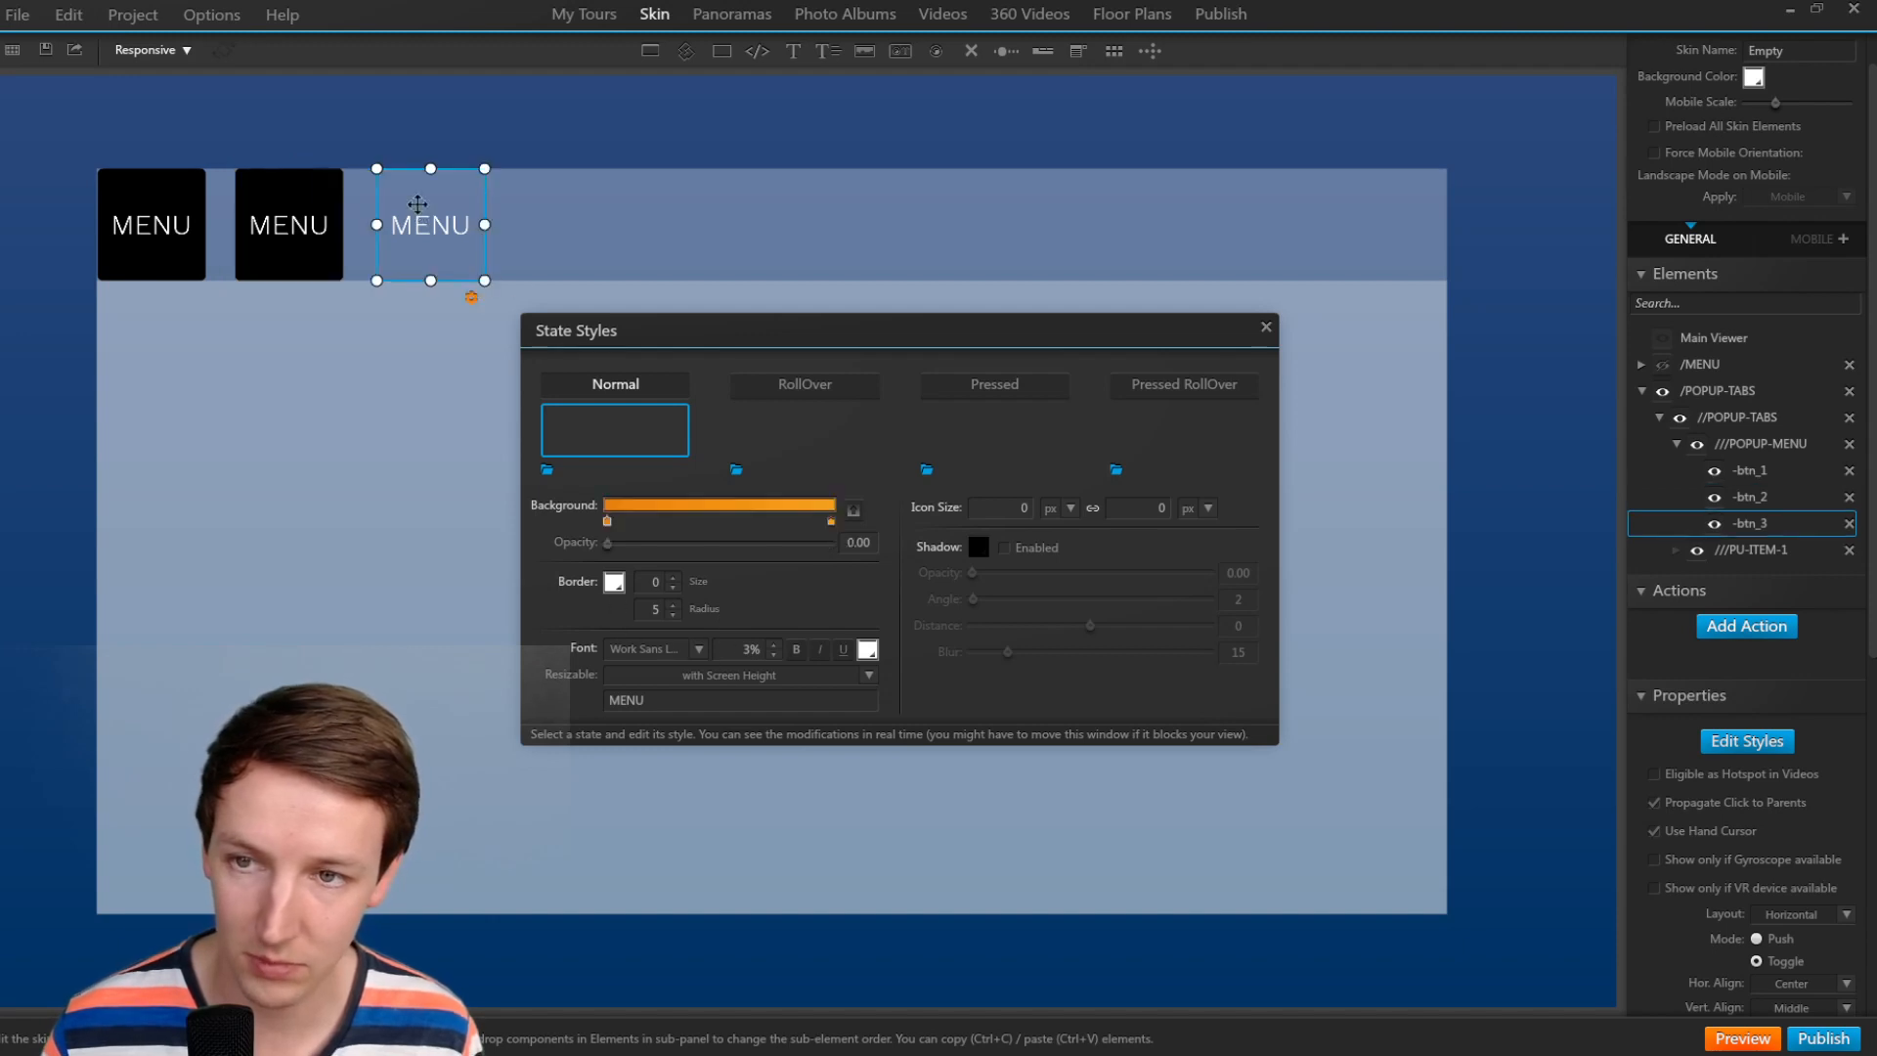
{"action": "left_click", "coordinate": [830, 522]}
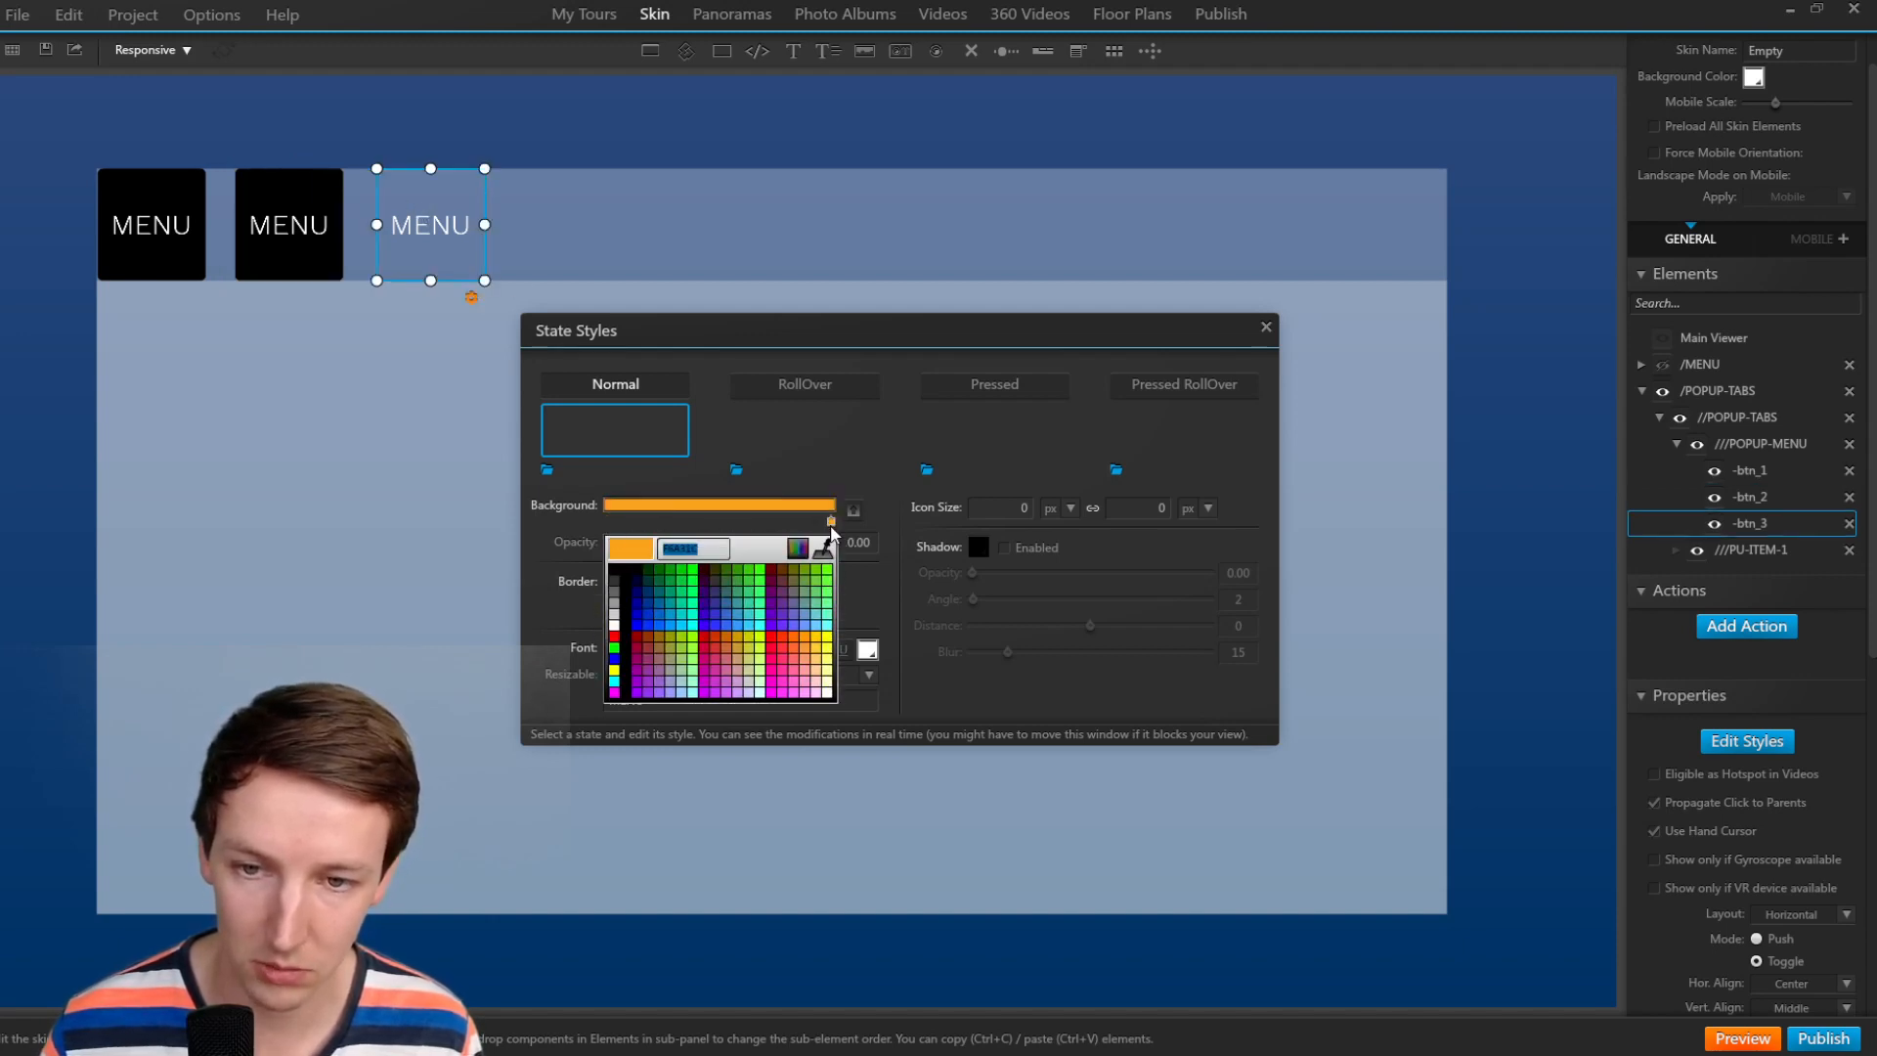
{"action": "left_click", "coordinate": [625, 578]}
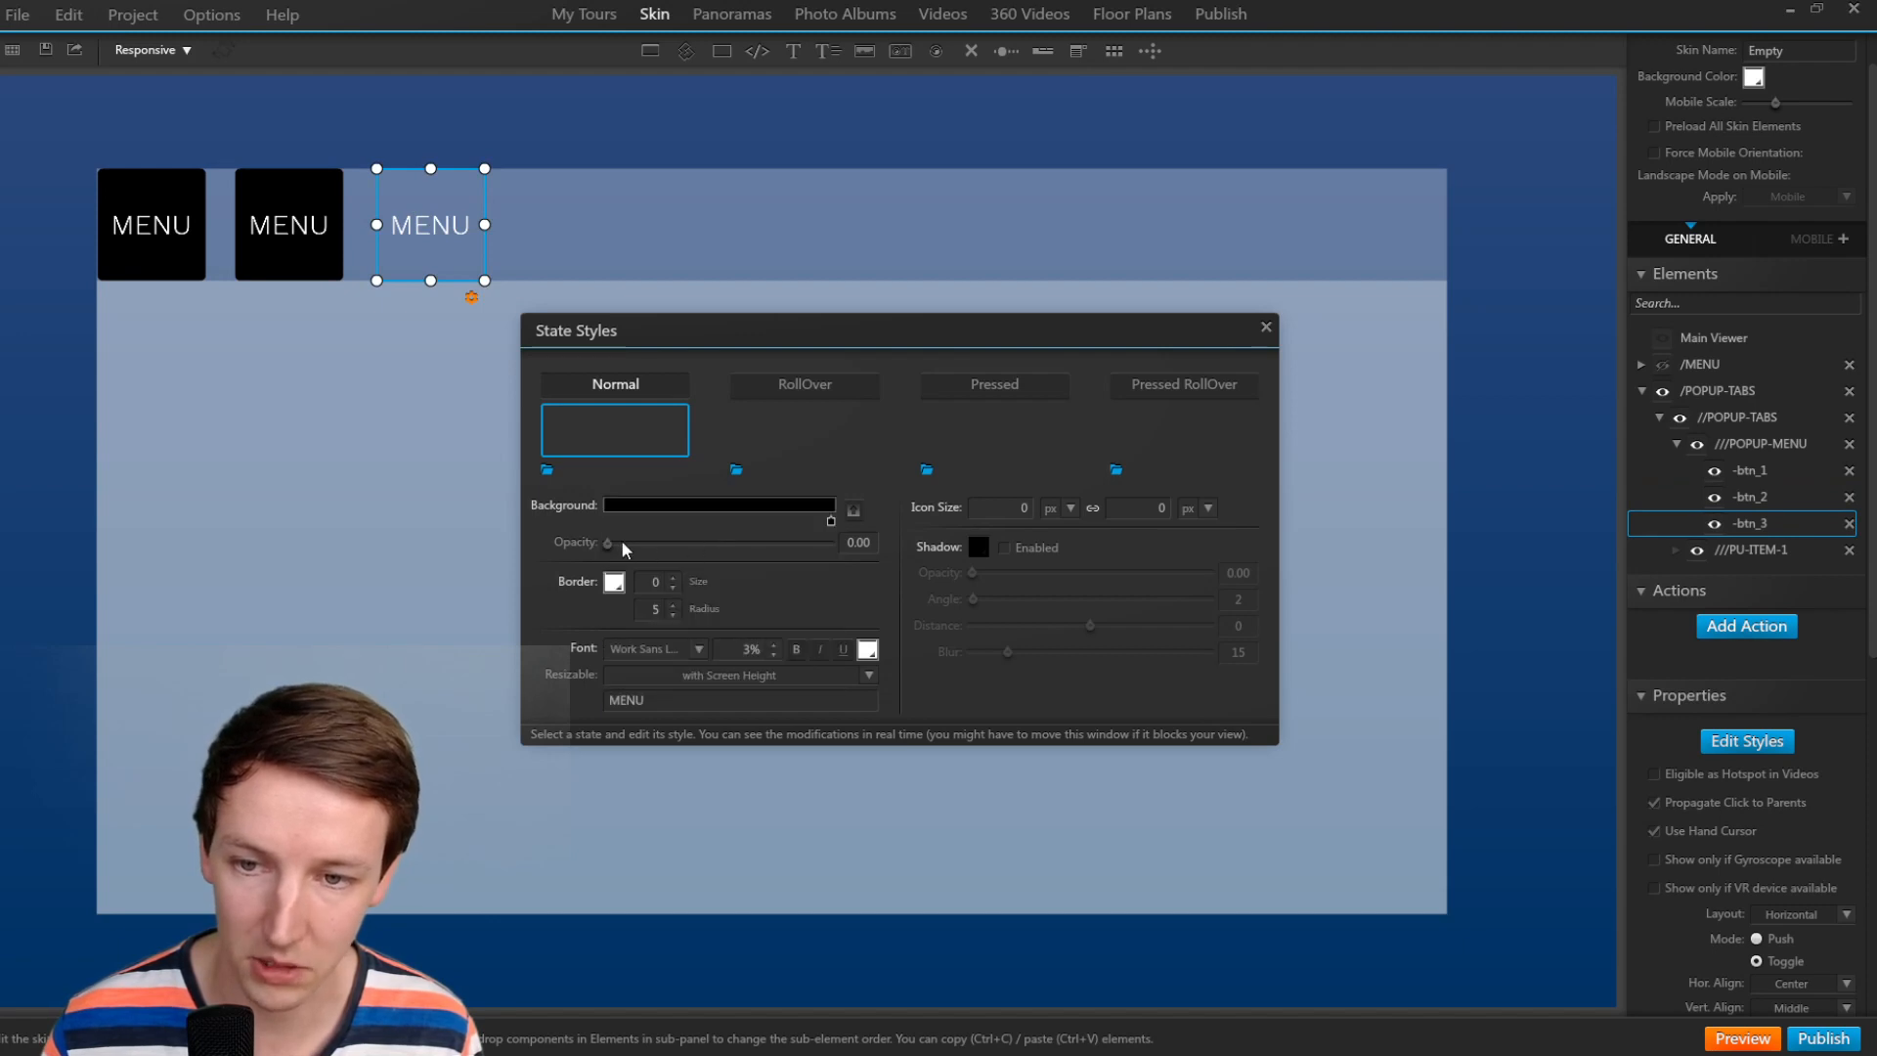
{"action": "left_click_drag", "start_coordinate": [608, 544], "coordinate": [891, 523]}
Replace the orange gradient of -btn_3's RollOver state with a solid black background.
{"action": "left_click", "coordinate": [805, 391]}
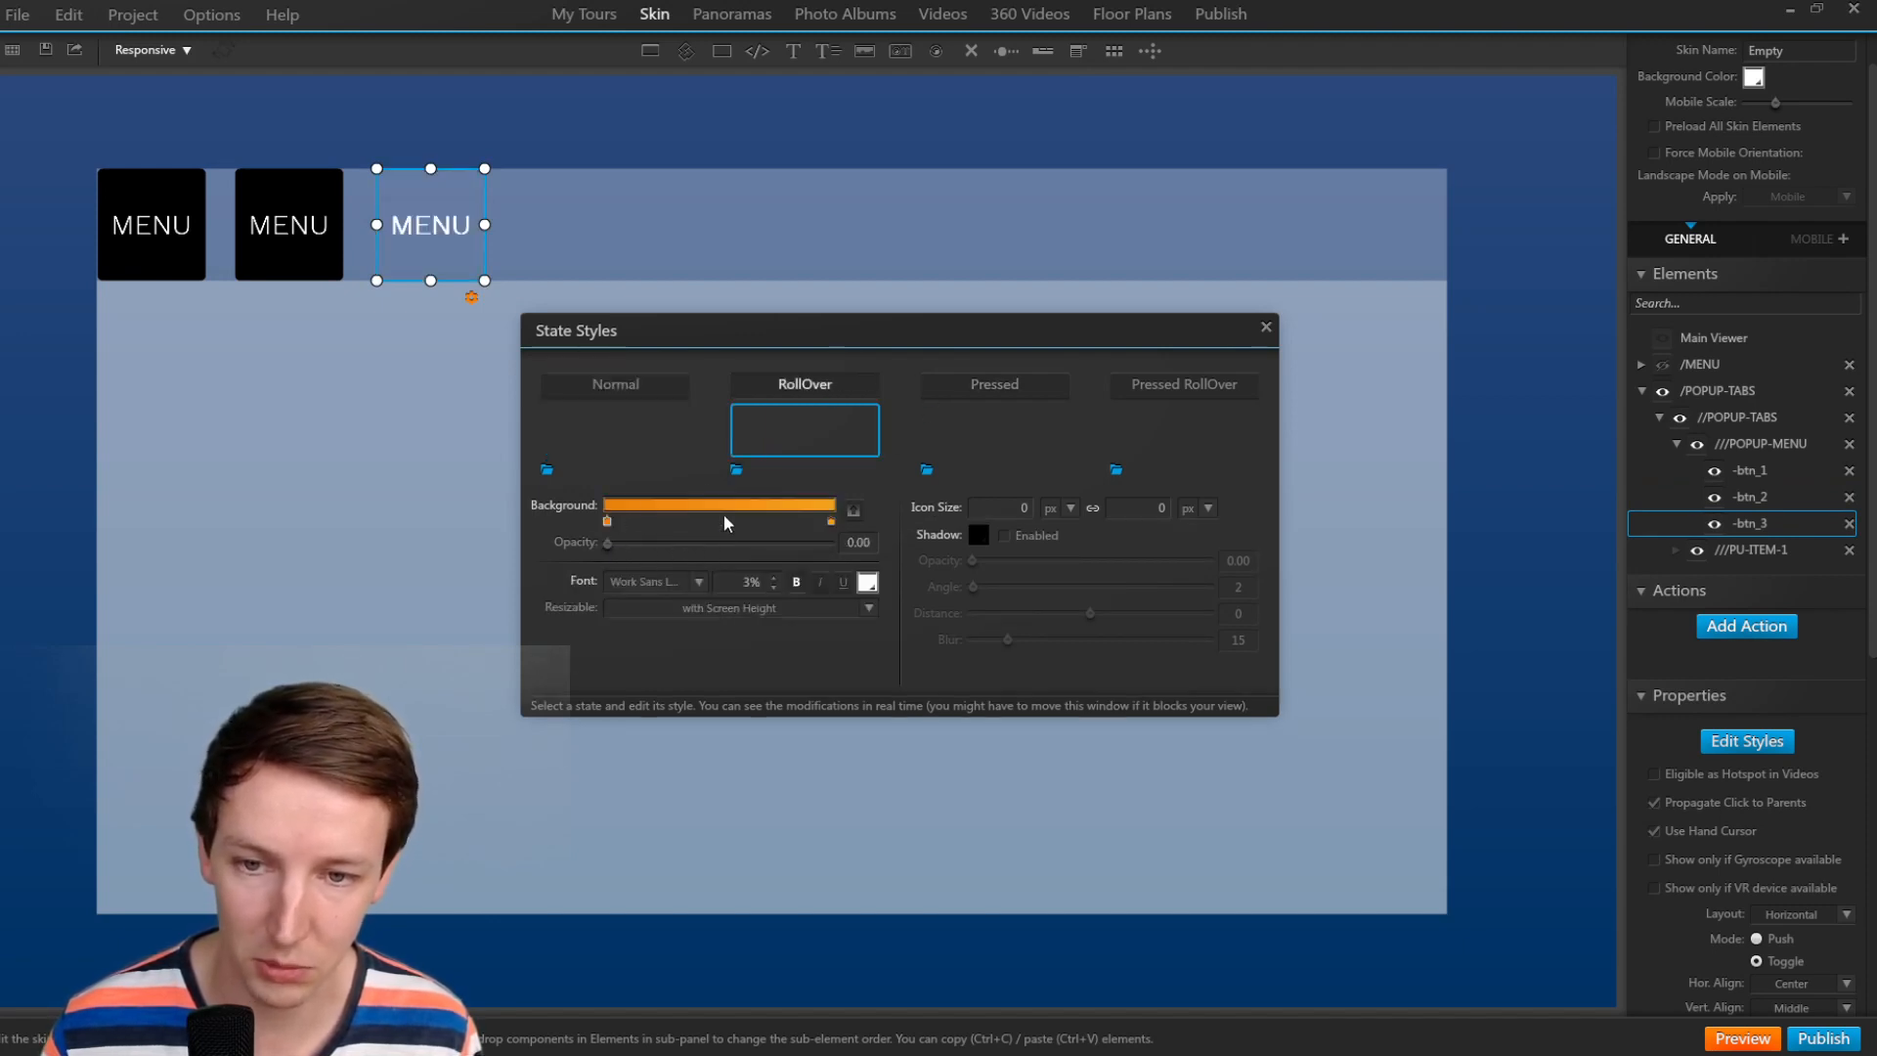
{"action": "left_click", "coordinate": [973, 387]}
{"action": "left_click", "coordinate": [1200, 396]}
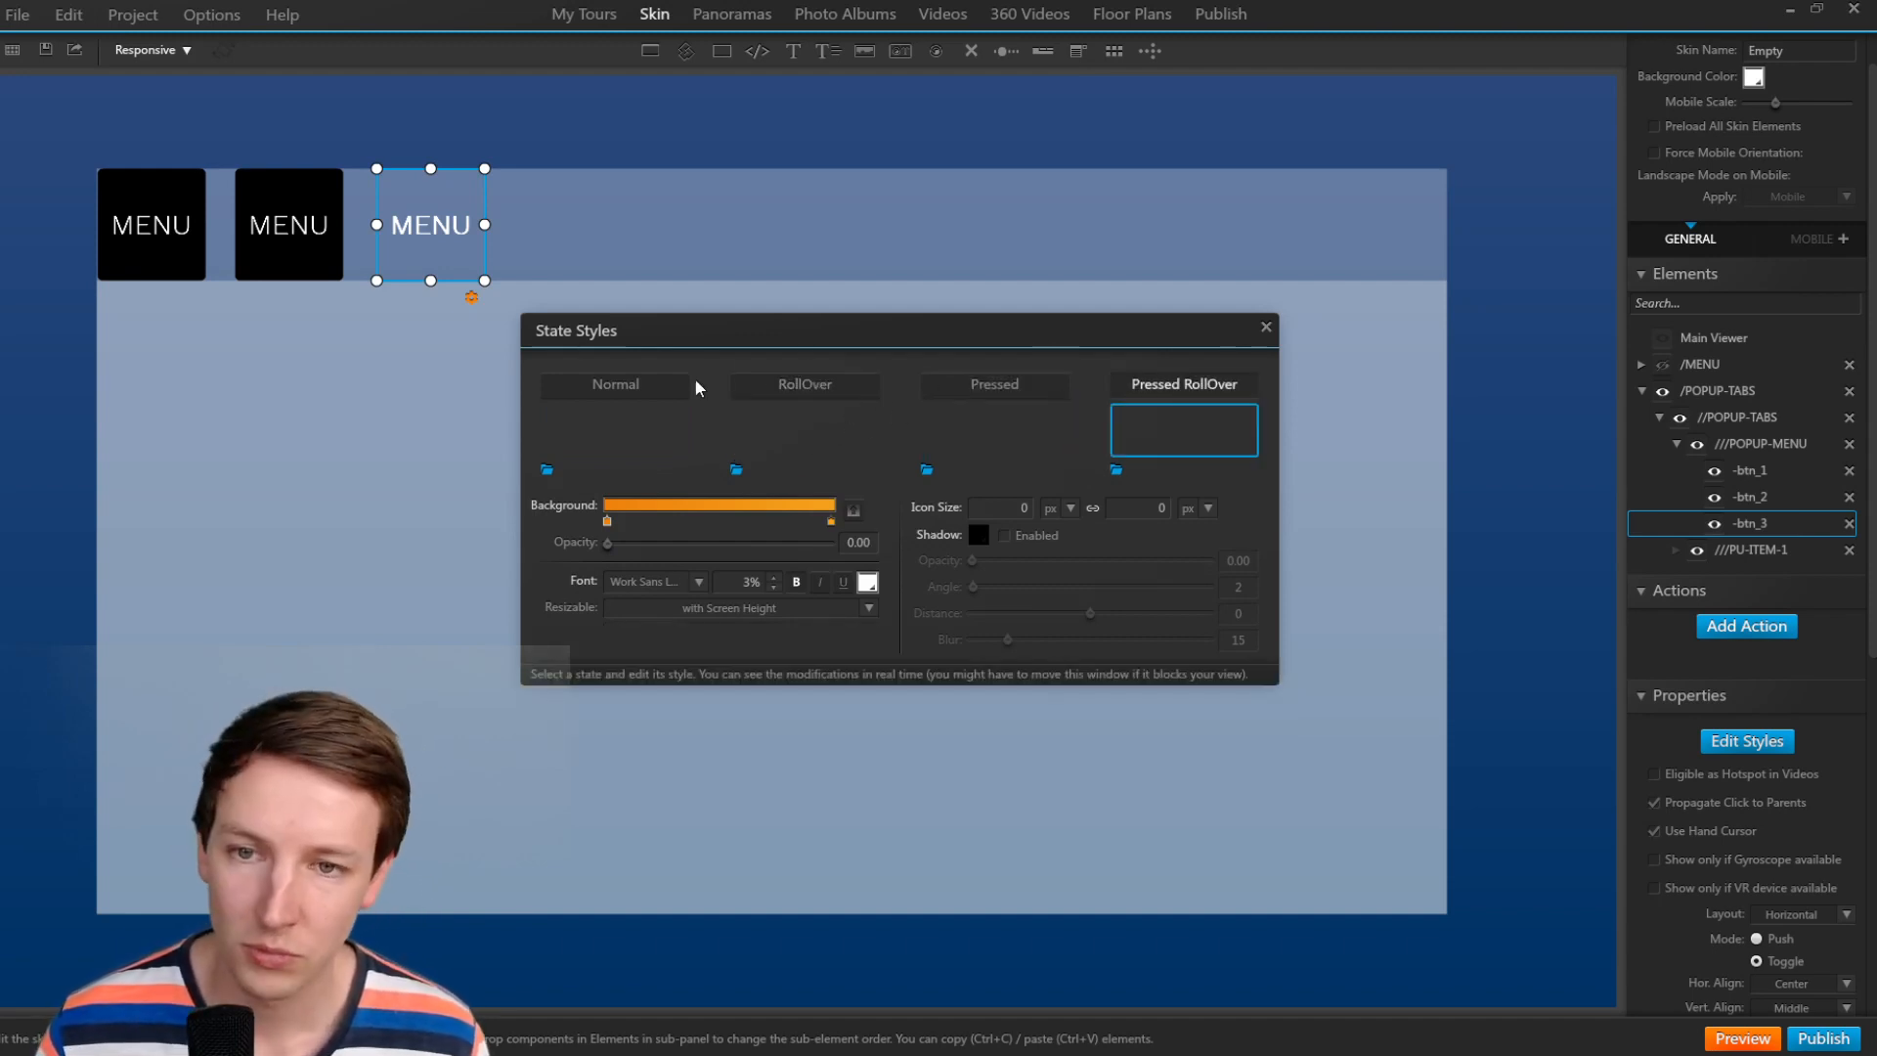
{"action": "left_click", "coordinate": [767, 390]}
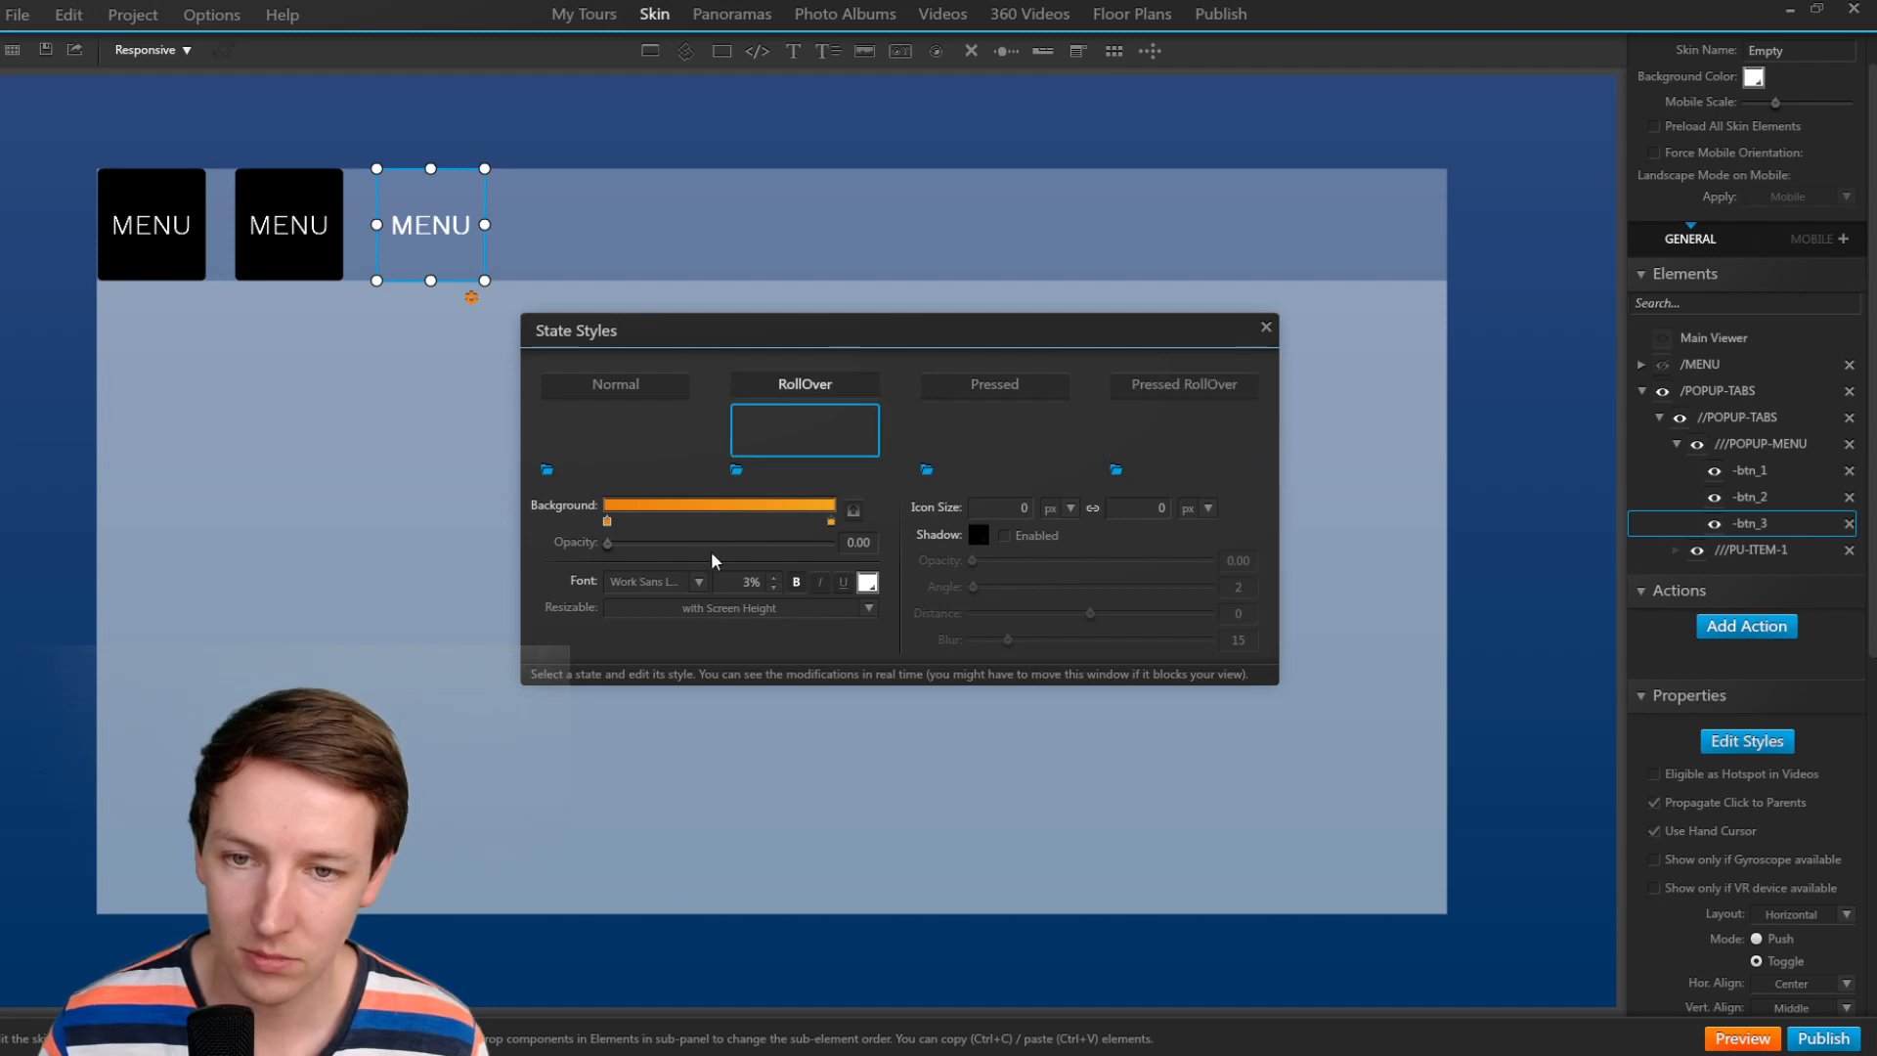
{"action": "left_click_drag", "start_coordinate": [831, 522], "coordinate": [597, 530]}
{"action": "left_click", "coordinate": [608, 523]}
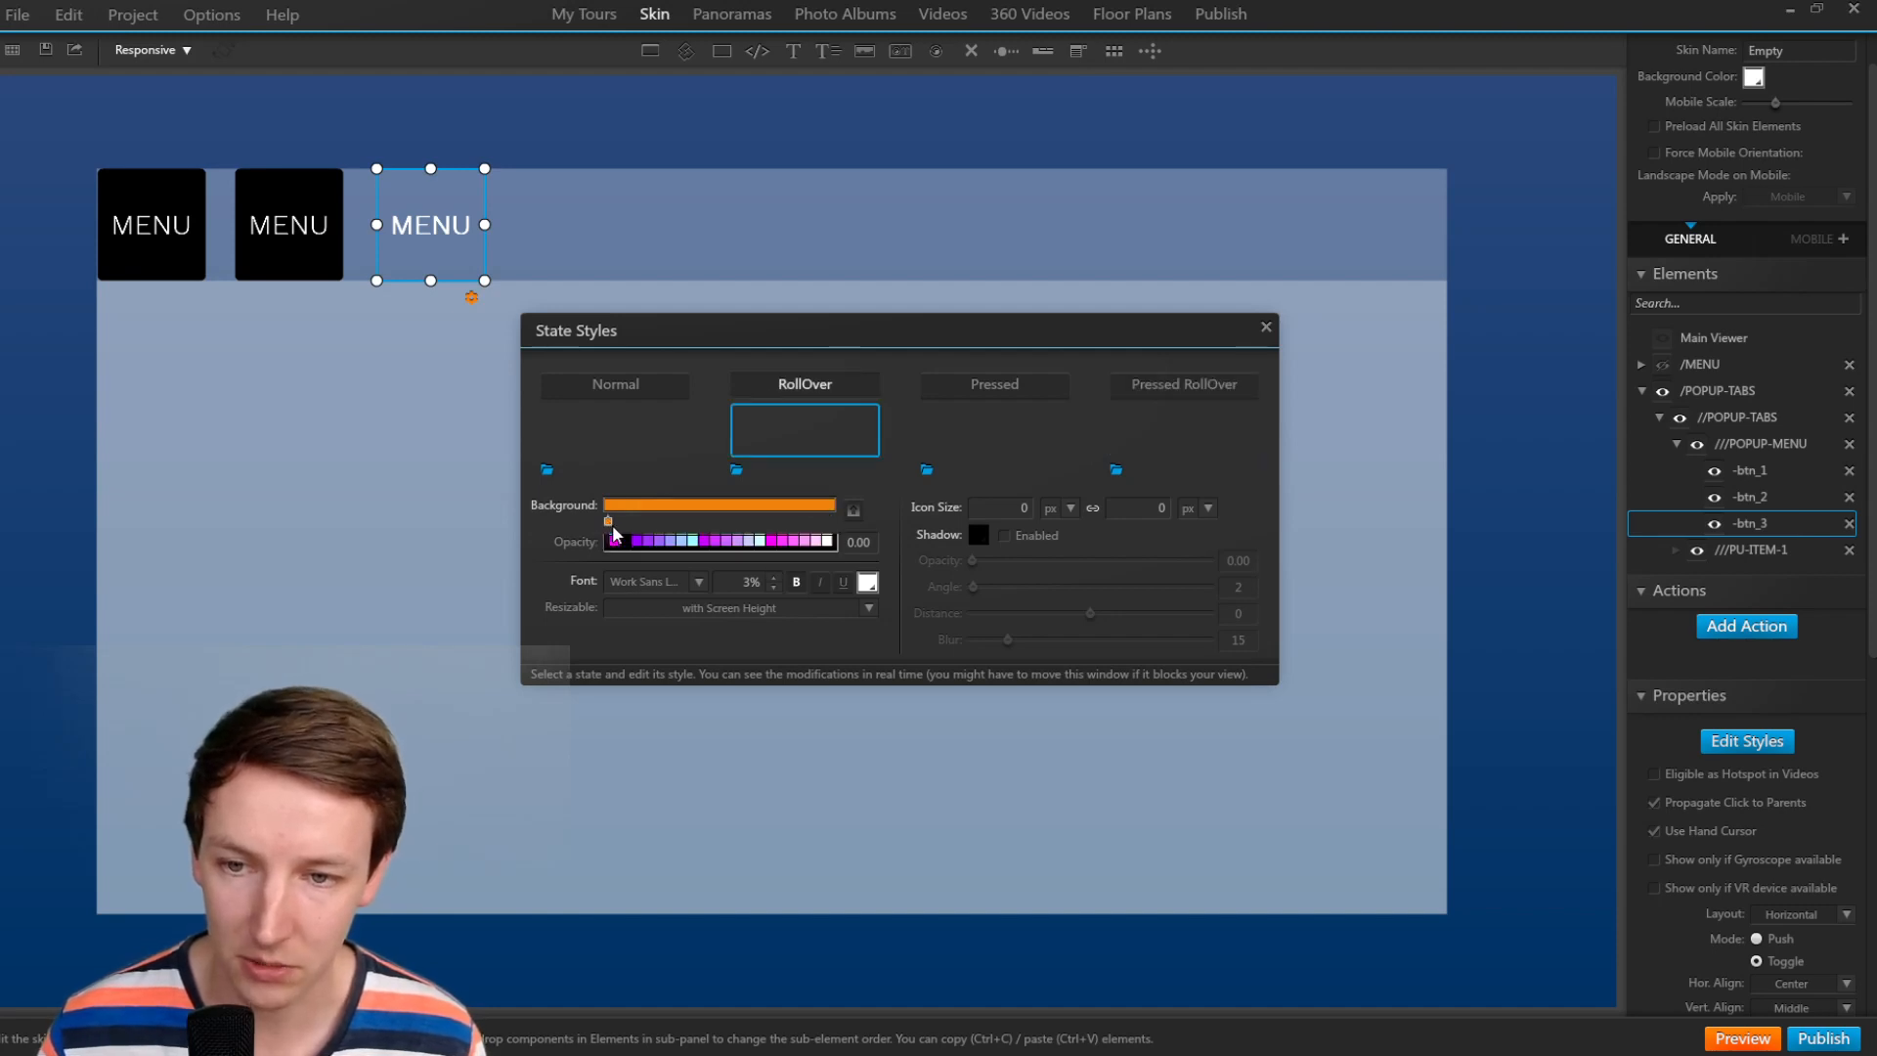
{"action": "left_click", "coordinate": [616, 565]}
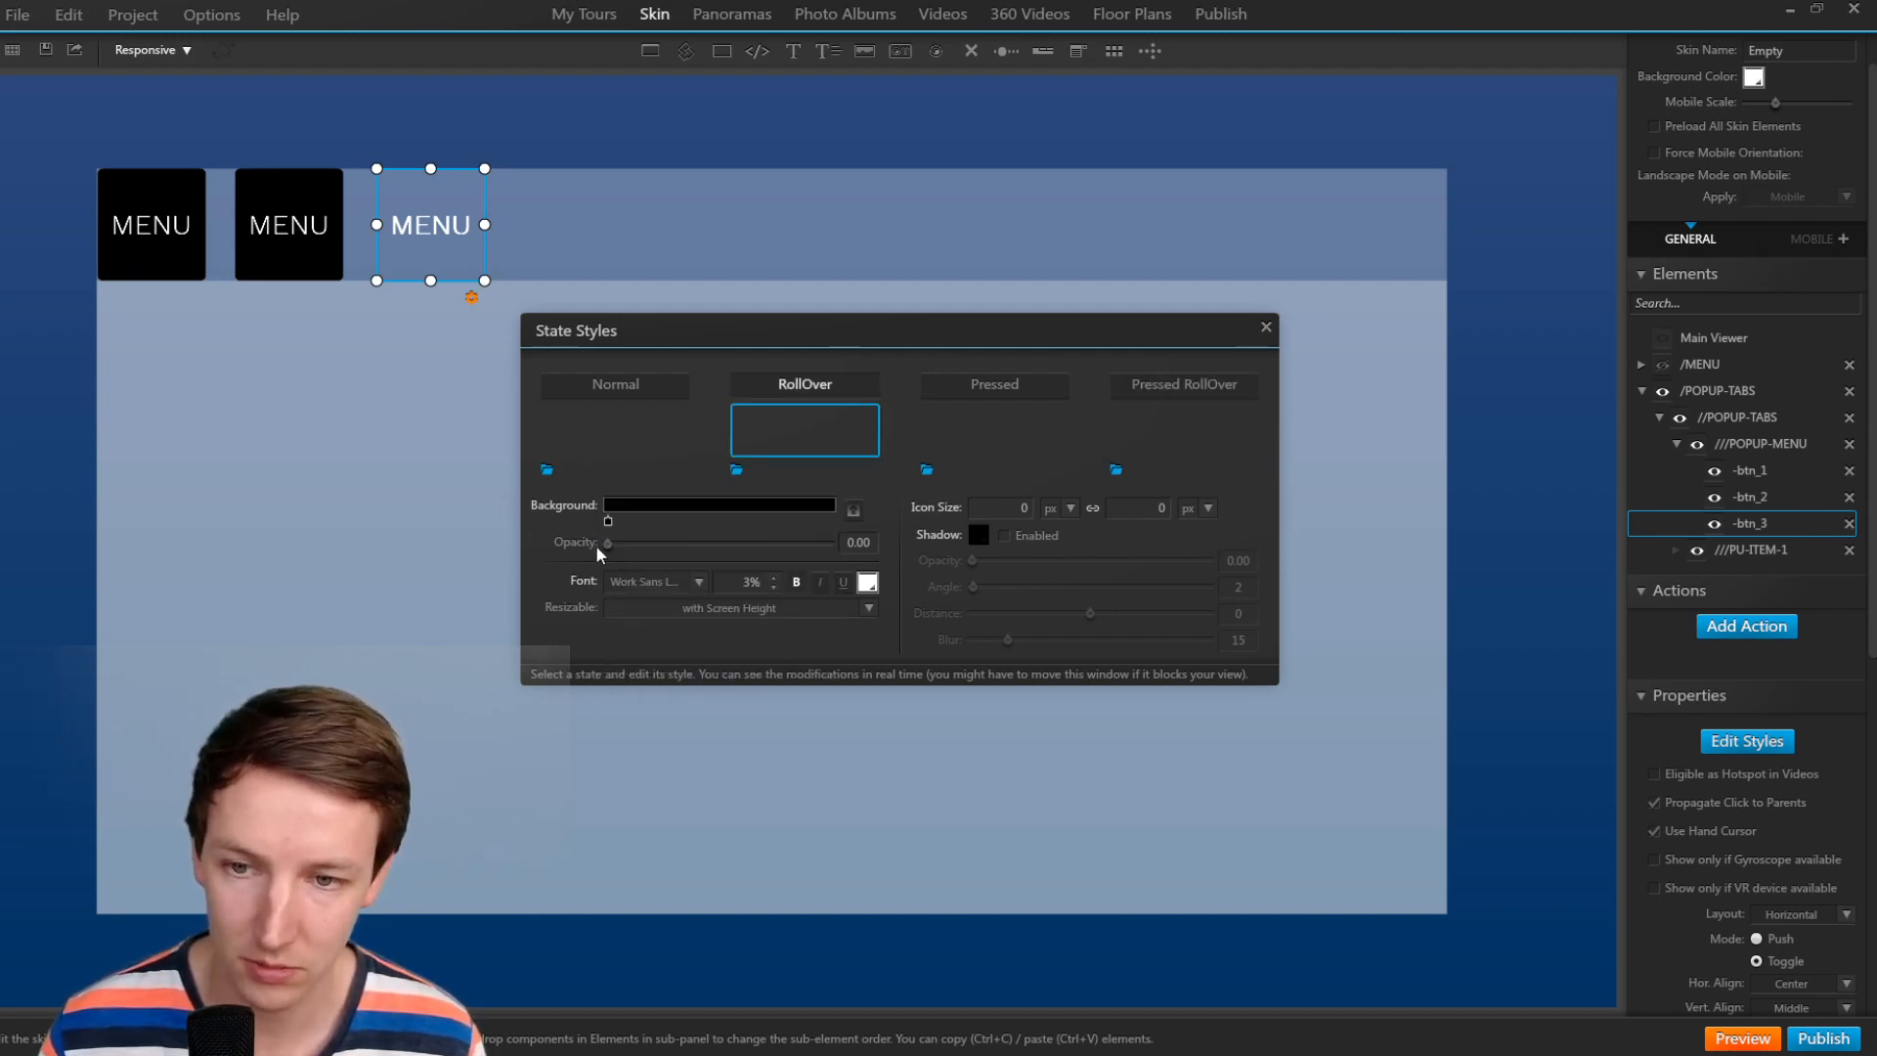
{"action": "left_click", "coordinate": [979, 411]}
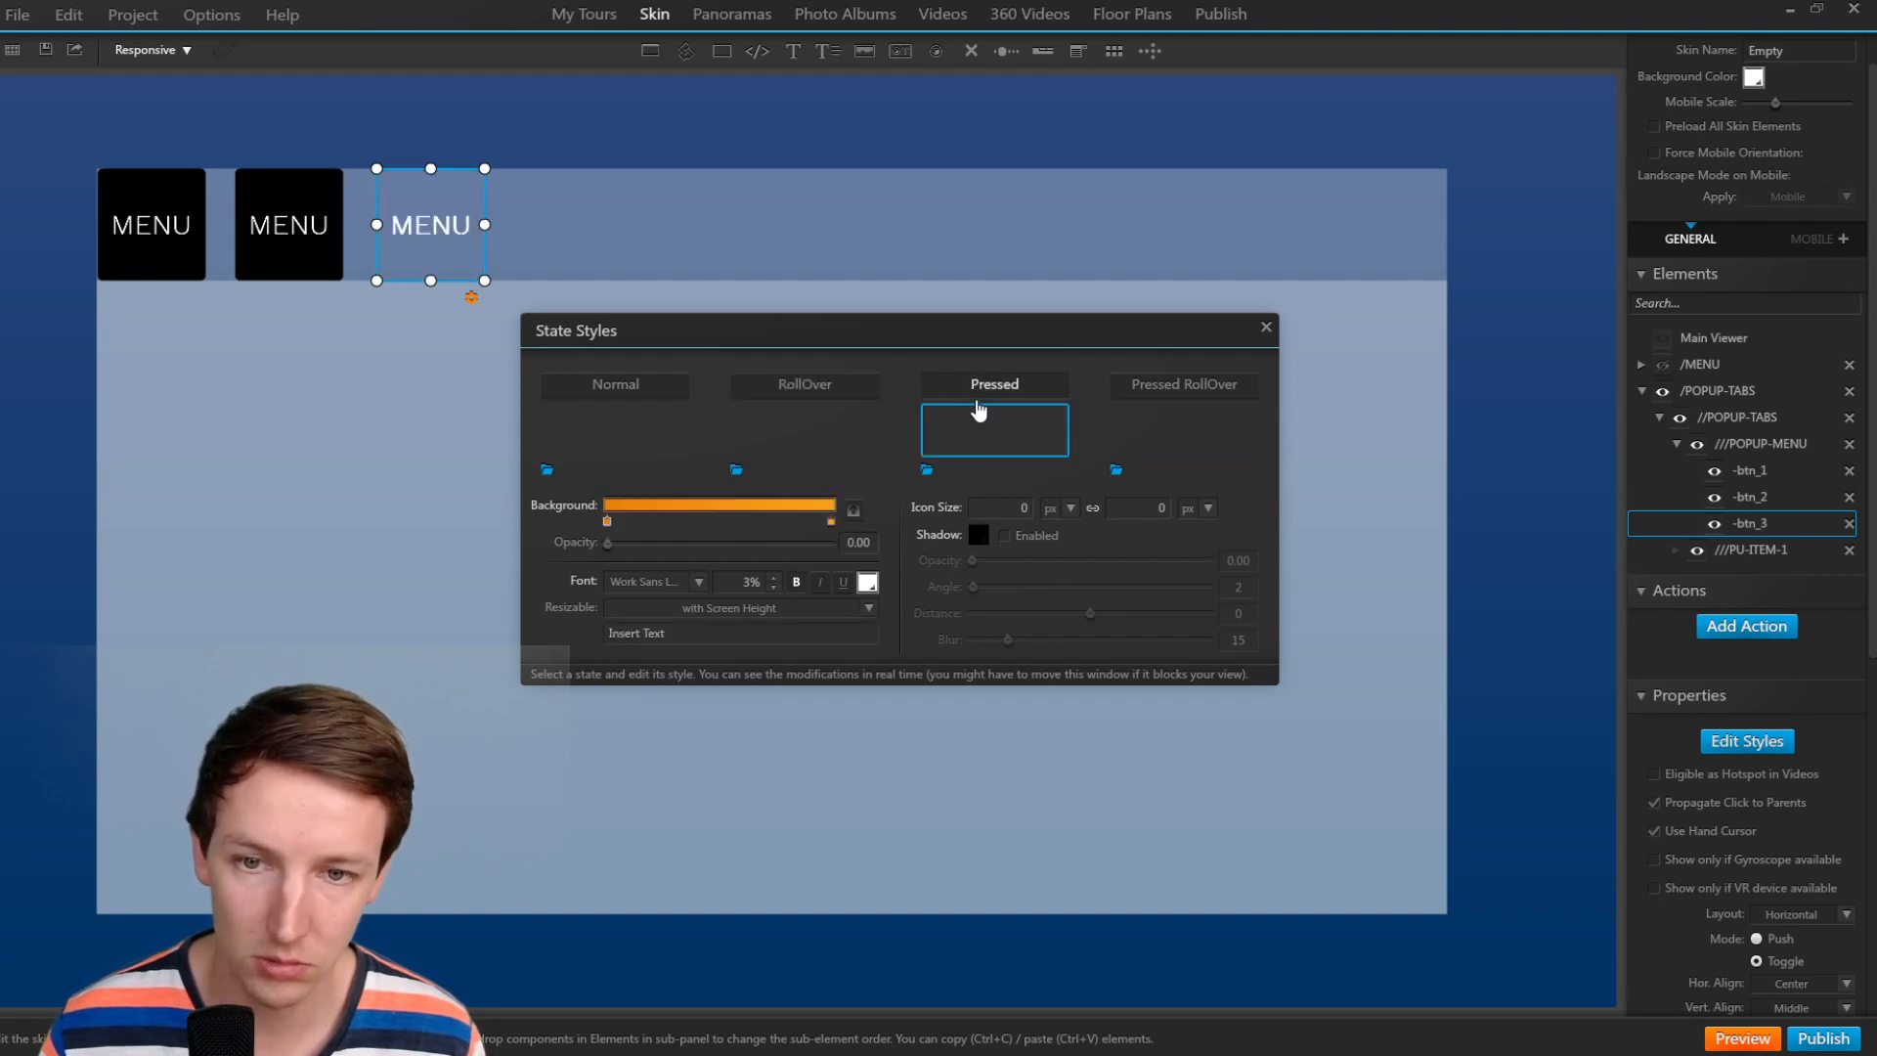
Replace the orange gradient of -btn_1's RollOver state with a solid black background at 1.00 opacity.
{"action": "left_click", "coordinate": [194, 231]}
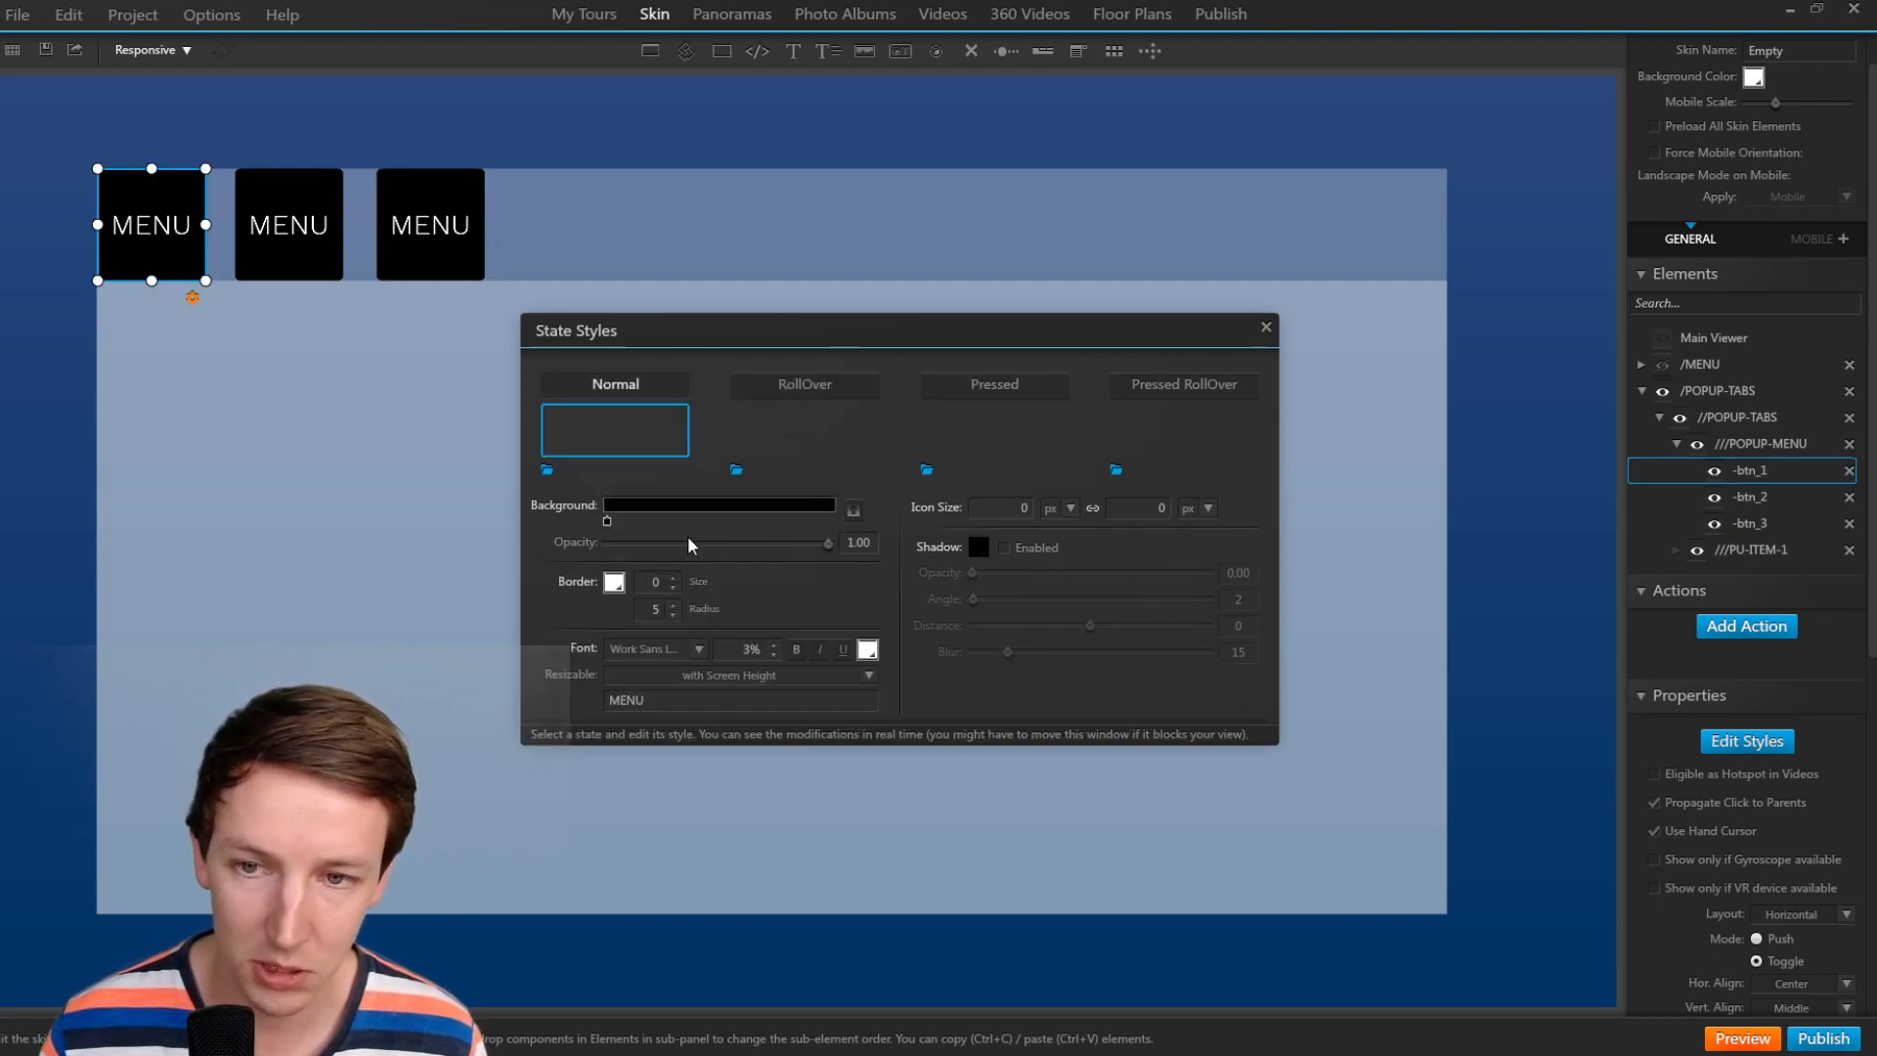
{"action": "left_click", "coordinate": [788, 403]}
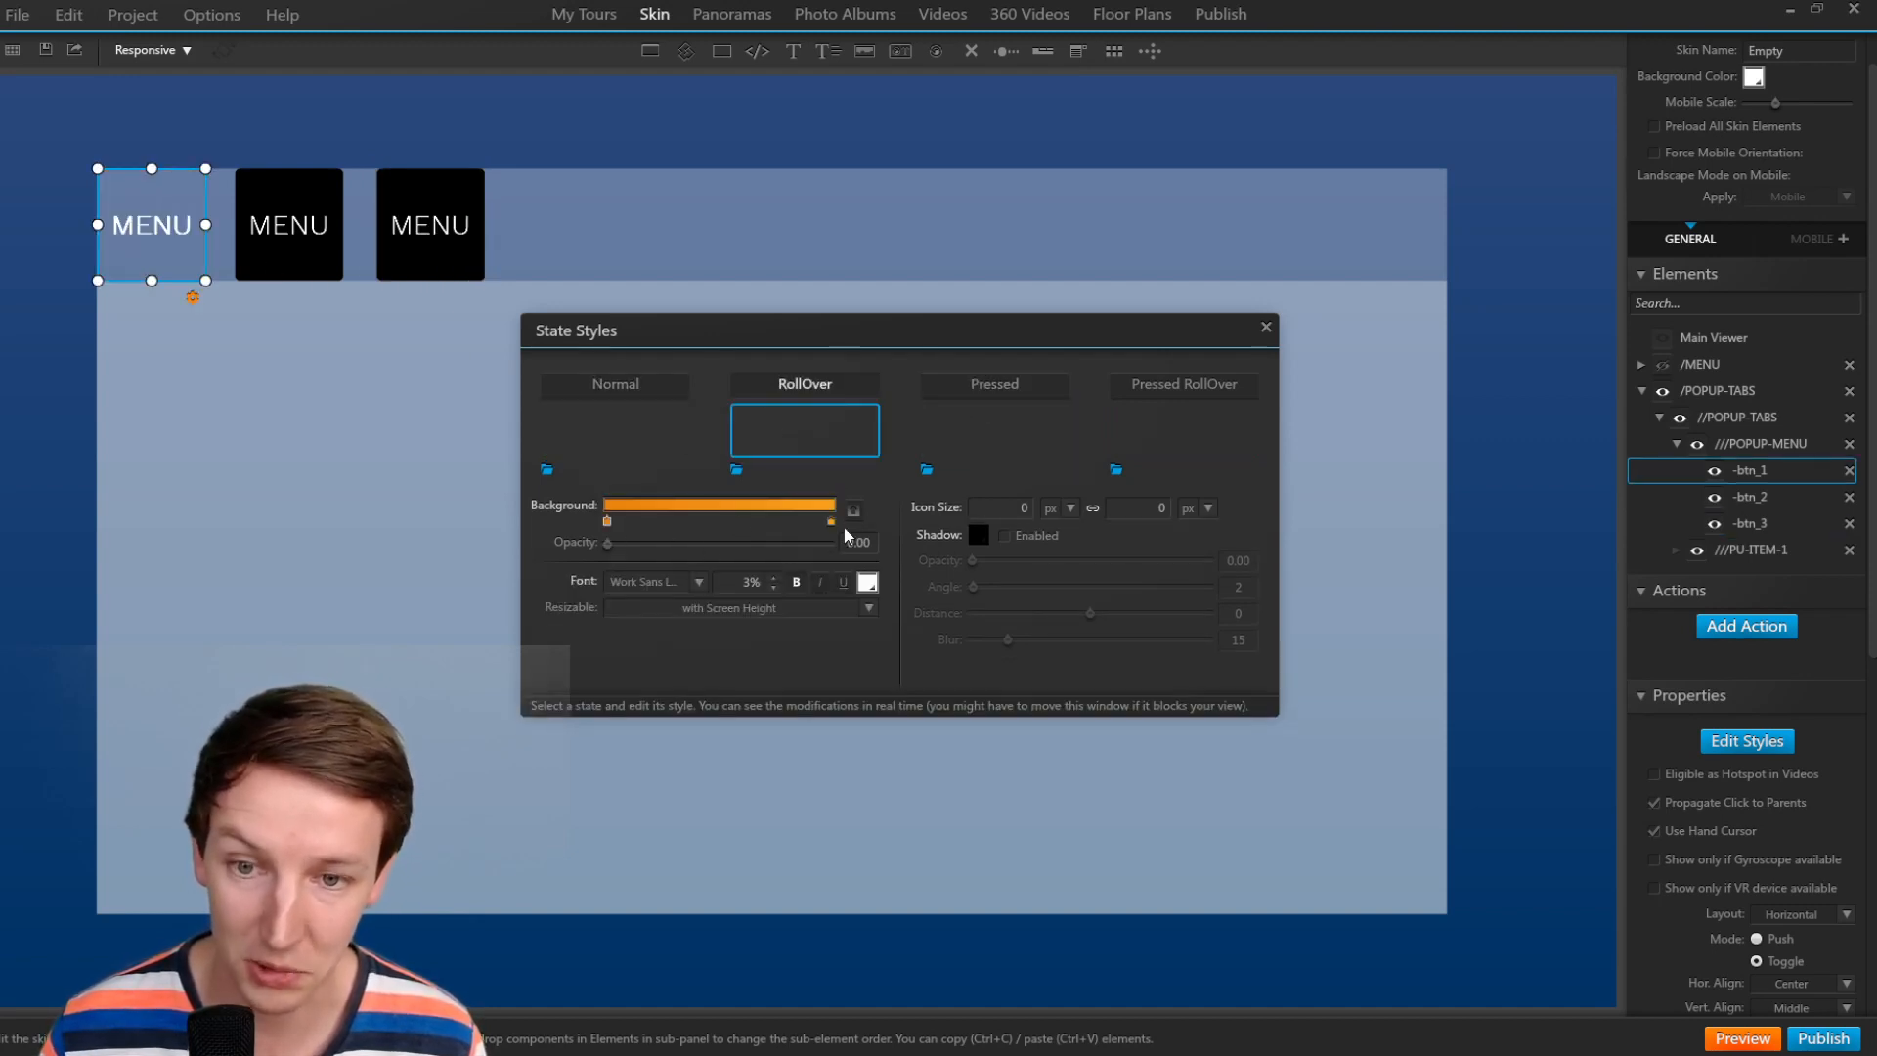
{"action": "left_click_drag", "start_coordinate": [830, 522], "coordinate": [605, 533]}
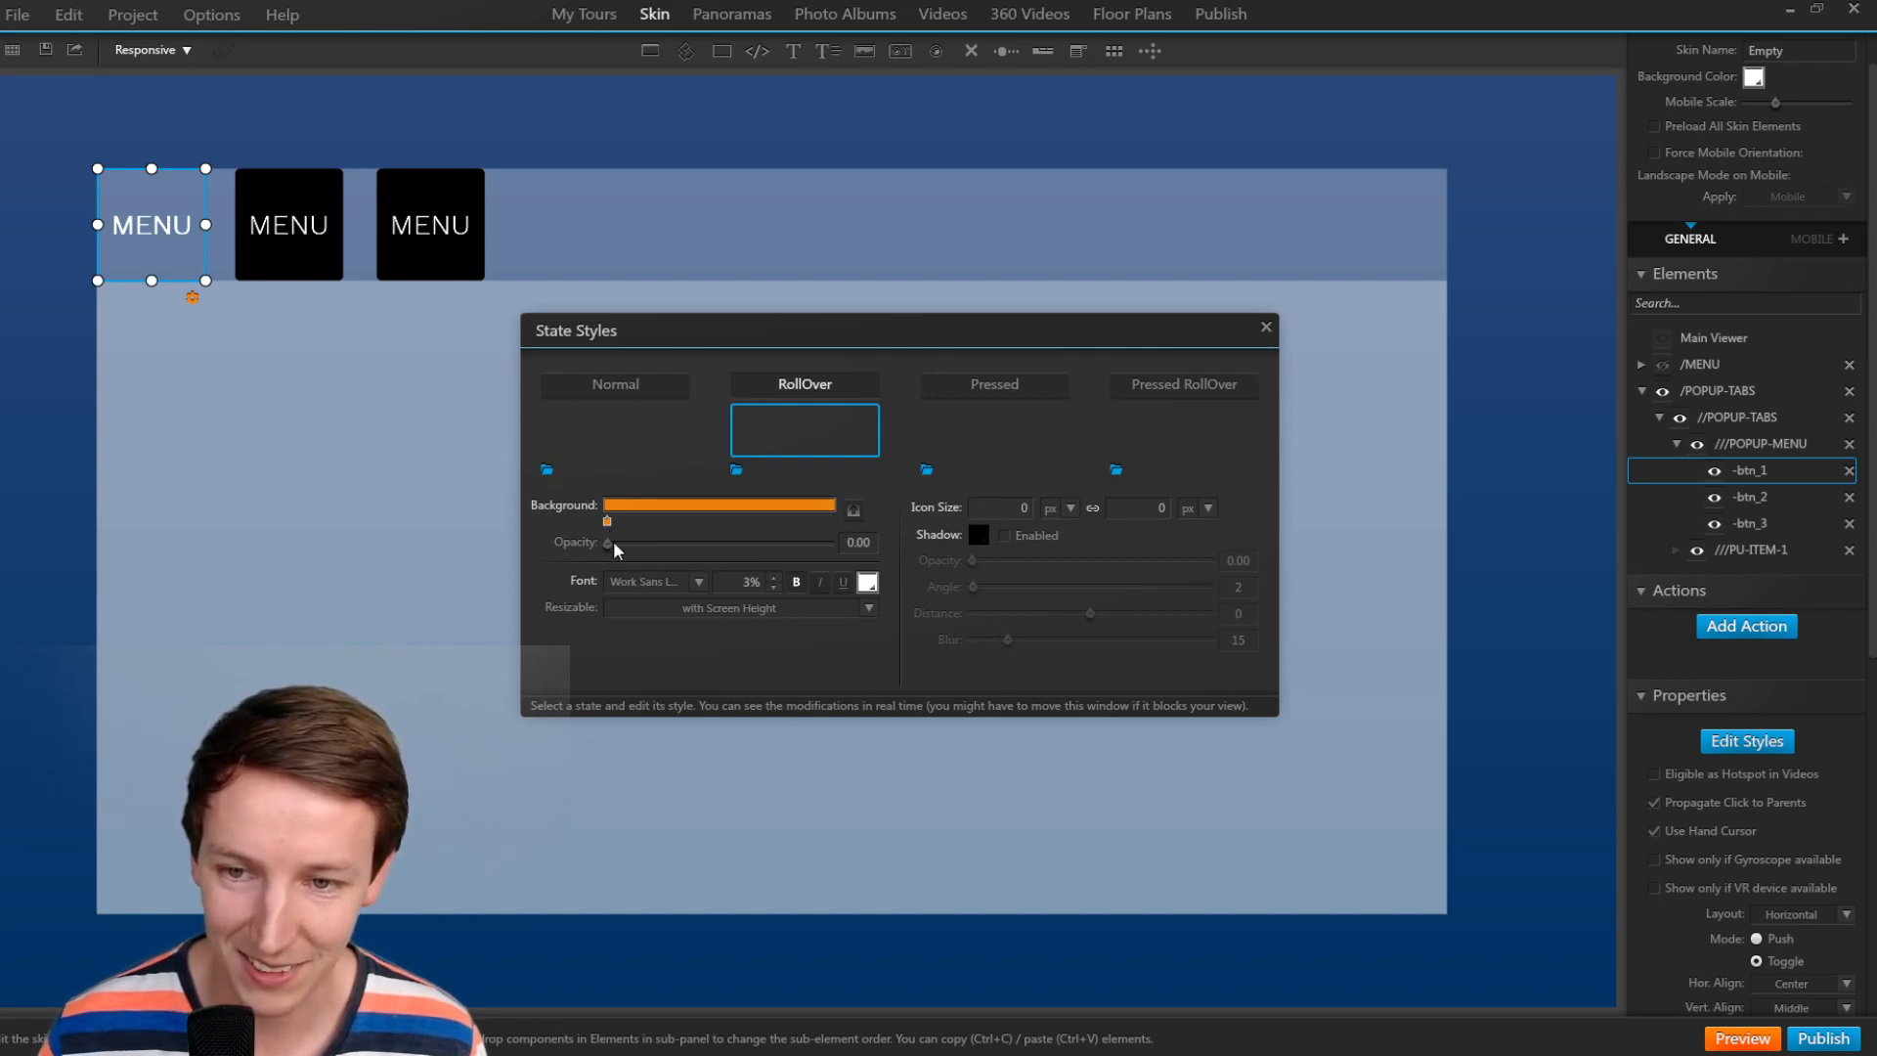
{"action": "double_click", "coordinate": [607, 521]}
{"action": "left_click", "coordinate": [615, 572]}
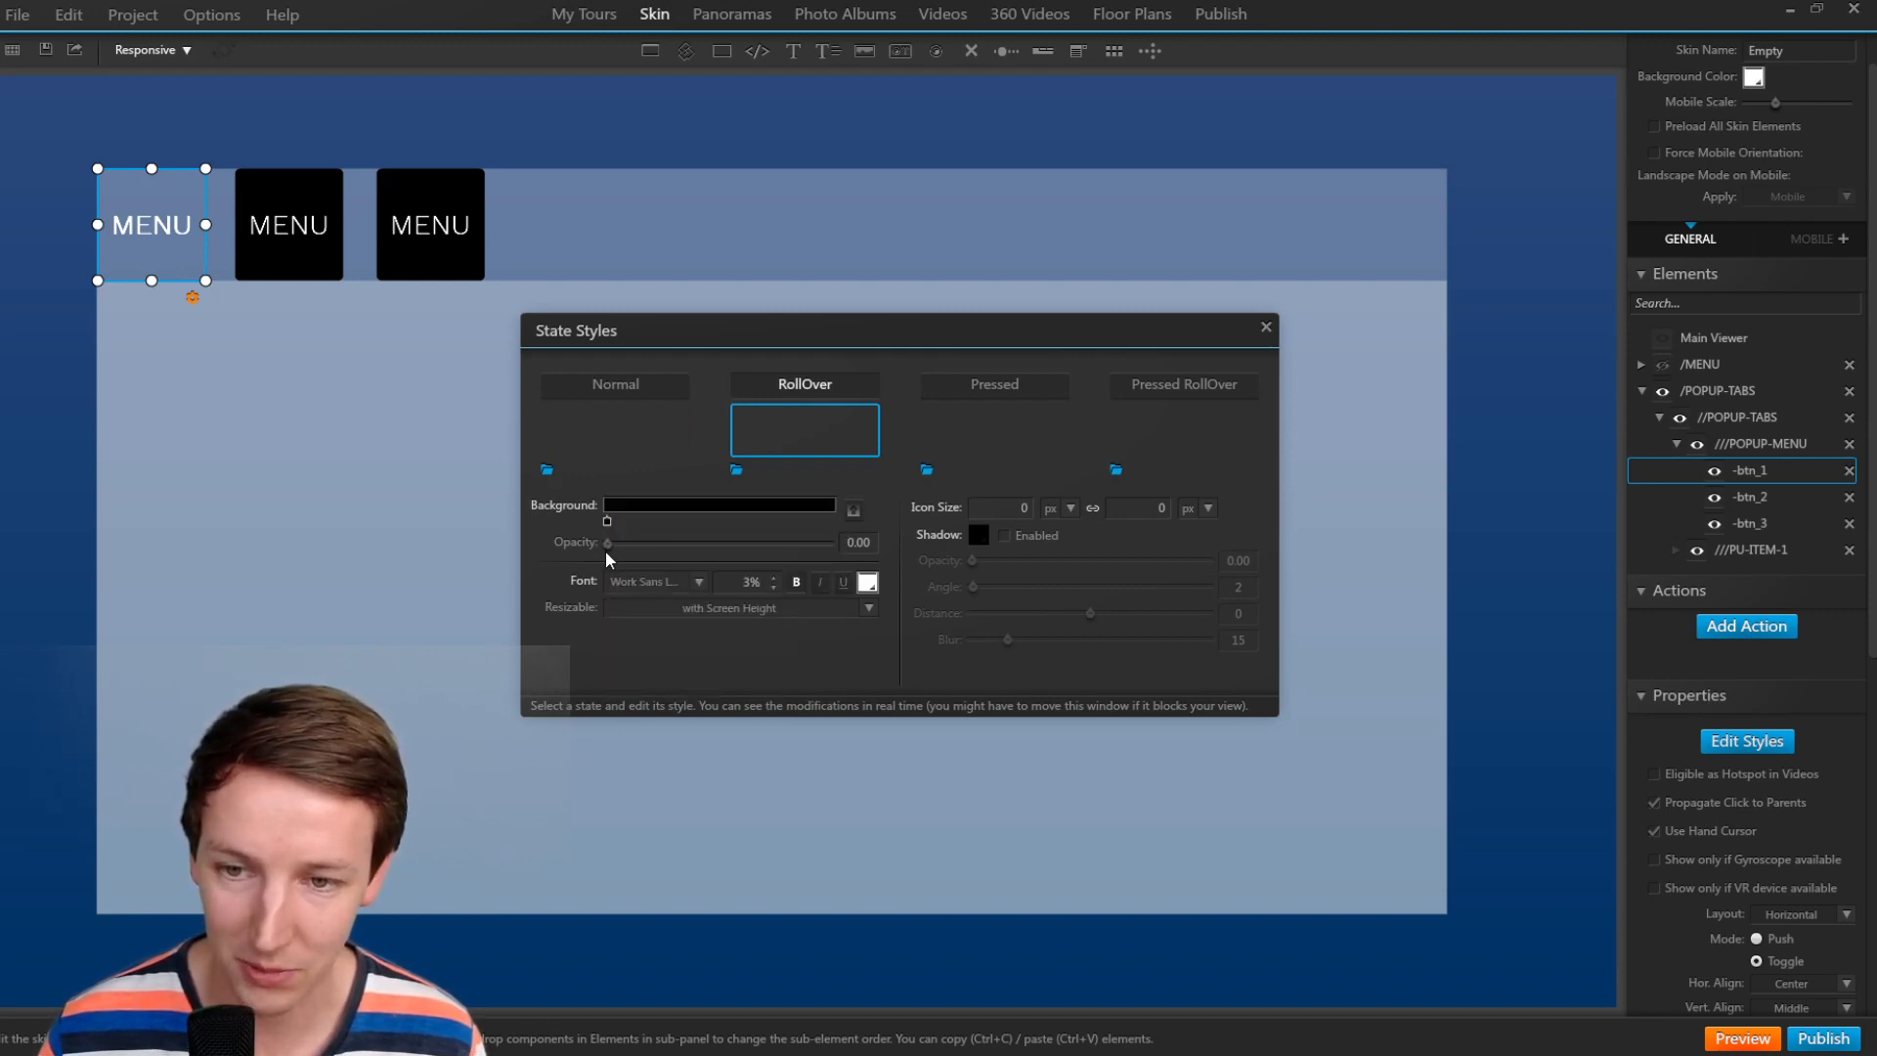
{"action": "left_click_drag", "start_coordinate": [607, 544], "coordinate": [831, 543]}
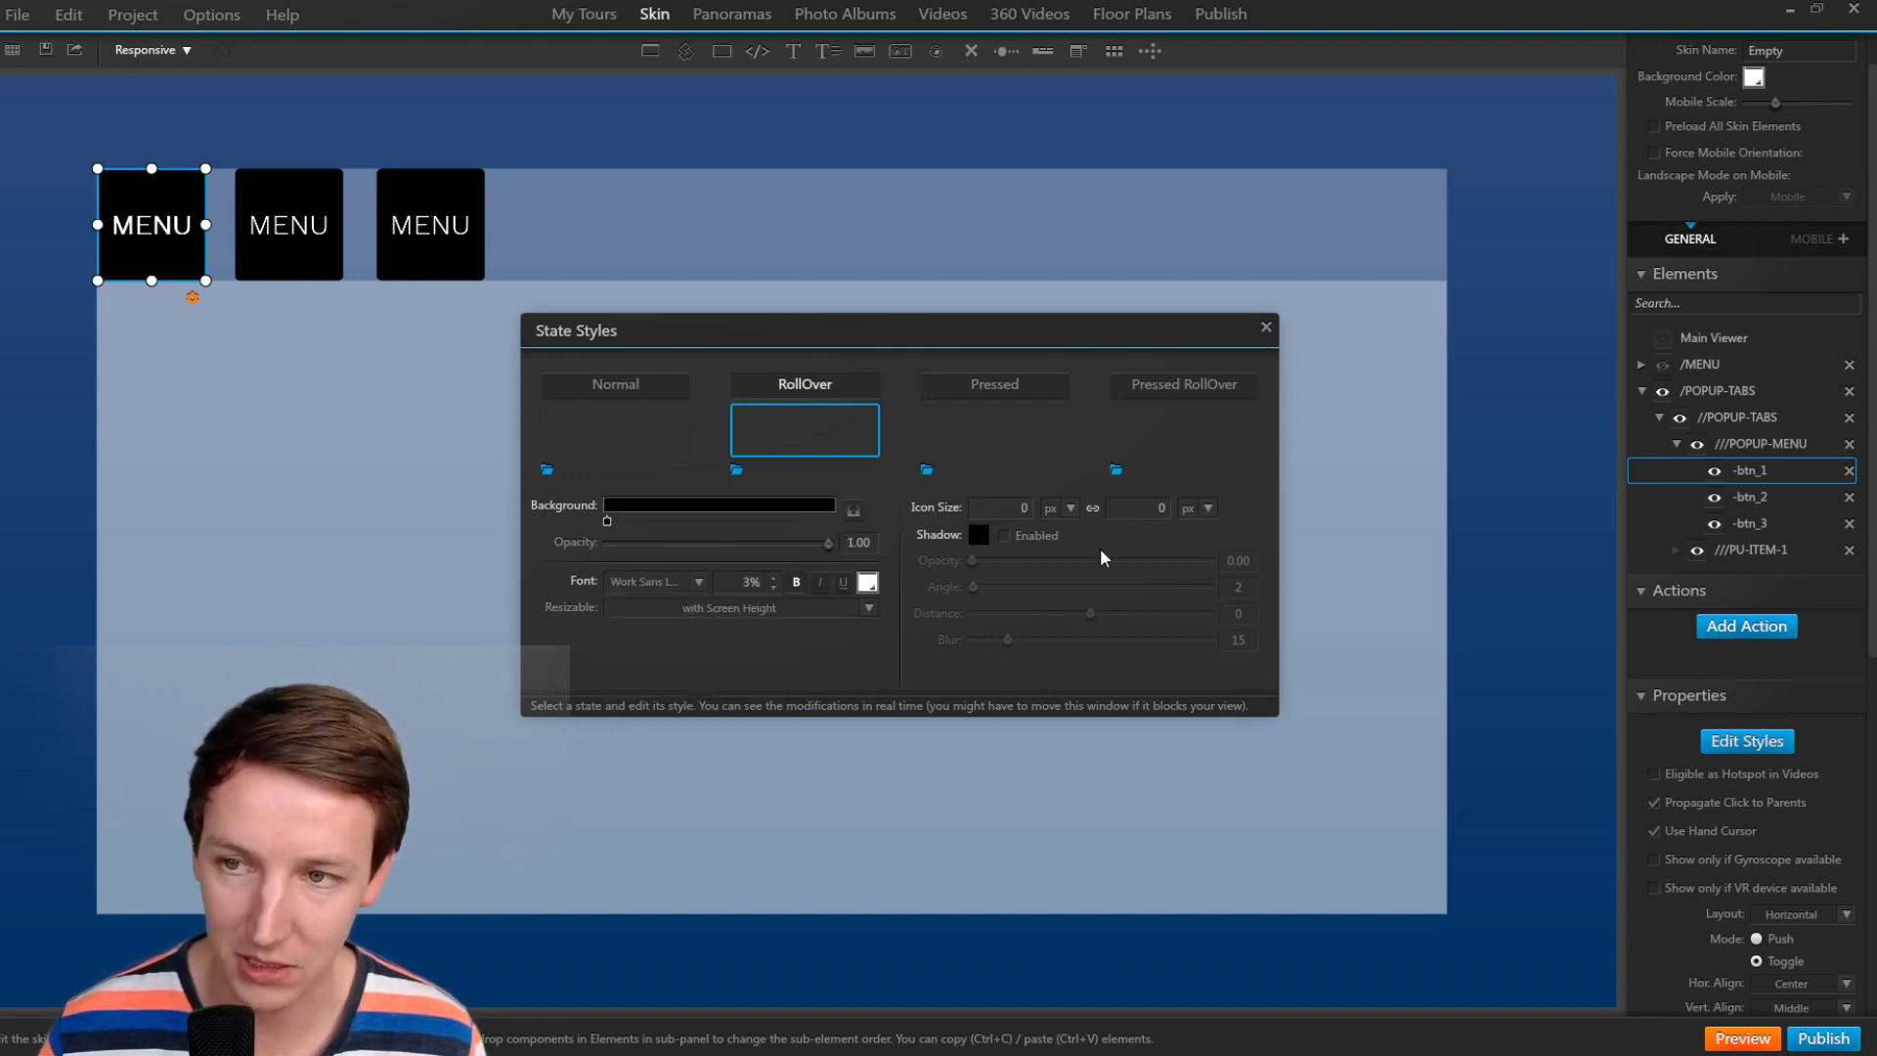
Replace the orange gradient of -btn_1's Pressed state with a solid black background at 1.00 opacity.
{"action": "left_click", "coordinate": [955, 407]}
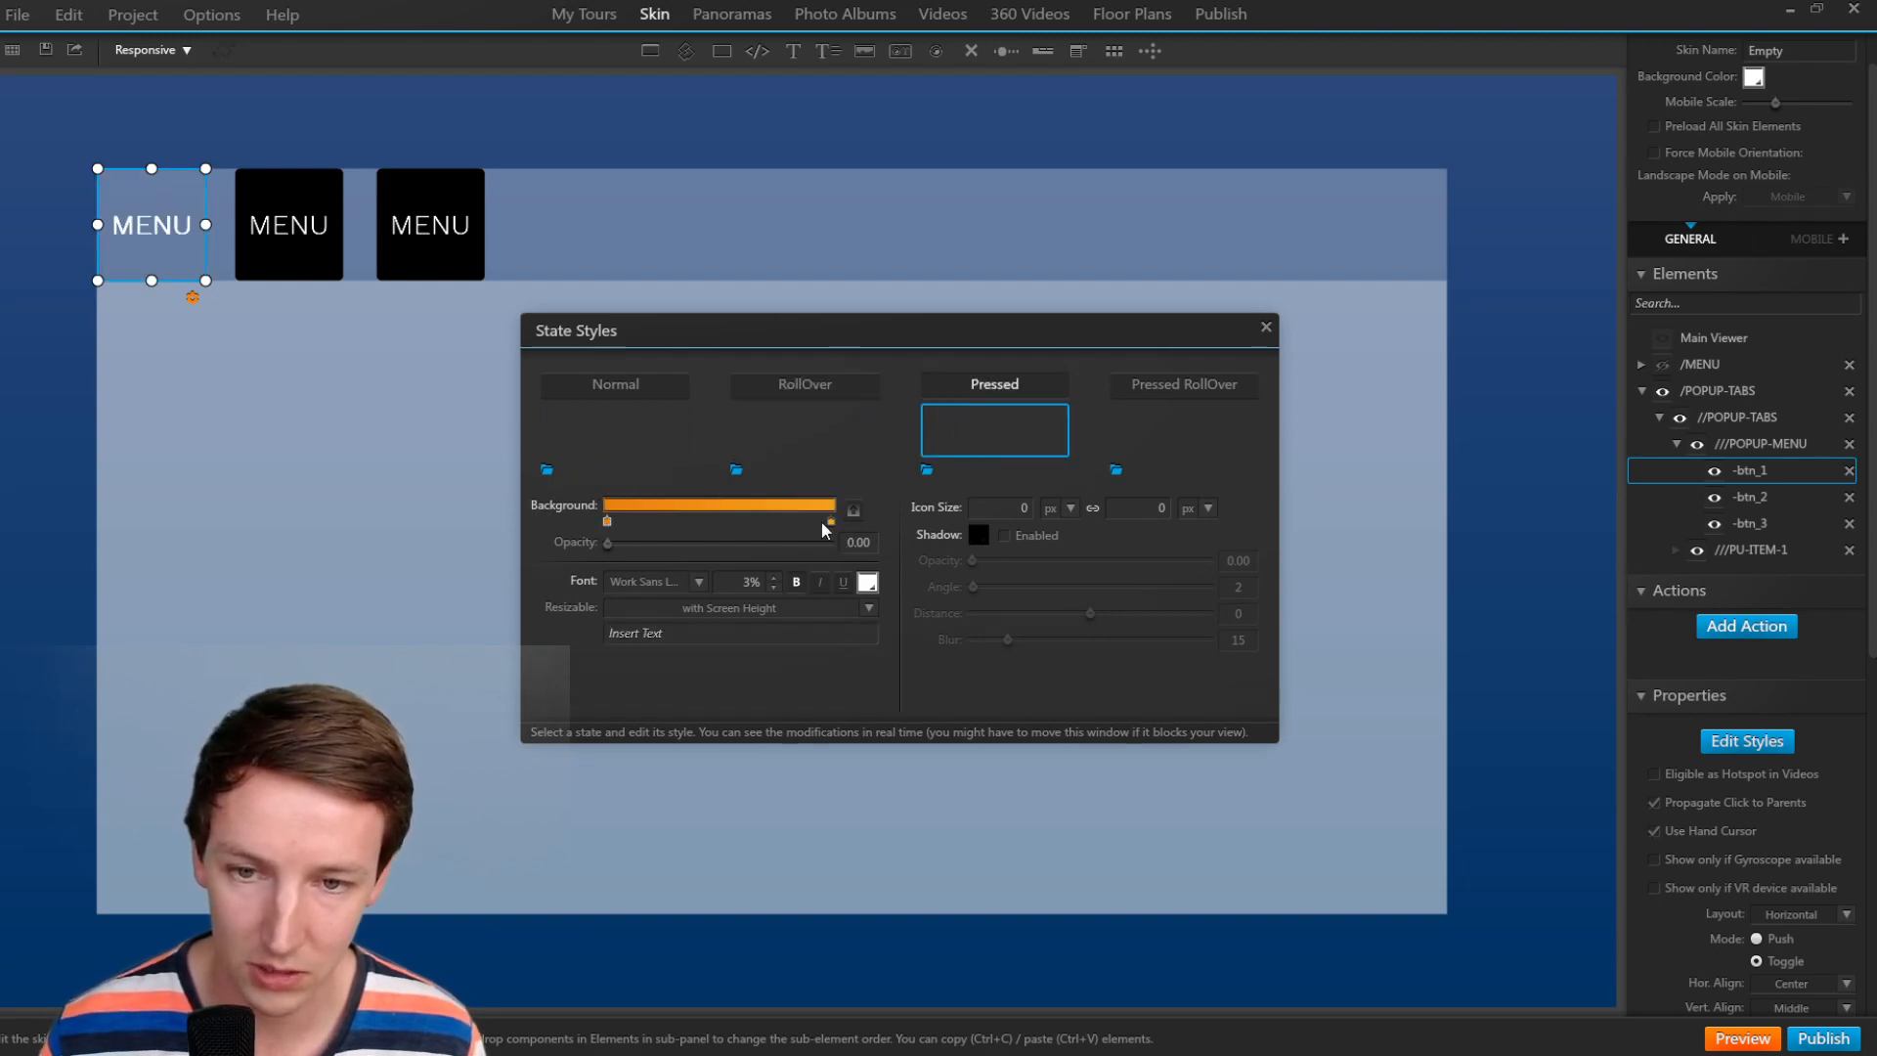
{"action": "left_click_drag", "start_coordinate": [829, 522], "coordinate": [823, 526]}
{"action": "left_click", "coordinate": [606, 522]}
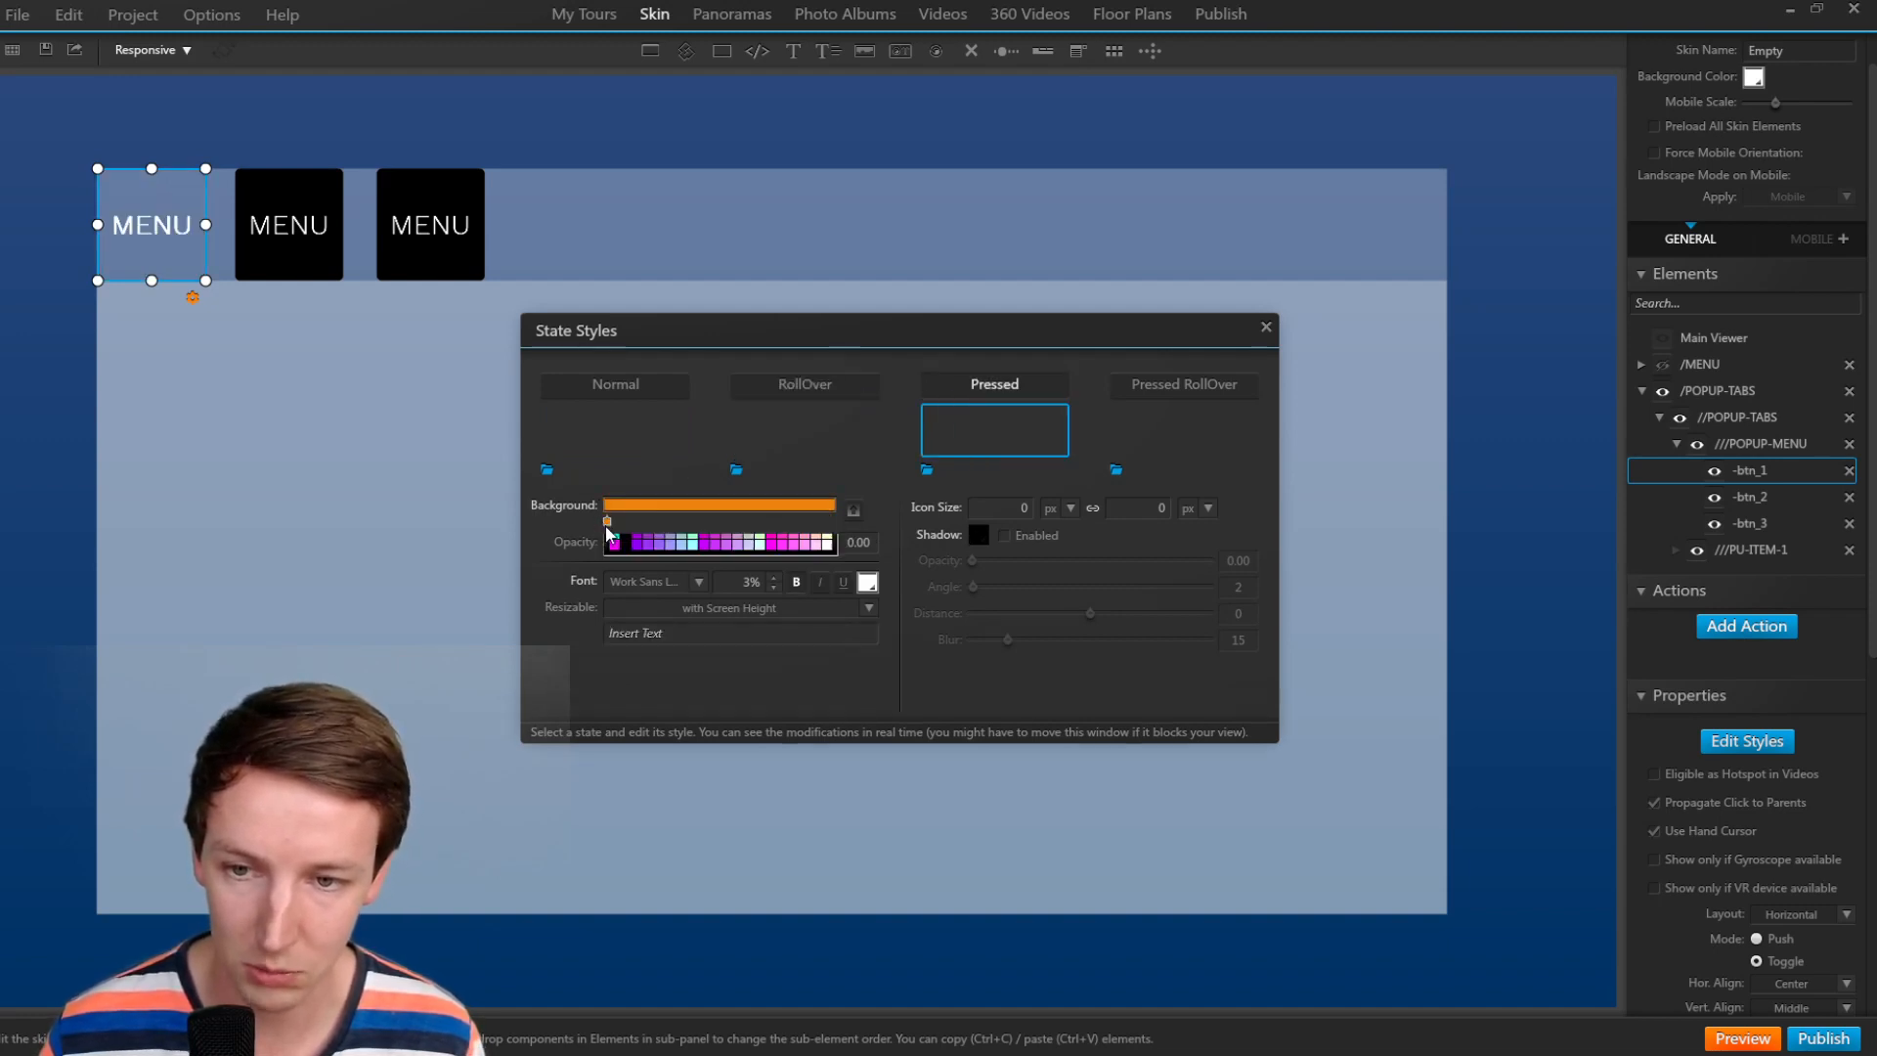
{"action": "left_click", "coordinate": [614, 567]}
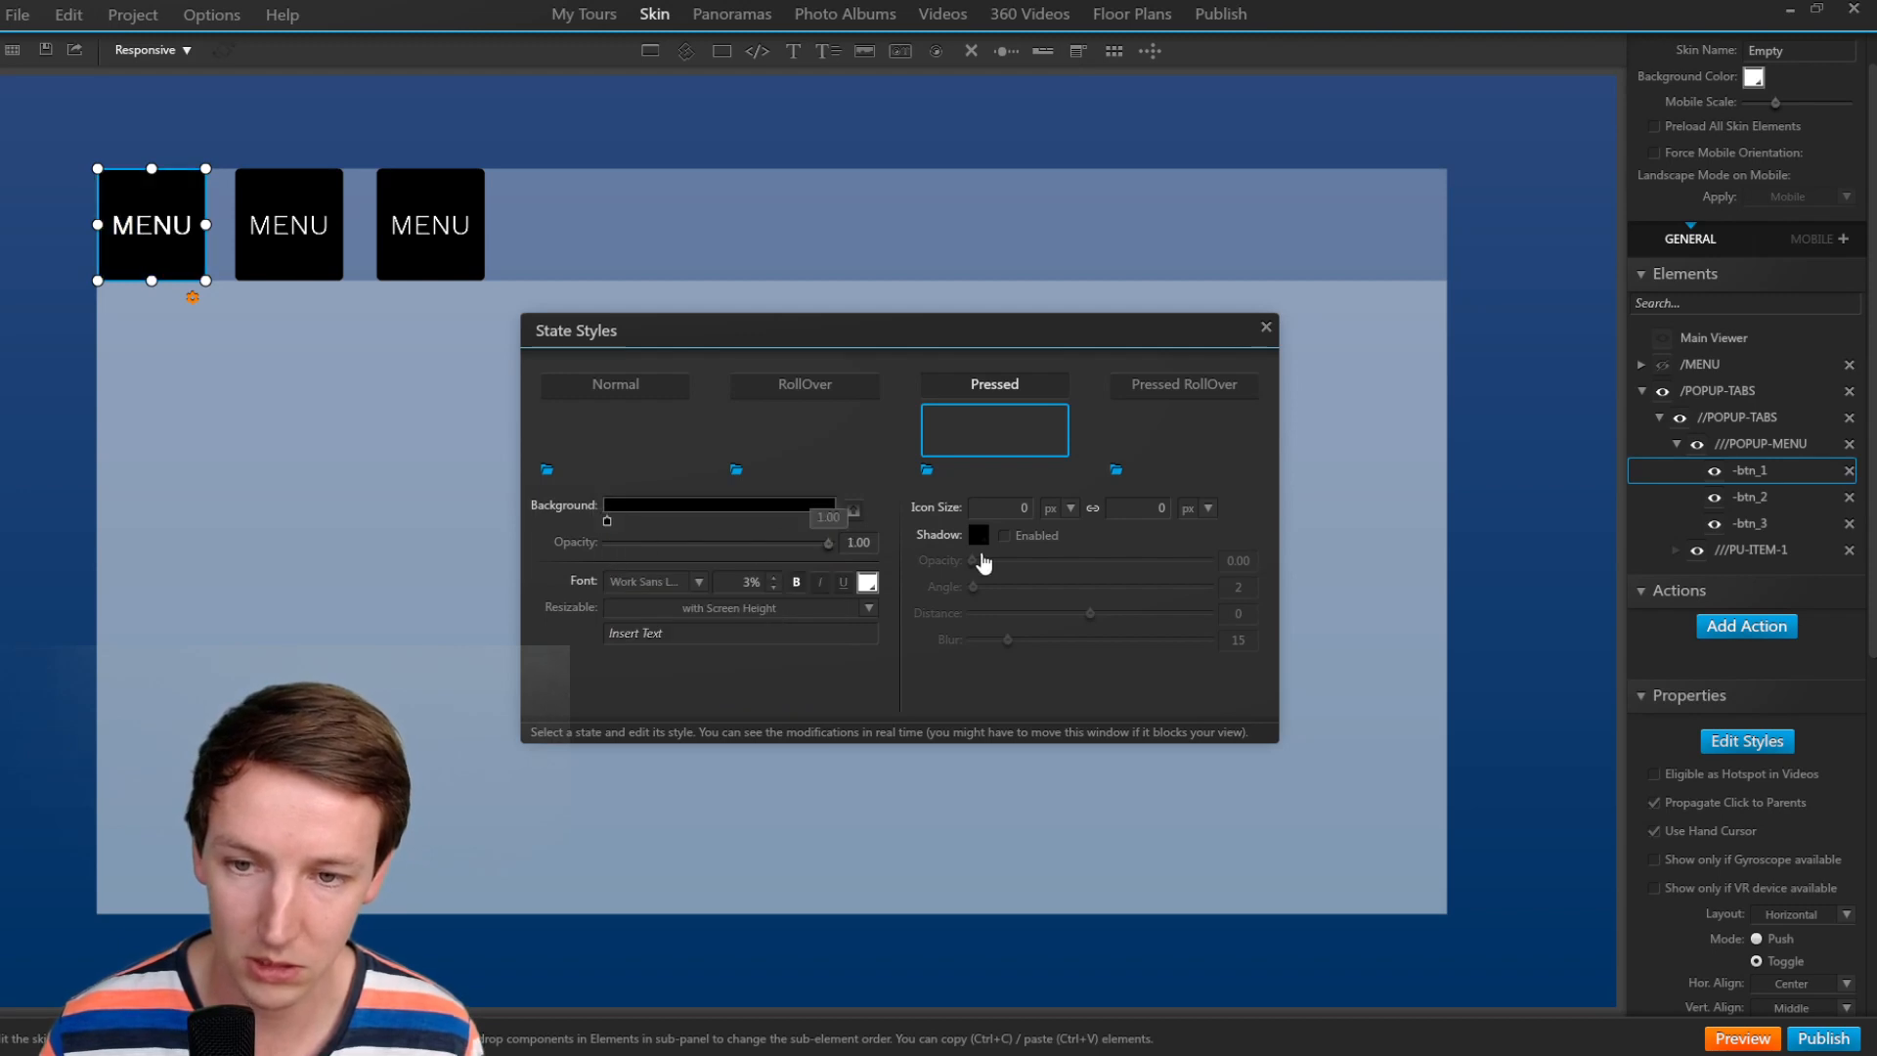
Reduce the Pressed RollOver background gradient of -btn_1 to a single black colour.
{"action": "left_click", "coordinate": [1152, 391]}
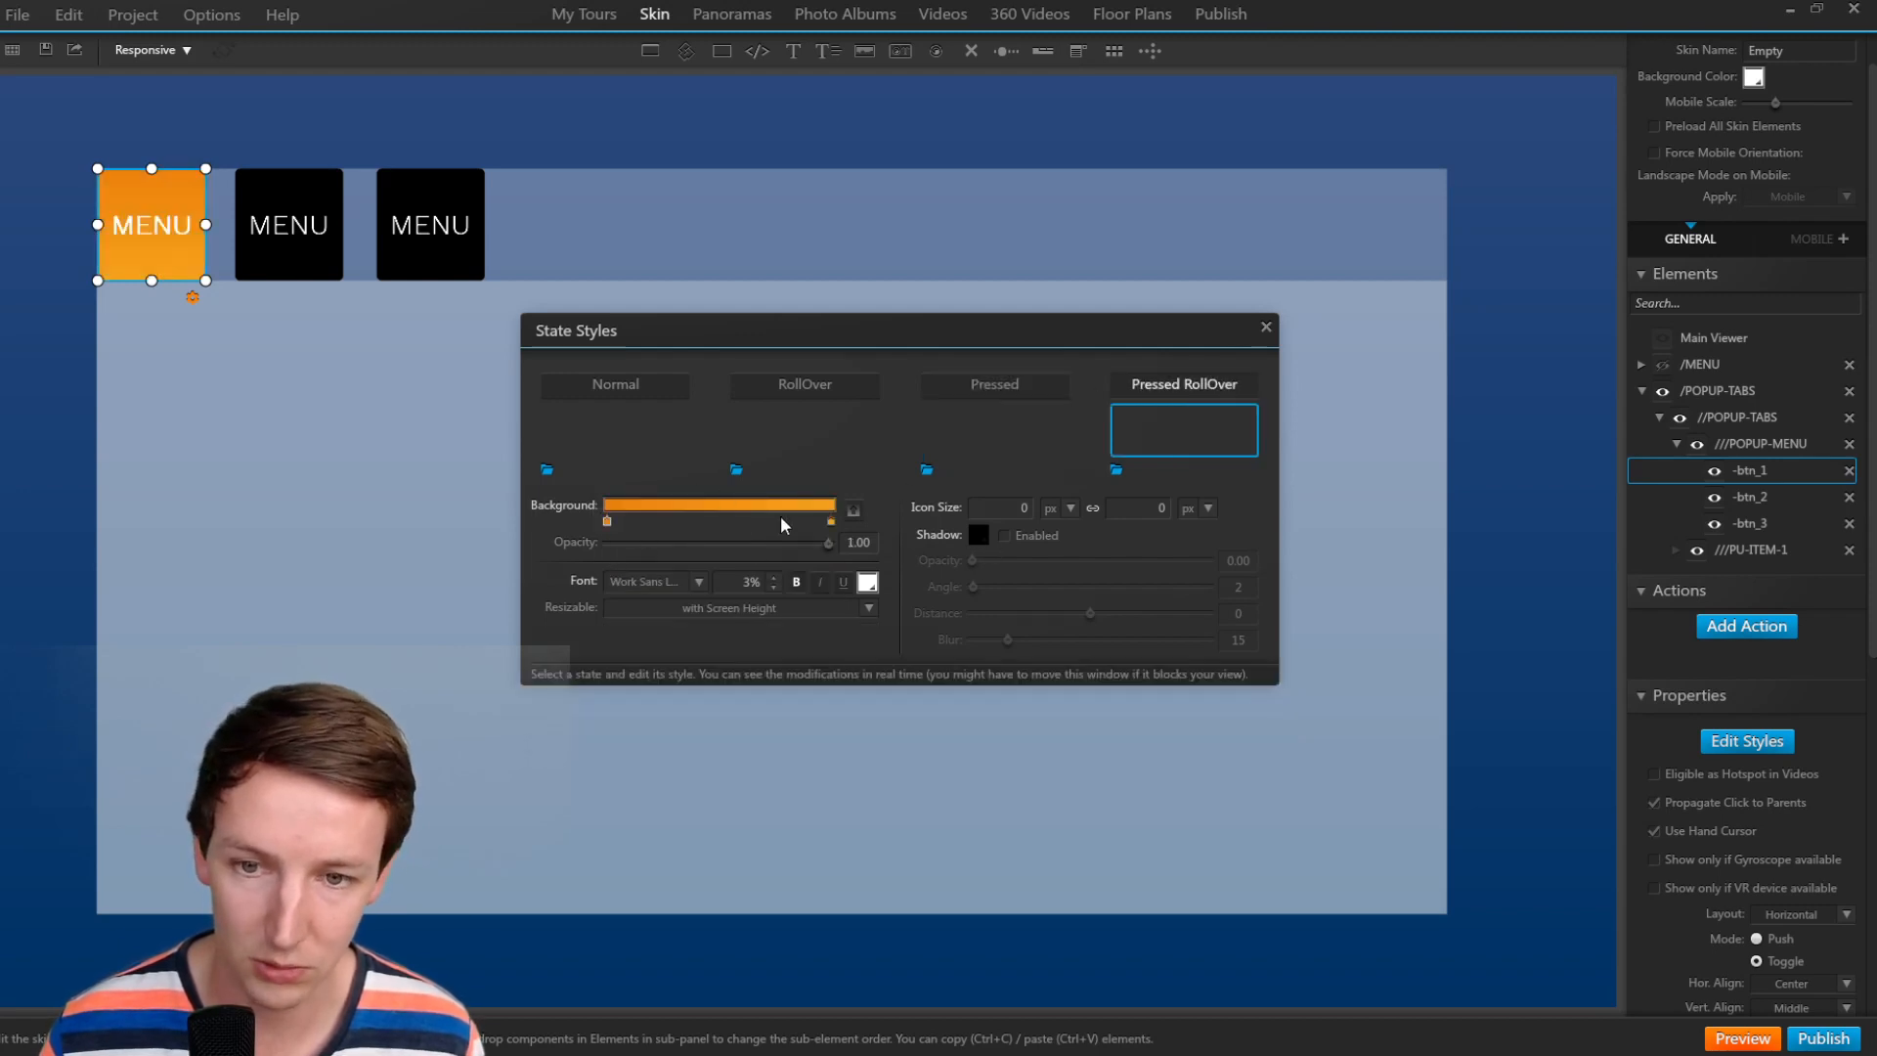
{"action": "left_click_drag", "start_coordinate": [831, 524], "coordinate": [635, 538]}
{"action": "left_click", "coordinate": [608, 522]}
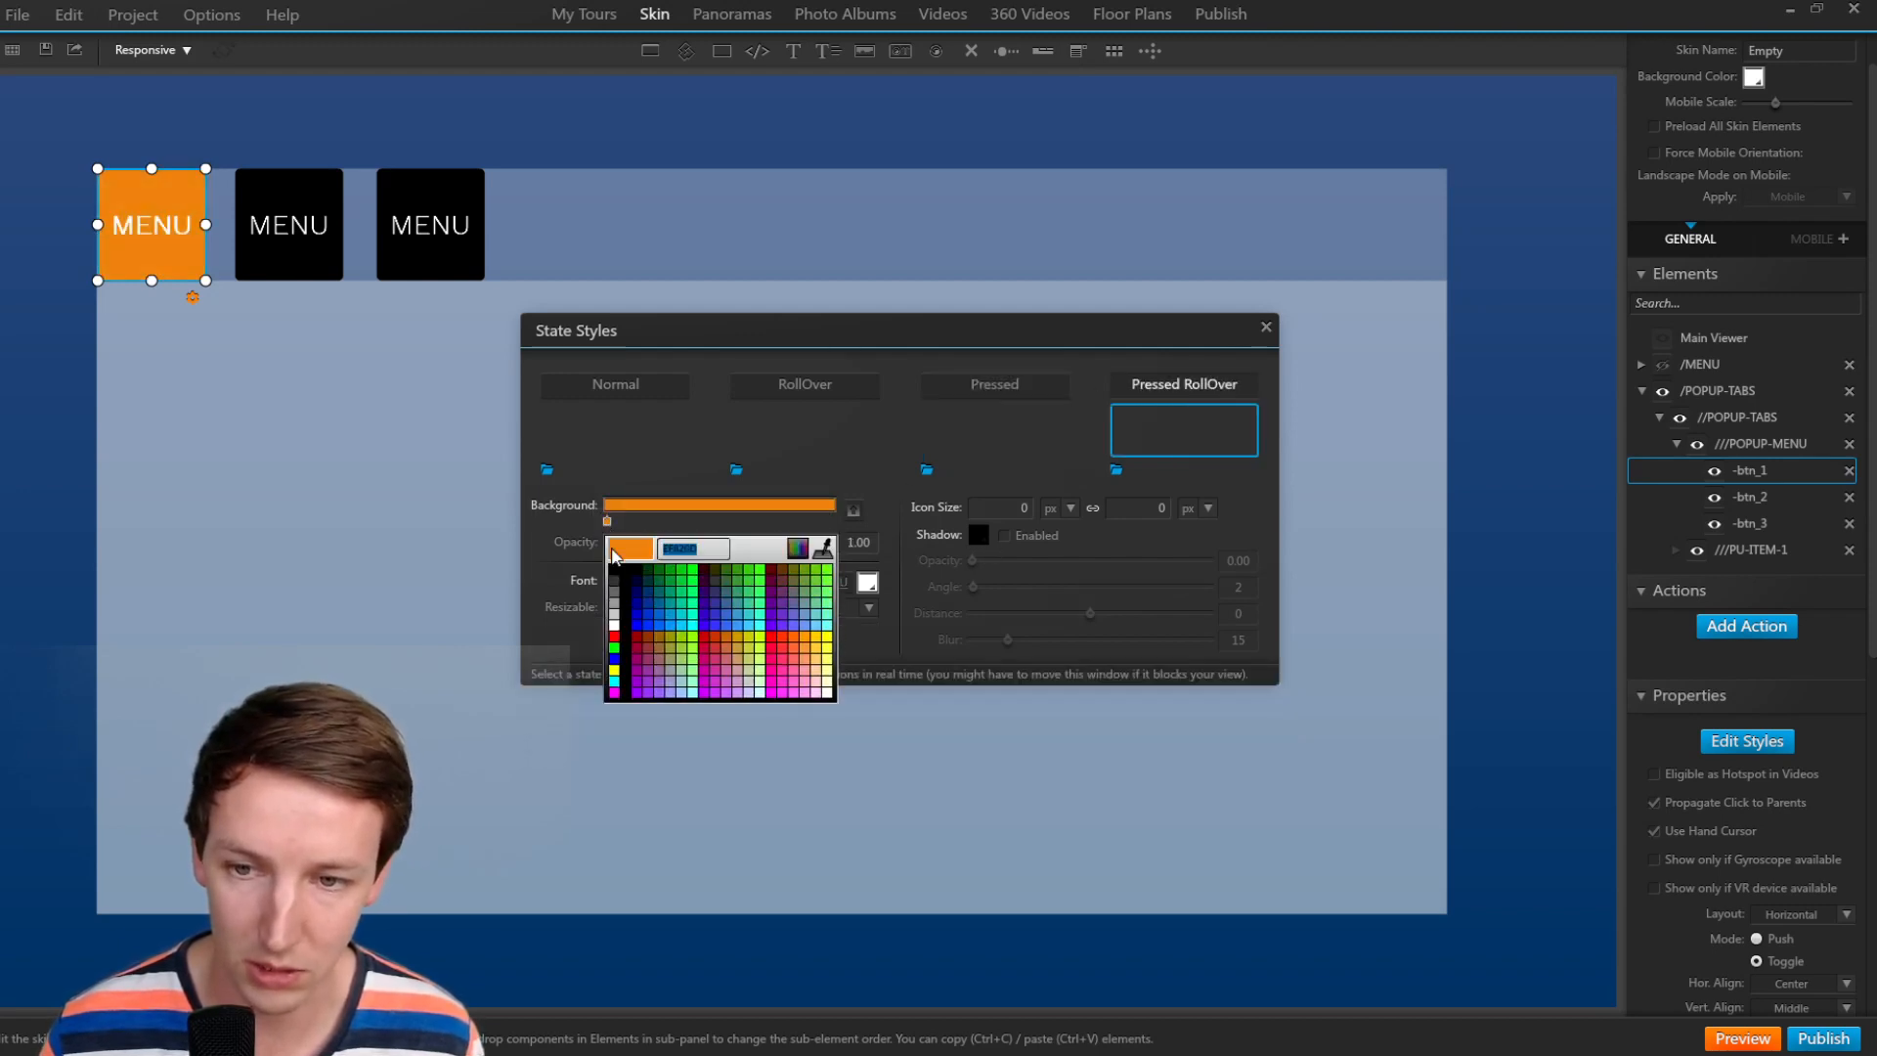
{"action": "left_click", "coordinate": [614, 563]}
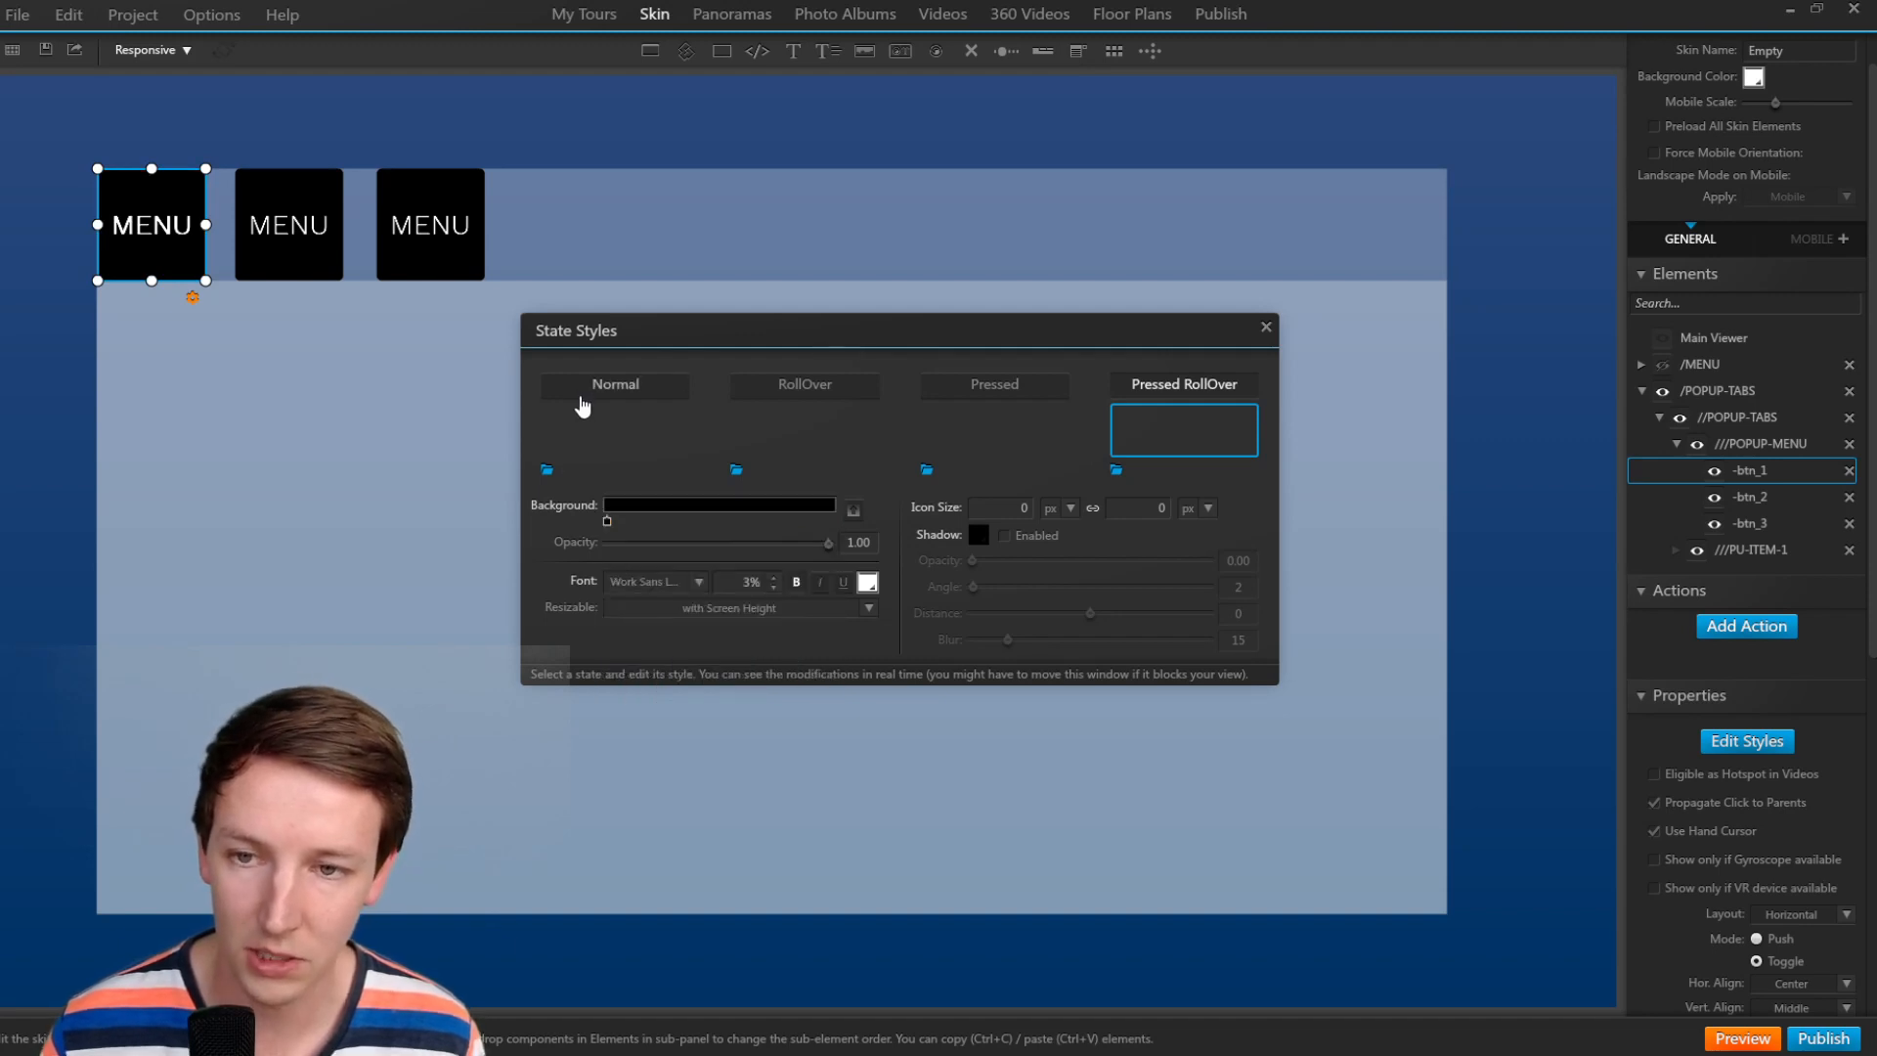
{"action": "left_click", "coordinate": [616, 385]}
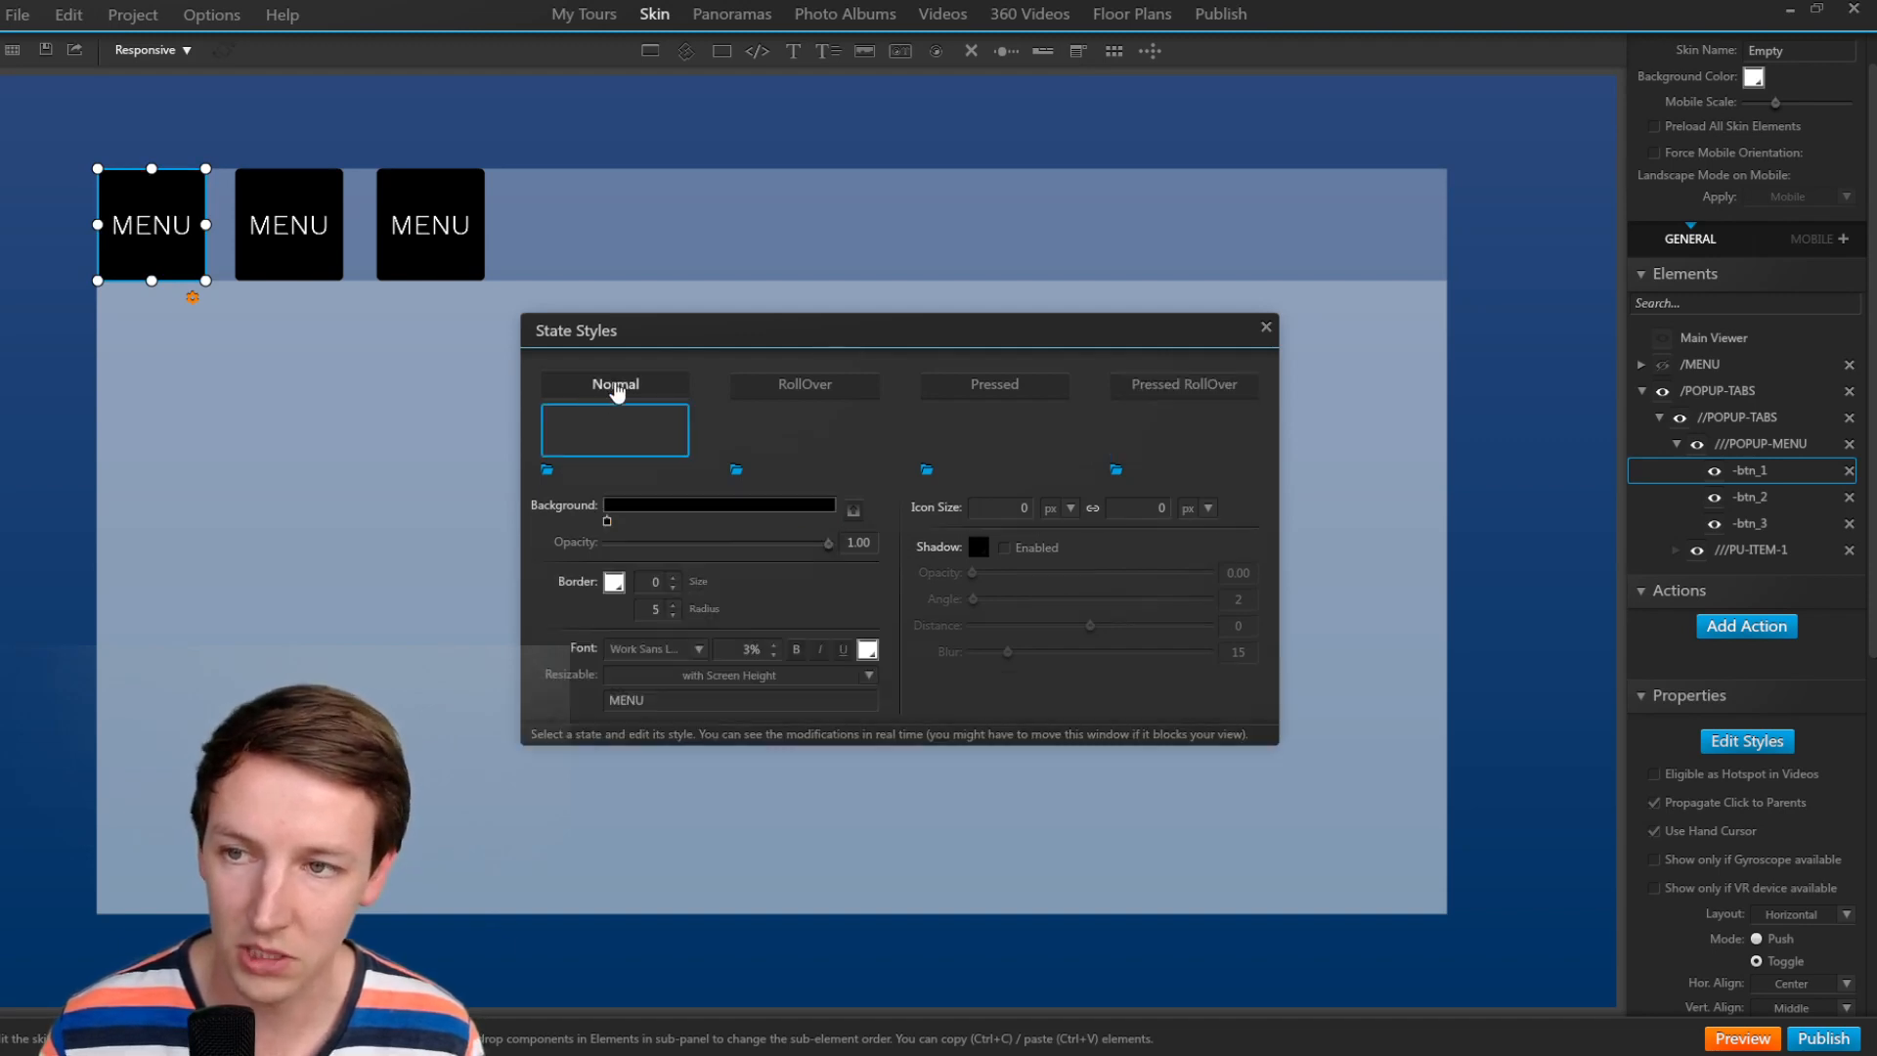
{"action": "left_click", "coordinate": [798, 391]}
{"action": "left_click", "coordinate": [994, 385]}
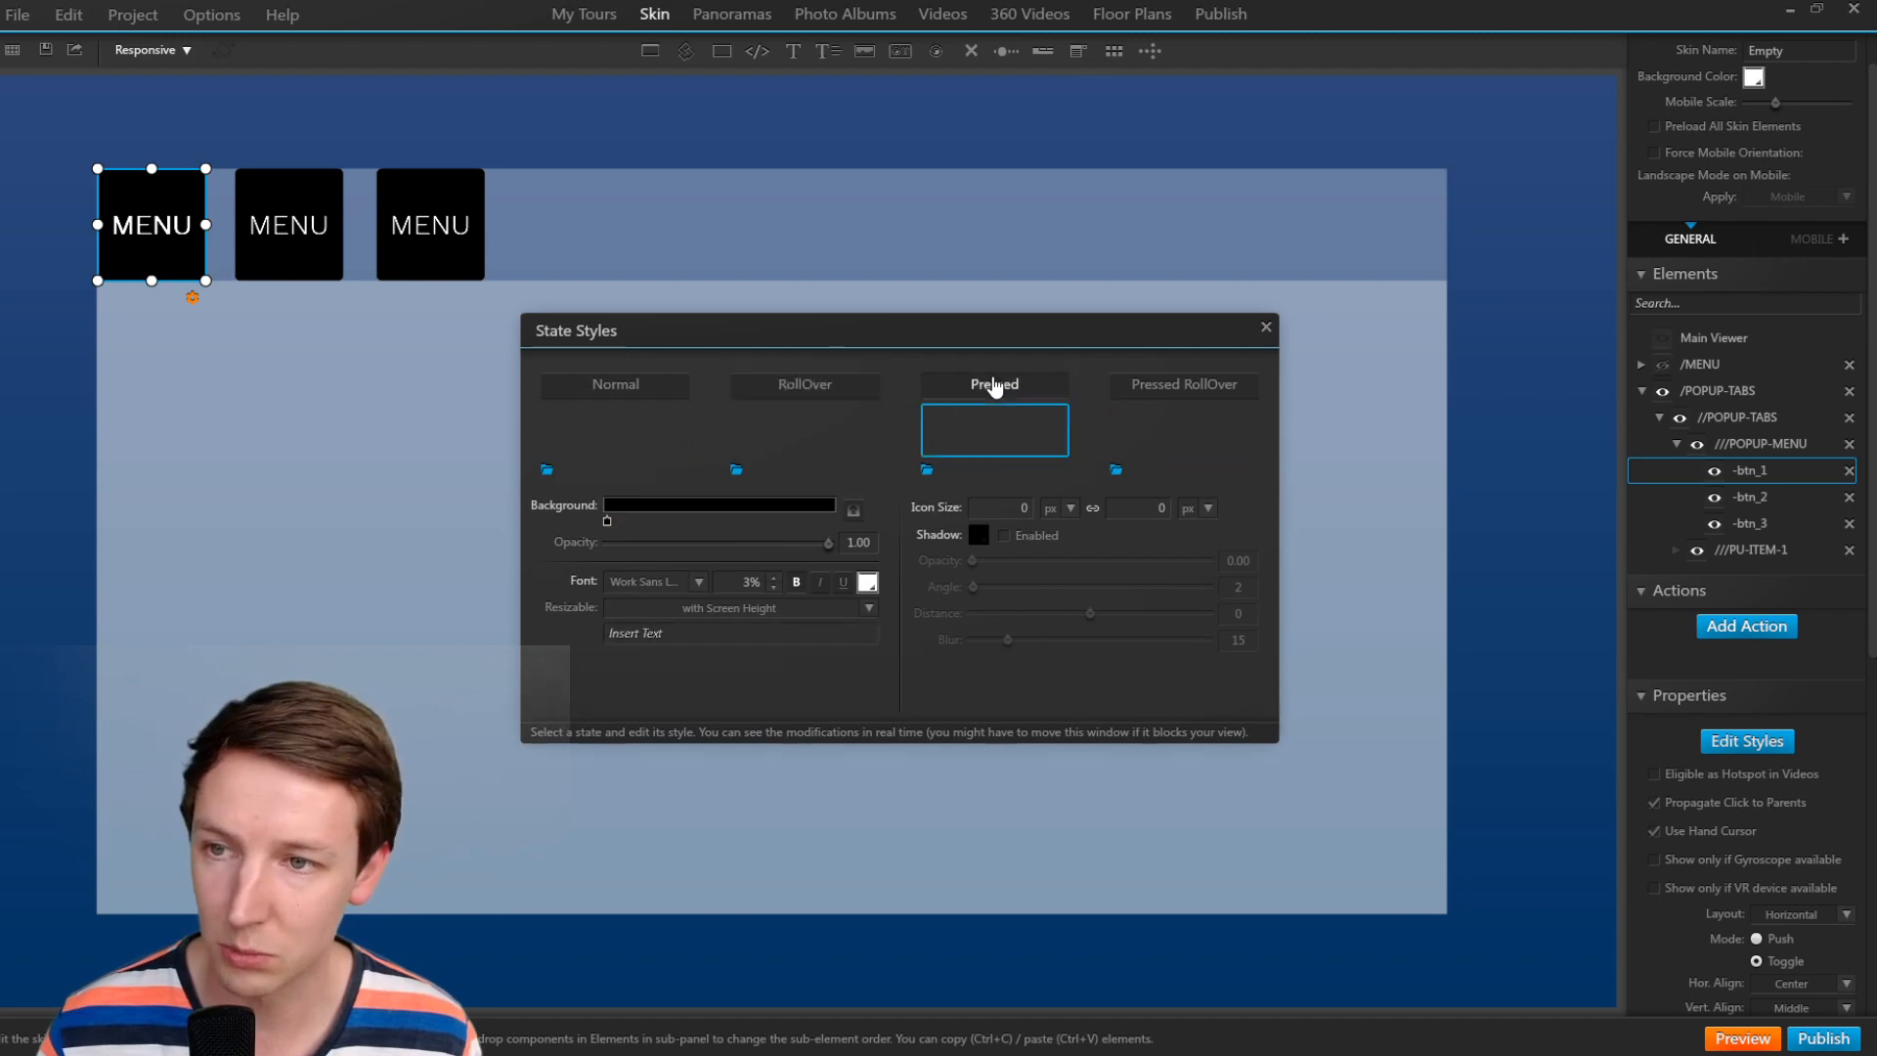
{"action": "left_click", "coordinate": [608, 521]}
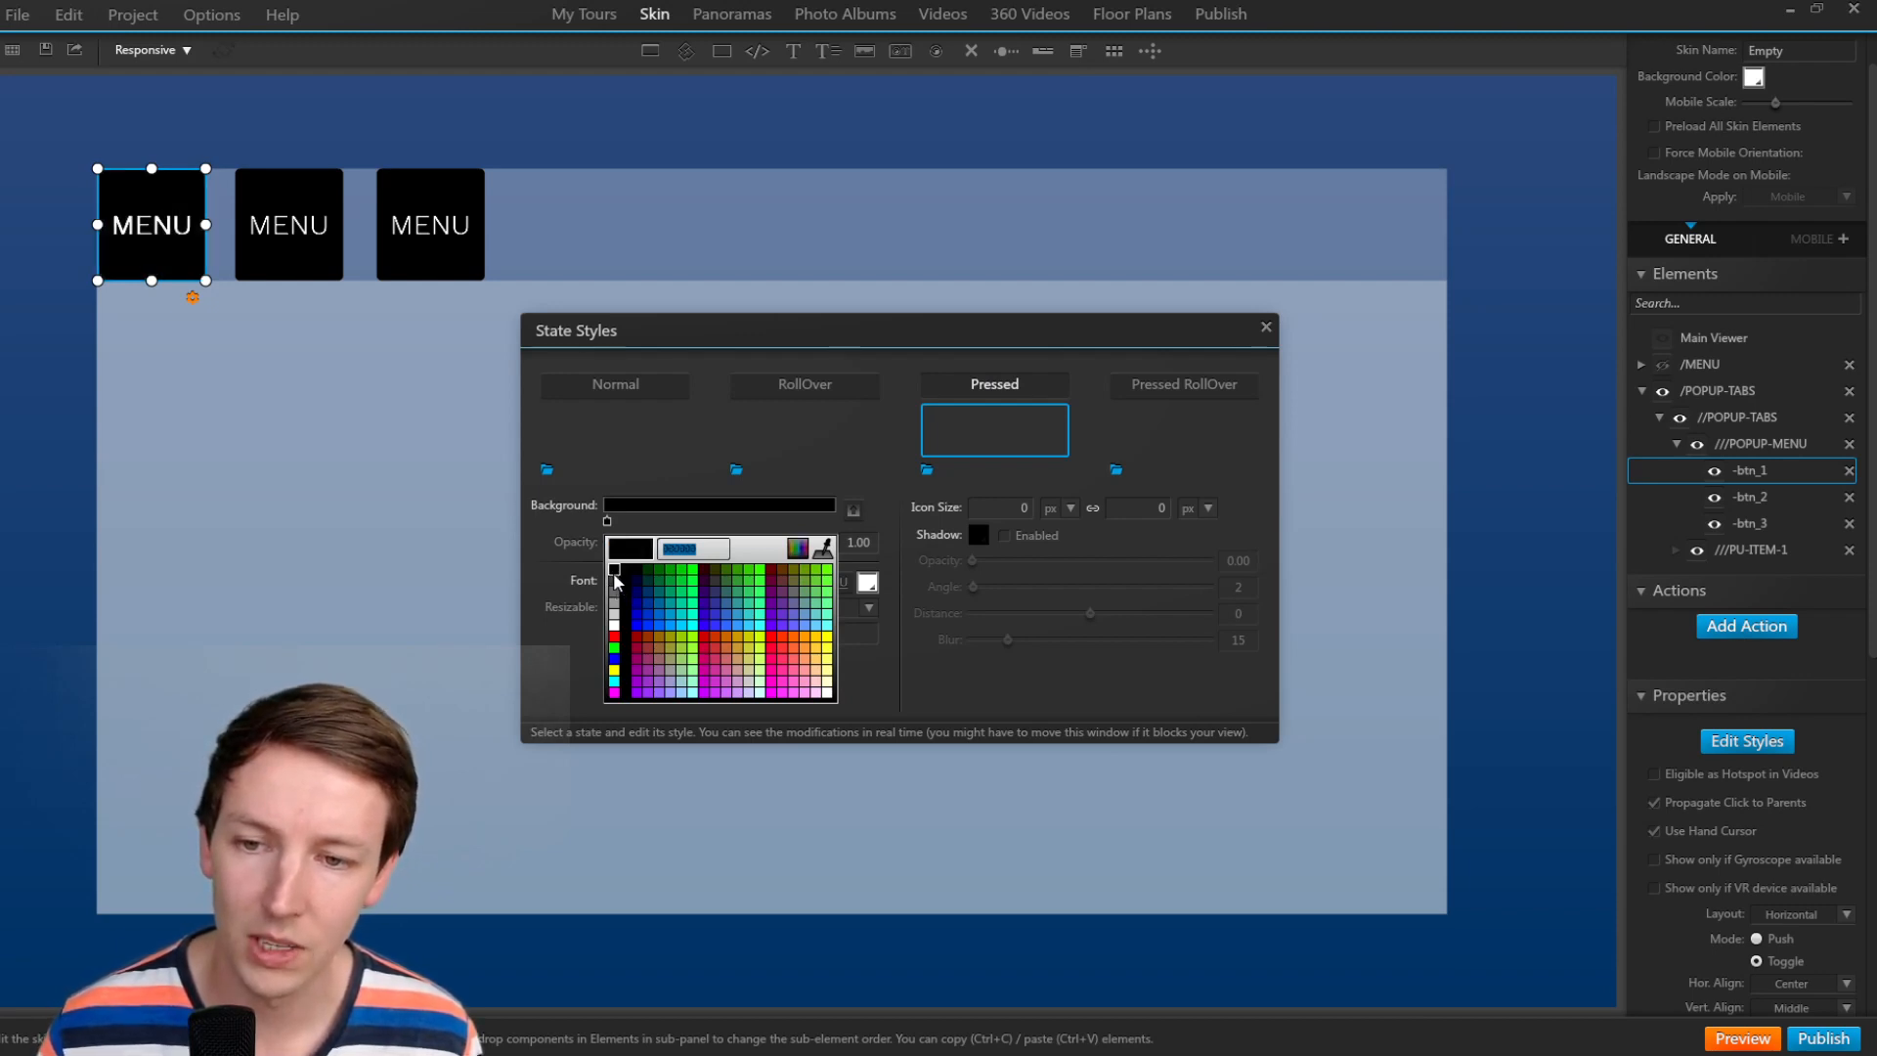
{"action": "left_click", "coordinate": [826, 438]}
Set the Normal and RollOver state backgrounds of -btn_1 to dark grey.
{"action": "left_click", "coordinate": [663, 392]}
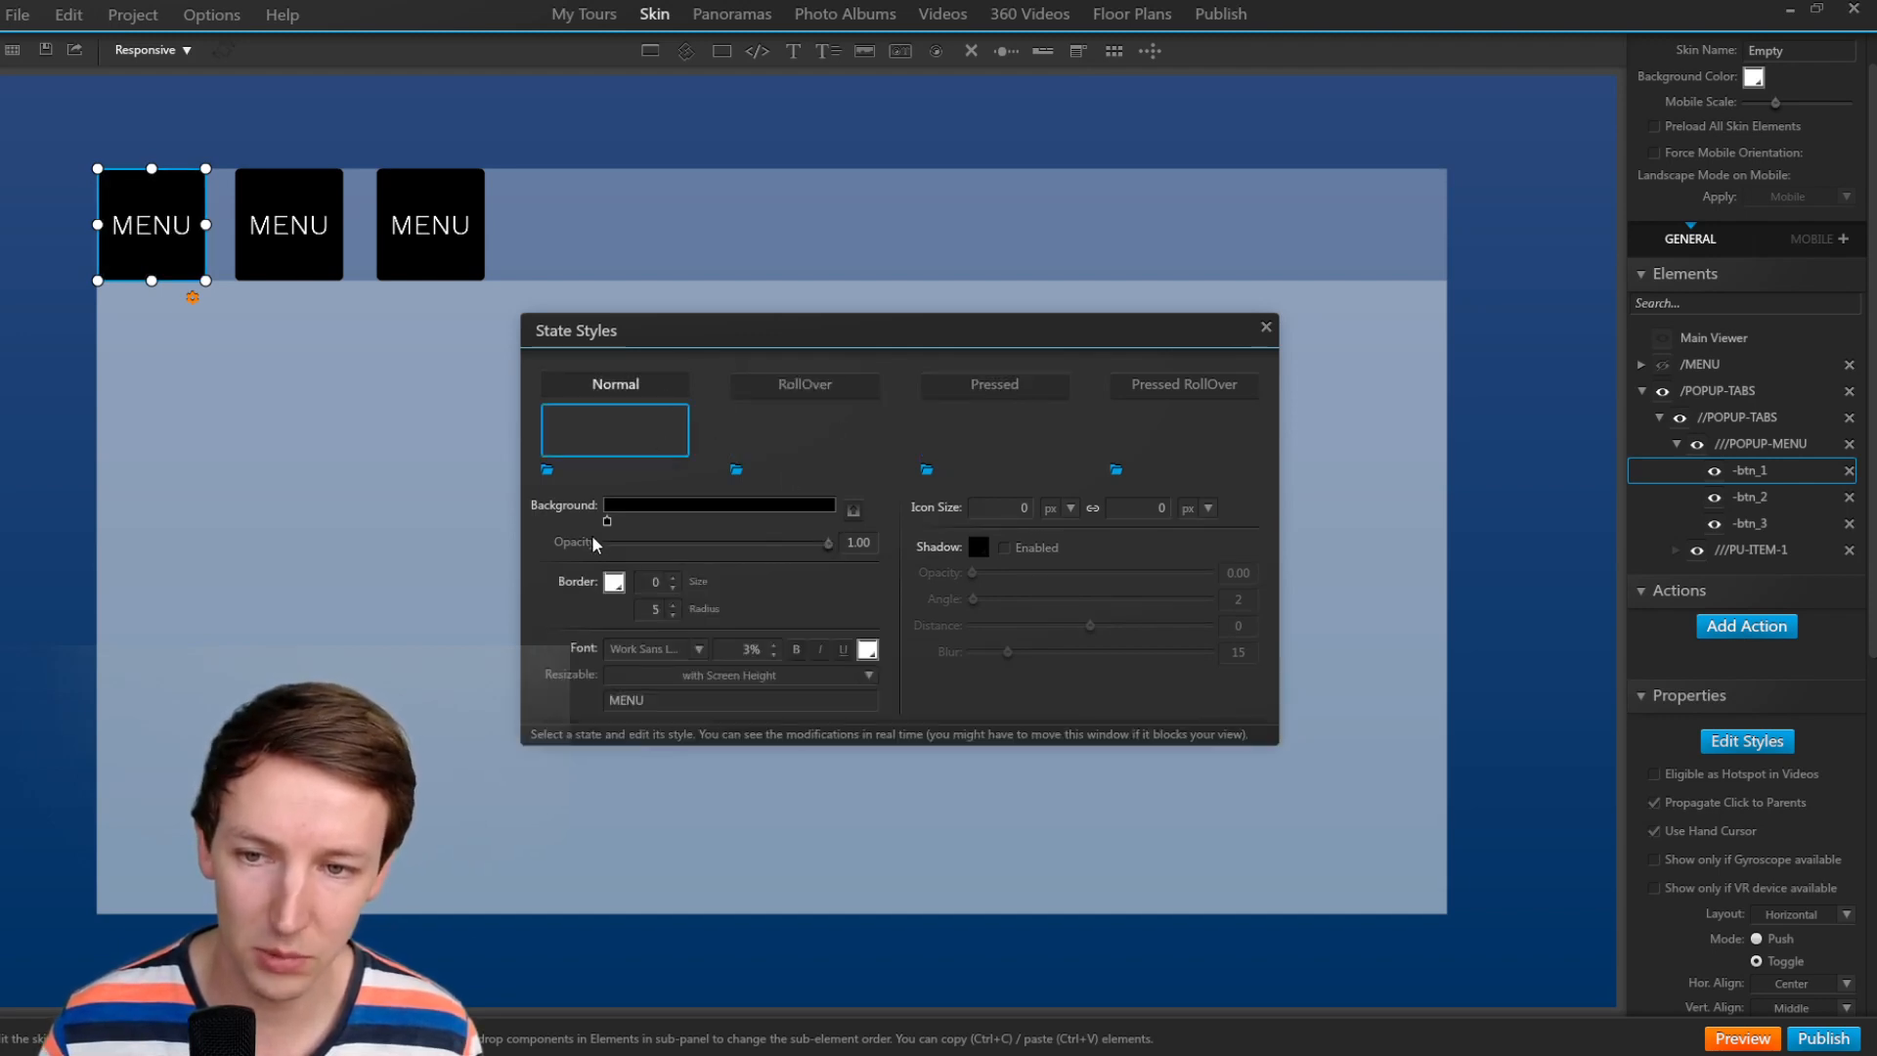
{"action": "left_click", "coordinate": [608, 520]}
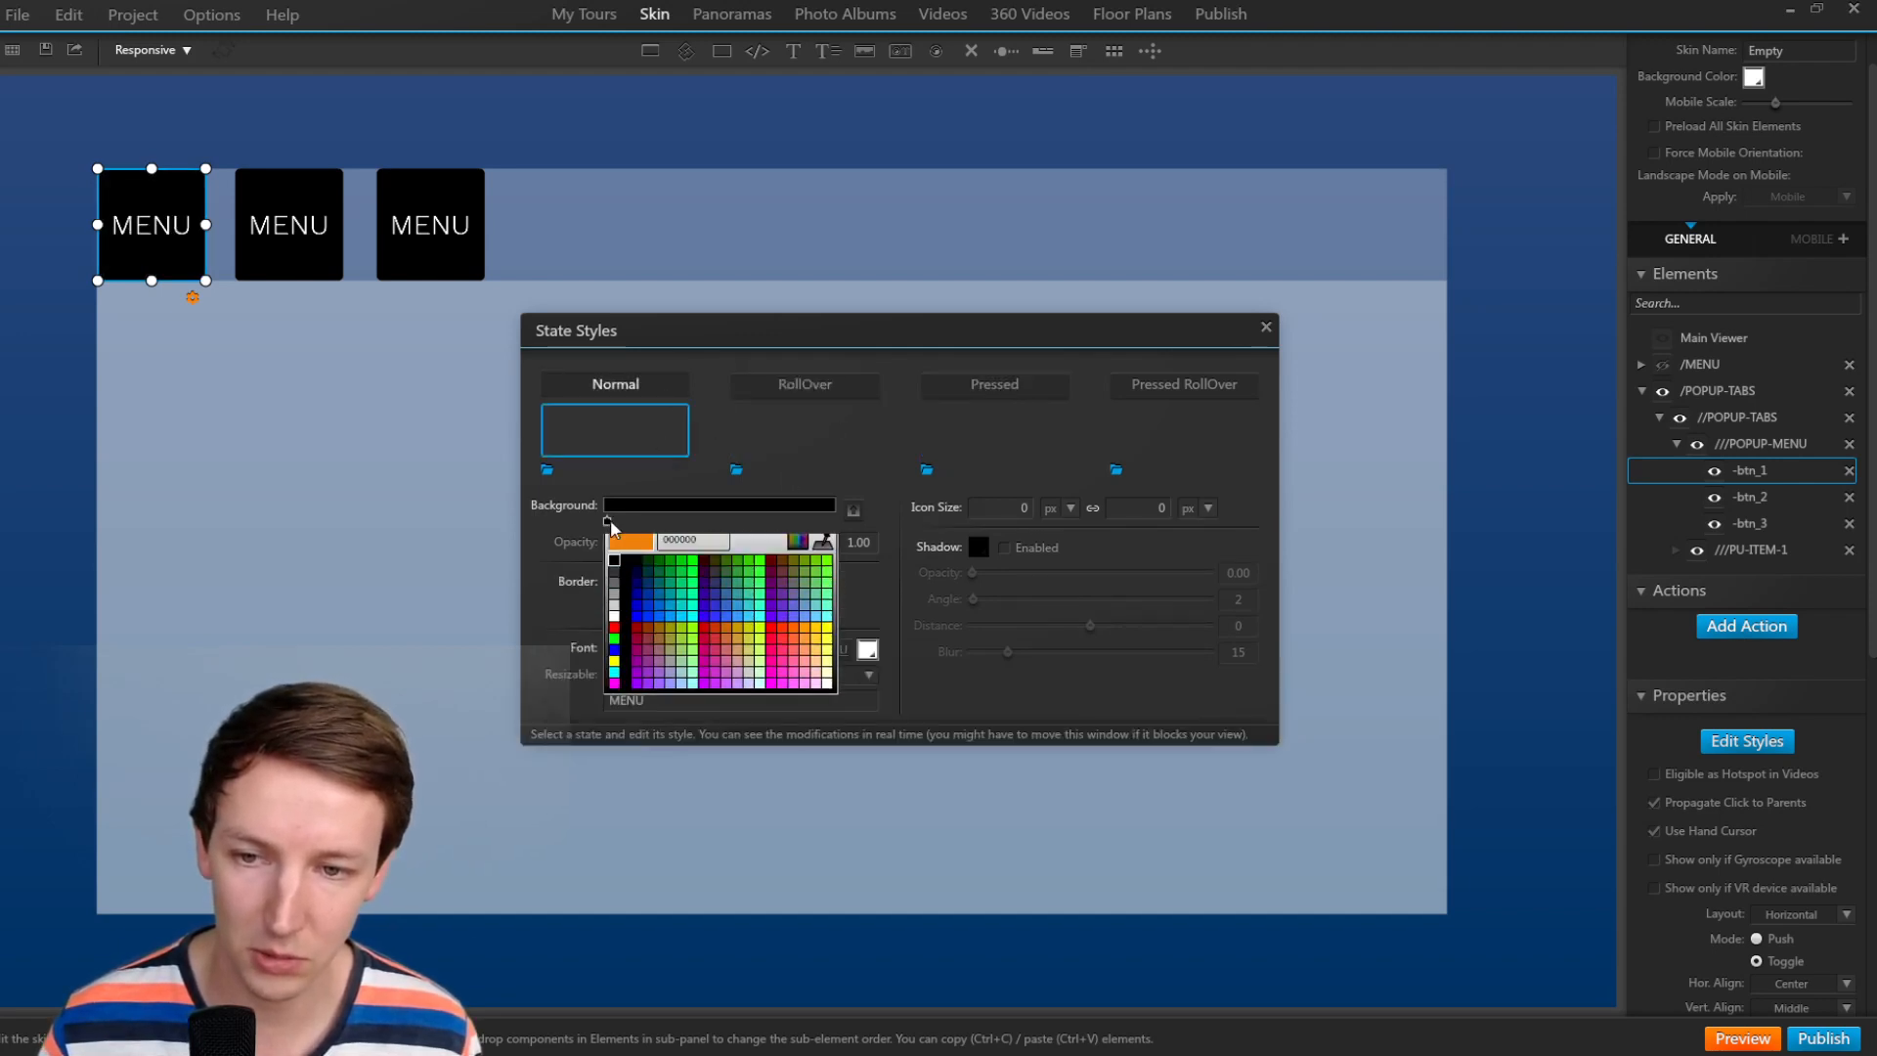
{"action": "left_click", "coordinate": [614, 603]}
{"action": "left_click", "coordinate": [788, 396]}
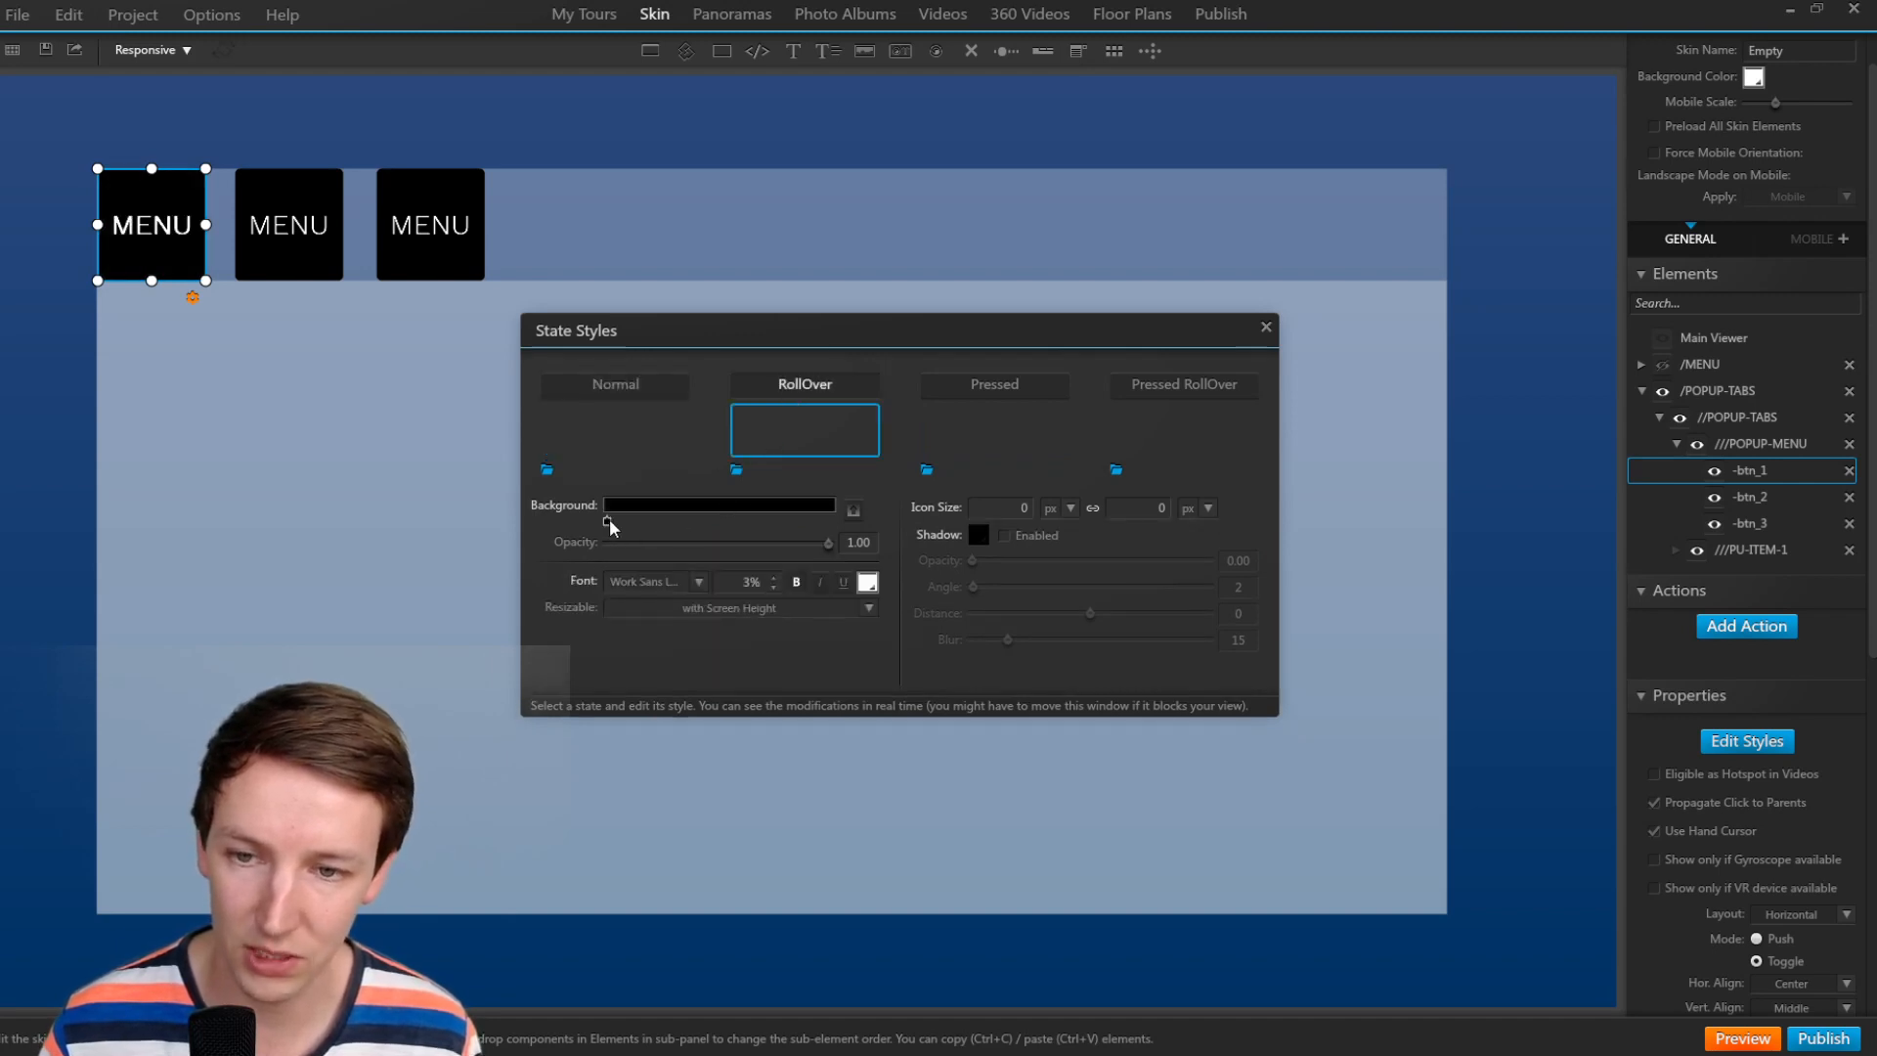
{"action": "left_click", "coordinate": [607, 520]}
{"action": "left_click", "coordinate": [630, 565]}
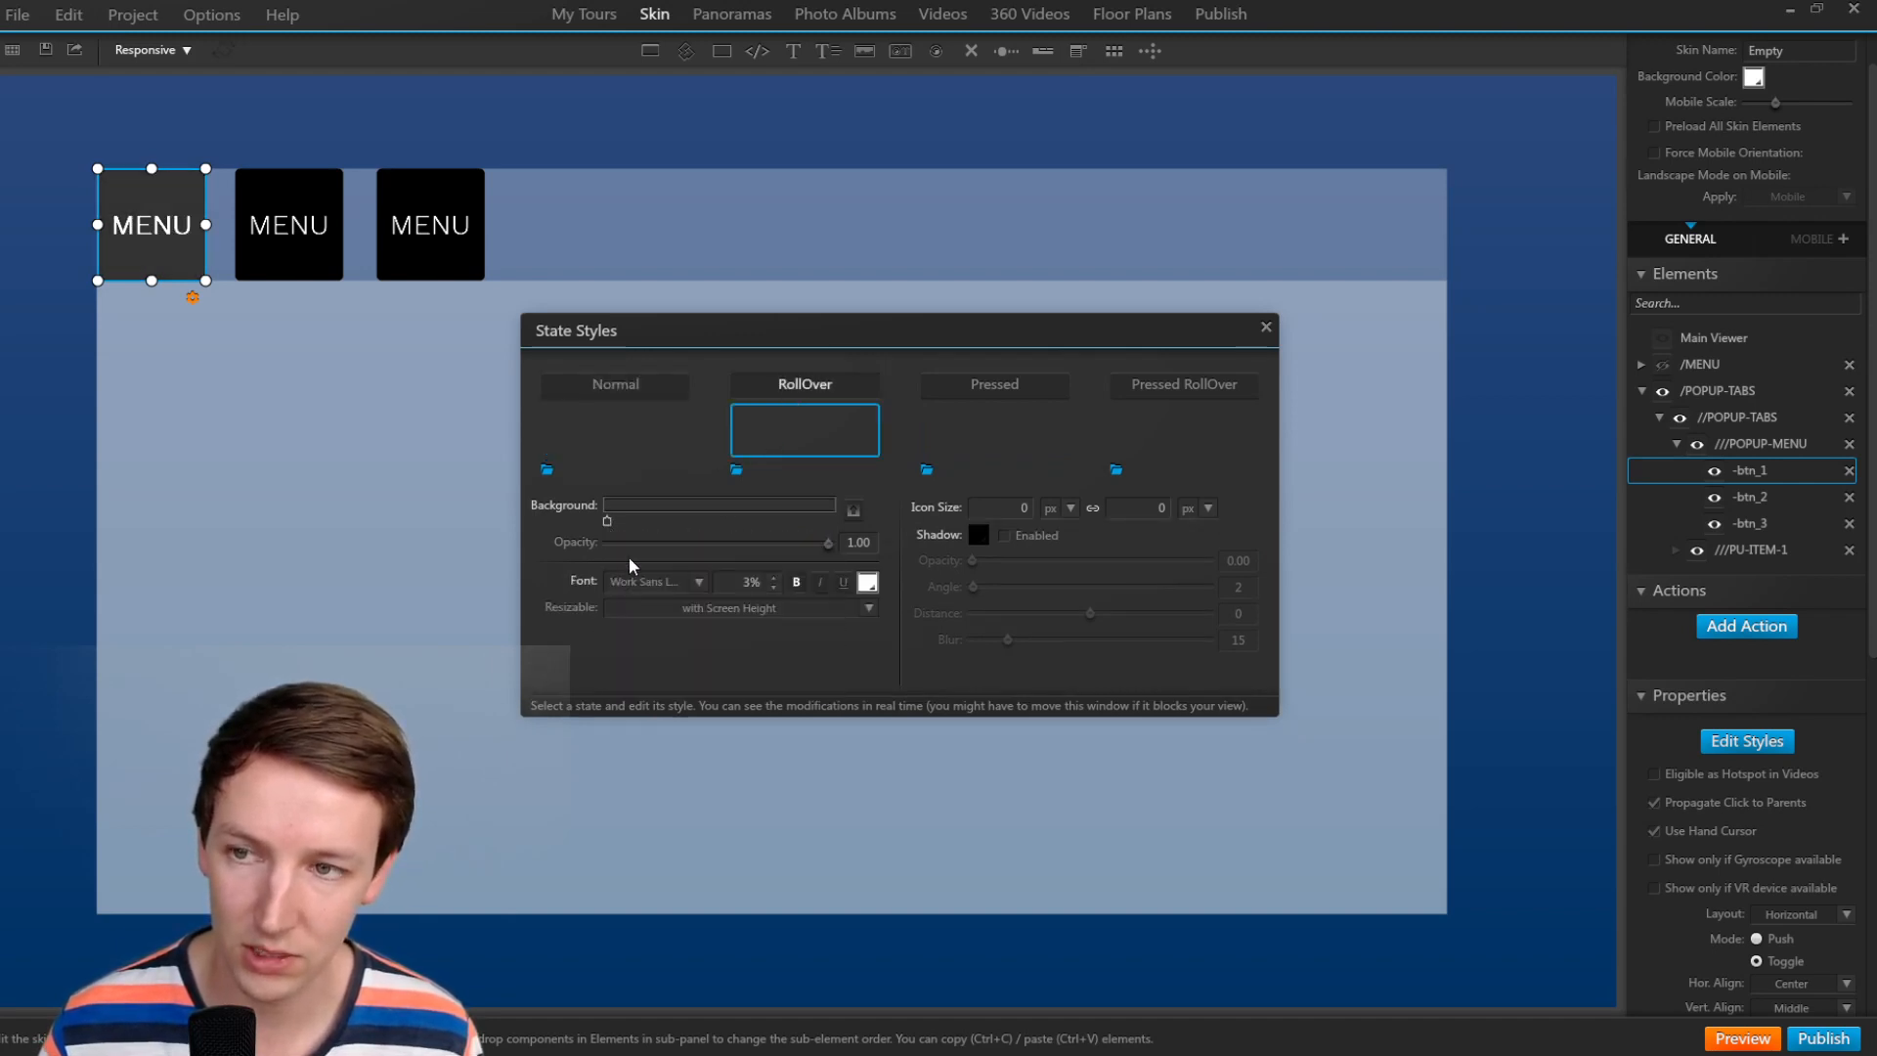
Turn off bold text in the Pressed and Pressed RollOver states of -btn_1, and close the state styles.
{"action": "left_click", "coordinate": [995, 388]}
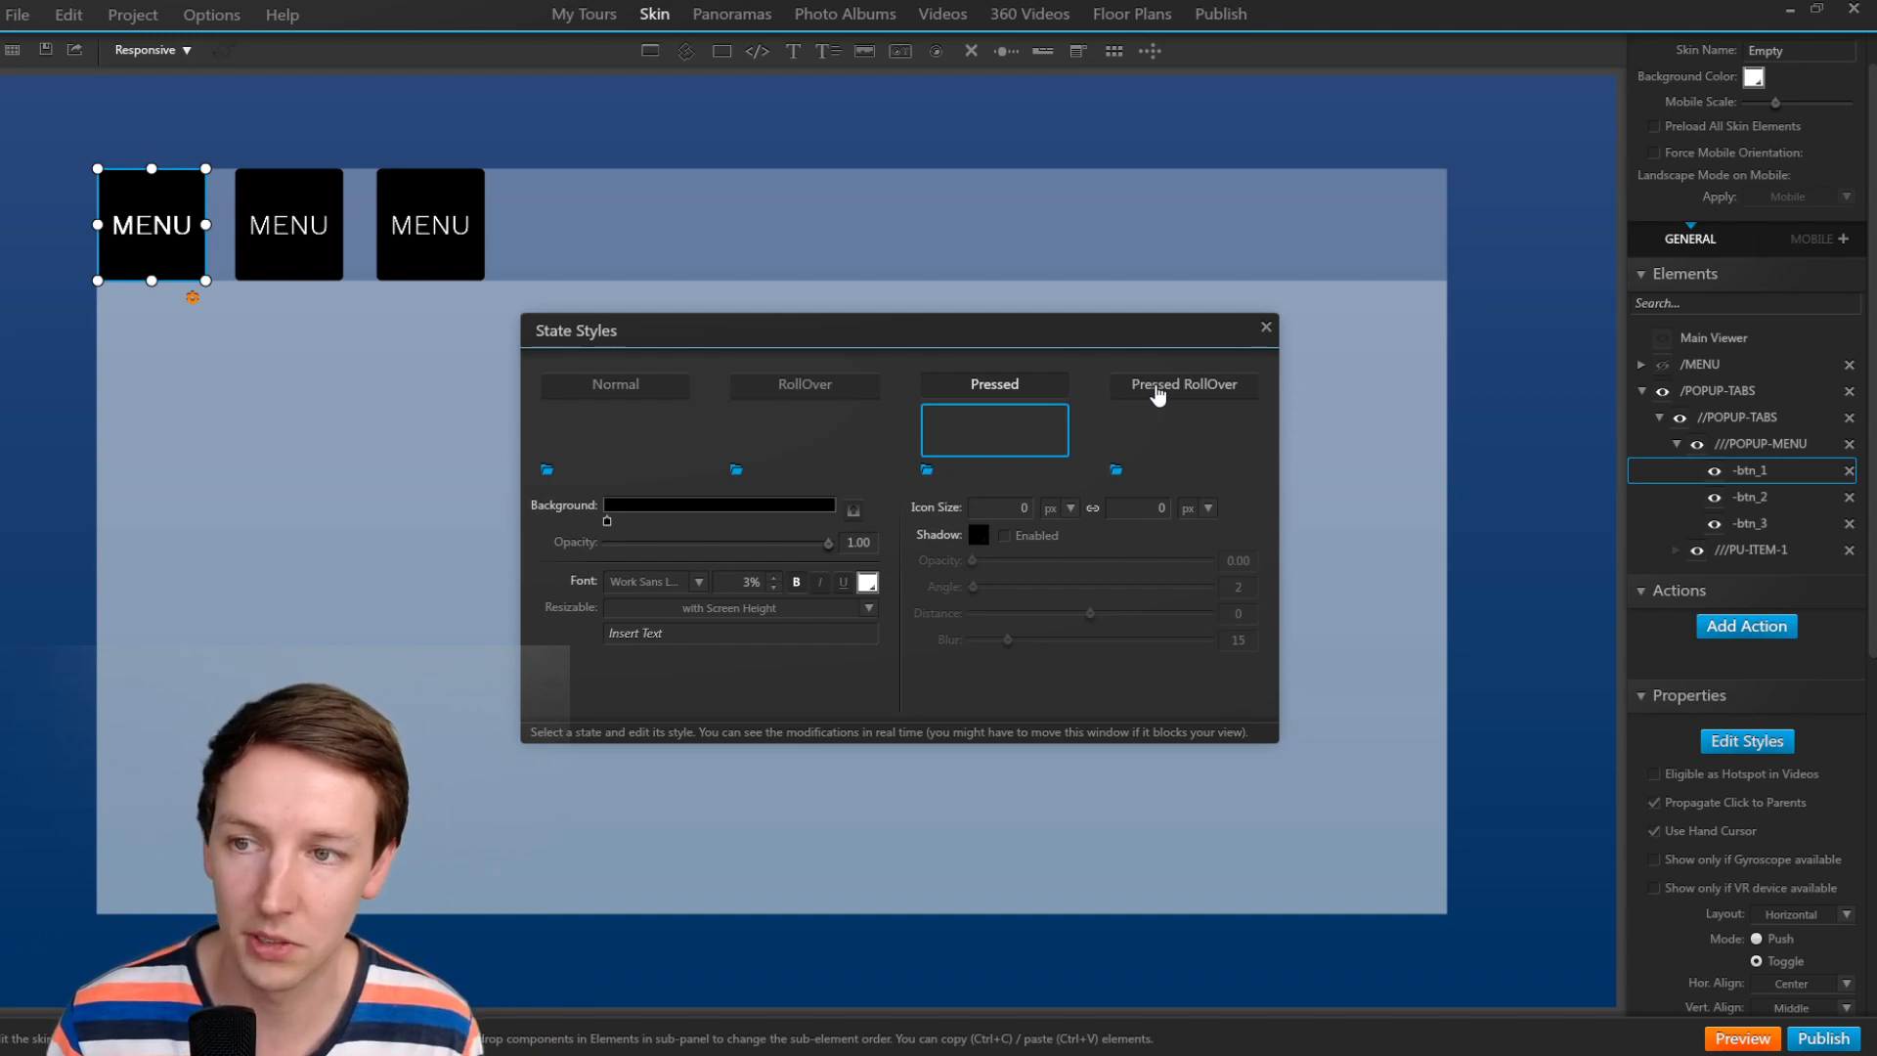
{"action": "left_click", "coordinate": [1157, 394]}
{"action": "left_click", "coordinate": [997, 392]}
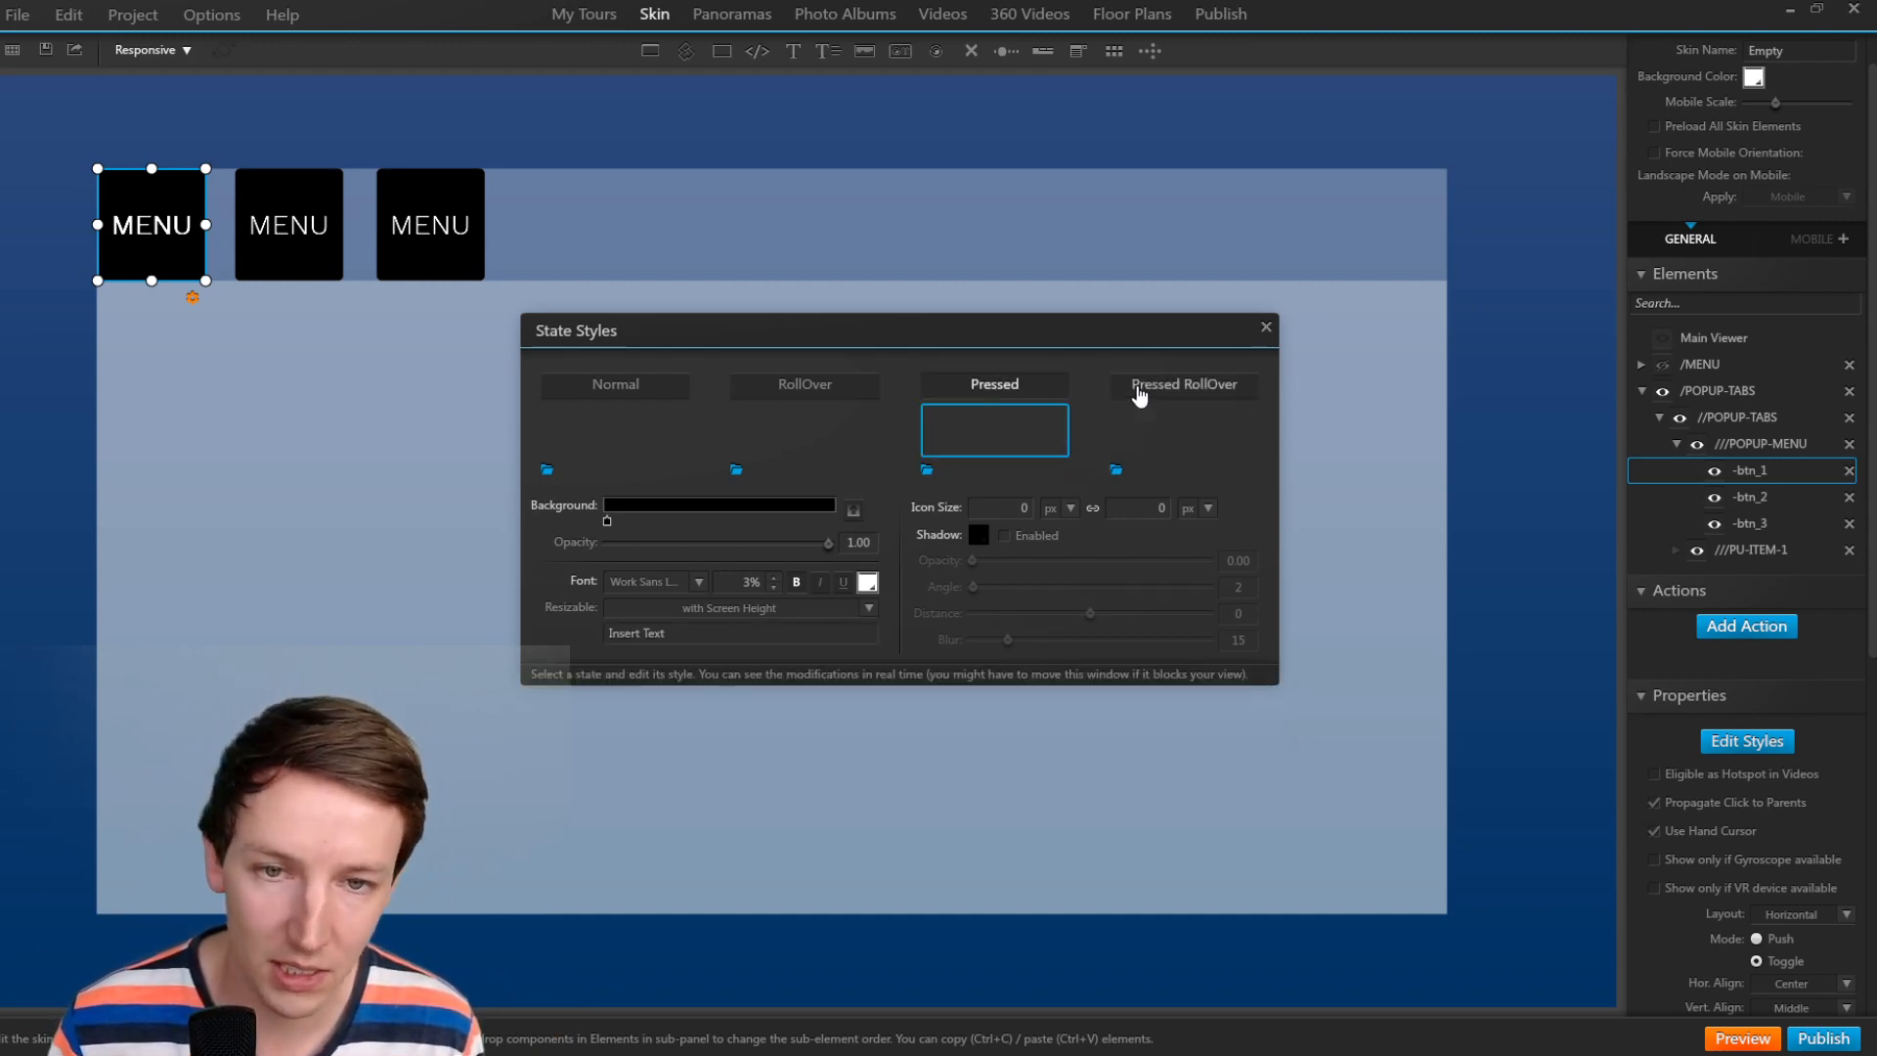
{"action": "left_click", "coordinate": [1138, 391]}
{"action": "left_click", "coordinate": [1017, 396]}
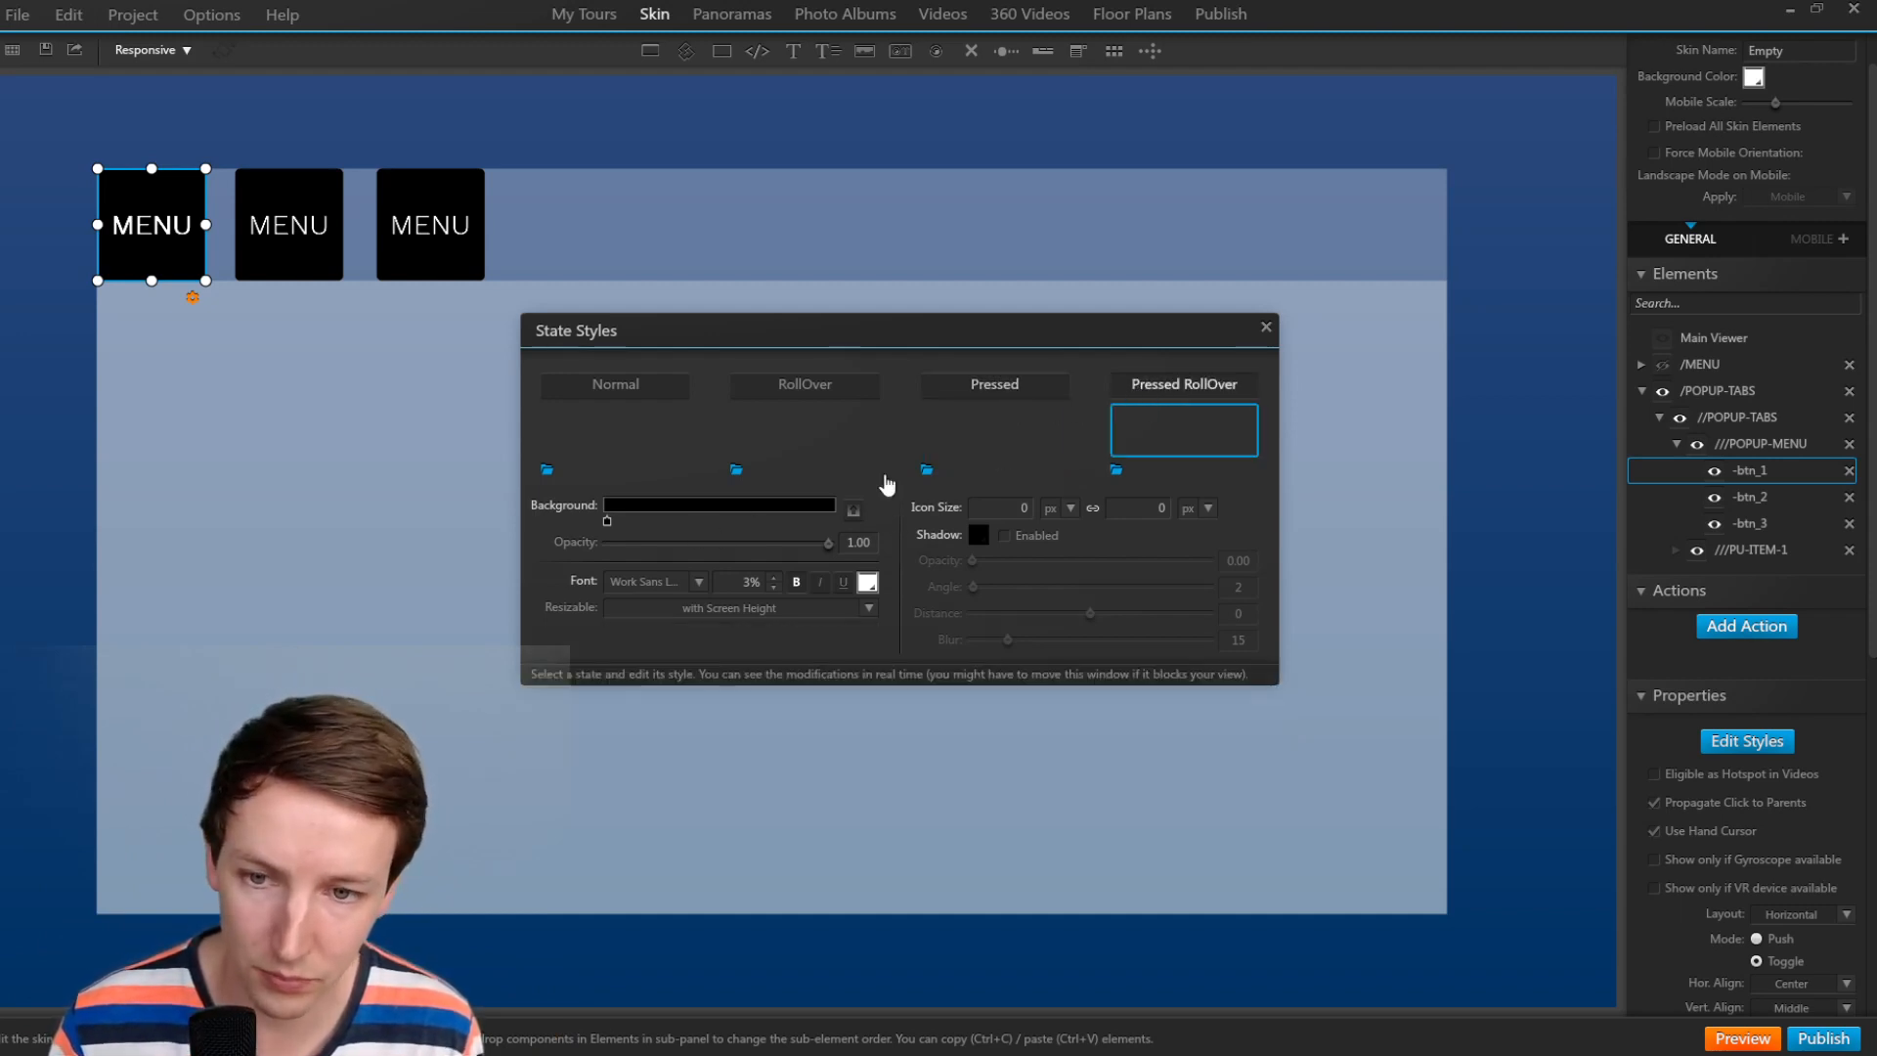
{"action": "left_click", "coordinate": [1188, 402]}
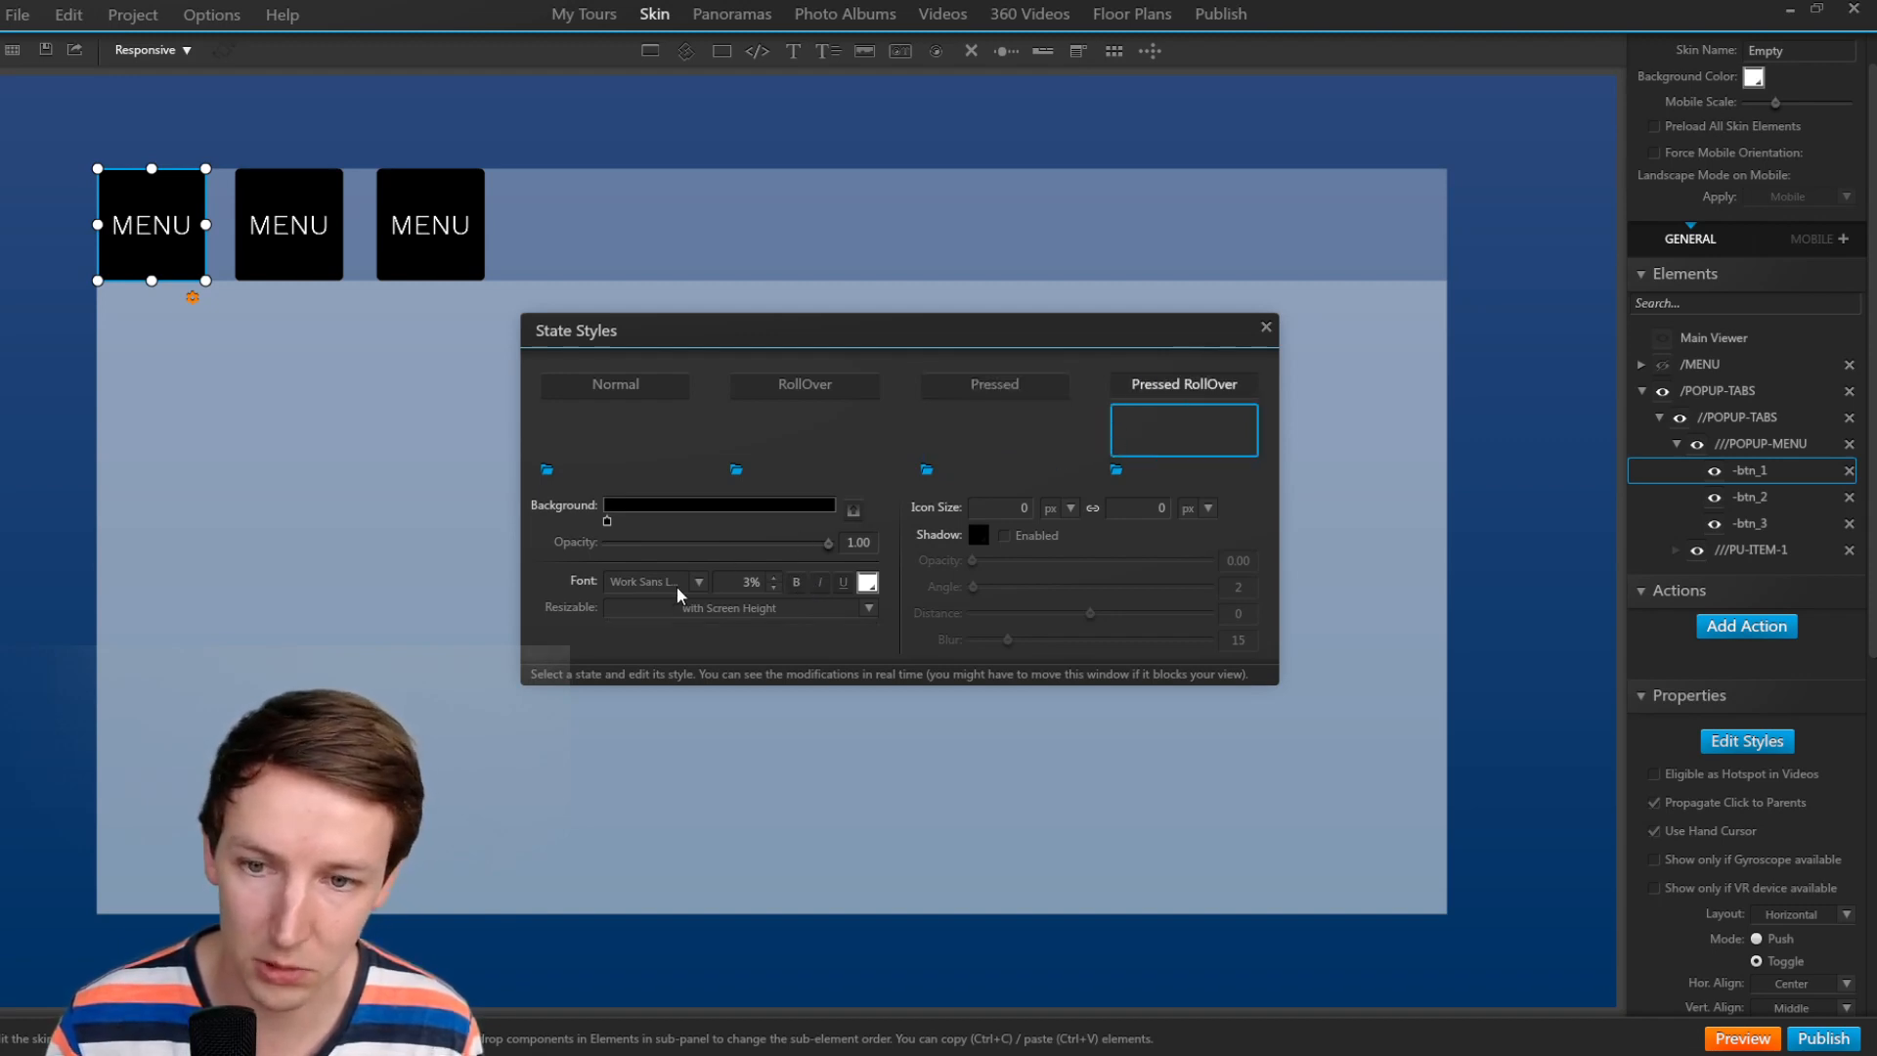
{"action": "left_click", "coordinate": [795, 582]}
{"action": "left_click", "coordinate": [1016, 396]}
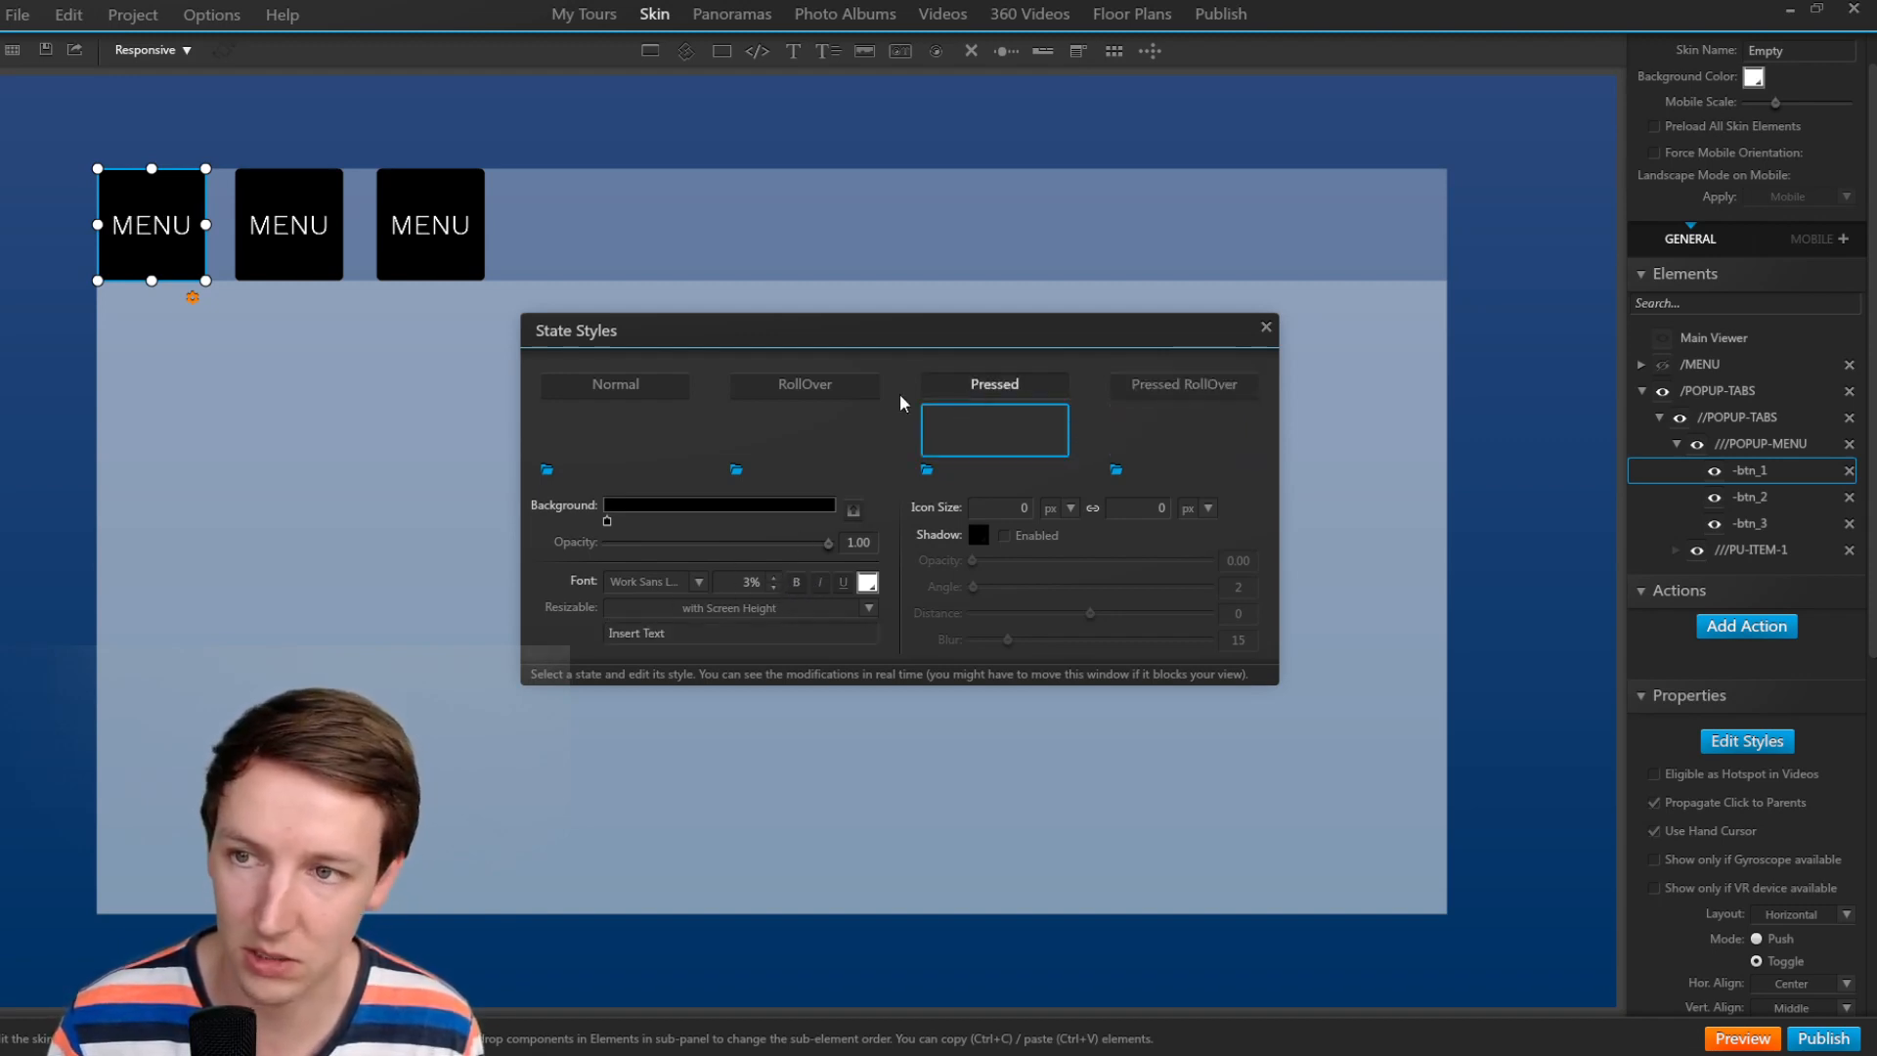
{"action": "left_click", "coordinate": [833, 387]}
{"action": "left_click", "coordinate": [678, 399]}
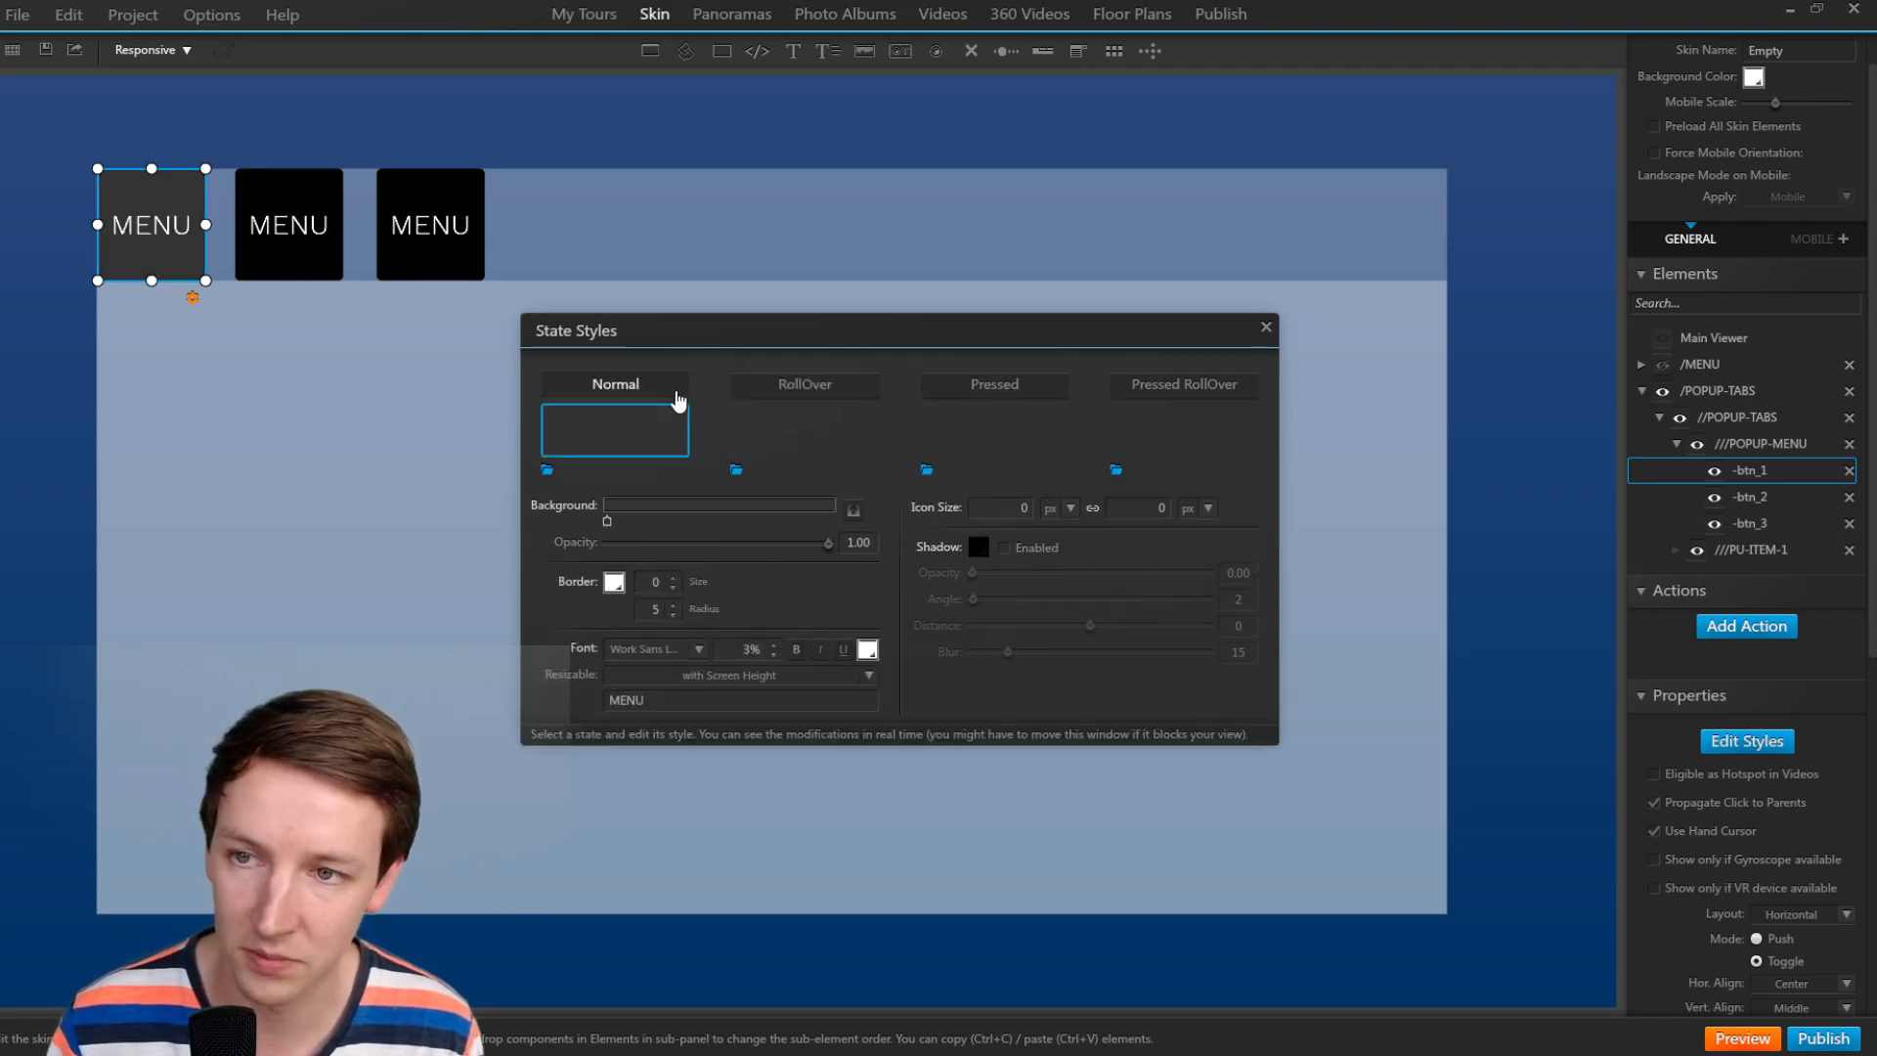
{"action": "left_click", "coordinate": [1266, 329]}
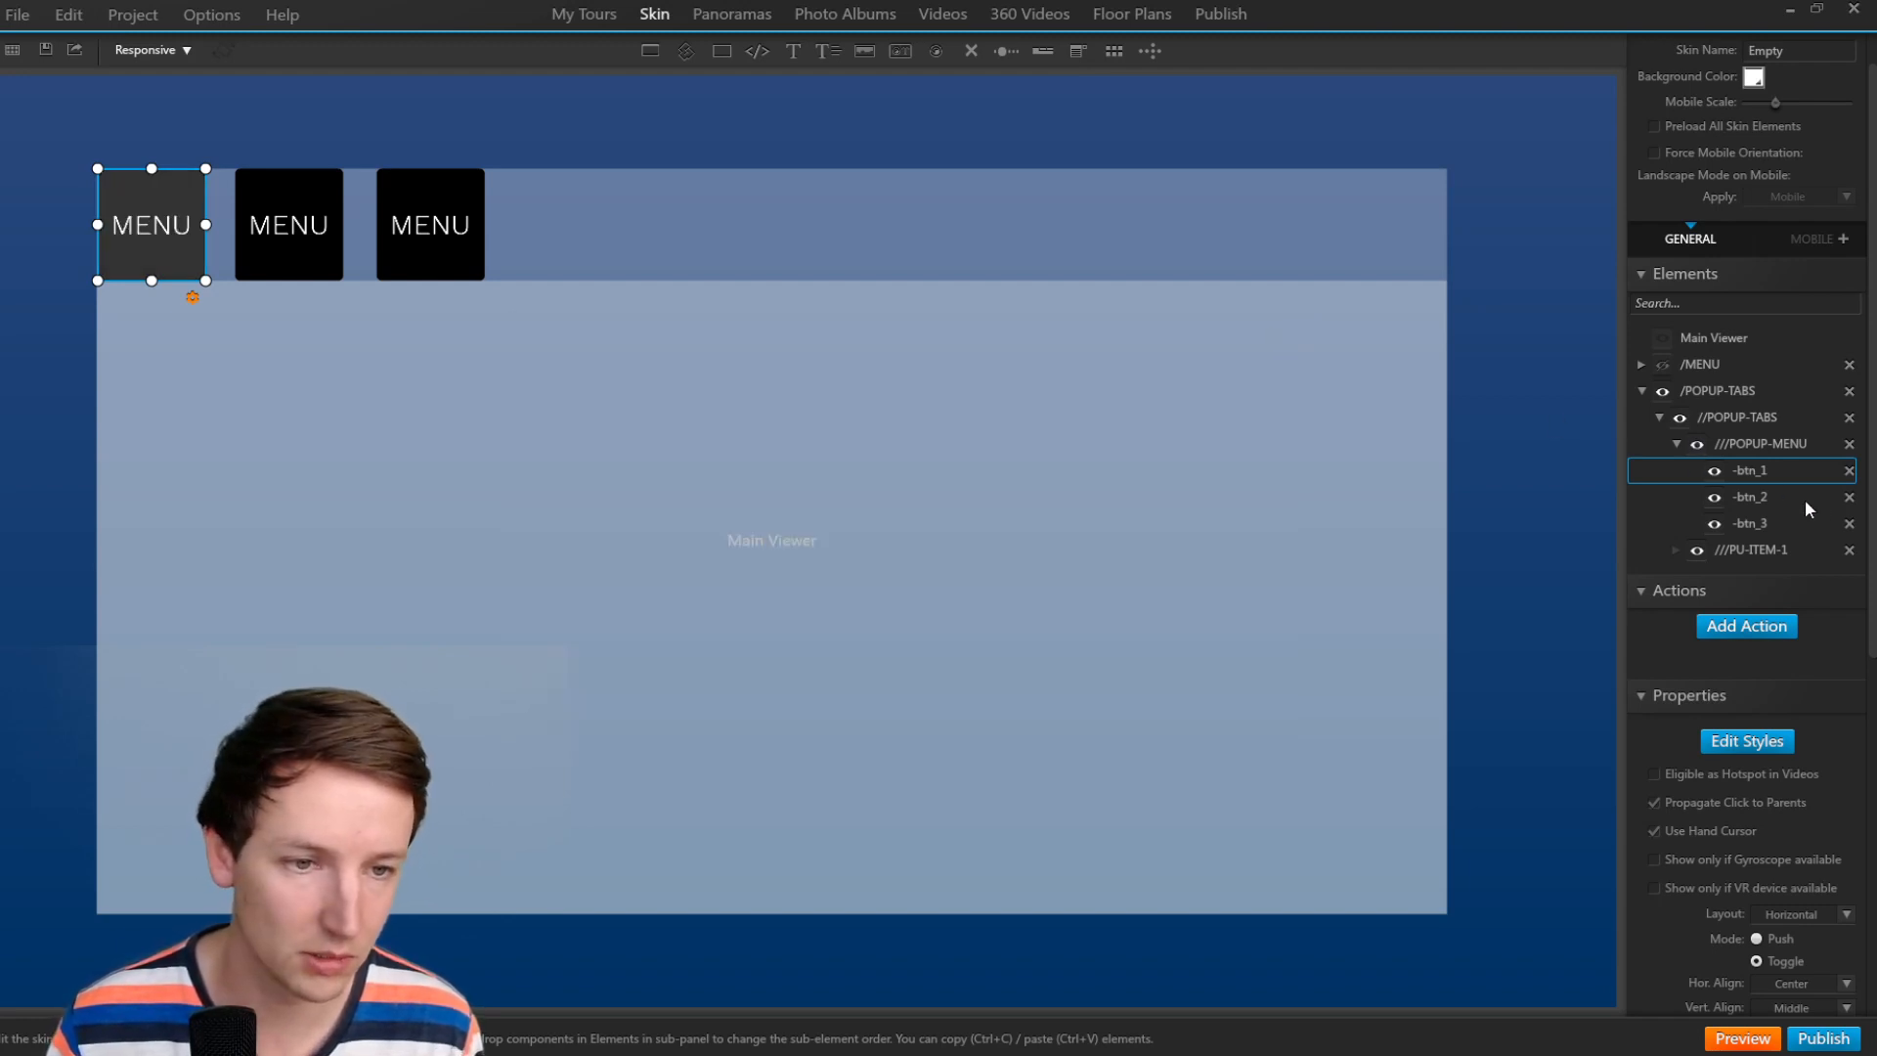
Delete -btn_2 and -btn_3 from the ///POPUP-MENU container.
{"action": "left_click", "coordinate": [1849, 496]}
{"action": "left_click", "coordinate": [1849, 497]}
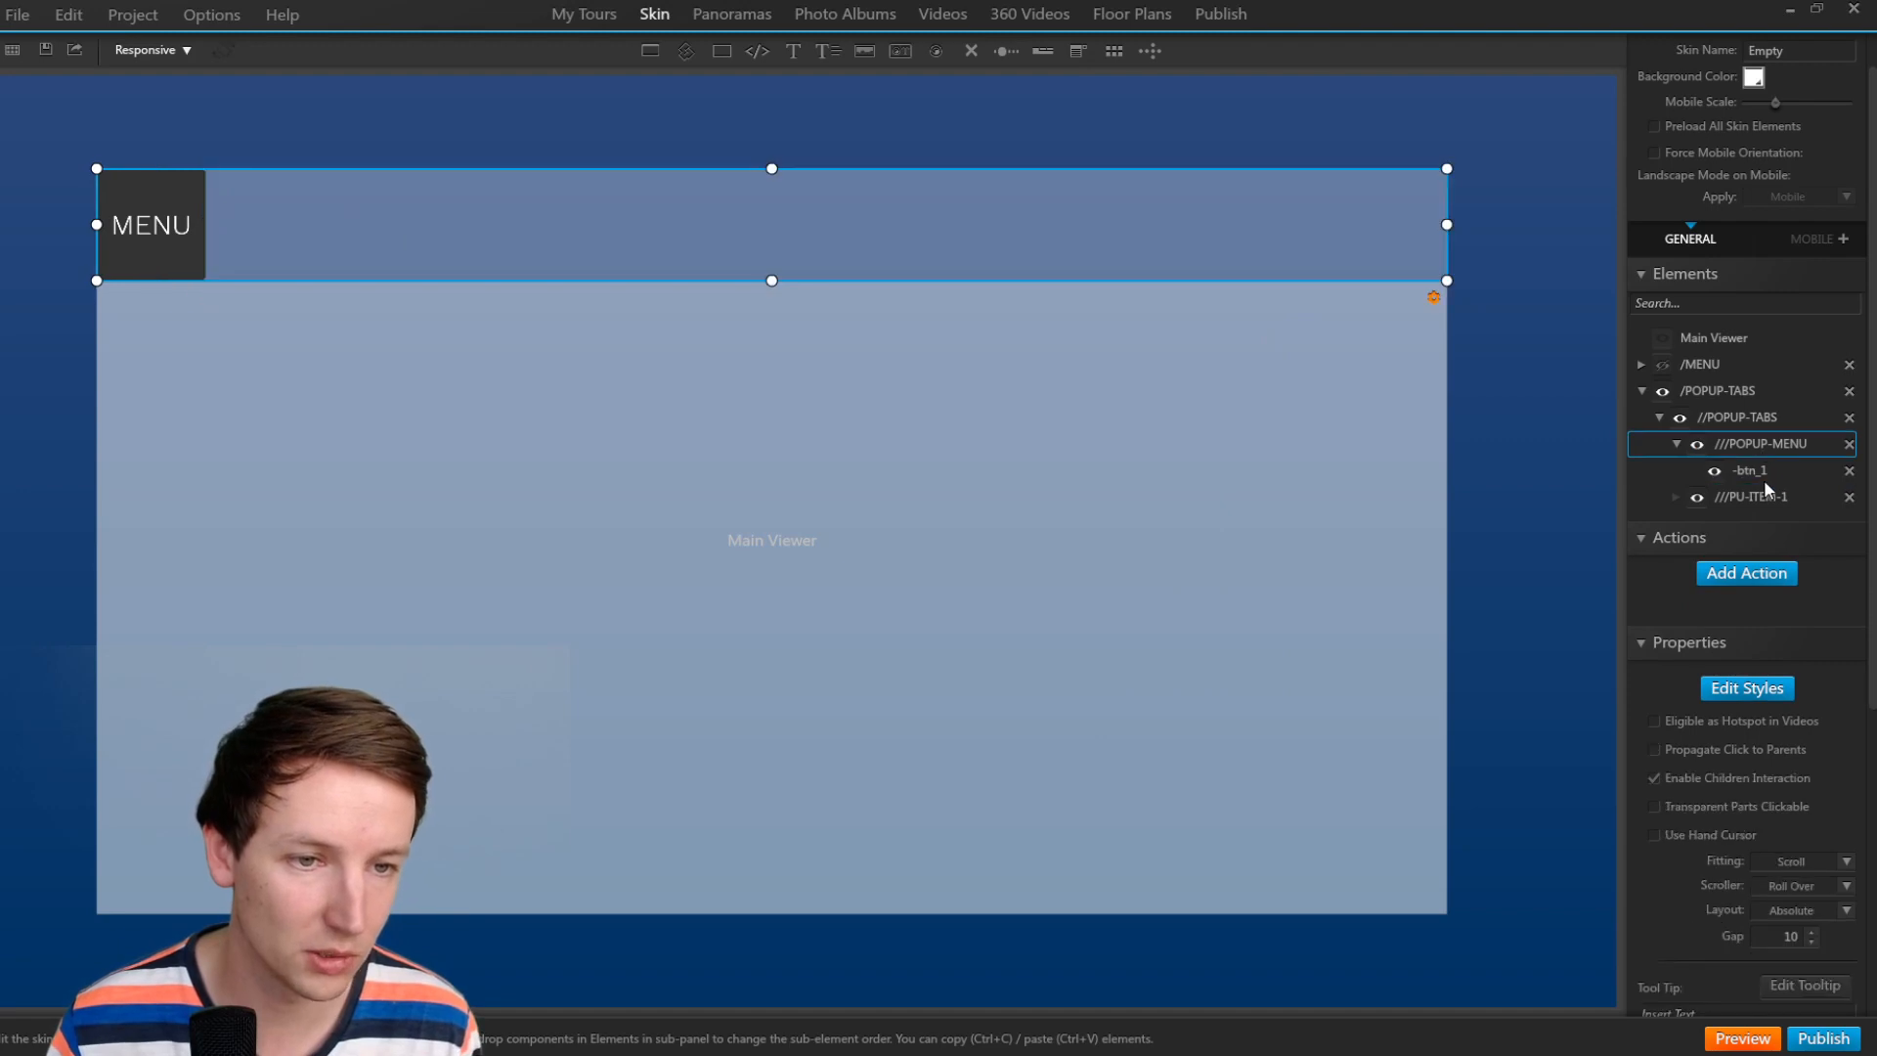
Paste two copies of -btn_1 into ///POPUP-MENU and spread them out along the menu strip beside the original.
{"action": "key", "text": "ctrl+v"}
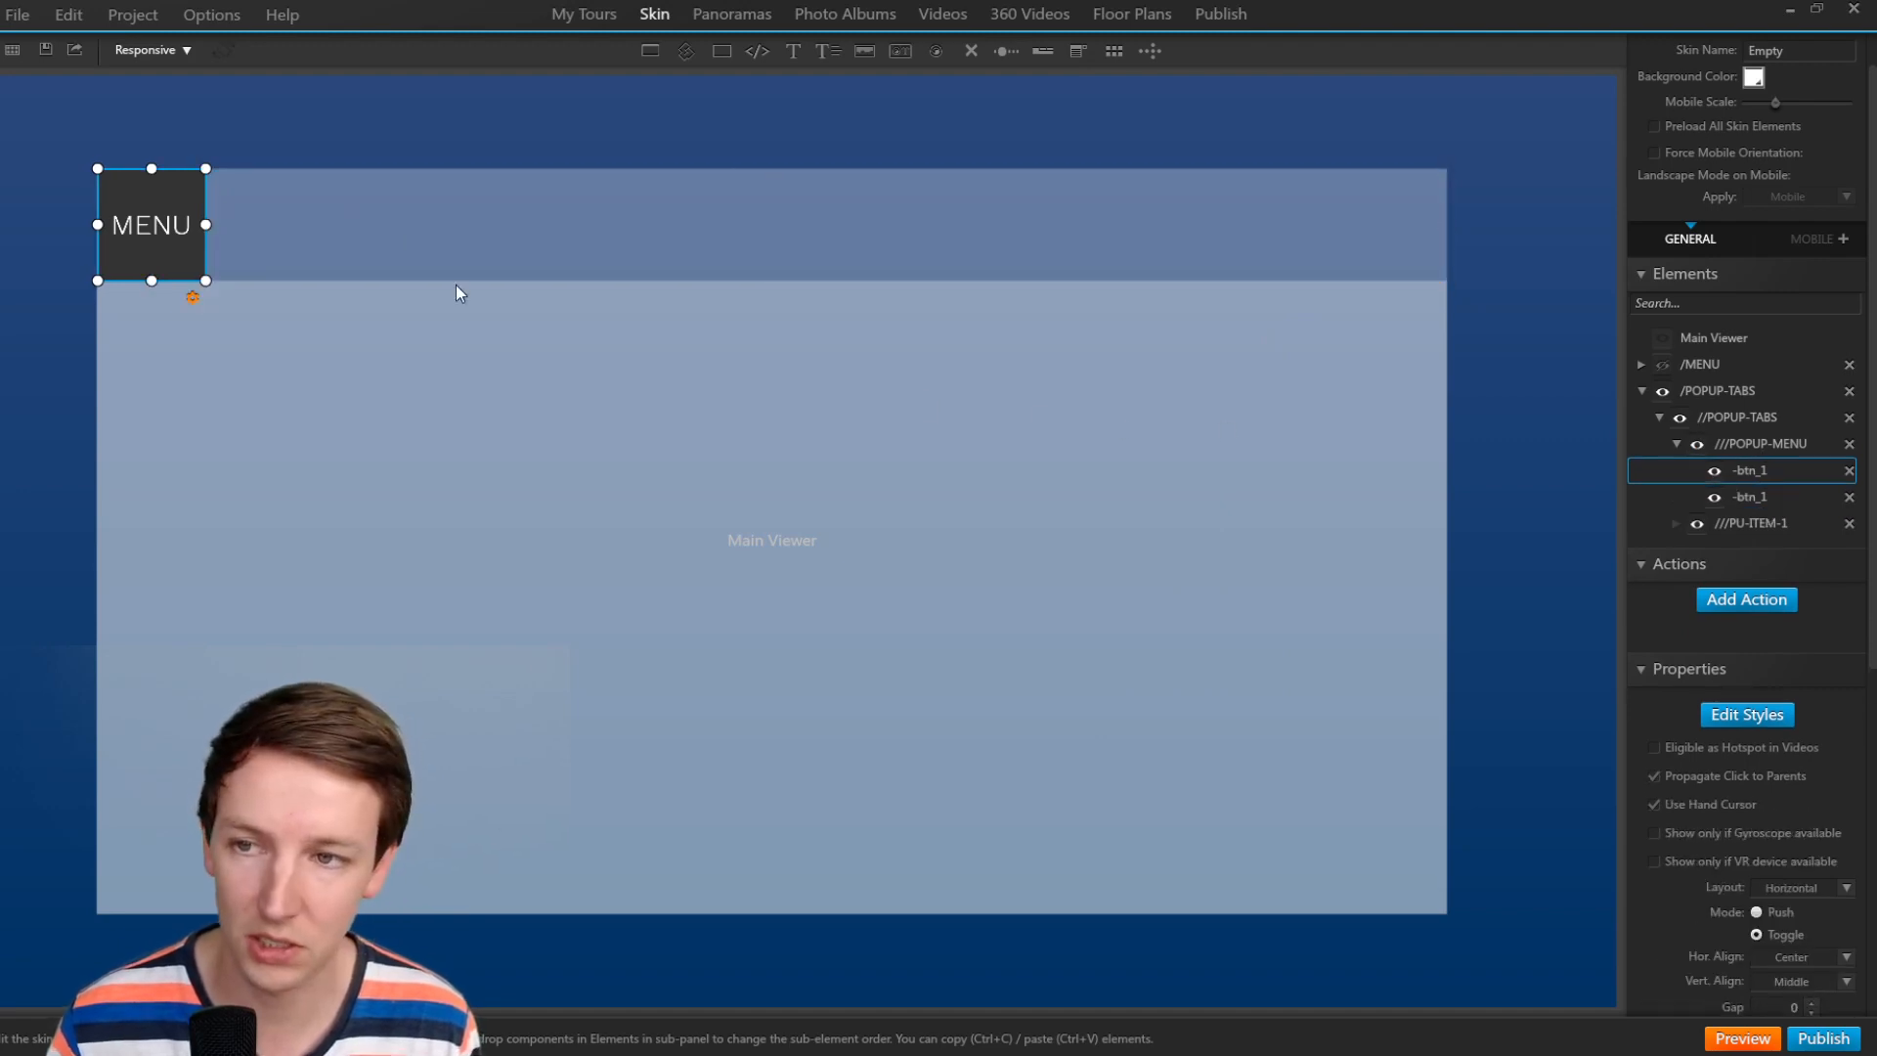
{"action": "key", "text": "ctrl+v"}
{"action": "left_click", "coordinate": [1772, 496]}
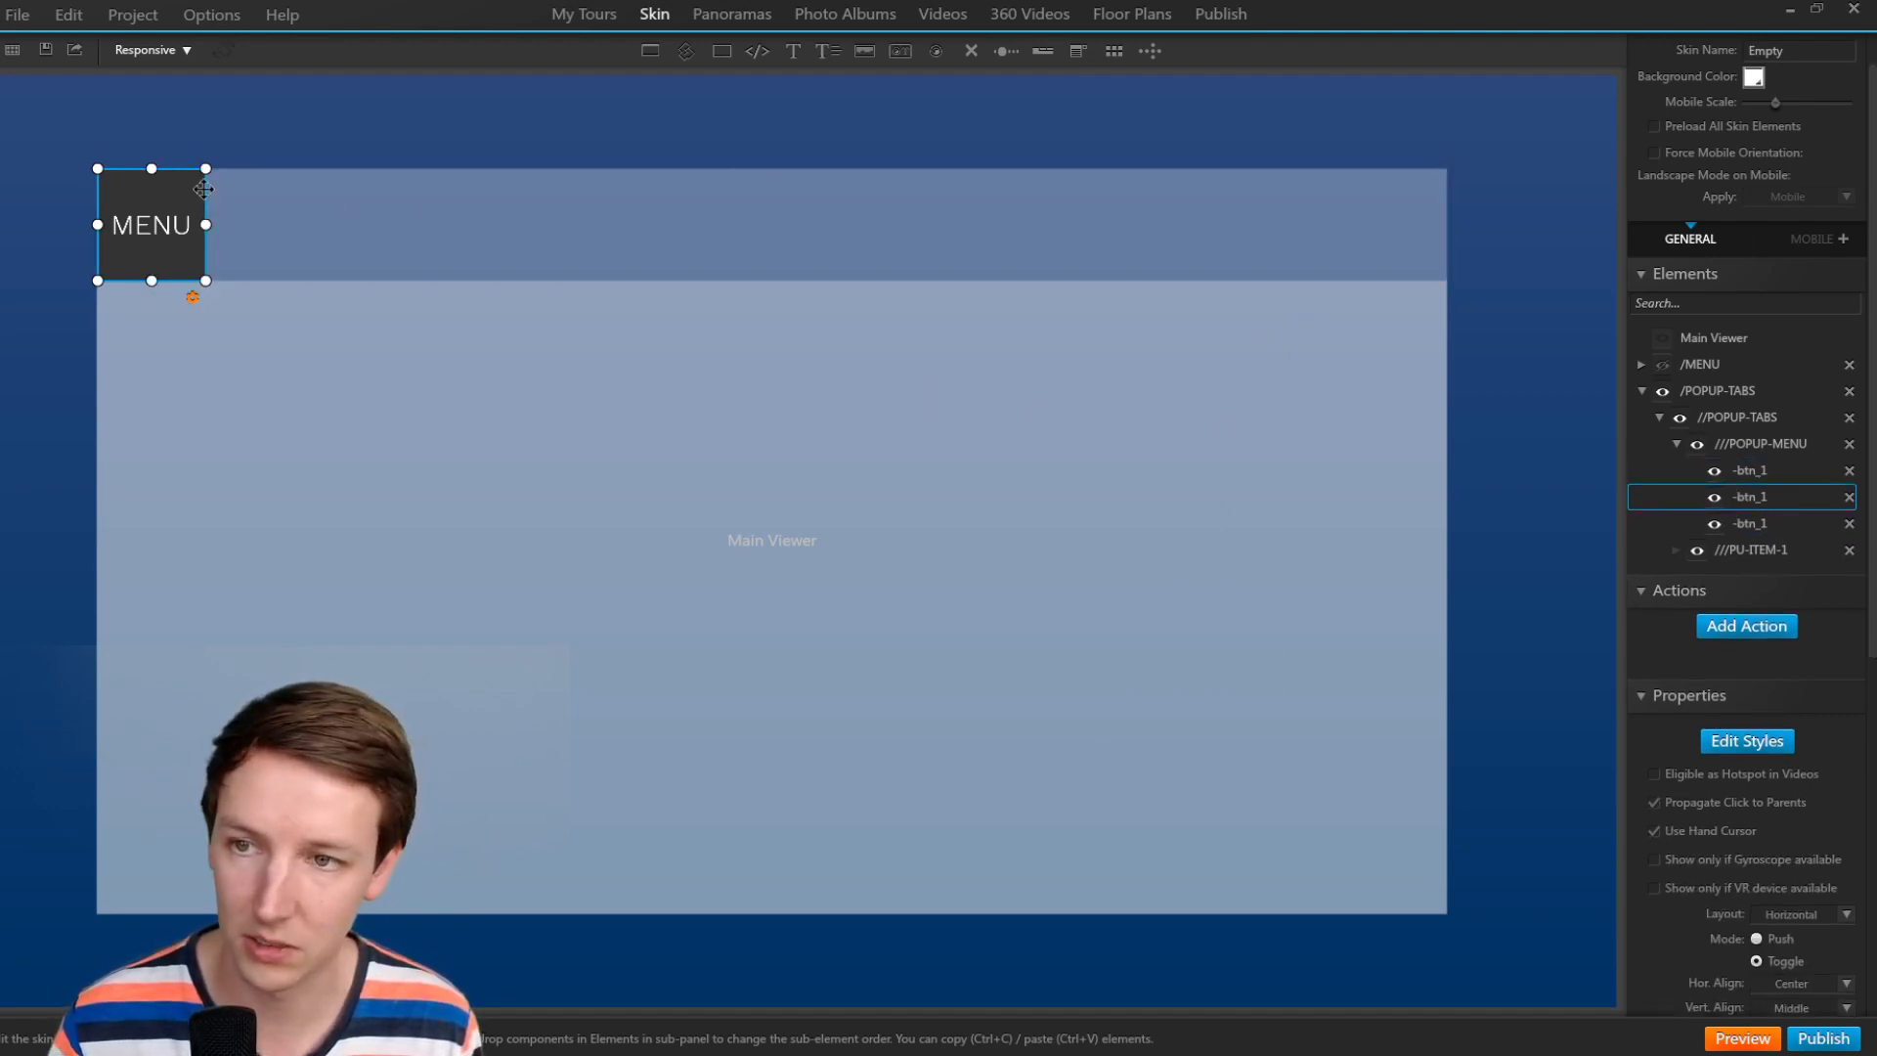
{"action": "left_click_drag", "start_coordinate": [199, 190], "coordinate": [410, 191]}
{"action": "left_click", "coordinate": [1773, 524]}
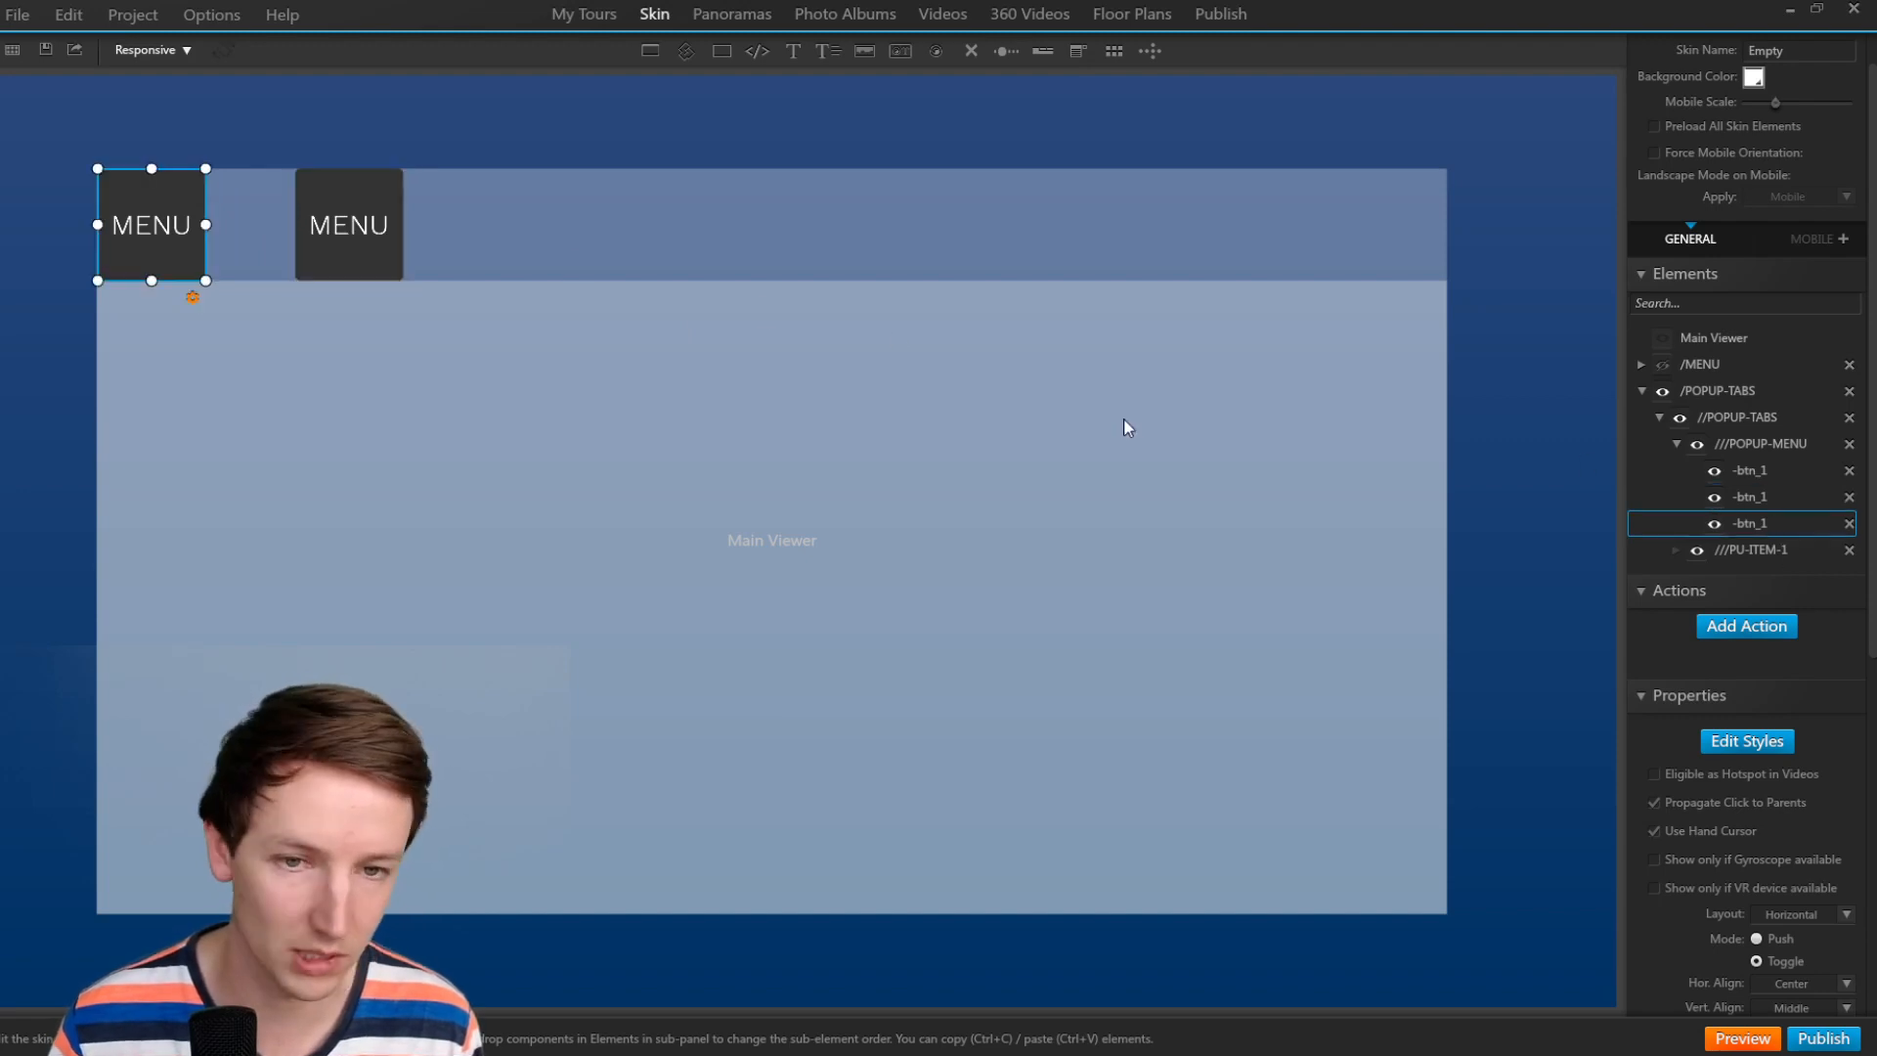
{"action": "left_click_drag", "start_coordinate": [201, 191], "coordinate": [633, 249]}
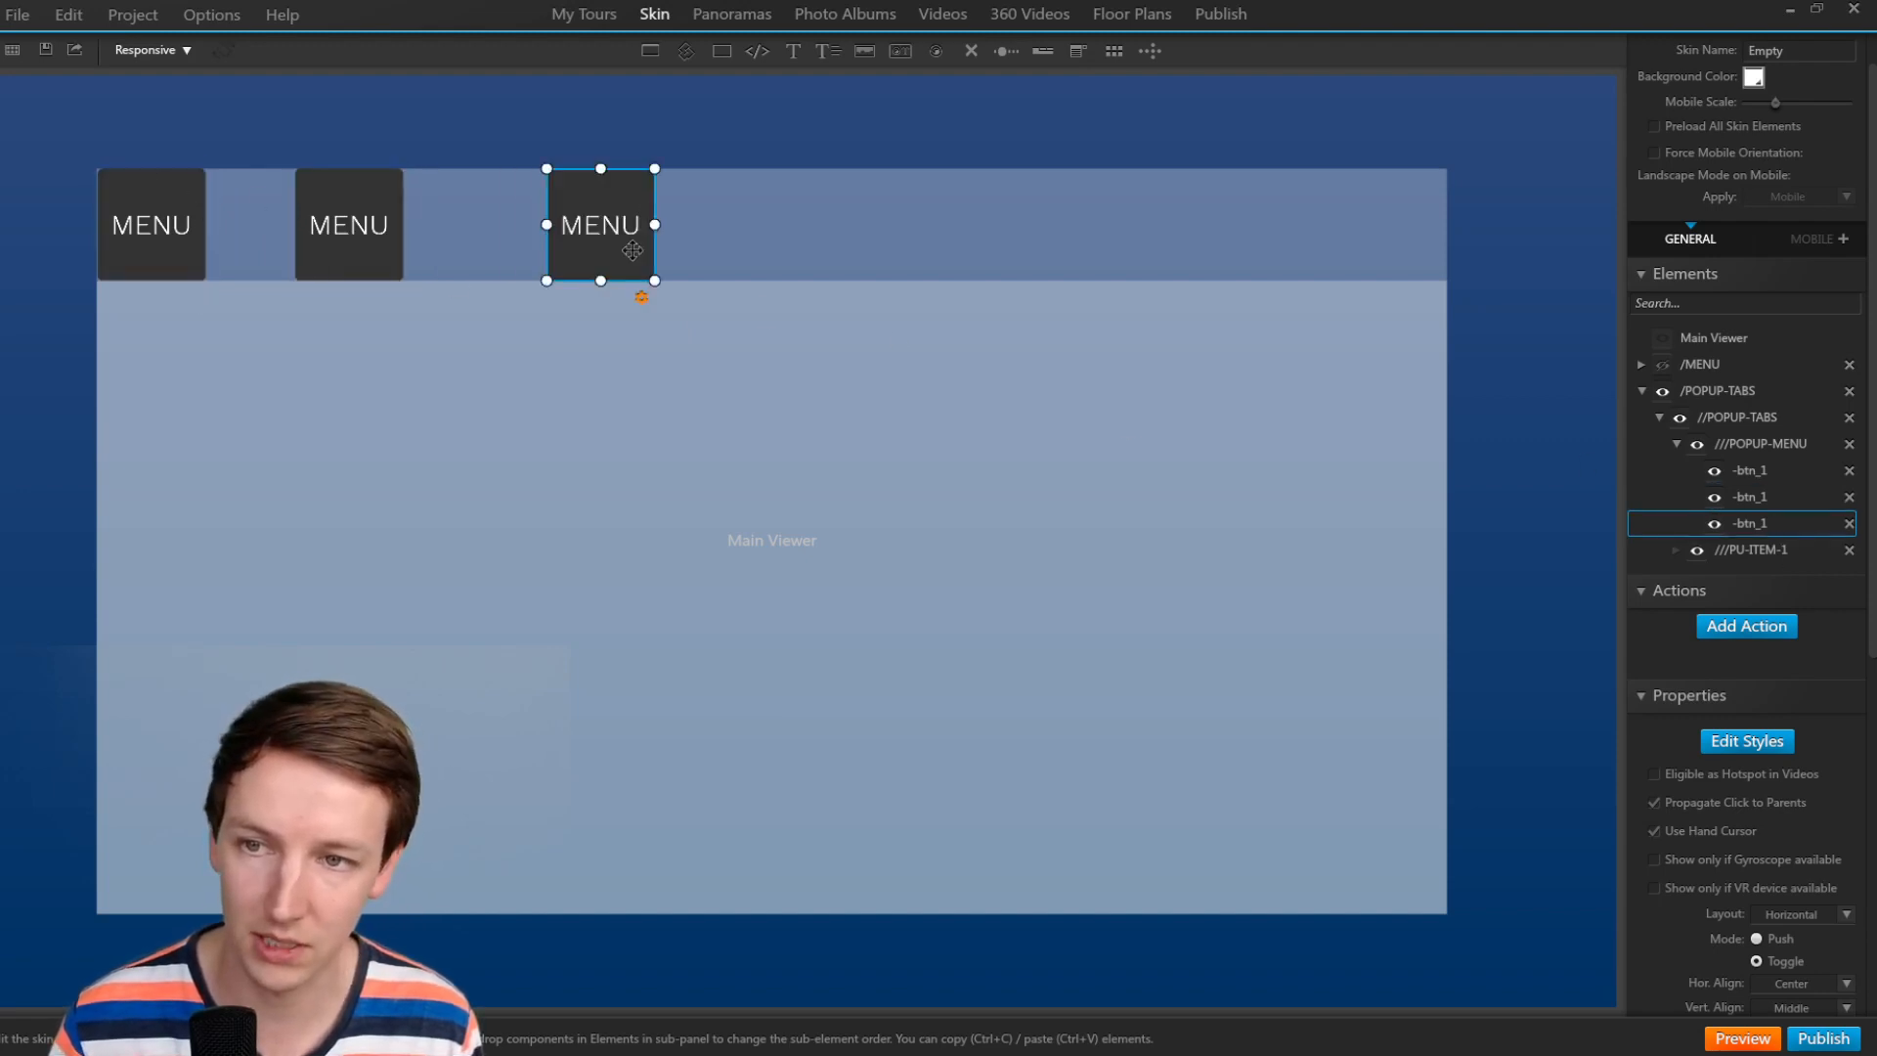
Set the first menu button's width to 12 %, after trying 15 % and 10 %.
{"action": "left_click", "coordinate": [161, 237]}
{"action": "scroll", "coordinate": [1706, 909], "scroll_direction": "down", "scroll_amount": 5}
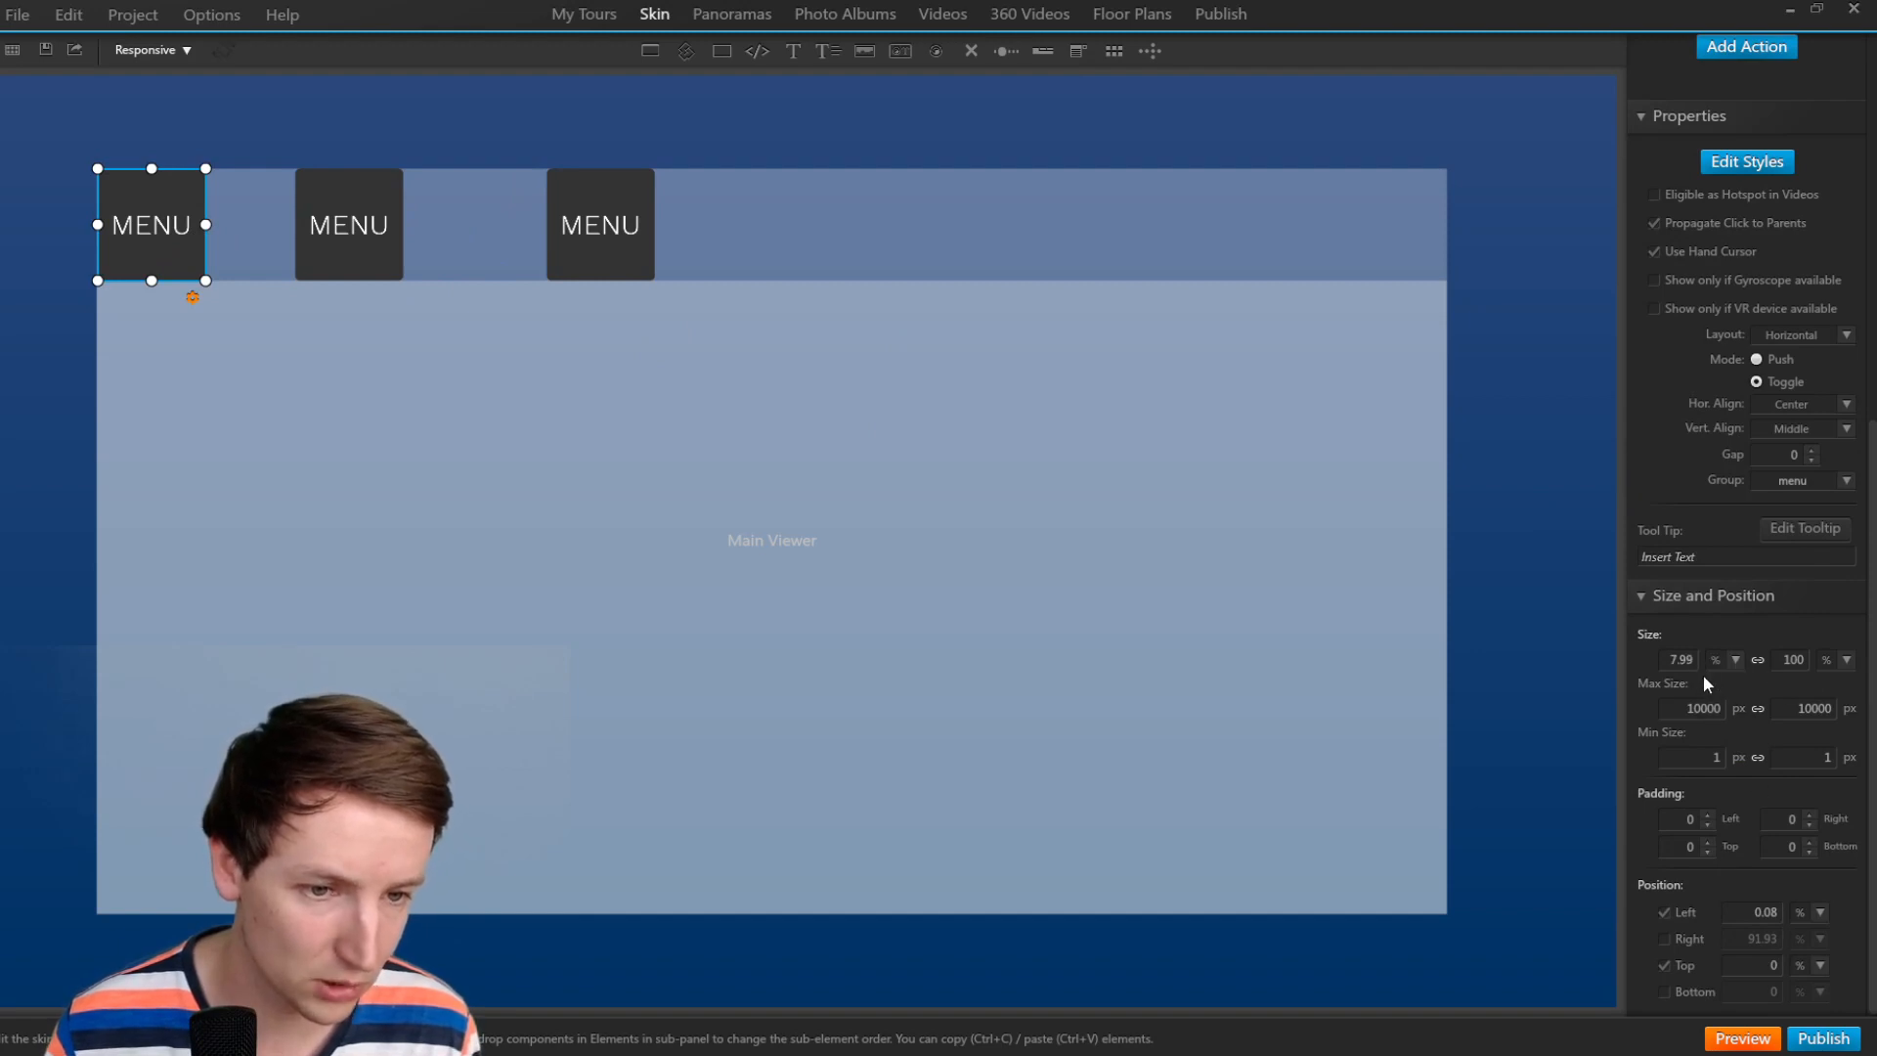
{"action": "double_click", "coordinate": [1681, 660]}
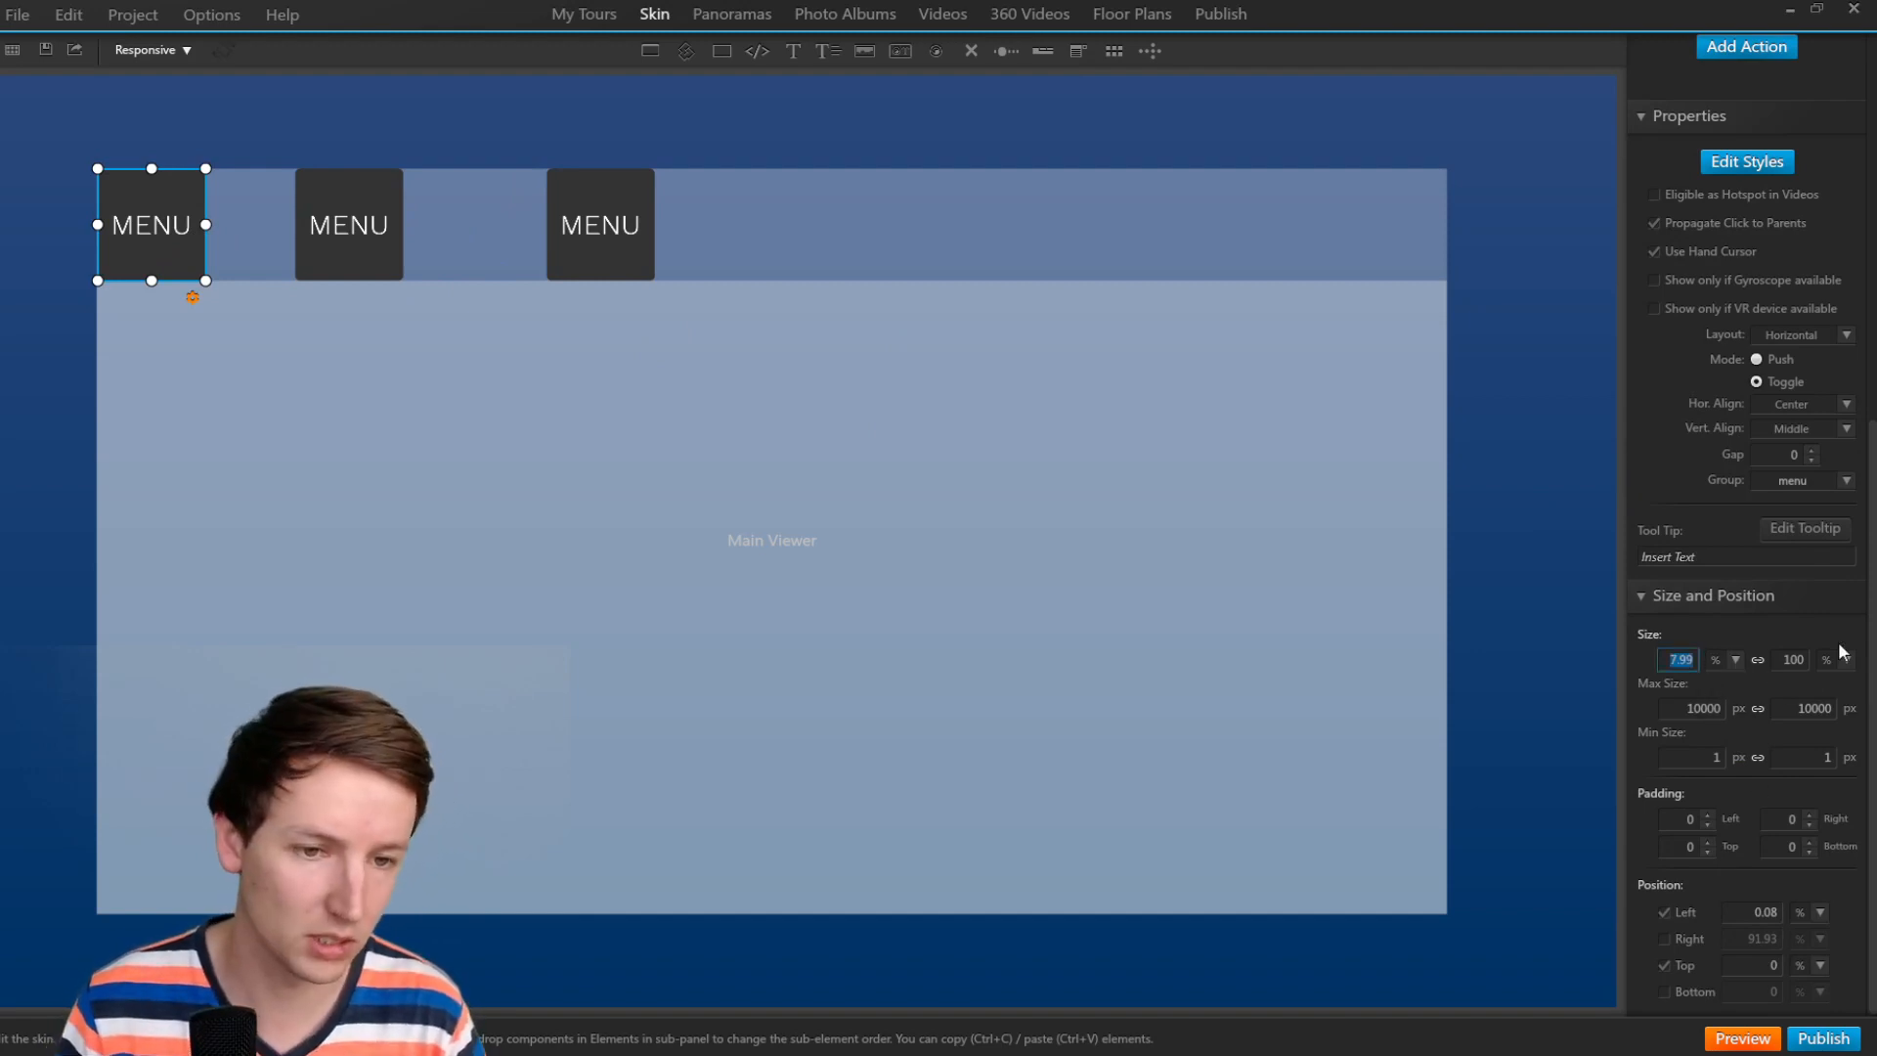
{"action": "type", "text": "15"}
{"action": "key", "text": "Tab"}
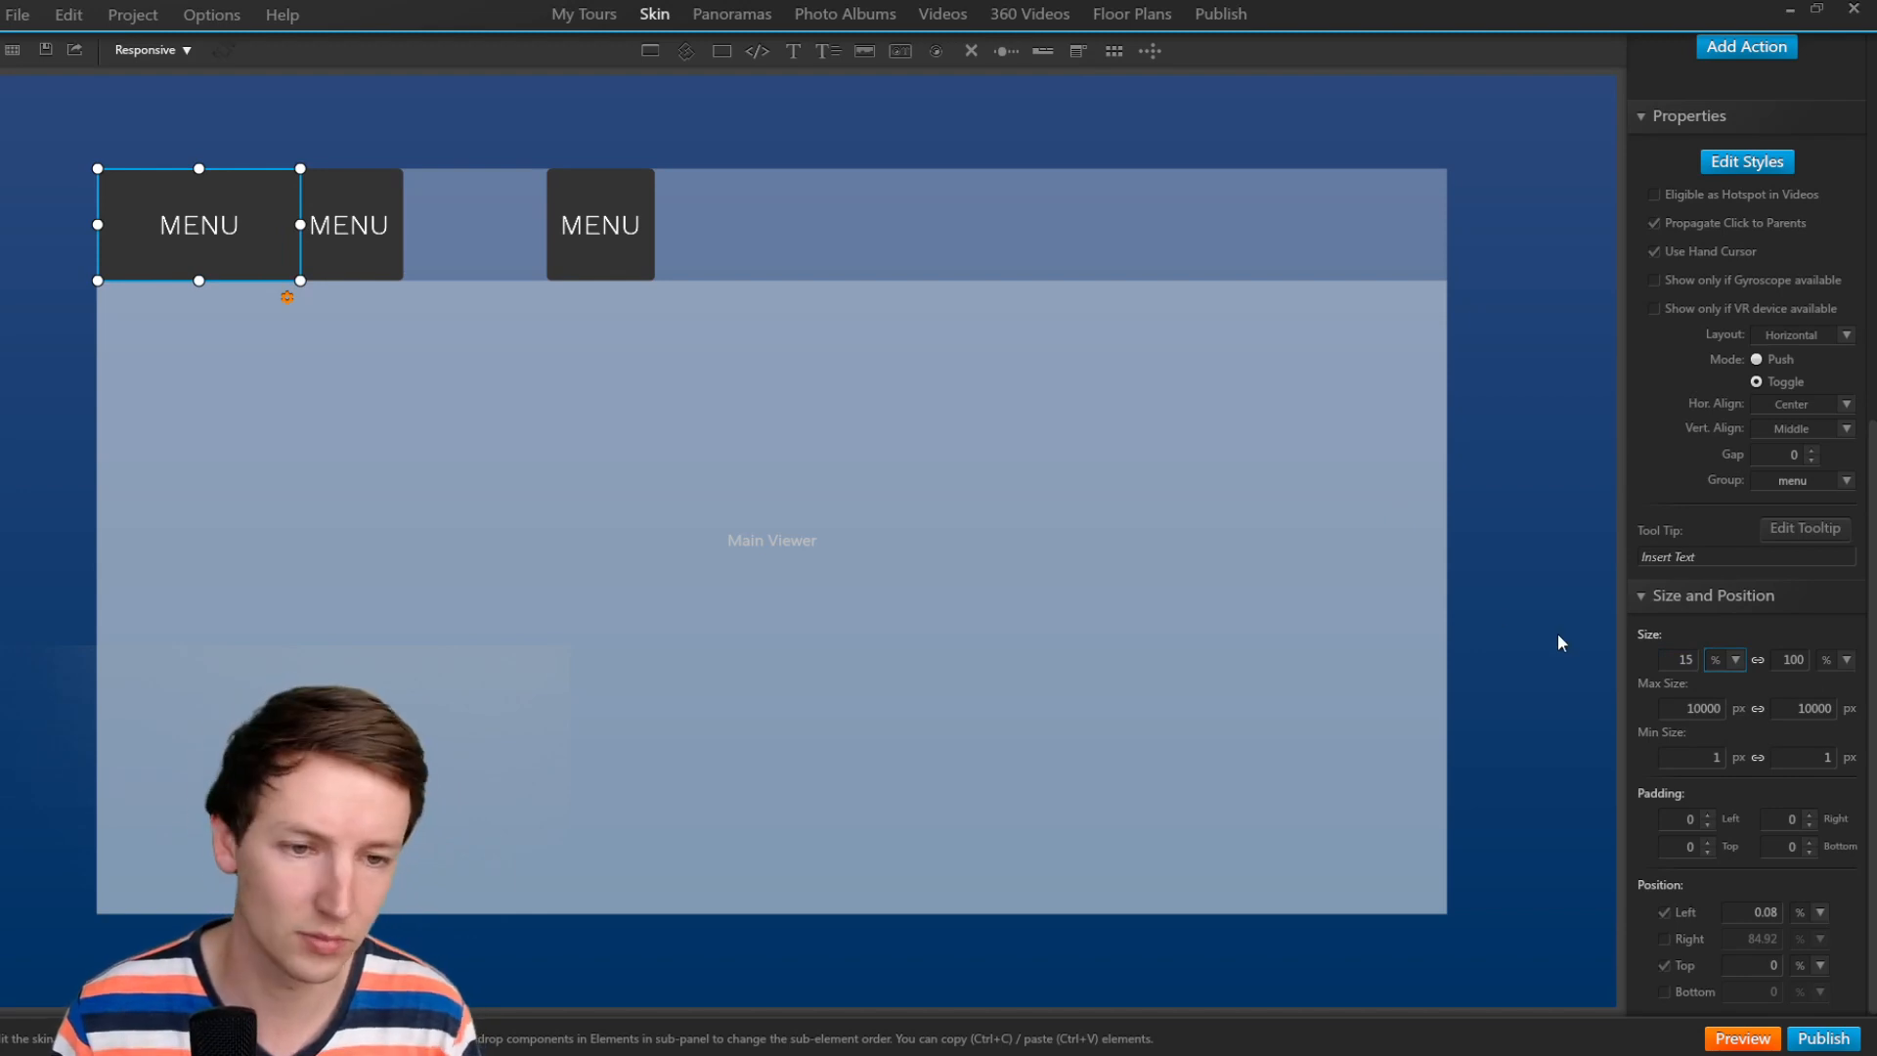
{"action": "key", "text": "shift+Tab"}
{"action": "type", "text": "10"}
{"action": "key", "text": "Tab"}
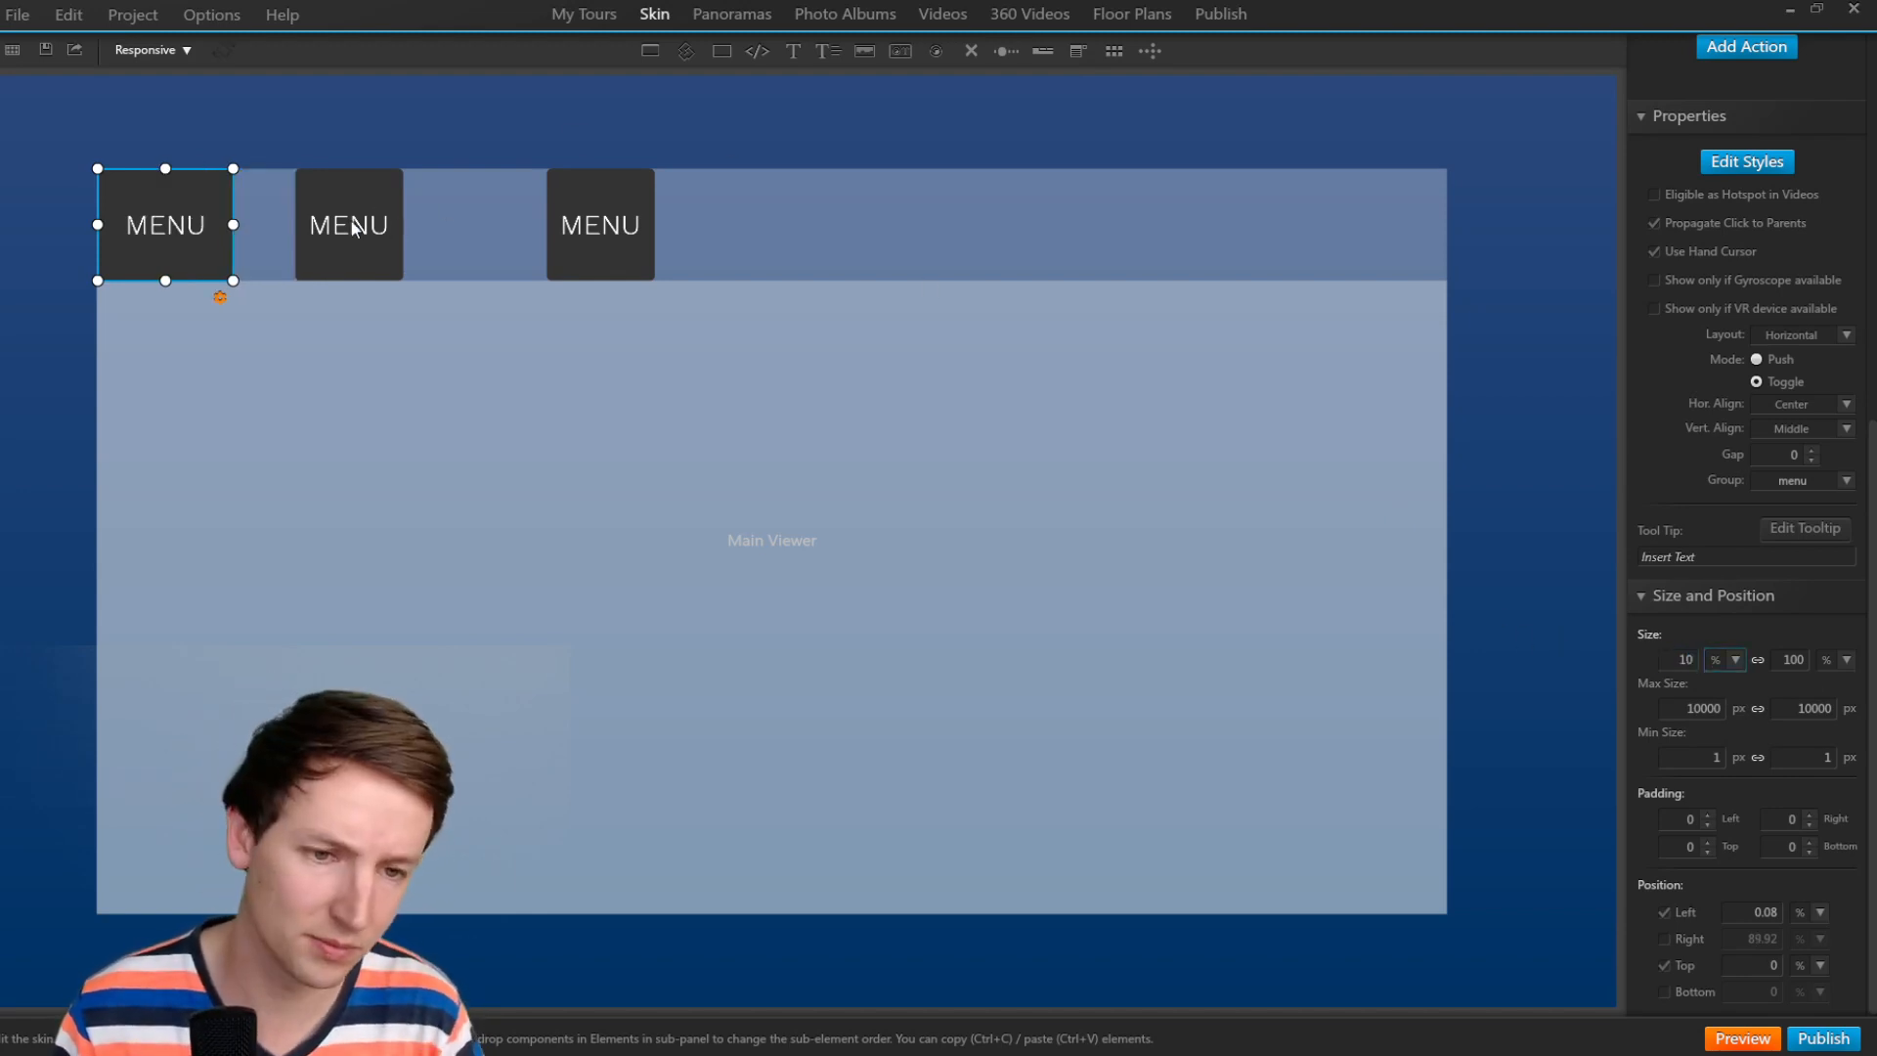
{"action": "key", "text": "shift+Tab"}
{"action": "type", "text": "12"}
{"action": "key", "text": "Tab"}
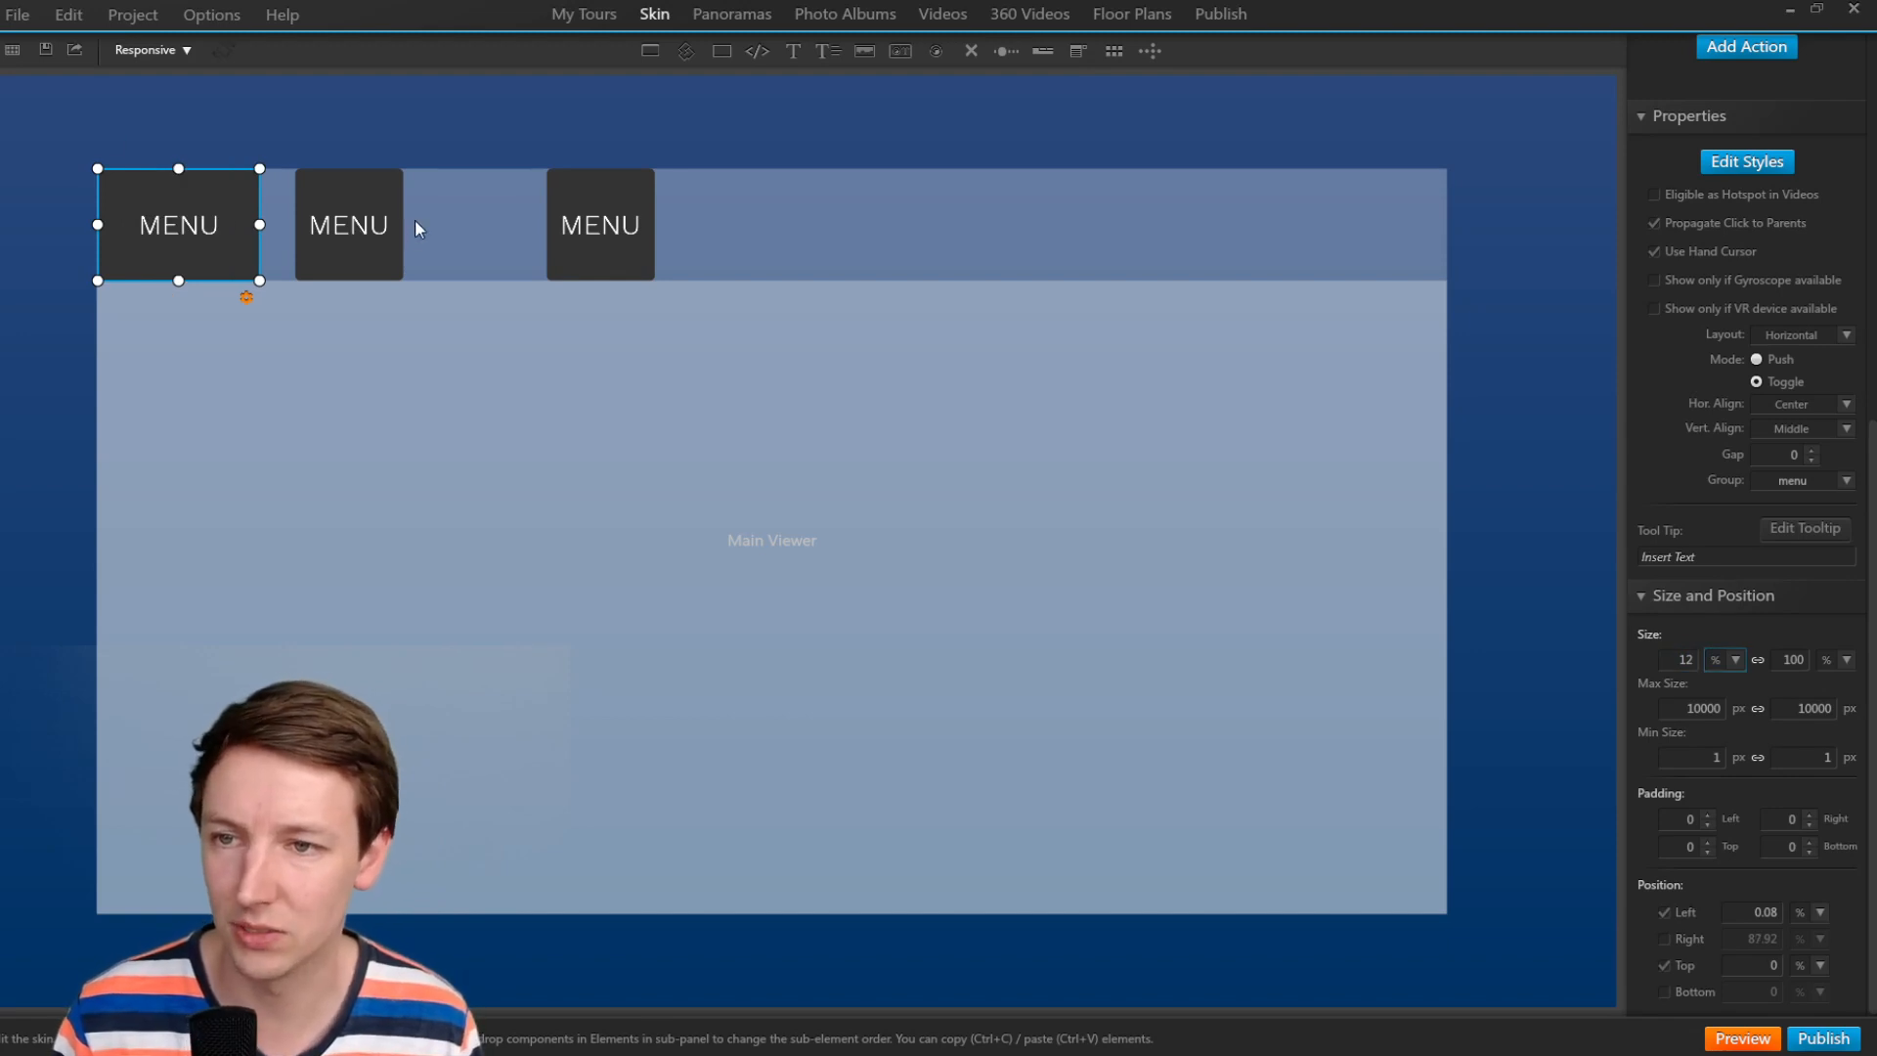
Switch the second menu button's width unit to percent and set the width to 12 %.
{"action": "left_click", "coordinate": [396, 227]}
{"action": "left_click", "coordinate": [1734, 660]}
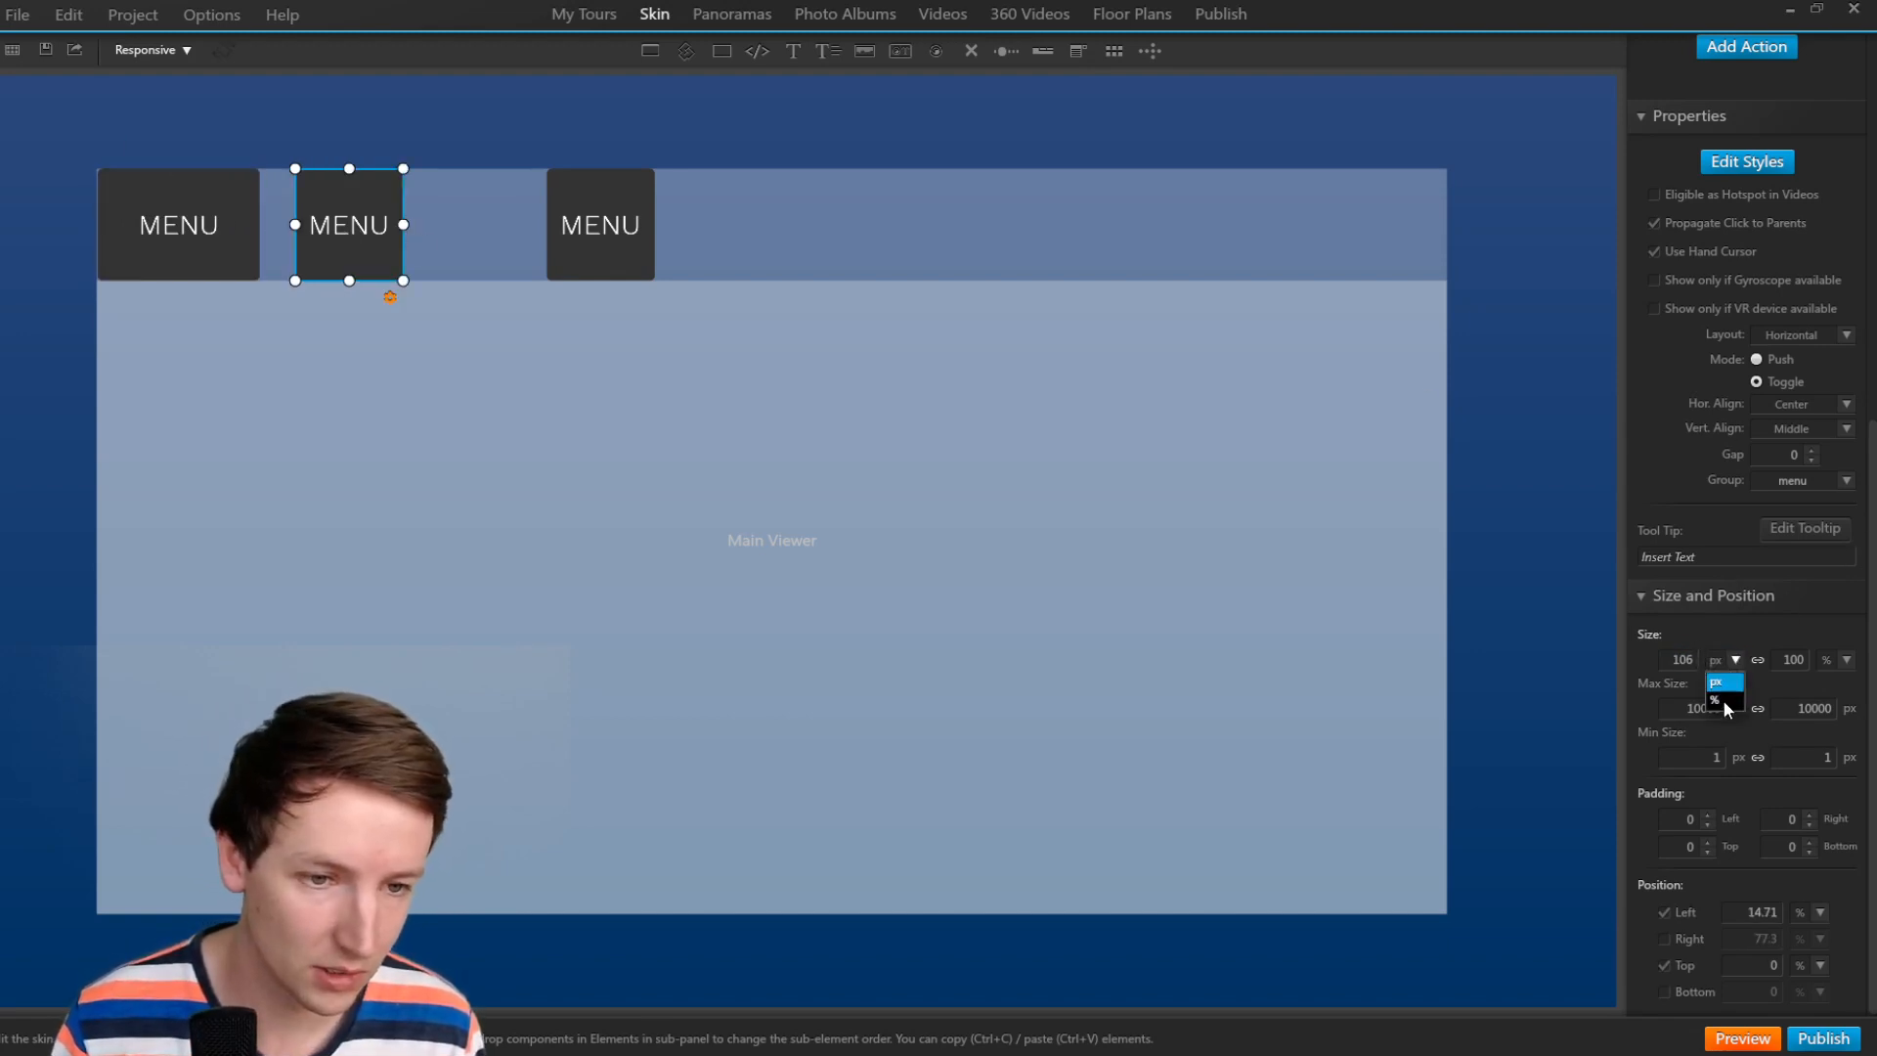
{"action": "left_click", "coordinate": [1725, 702]}
{"action": "key", "text": "shift+Tab"}
{"action": "type", "text": "12"}
{"action": "key", "text": "Tab"}
Switch the third menu button's width unit to percent and set the width to 12 %.
{"action": "left_click", "coordinate": [630, 235]}
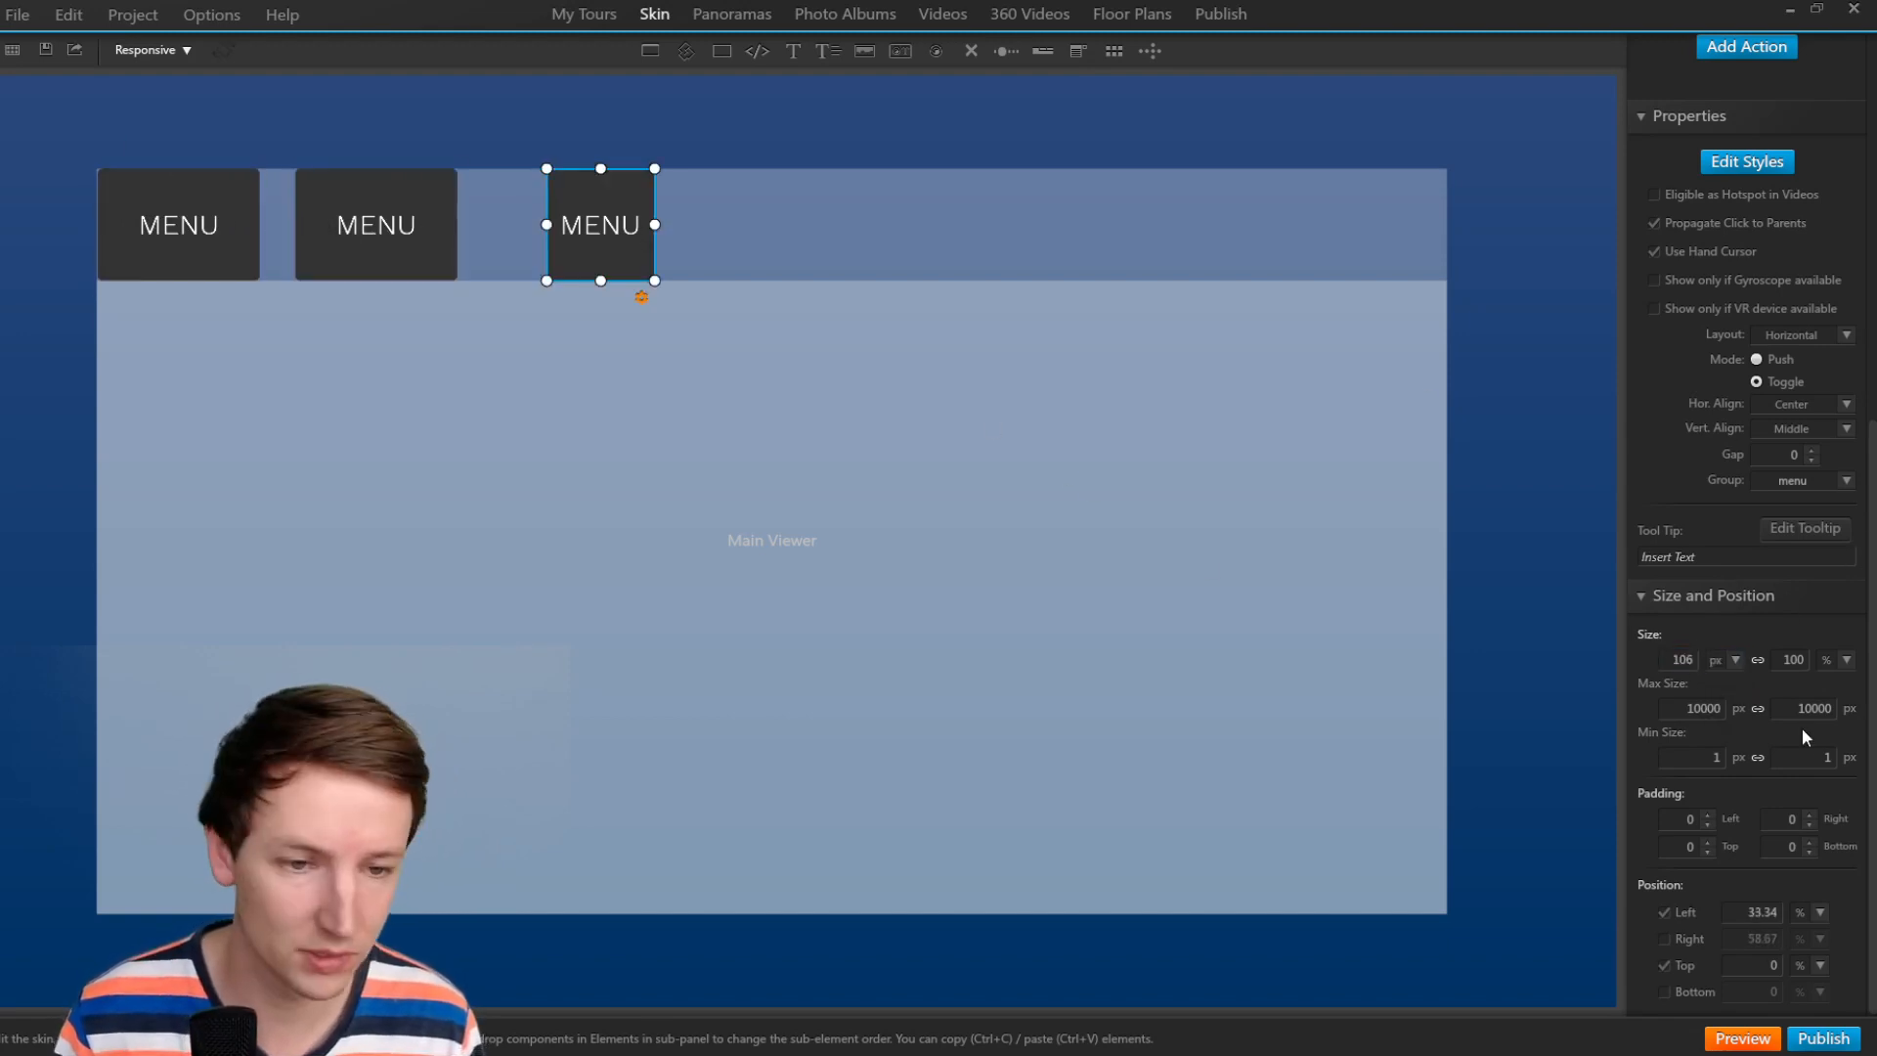
{"action": "left_click", "coordinate": [1734, 660]}
{"action": "left_click", "coordinate": [1716, 704]}
{"action": "double_click", "coordinate": [1688, 659]}
{"action": "type", "text": "1"}
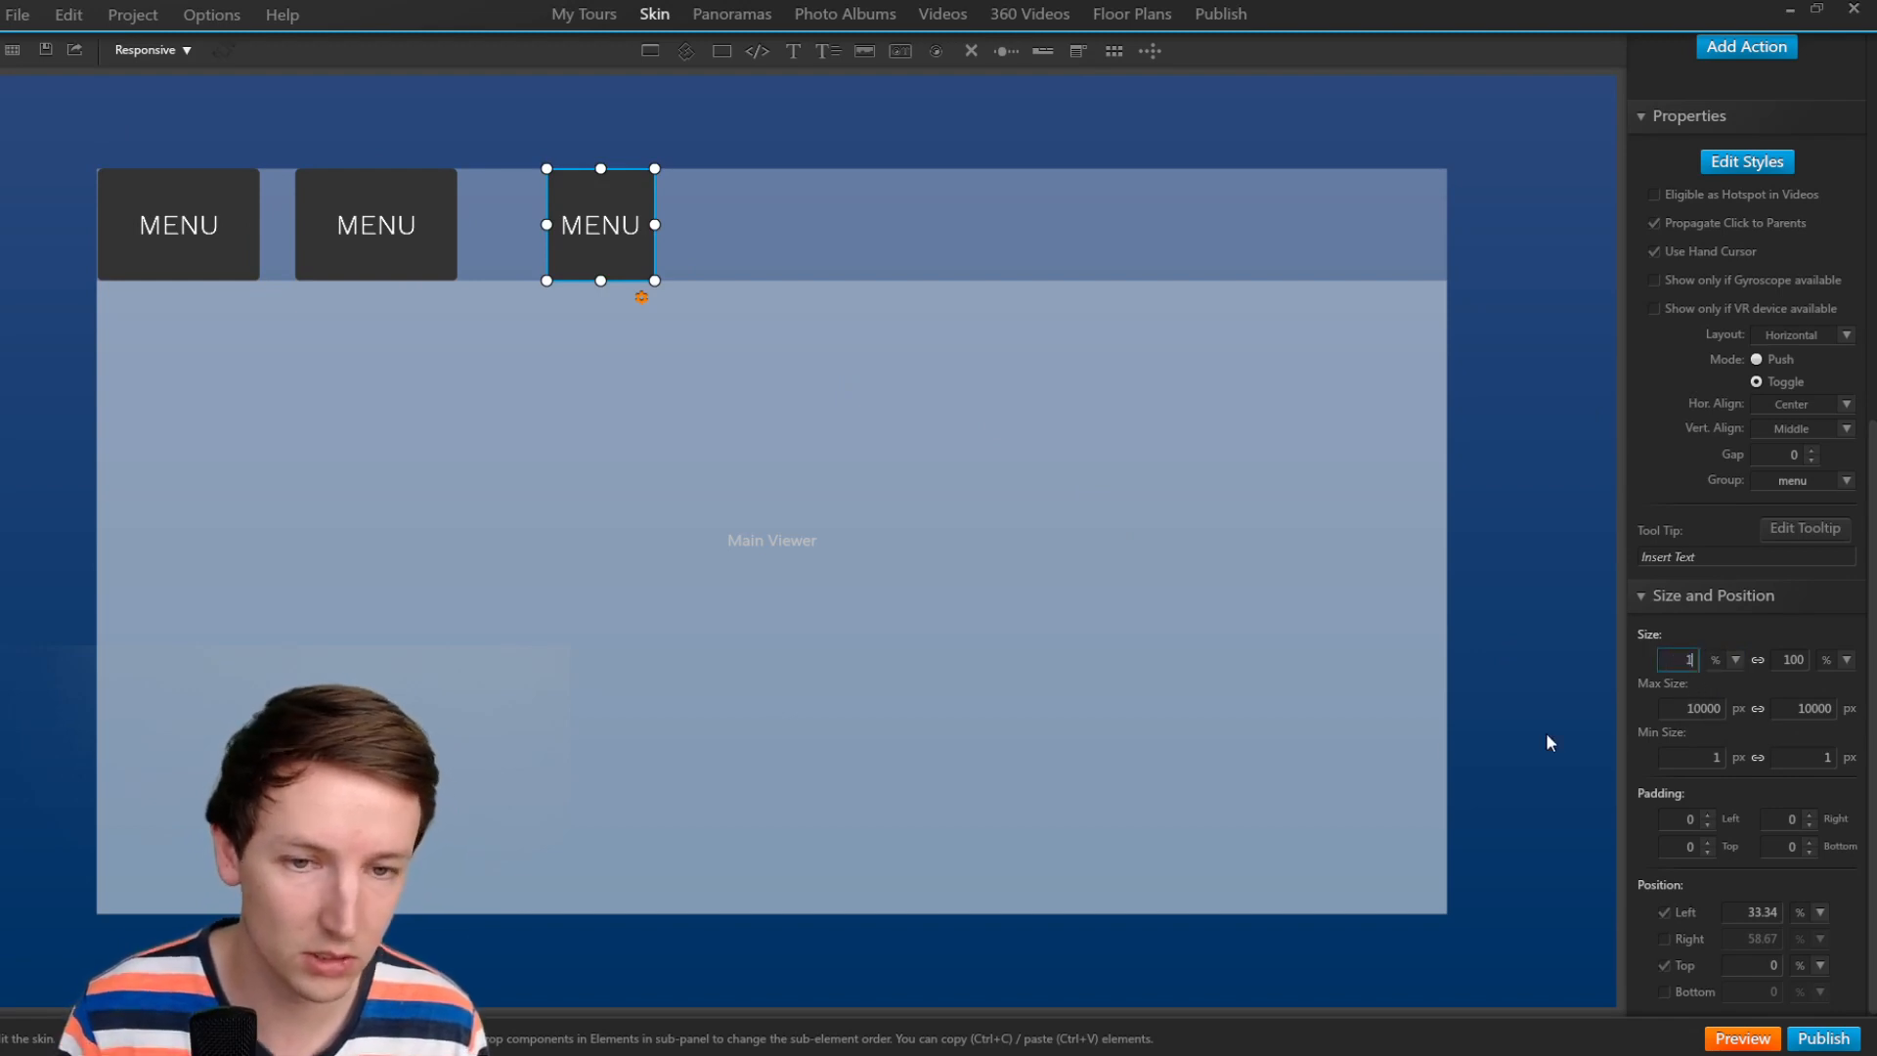
{"action": "type", "text": "2"}
{"action": "key", "text": "Tab"}
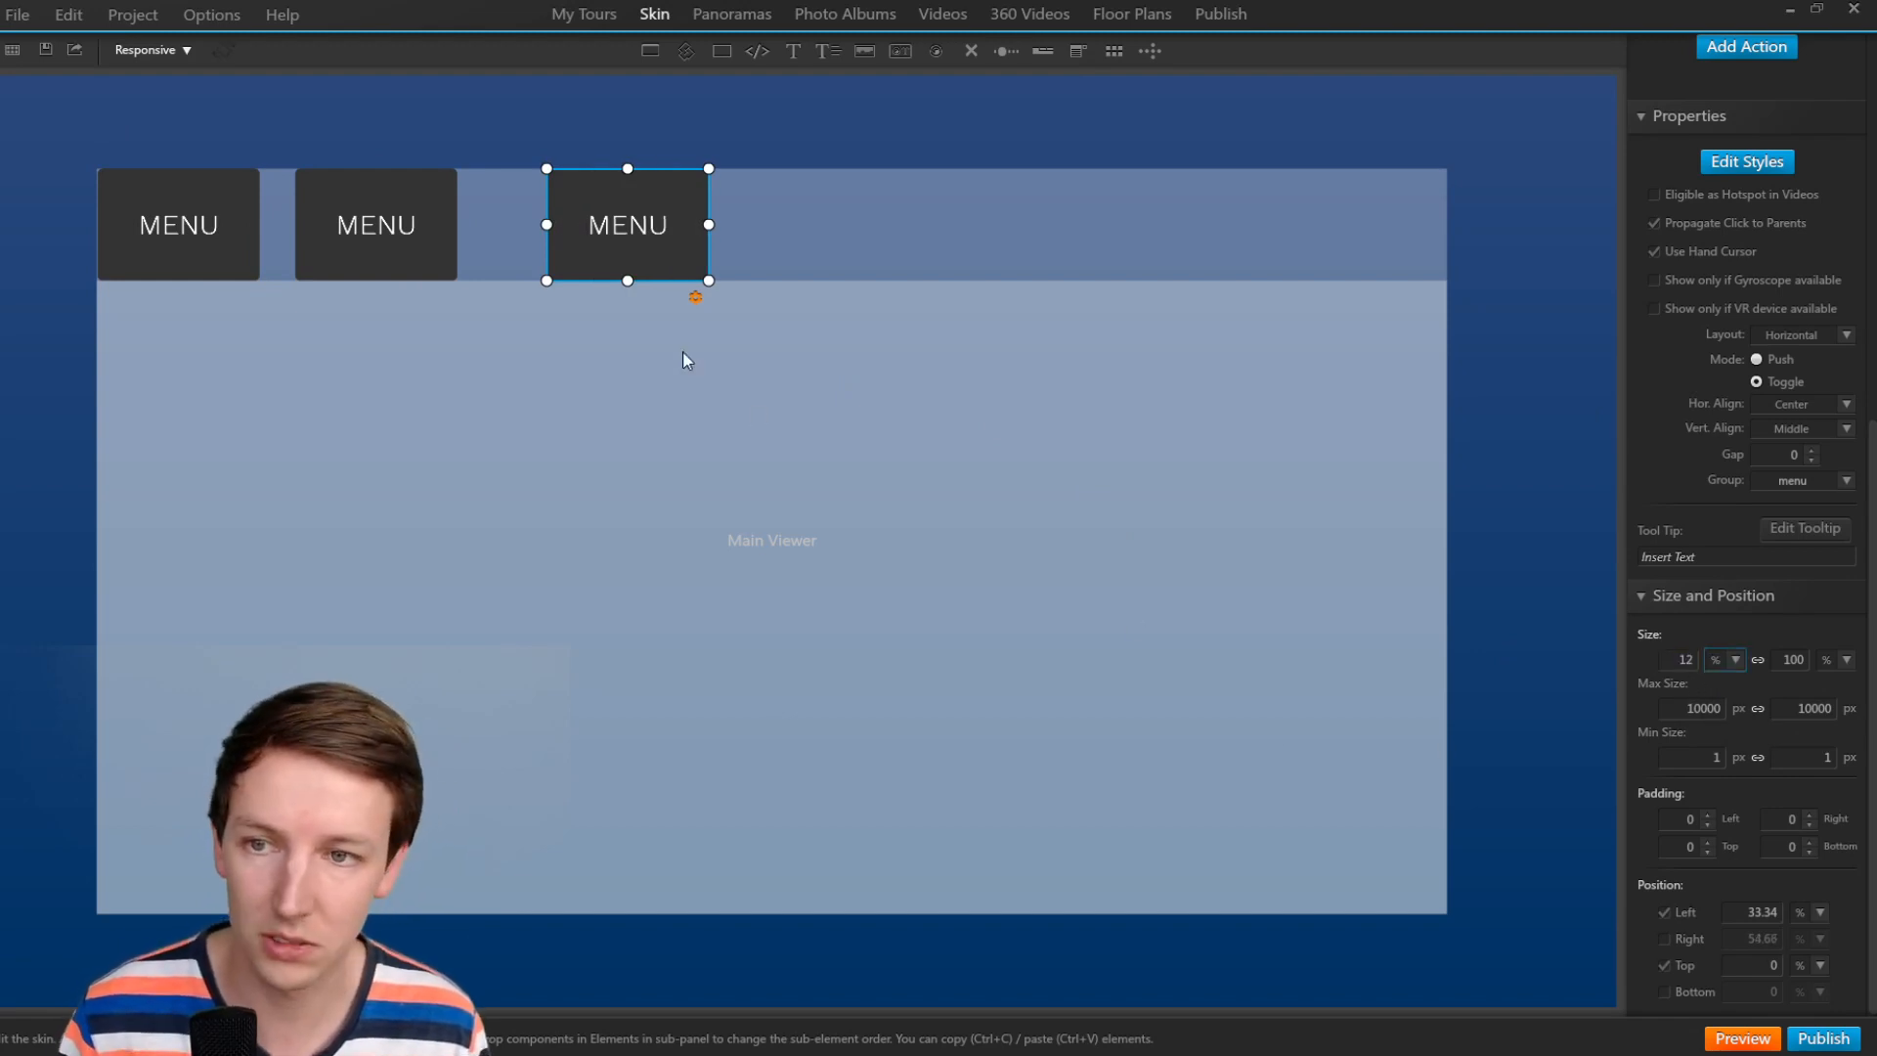
Set the first menu button's left position to 0 %.
{"action": "left_click", "coordinate": [333, 248]}
{"action": "left_click", "coordinate": [200, 235]}
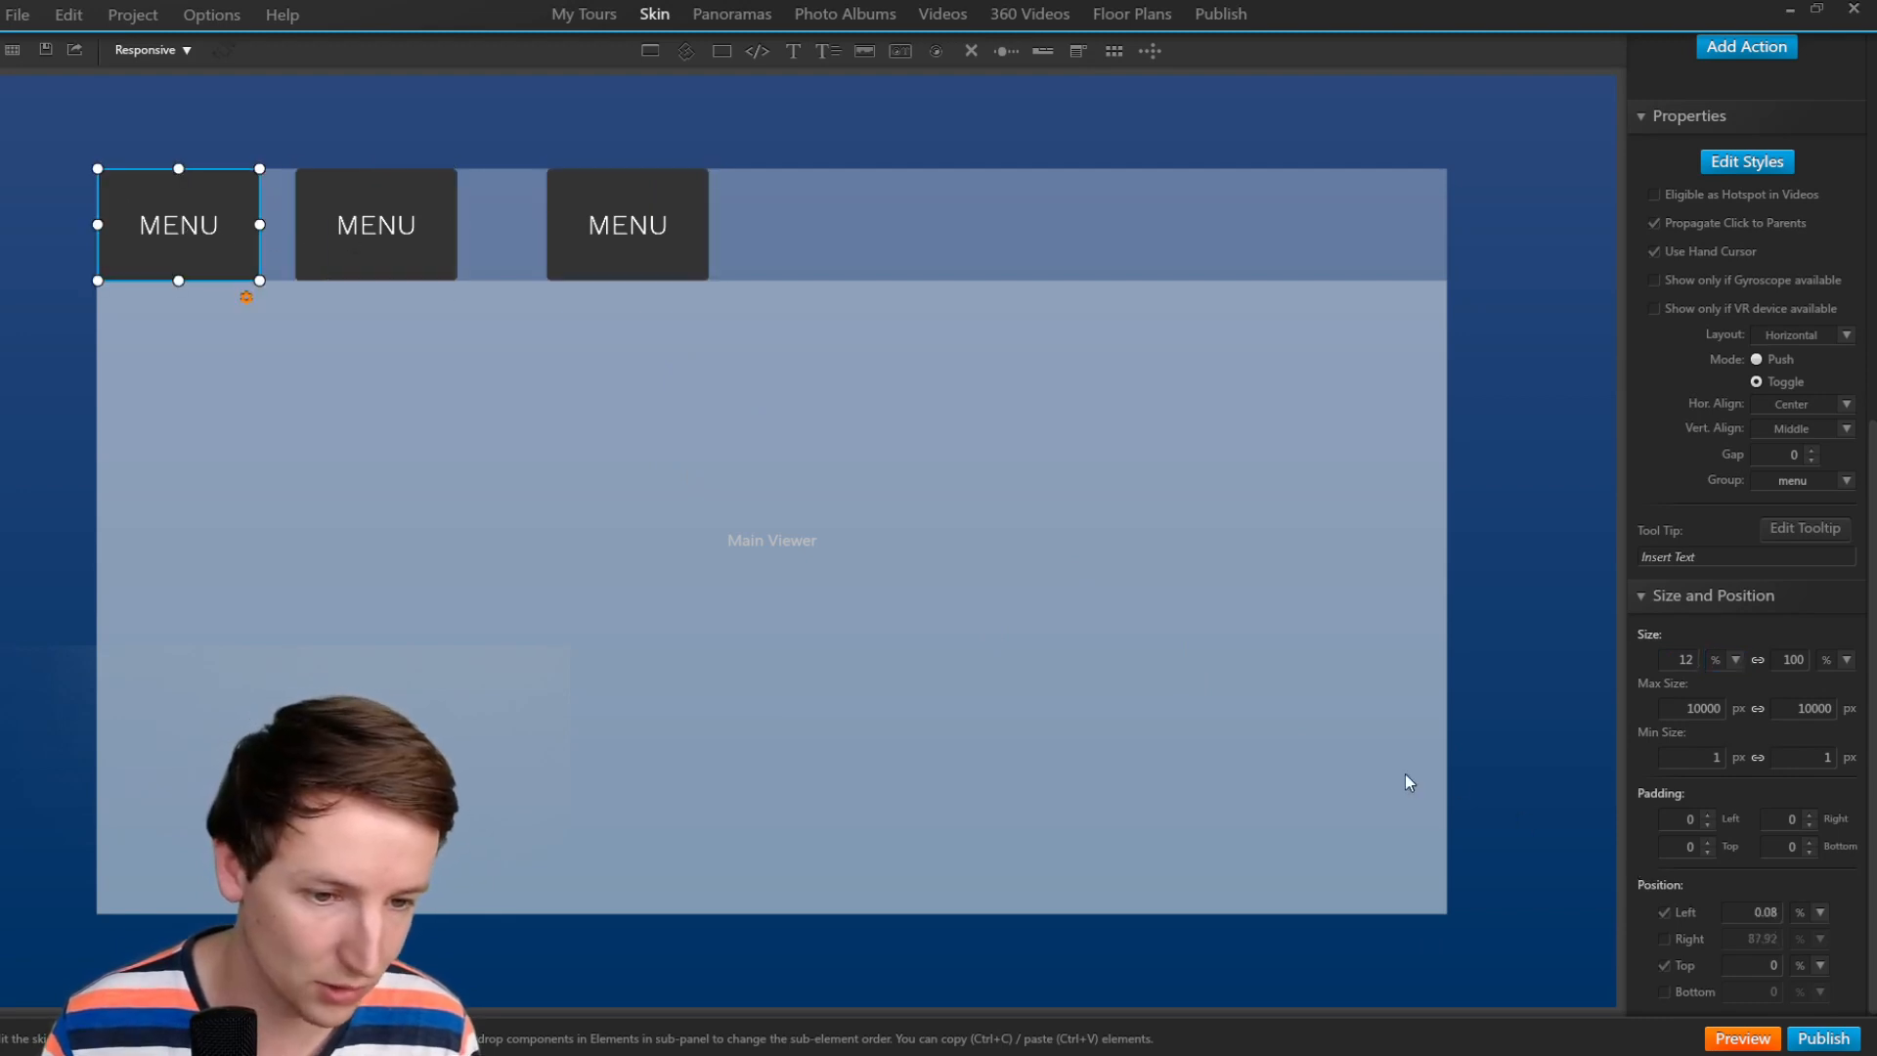
{"action": "double_click", "coordinate": [1760, 912]}
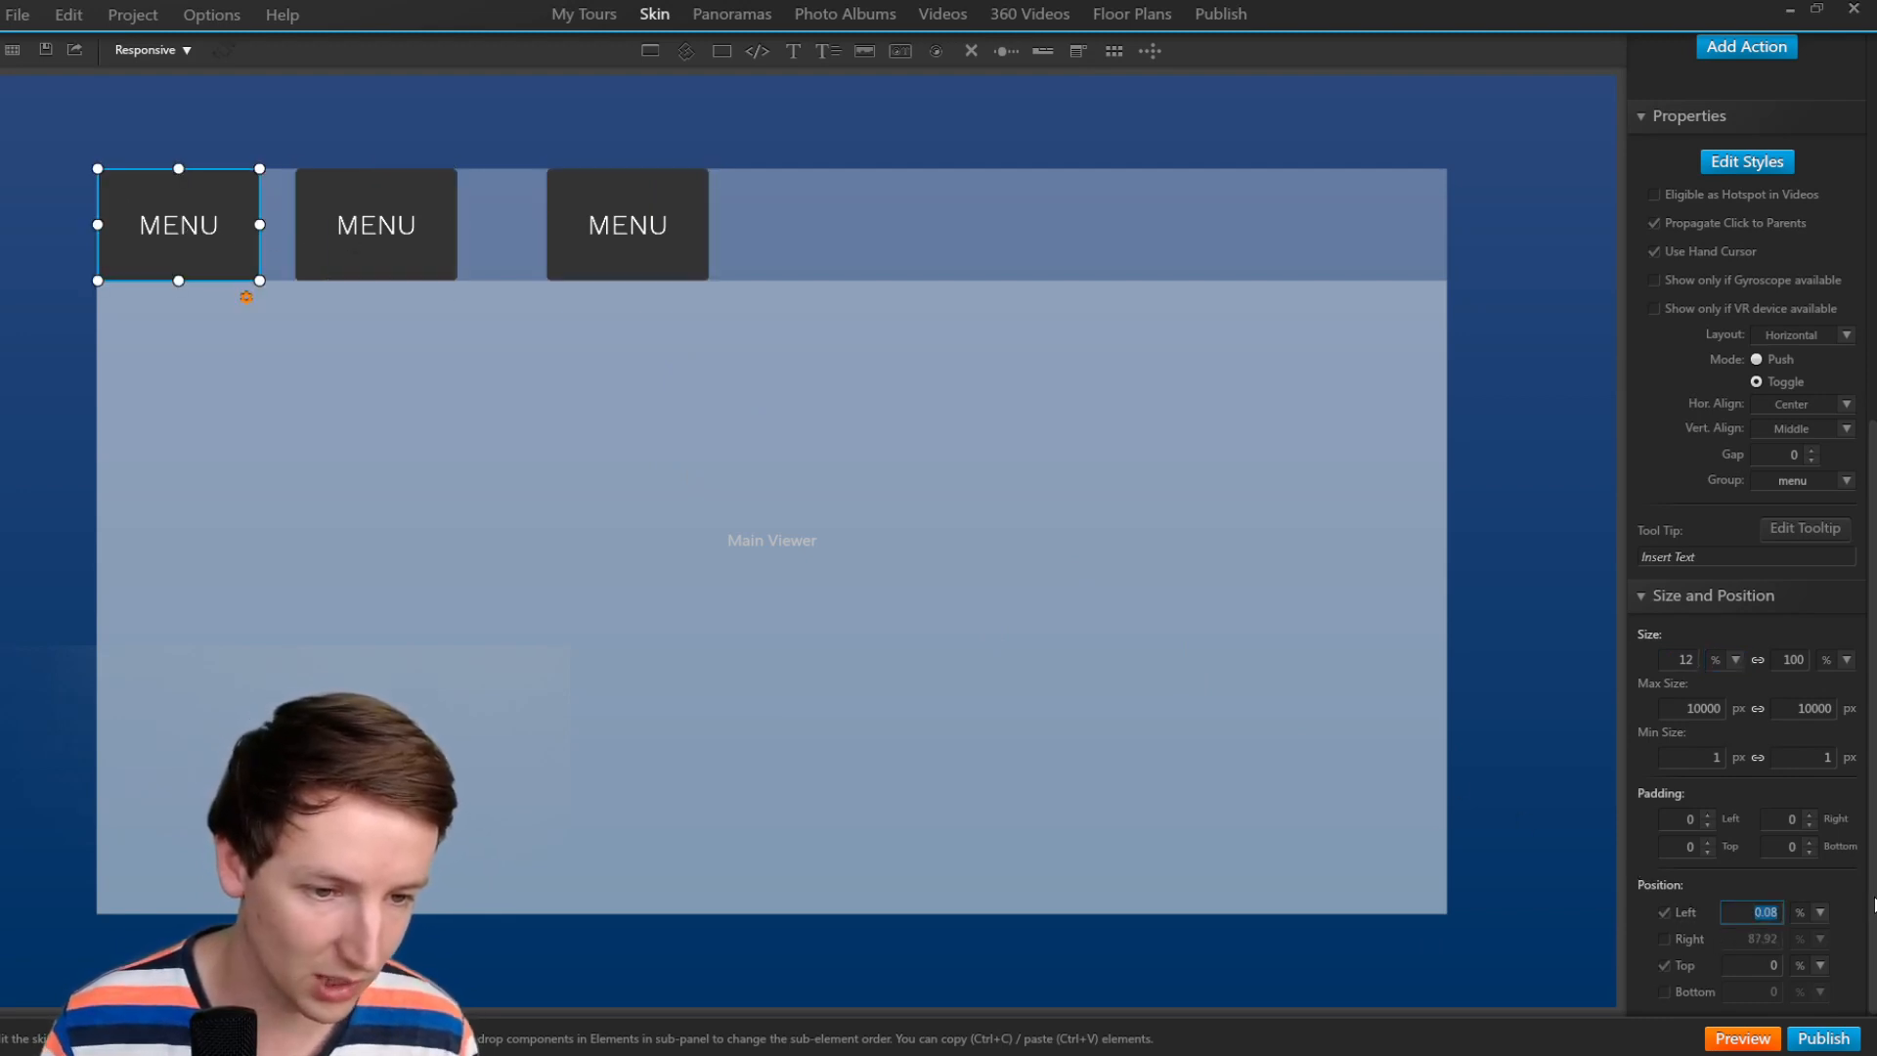
{"action": "type", "text": "0"}
{"action": "key", "text": "Tab"}
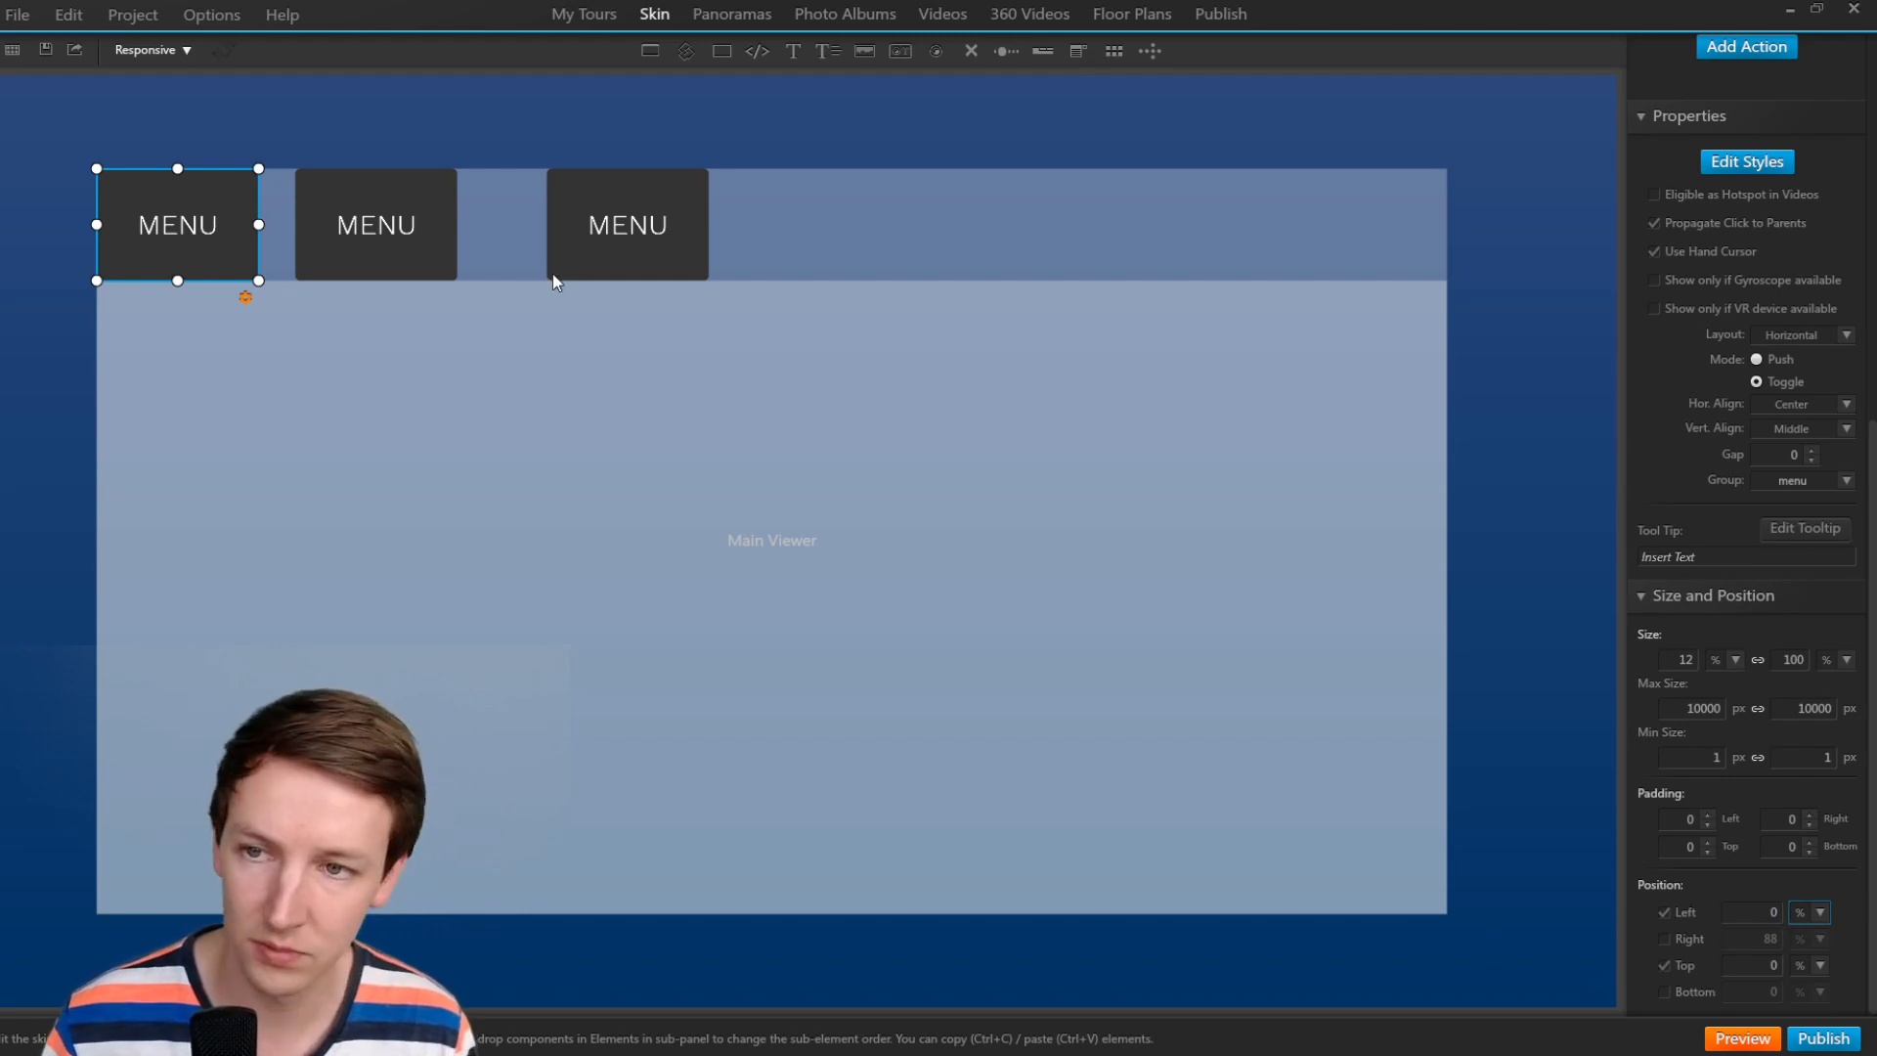
Set the second menu button's left position to 13 %, after trying 12 %.
{"action": "left_click", "coordinate": [355, 221]}
{"action": "left_click", "coordinate": [1757, 911]}
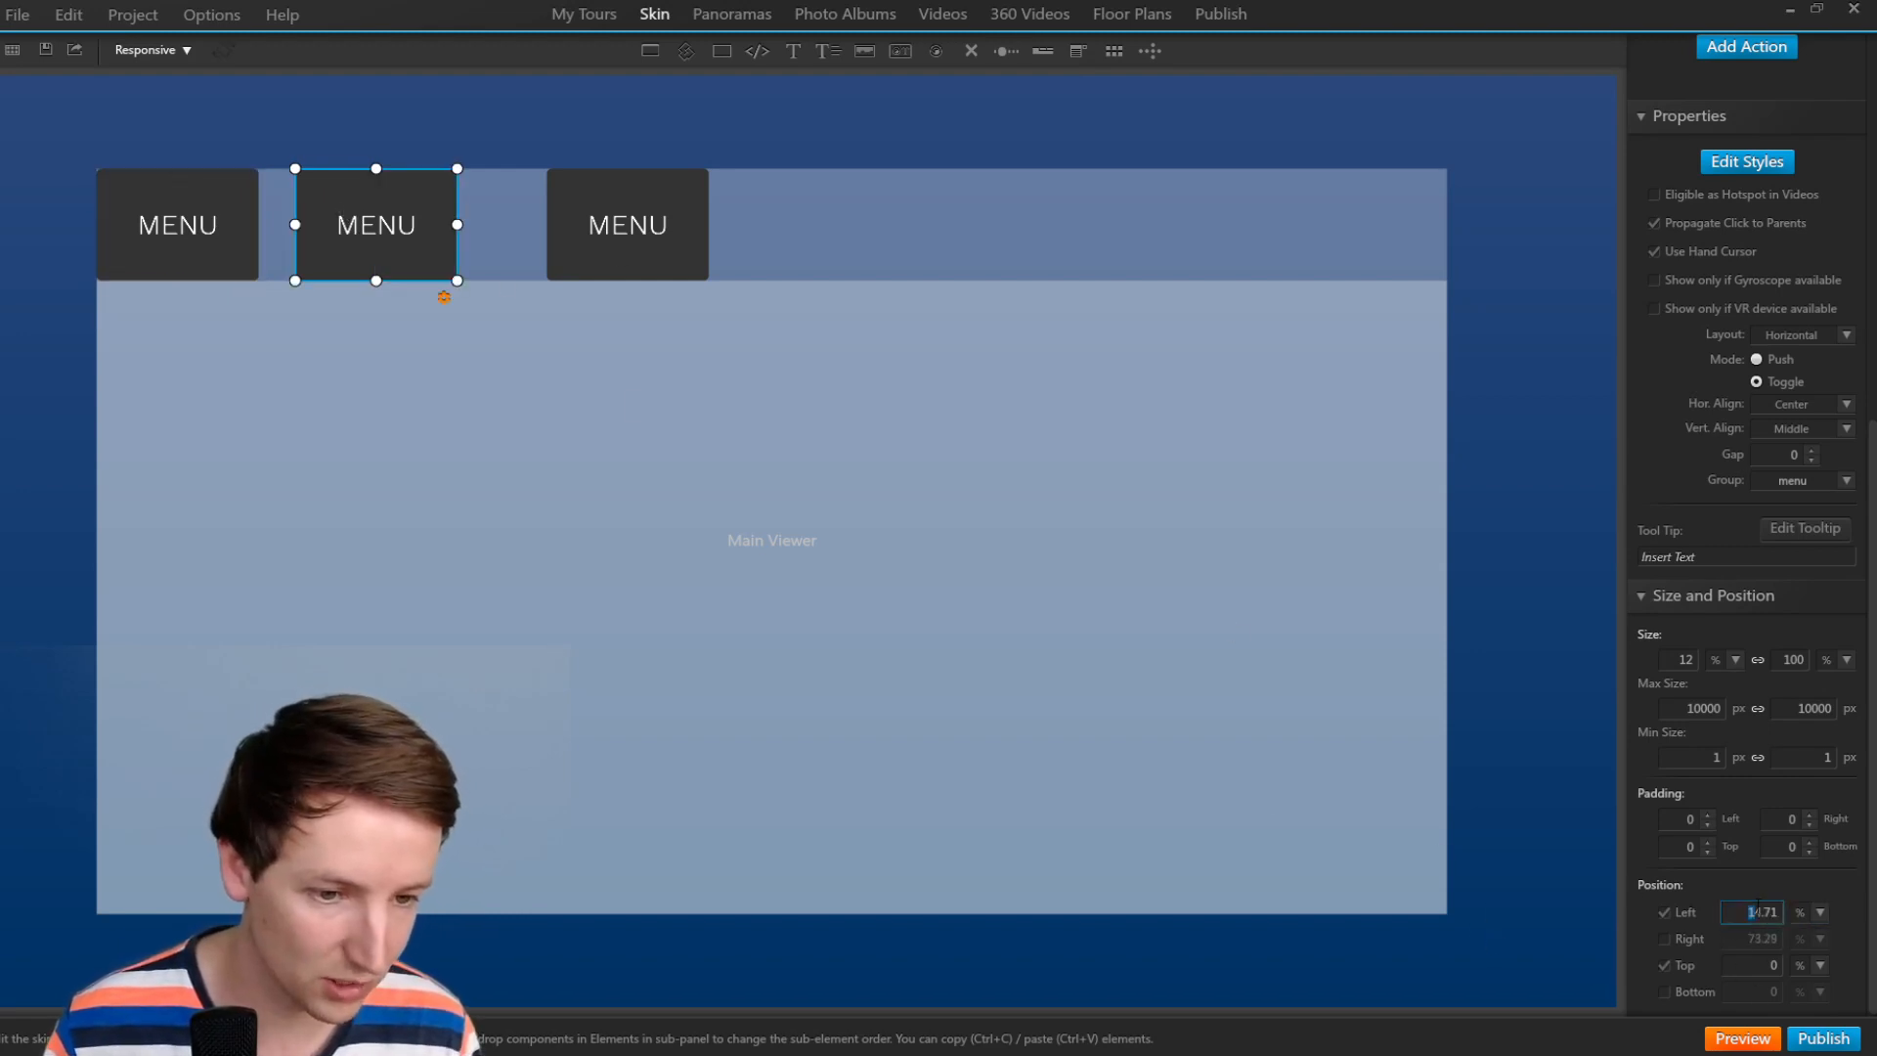
{"action": "double_click", "coordinate": [1757, 911]}
{"action": "type", "text": "12"}
{"action": "key", "text": "Tab"}
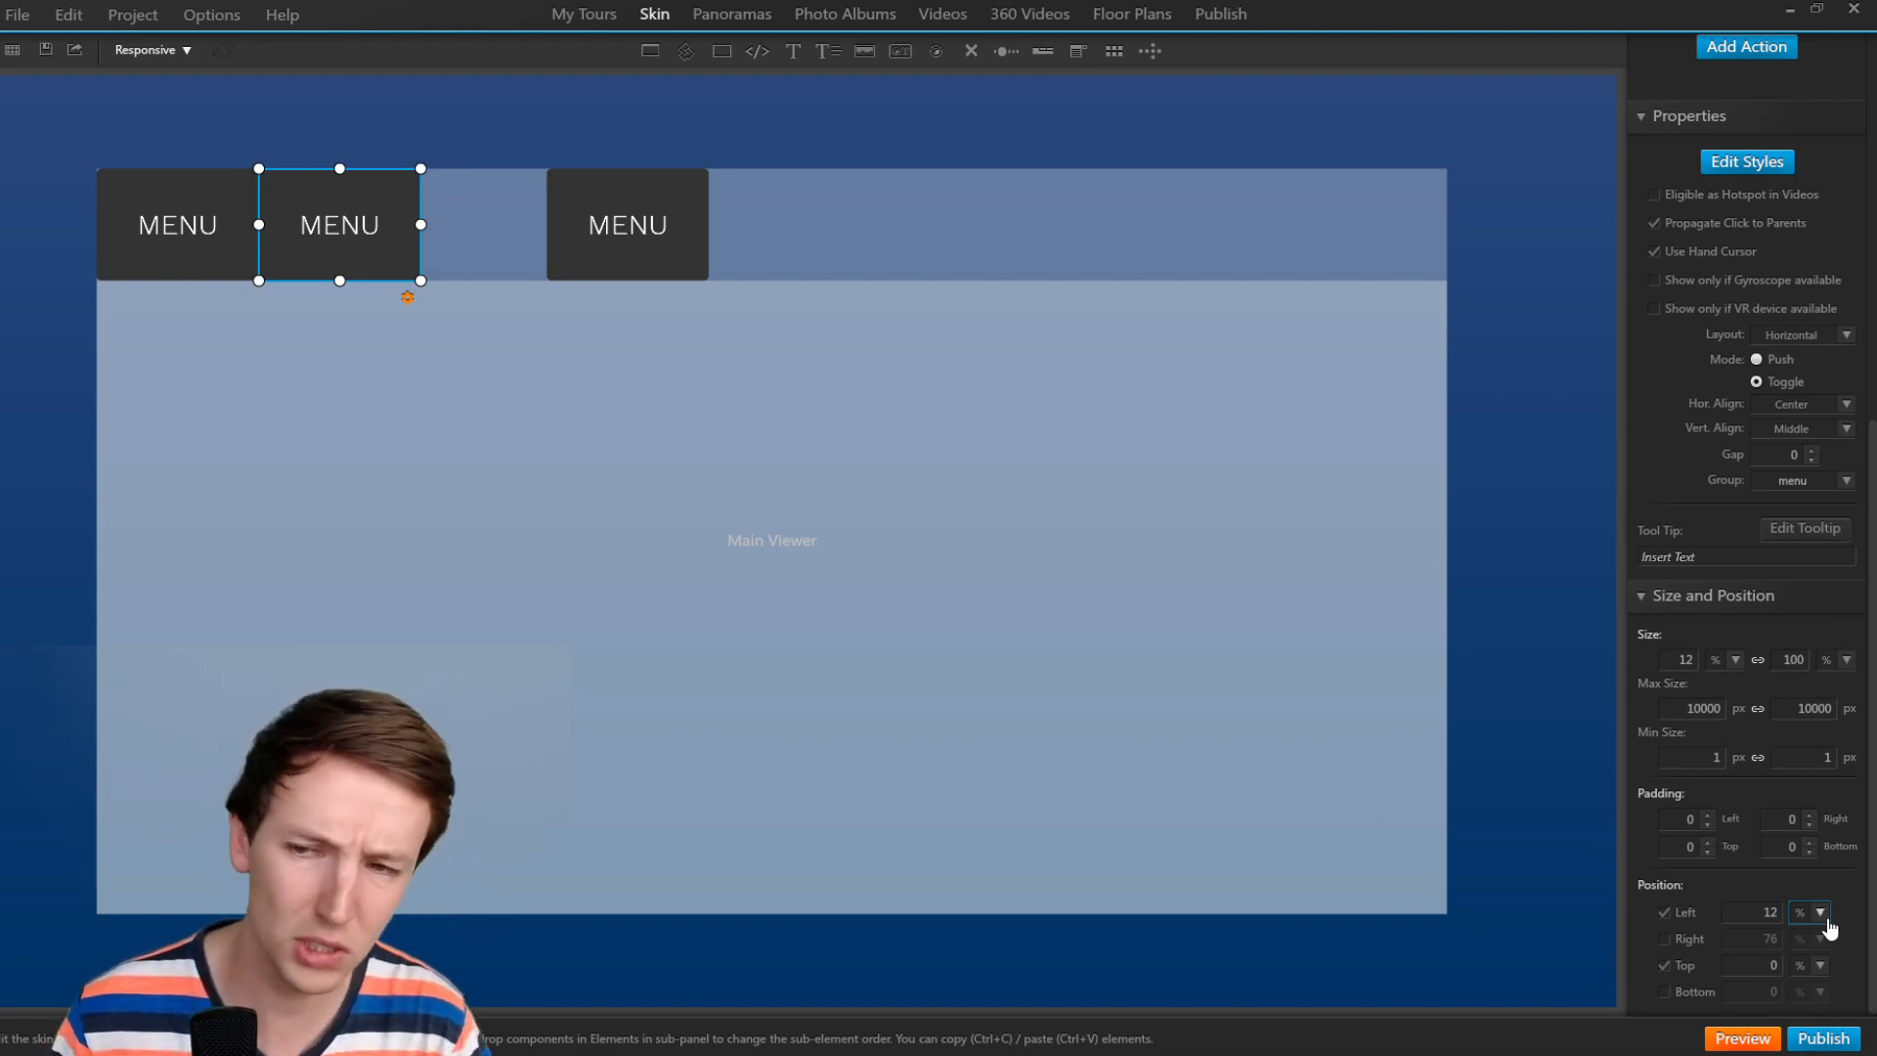
{"action": "key", "text": "shift+Tab"}
{"action": "type", "text": "13"}
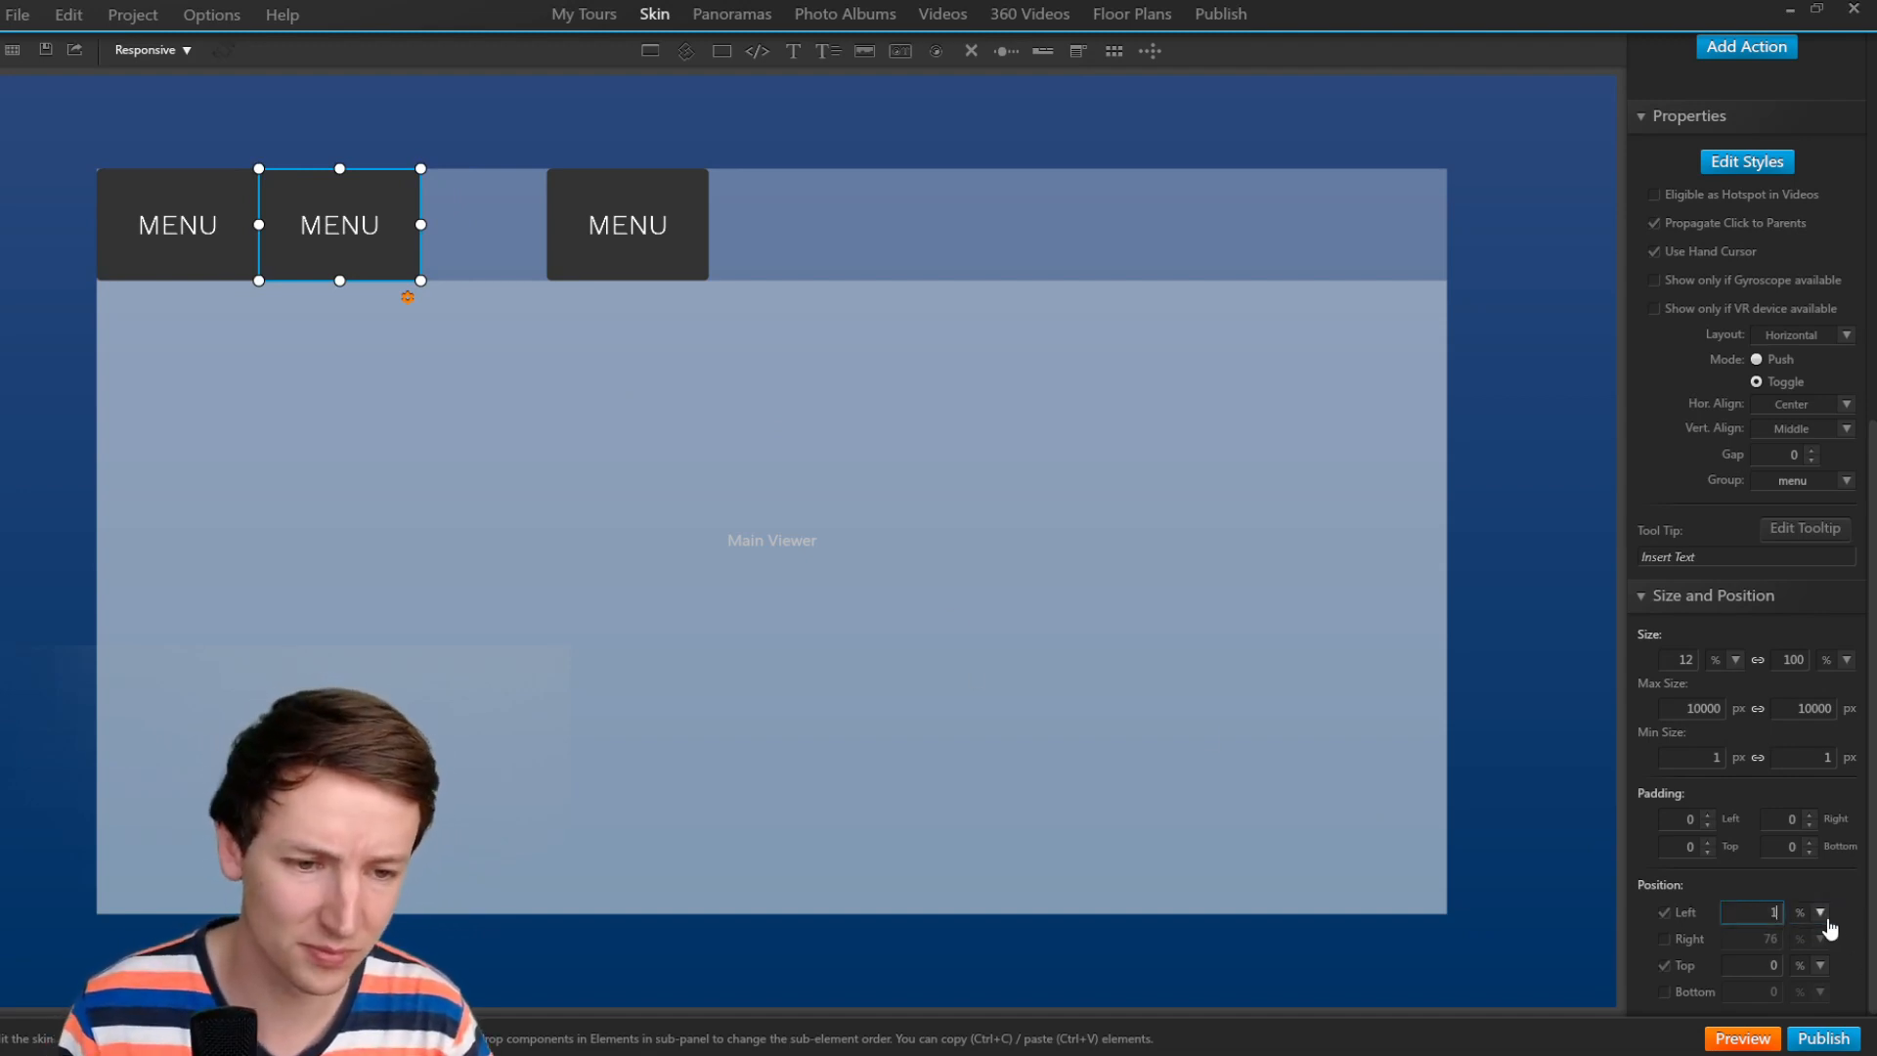
{"action": "key", "text": "Tab"}
{"action": "left_click", "coordinate": [690, 603]}
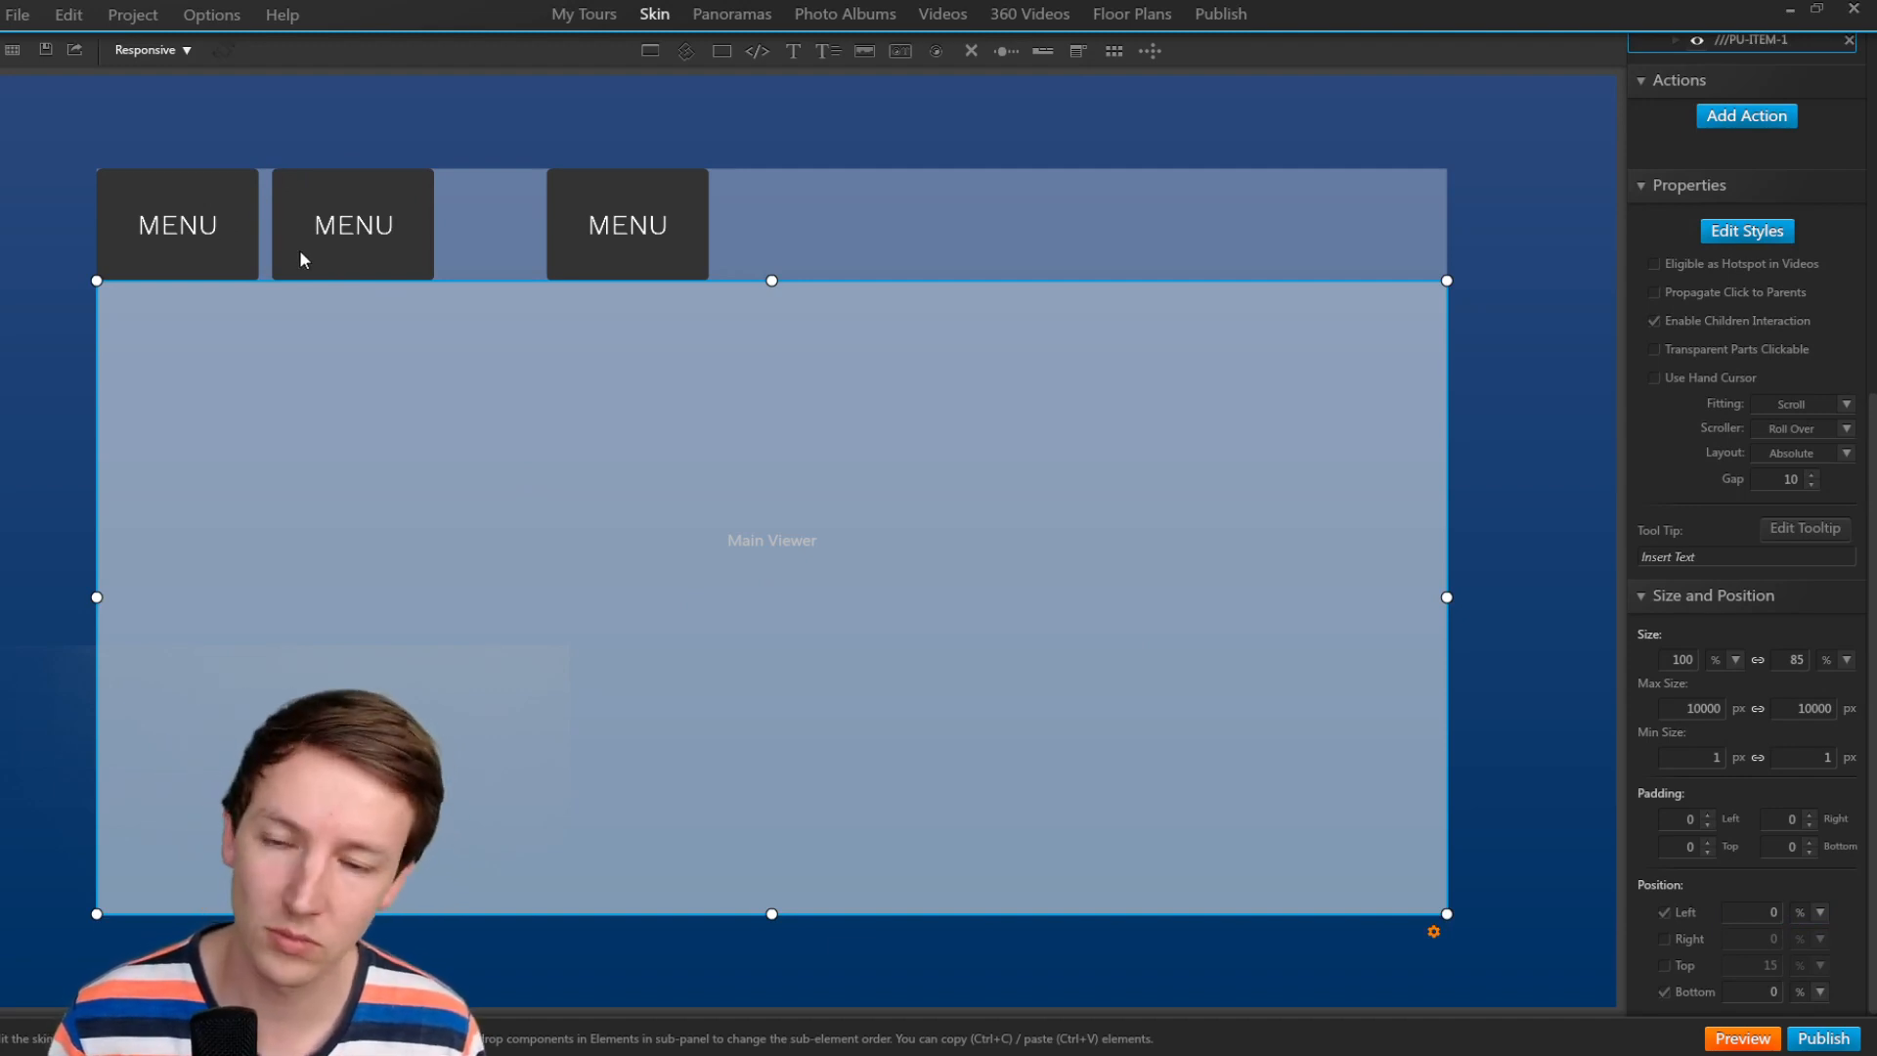
Set the third menu button's left position to 26 %.
{"action": "left_click", "coordinate": [622, 221]}
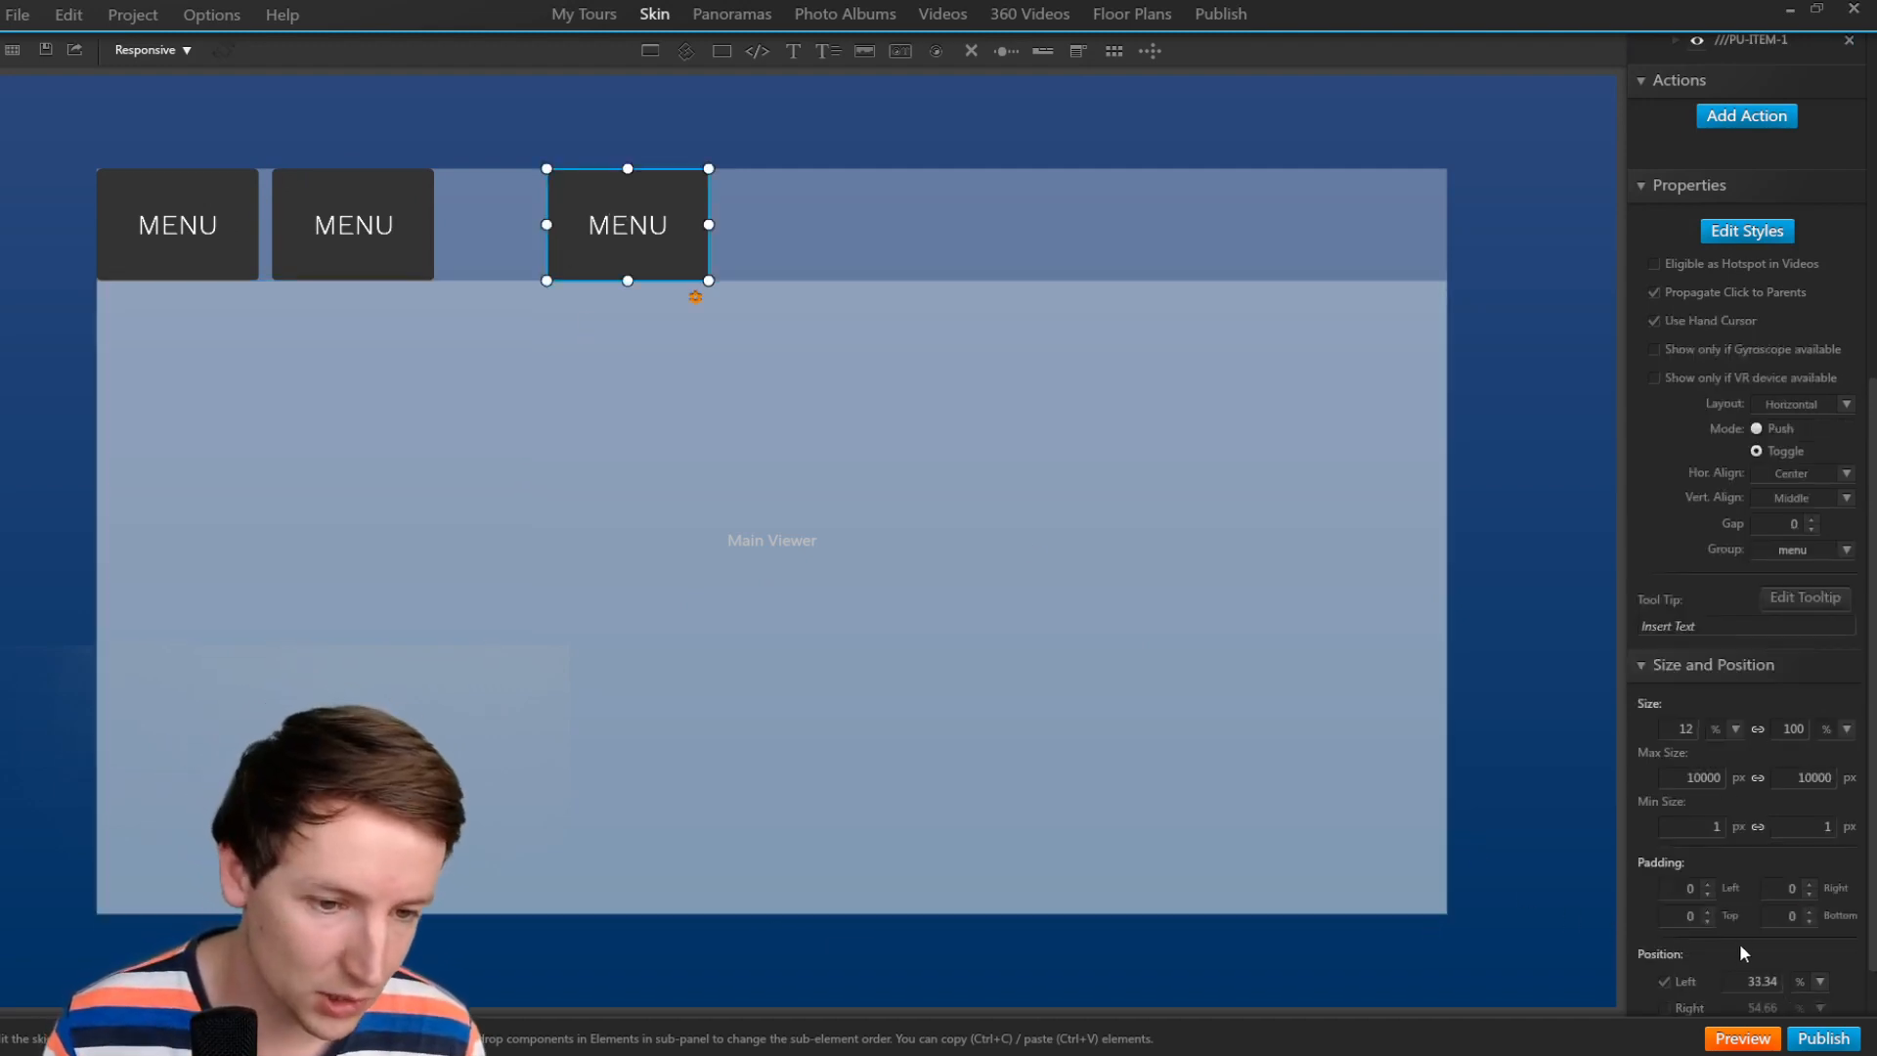
{"action": "scroll", "coordinate": [1744, 953], "scroll_direction": "down", "scroll_amount": 1}
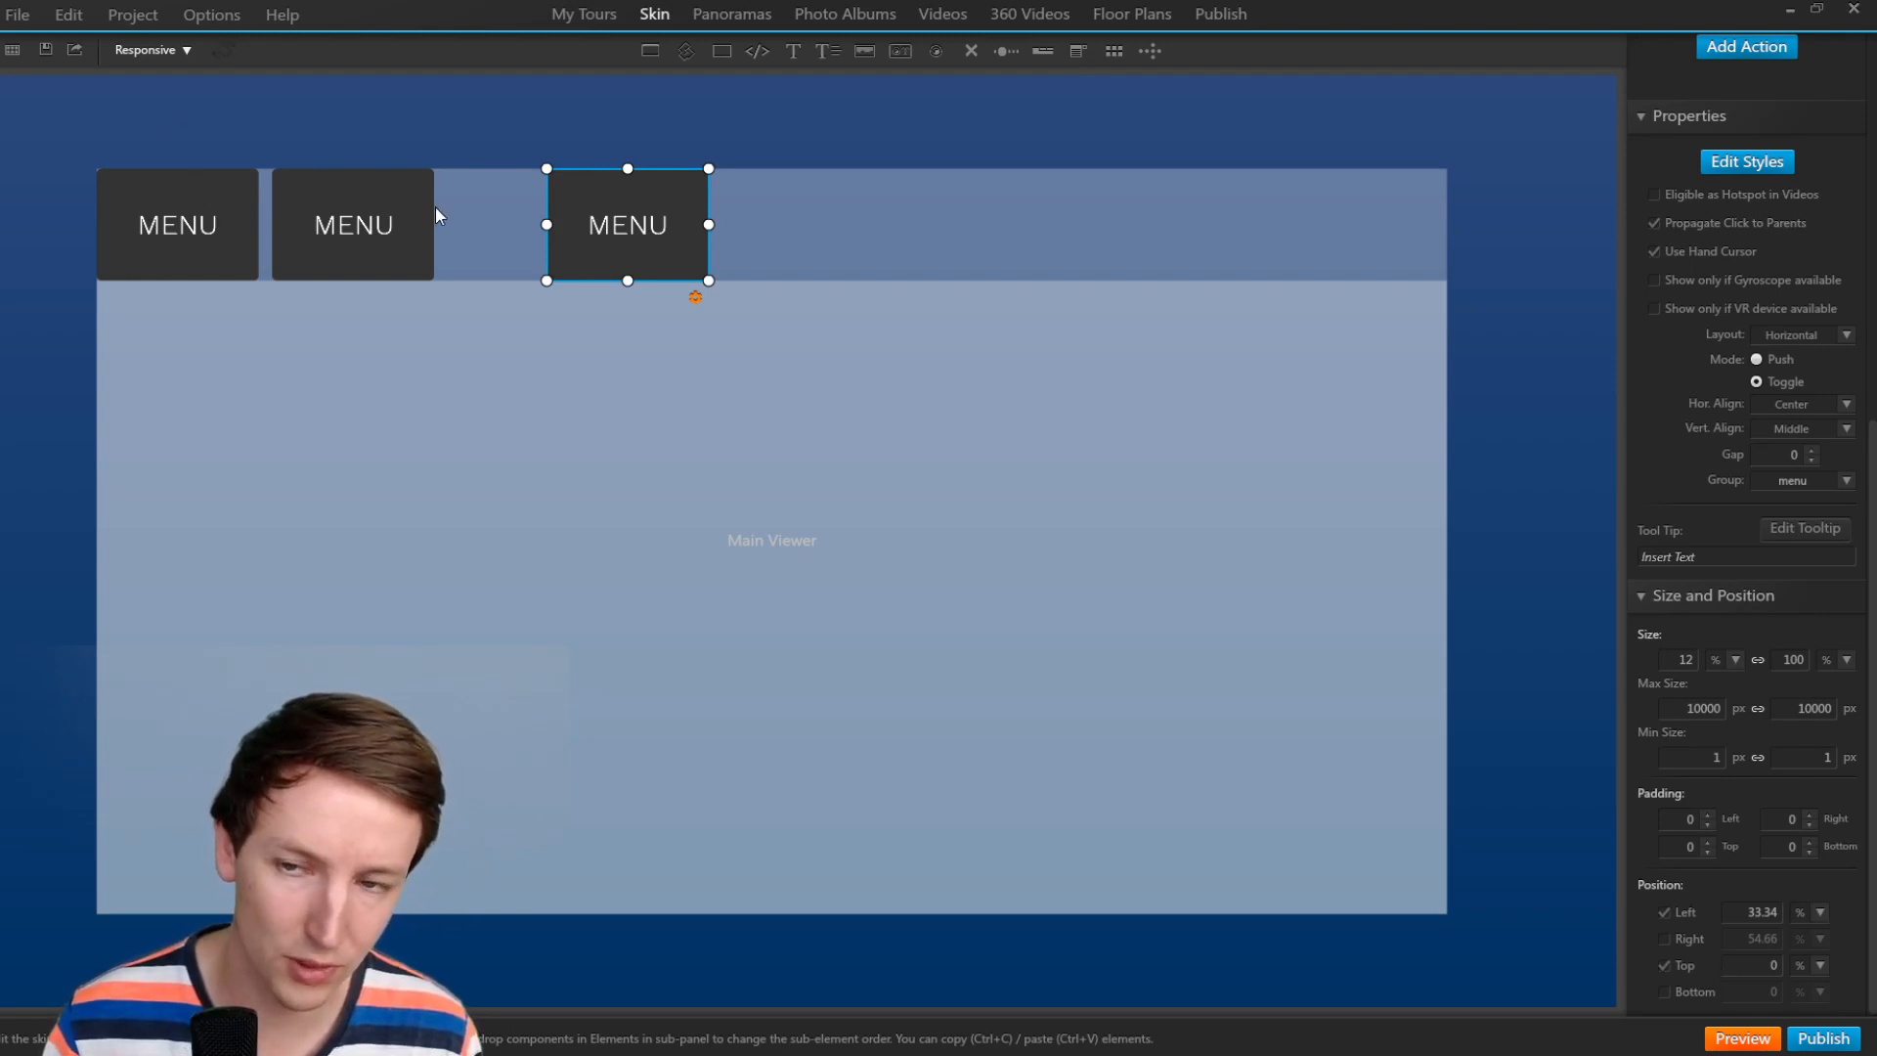
{"action": "left_click", "coordinate": [1752, 912]}
{"action": "type", "text": "26"}
{"action": "key", "text": "Tab"}
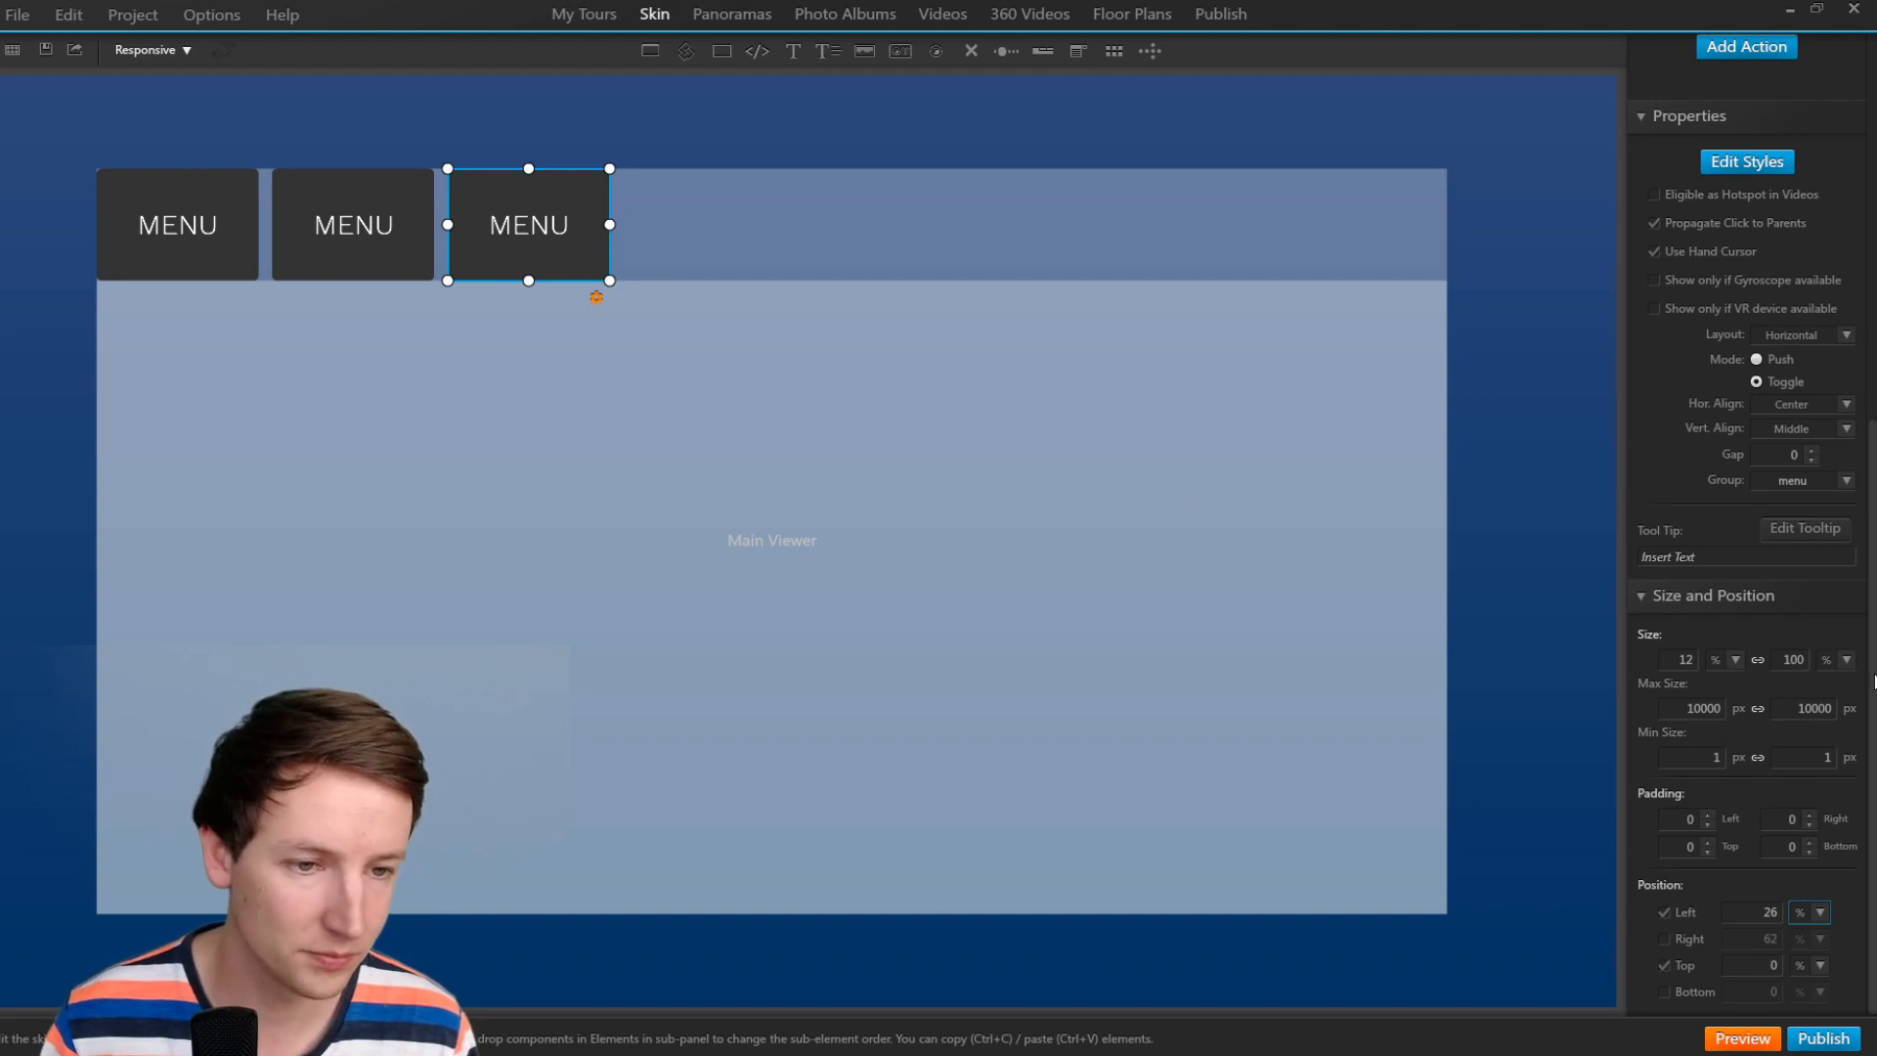
Rename the two copied buttons in ///POPUP-MENU to -btn_2 and -btn_3.
{"action": "scroll", "coordinate": [1741, 411], "scroll_direction": "up", "scroll_amount": 5}
{"action": "left_click", "coordinate": [1750, 428]}
{"action": "left_click", "coordinate": [1771, 469]}
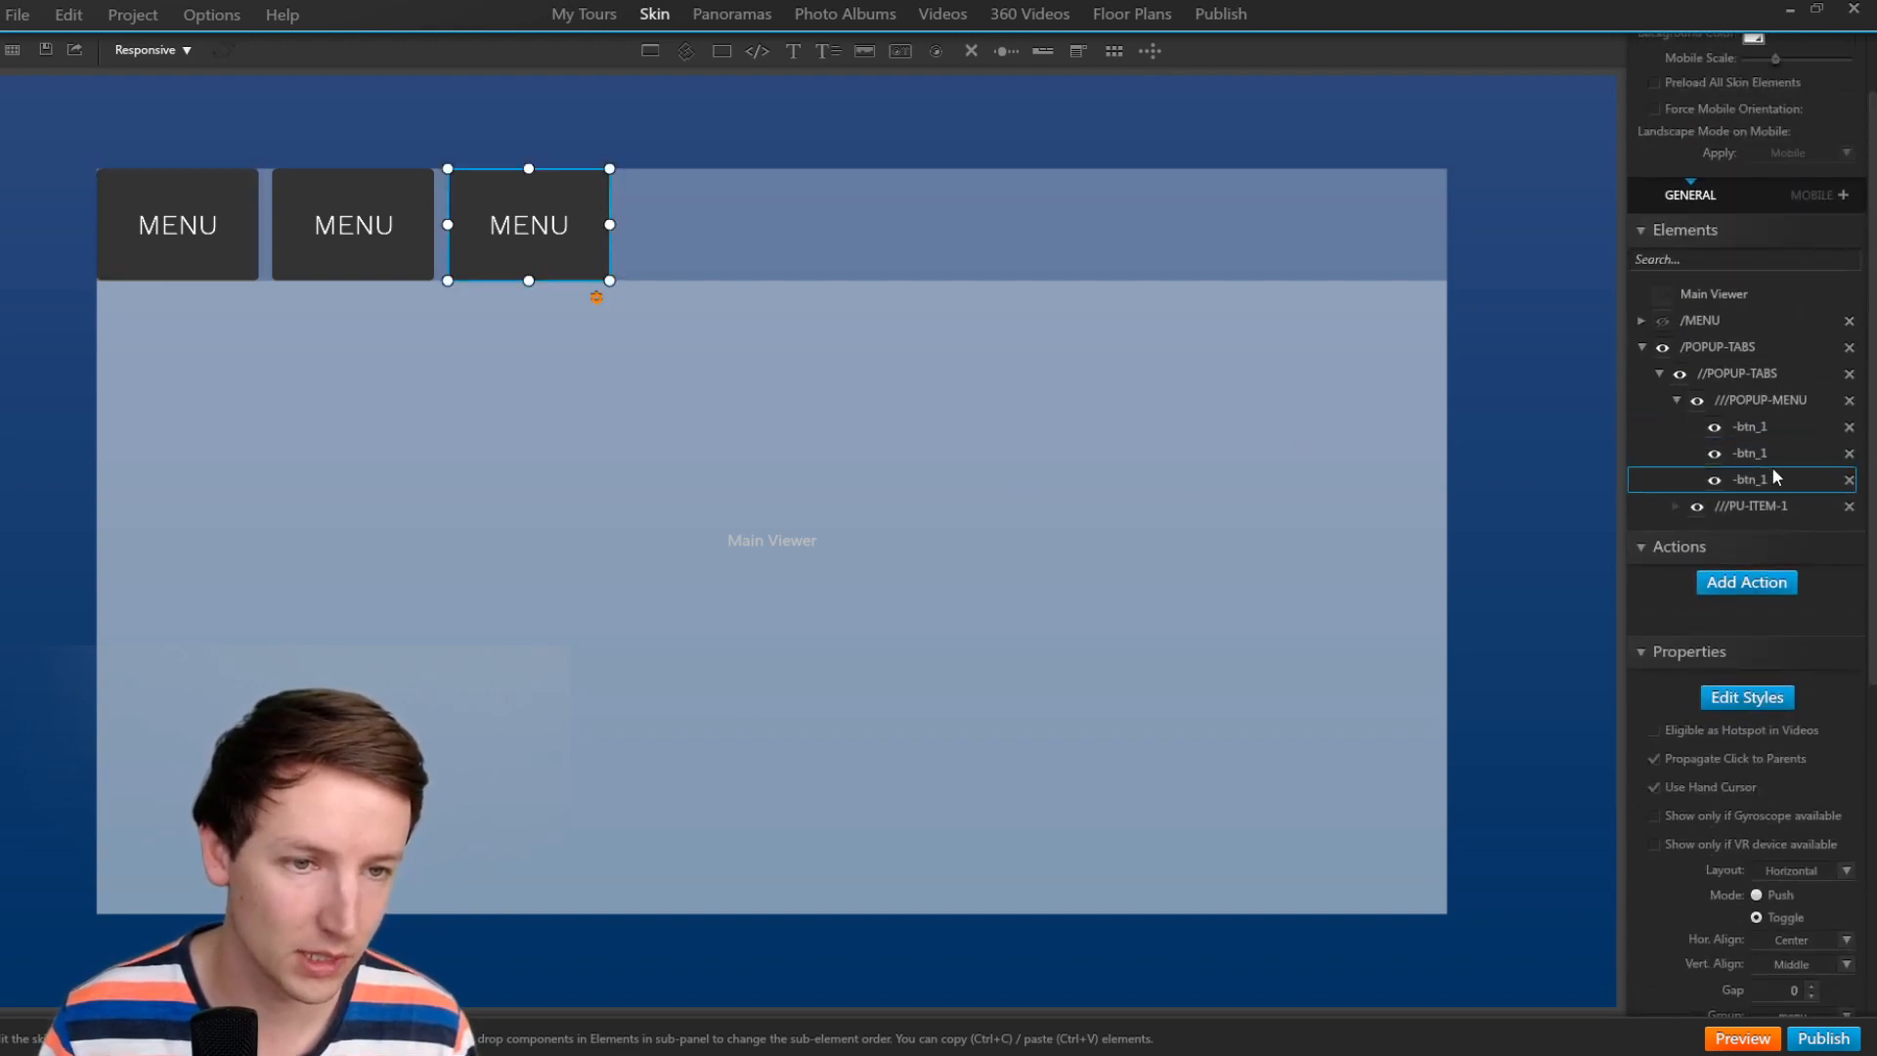
{"action": "left_click", "coordinate": [1775, 459]}
{"action": "type", "text": "2"}
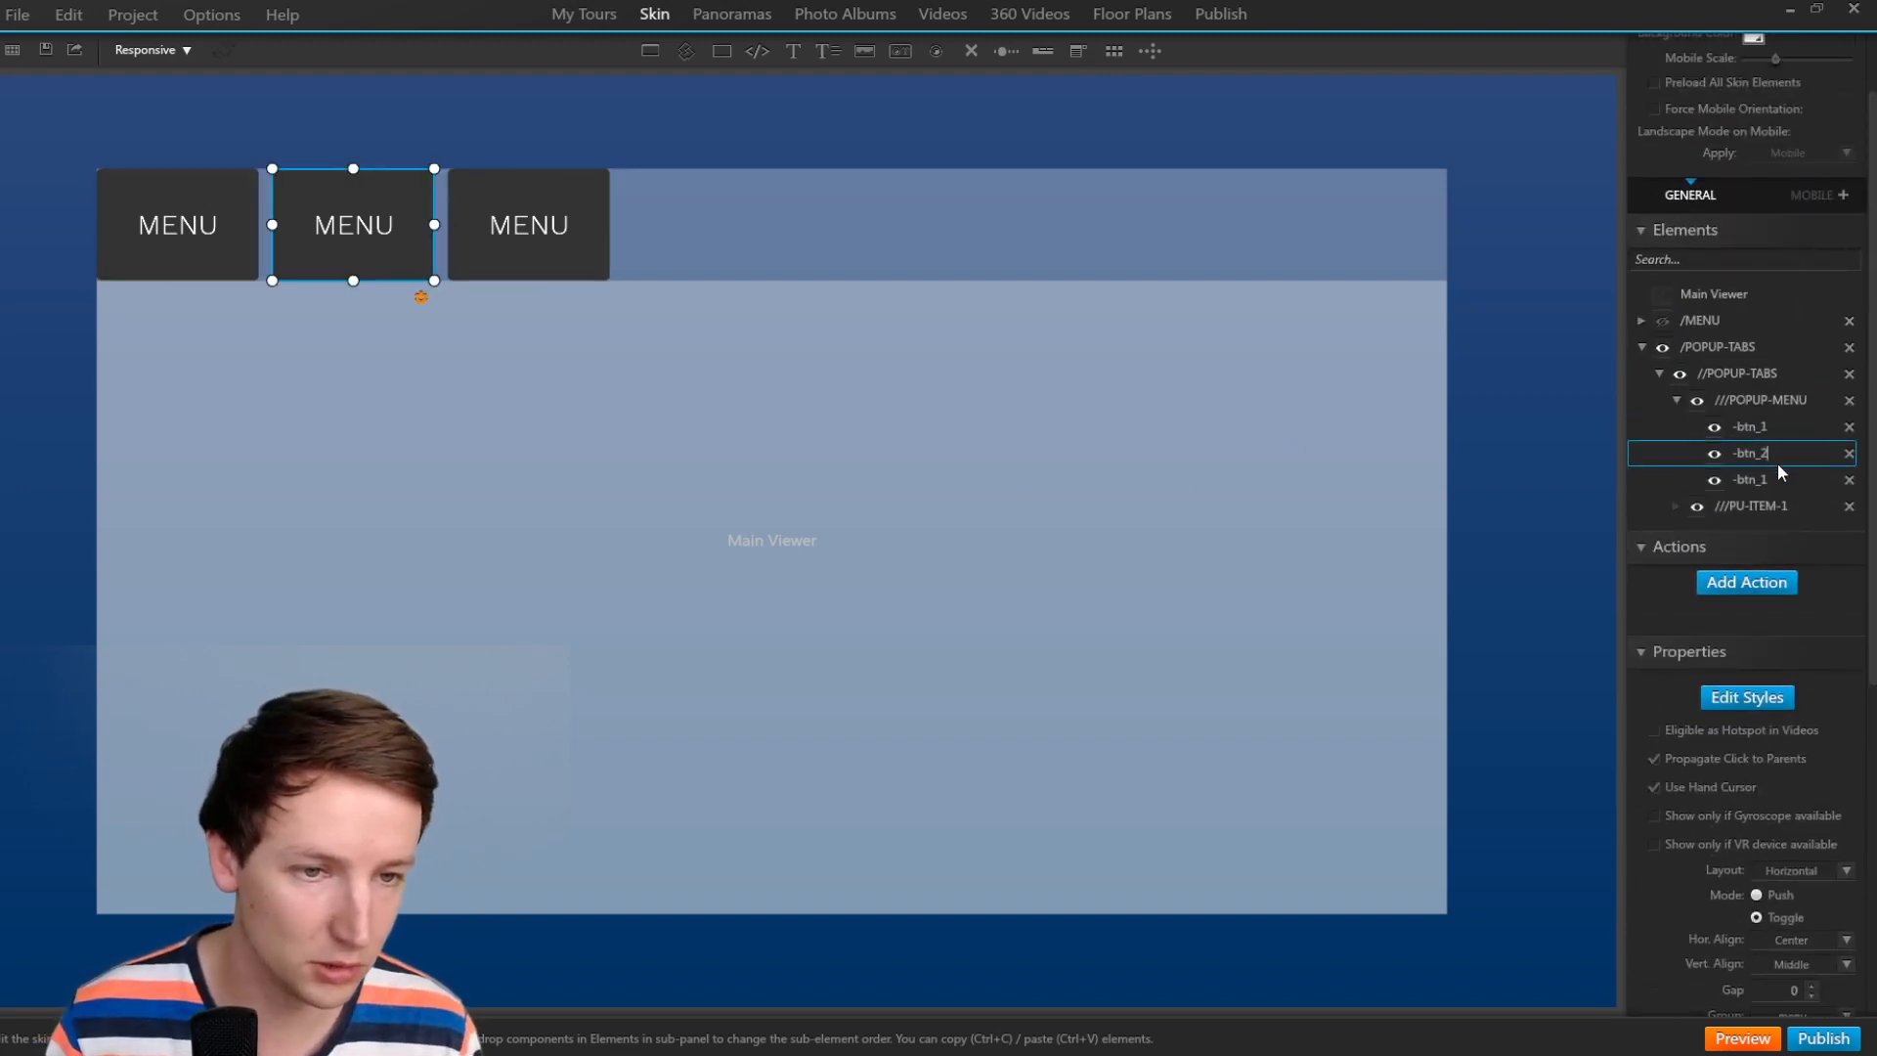
{"action": "left_click", "coordinate": [1781, 479]}
{"action": "double_click", "coordinate": [1781, 481]}
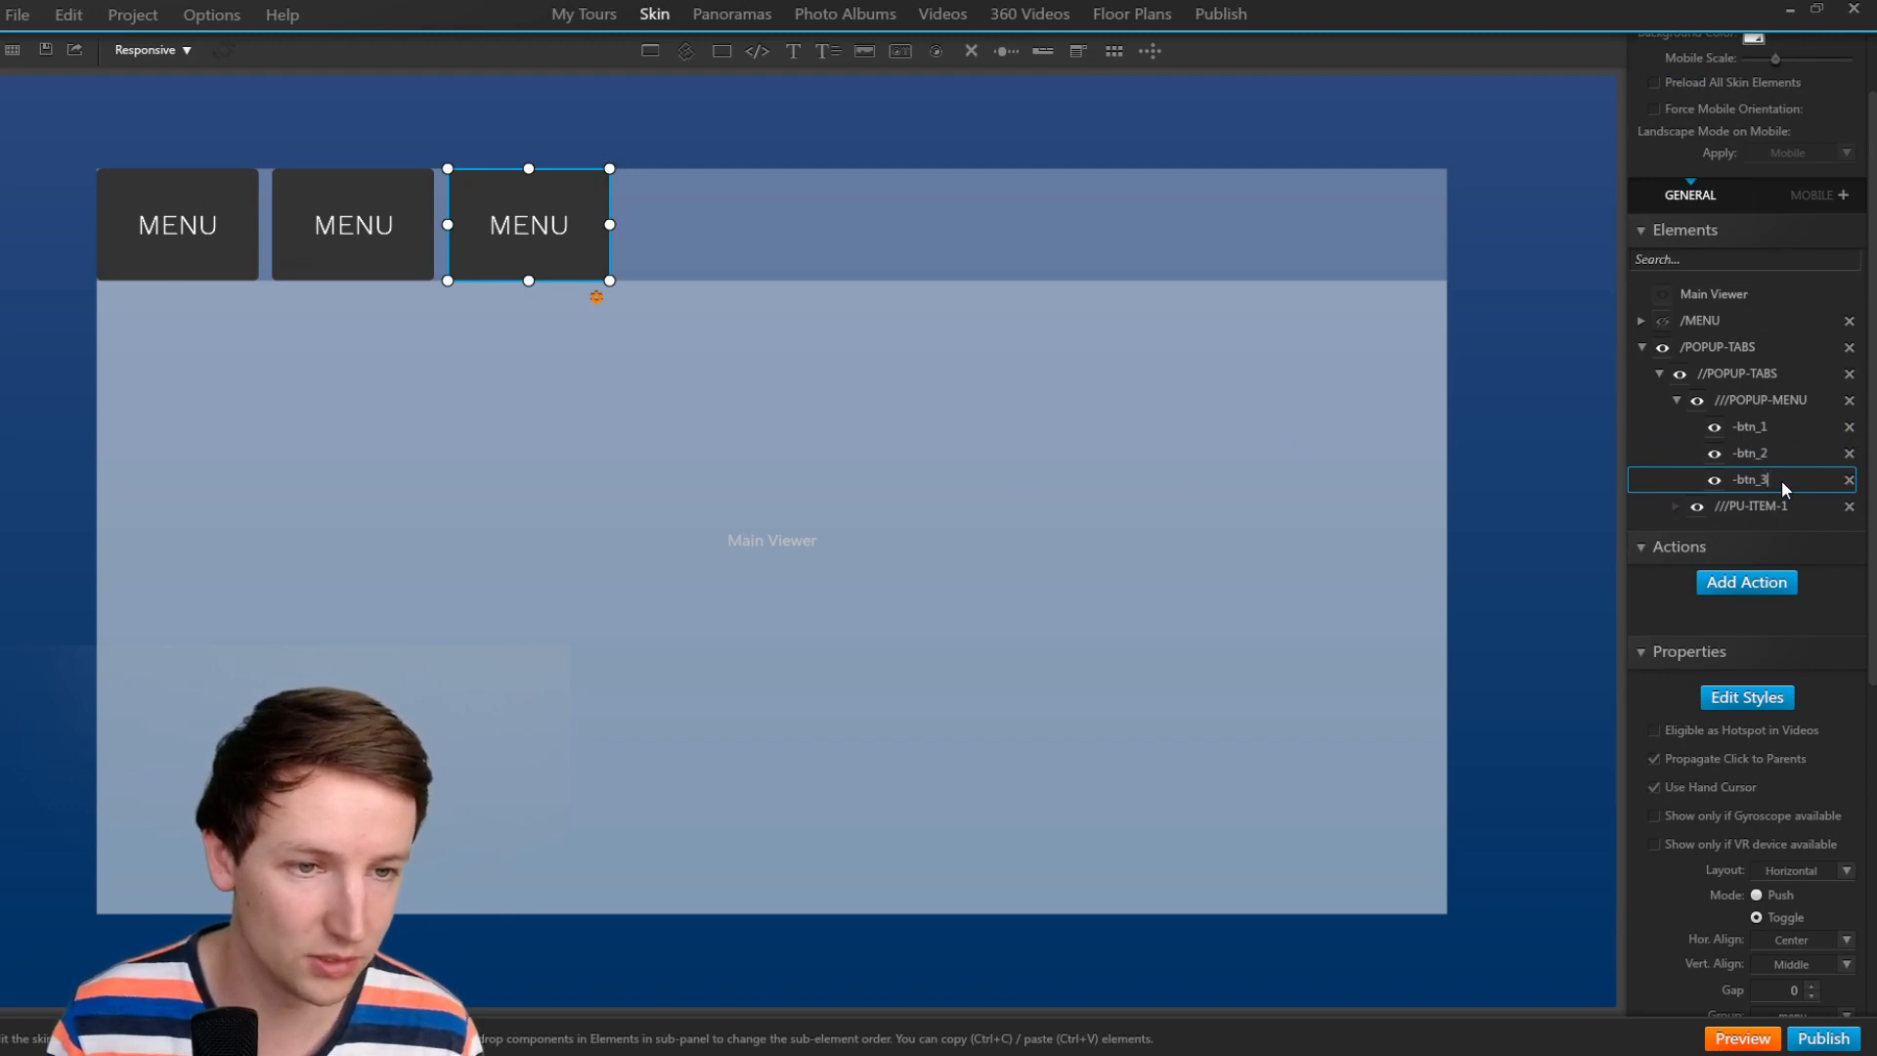
{"action": "key", "text": "BackSpace"}
{"action": "type", "text": "3"}
{"action": "left_click", "coordinate": [1781, 428]}
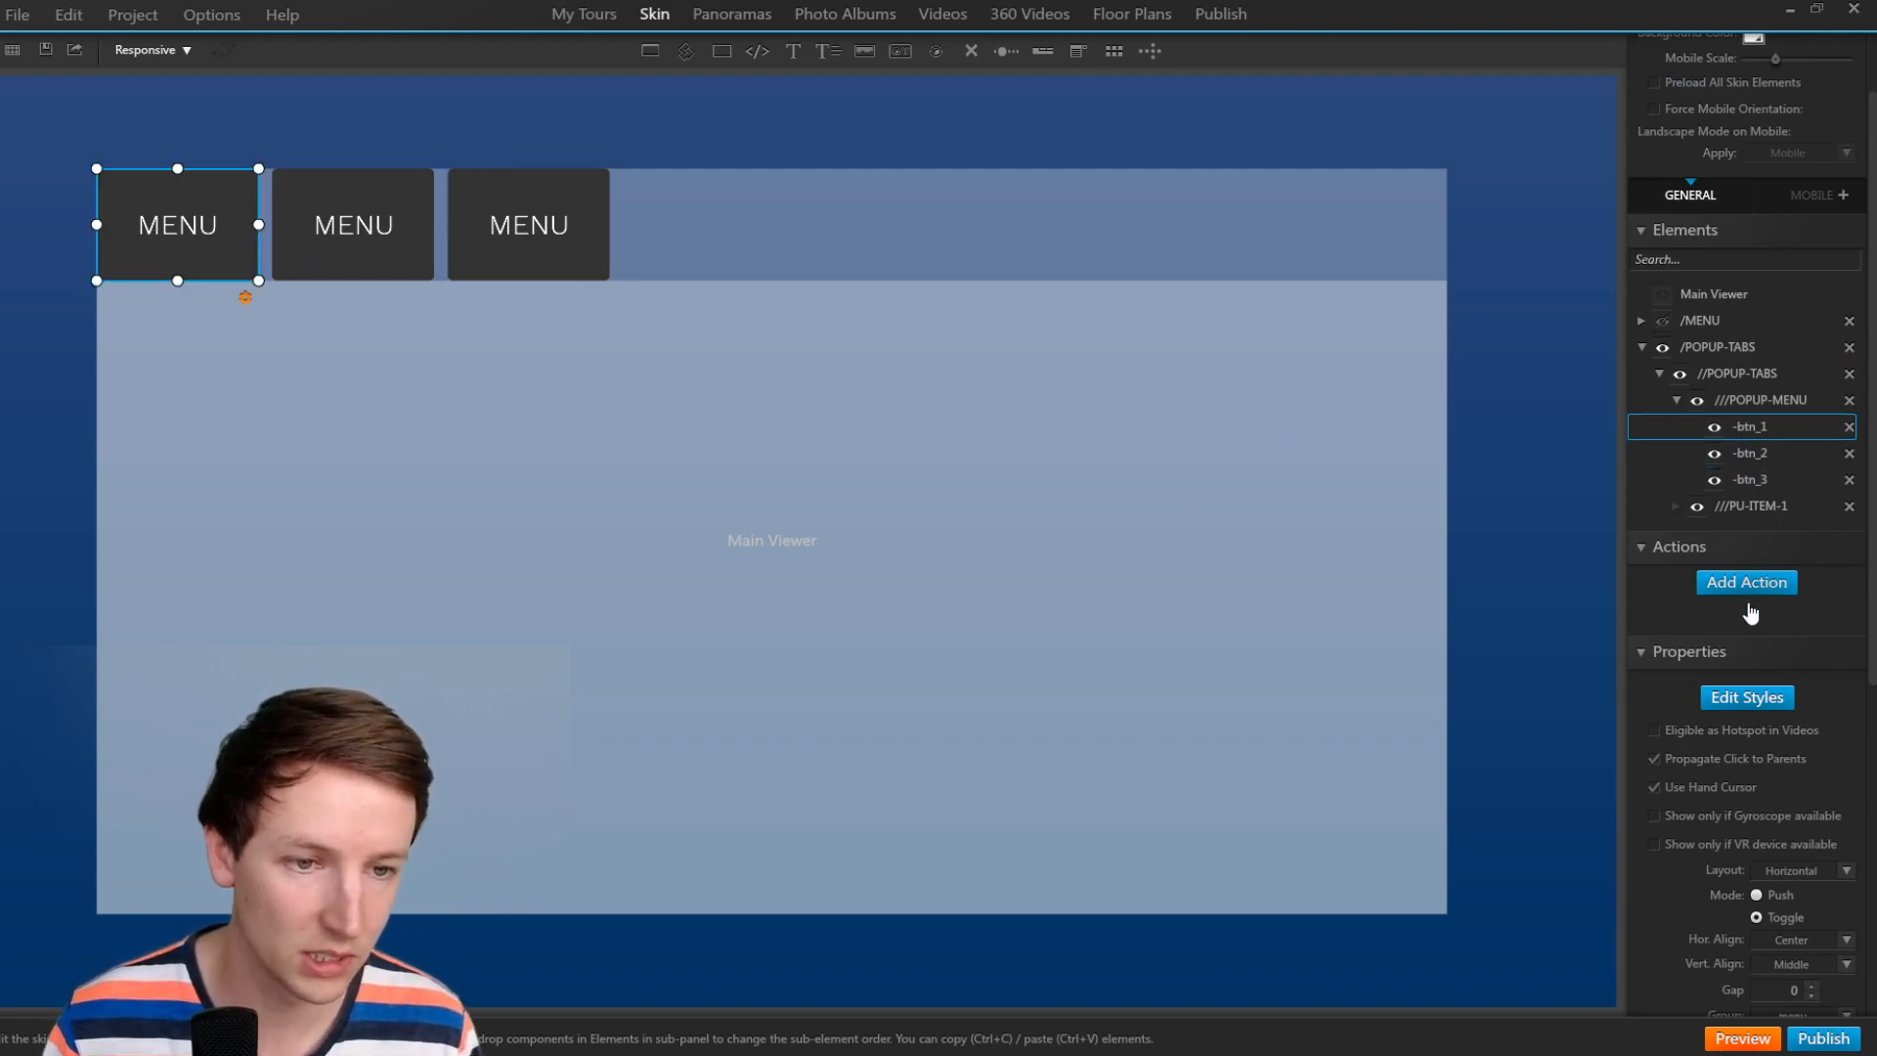
Change the Normal state labels to "BTN 2" on -btn_2, "BTN 1" on -btn_1 and "BTN 3" on -btn_3.
{"action": "left_click", "coordinate": [1735, 455]}
{"action": "left_click", "coordinate": [1735, 698]}
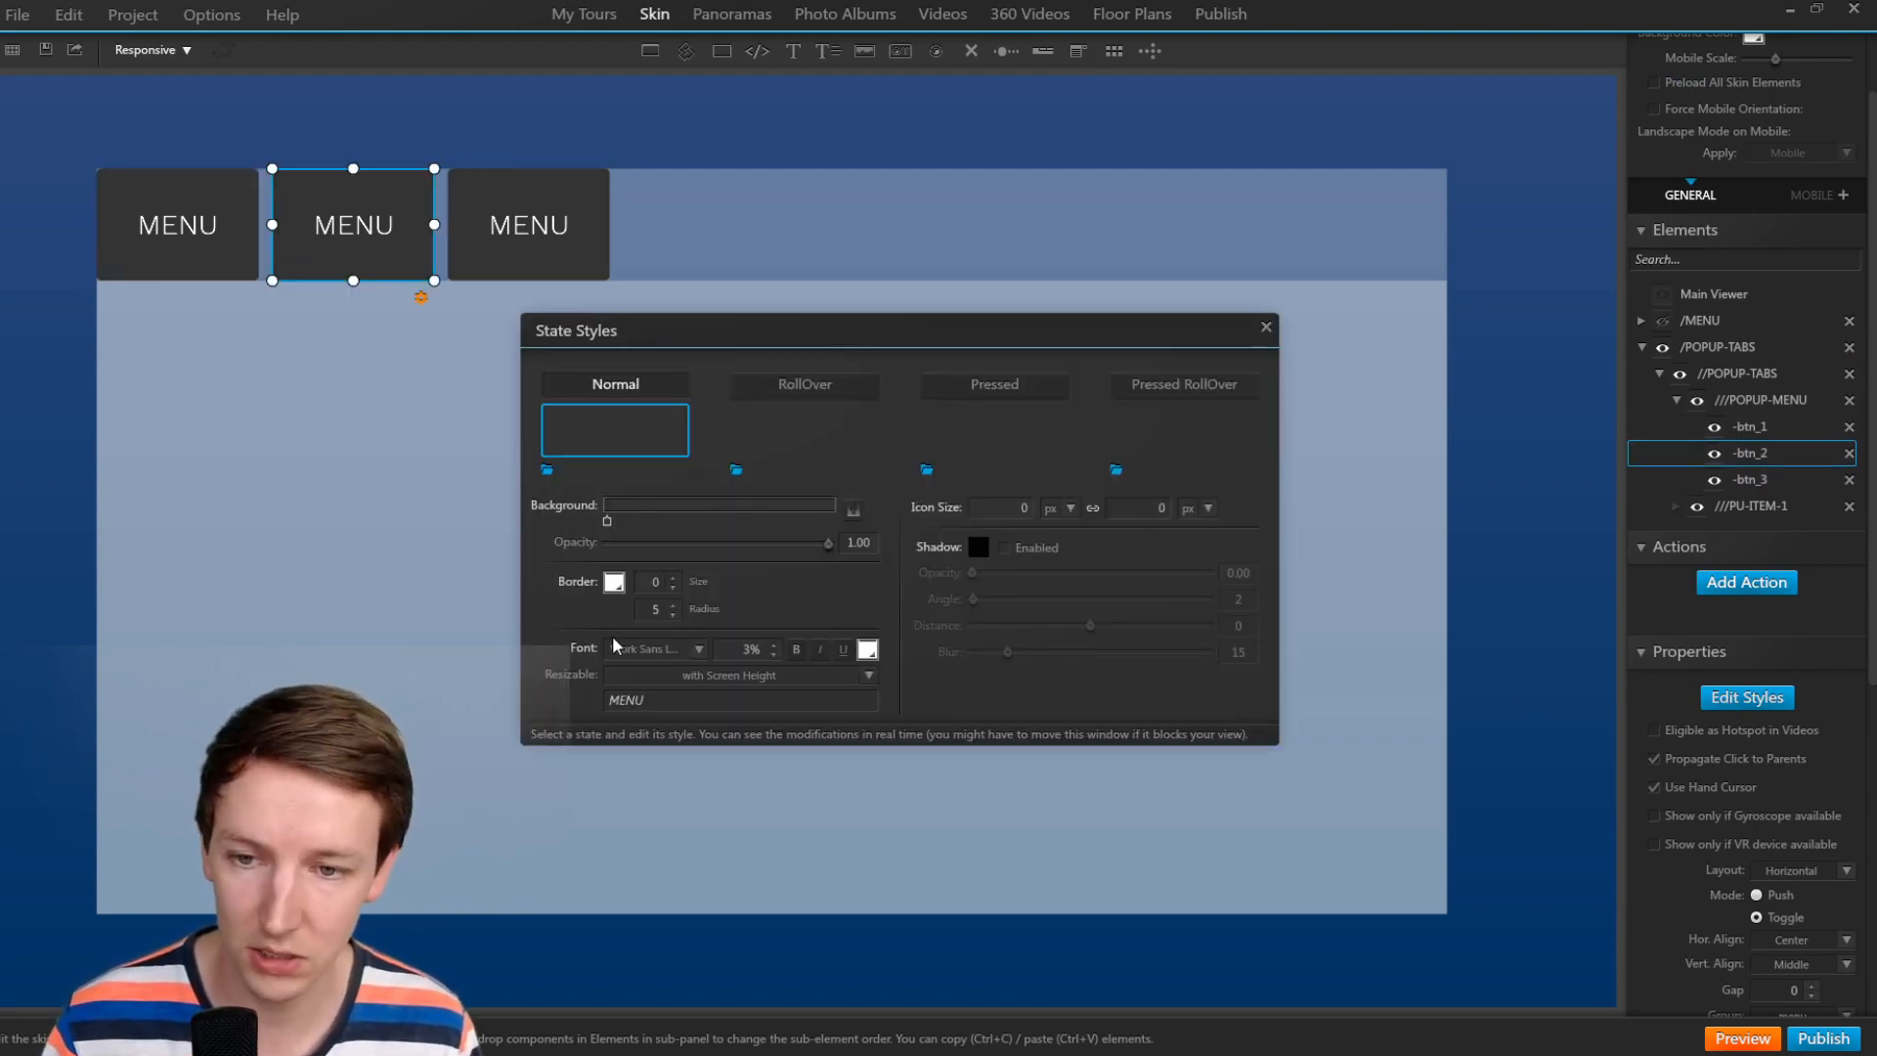
{"action": "left_click_drag", "start_coordinate": [664, 701], "coordinate": [342, 652]}
{"action": "type", "text": "BTN 2"}
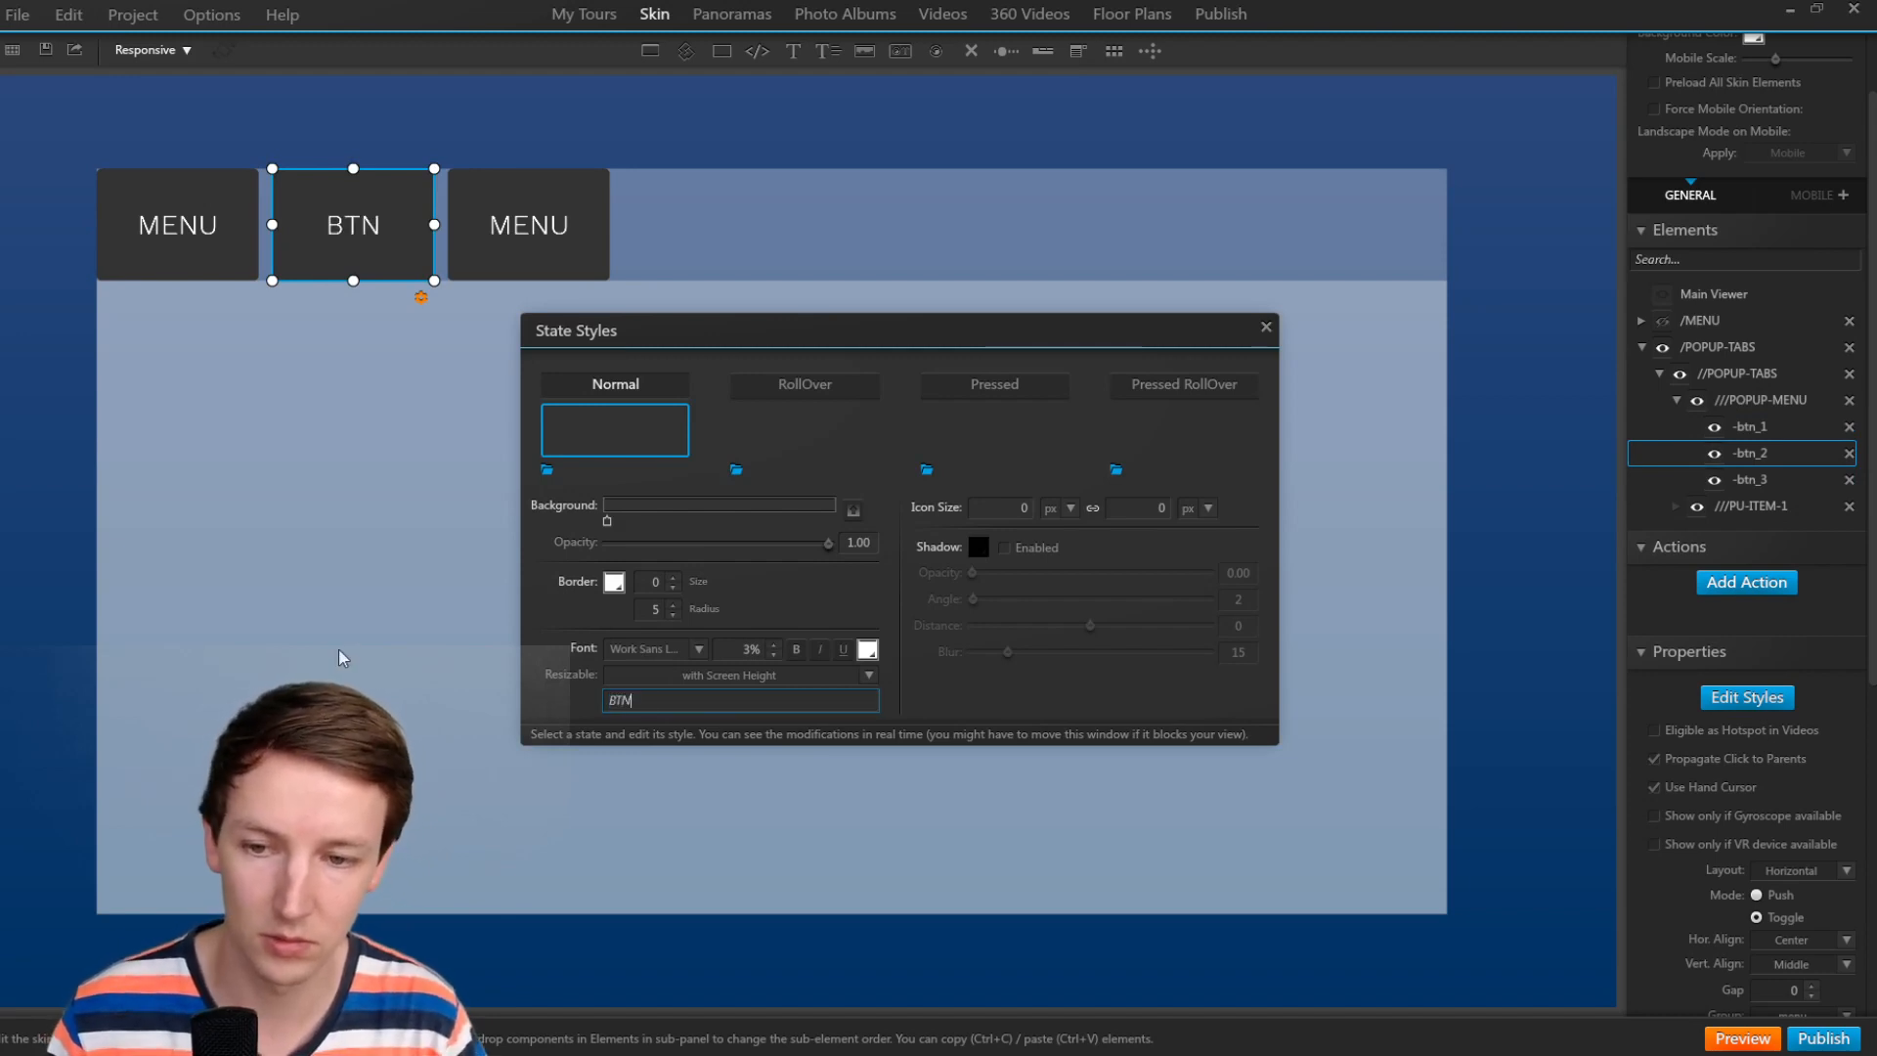
{"action": "left_click", "coordinate": [235, 176]}
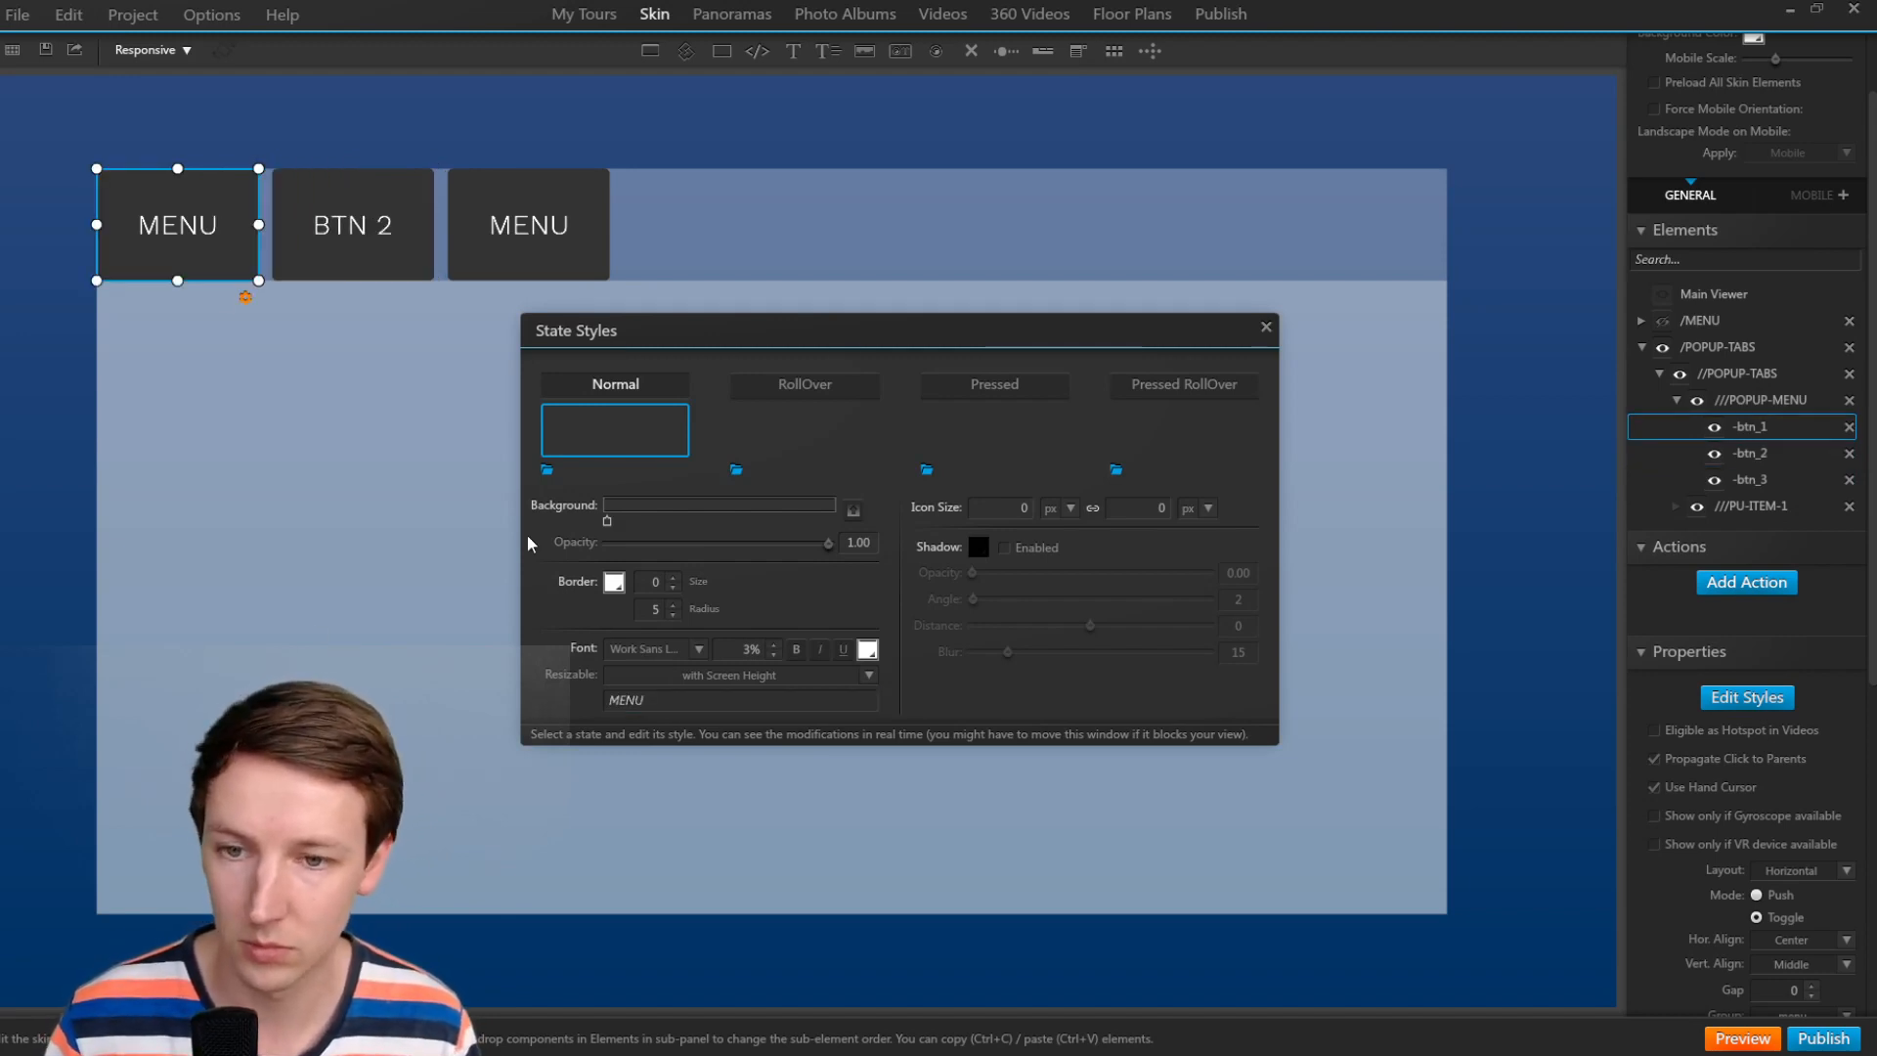
{"action": "left_click_drag", "start_coordinate": [655, 701], "coordinate": [462, 667]}
{"action": "type", "text": "BTN 1"}
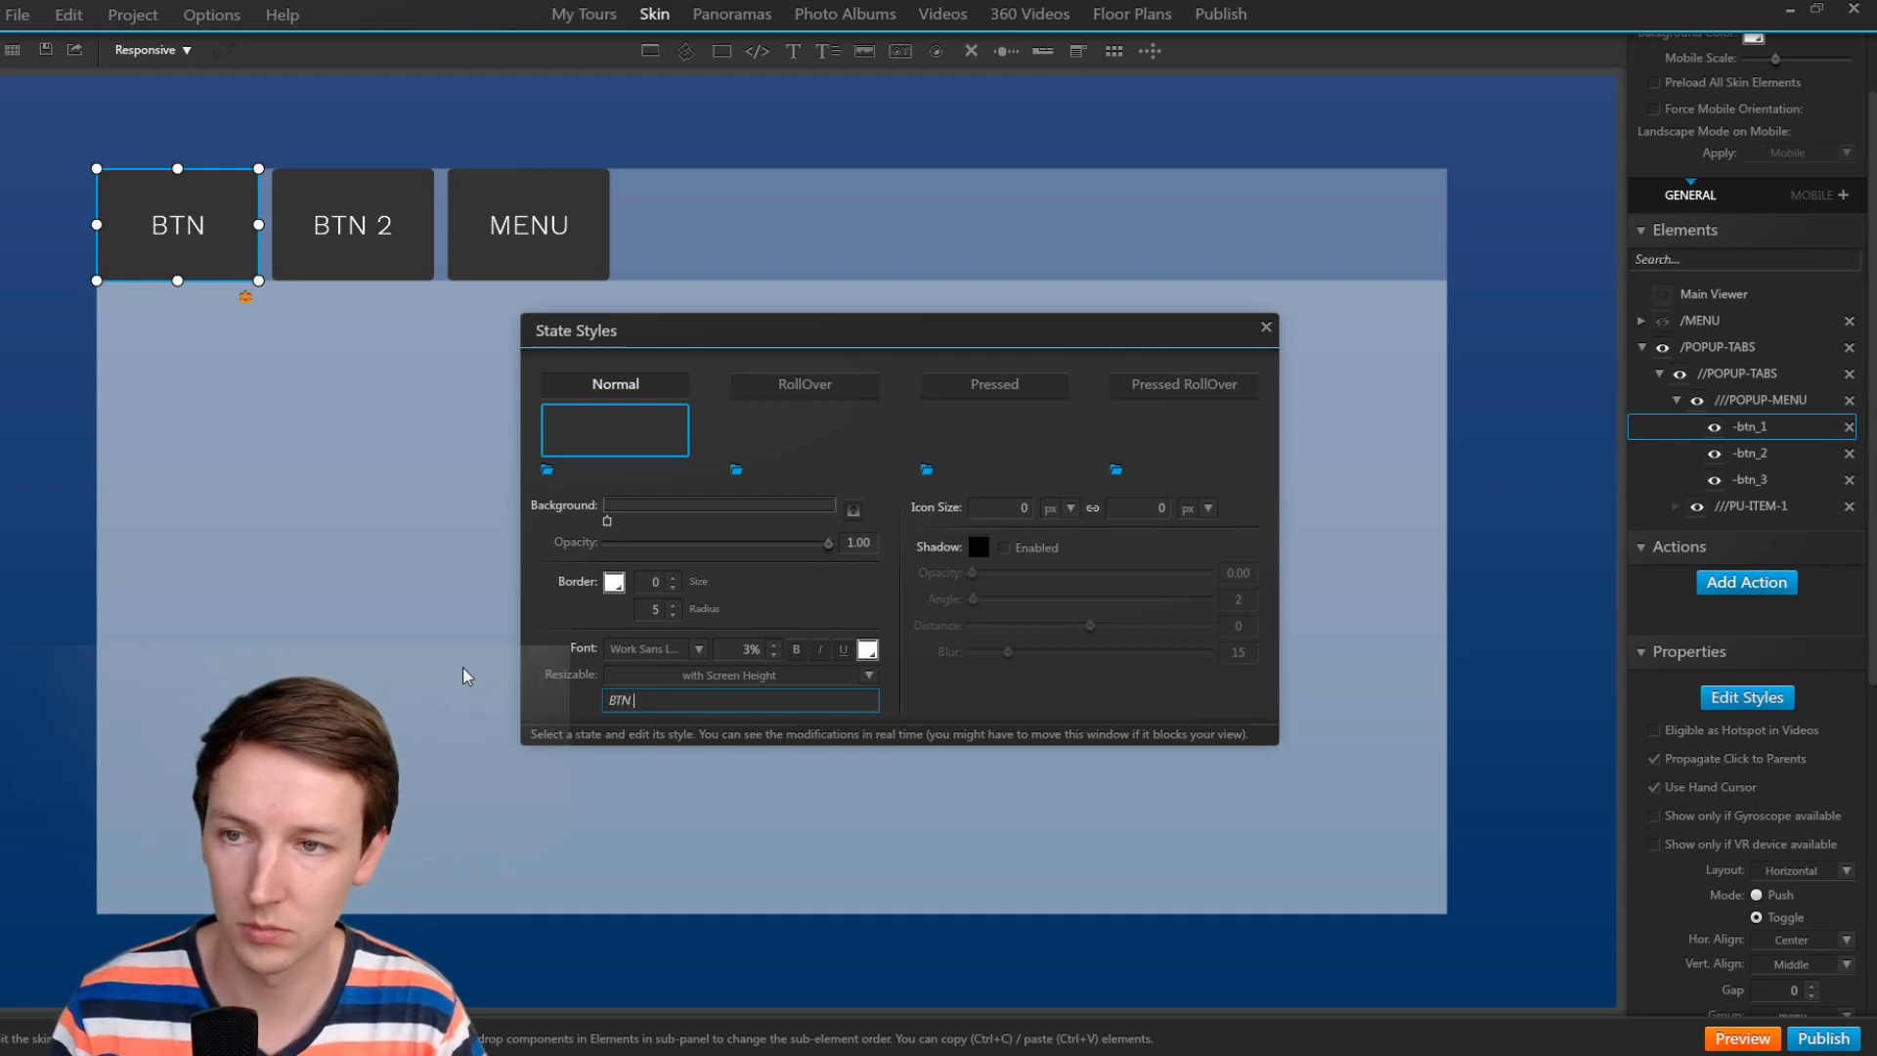
{"action": "left_click", "coordinate": [585, 208]}
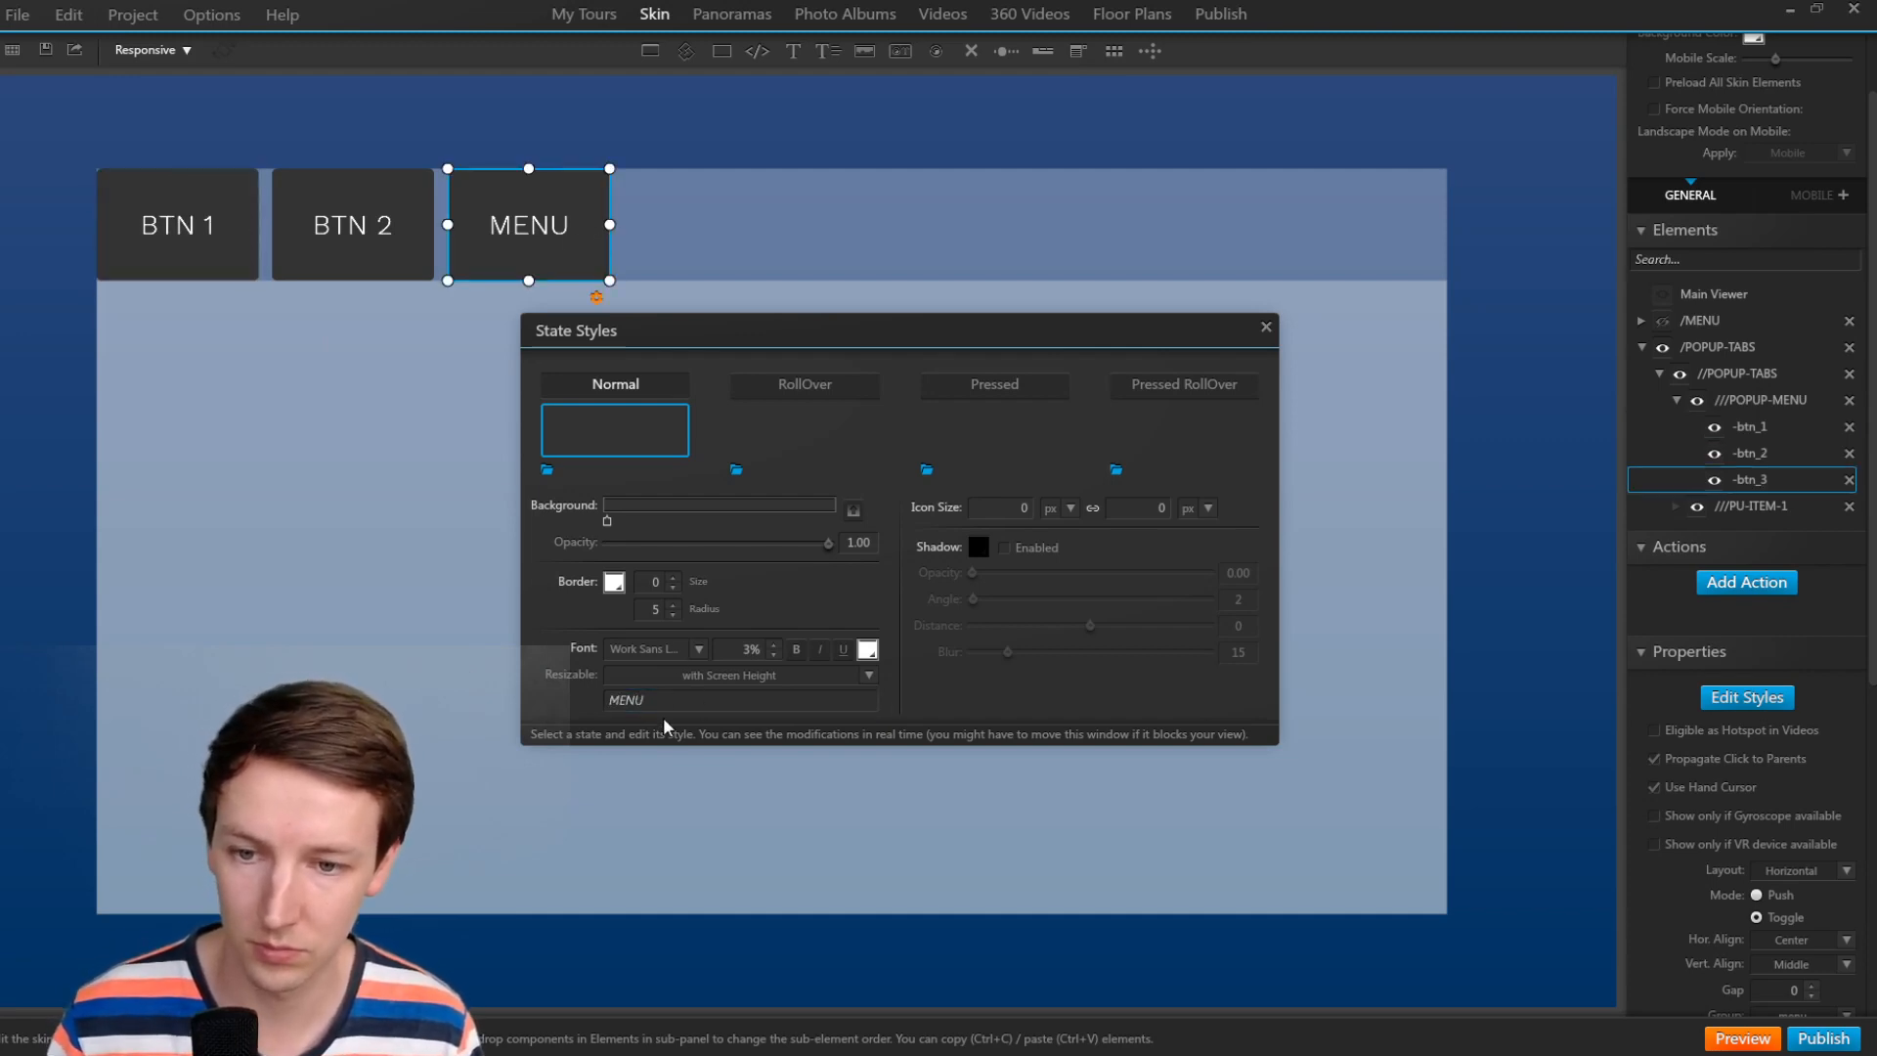
{"action": "left_click_drag", "start_coordinate": [703, 710], "coordinate": [379, 683]}
{"action": "type", "text": "BTN 3"}
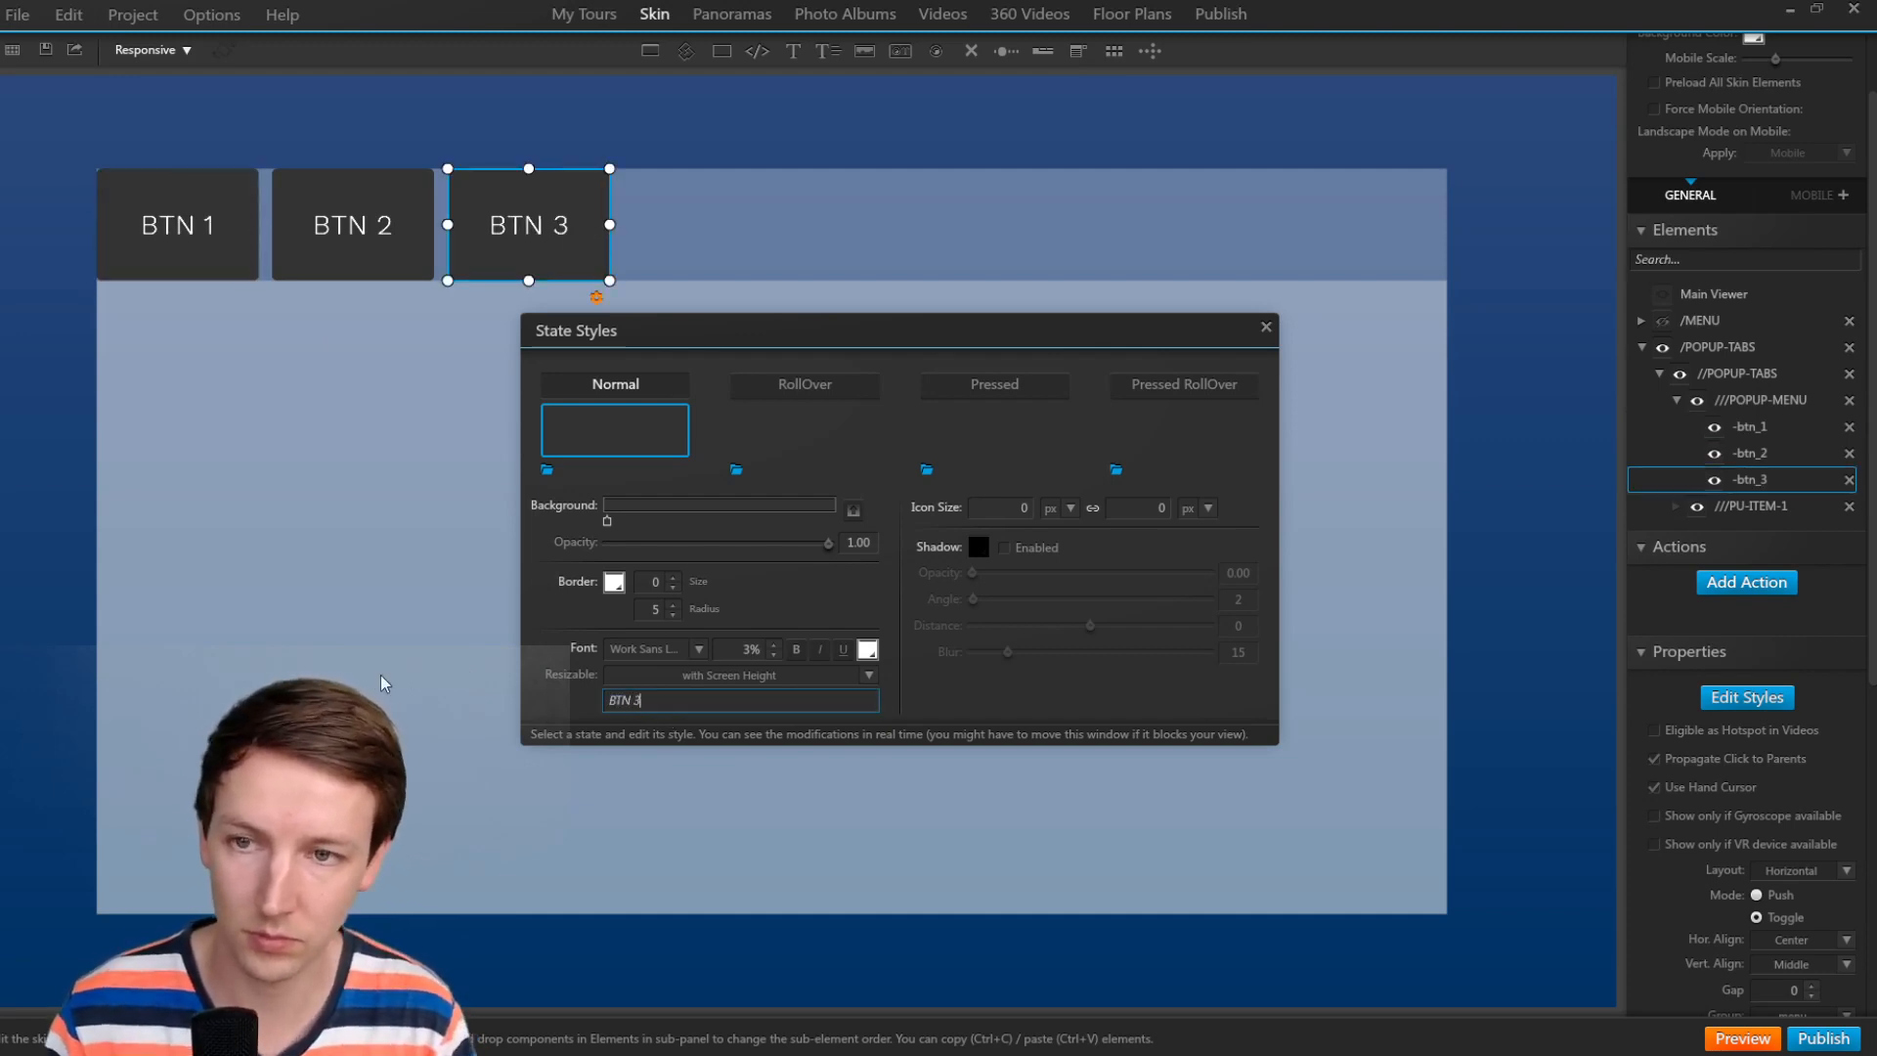
Review the RollOver, Pressed and Pressed RollOver state styles of -btn_3.
{"action": "left_click", "coordinate": [800, 386]}
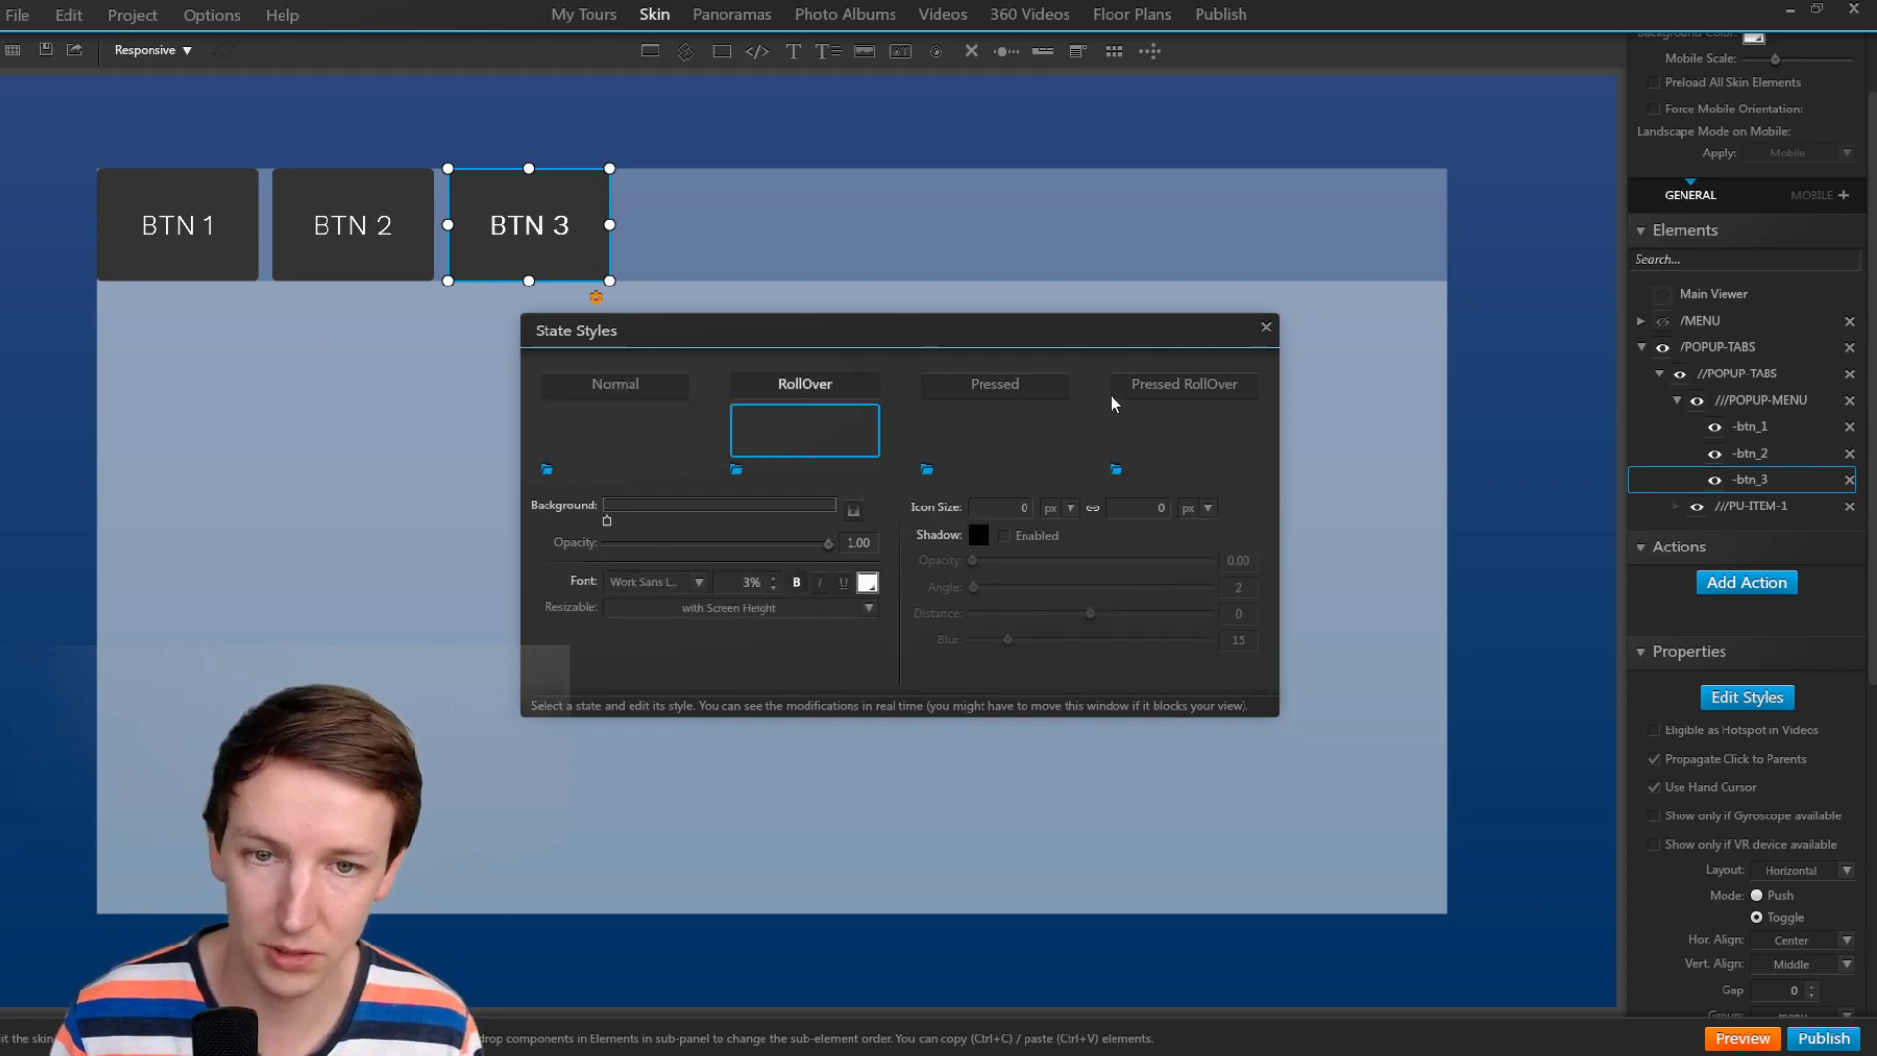
{"action": "left_click", "coordinate": [979, 387]}
{"action": "left_click", "coordinate": [1212, 387]}
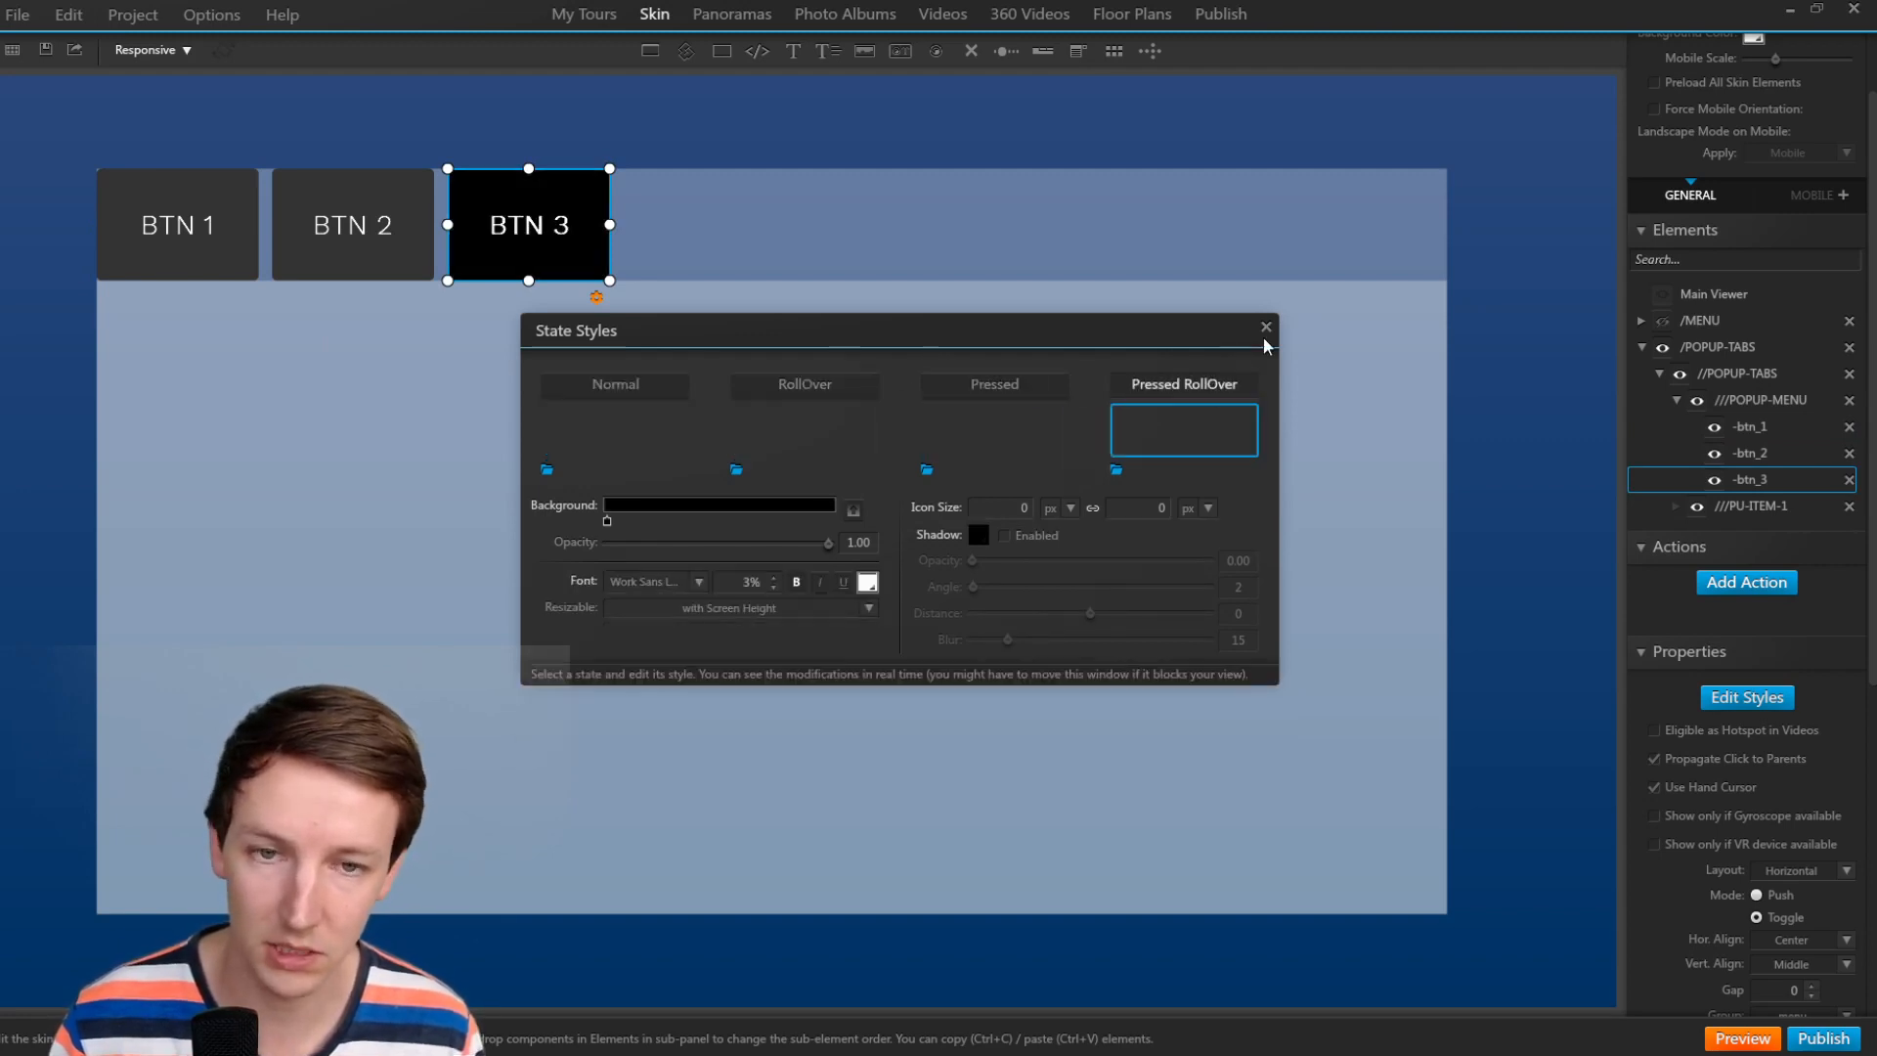
Set the background opacity of the //POPUP-TABS container to 0.00.
{"action": "left_click", "coordinate": [1266, 327]}
{"action": "left_click", "coordinate": [985, 436]}
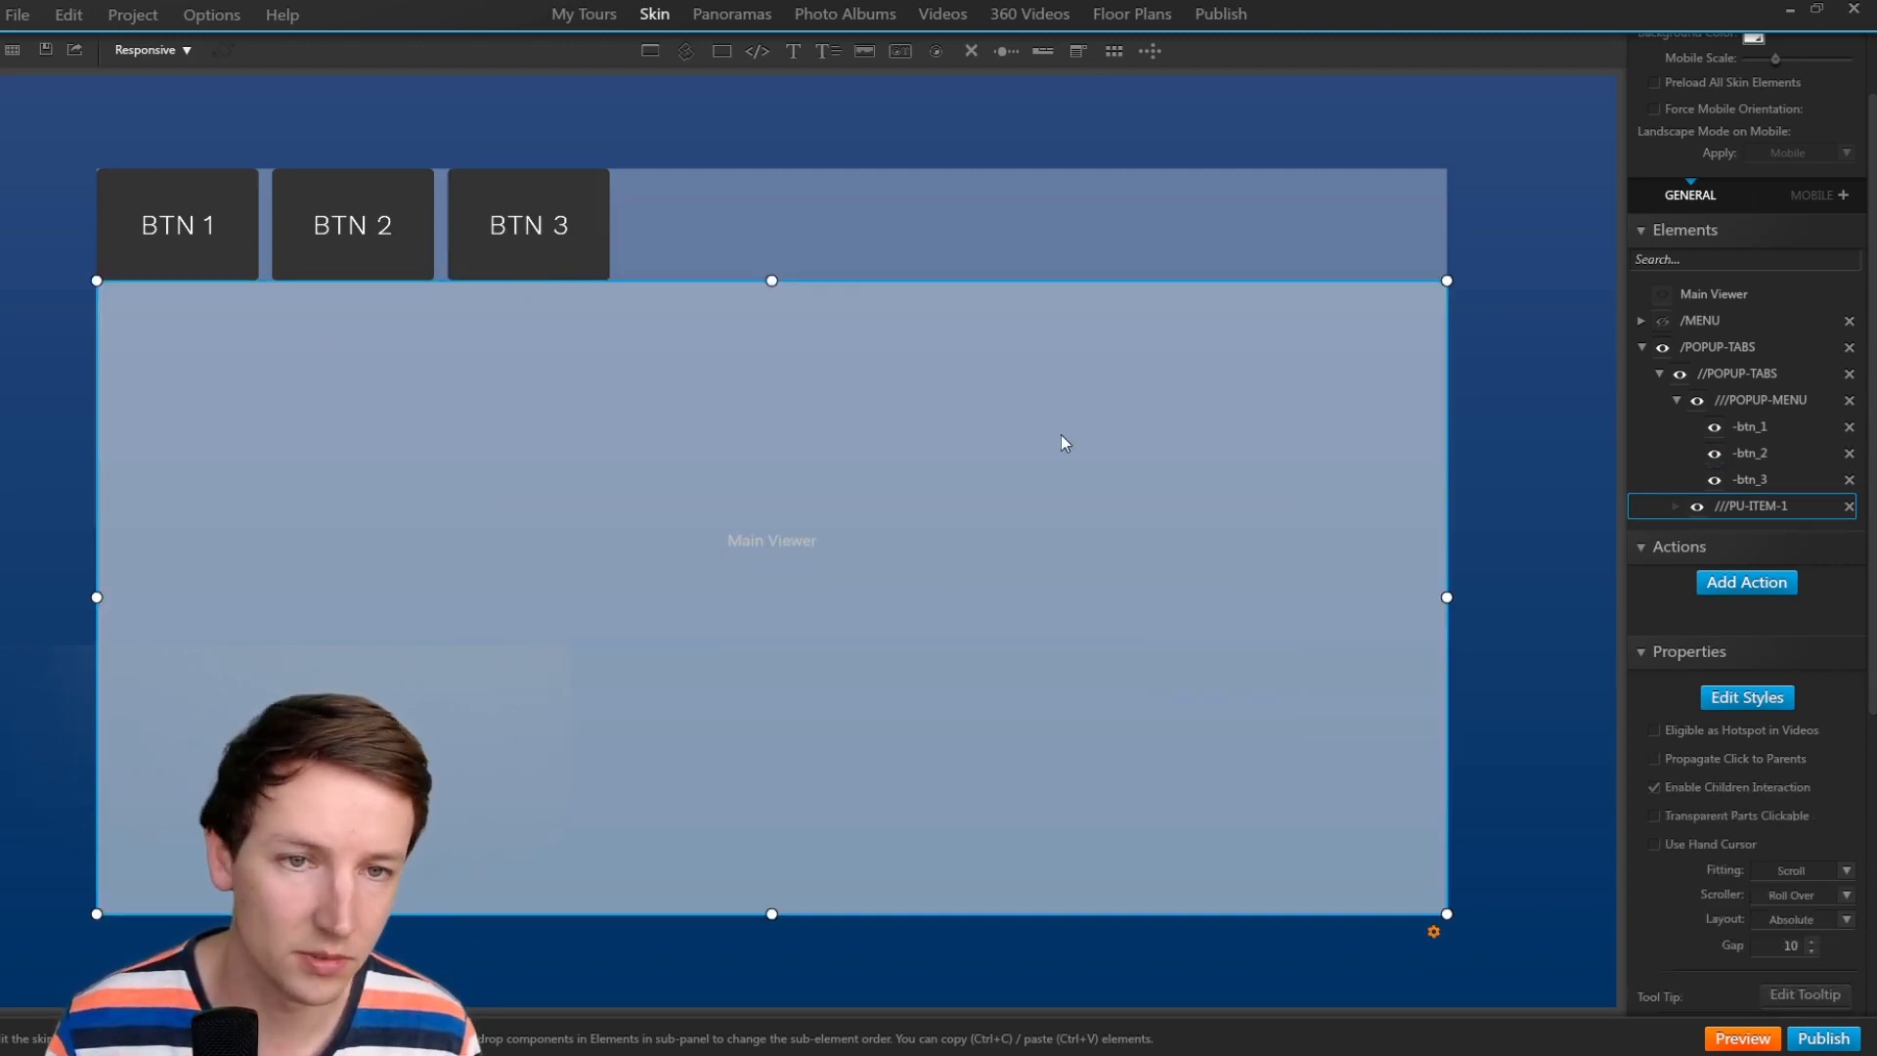
{"action": "left_click", "coordinate": [1149, 248]}
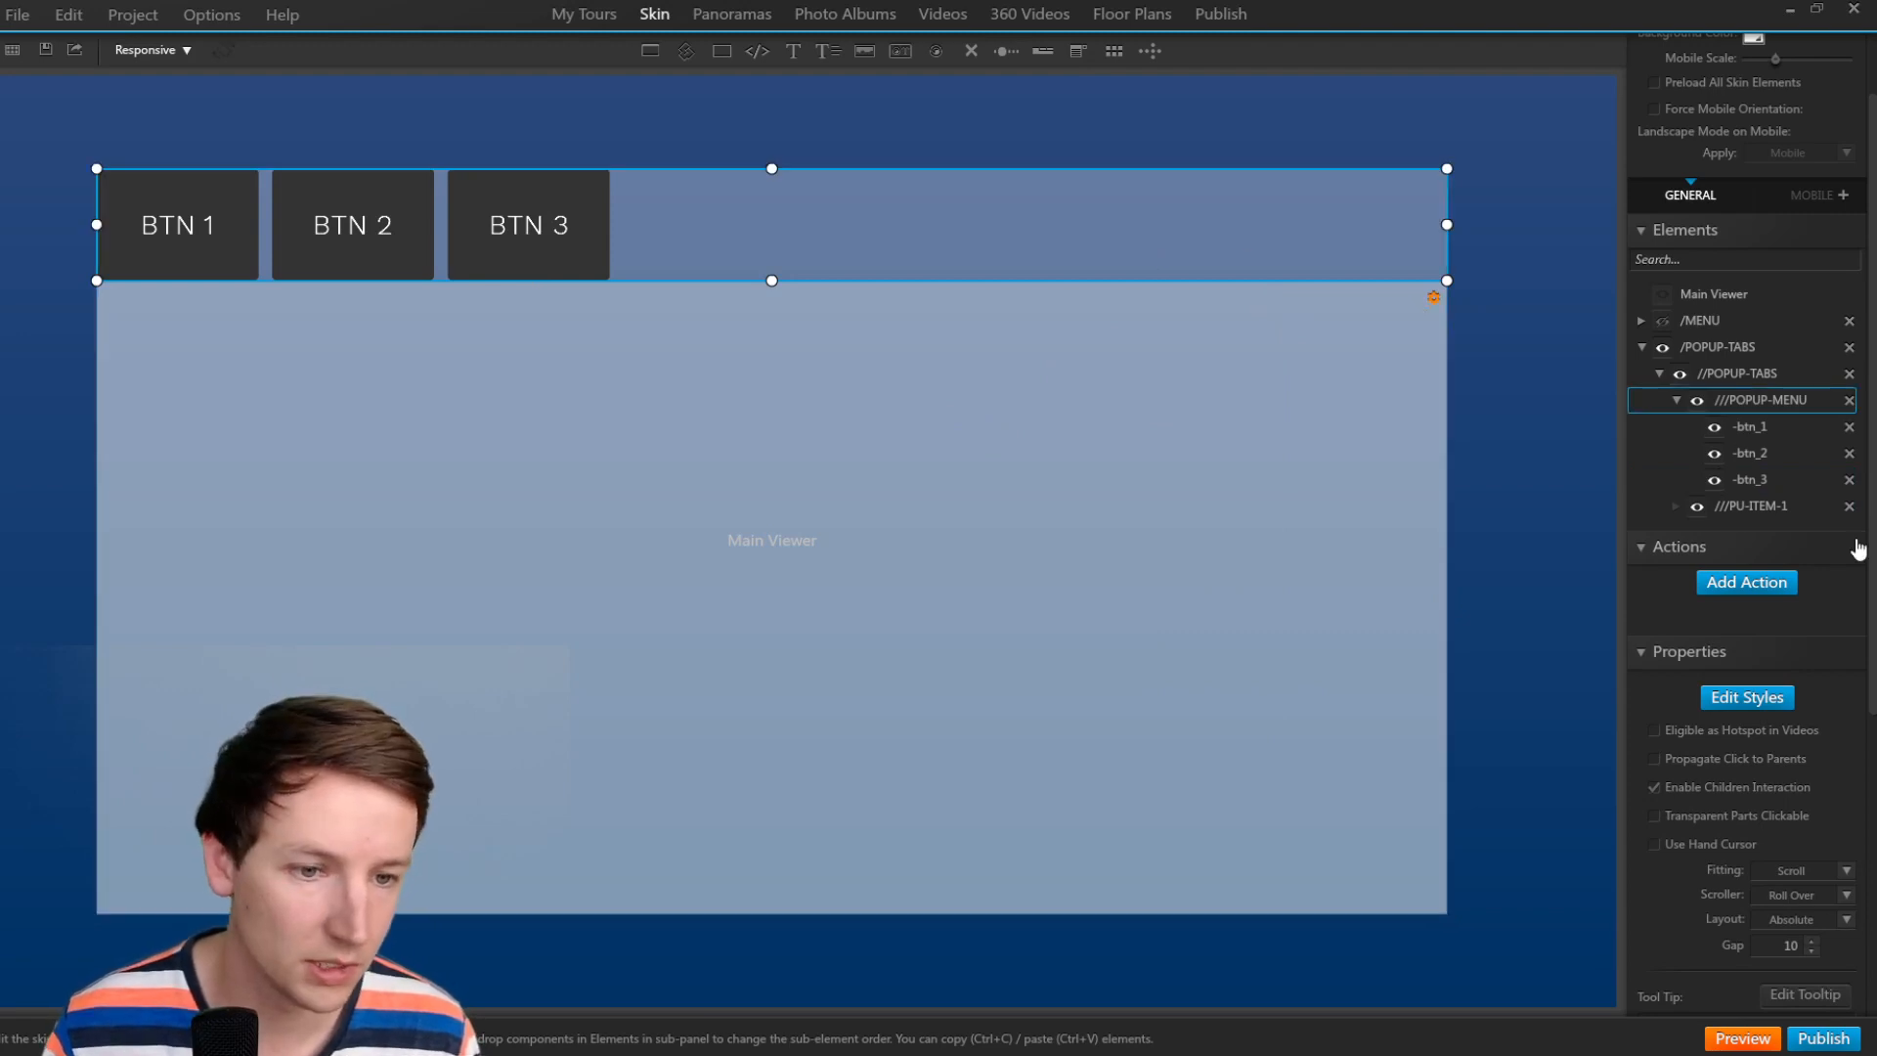
{"action": "left_click", "coordinate": [1745, 697]}
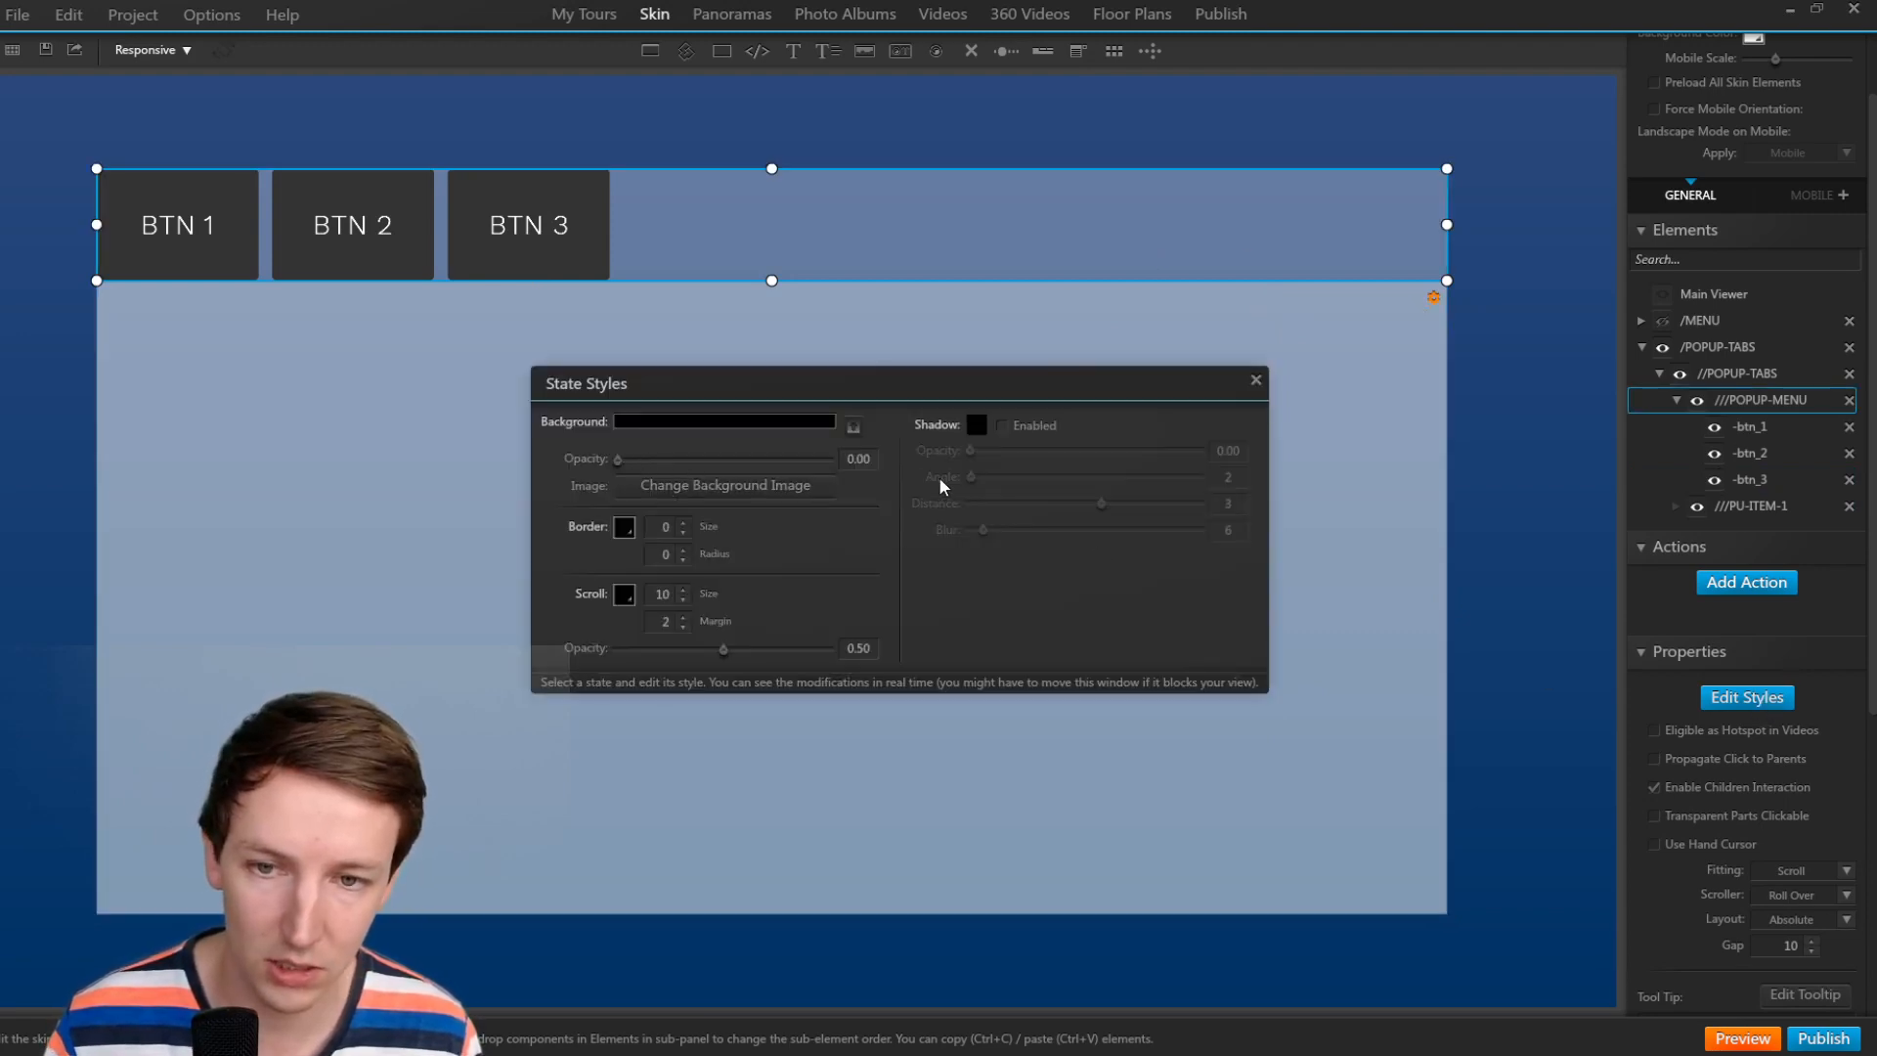
{"action": "left_click", "coordinate": [1771, 374]}
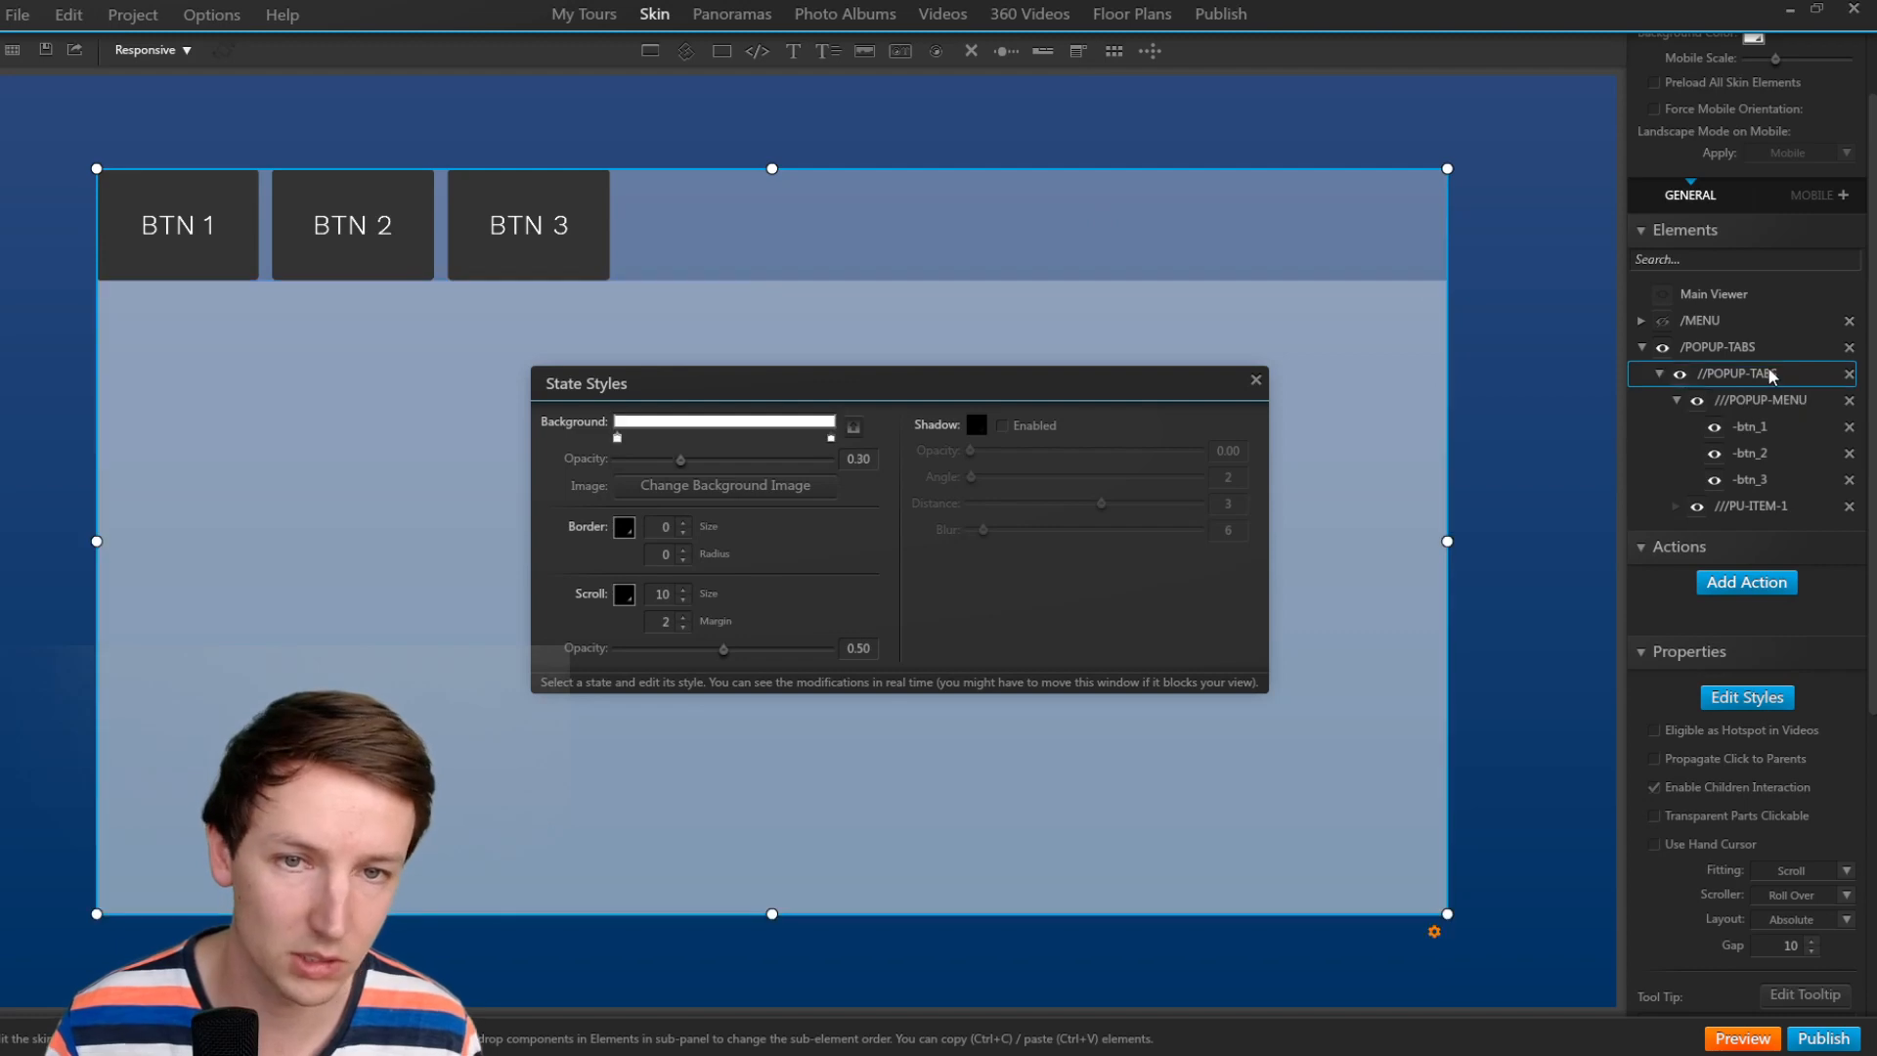
{"action": "left_click_drag", "start_coordinate": [681, 461], "coordinate": [614, 460]}
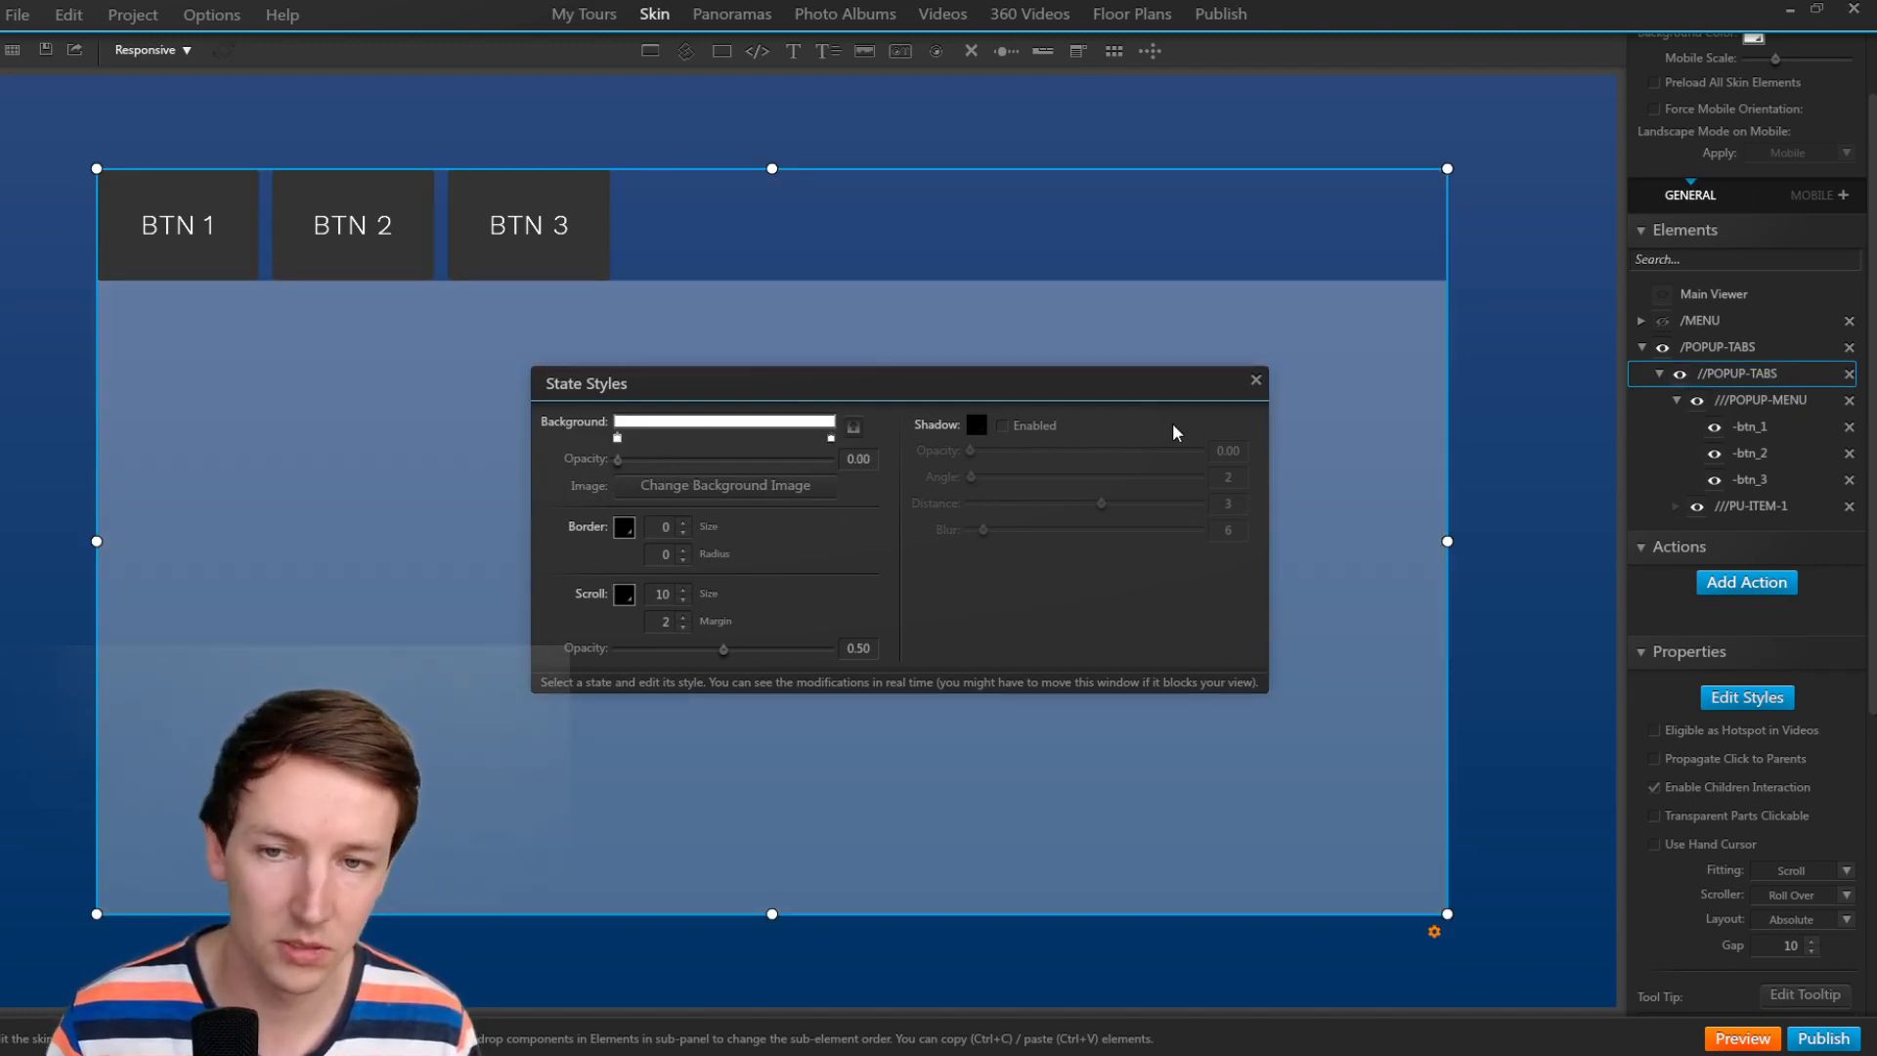
{"action": "left_click", "coordinate": [1256, 382]}
Reduce the height of the ///POPUP-MENU container to 10 %.
{"action": "left_click", "coordinate": [931, 241]}
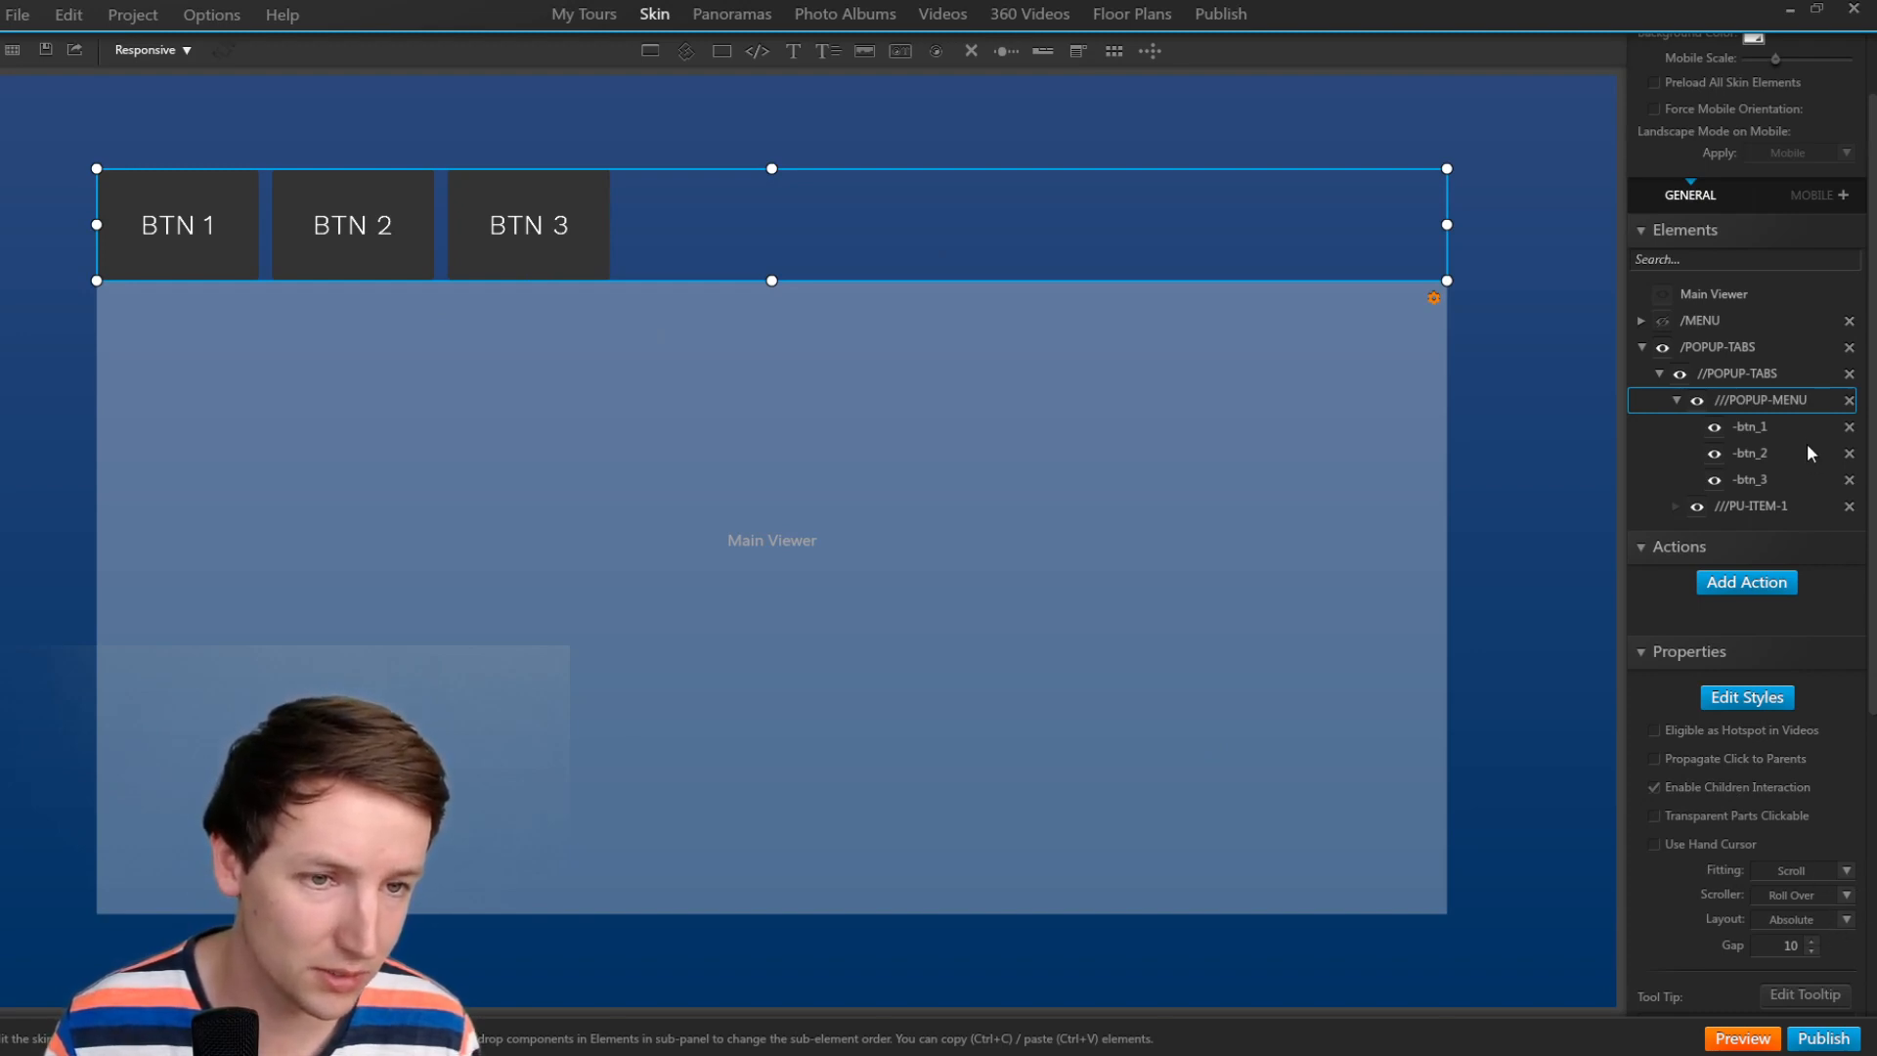
{"action": "scroll", "coordinate": [1838, 636], "scroll_direction": "down", "scroll_amount": 5}
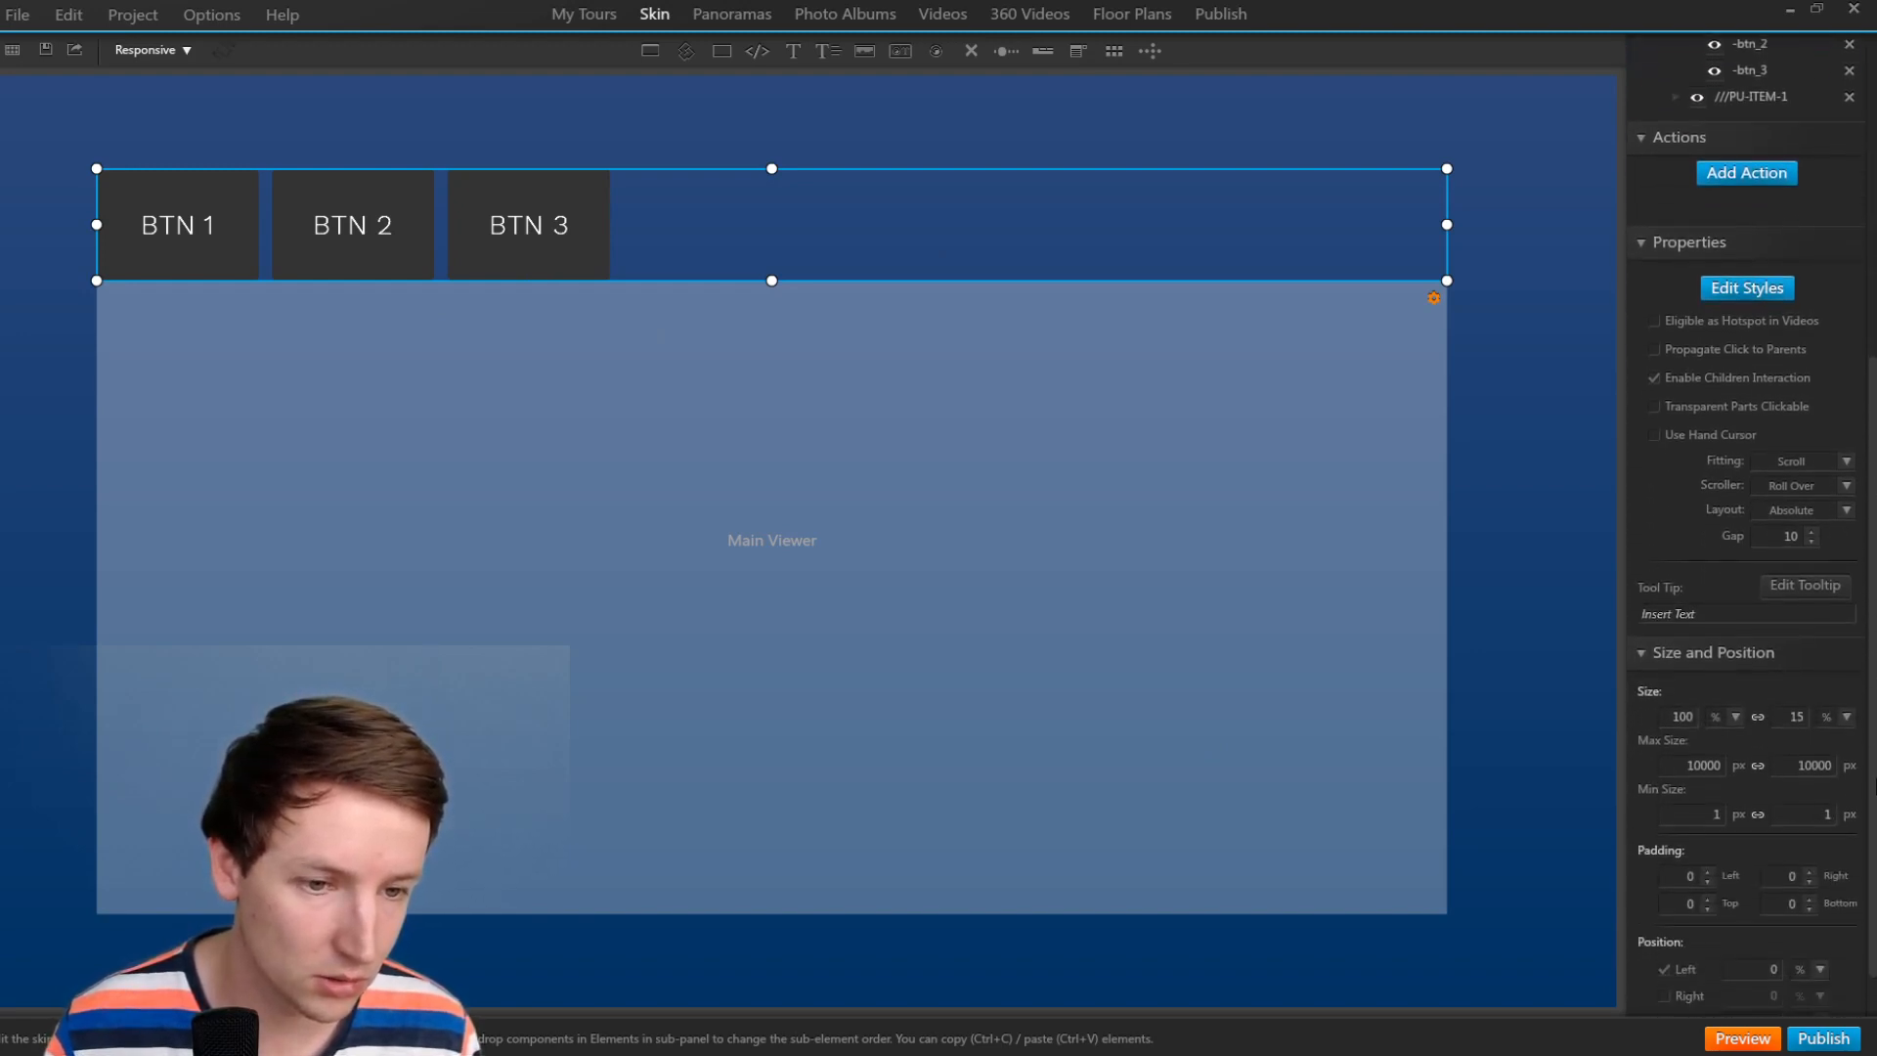
{"action": "left_click", "coordinate": [1806, 691]}
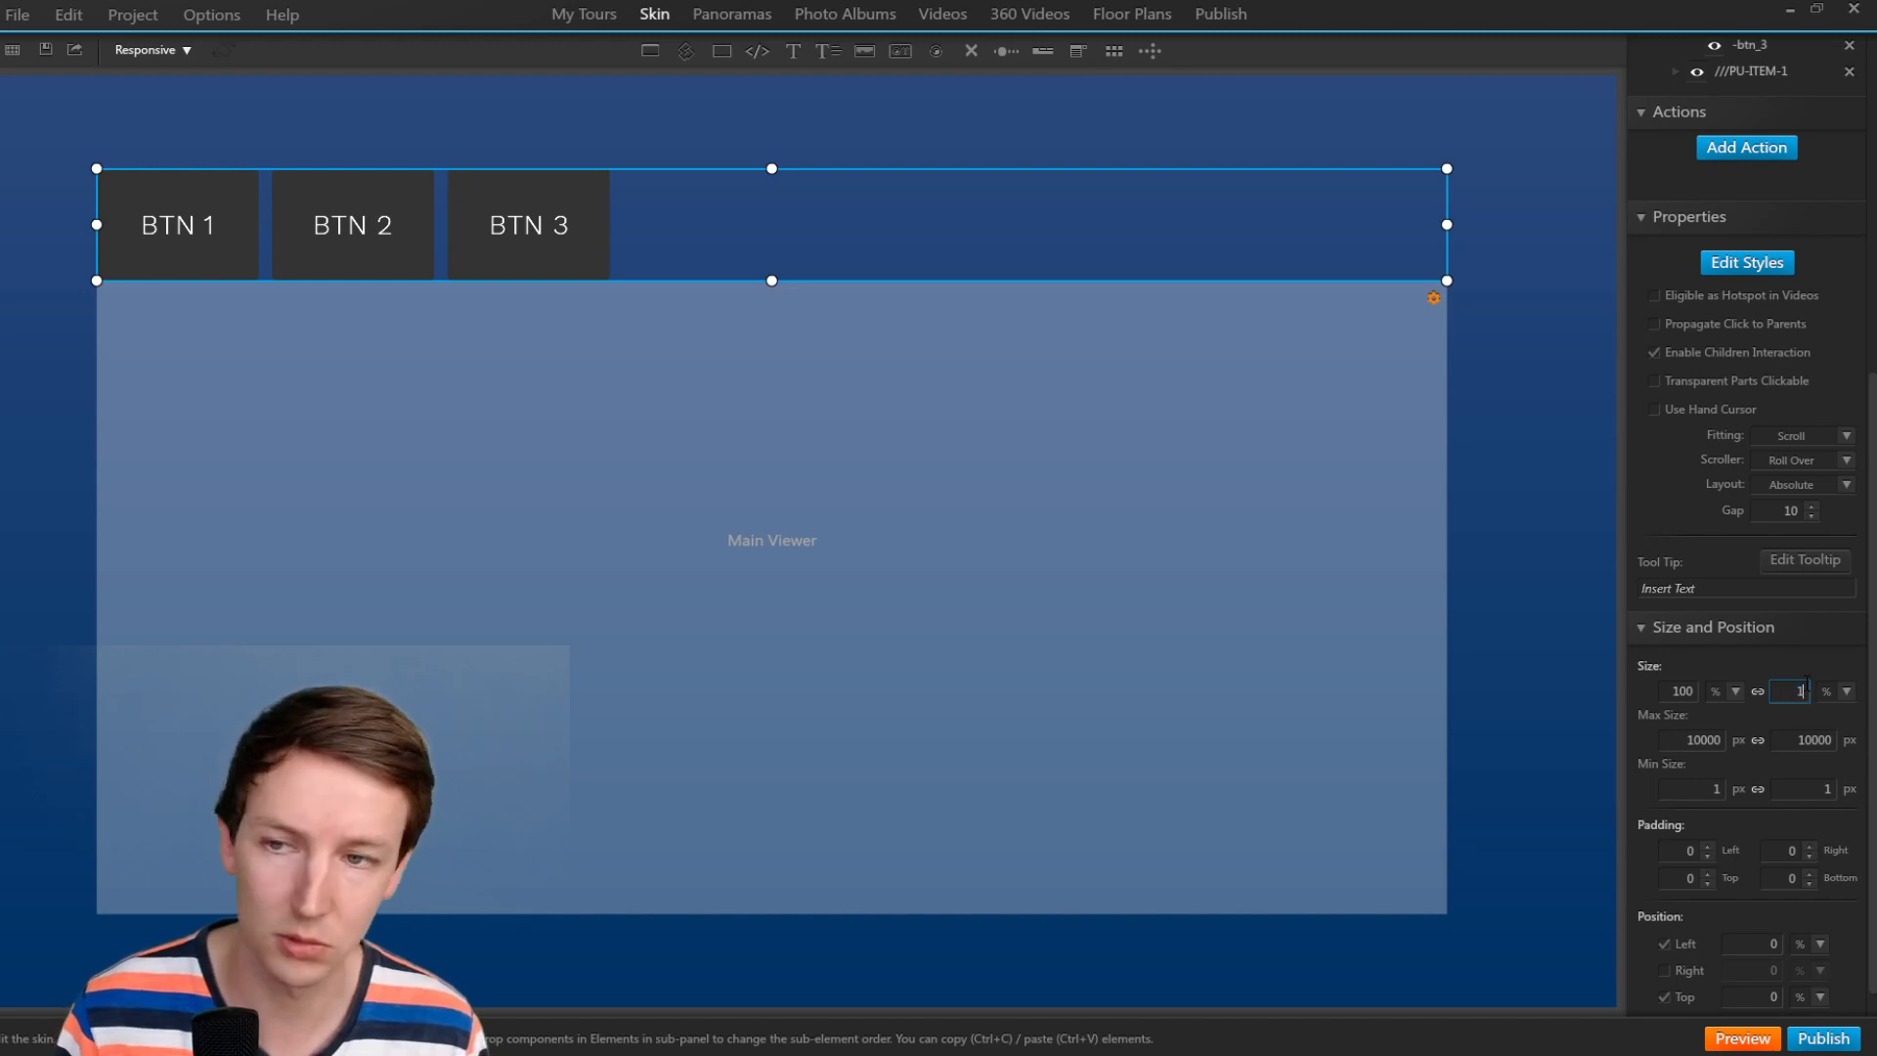
{"action": "type", "text": "2"}
{"action": "key", "text": "Tab"}
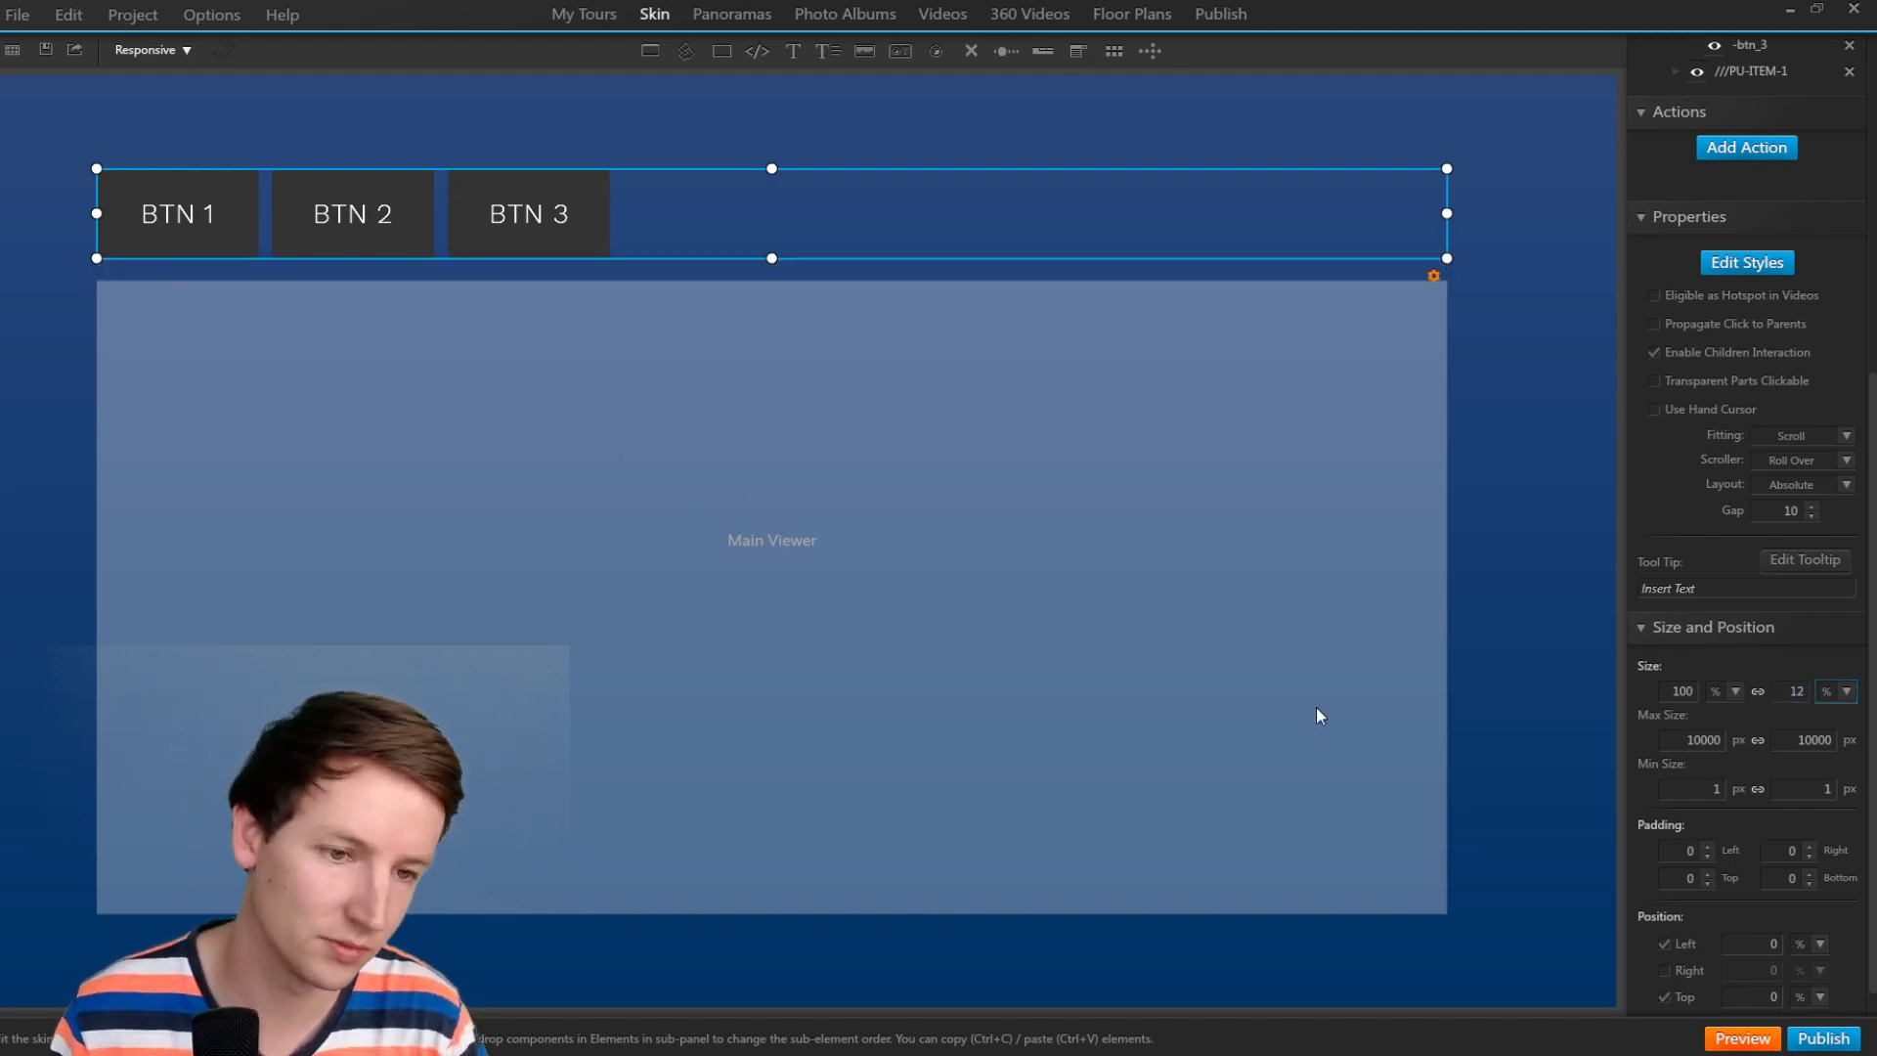
{"action": "key", "text": "shift+Tab"}
{"action": "type", "text": "11"}
{"action": "key", "text": "Tab"}
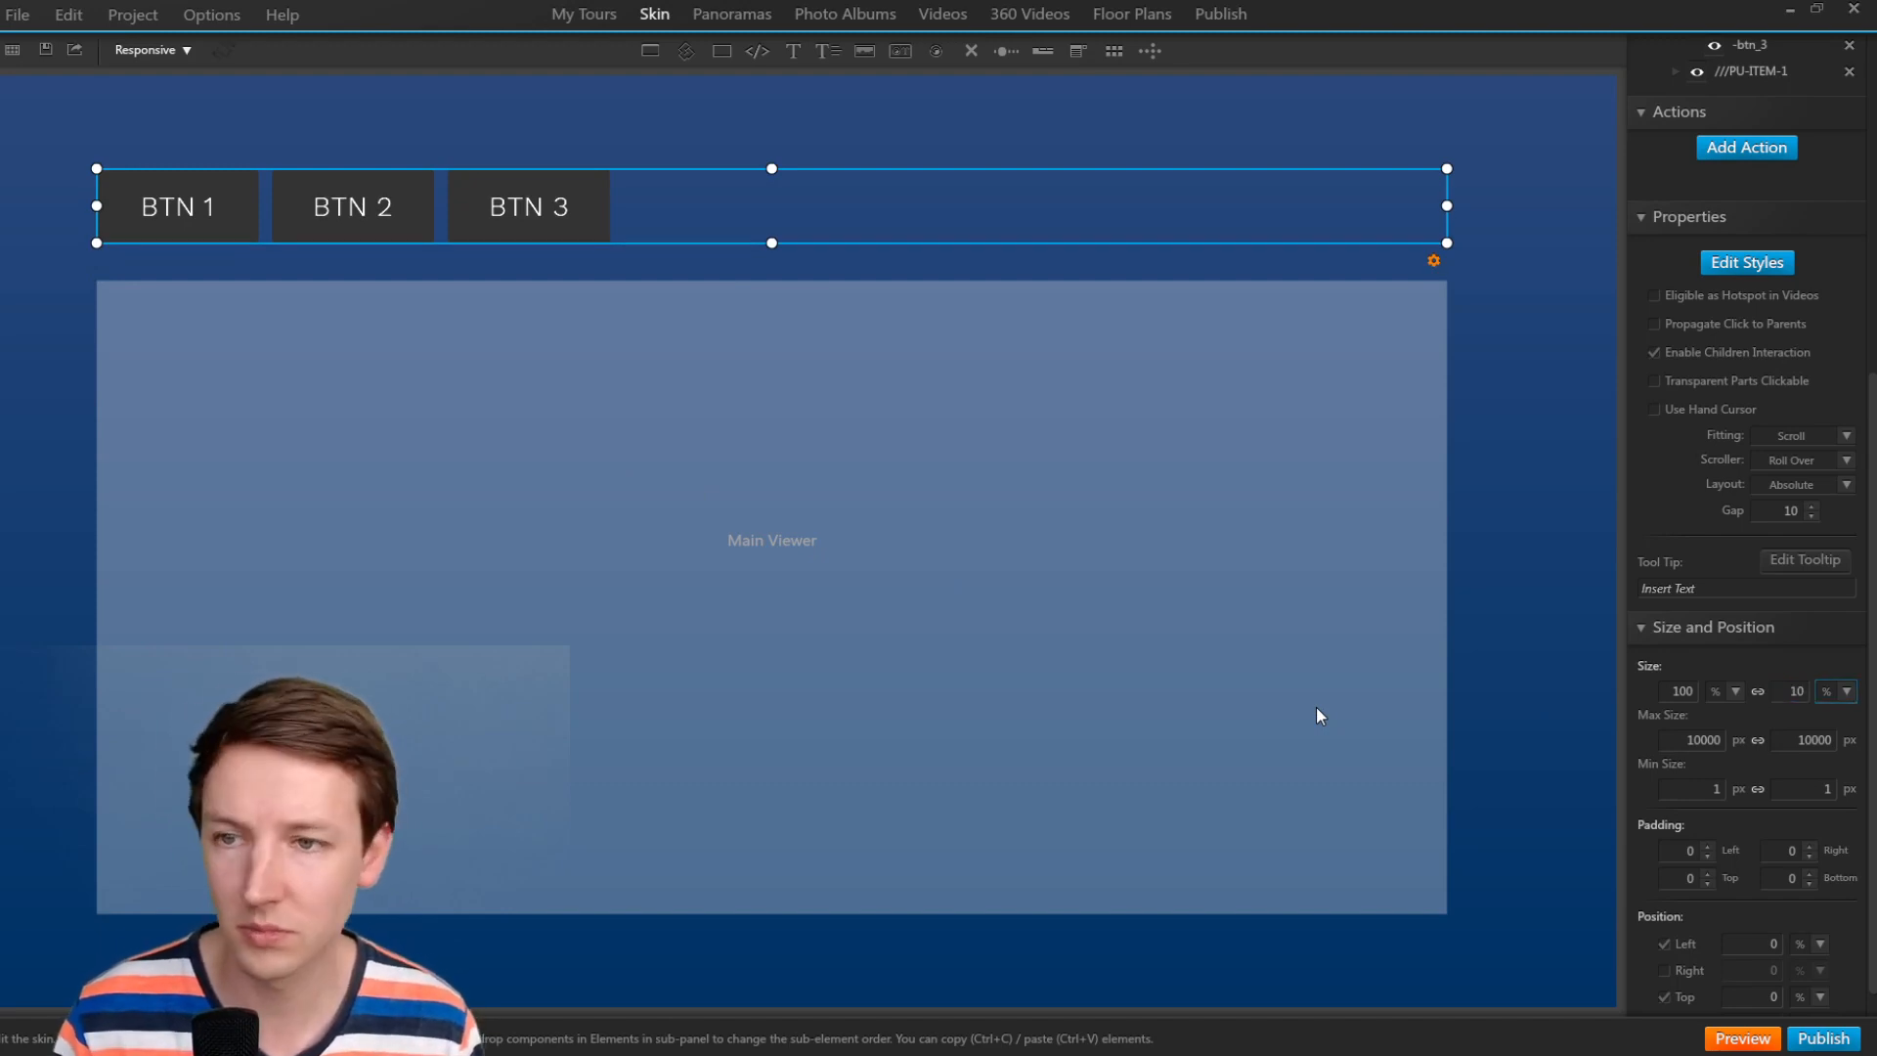
Set the height of the ///PU-ITEM-1 container to 90 % so it meets the button strip.
{"action": "left_click", "coordinate": [1316, 706]}
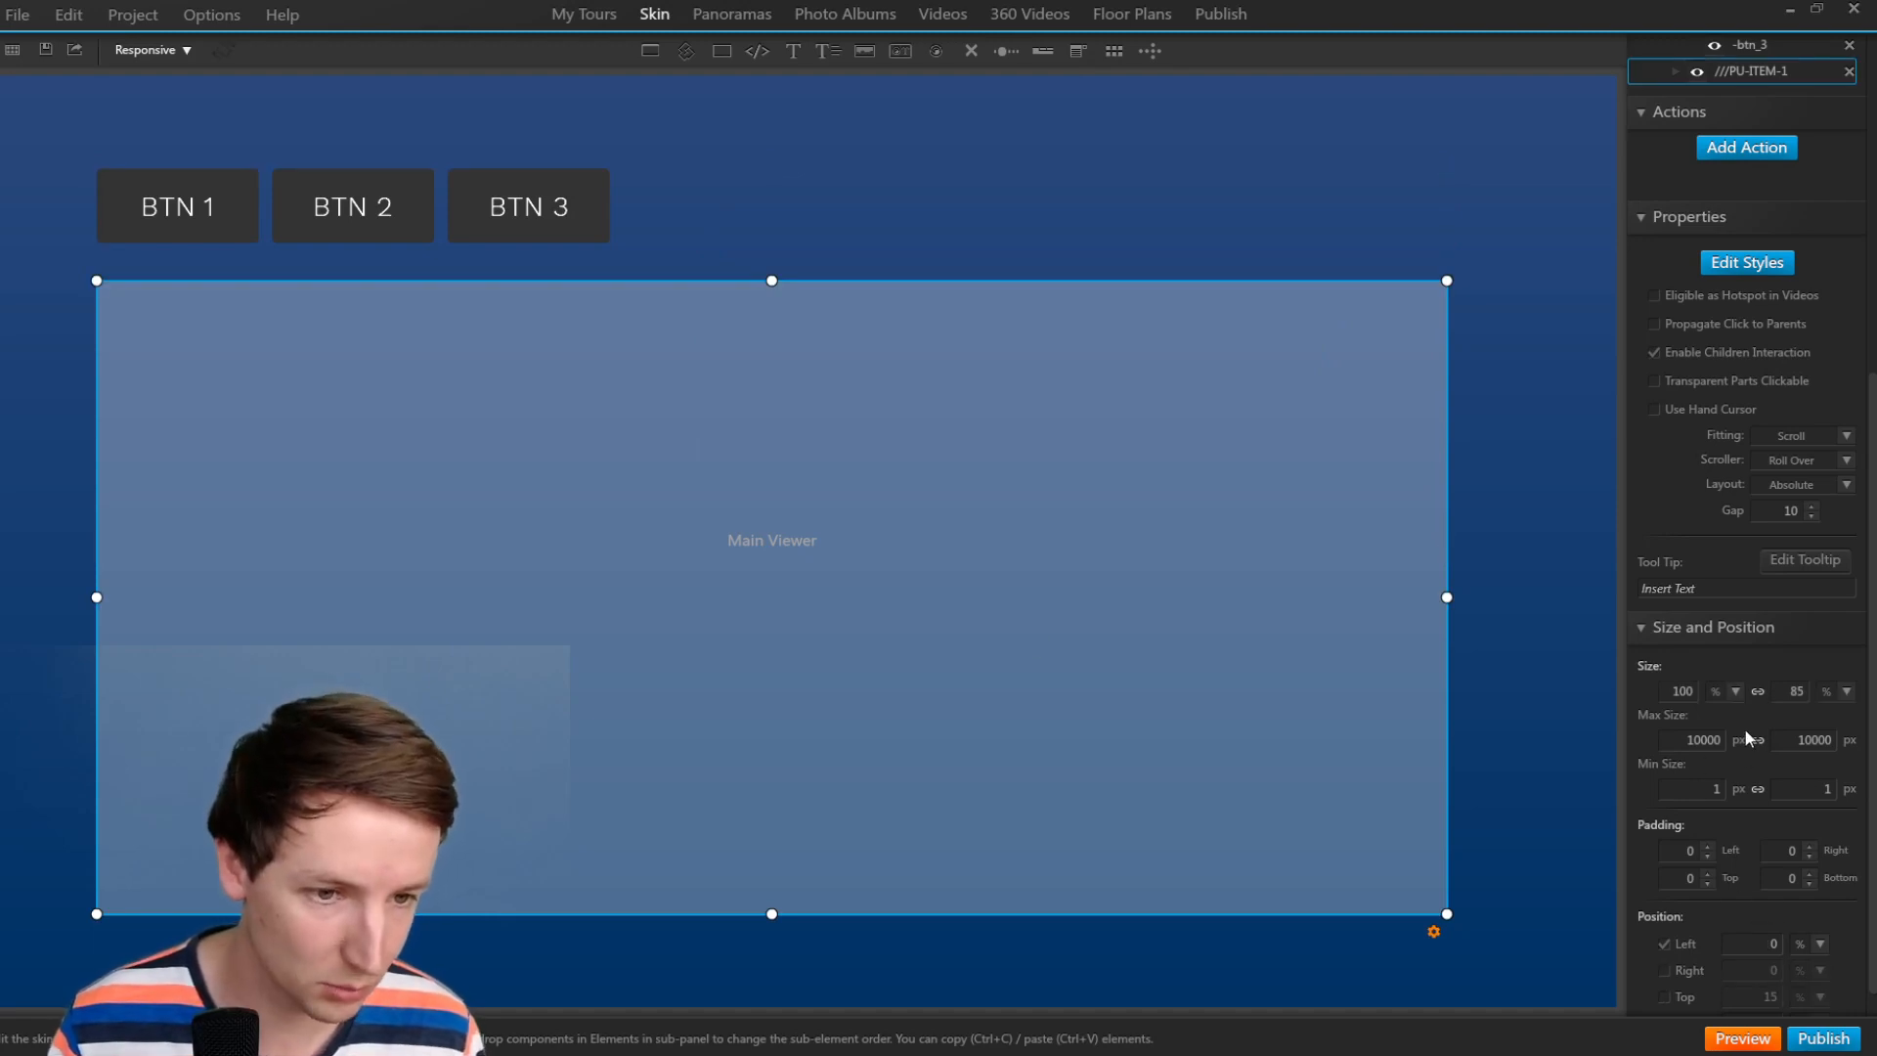
{"action": "double_click", "coordinate": [1795, 691]}
{"action": "type", "text": "90"}
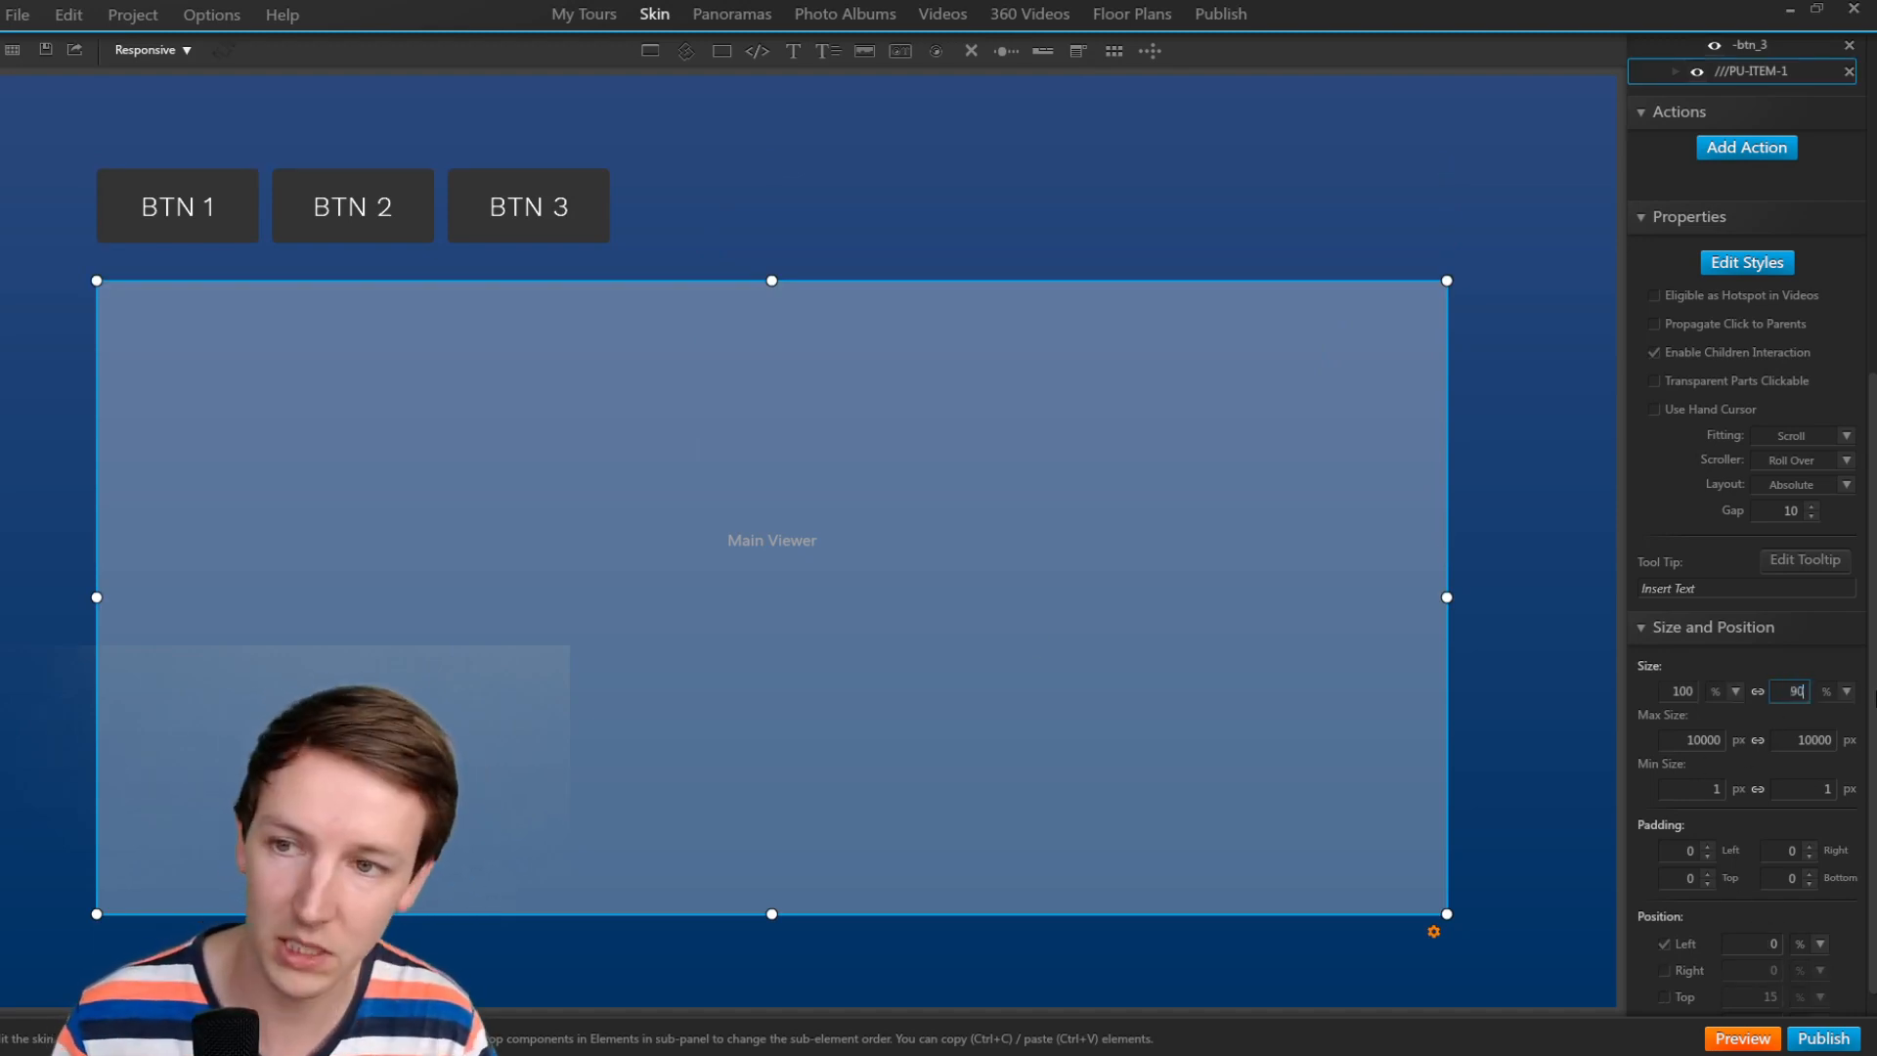
{"action": "key", "text": "Return"}
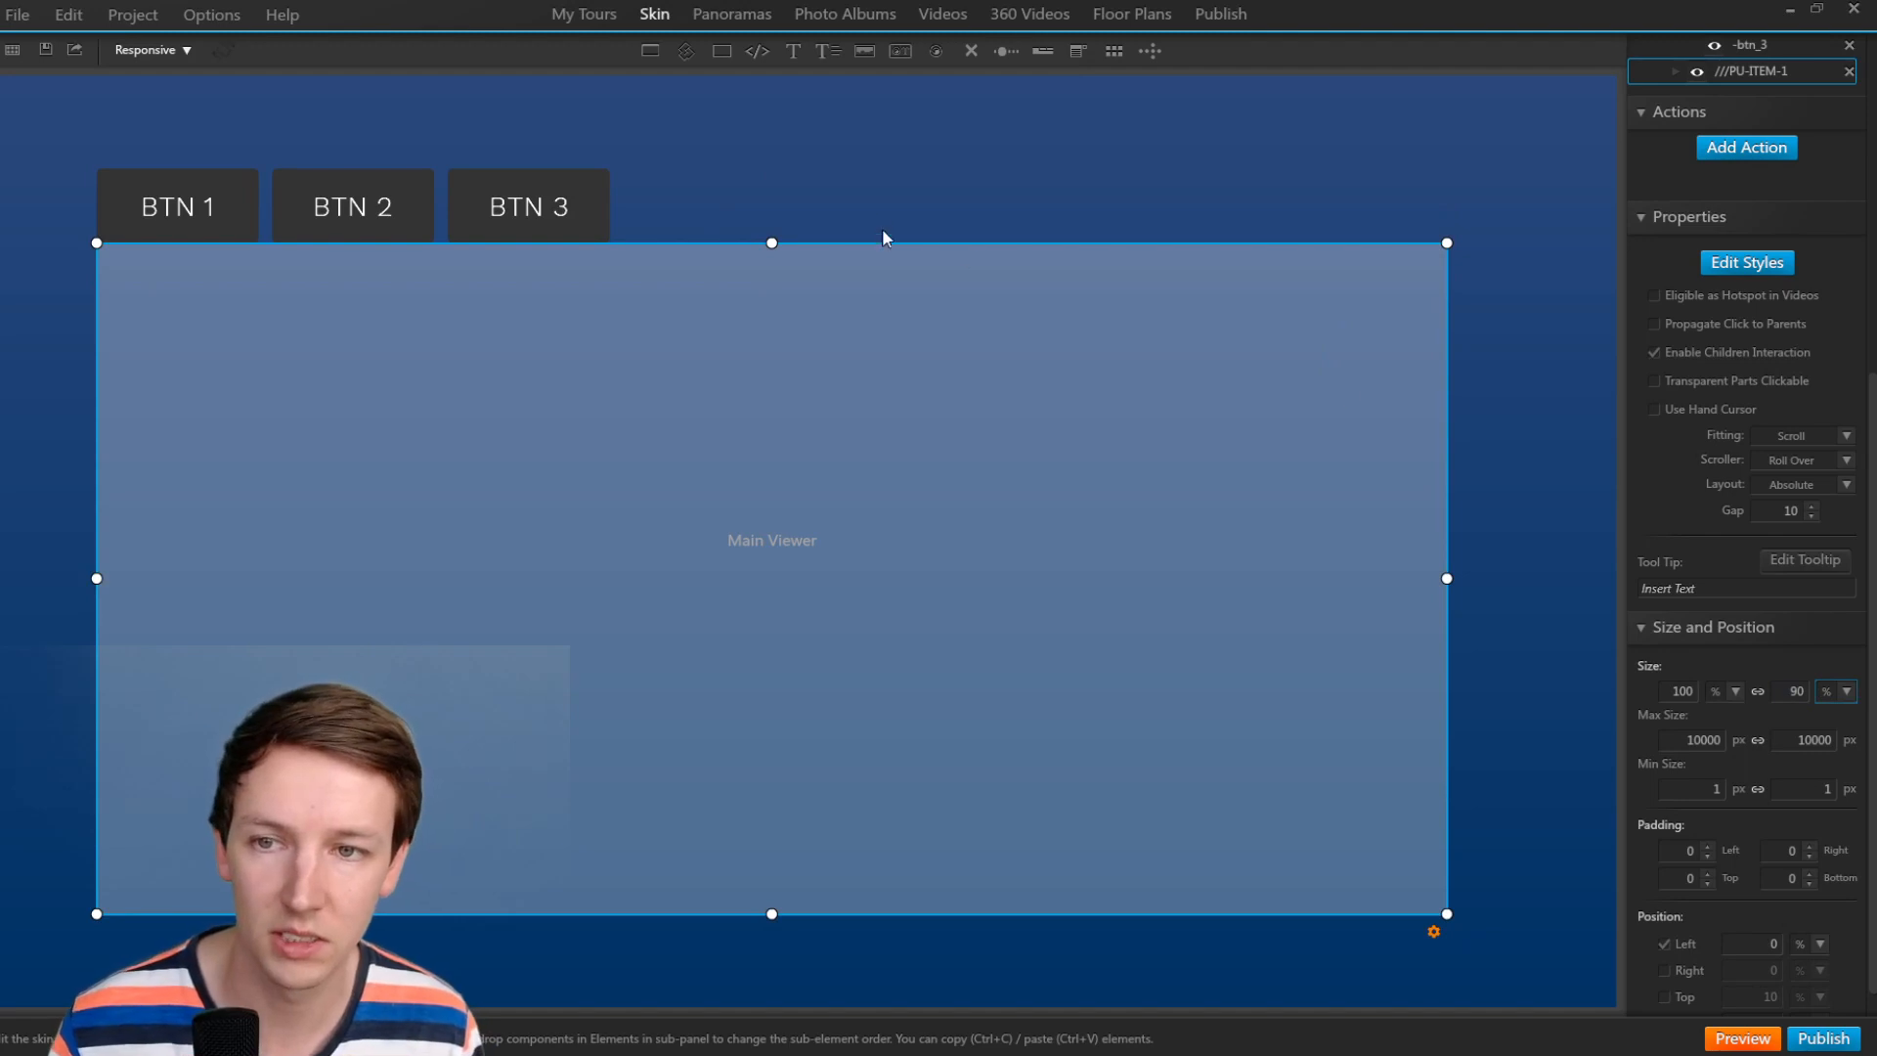
Preview the tour in the browser, test toggling between BTN 1, BTN 2 and BTN 3, and return to the skin editor.
{"action": "left_click", "coordinate": [882, 203]}
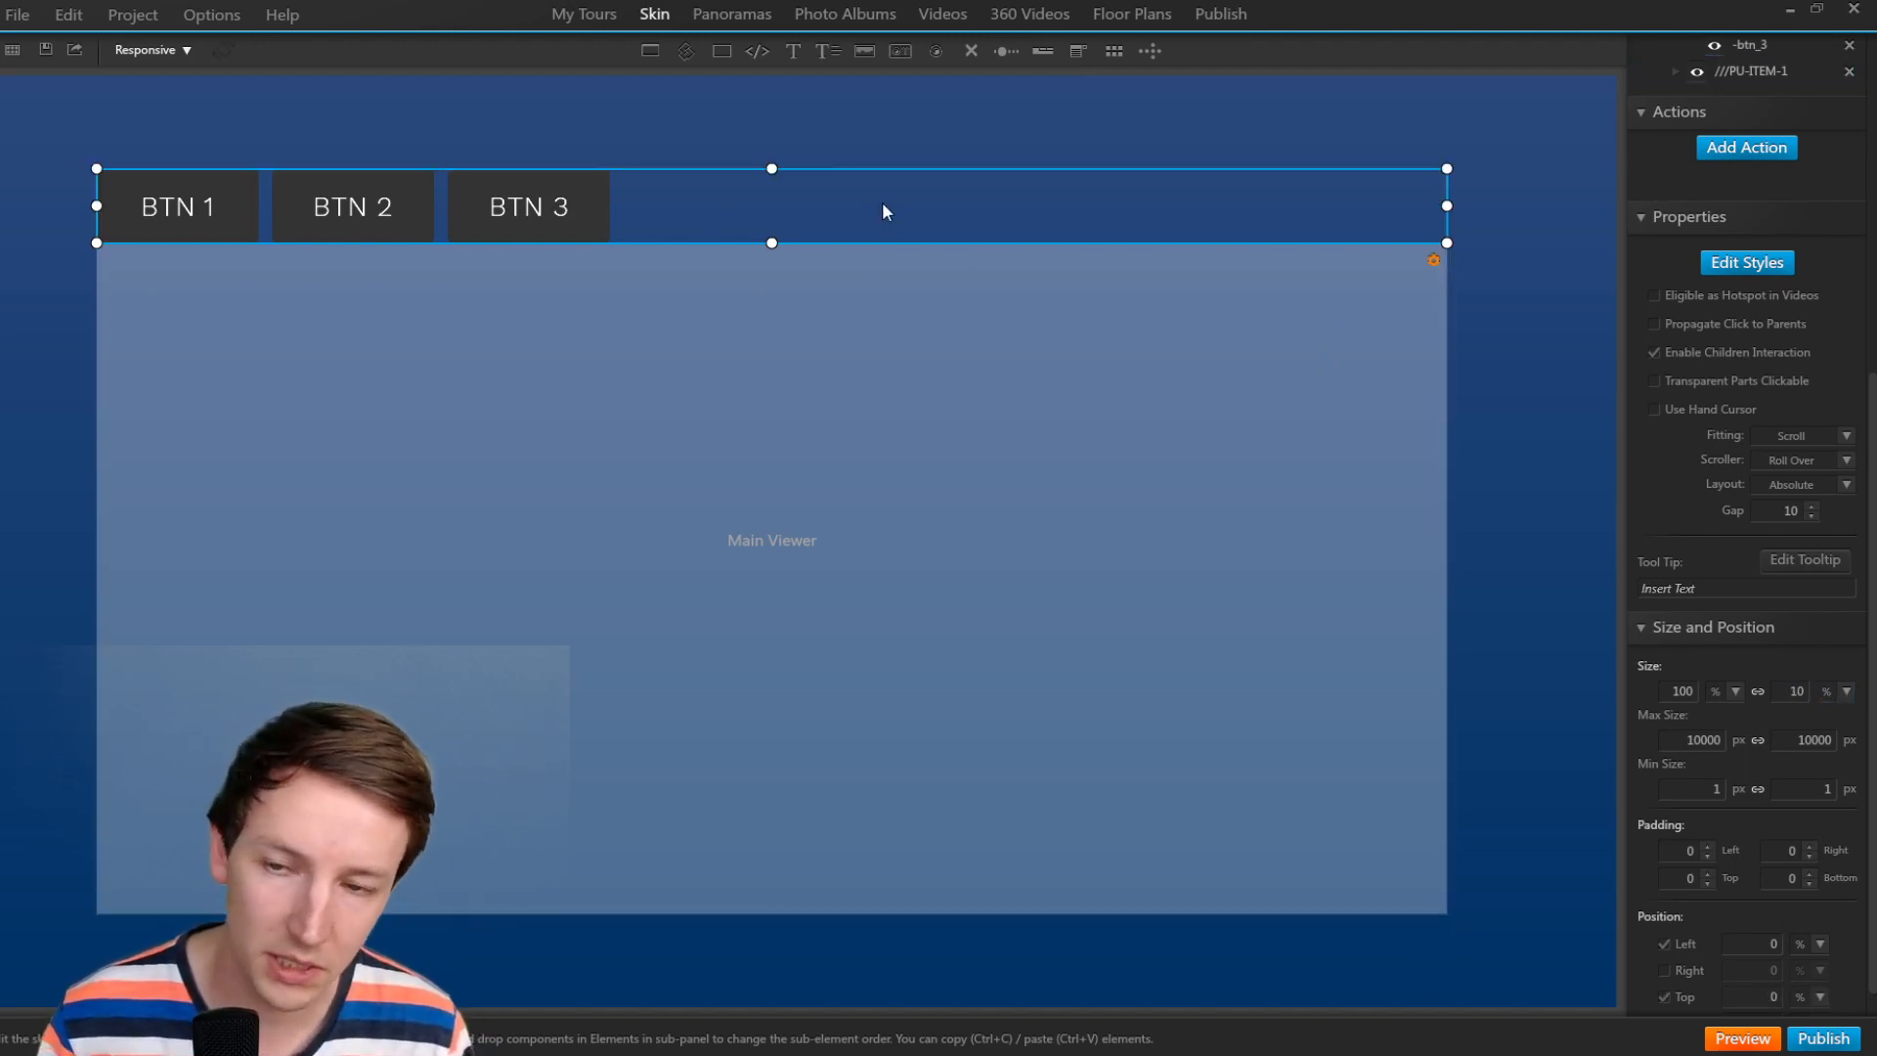
{"action": "scroll", "coordinate": [1818, 494], "scroll_direction": "up", "scroll_amount": 3}
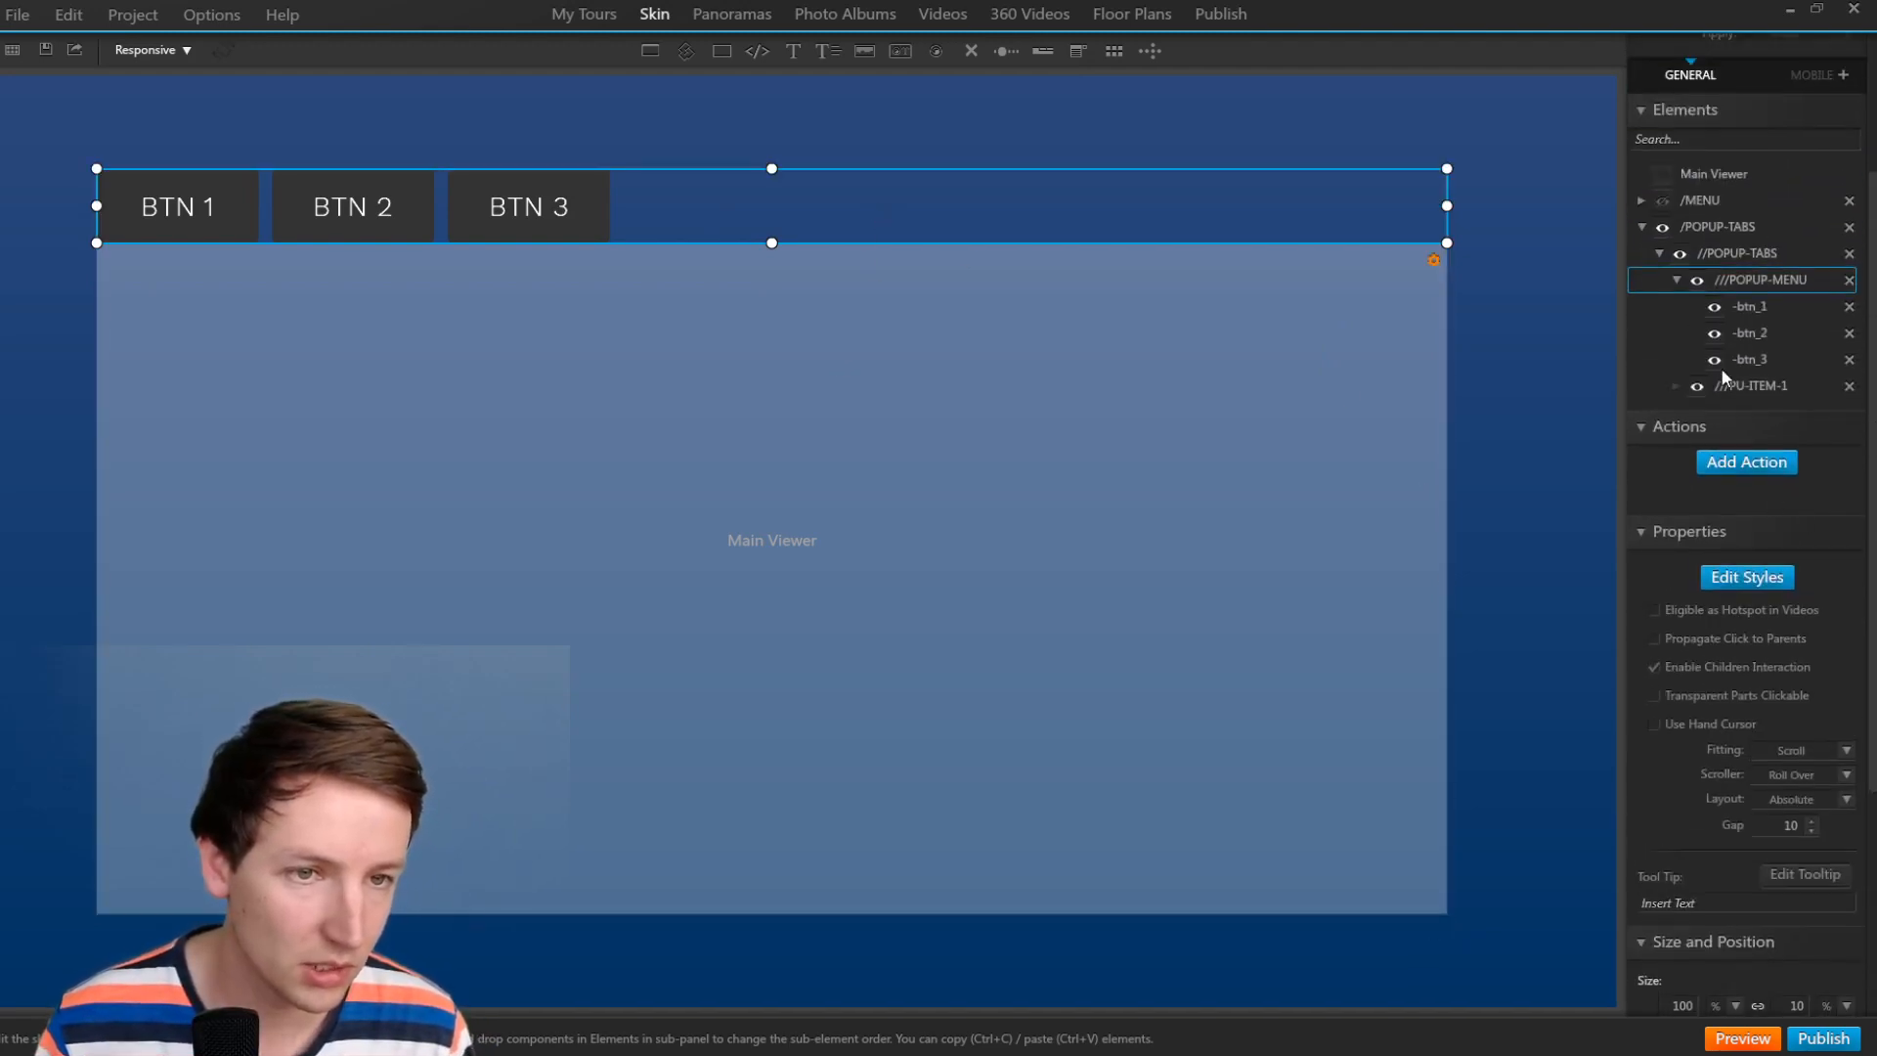
{"action": "left_click", "coordinate": [1741, 1037]}
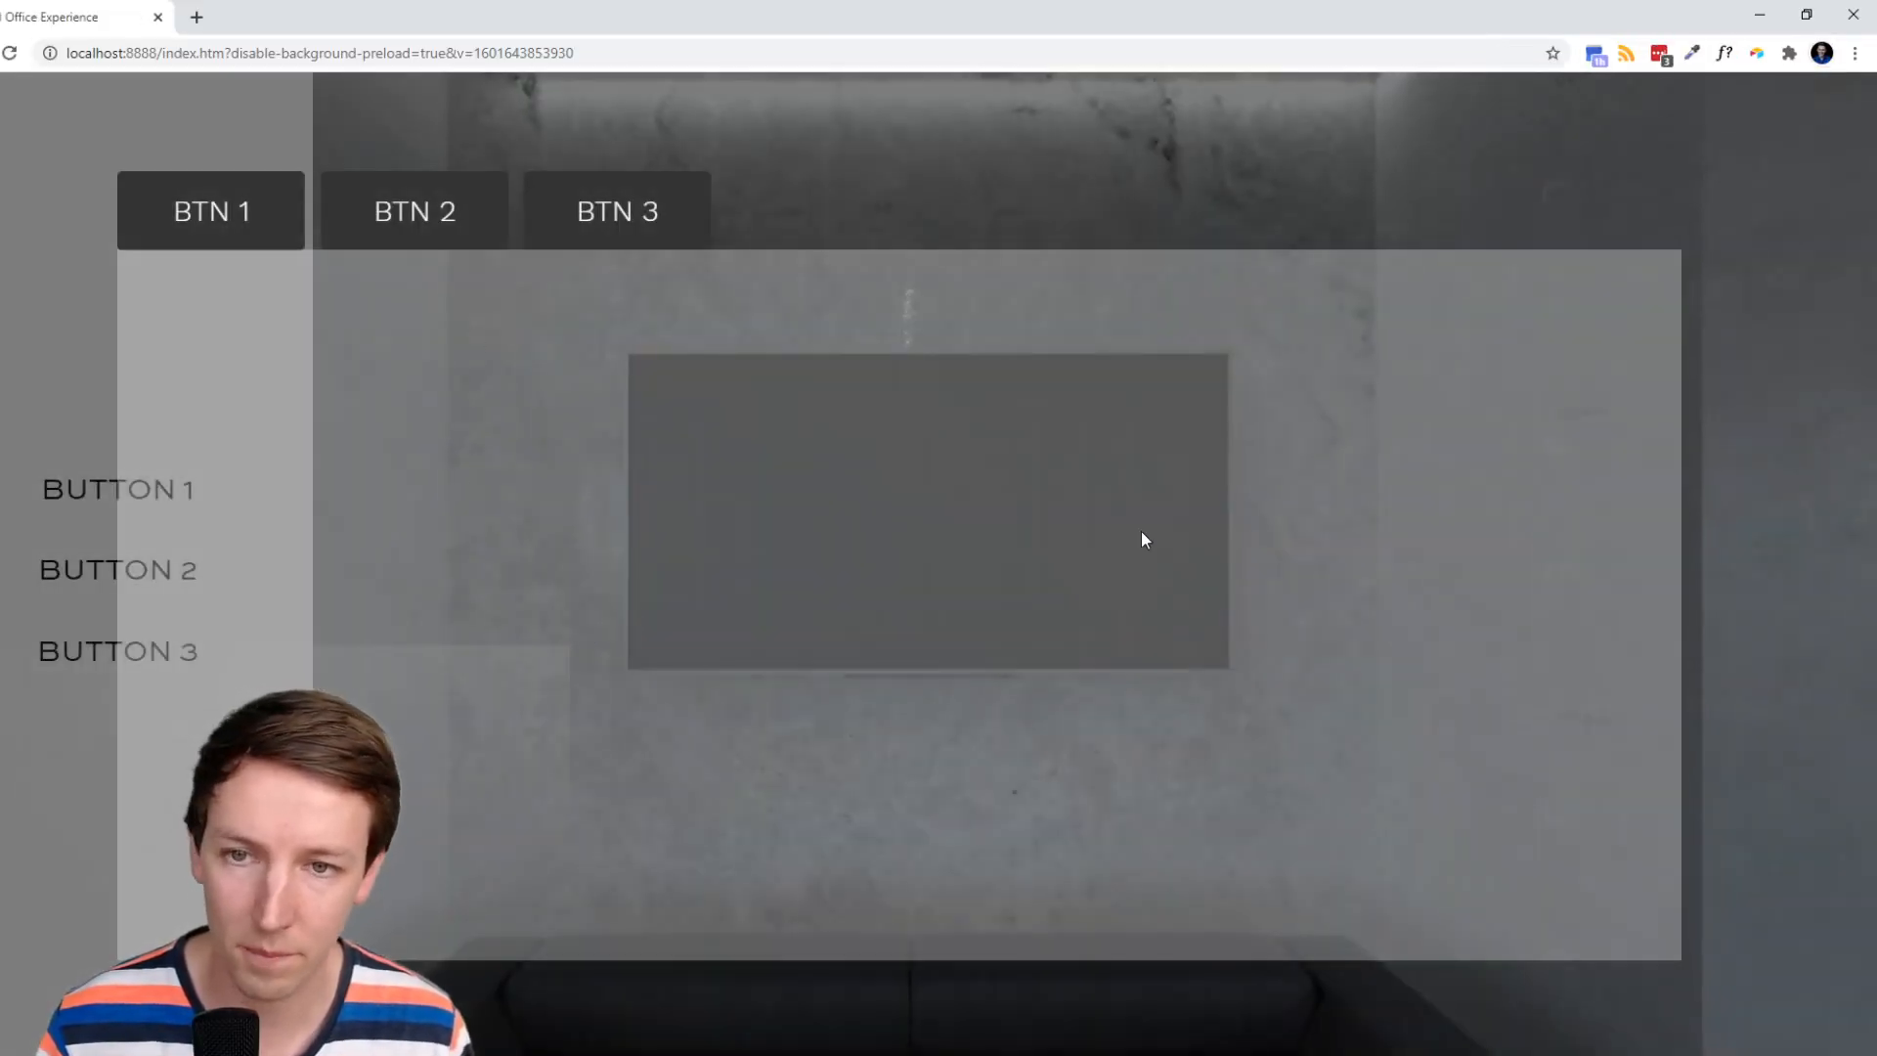
{"action": "left_click", "coordinate": [206, 208]}
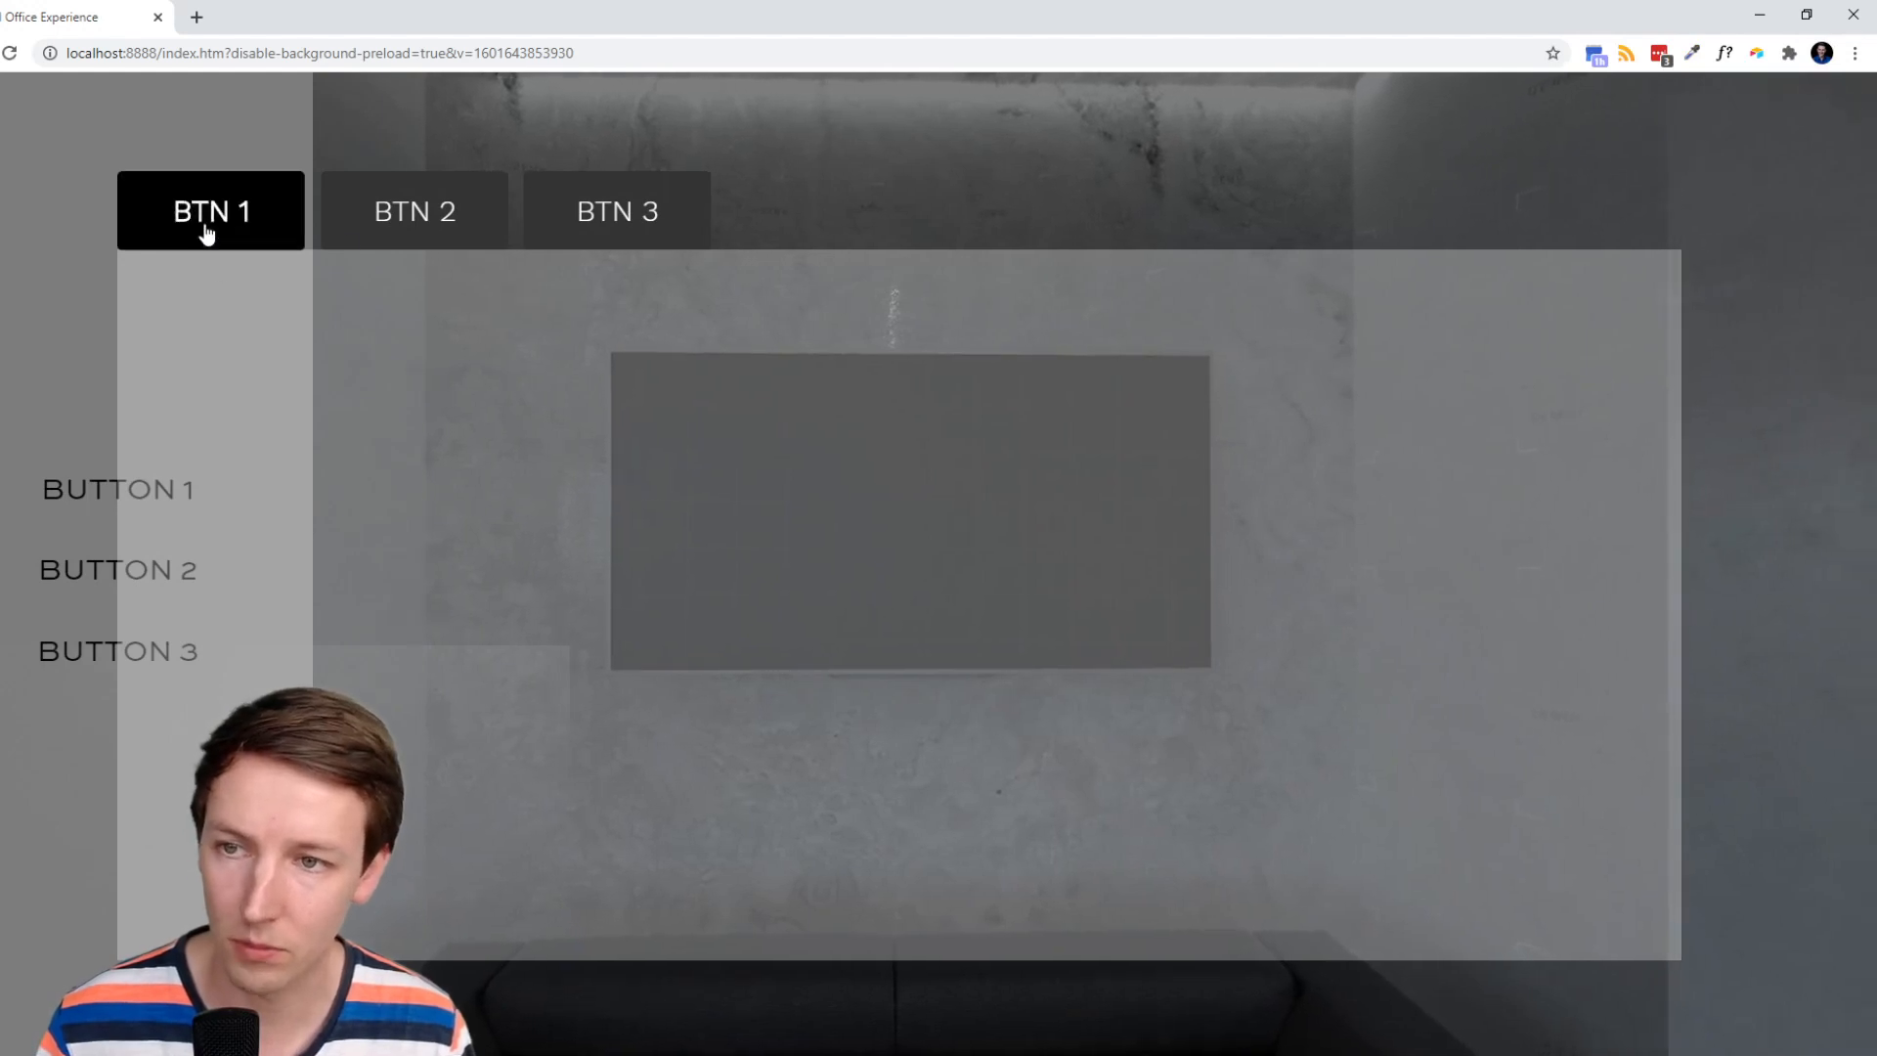
{"action": "left_click", "coordinate": [408, 229]}
{"action": "left_click", "coordinate": [633, 232]}
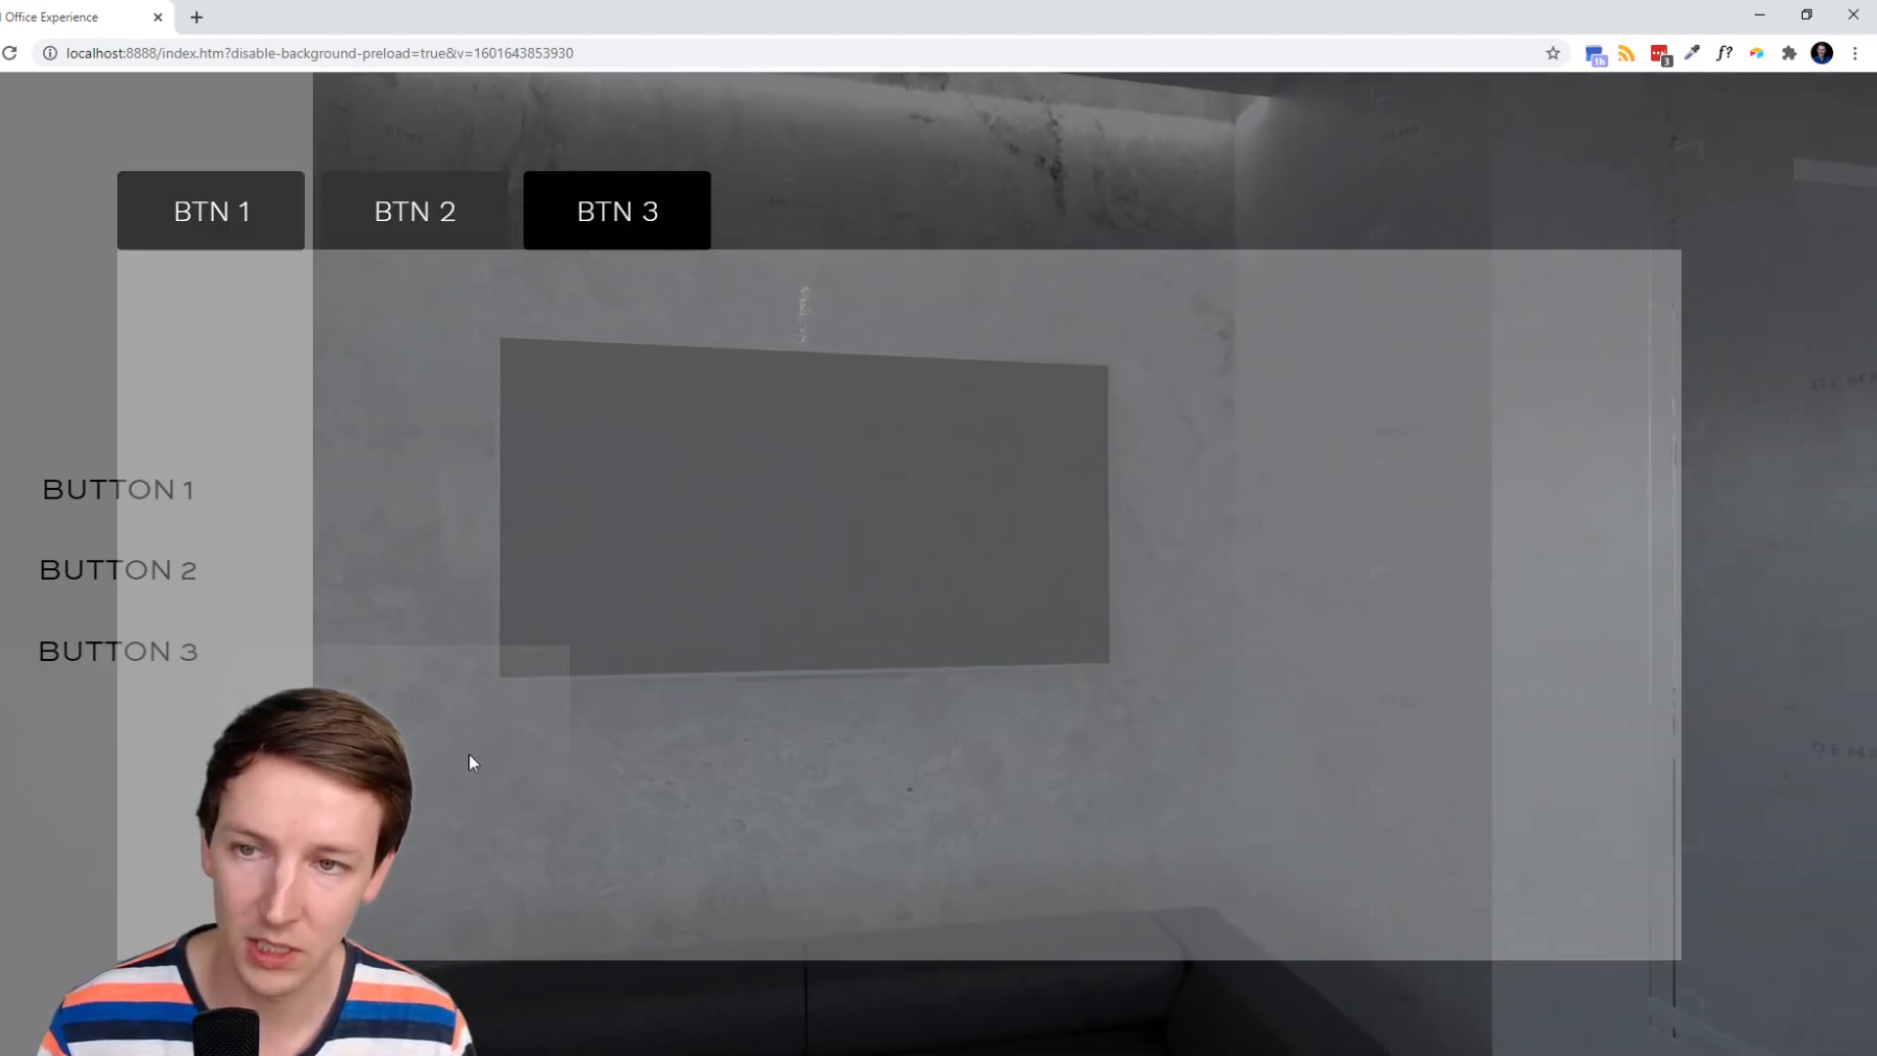
{"action": "left_click", "coordinate": [418, 210]}
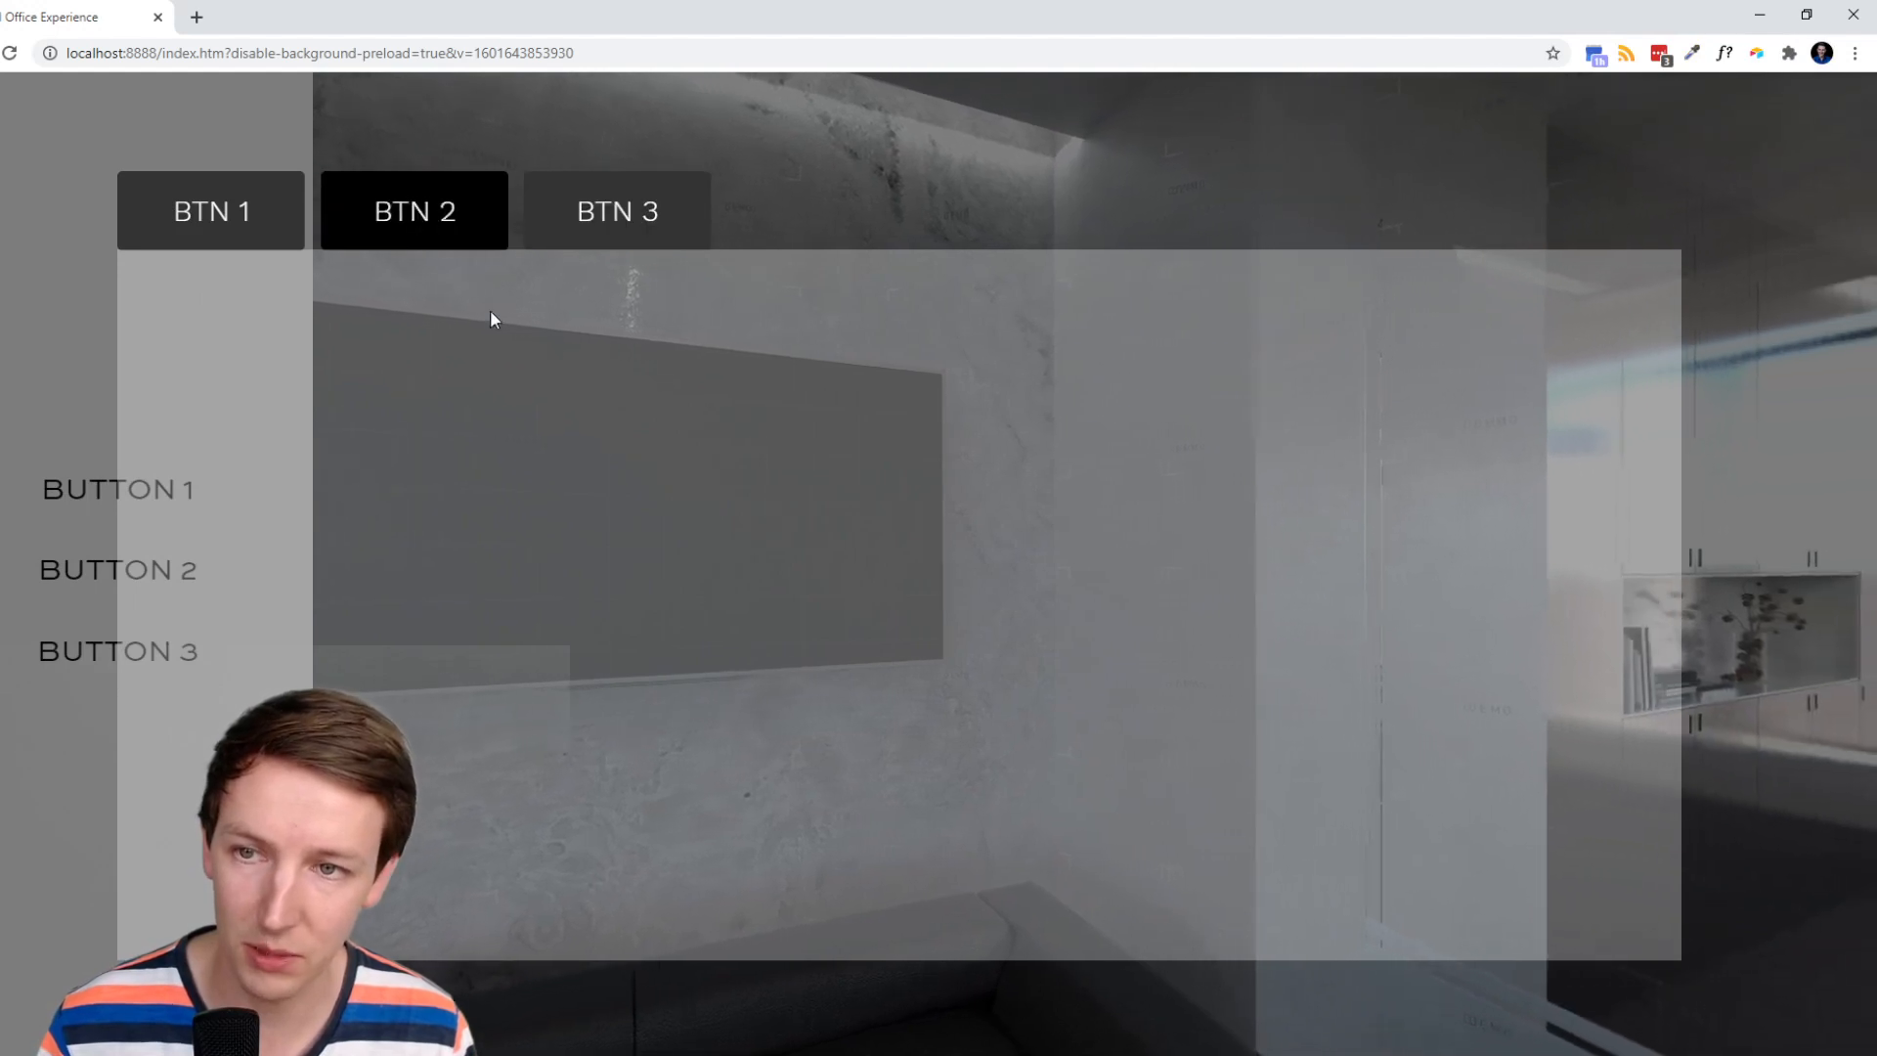
{"action": "left_click", "coordinate": [282, 242]}
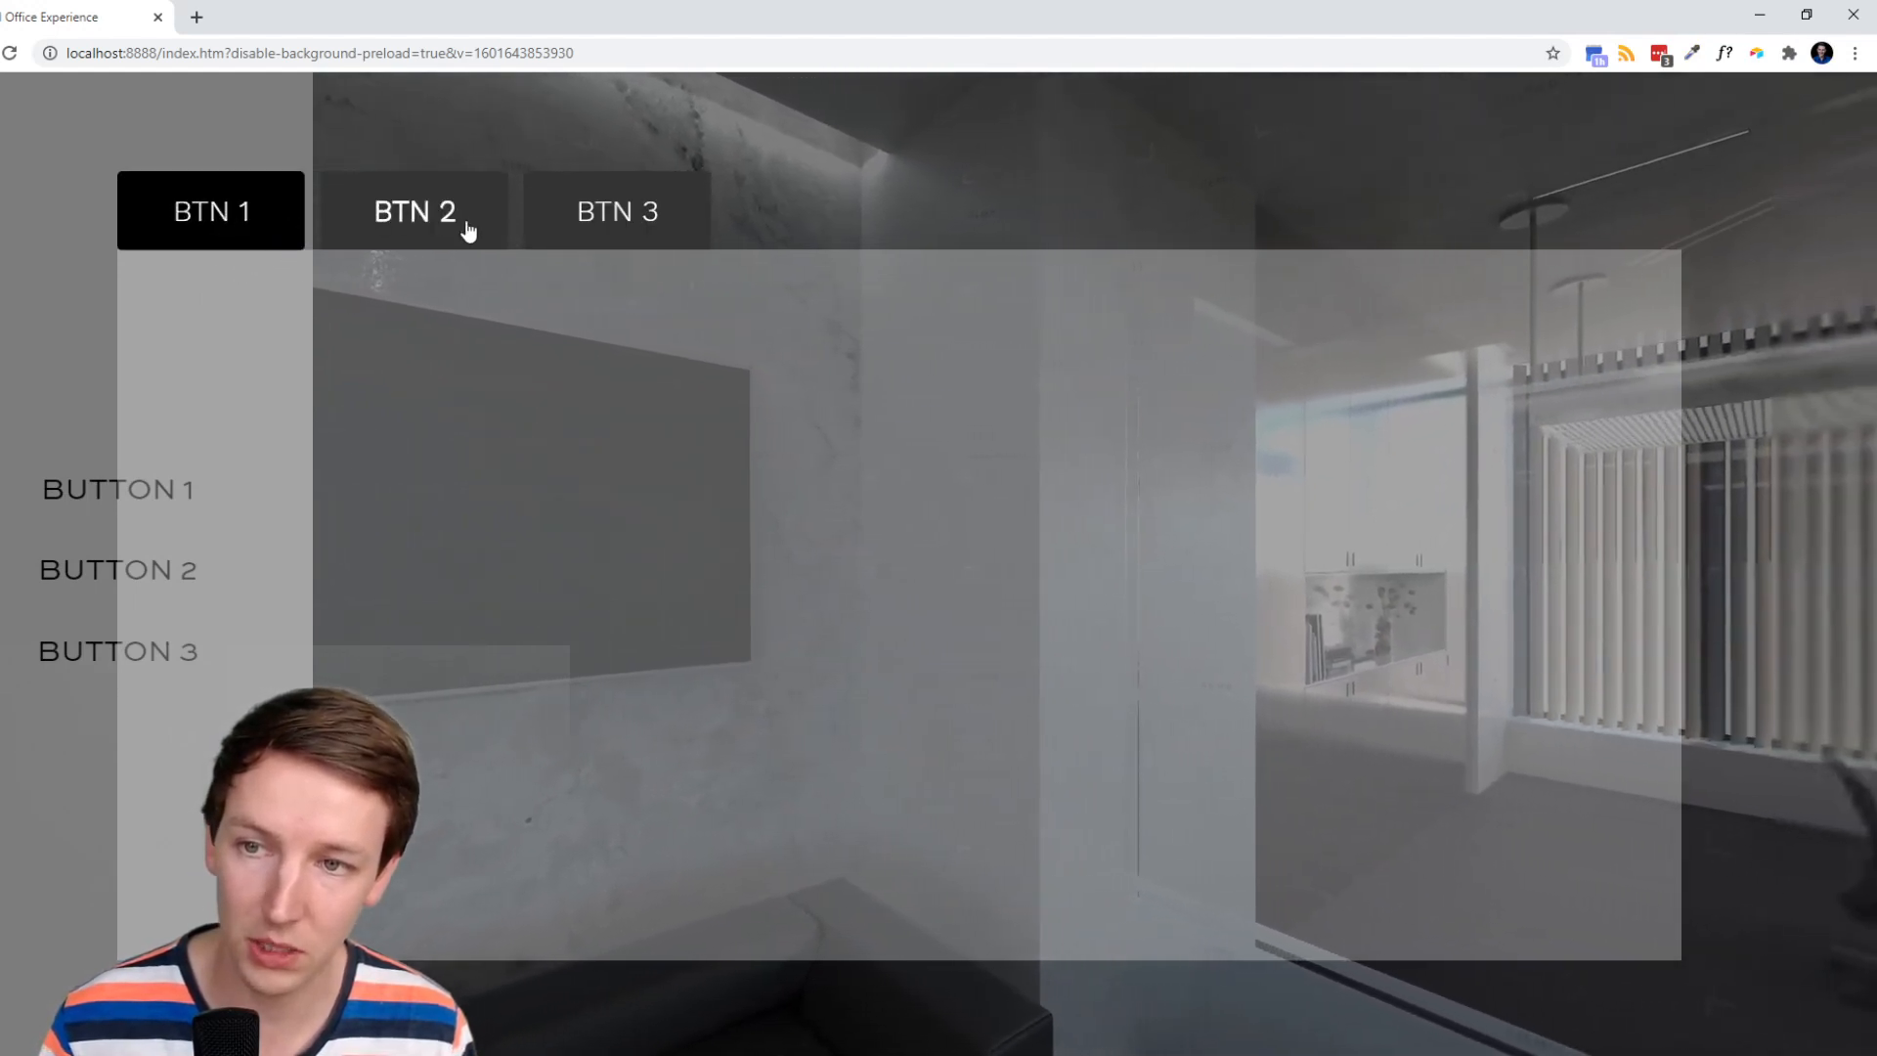
{"action": "left_click", "coordinate": [470, 231]}
{"action": "left_click", "coordinate": [607, 221]}
{"action": "left_click", "coordinate": [411, 220]}
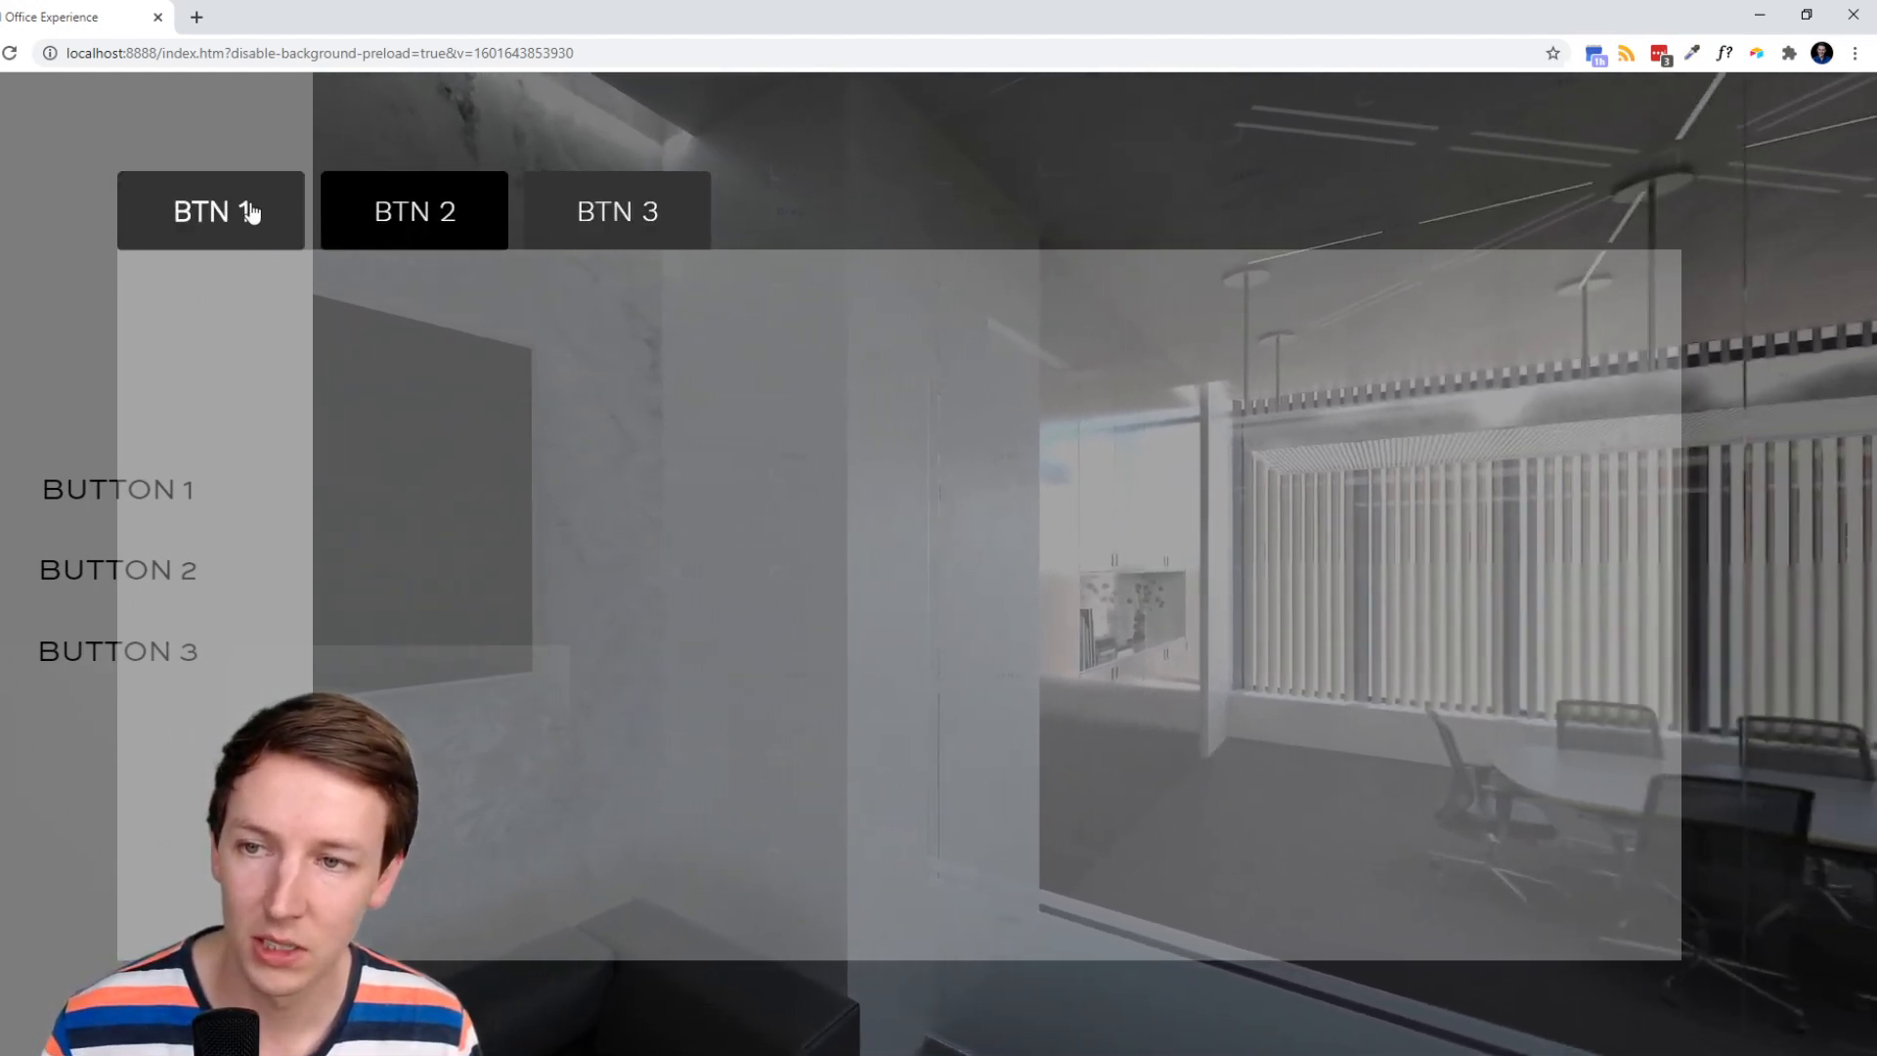
{"action": "left_click", "coordinate": [251, 209]}
{"action": "left_click", "coordinate": [385, 231]}
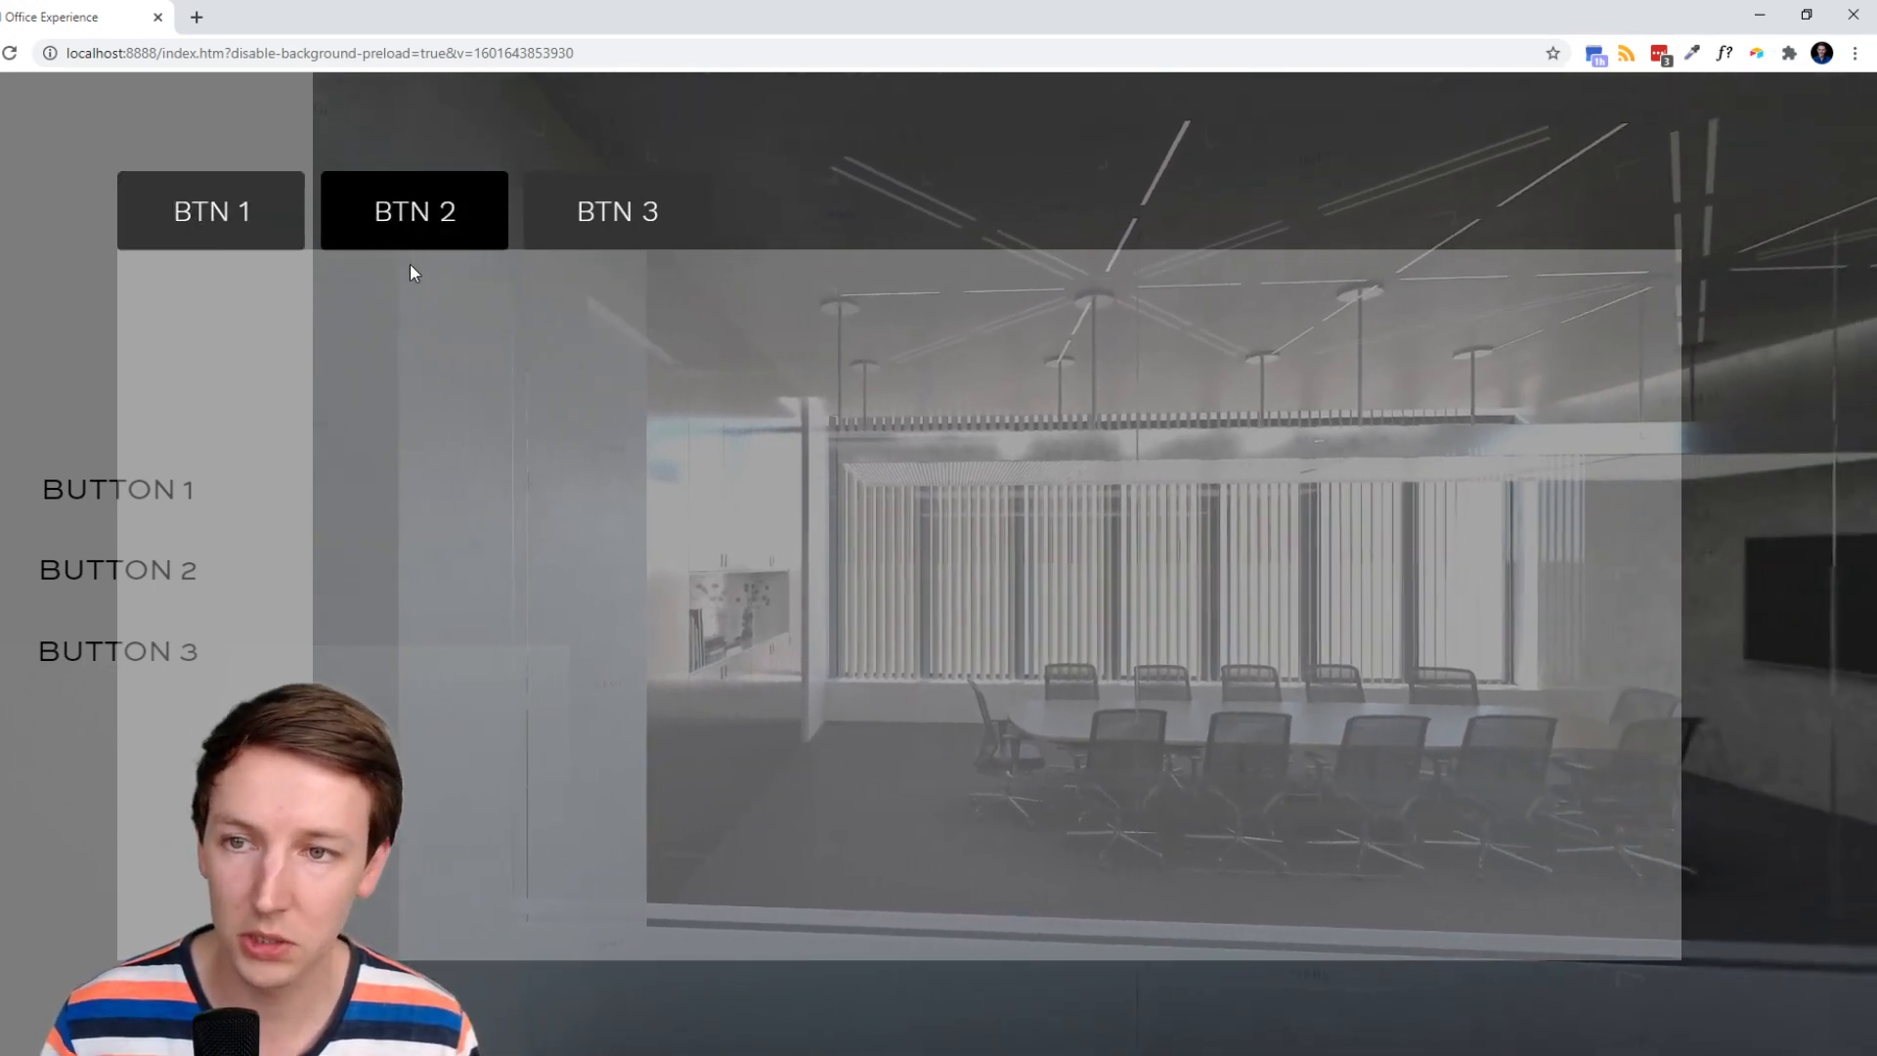
{"action": "key", "text": "alt+Tab"}
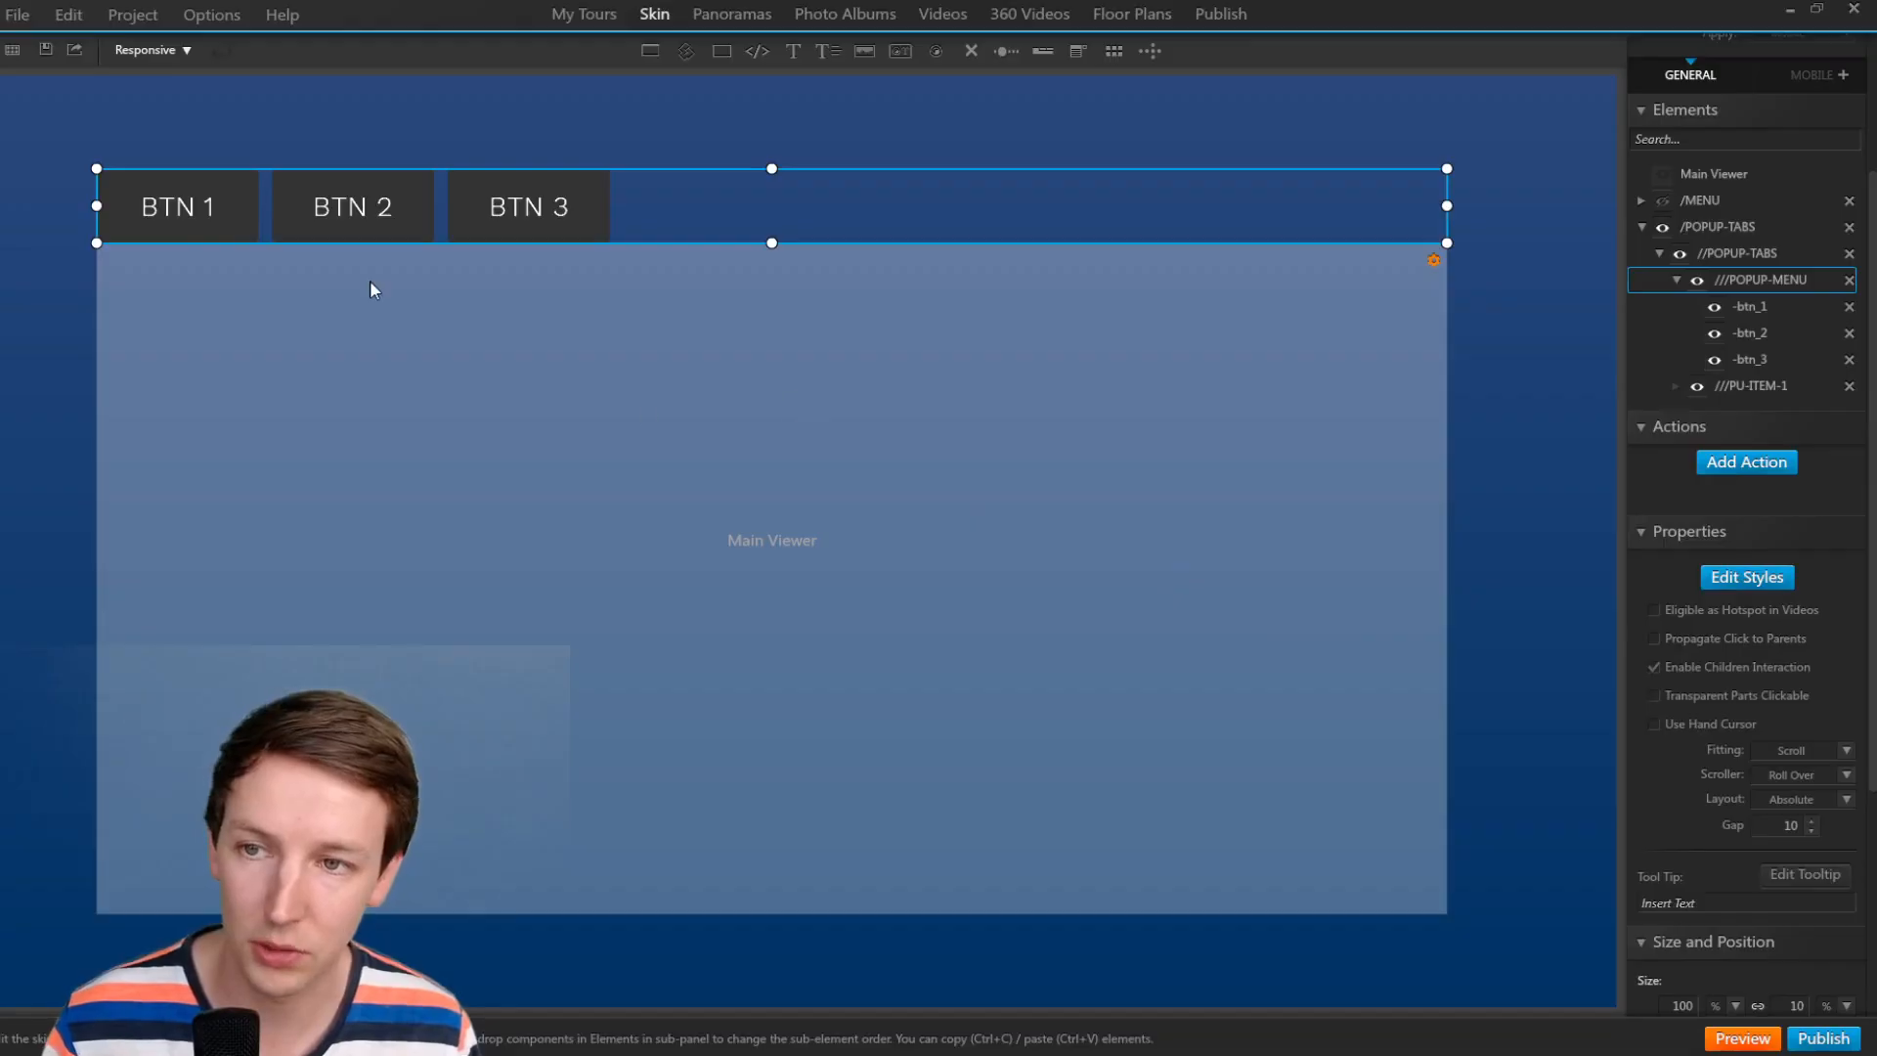
{"action": "left_click", "coordinate": [608, 546]}
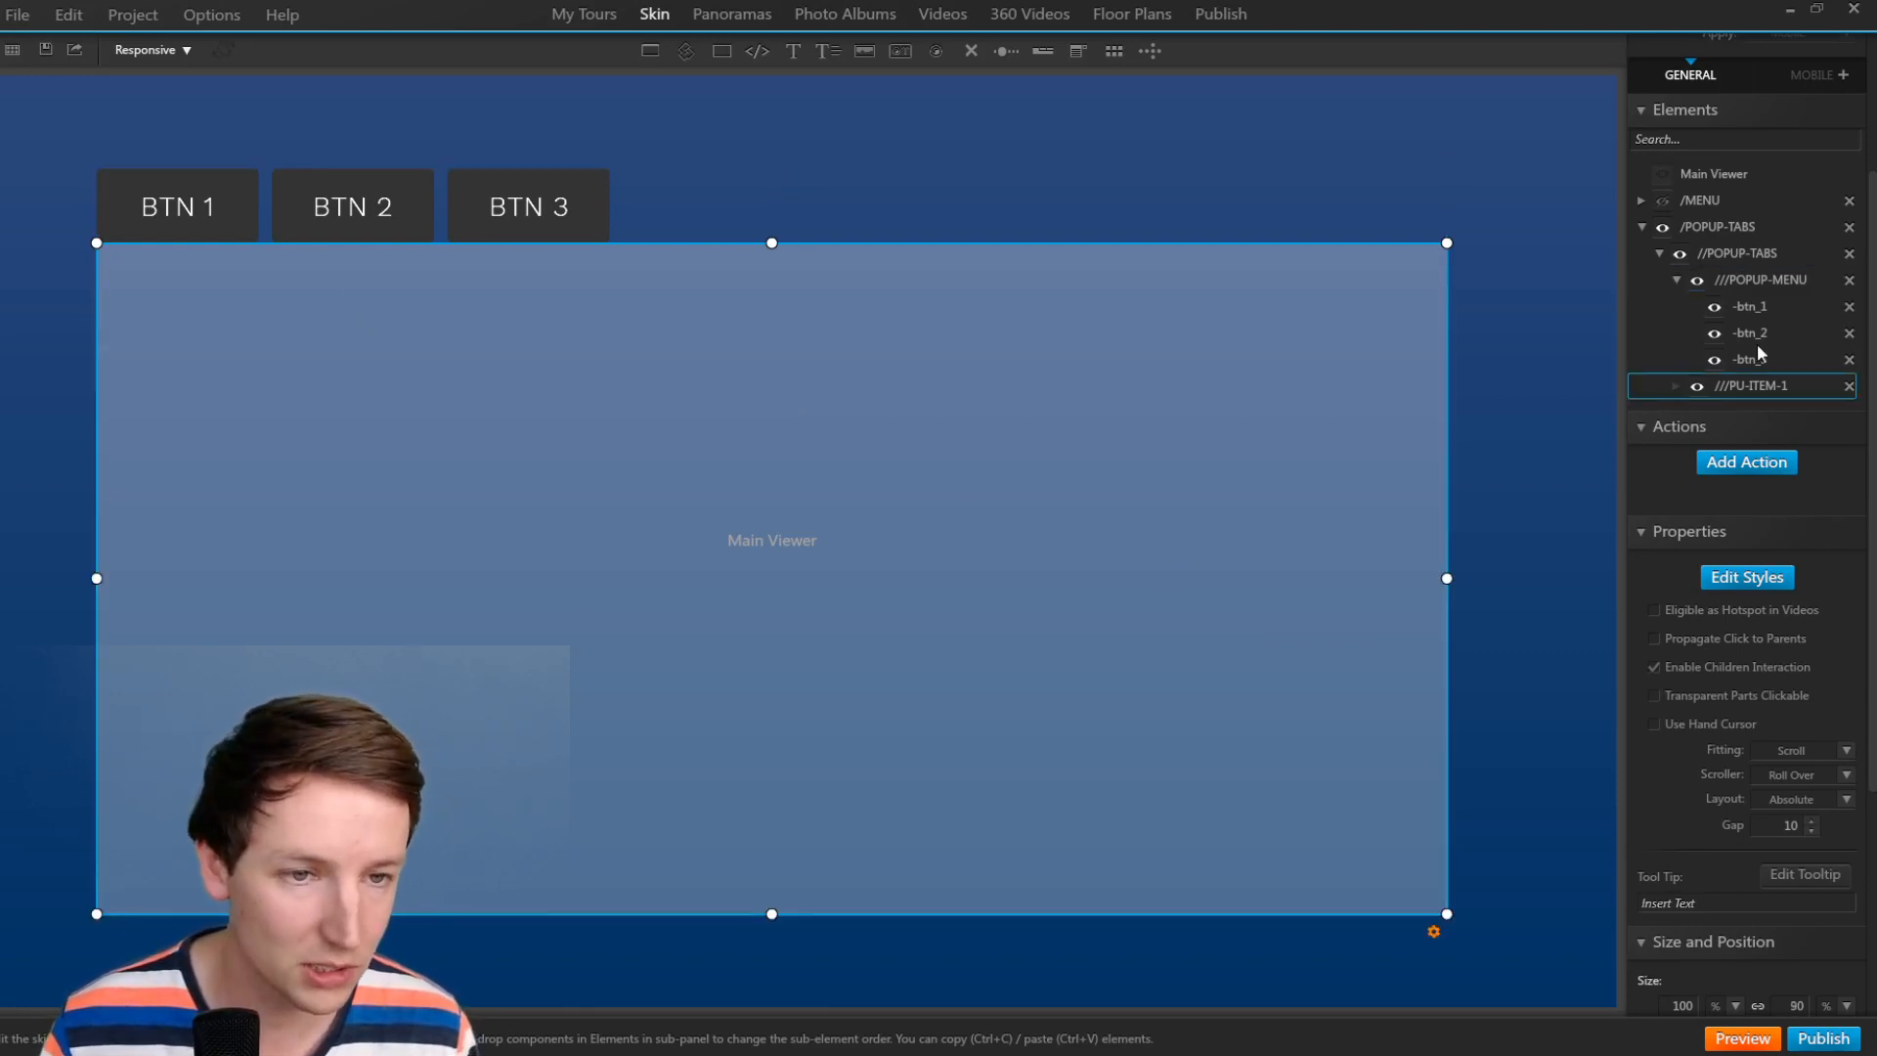
{"action": "key", "text": "alt+Tab"}
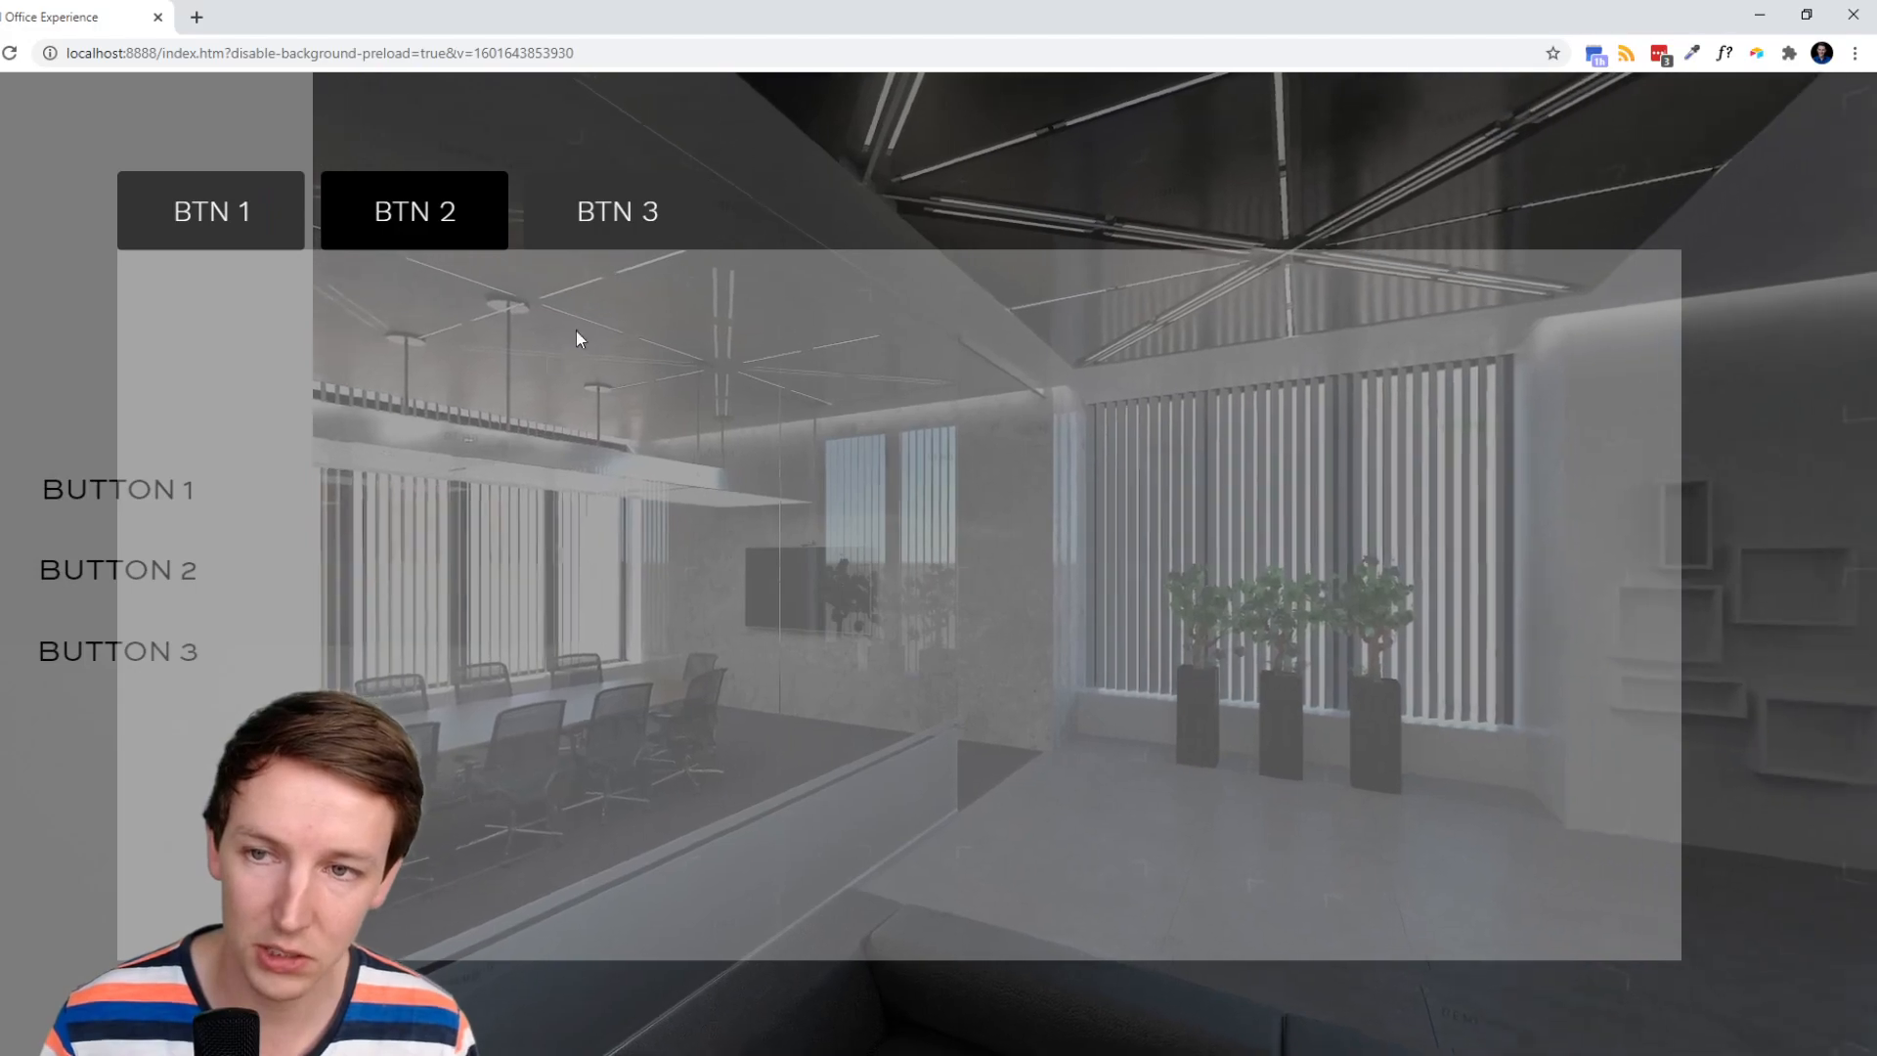
{"action": "key", "text": "alt+Tab"}
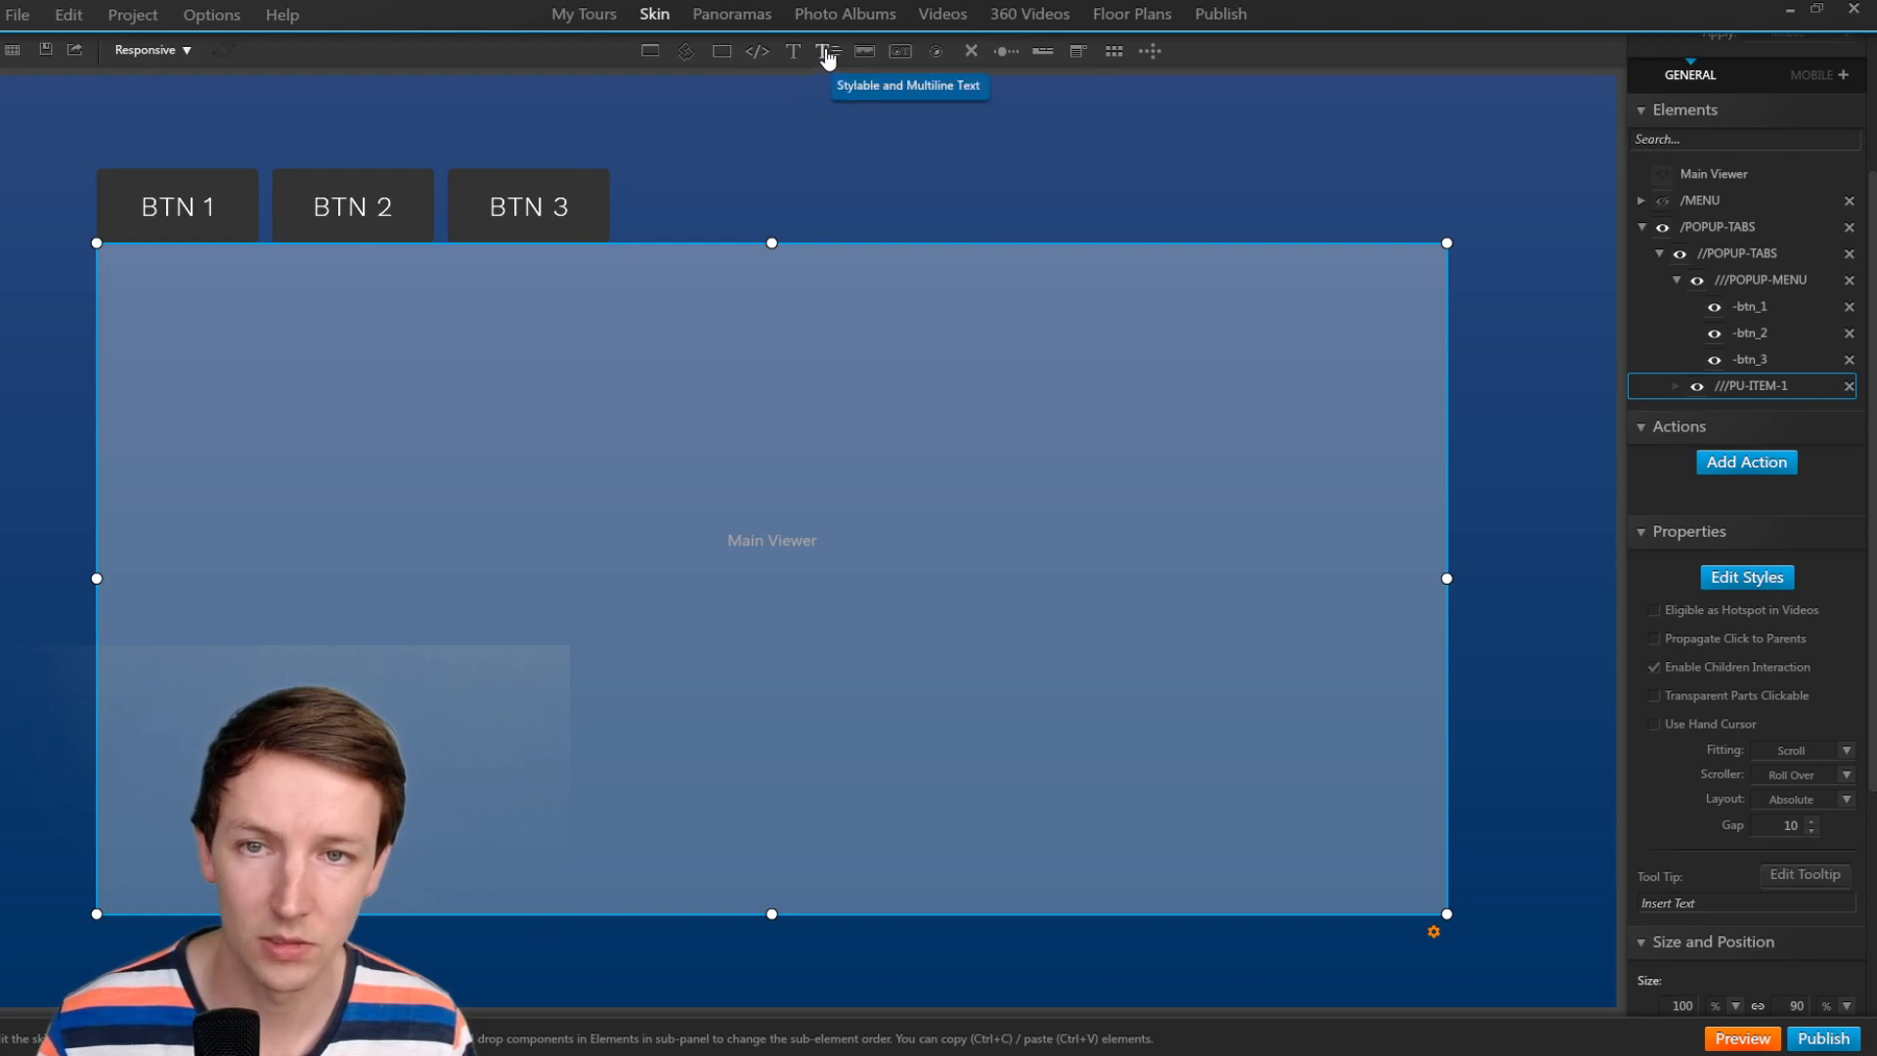
Add a text label named -lbl_1 near the middle of the ///PU-ITEM-1 container.
{"action": "left_click", "coordinate": [791, 55]}
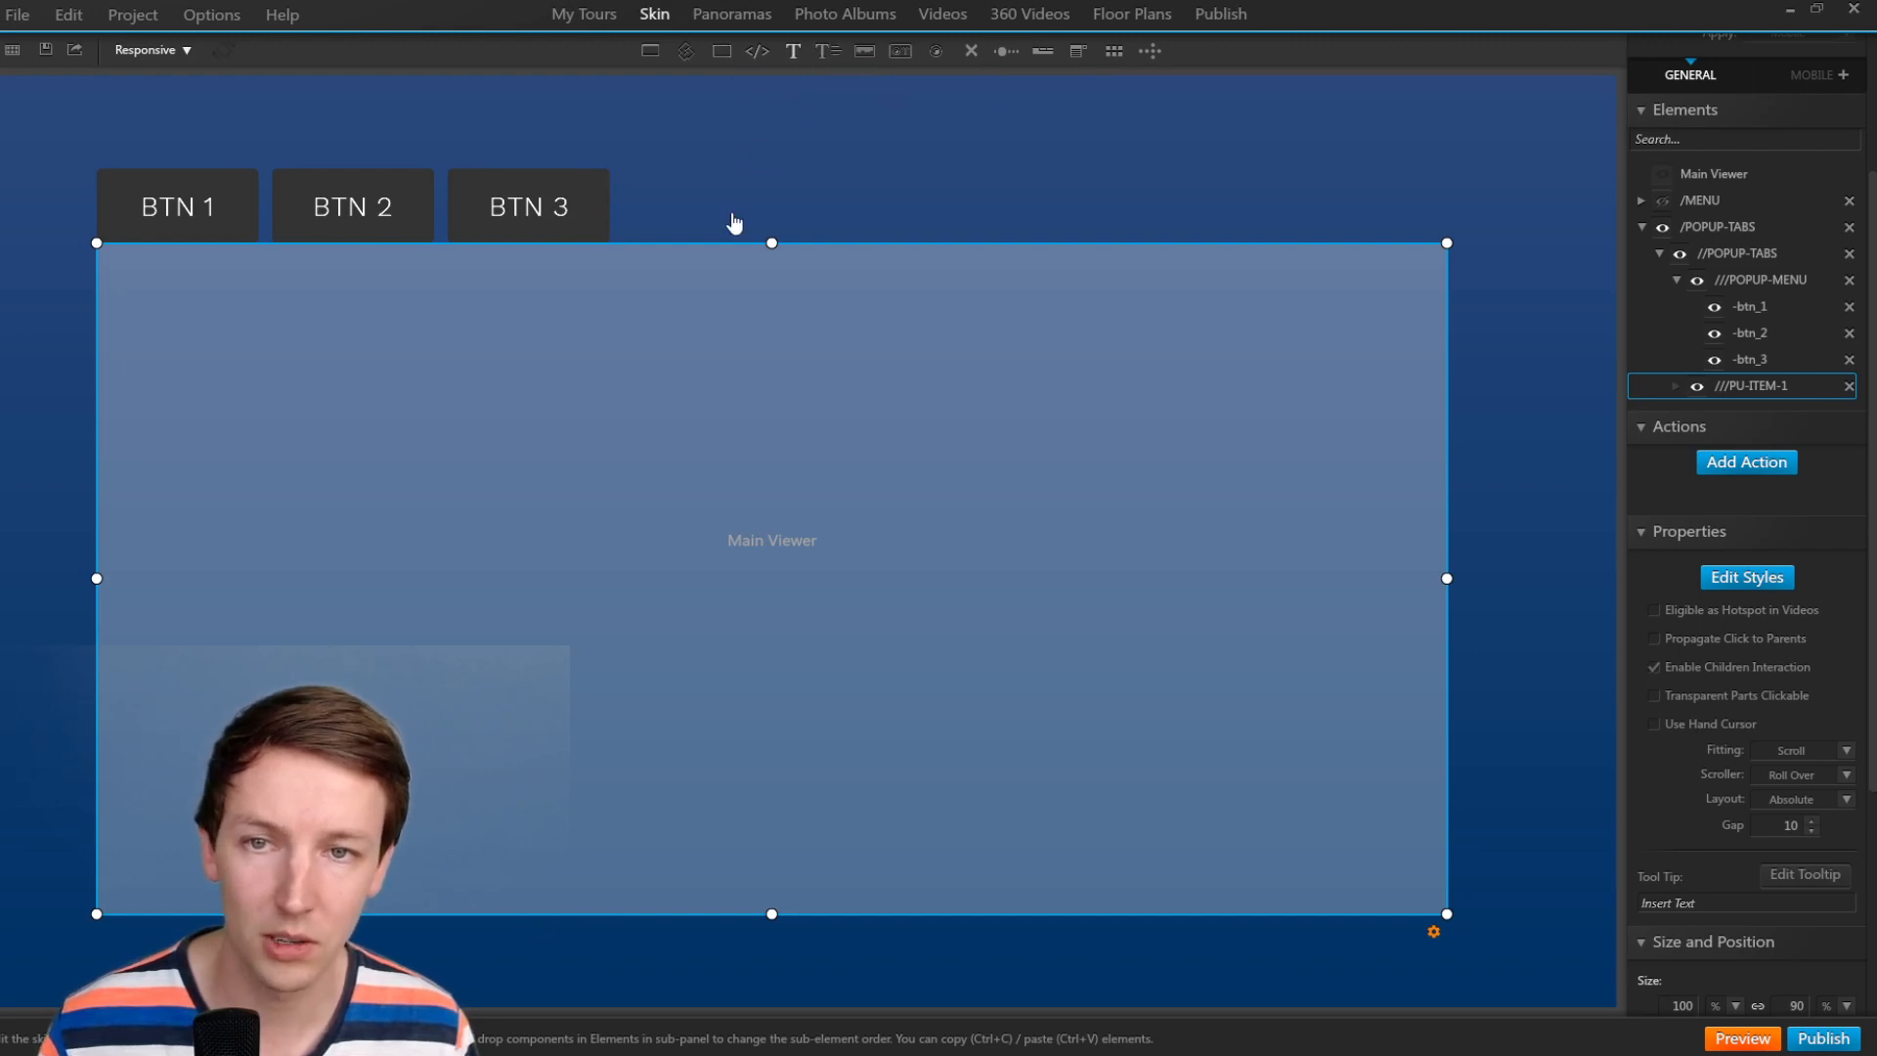
{"action": "left_click", "coordinate": [708, 374]}
{"action": "double_click", "coordinate": [709, 375]}
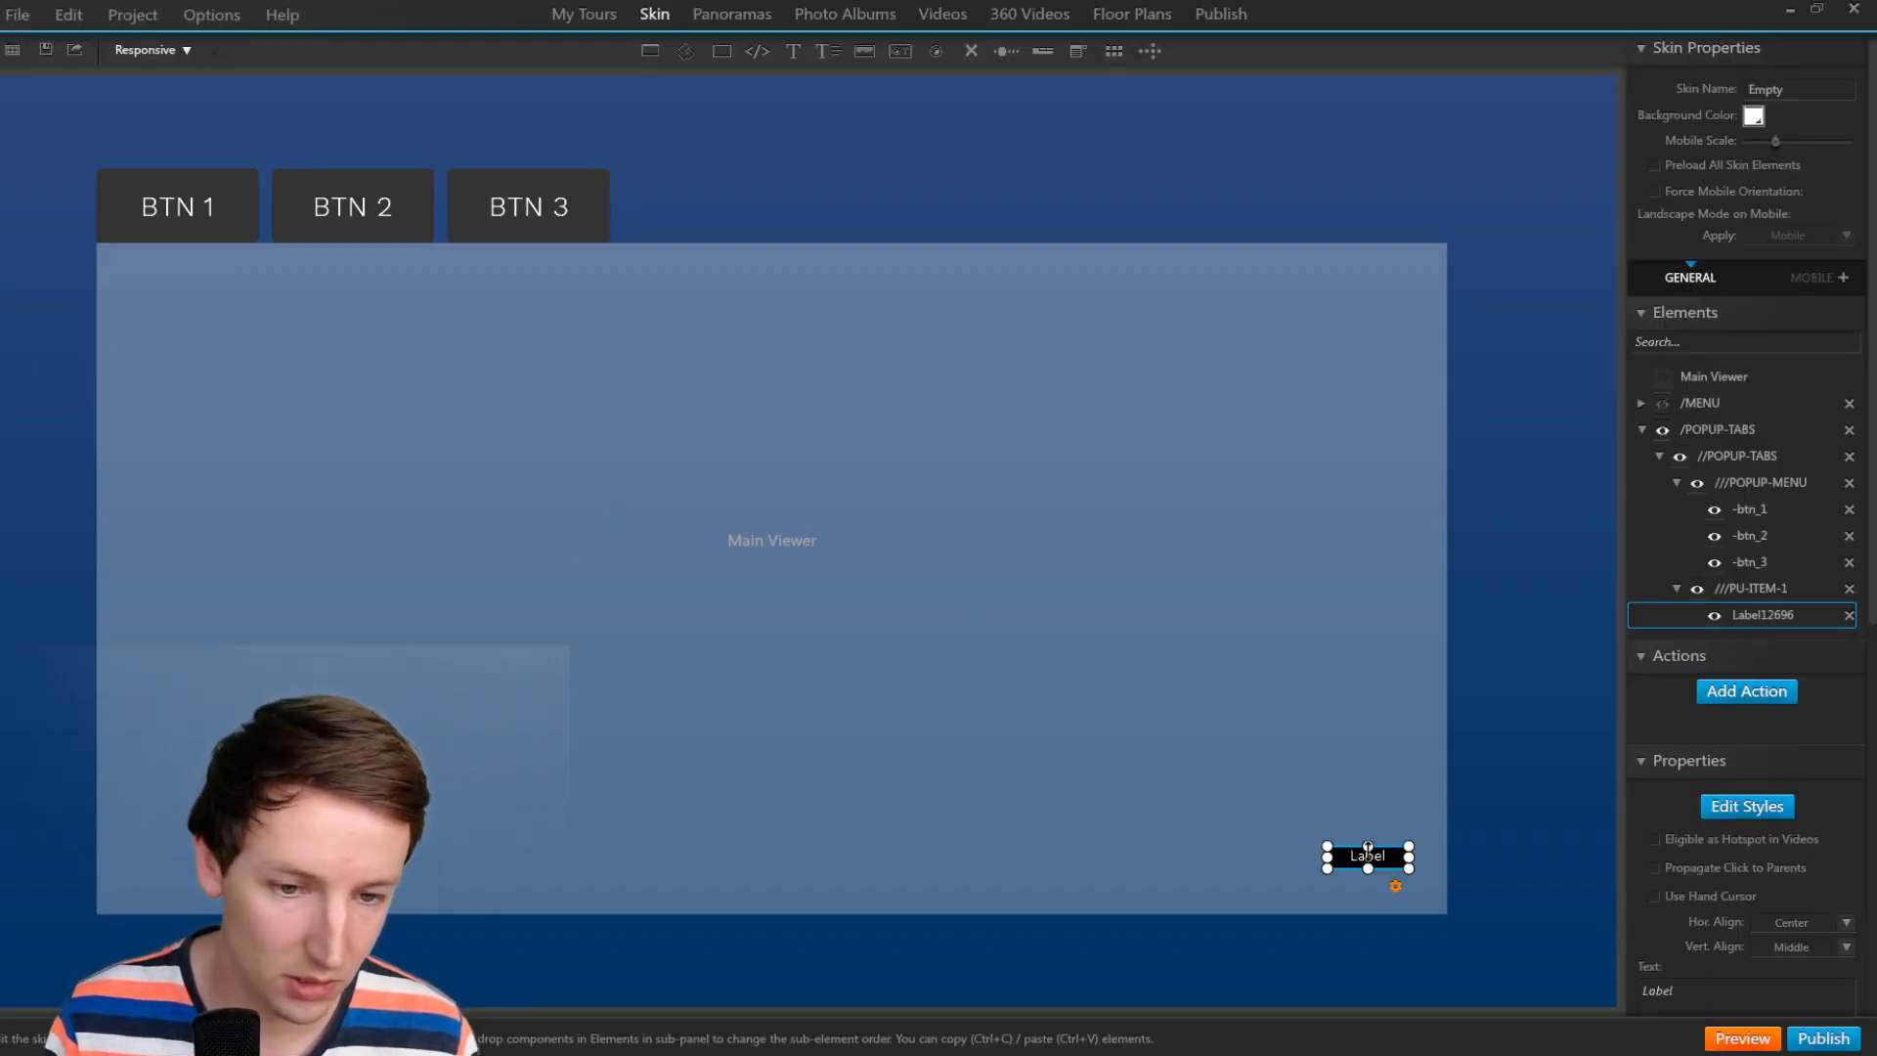
{"action": "left_click_drag", "start_coordinate": [1368, 848], "coordinate": [720, 555]}
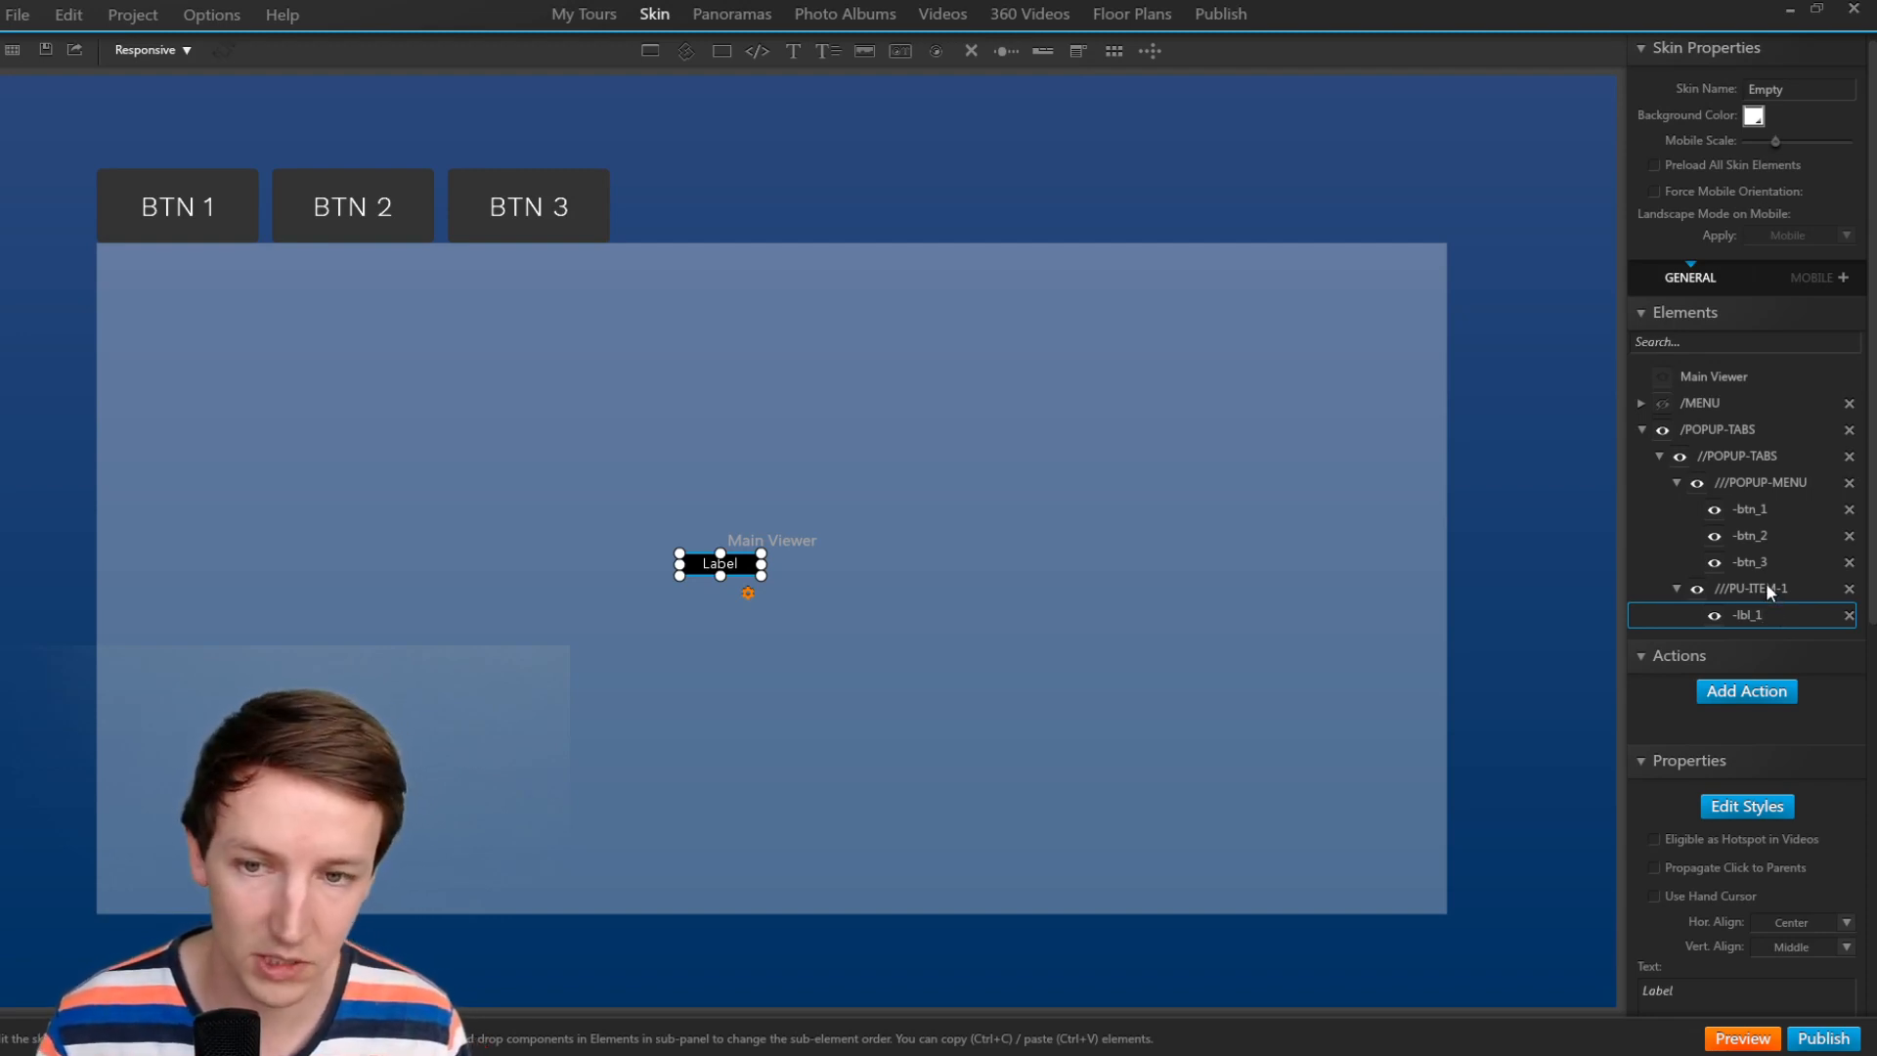
Check the style settings of -lbl_1 and change its text to "Label 1".
{"action": "left_click", "coordinate": [1765, 584]}
{"action": "left_click", "coordinate": [1779, 612]}
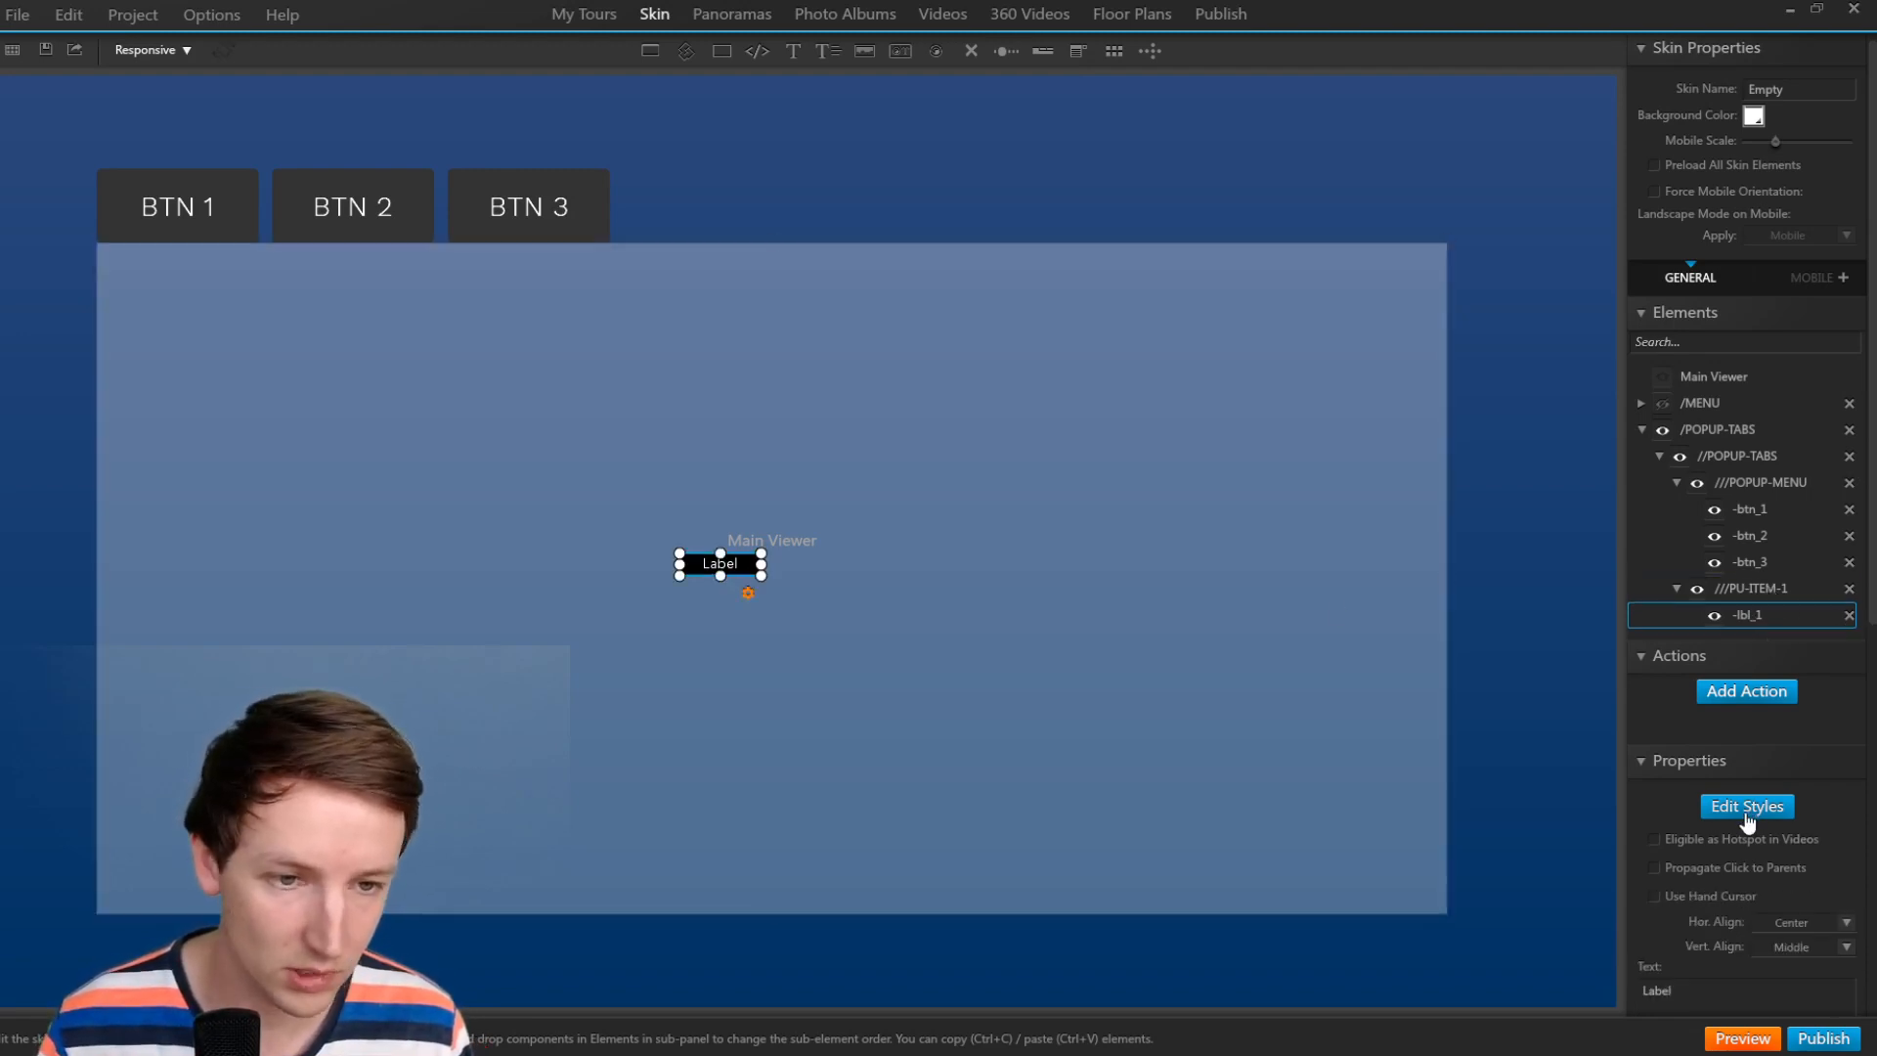
{"action": "left_click", "coordinate": [1747, 812]}
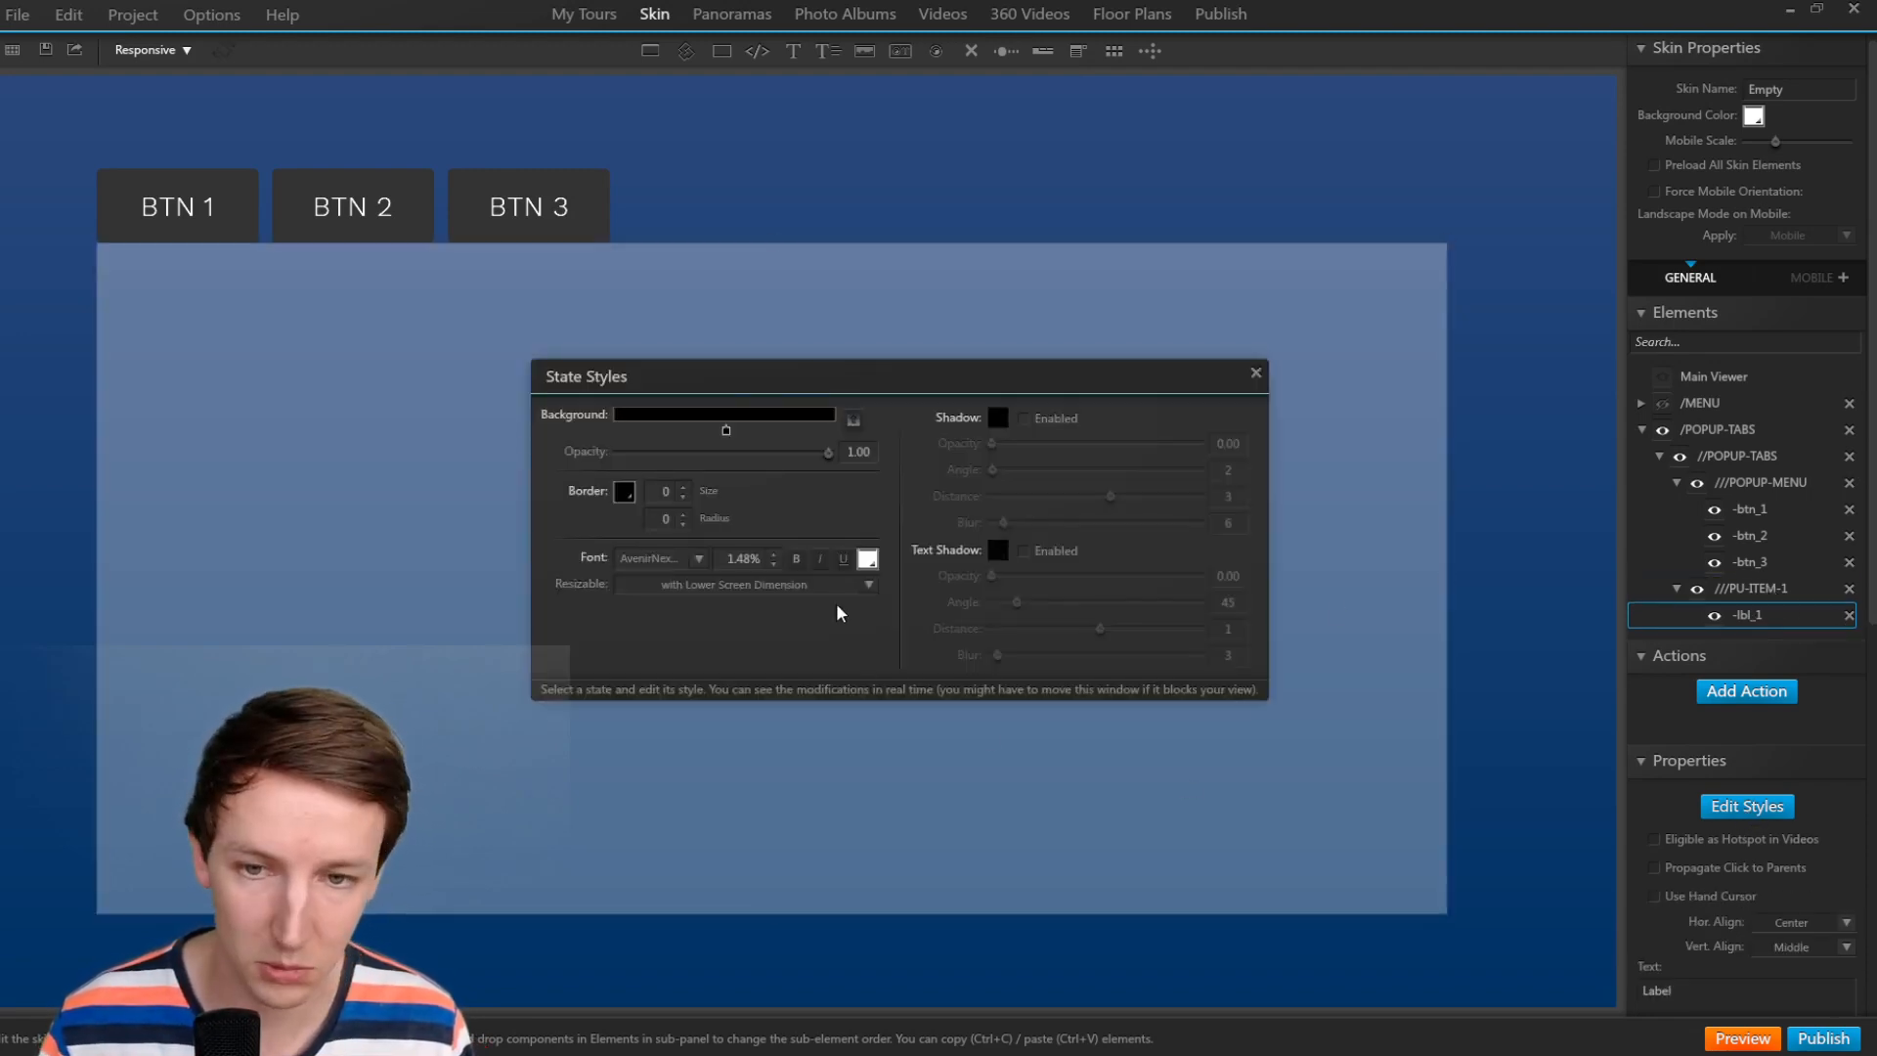
{"action": "left_click", "coordinate": [1256, 376]}
{"action": "type", "text": "1"}
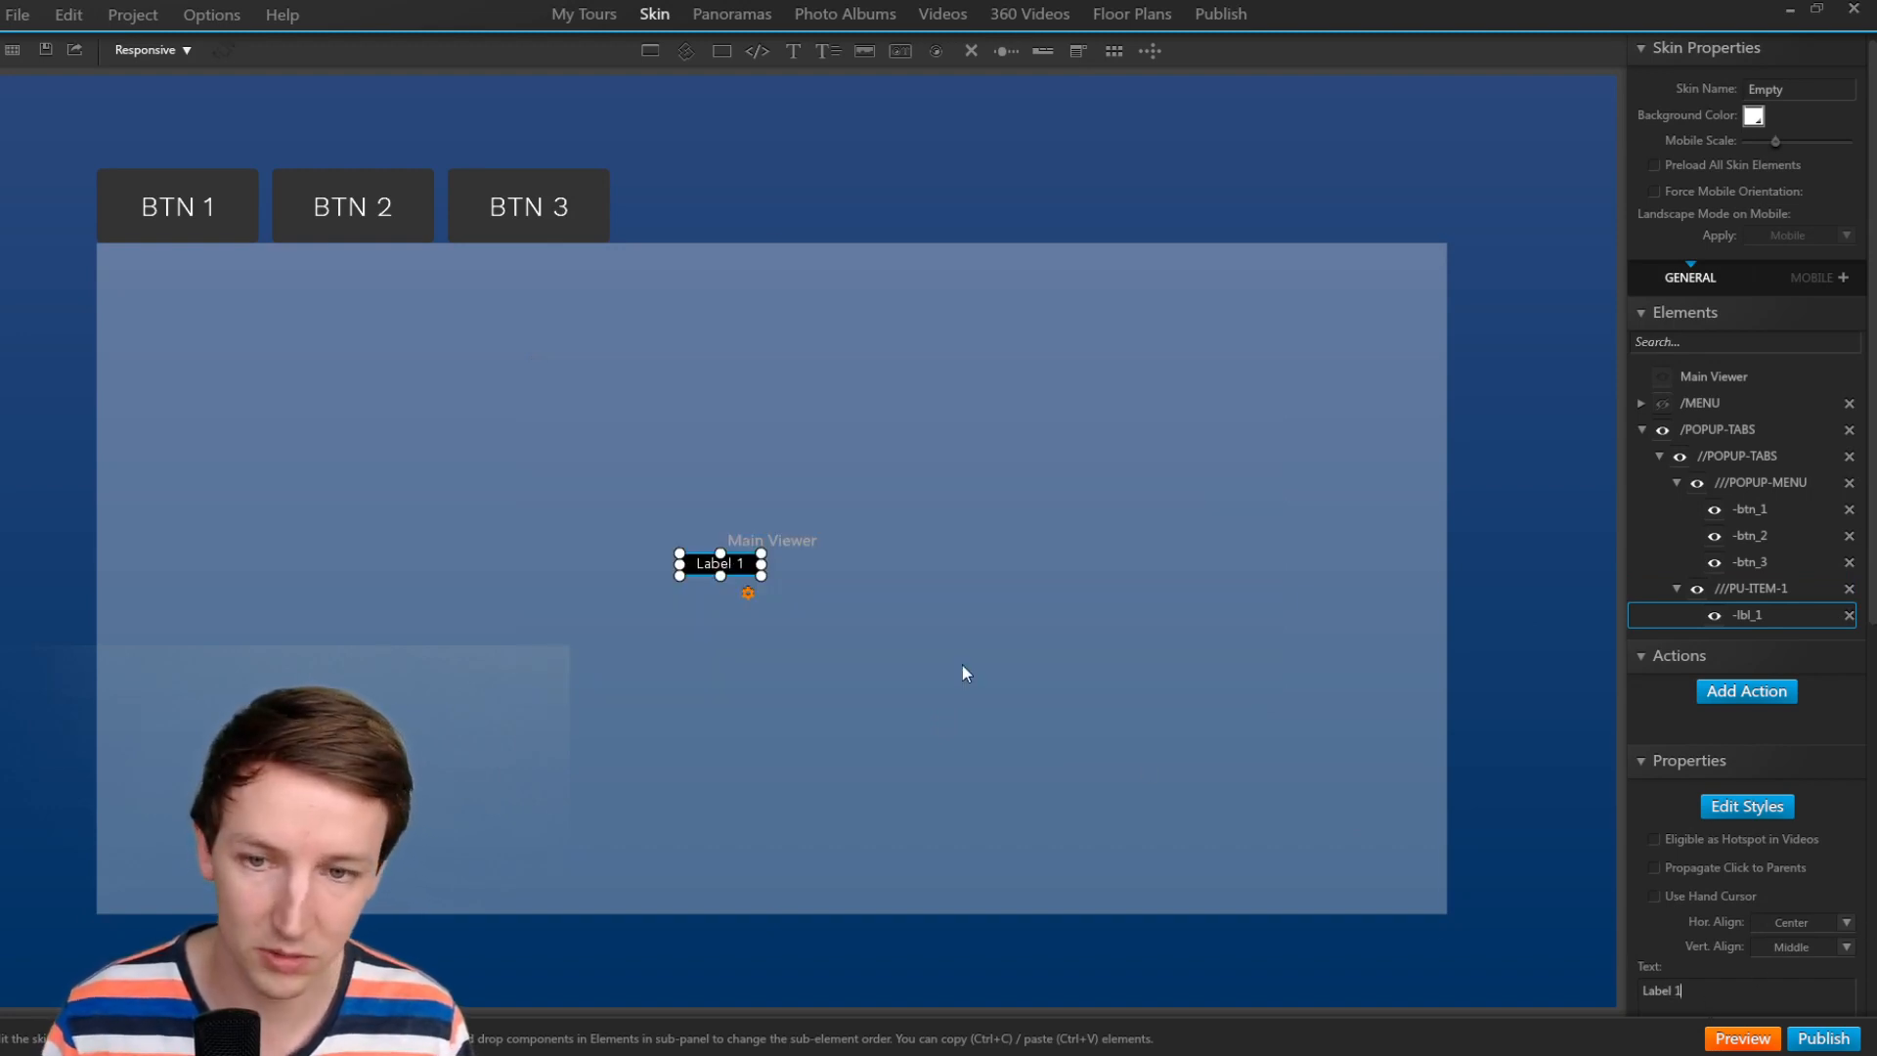
Set the background opacity of the ///PU-ITEM-1 container to 1.00.
{"action": "left_click", "coordinate": [942, 664]}
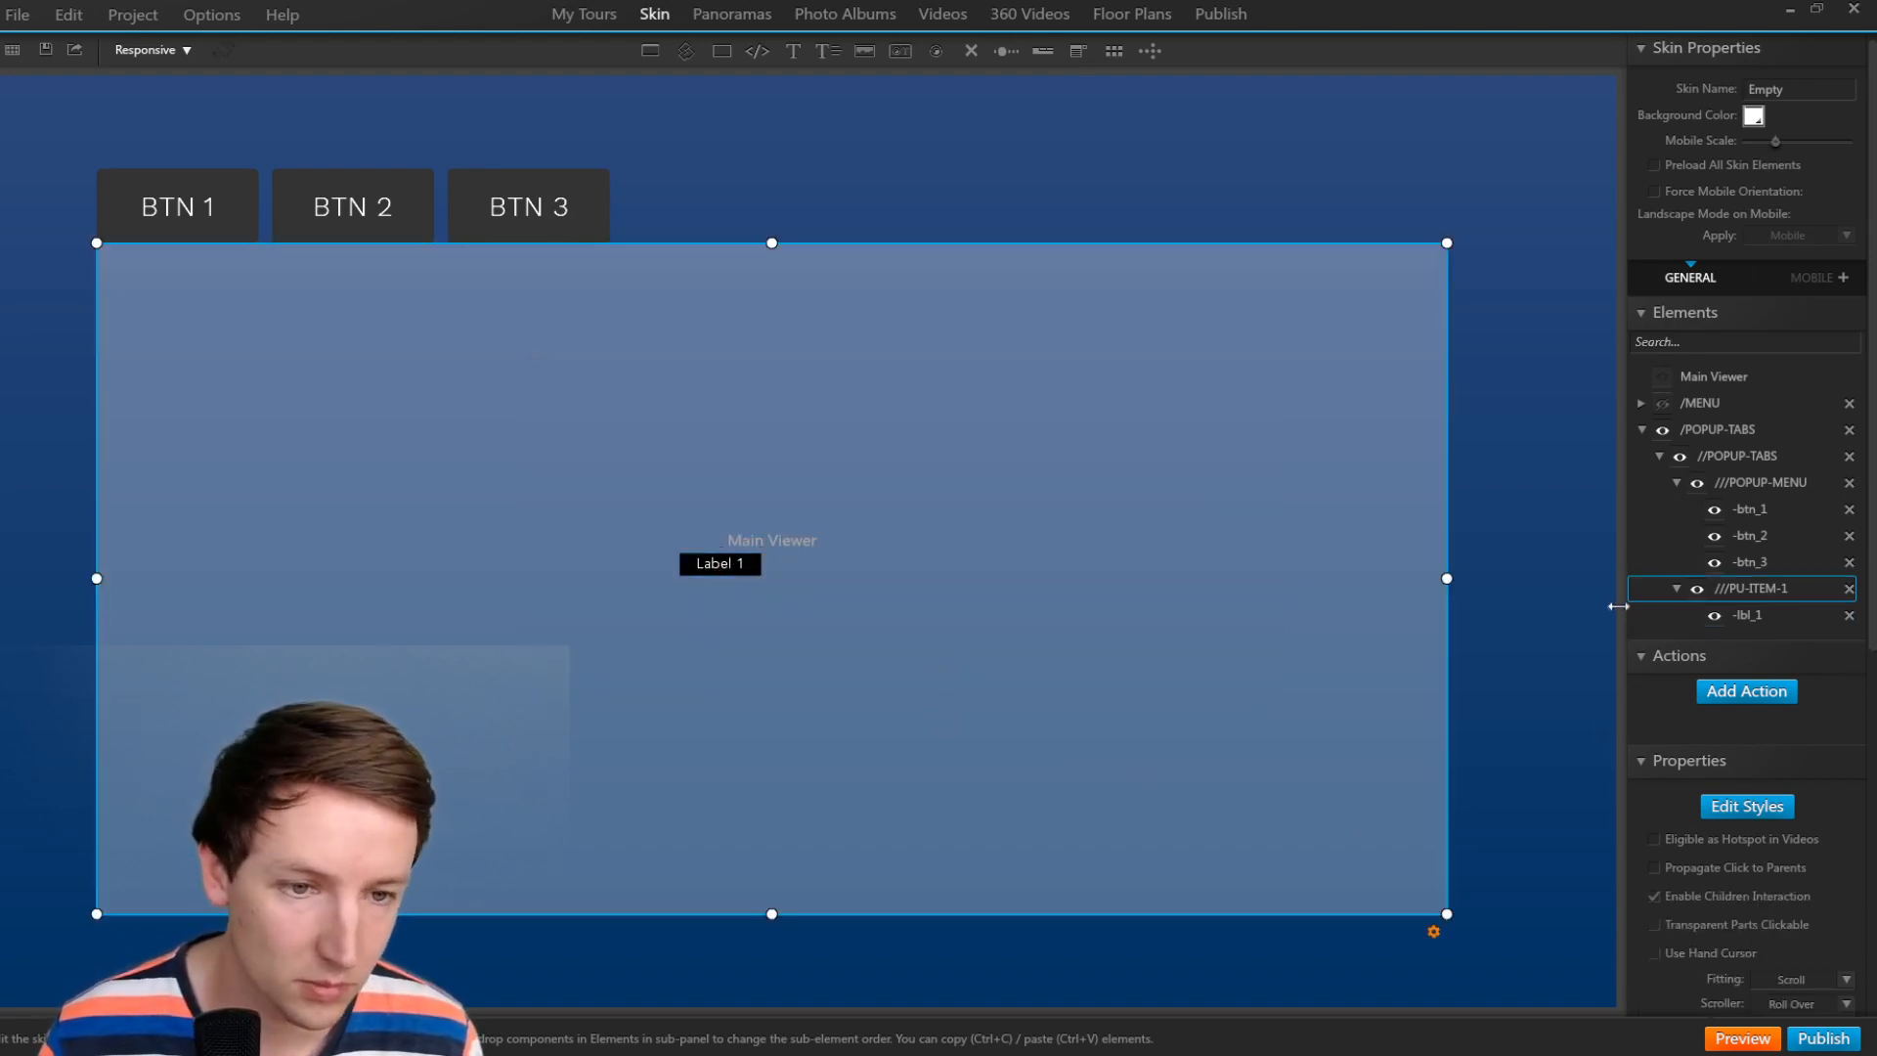
{"action": "left_click", "coordinate": [1747, 807]}
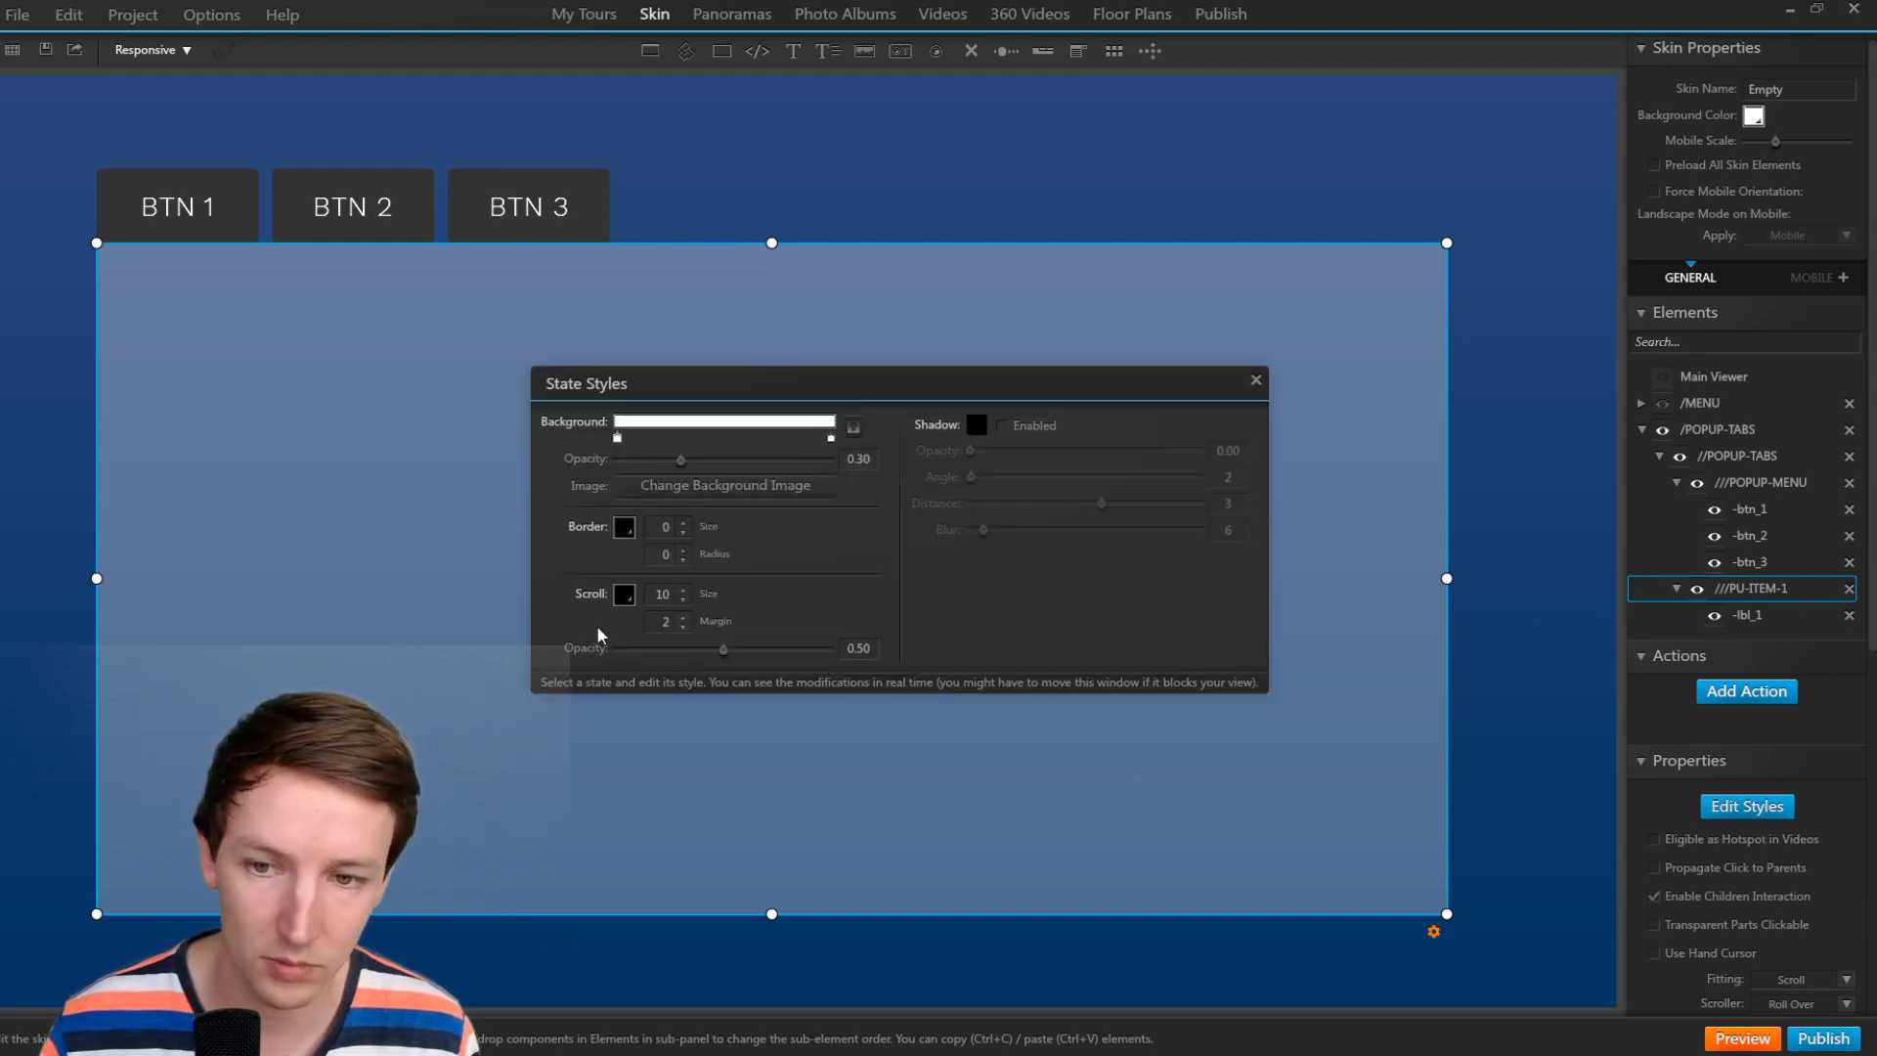
{"action": "left_click_drag", "start_coordinate": [682, 465], "coordinate": [1105, 494]}
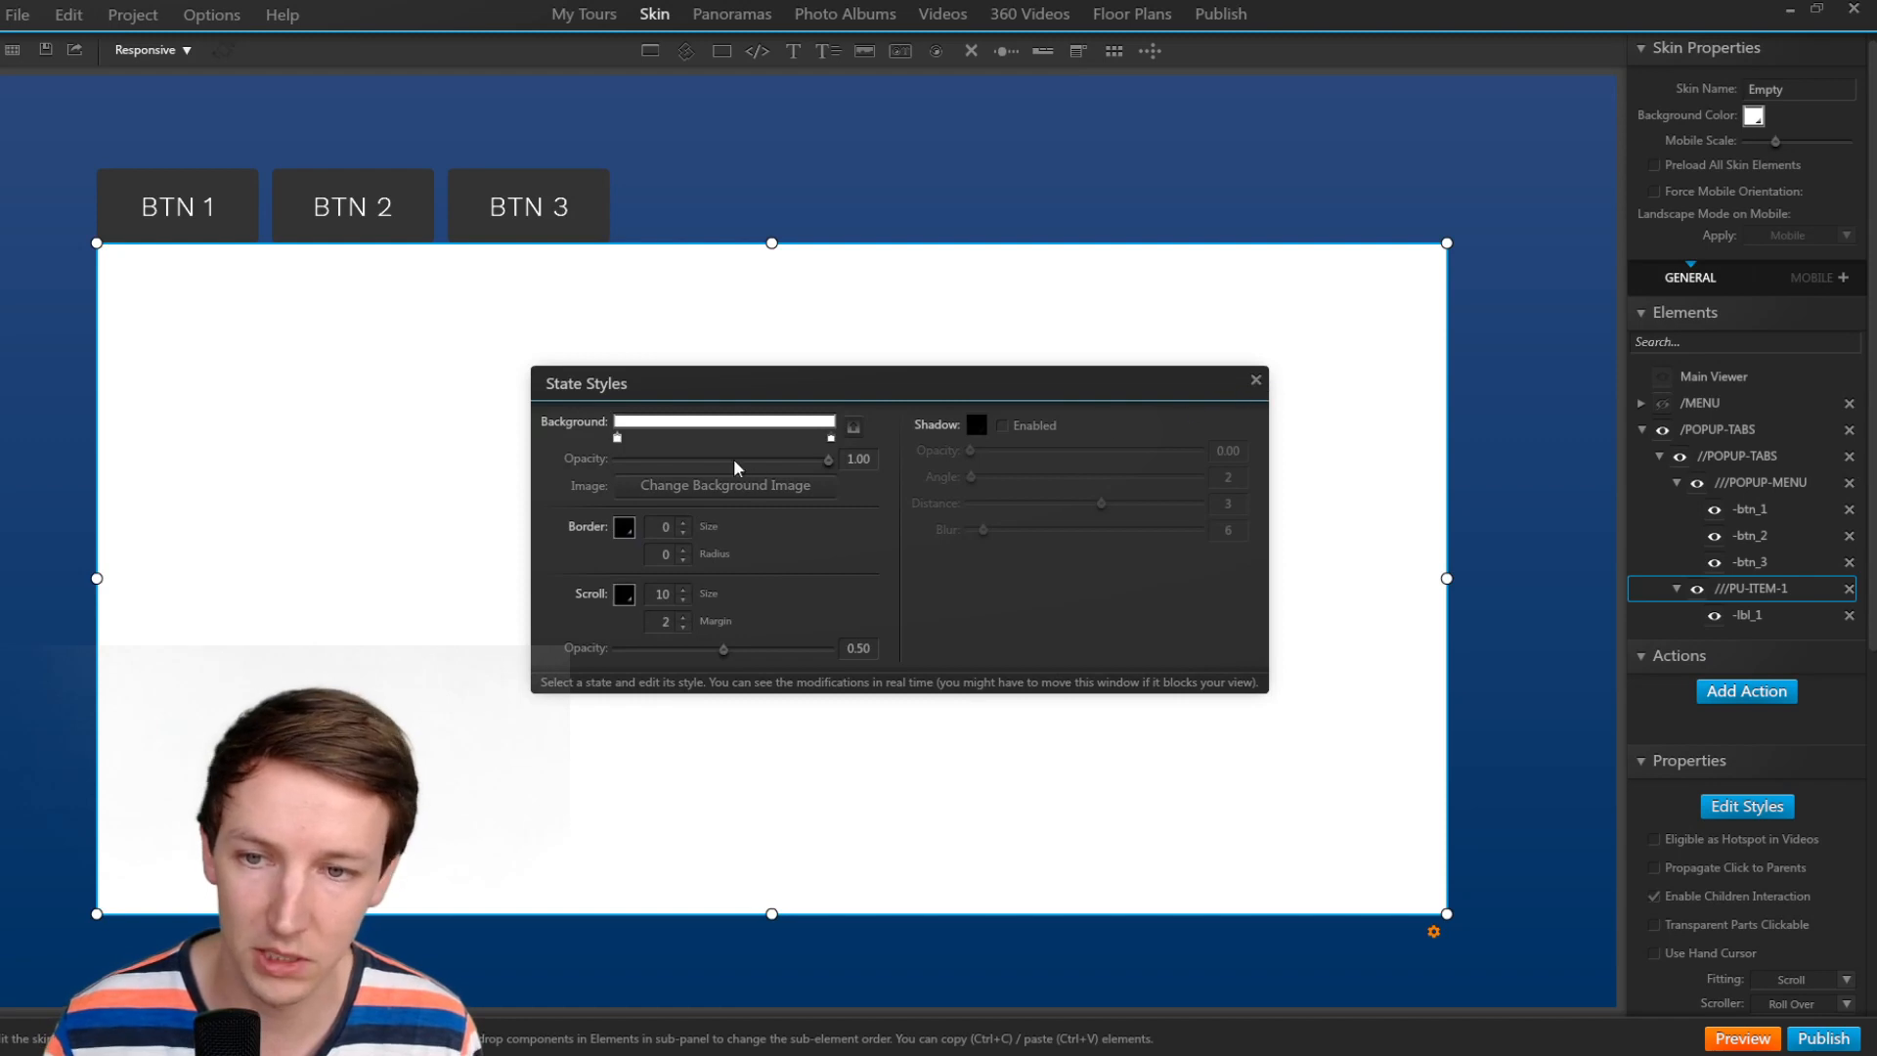
Set the background colour of the ///PU-ITEM-1 container to grey and close its style settings.
{"action": "left_click", "coordinate": [617, 437]}
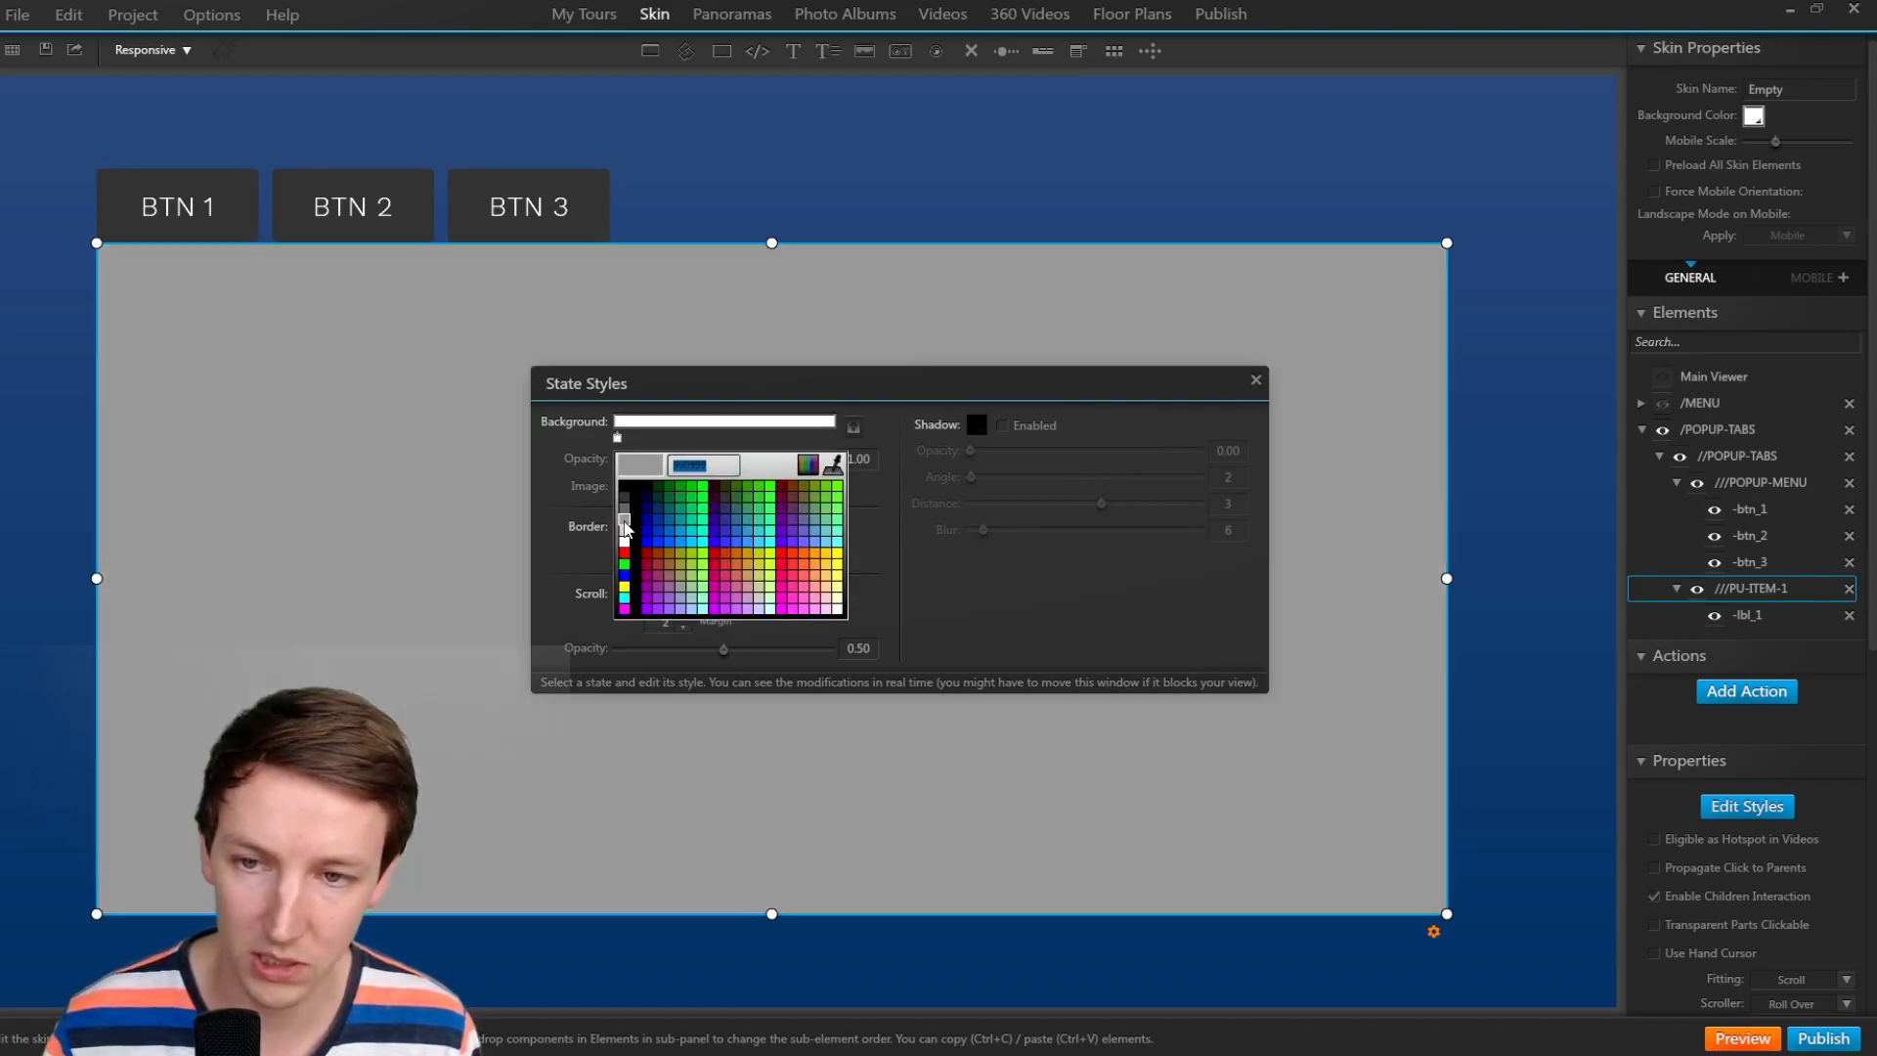
{"action": "left_click", "coordinate": [624, 529]}
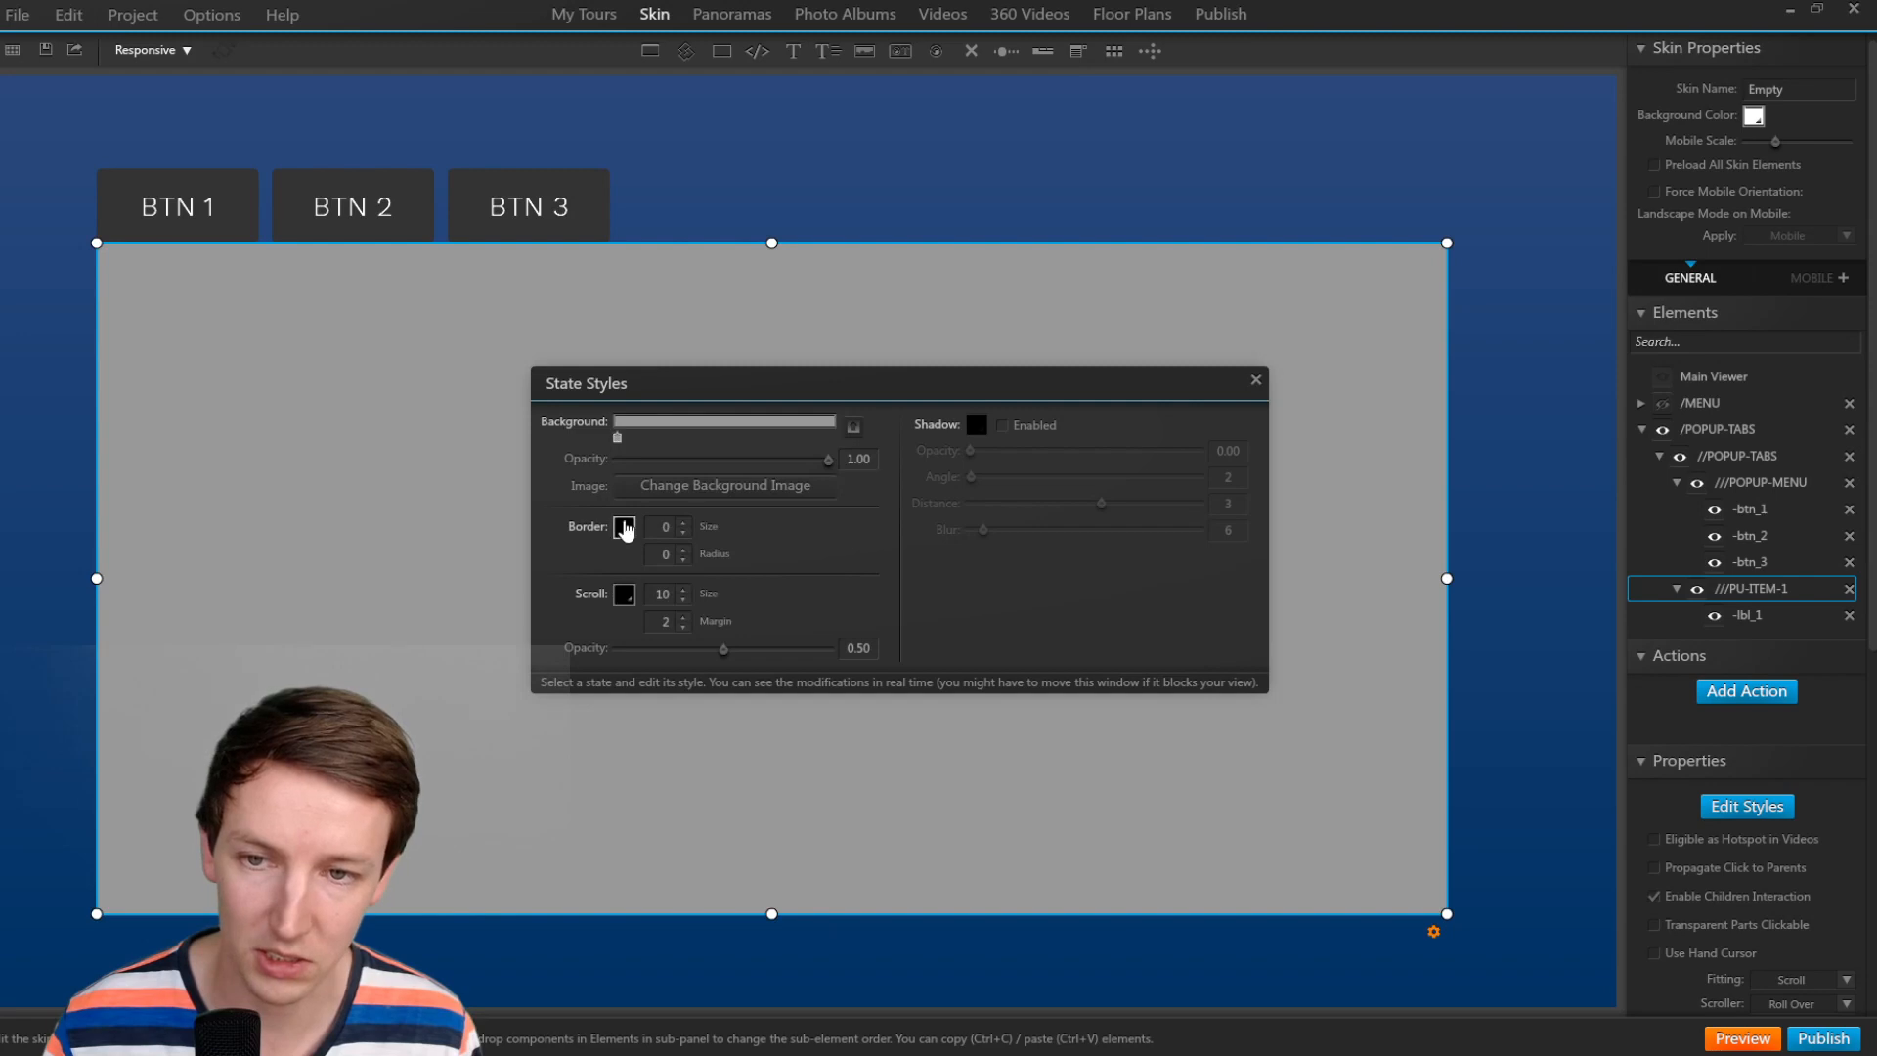
{"action": "left_click", "coordinate": [1255, 380]}
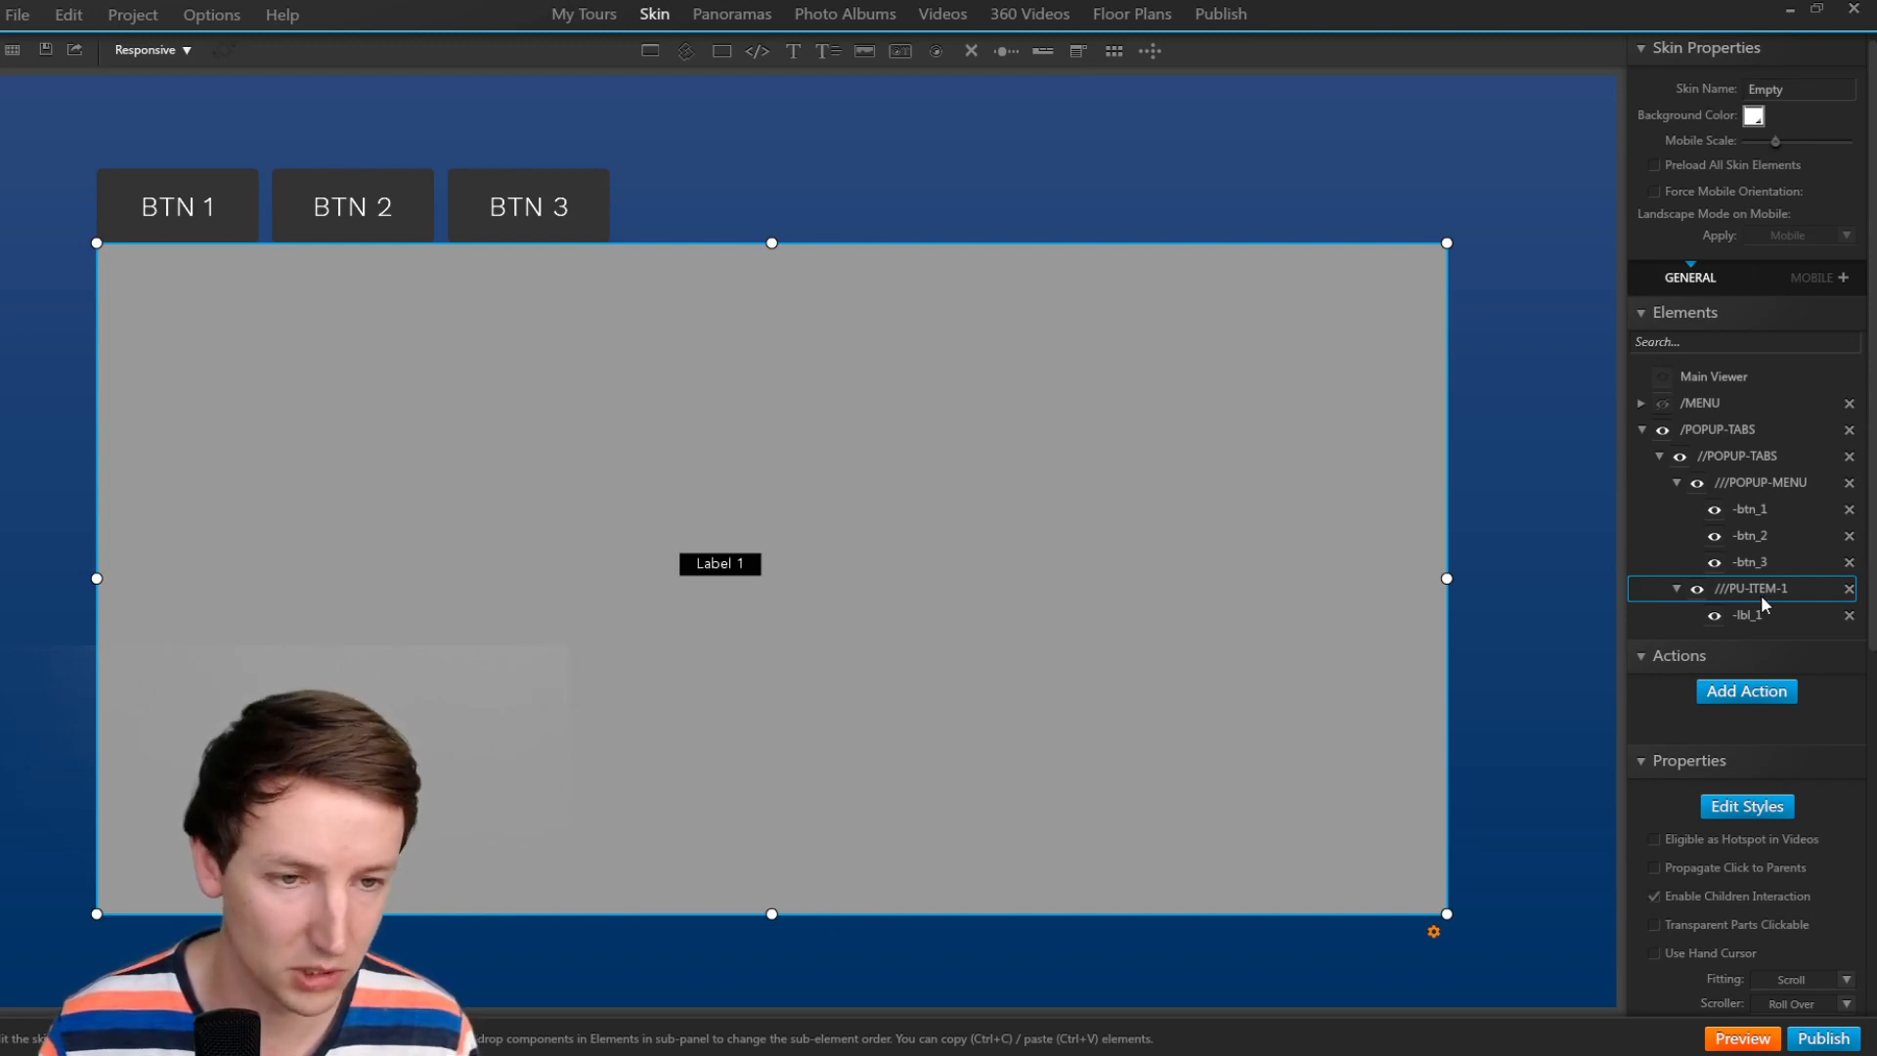
Duplicate the ///PU-ITEM-1 container twice and rename the copies ///PU-ITEM-2 and ///PU-ITEM-3.
{"action": "left_click", "coordinate": [1677, 589]}
{"action": "key", "text": "ctrl+v"}
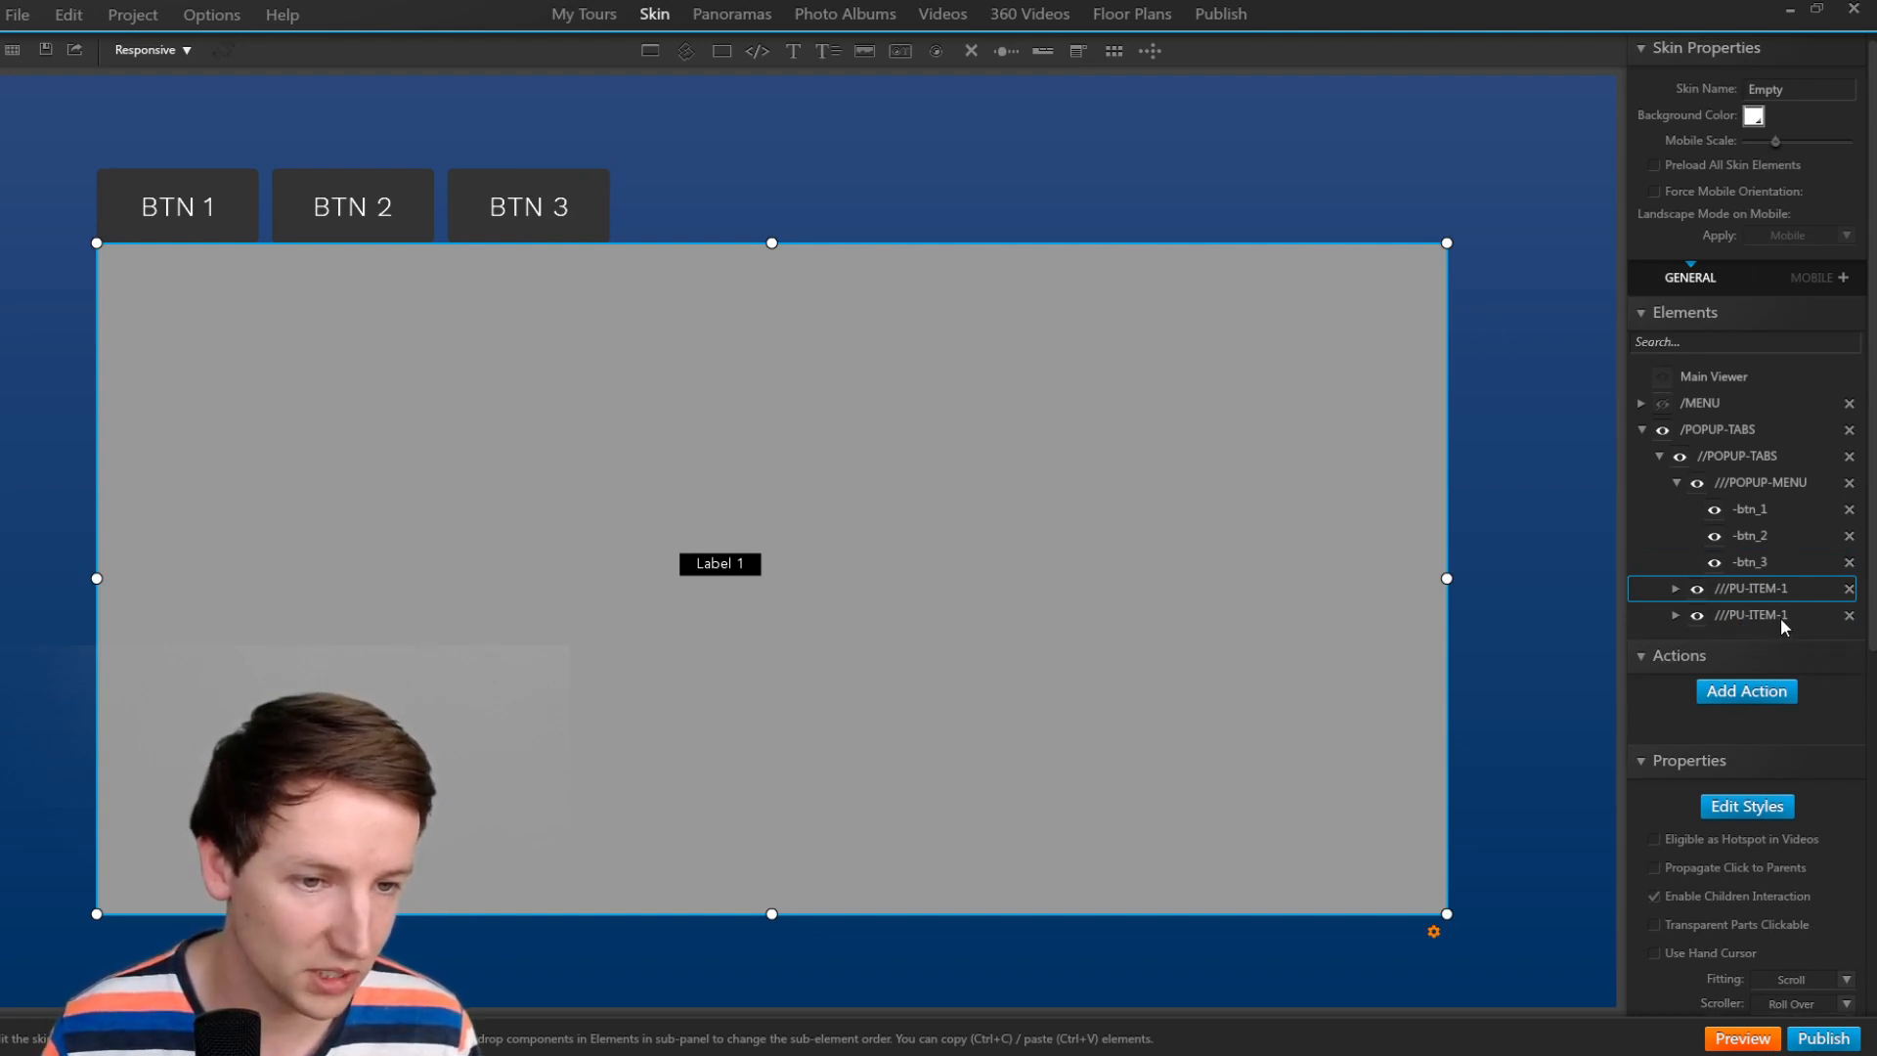
{"action": "key", "text": "ctrl+v"}
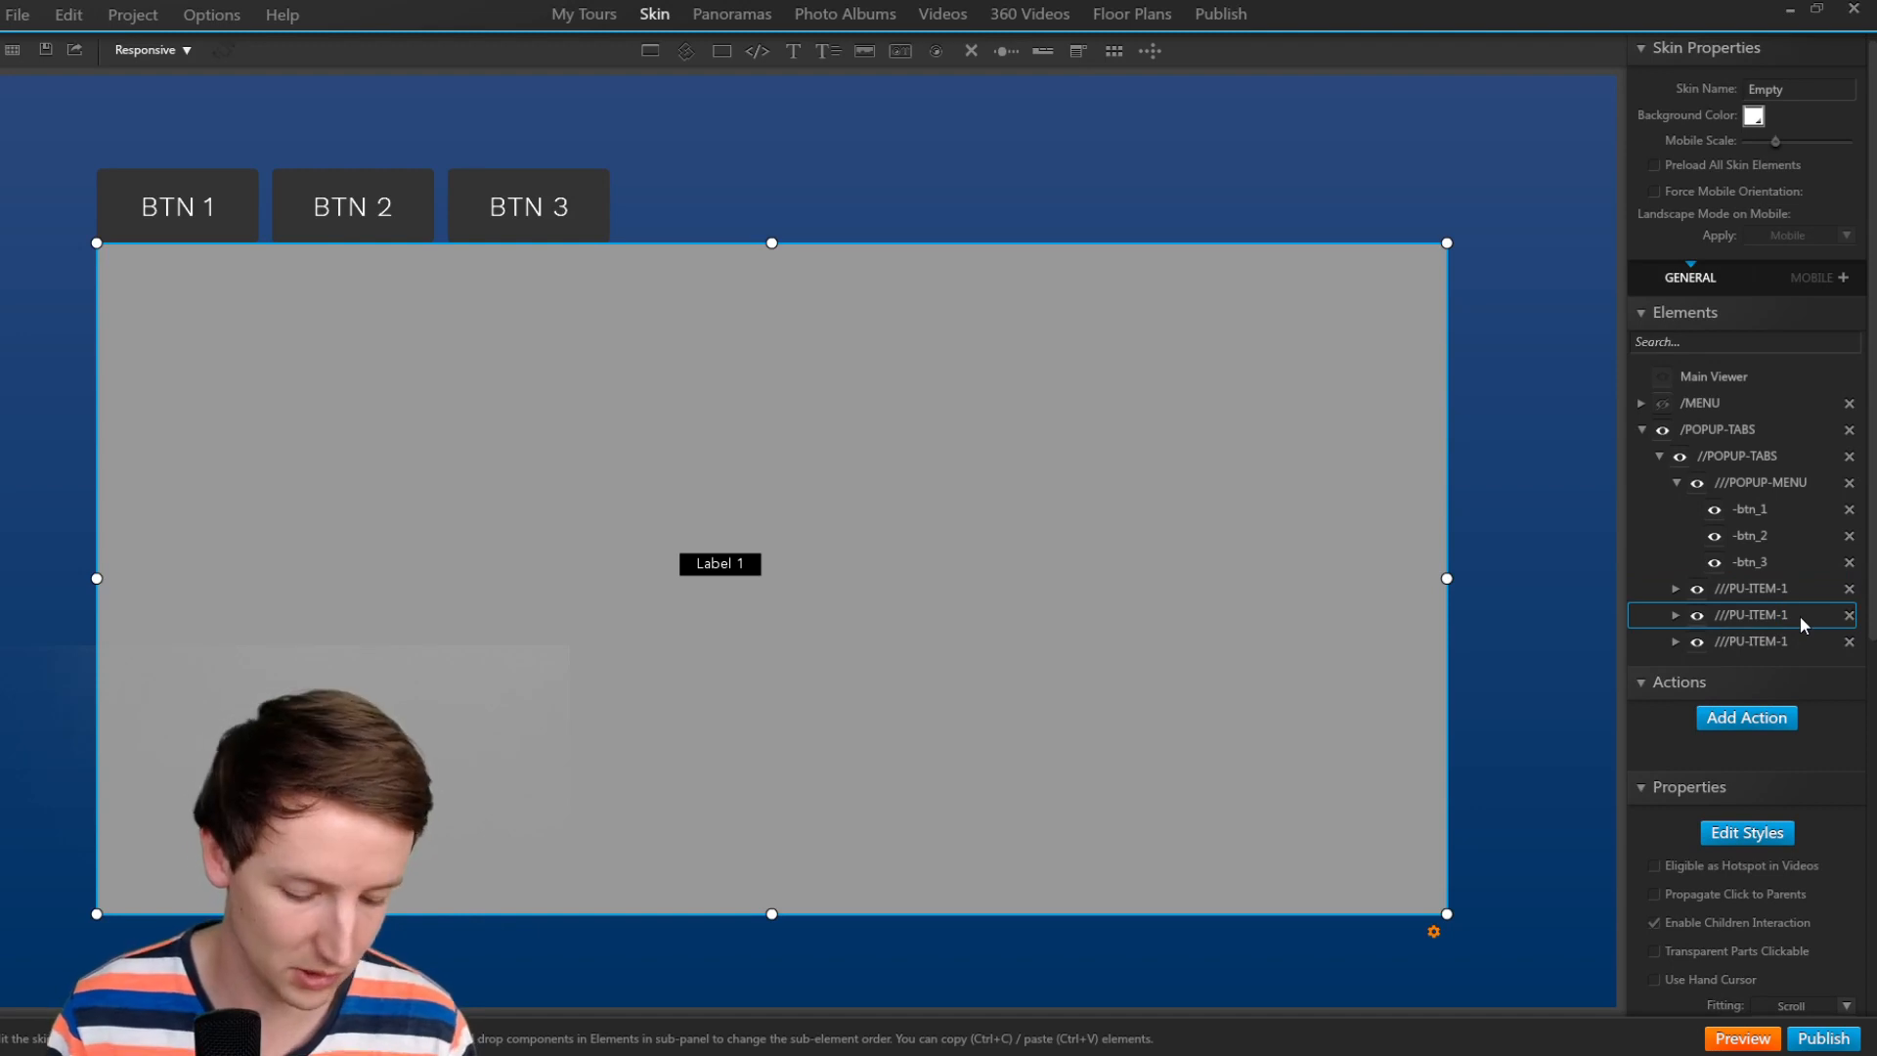
{"action": "double_click", "coordinate": [1796, 647]}
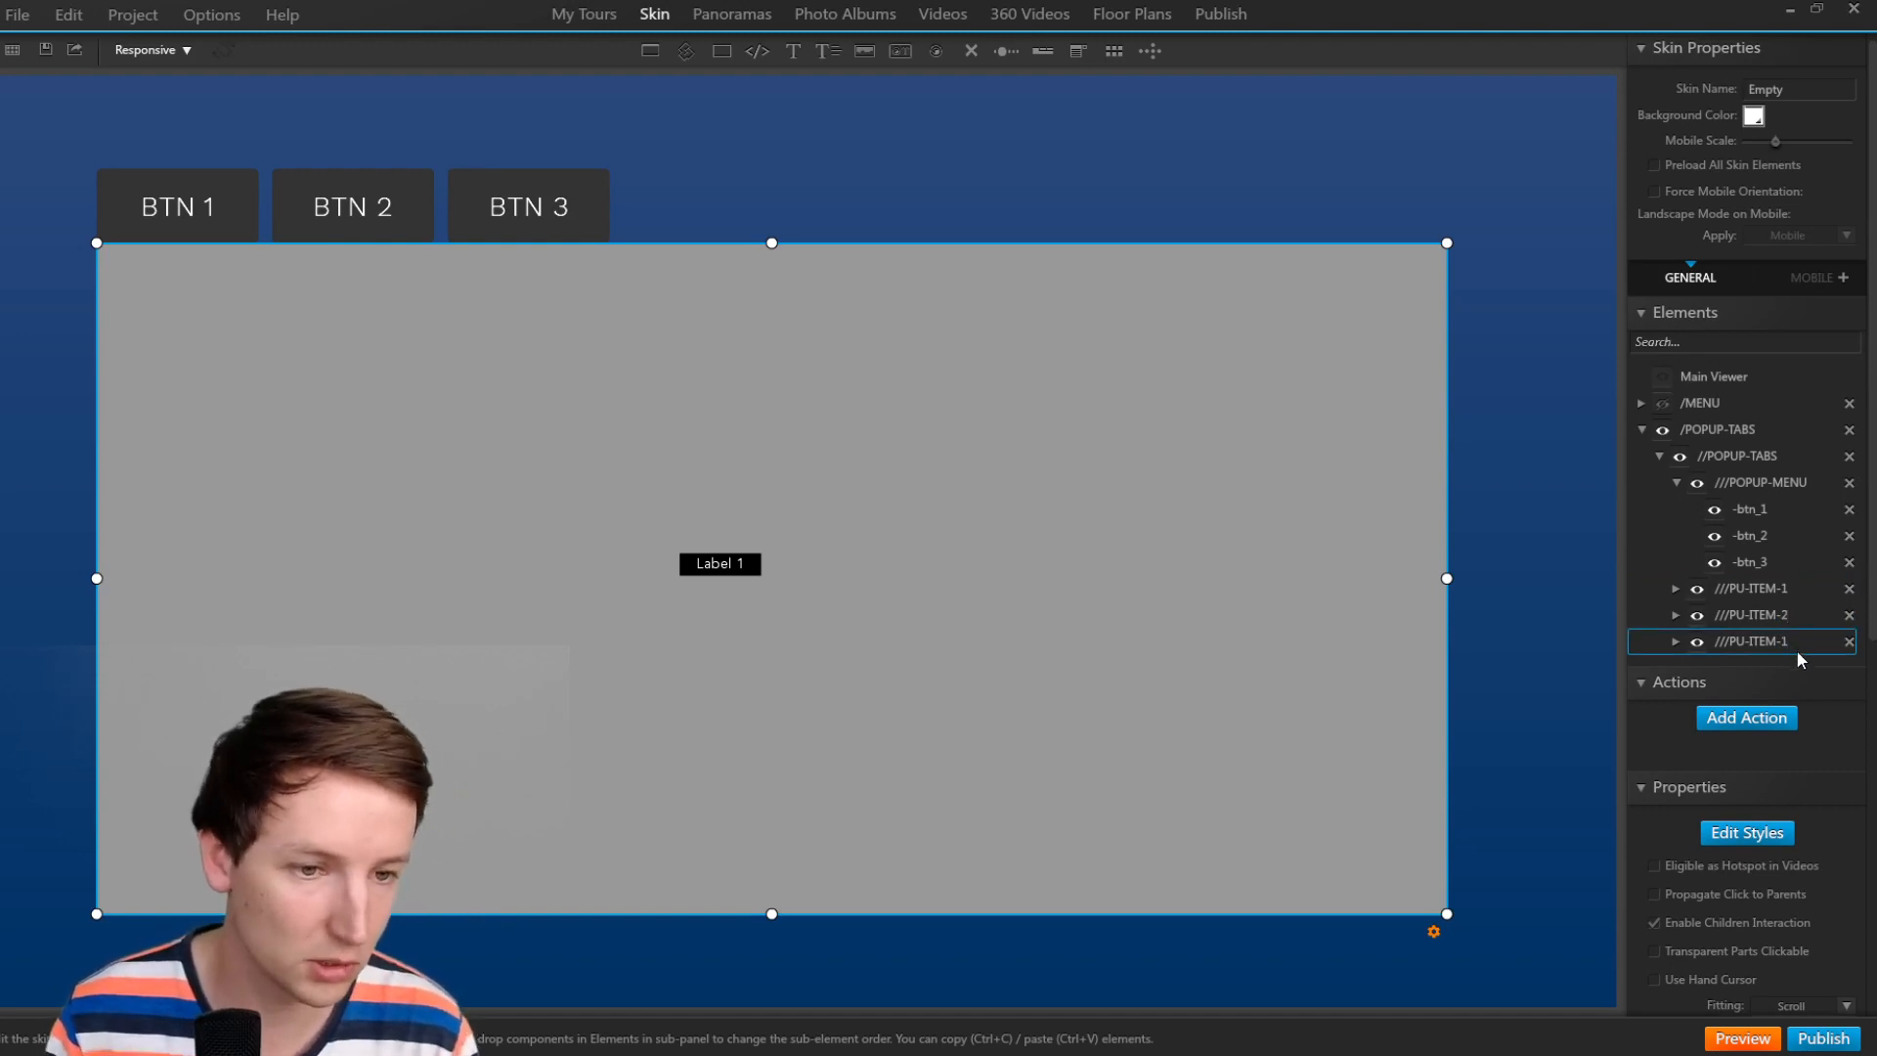
{"action": "left_click", "coordinate": [1738, 564]}
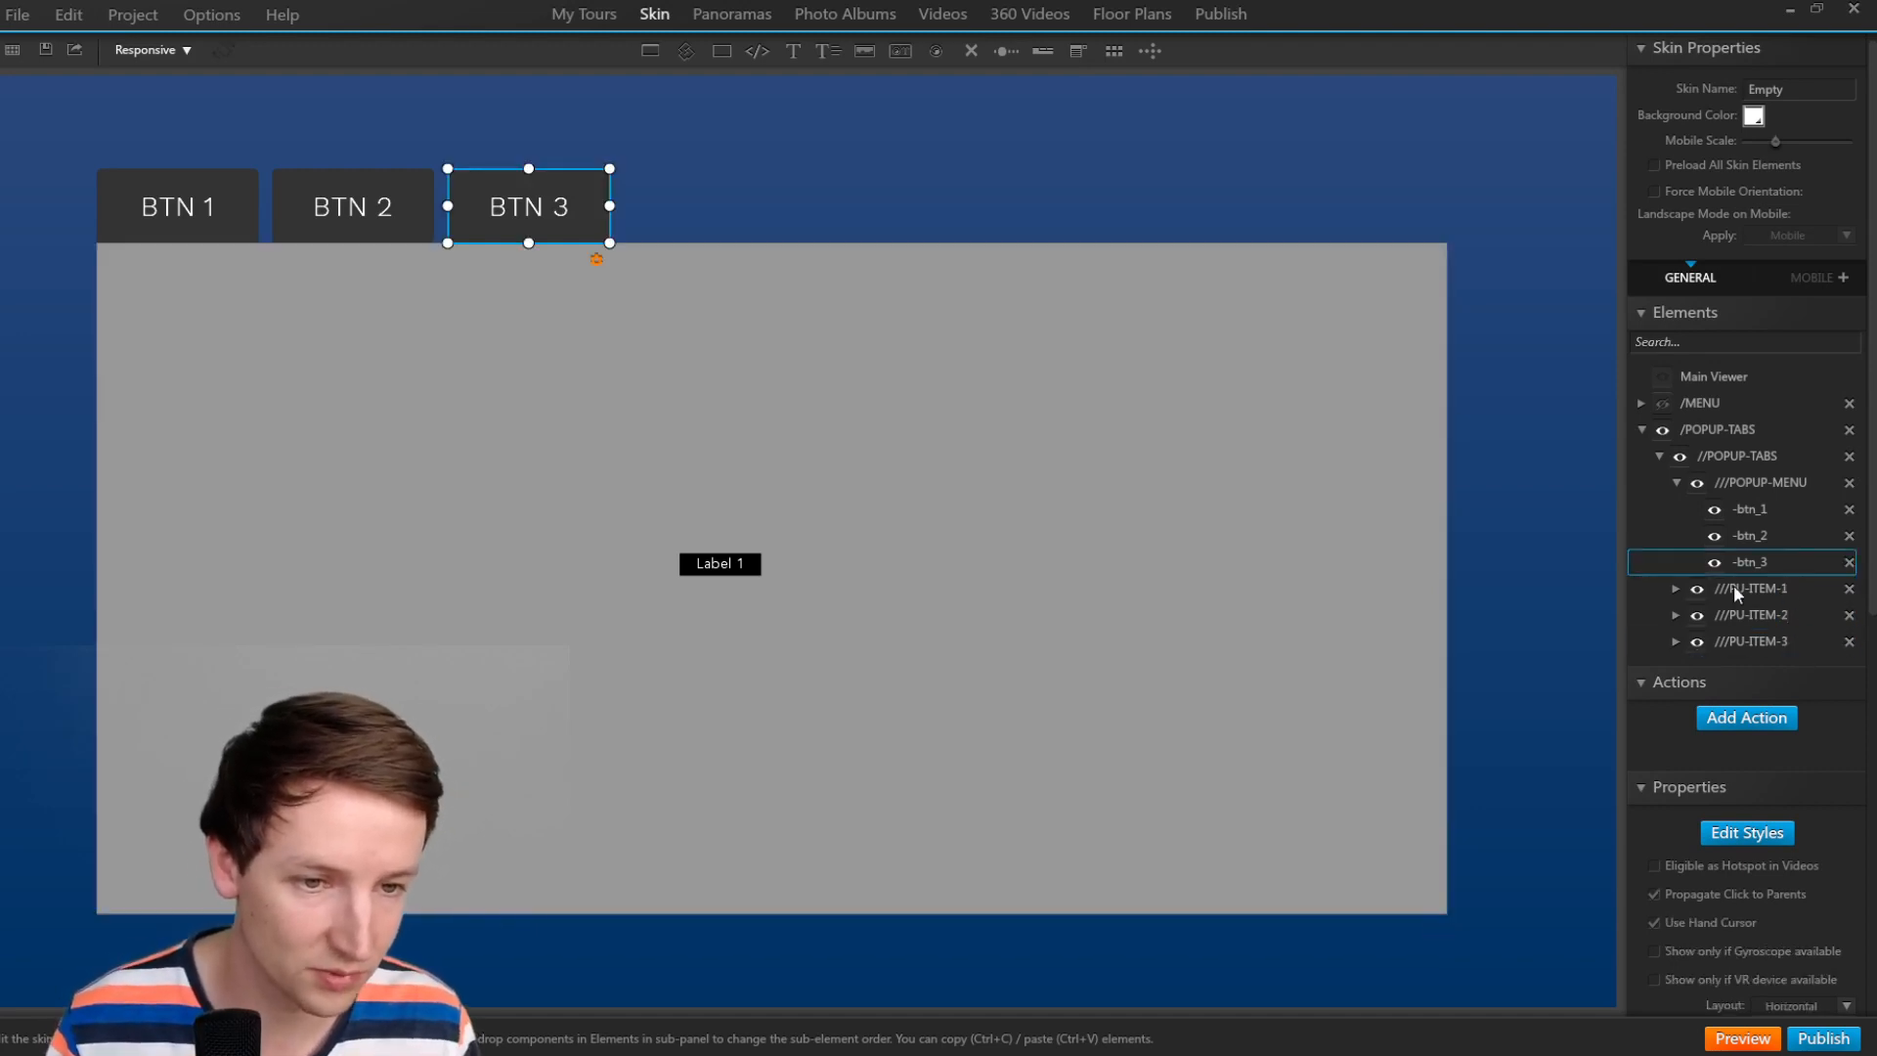
Hide ///PU-ITEM-1 and ///PU-ITEM-3, and change the label text inside ///PU-ITEM-2 to "Label 2".
{"action": "left_click", "coordinate": [1670, 598]}
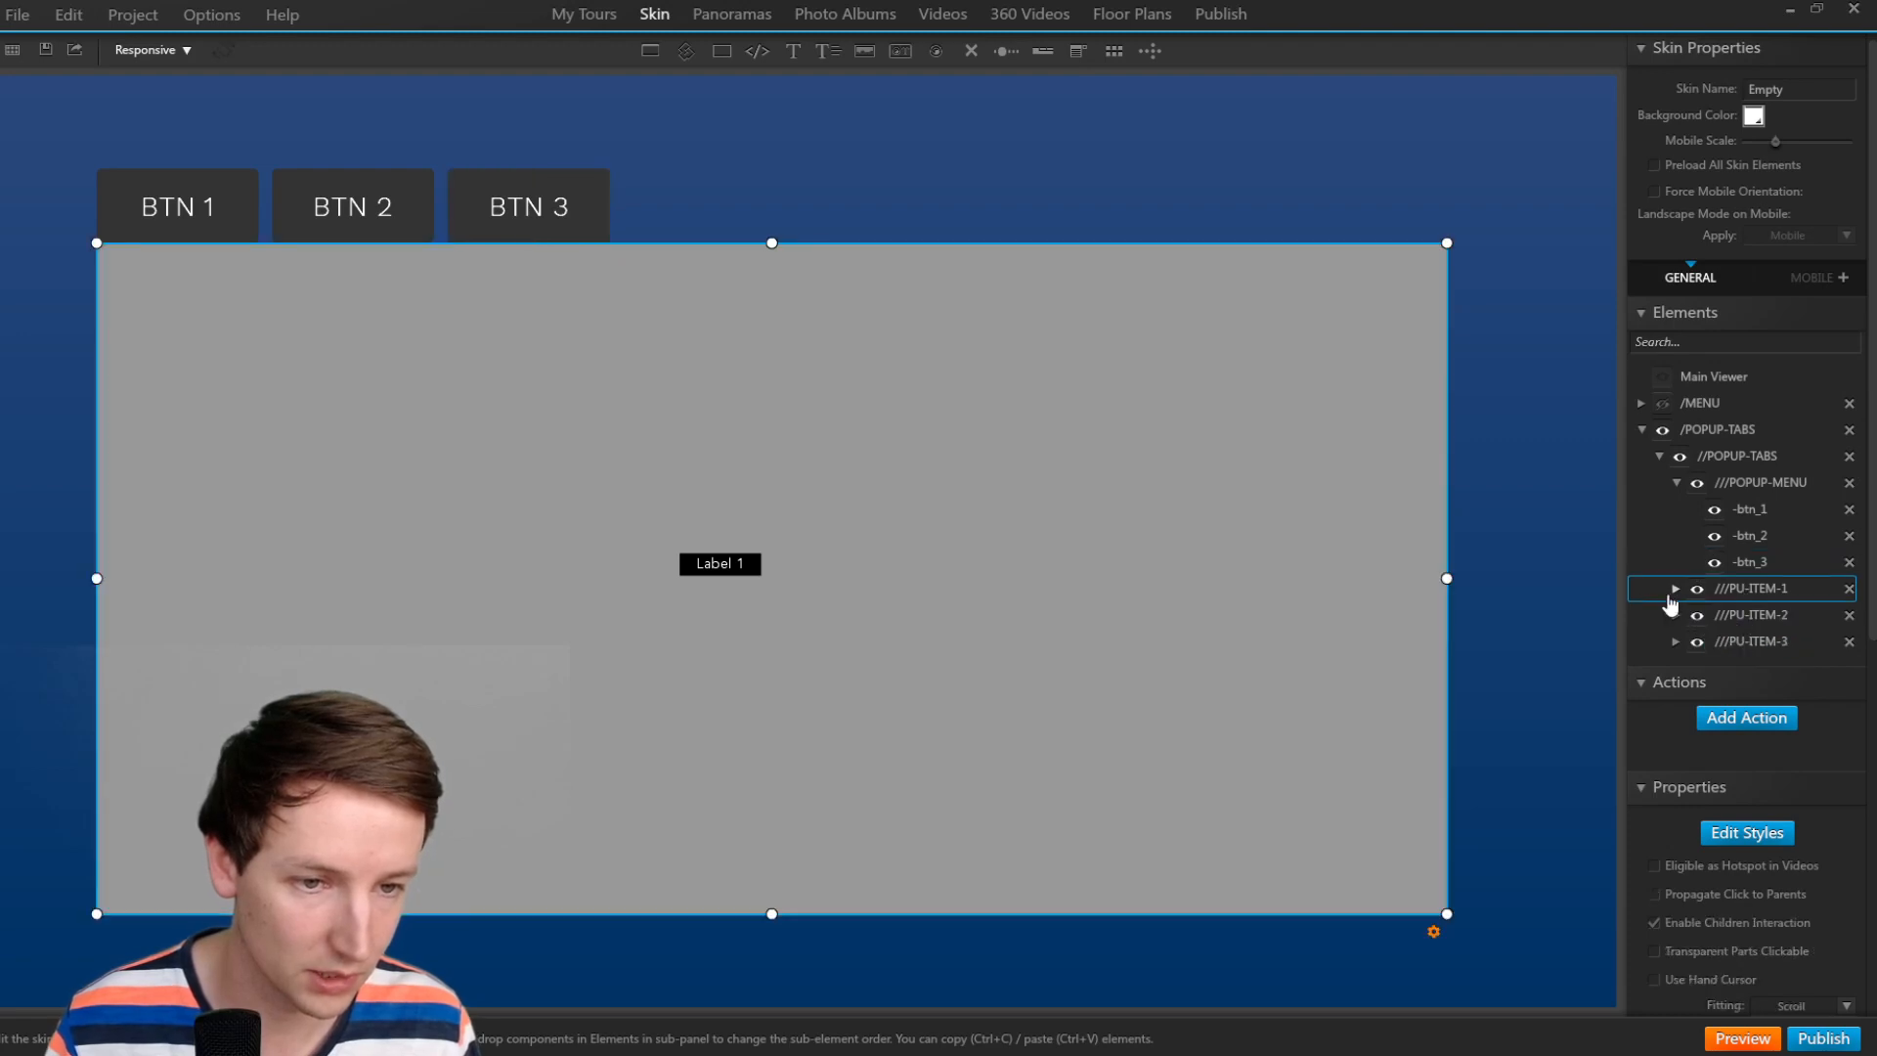
{"action": "left_click", "coordinate": [1674, 589]}
{"action": "left_click", "coordinate": [1742, 617]}
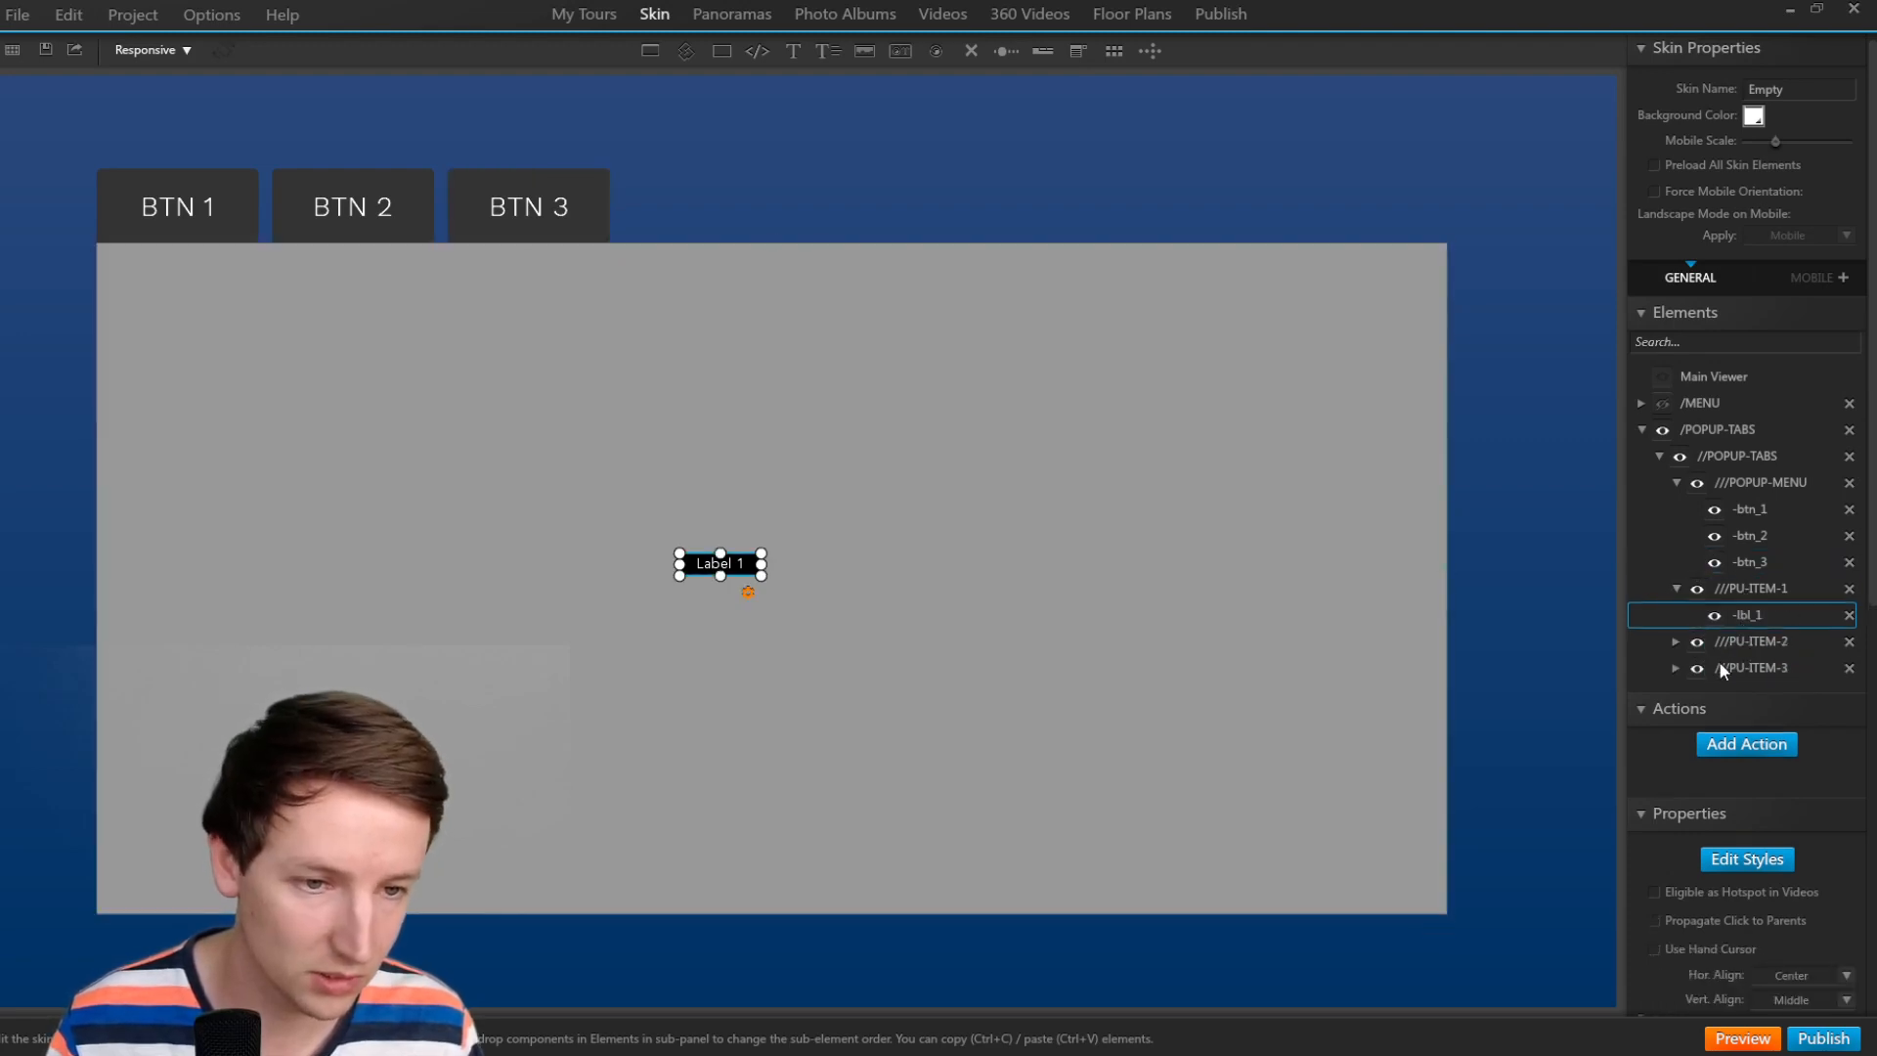
{"action": "left_click", "coordinate": [1676, 642]}
{"action": "left_click", "coordinate": [1699, 589]}
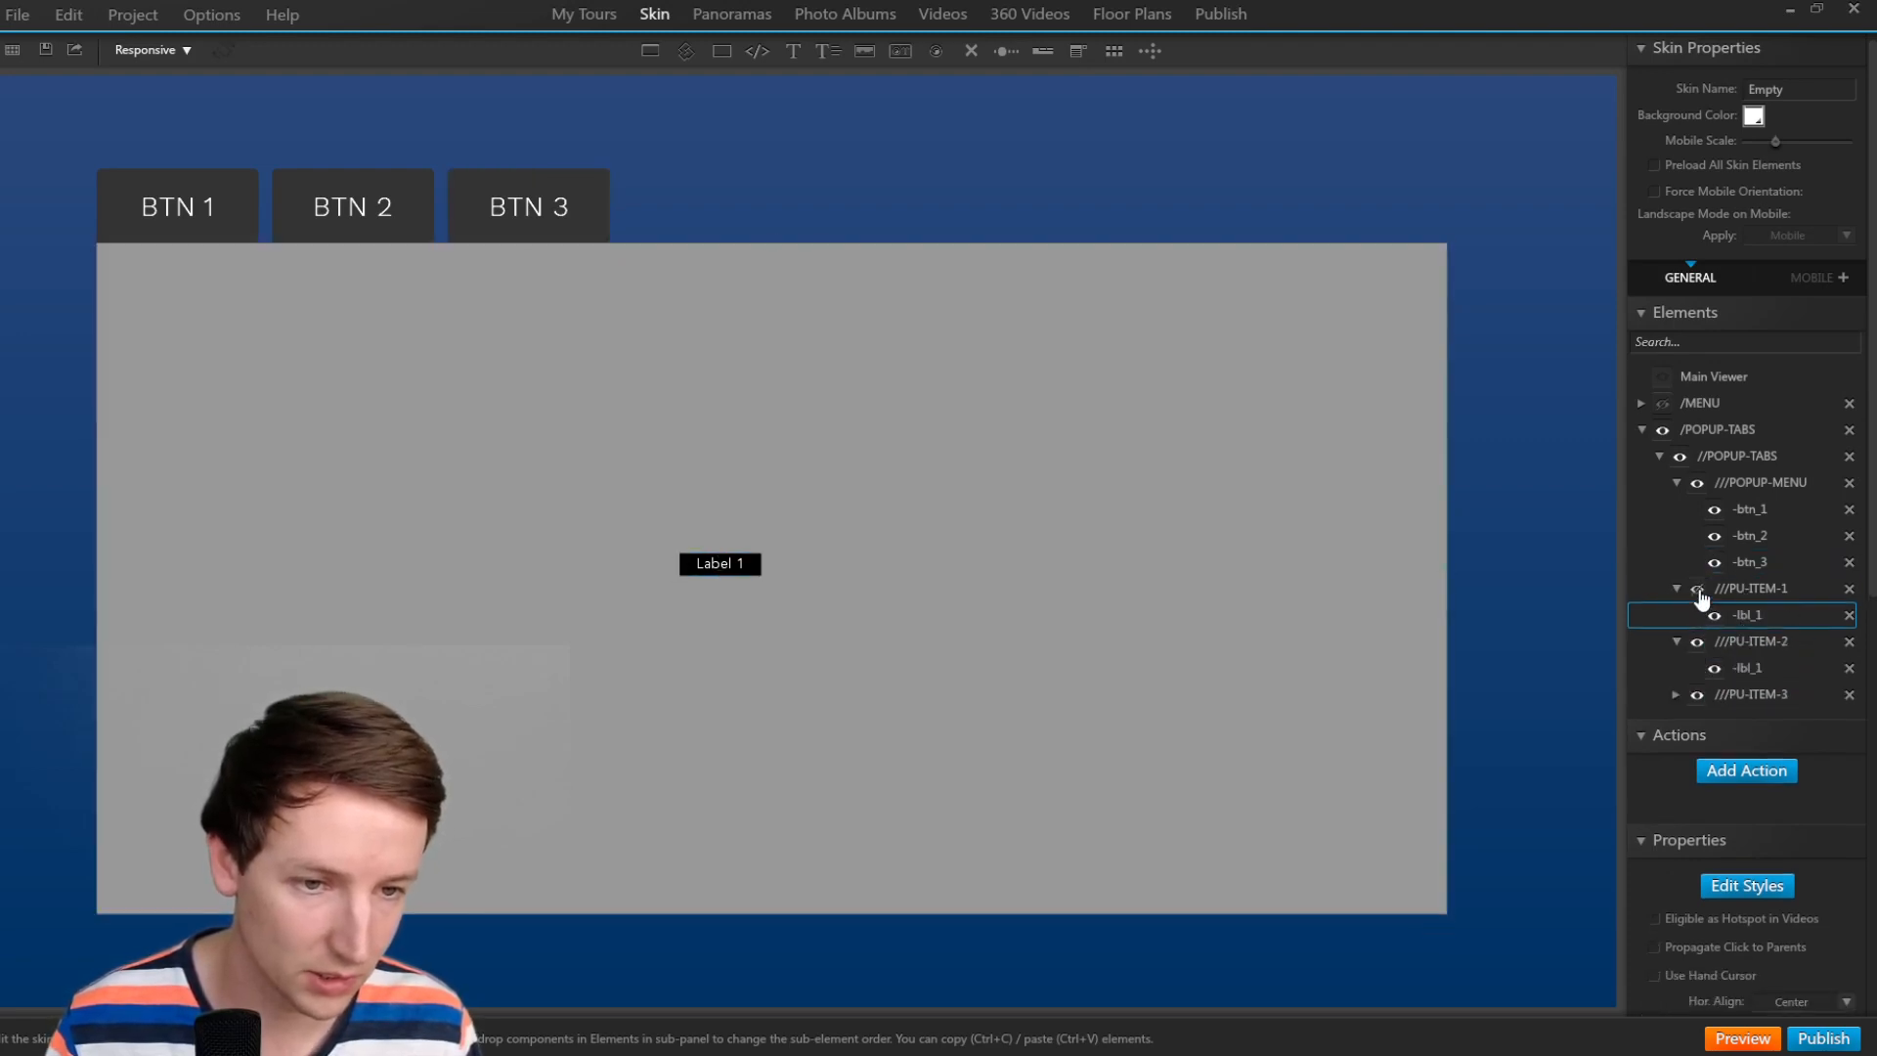
{"action": "left_click", "coordinate": [1697, 694]}
{"action": "left_click", "coordinate": [1754, 667]}
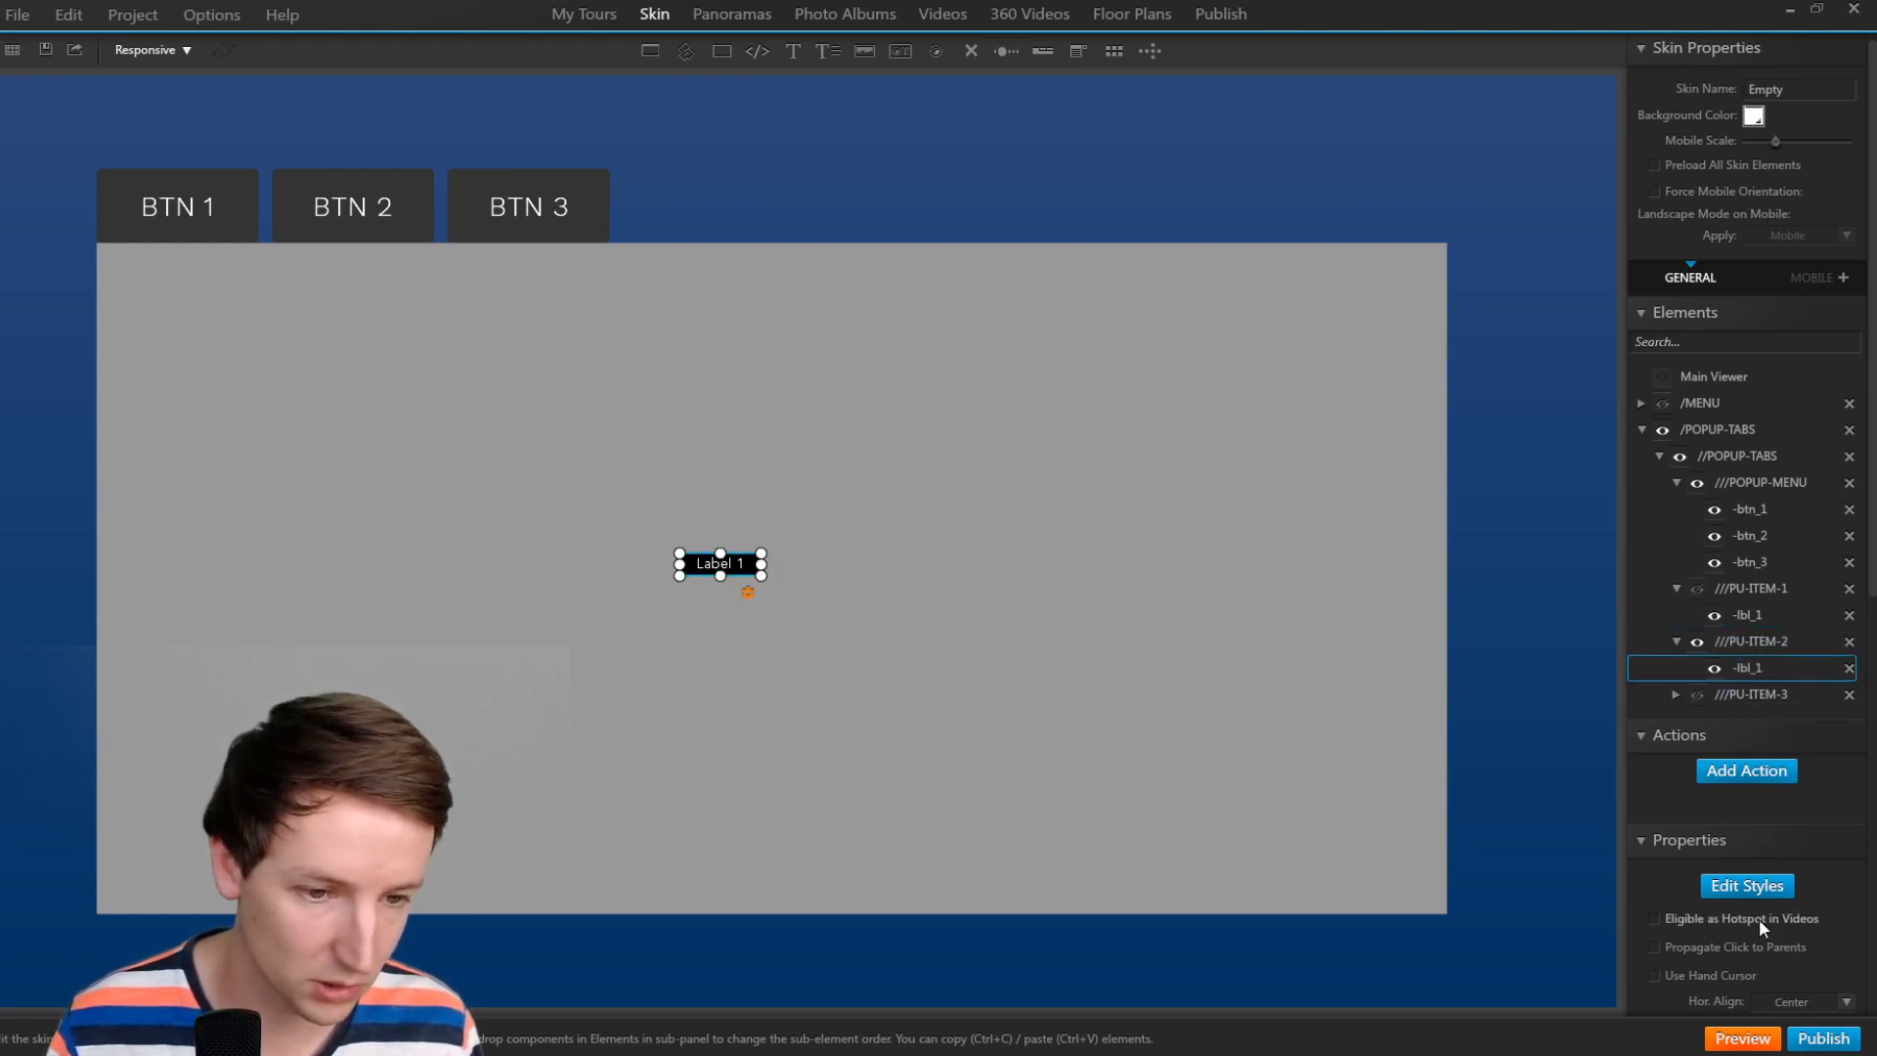
{"action": "scroll", "coordinate": [1758, 921], "scroll_direction": "down", "scroll_amount": 6}
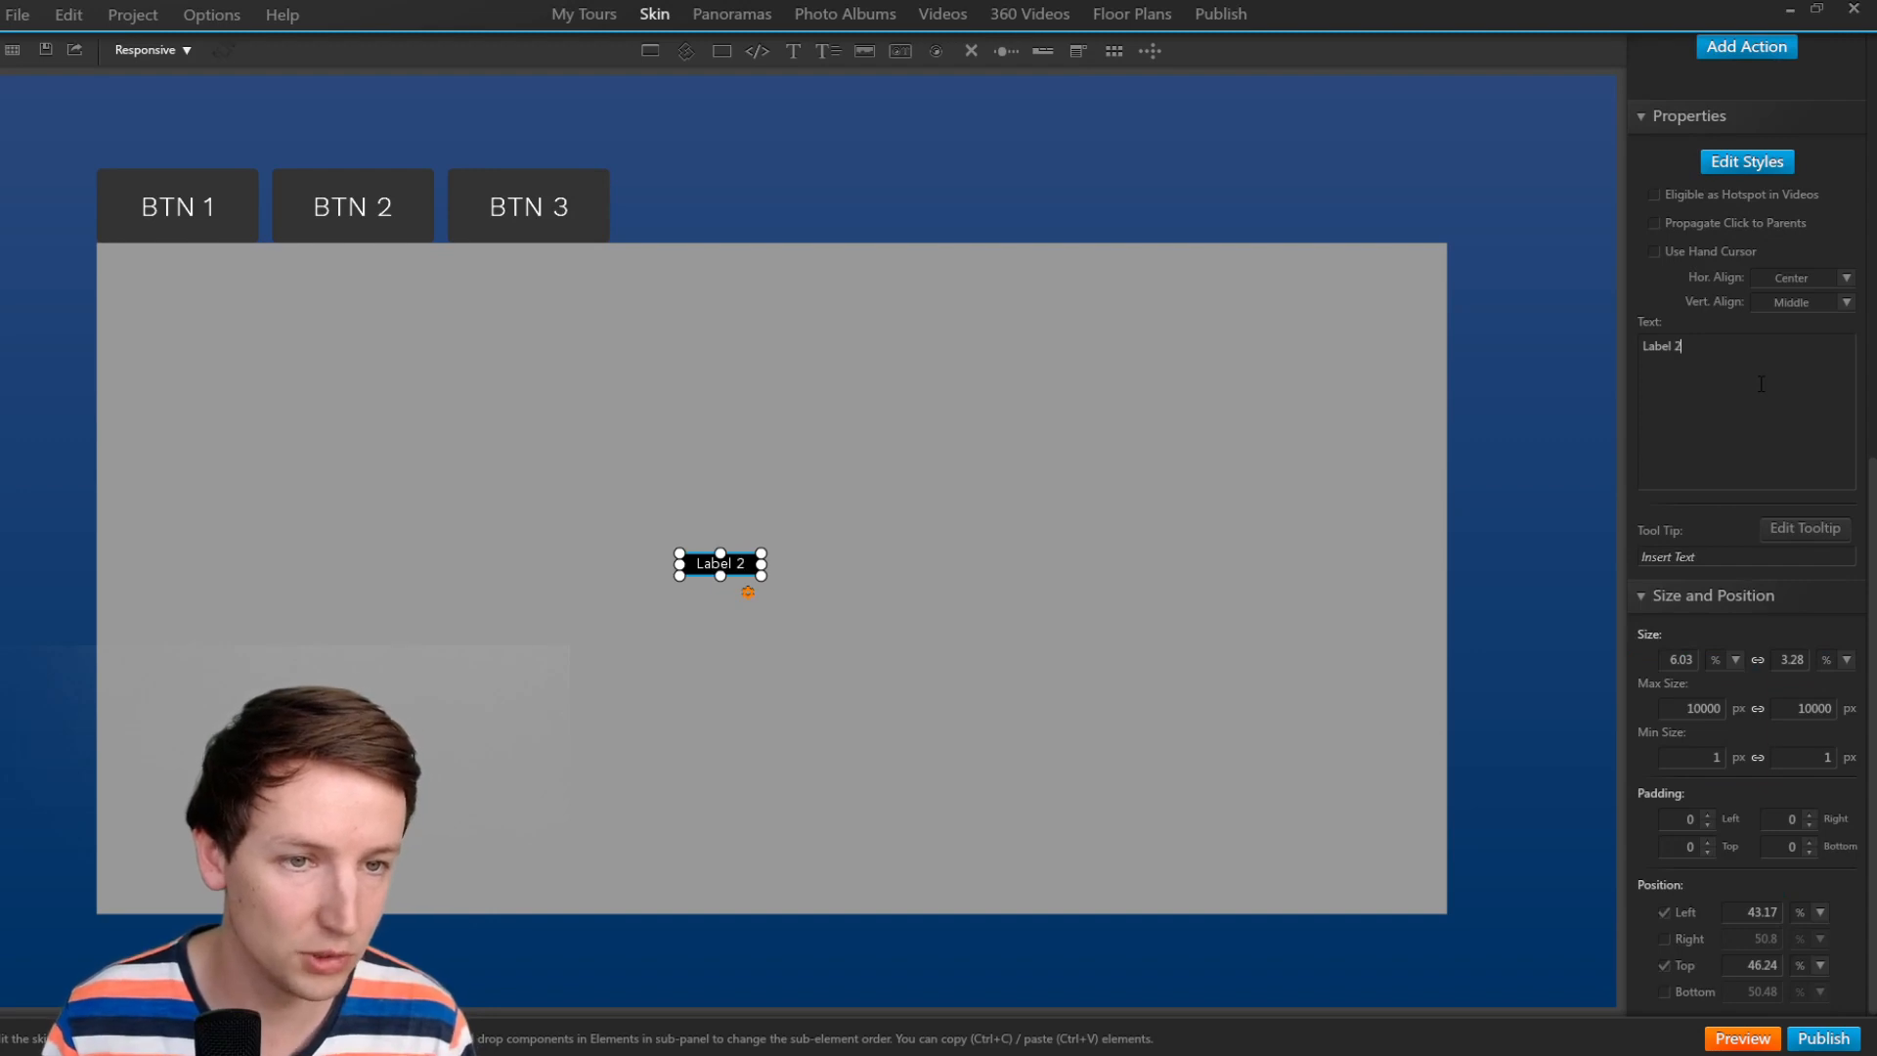
Hide ///PU-ITEM-2, show ///PU-ITEM-3, and change the label text inside it to "Label 3".
{"action": "left_click_drag", "start_coordinate": [1869, 479], "coordinate": [1869, 277]}
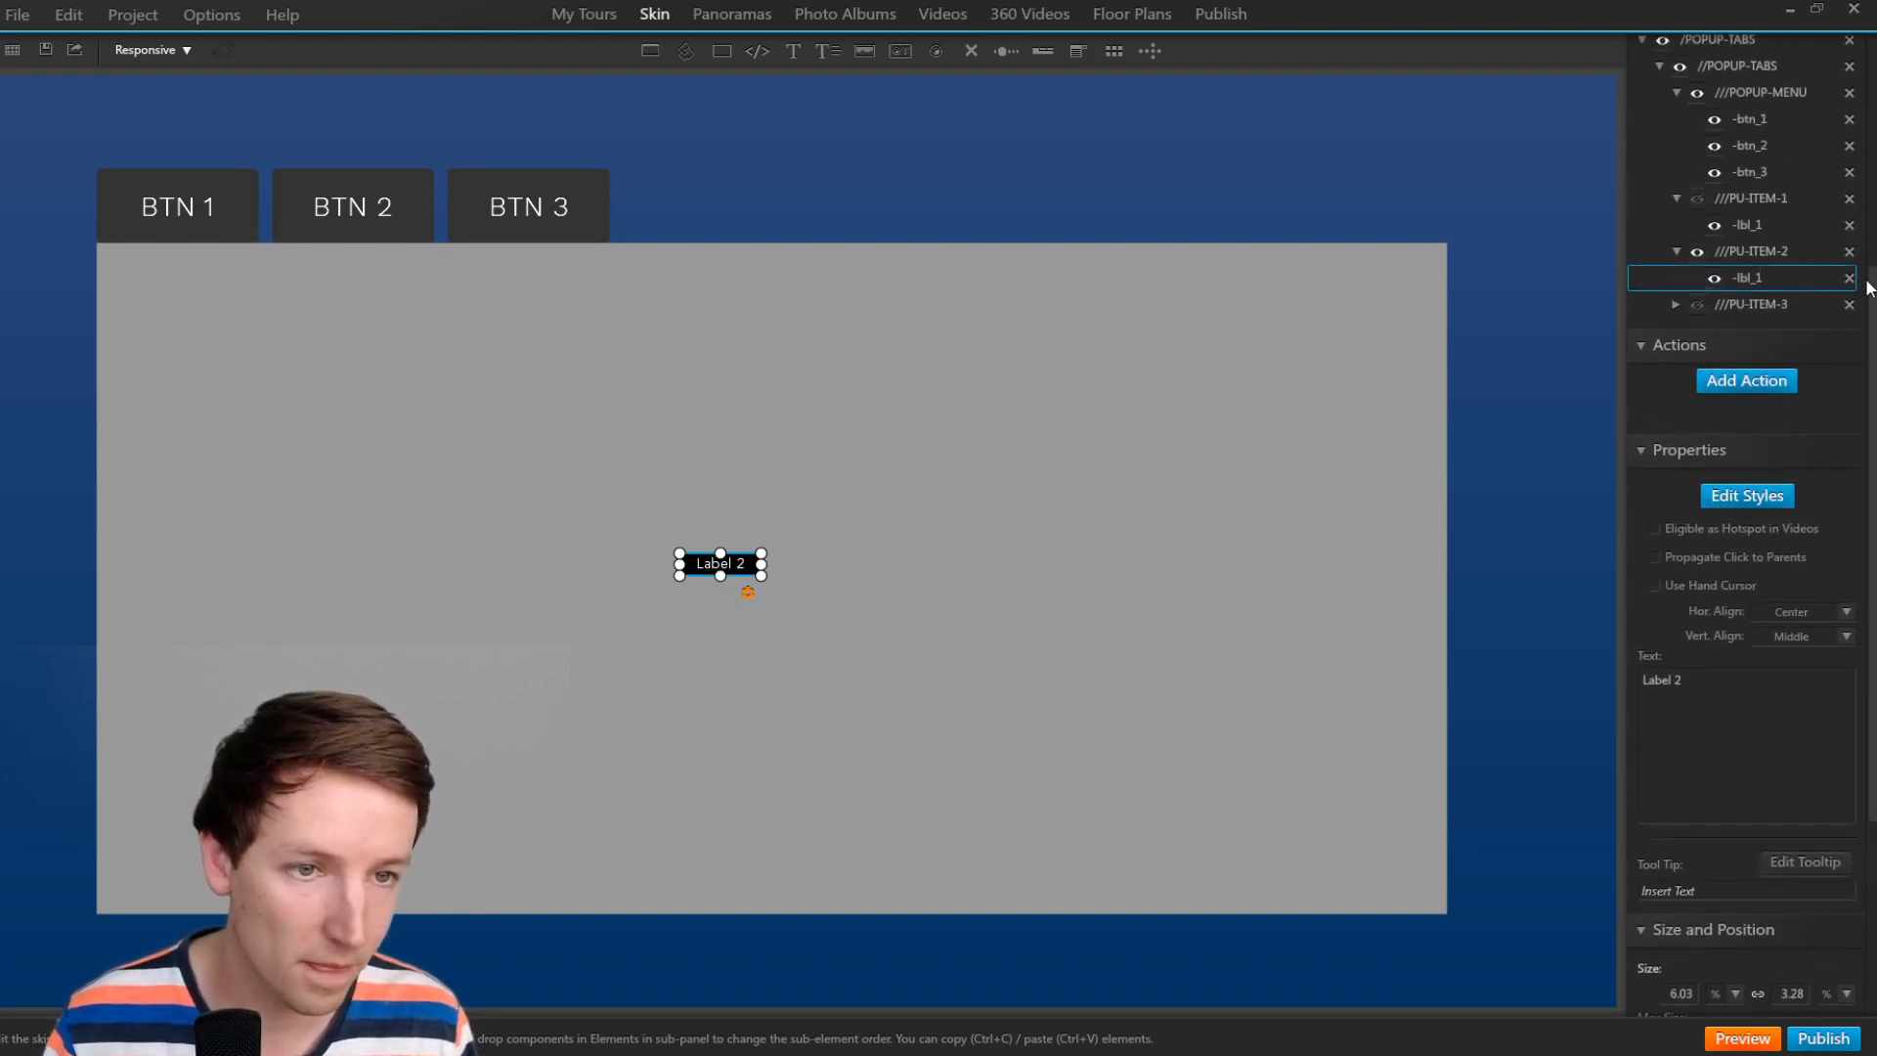
{"action": "left_click", "coordinate": [1676, 256]}
{"action": "left_click", "coordinate": [1697, 252]}
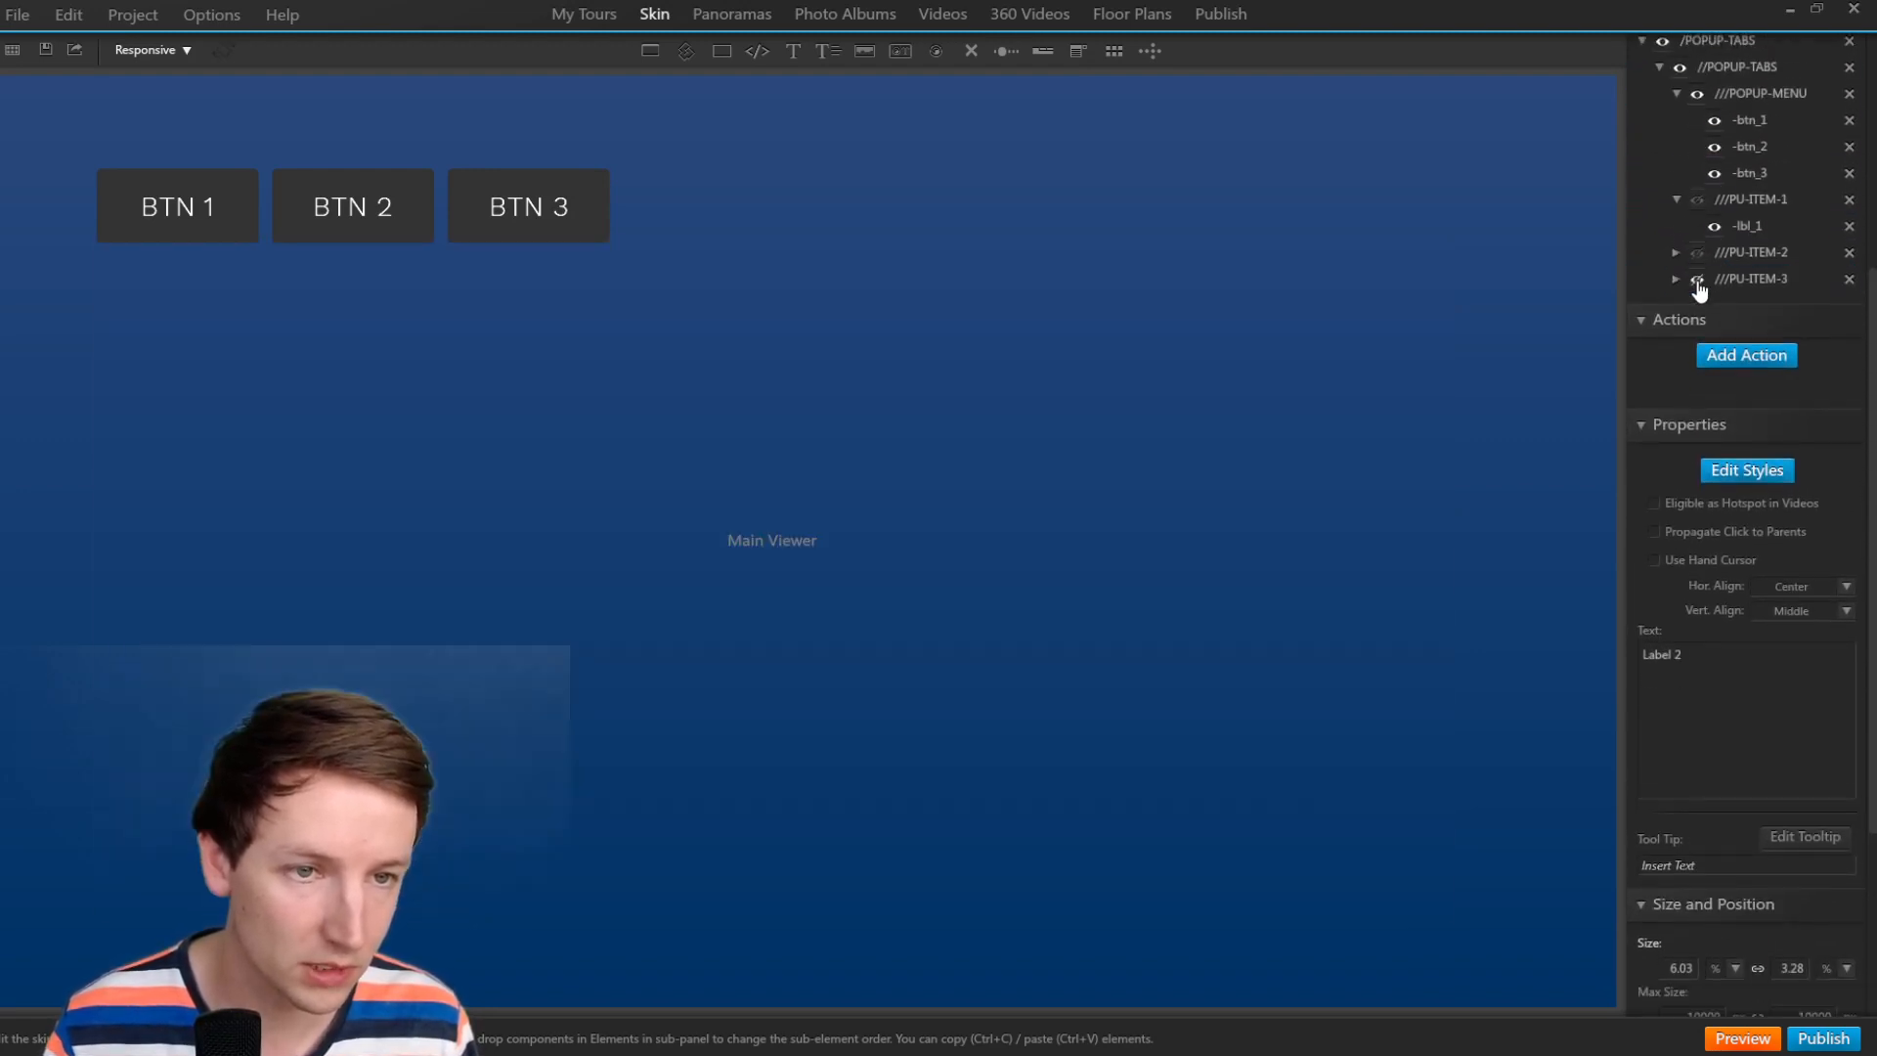
{"action": "left_click", "coordinate": [1697, 279]}
{"action": "left_click", "coordinate": [1745, 279]}
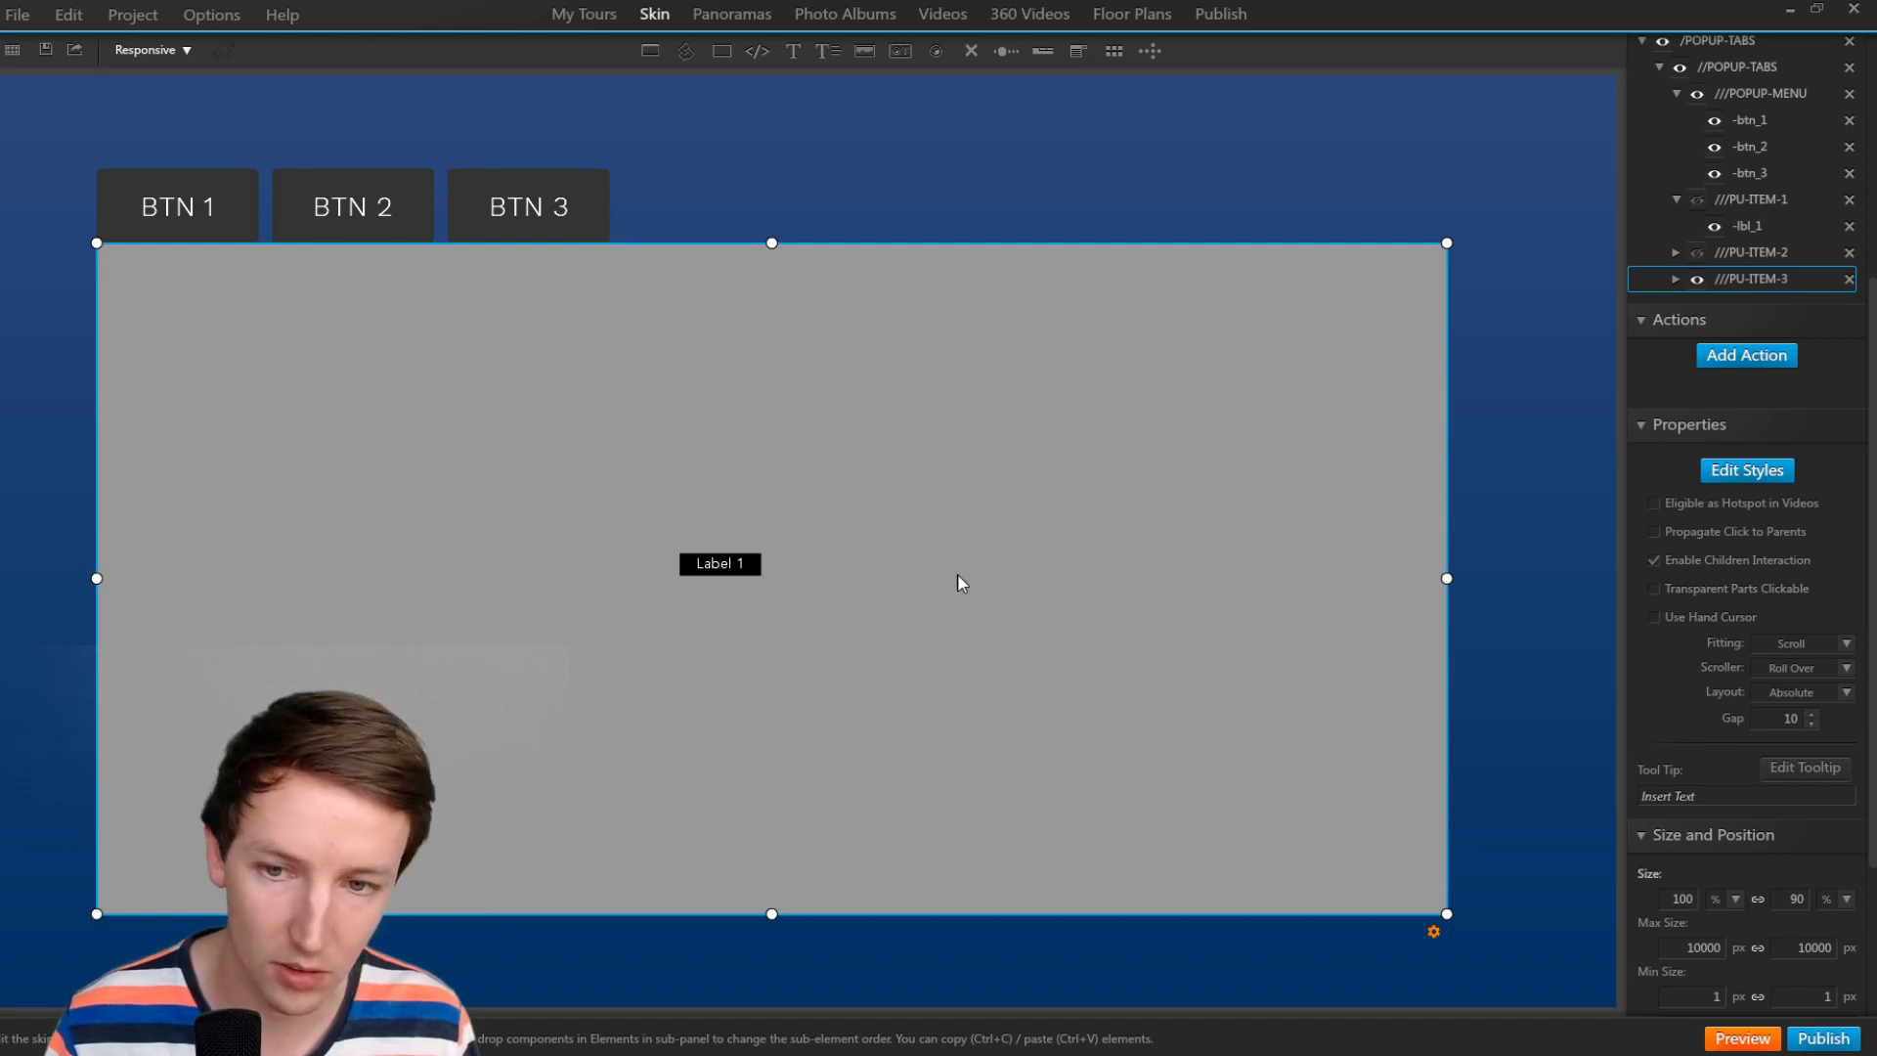
{"action": "left_click", "coordinate": [724, 573]}
{"action": "key", "text": "BackSpace"}
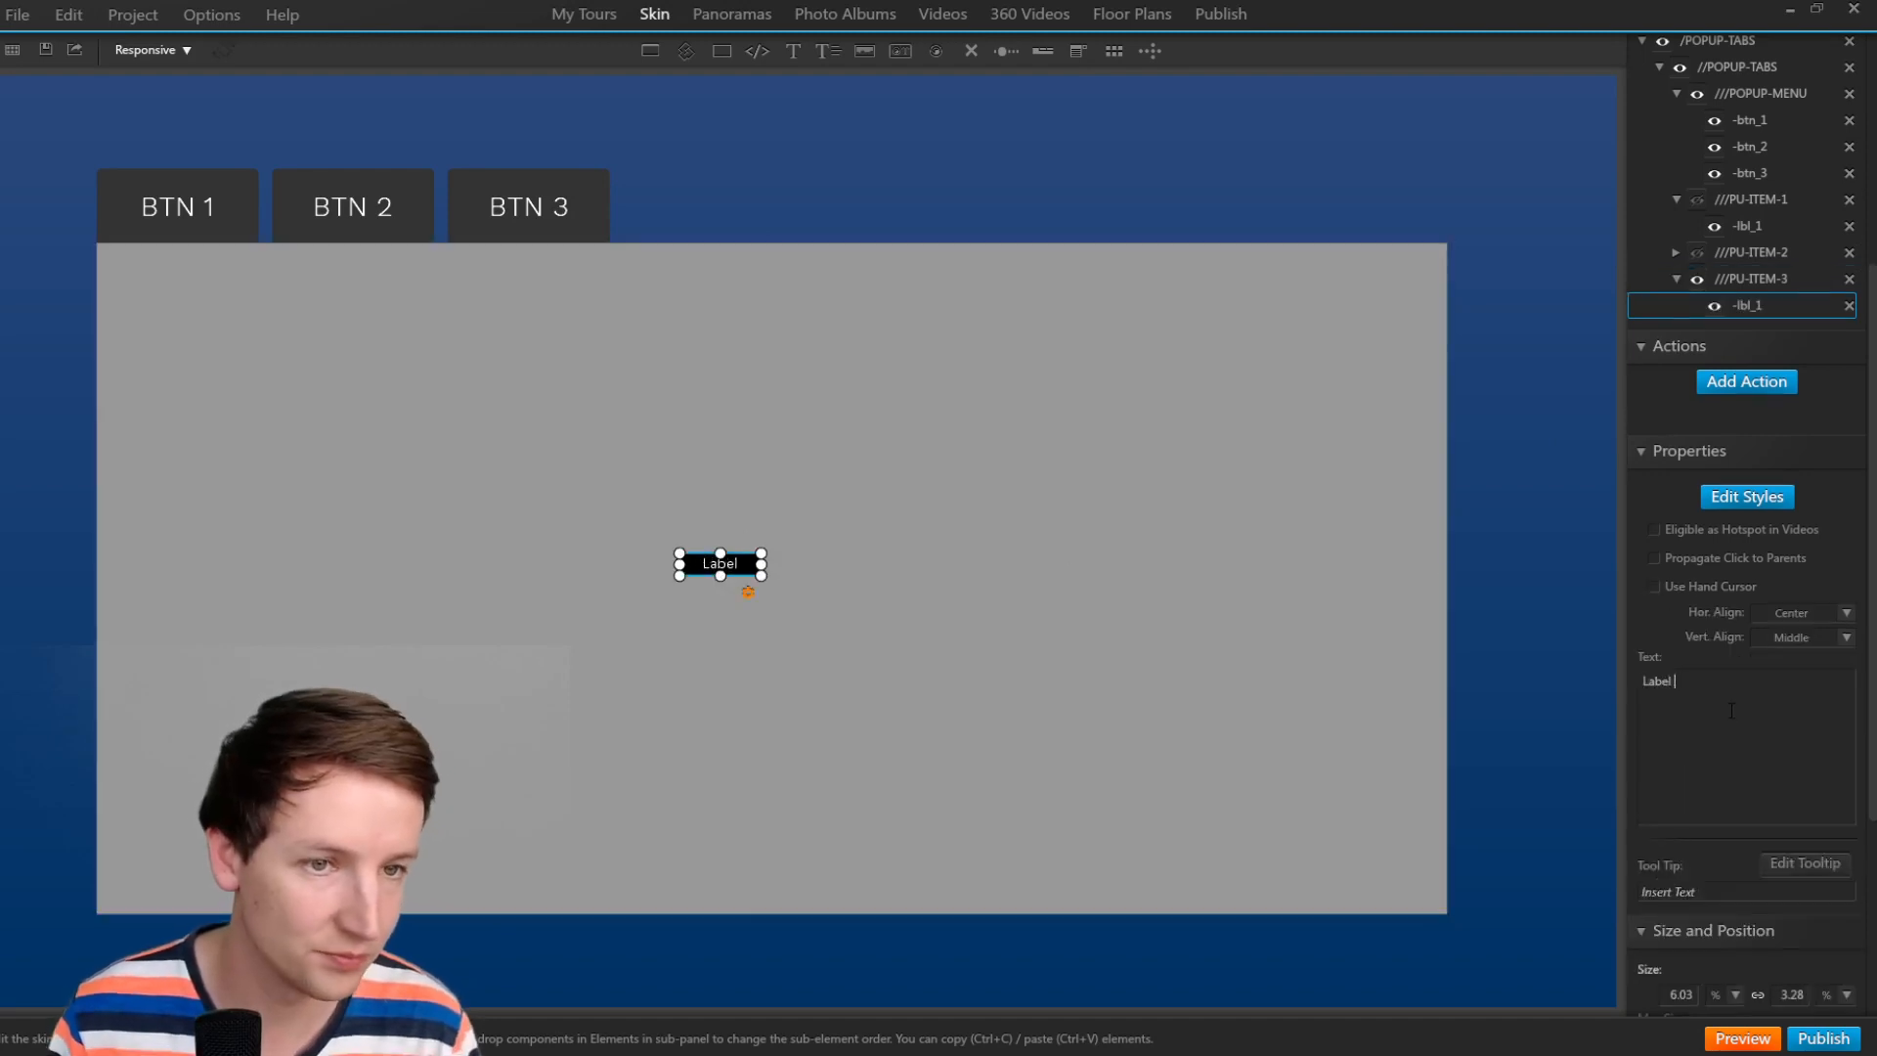
{"action": "type", "text": "3"}
{"action": "scroll", "coordinate": [1668, 518], "scroll_direction": "up", "scroll_amount": 3}
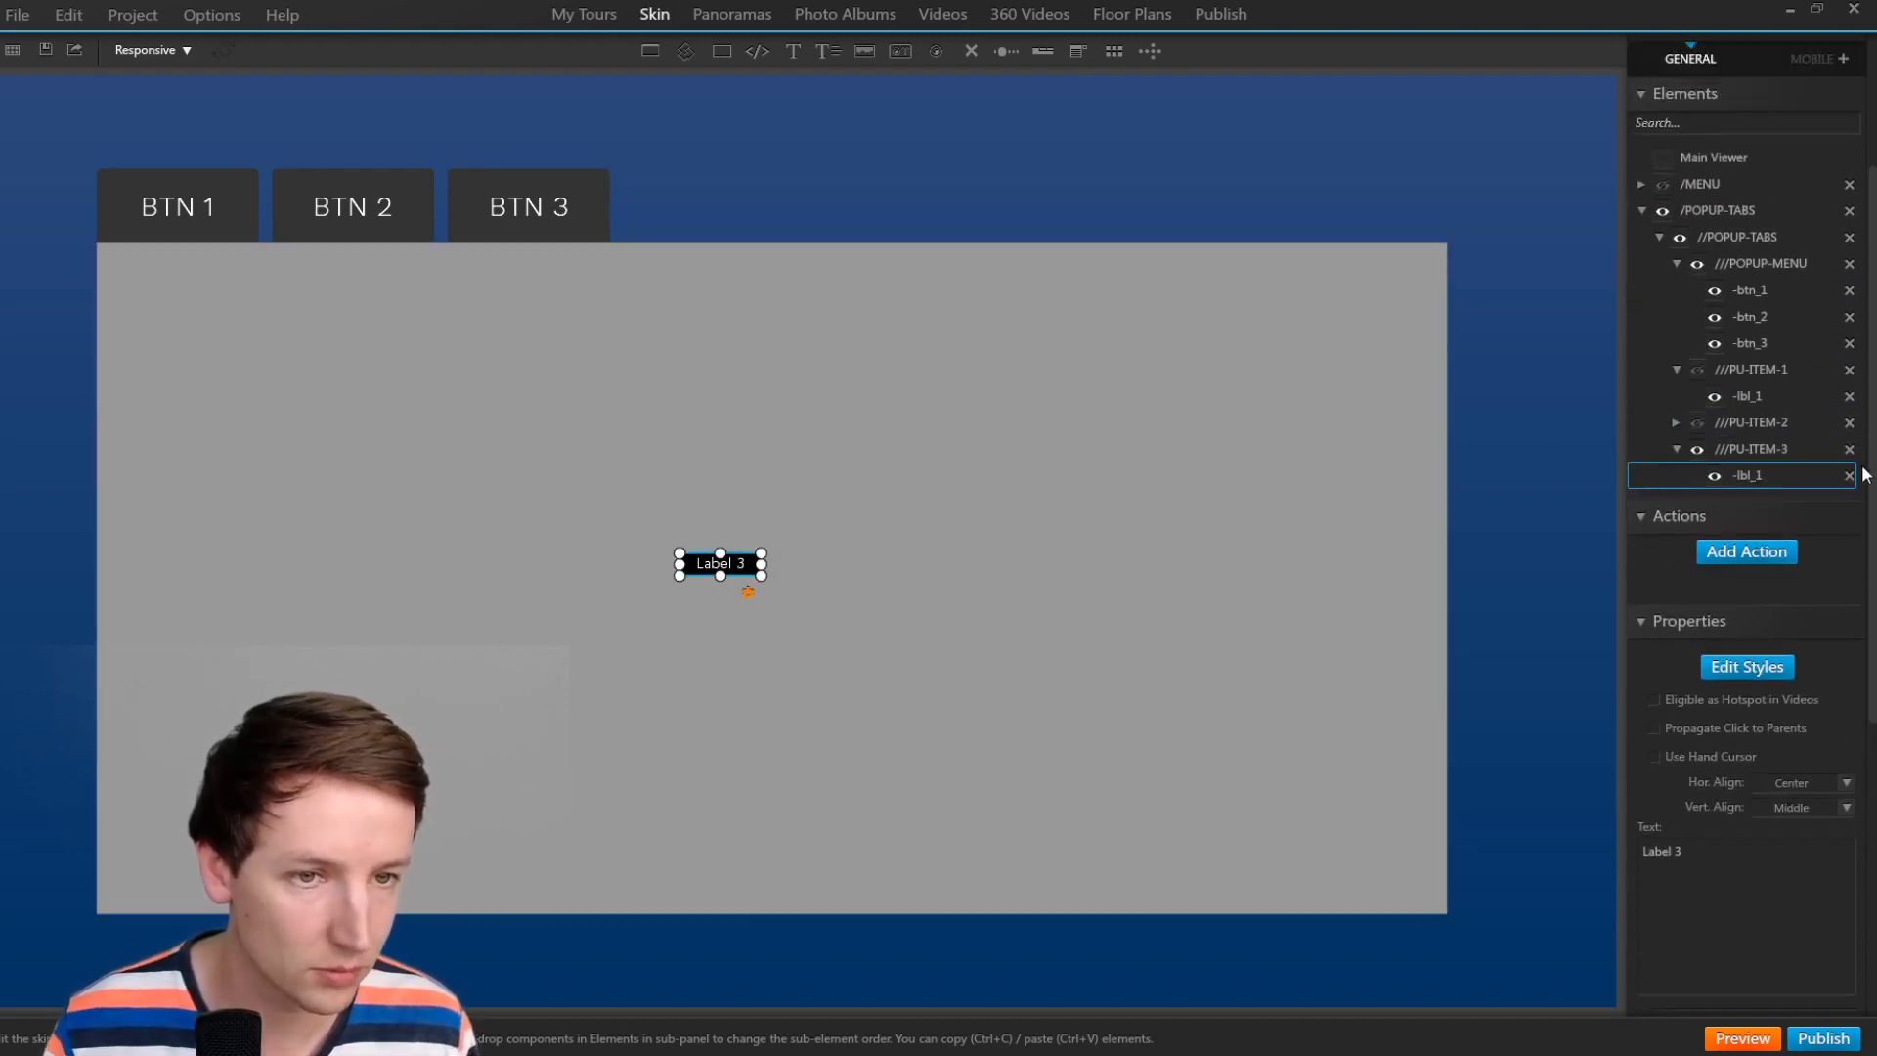
Check the item containers by toggling their visibility, leave all three PU-ITEM containers hidden and collapse them in the element tree.
{"action": "left_click", "coordinate": [1760, 551]}
{"action": "left_click", "coordinate": [1675, 551]}
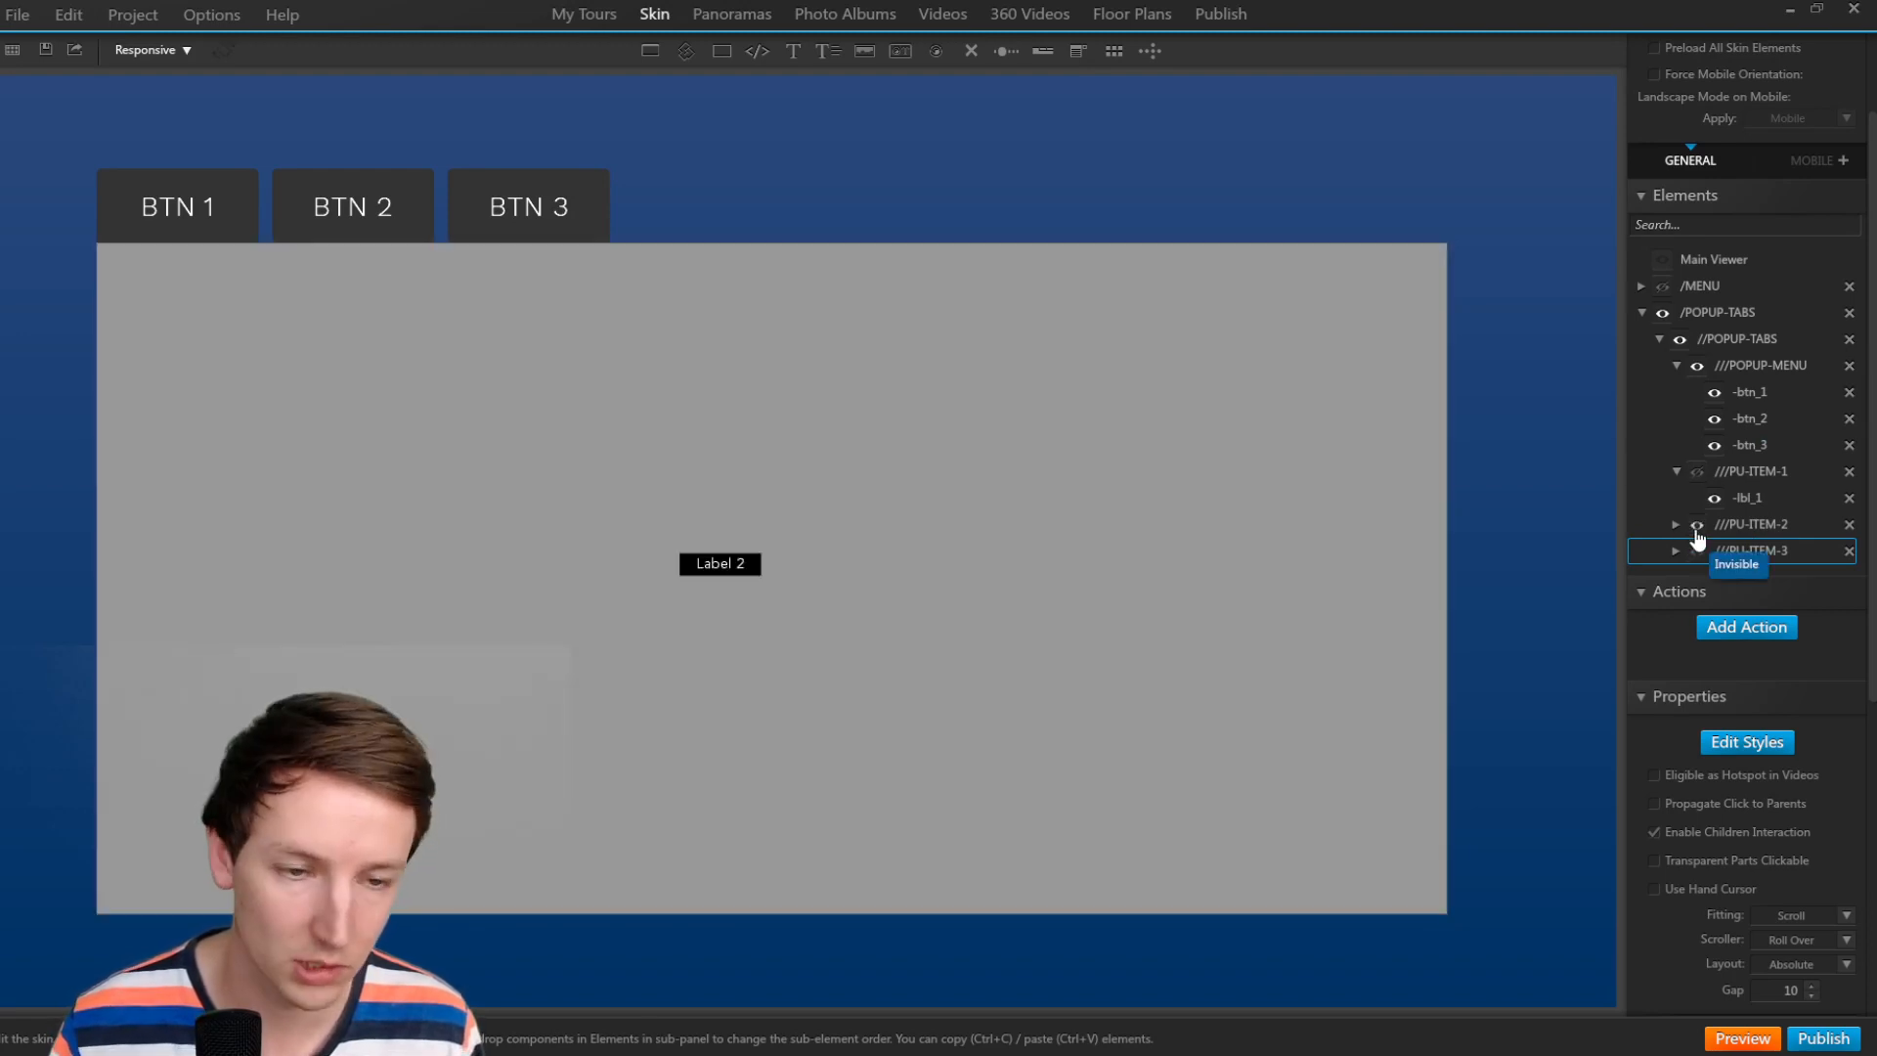
{"action": "left_click", "coordinate": [1697, 550]}
{"action": "left_click", "coordinate": [1698, 473]}
{"action": "left_click", "coordinate": [1697, 472]}
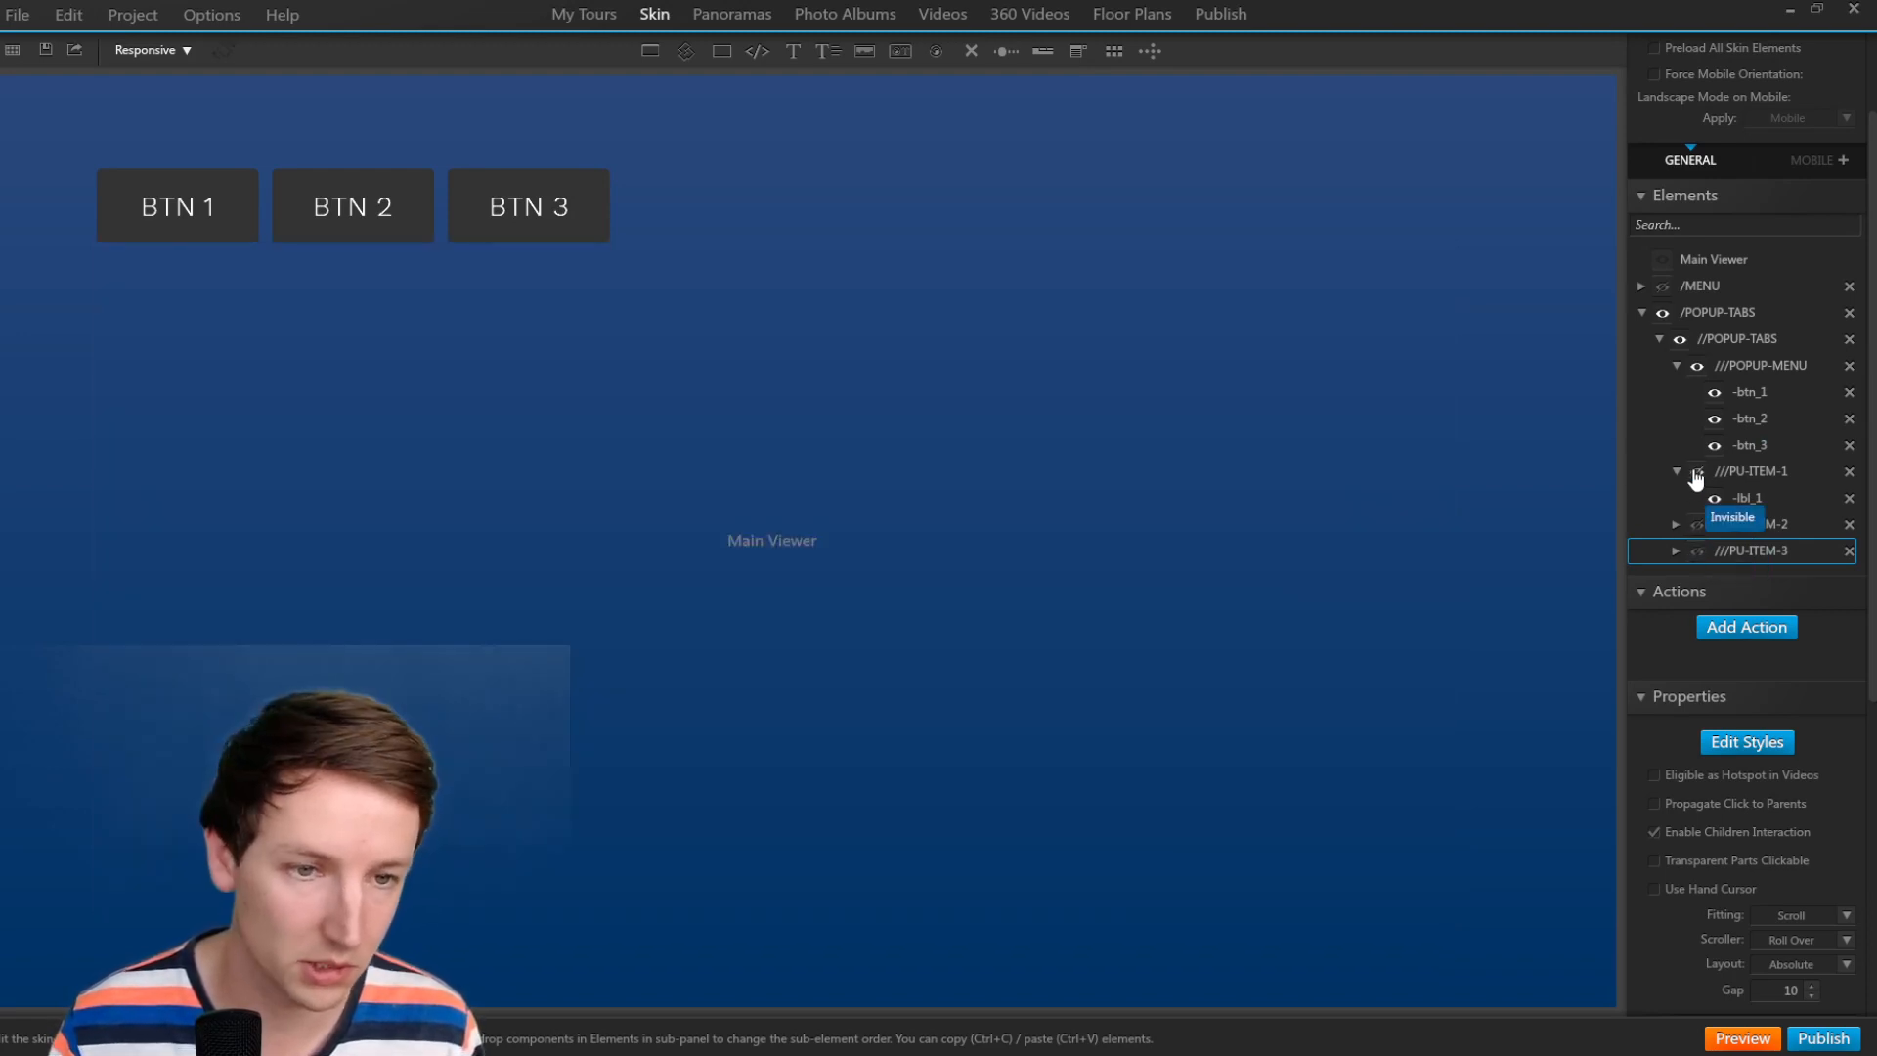
{"action": "left_click", "coordinate": [1677, 471]}
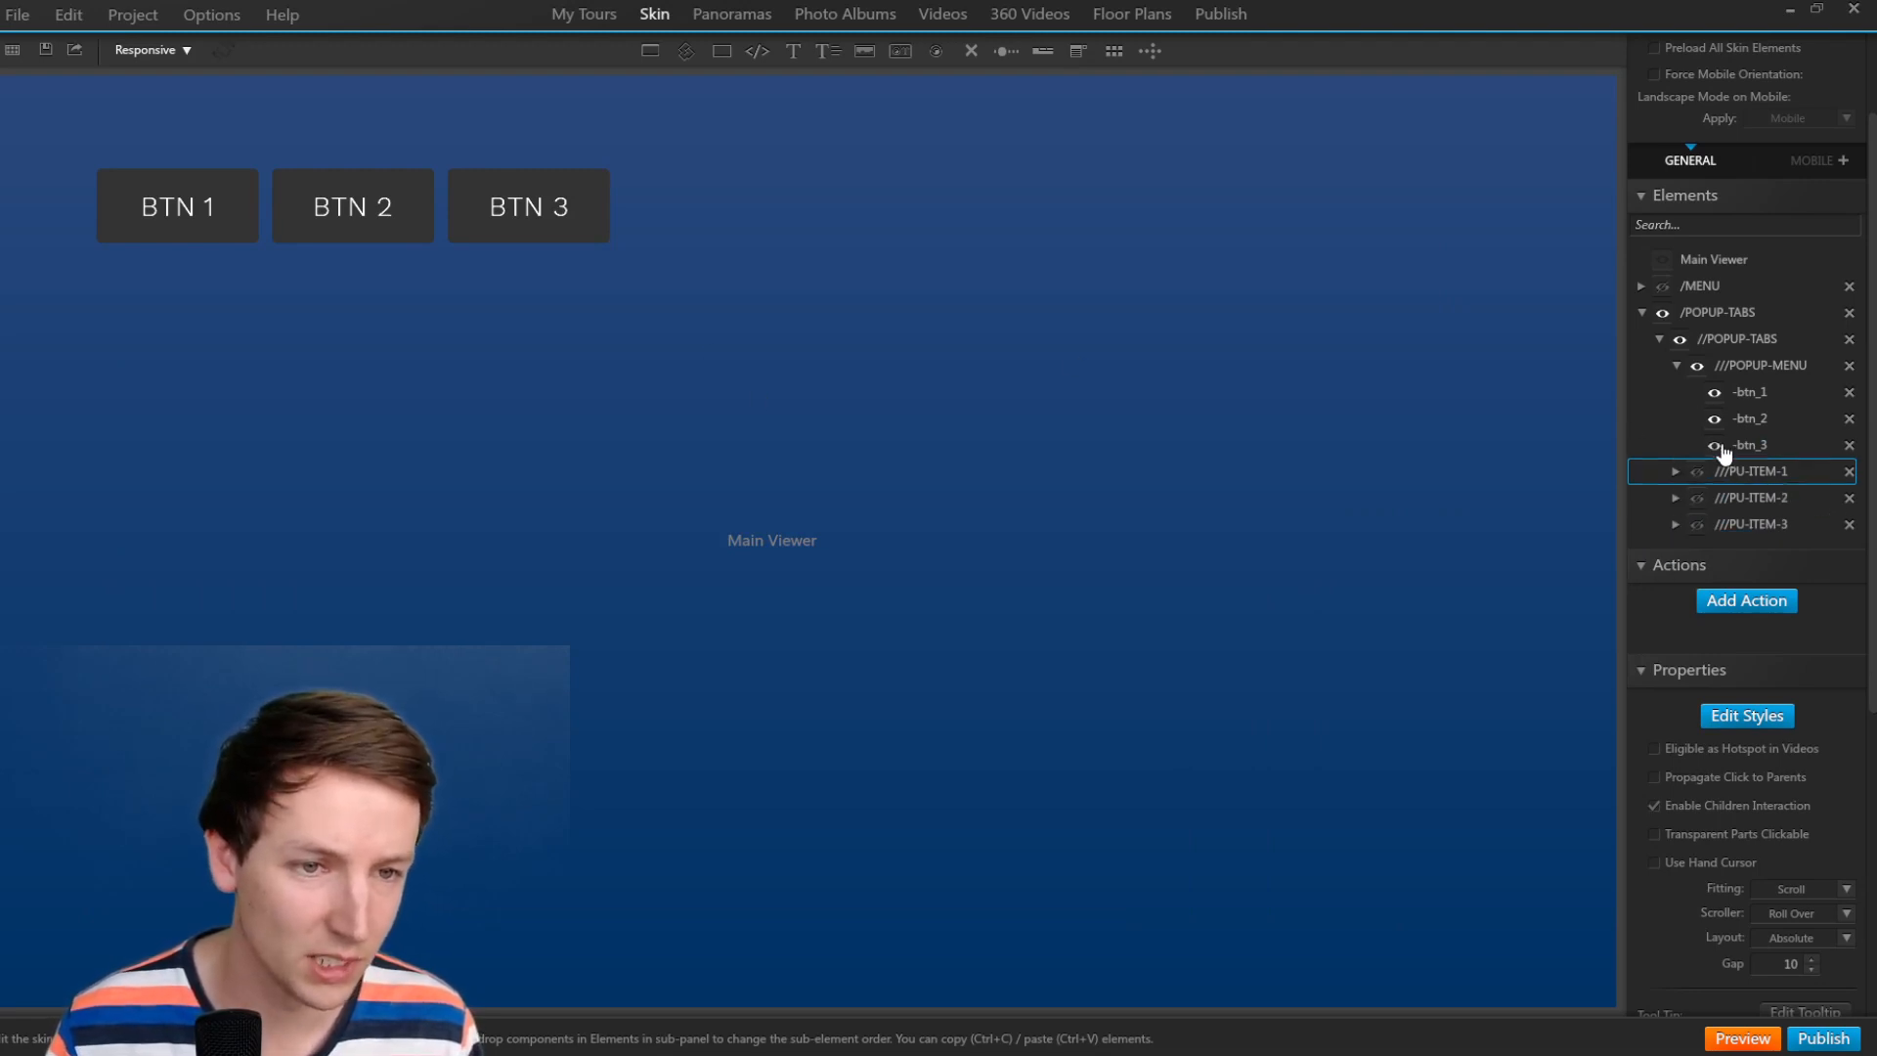
Add an On Click Show/Hide Components action to -btn_1 that shows ///PU-ITEM-1.
{"action": "left_click", "coordinate": [1662, 393]}
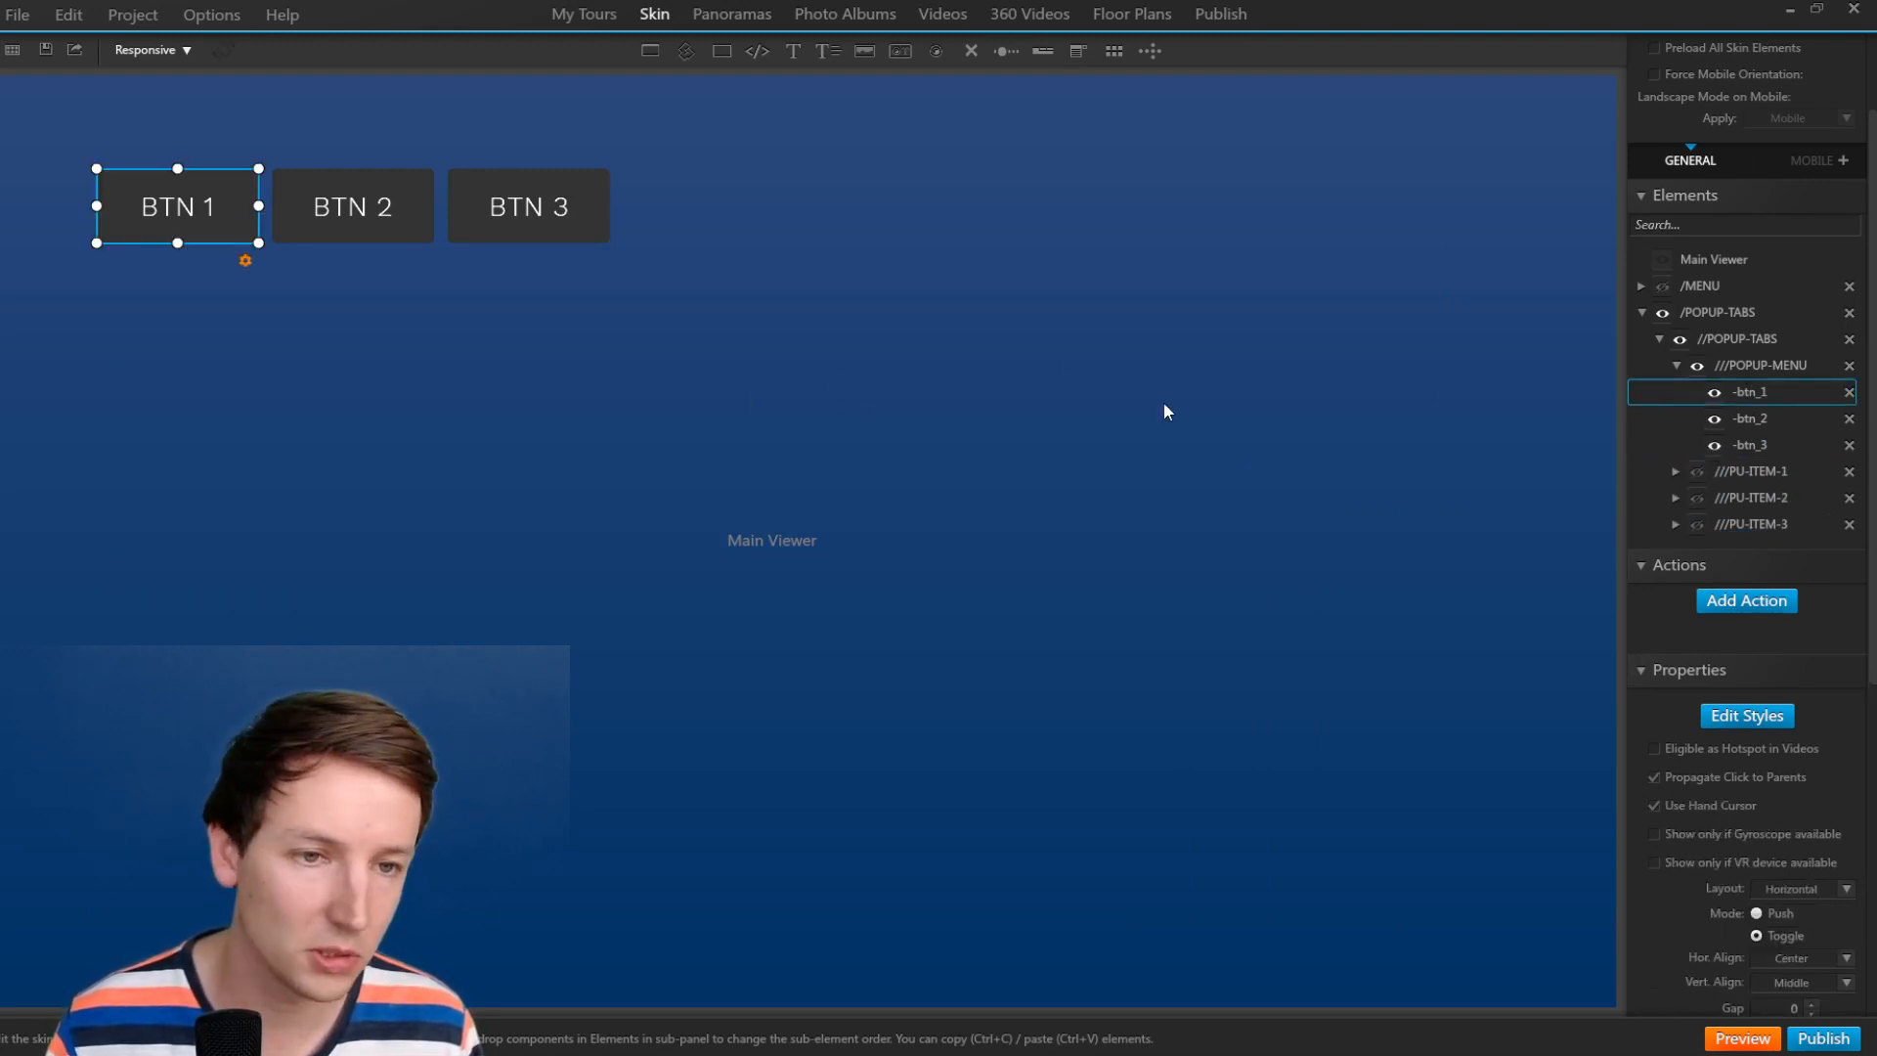
{"action": "left_click", "coordinate": [1747, 600]}
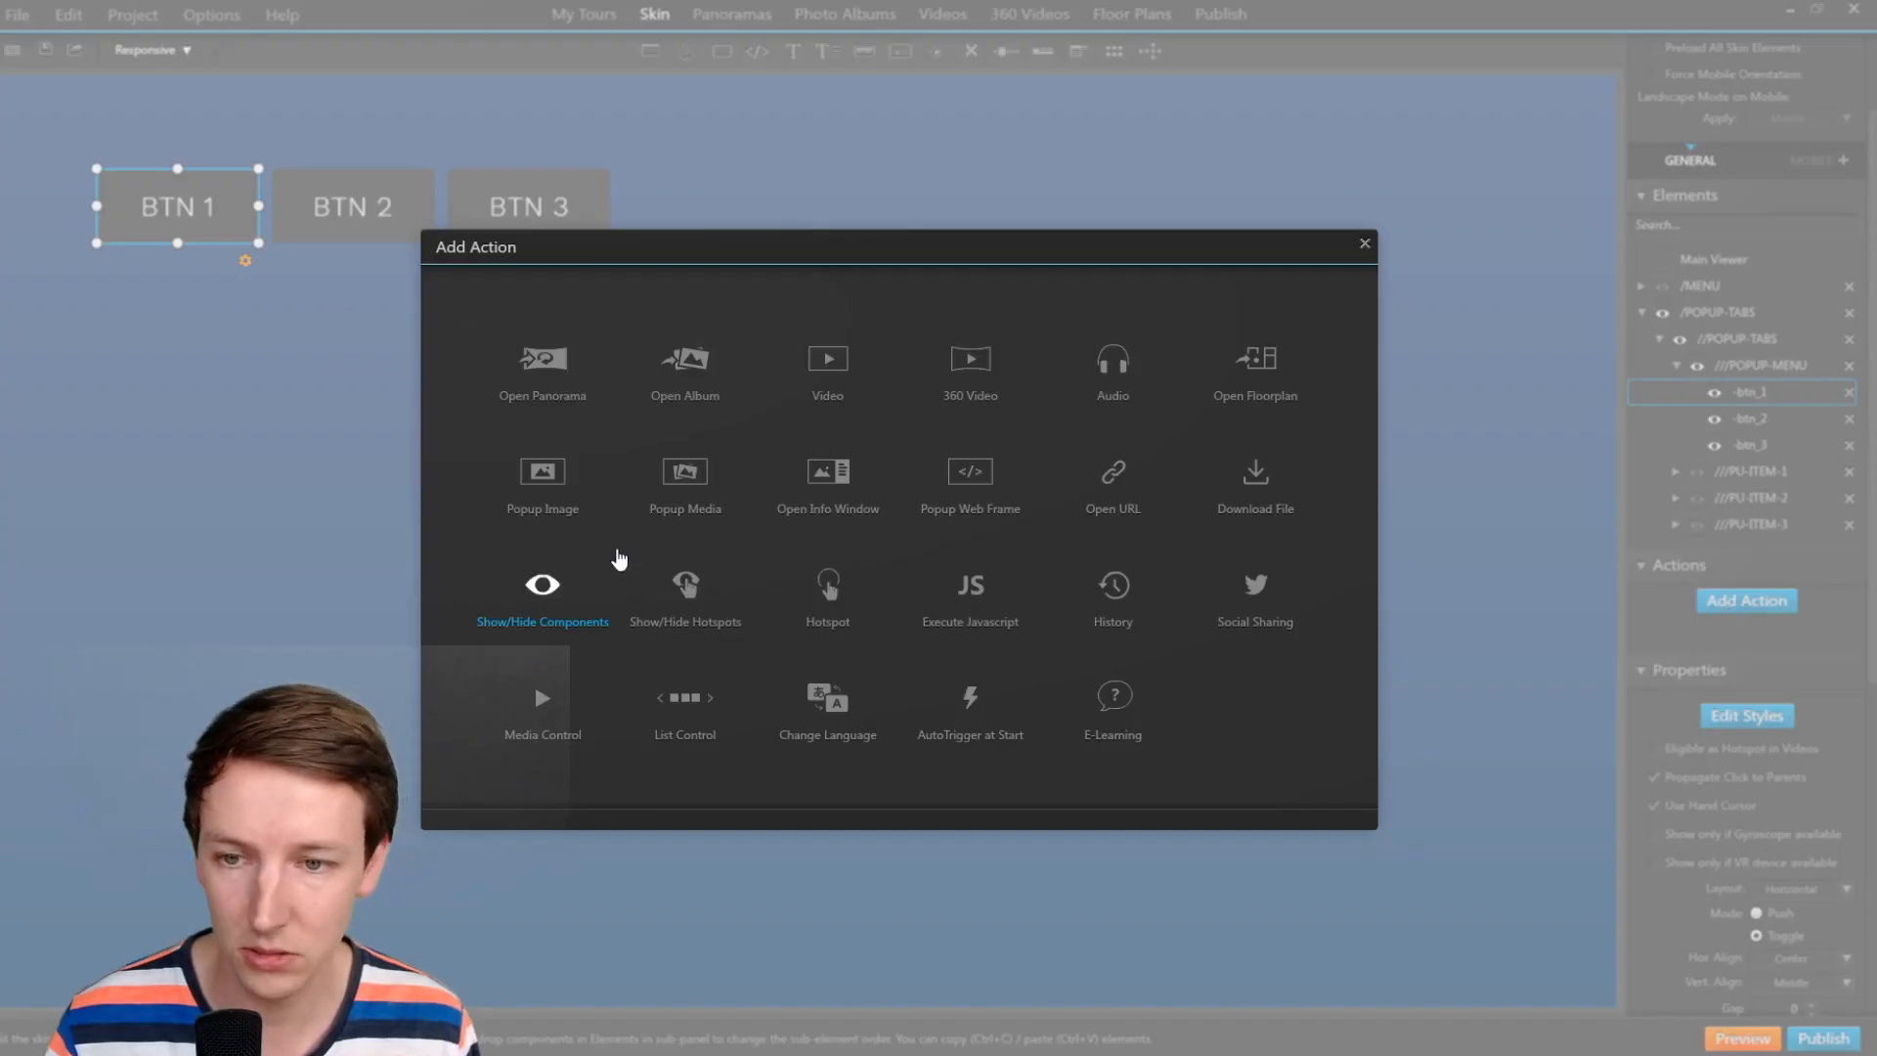
{"action": "left_click", "coordinate": [540, 587]}
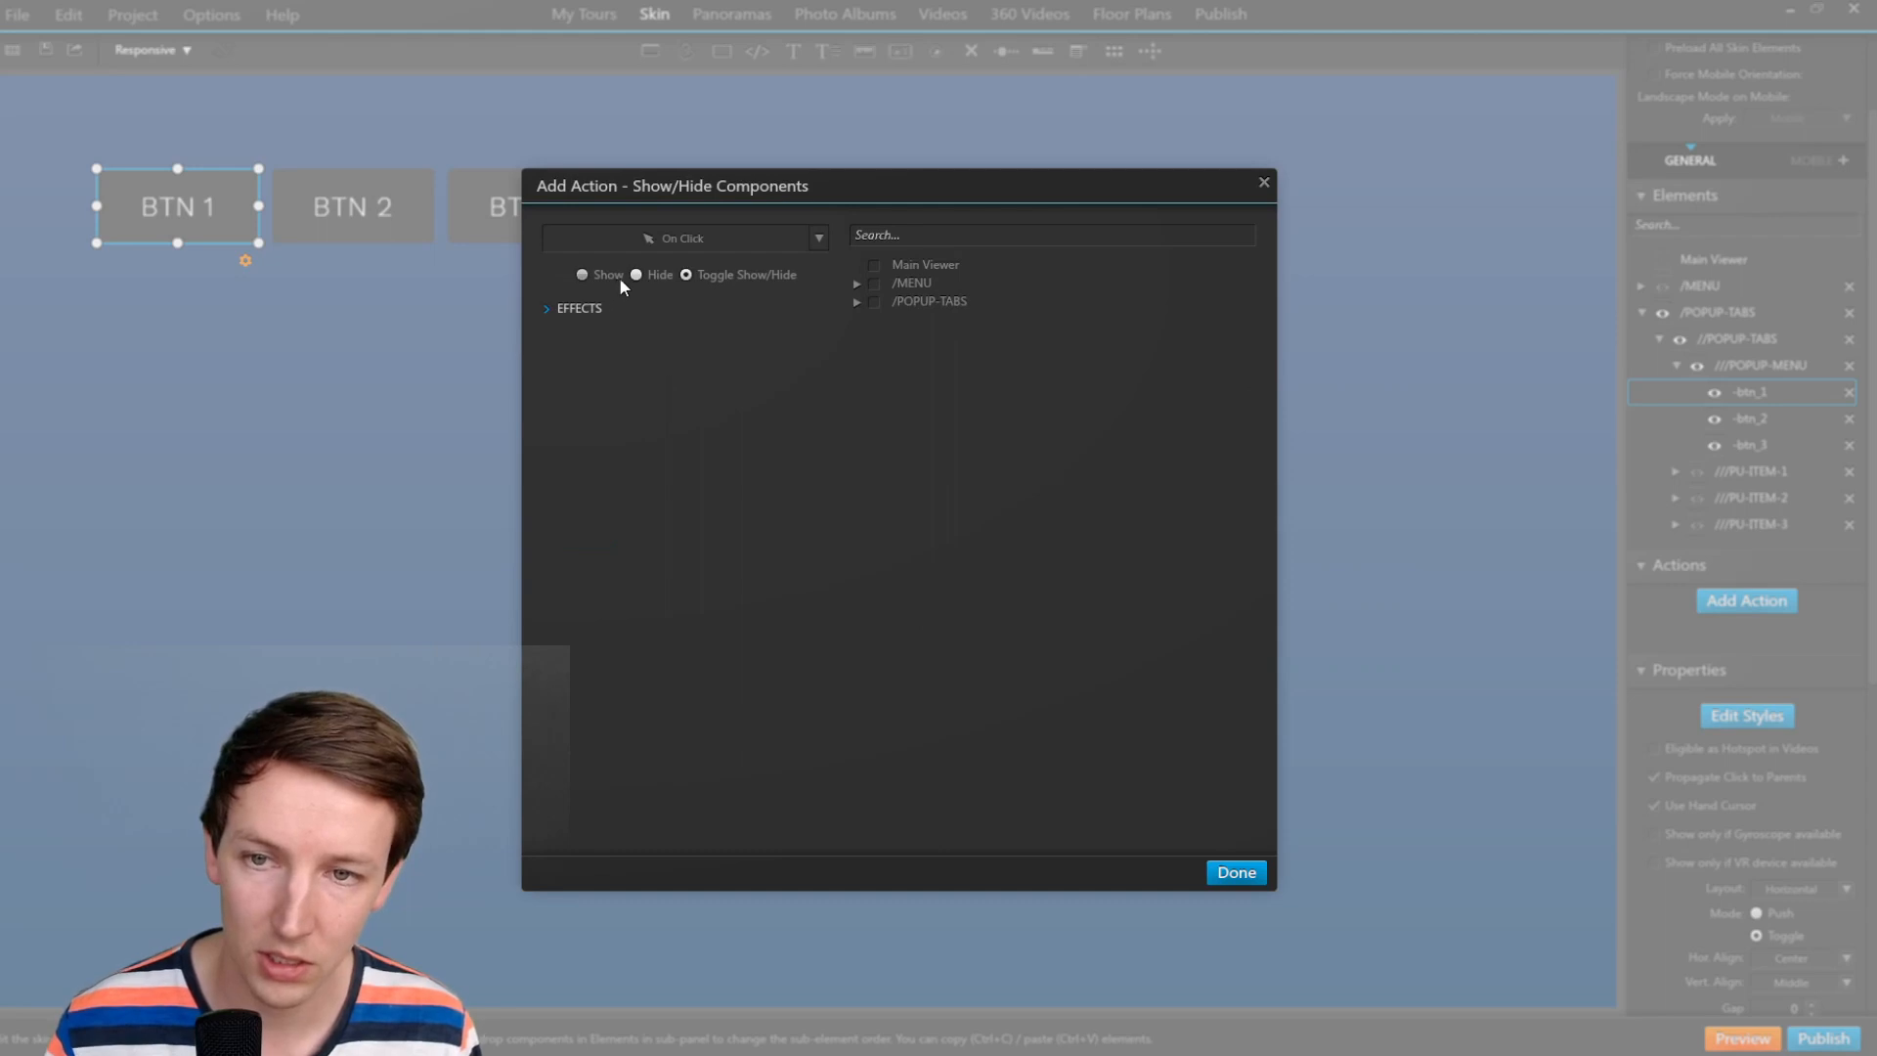
{"action": "left_click", "coordinate": [874, 321]}
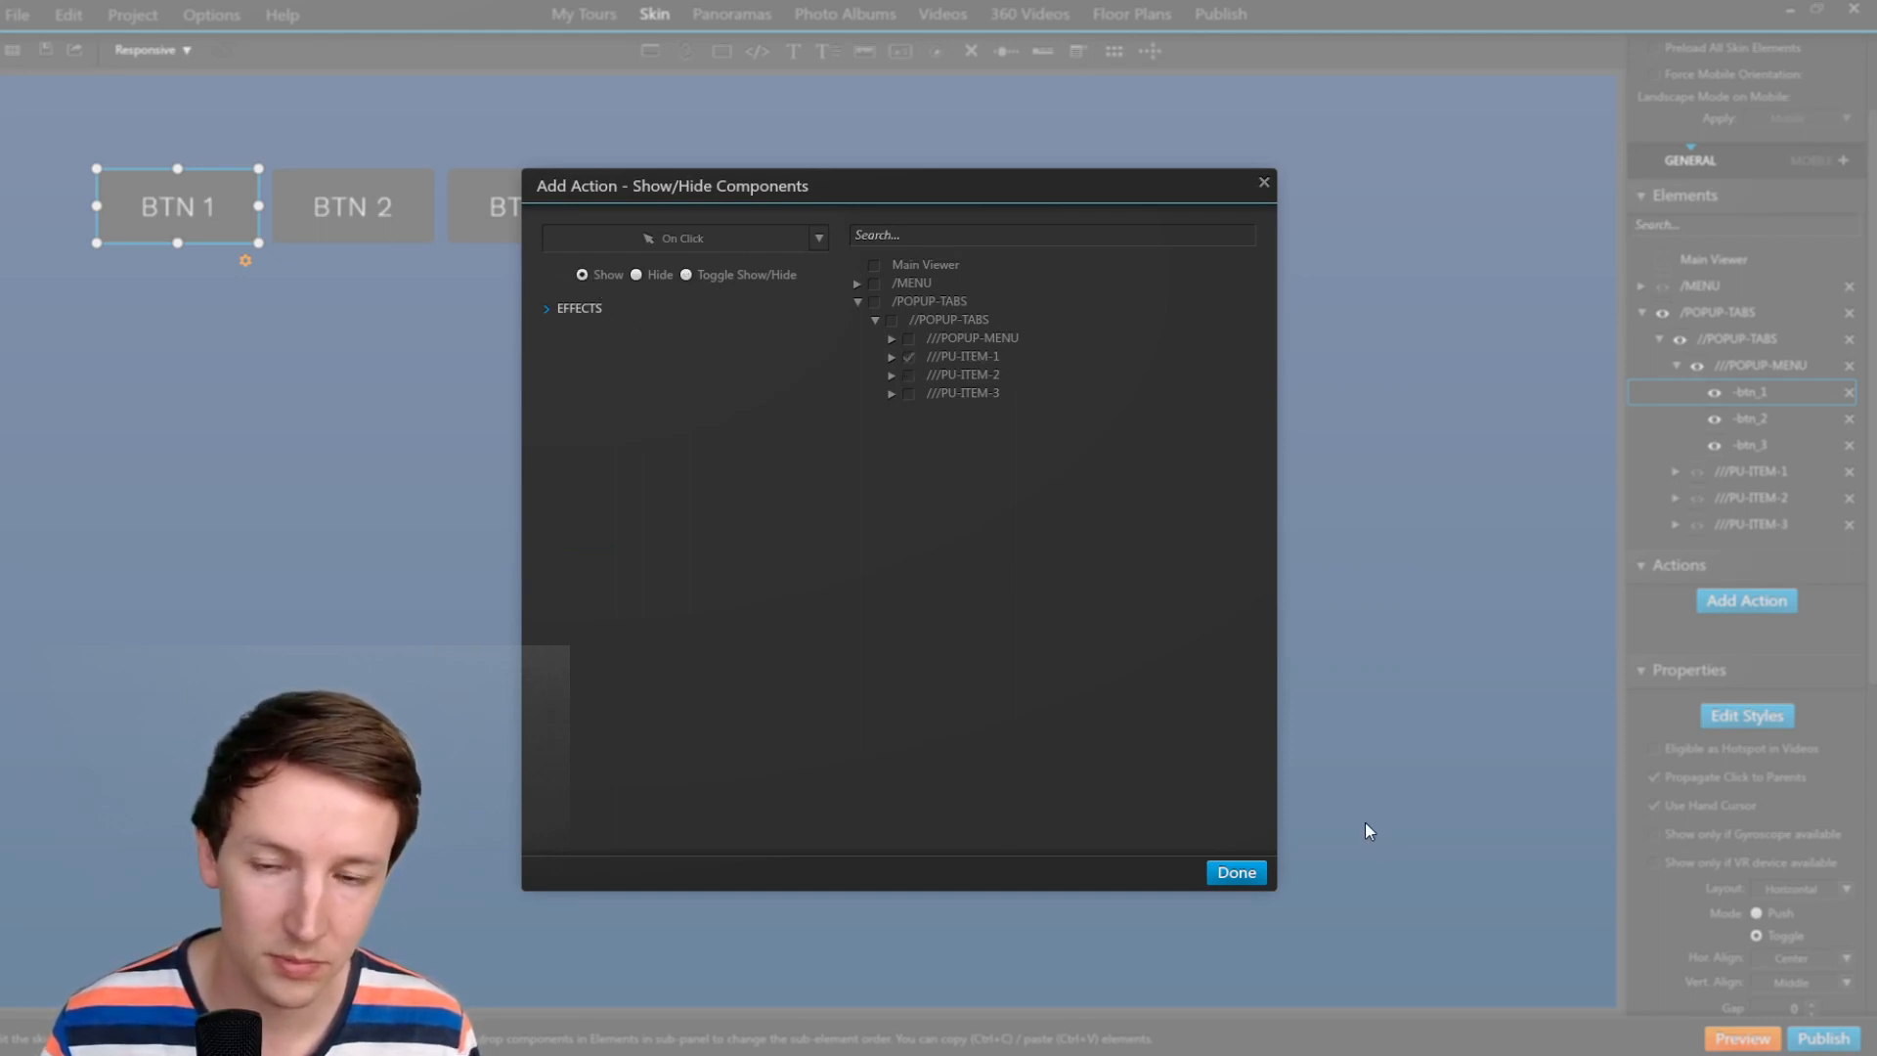
{"action": "left_click", "coordinate": [1237, 872]}
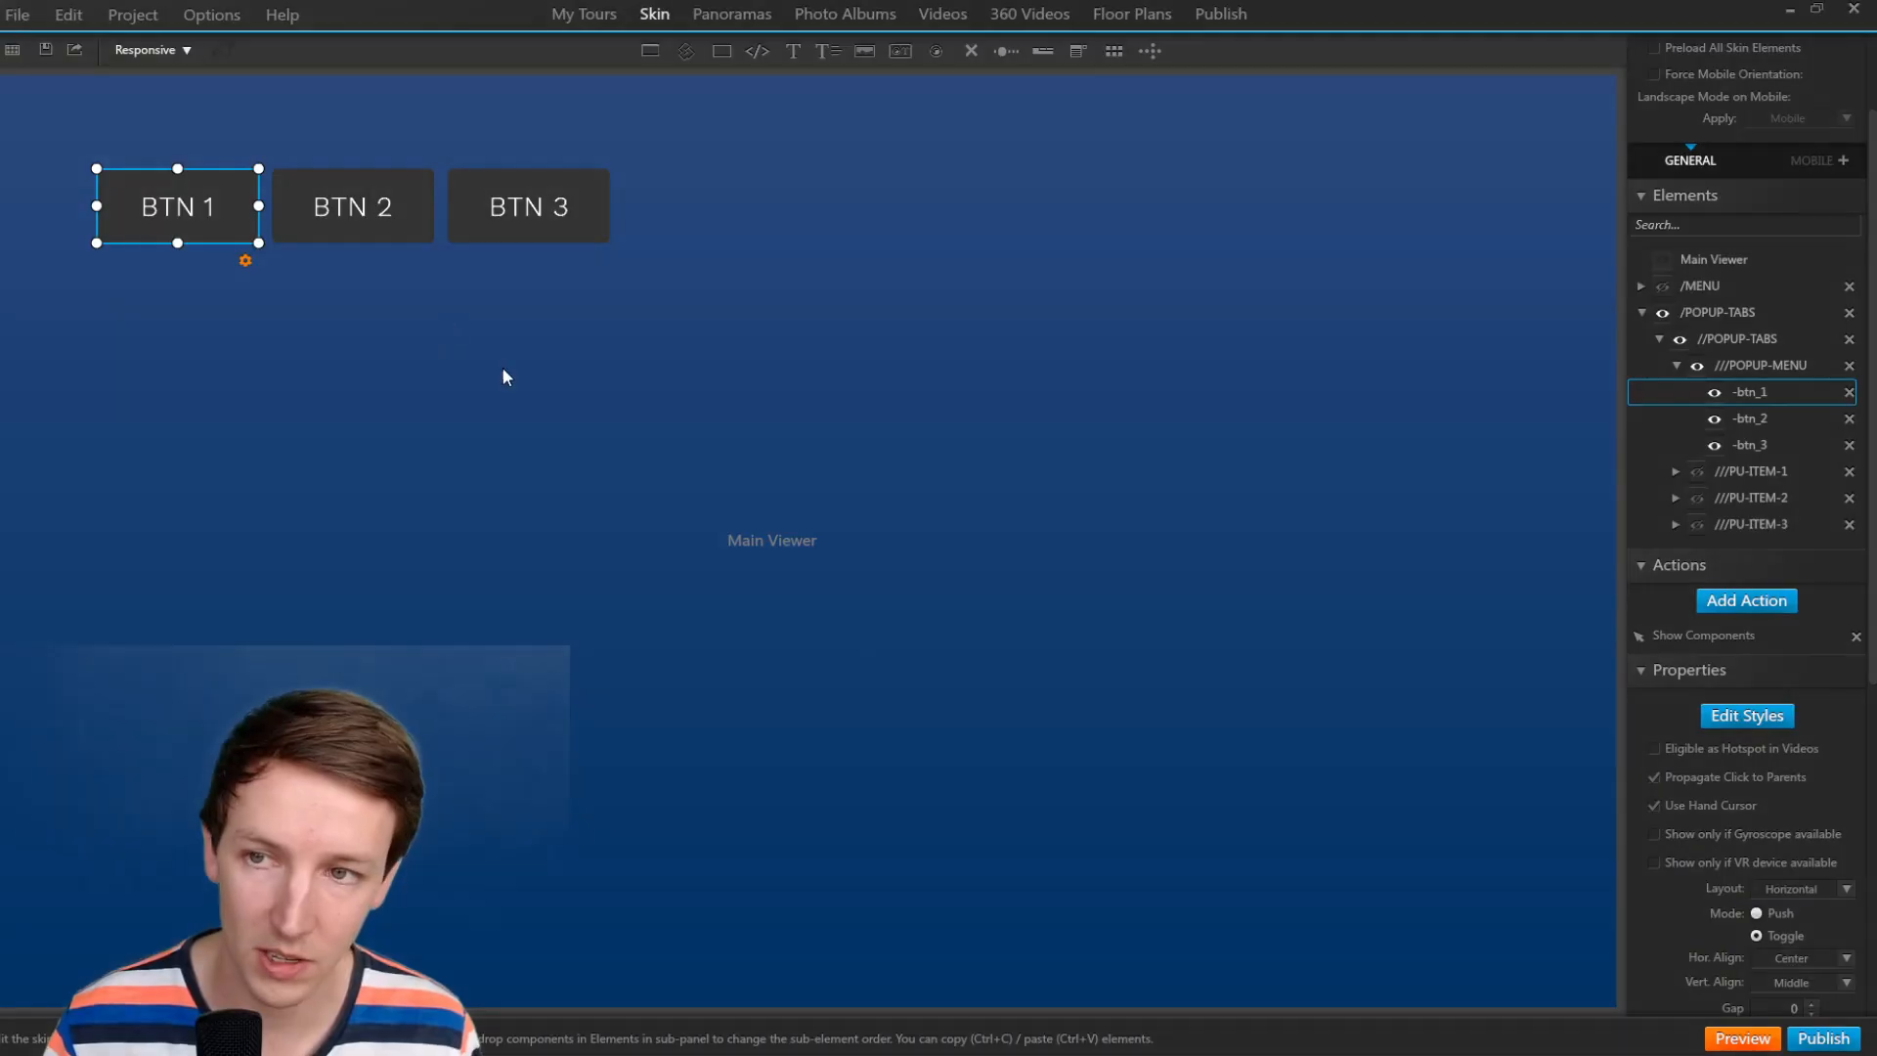
Add an On Click Show/Hide Components action to -btn_2 that toggles ///PU-ITEM-2, filtering the components by "pu".
{"action": "left_click", "coordinate": [376, 219]}
{"action": "left_click", "coordinate": [1746, 600]}
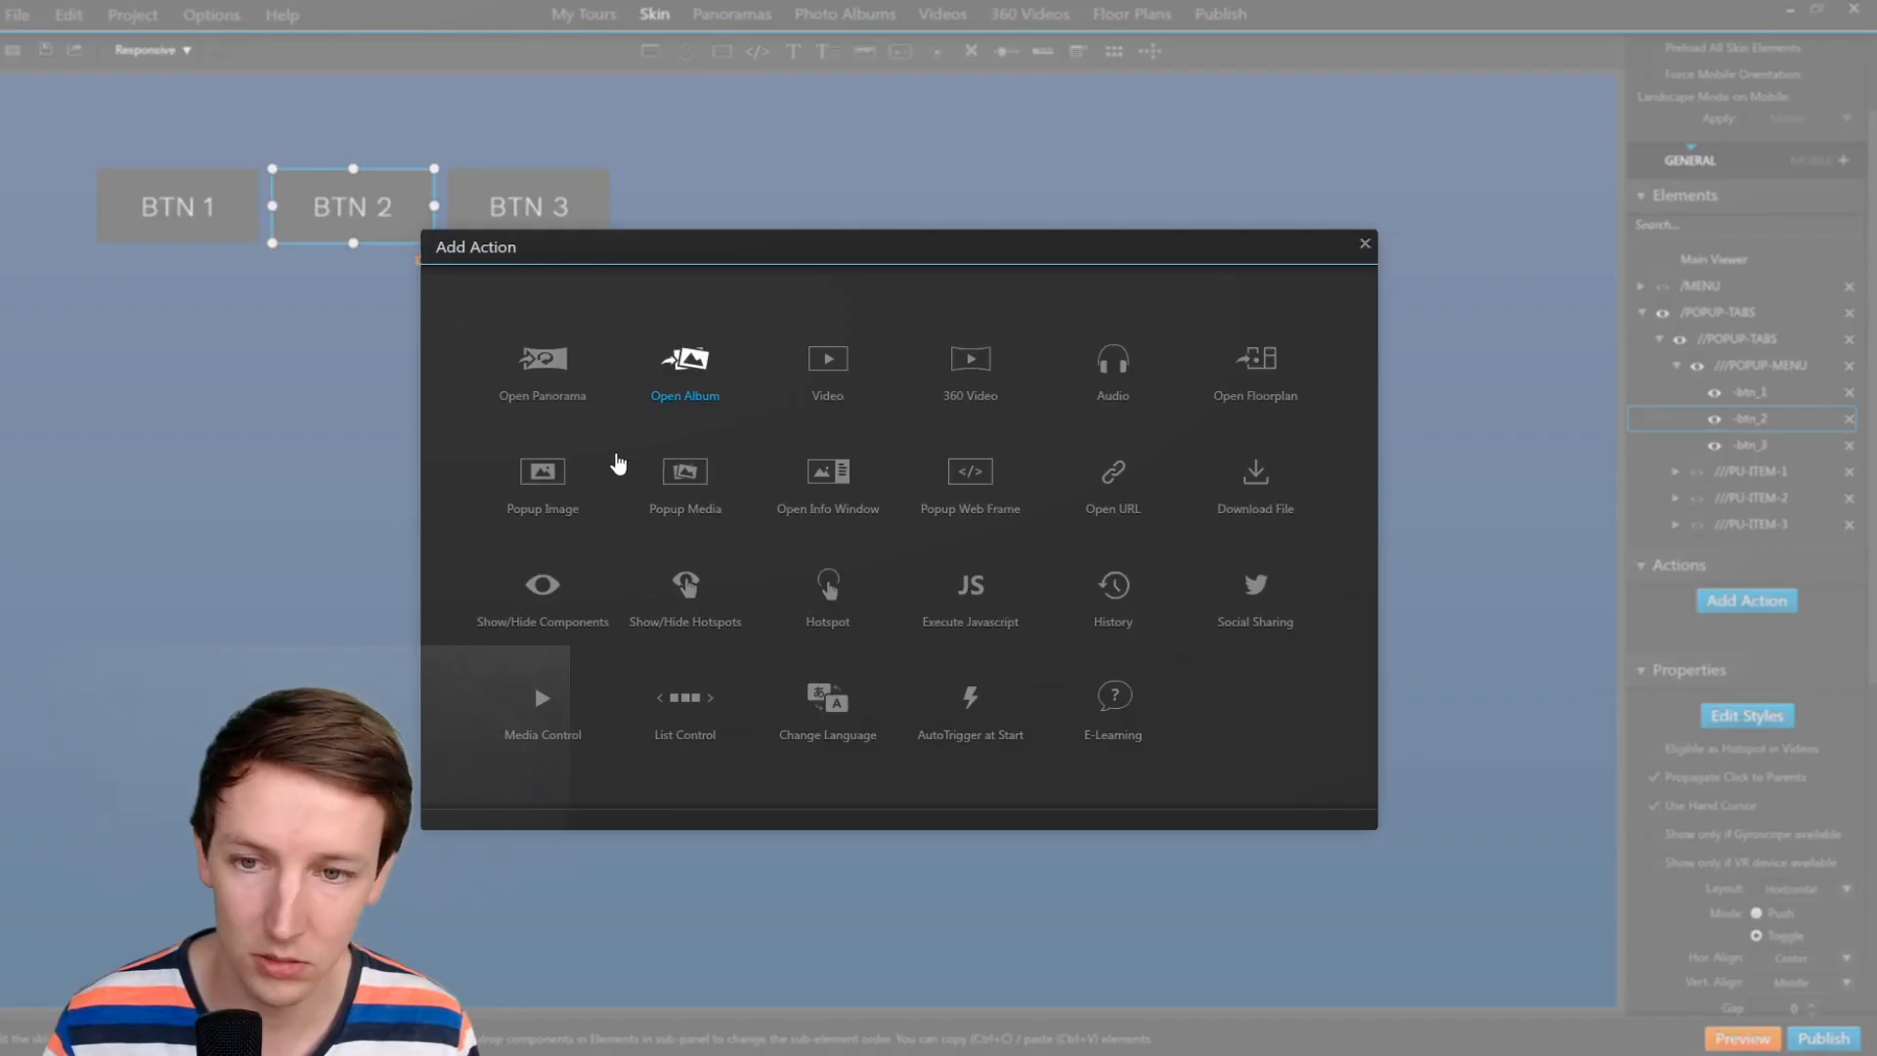
{"action": "left_click", "coordinate": [542, 586]}
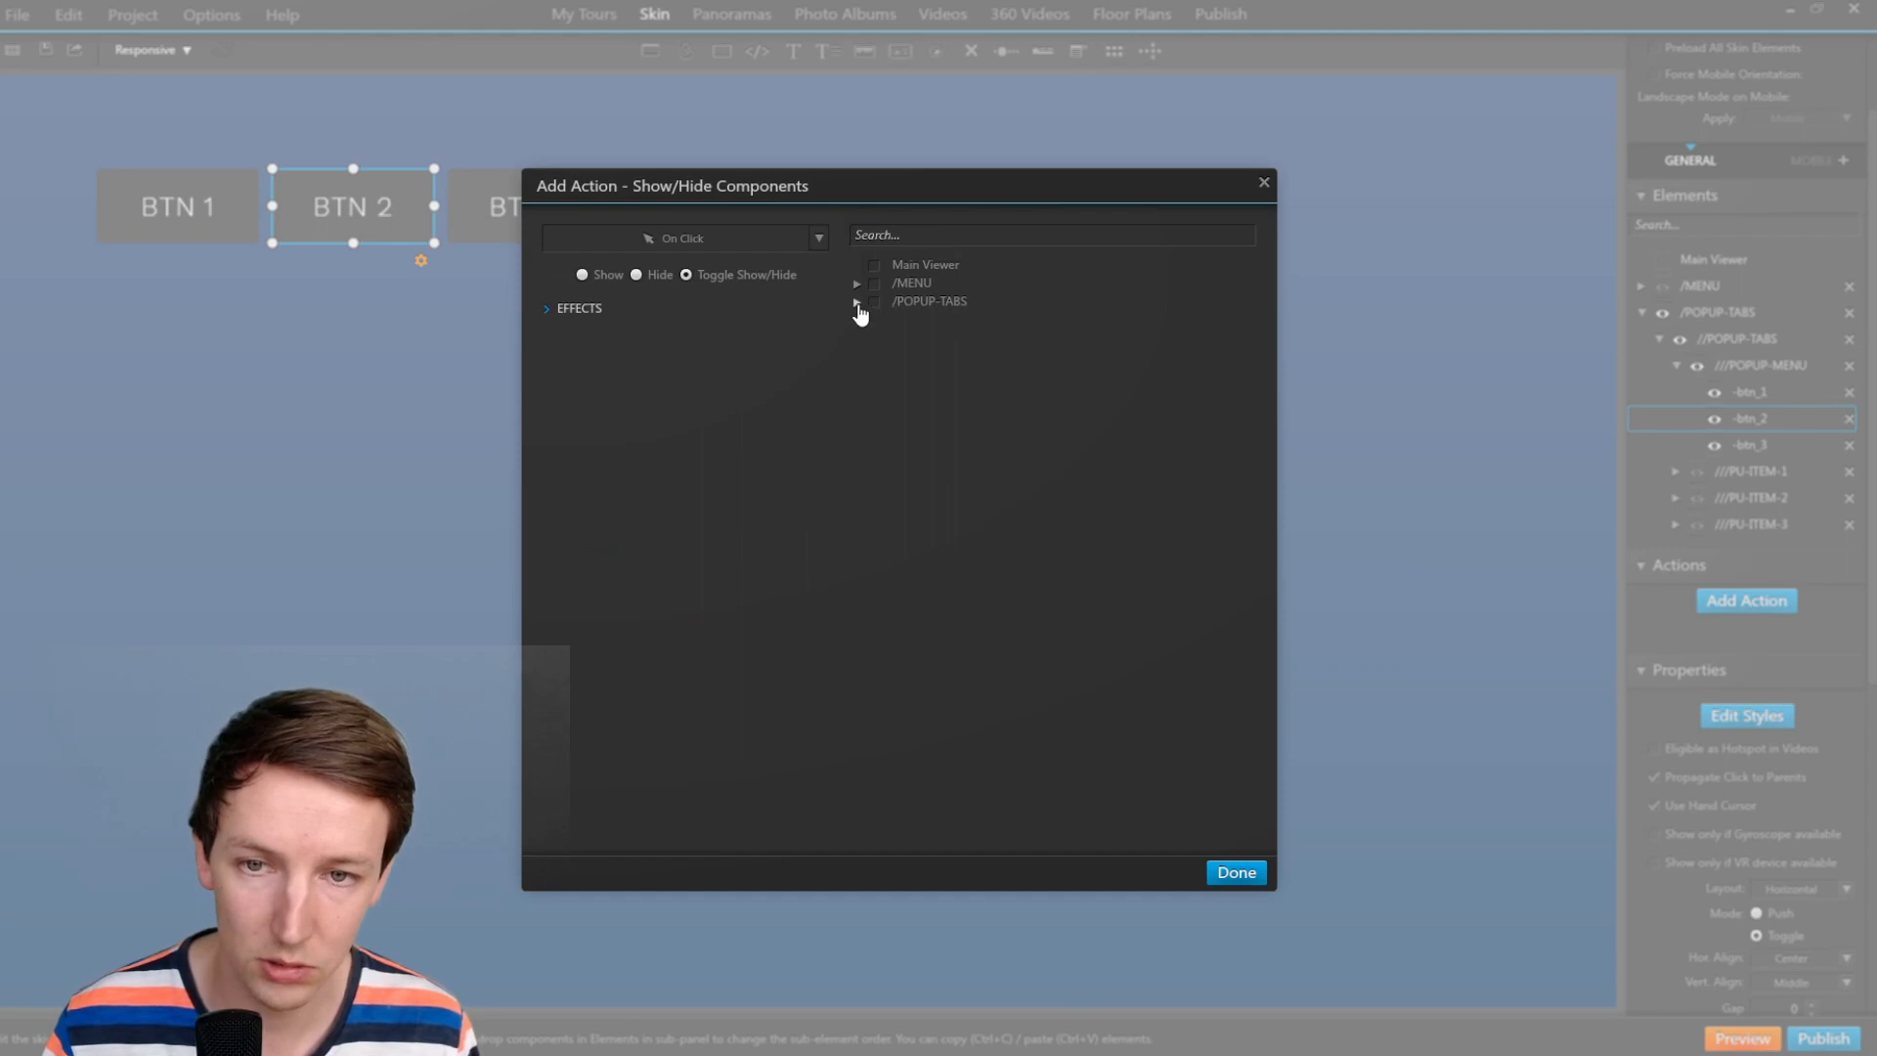
{"action": "left_click", "coordinate": [889, 239]}
{"action": "type", "text": "pu"}
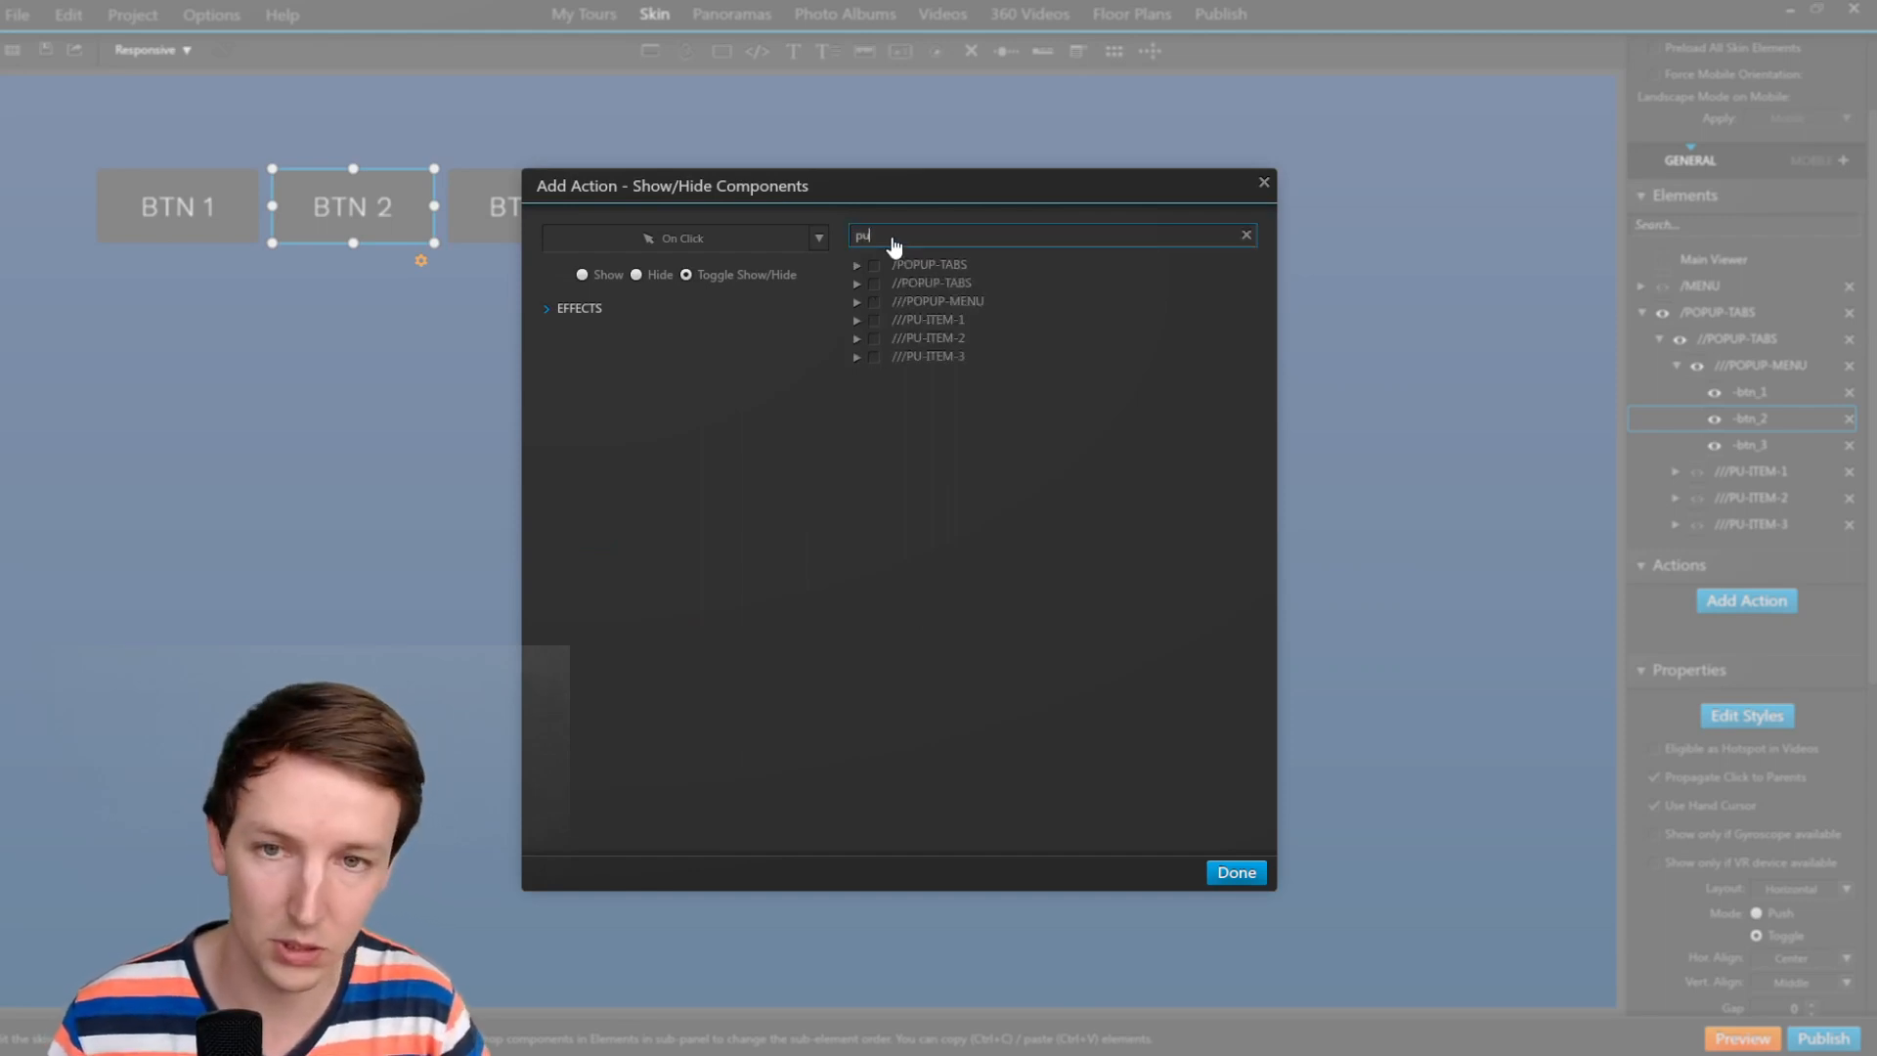
{"action": "left_click", "coordinate": [973, 338]}
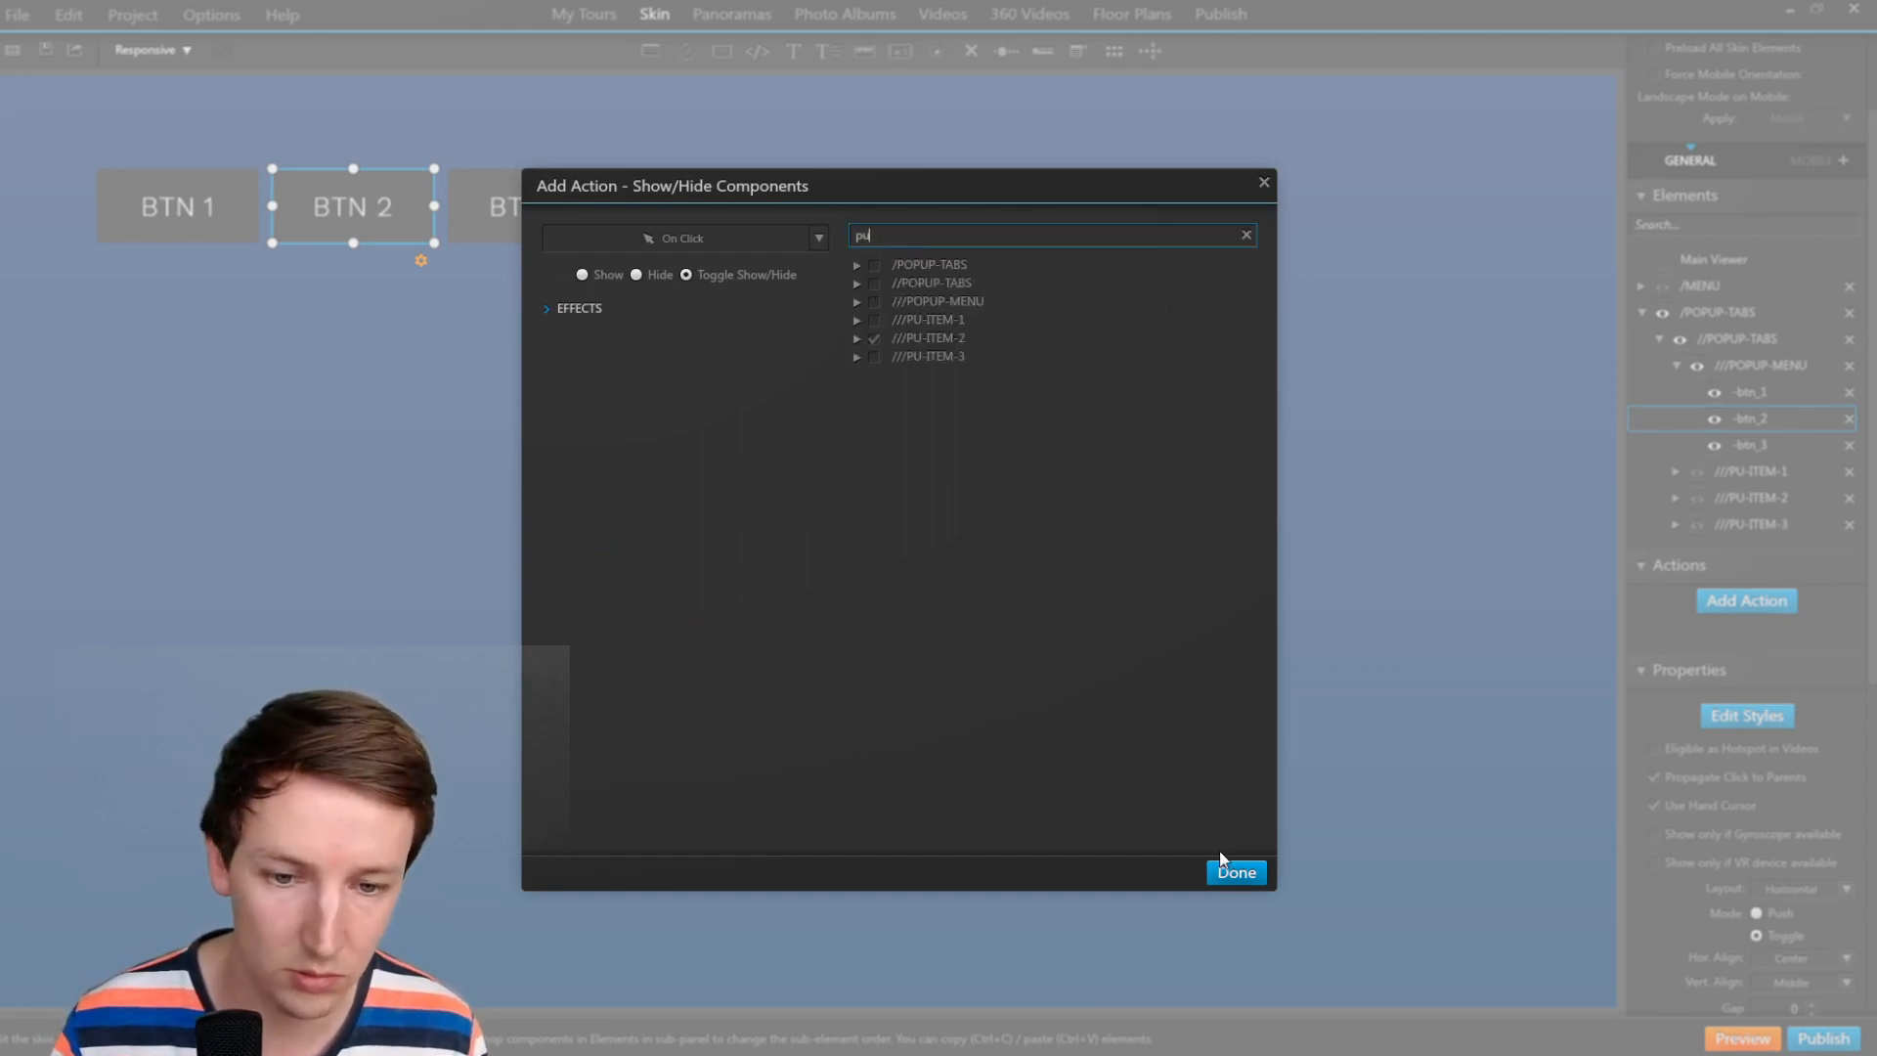
{"action": "left_click", "coordinate": [1238, 873]}
Add an On Click Show/Hide Components action to -btn_3 that shows ///PU-ITEM-3, filtering the components by "pu".
{"action": "left_click", "coordinate": [1755, 443]}
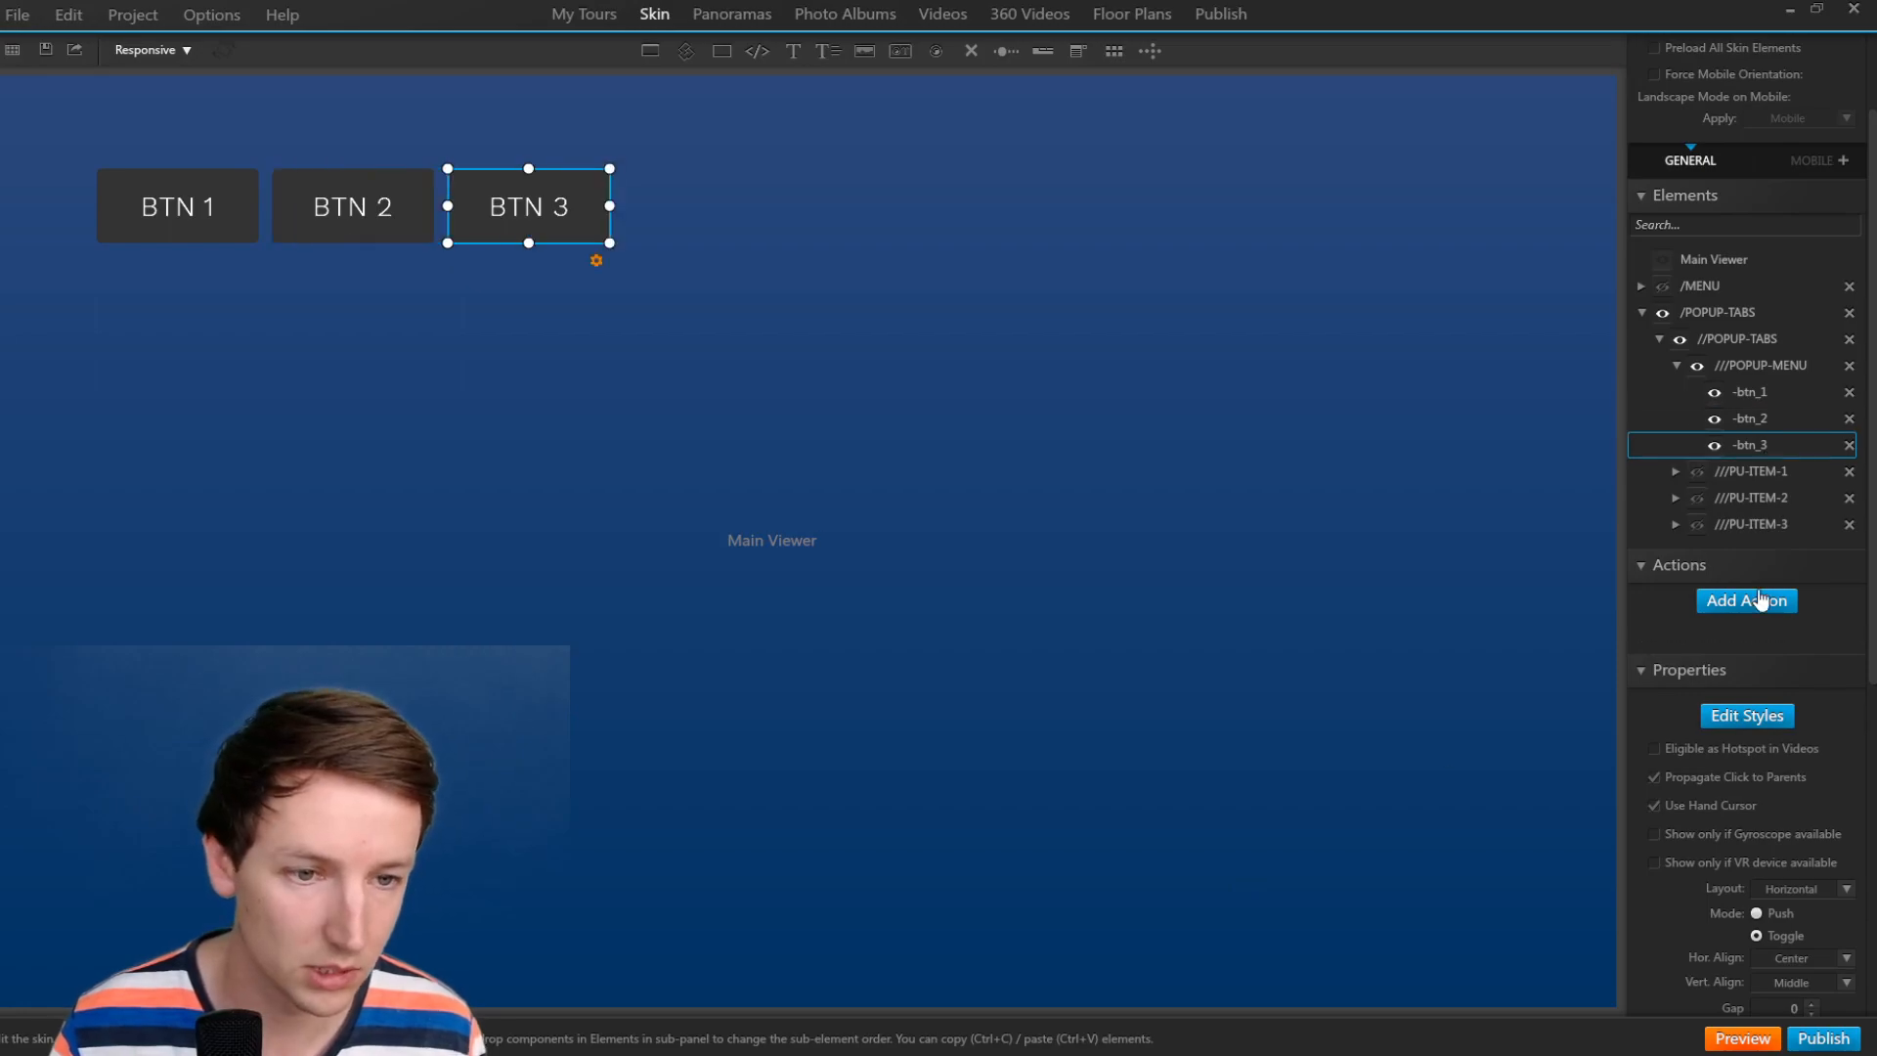
{"action": "left_click", "coordinate": [1747, 600]}
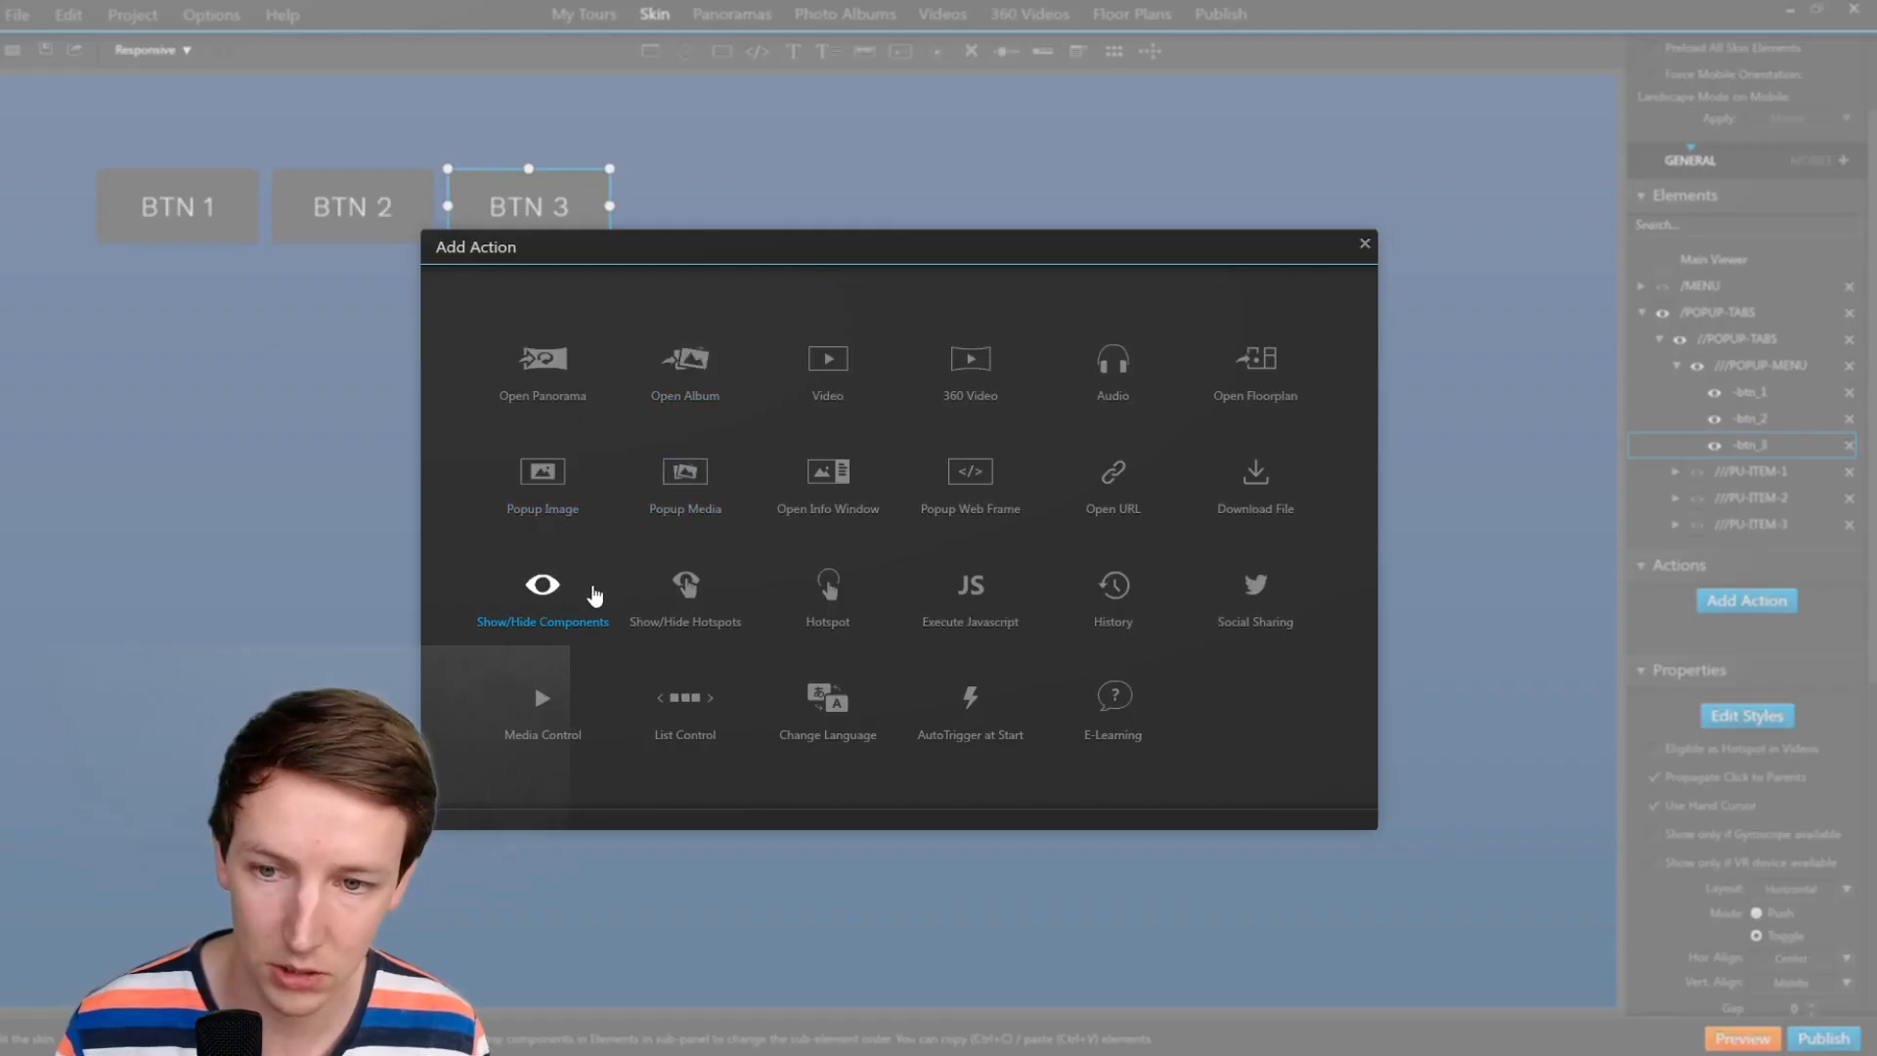
{"action": "left_click", "coordinate": [578, 580]}
{"action": "left_click", "coordinate": [912, 244]}
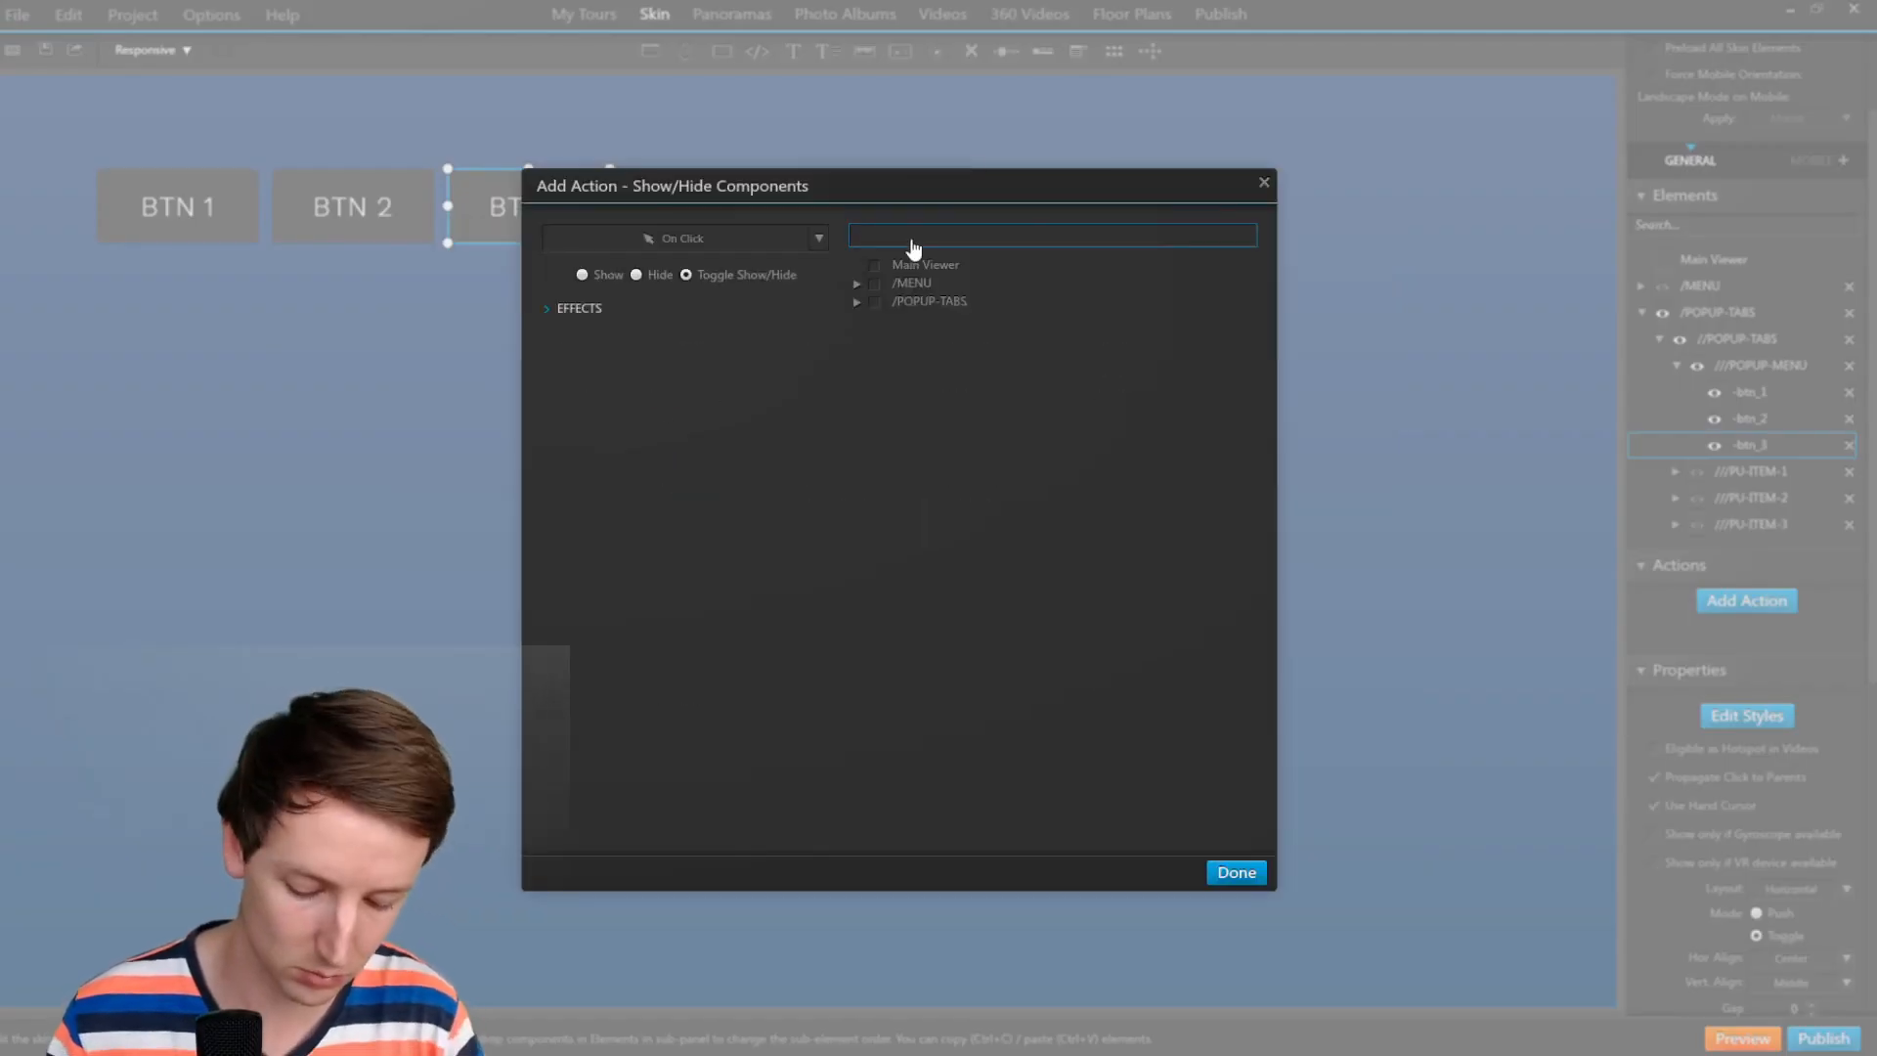
{"action": "type", "text": "pu"}
{"action": "left_click", "coordinate": [948, 358]}
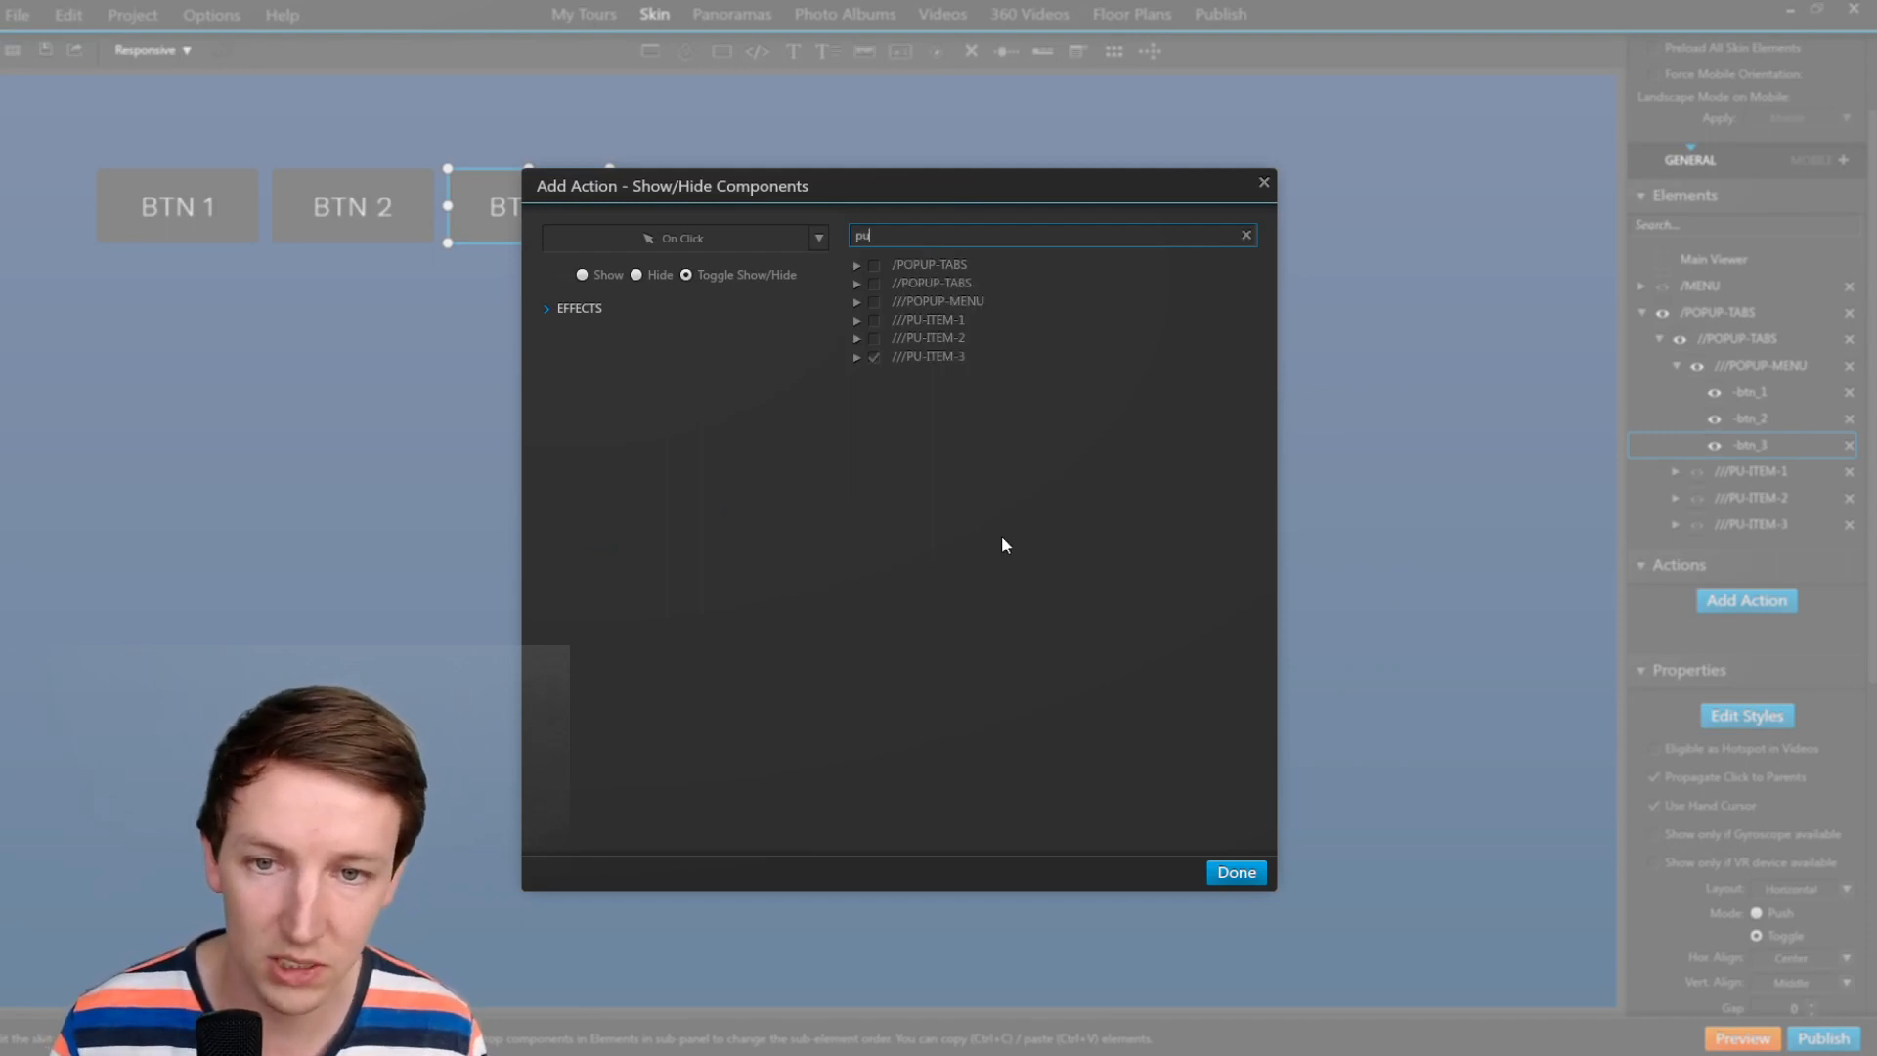
{"action": "left_click", "coordinate": [604, 276]}
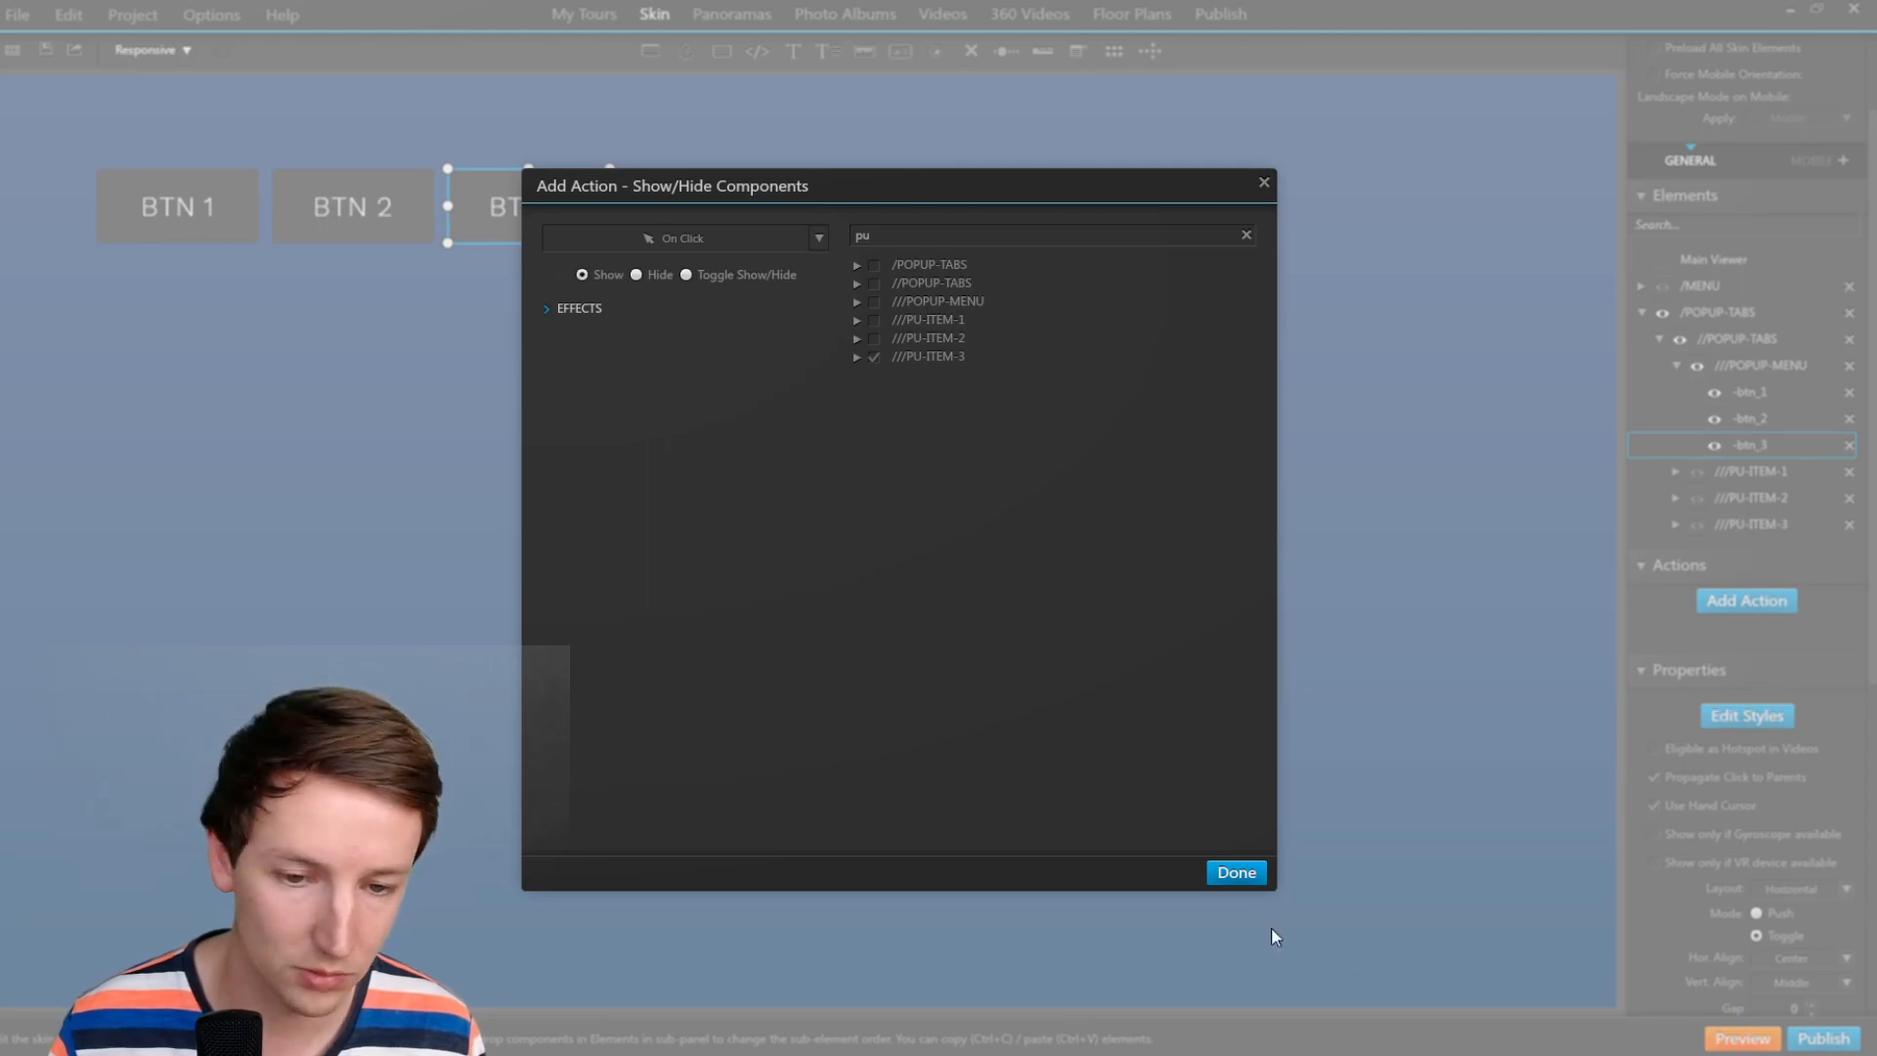
{"action": "left_click", "coordinate": [1237, 872]}
Set -btn_2's Show/Hide Components action for ///PU-ITEM-2 to Show and check the actions listed for -btn_1 and -btn_2.
{"action": "left_click", "coordinate": [1760, 419]}
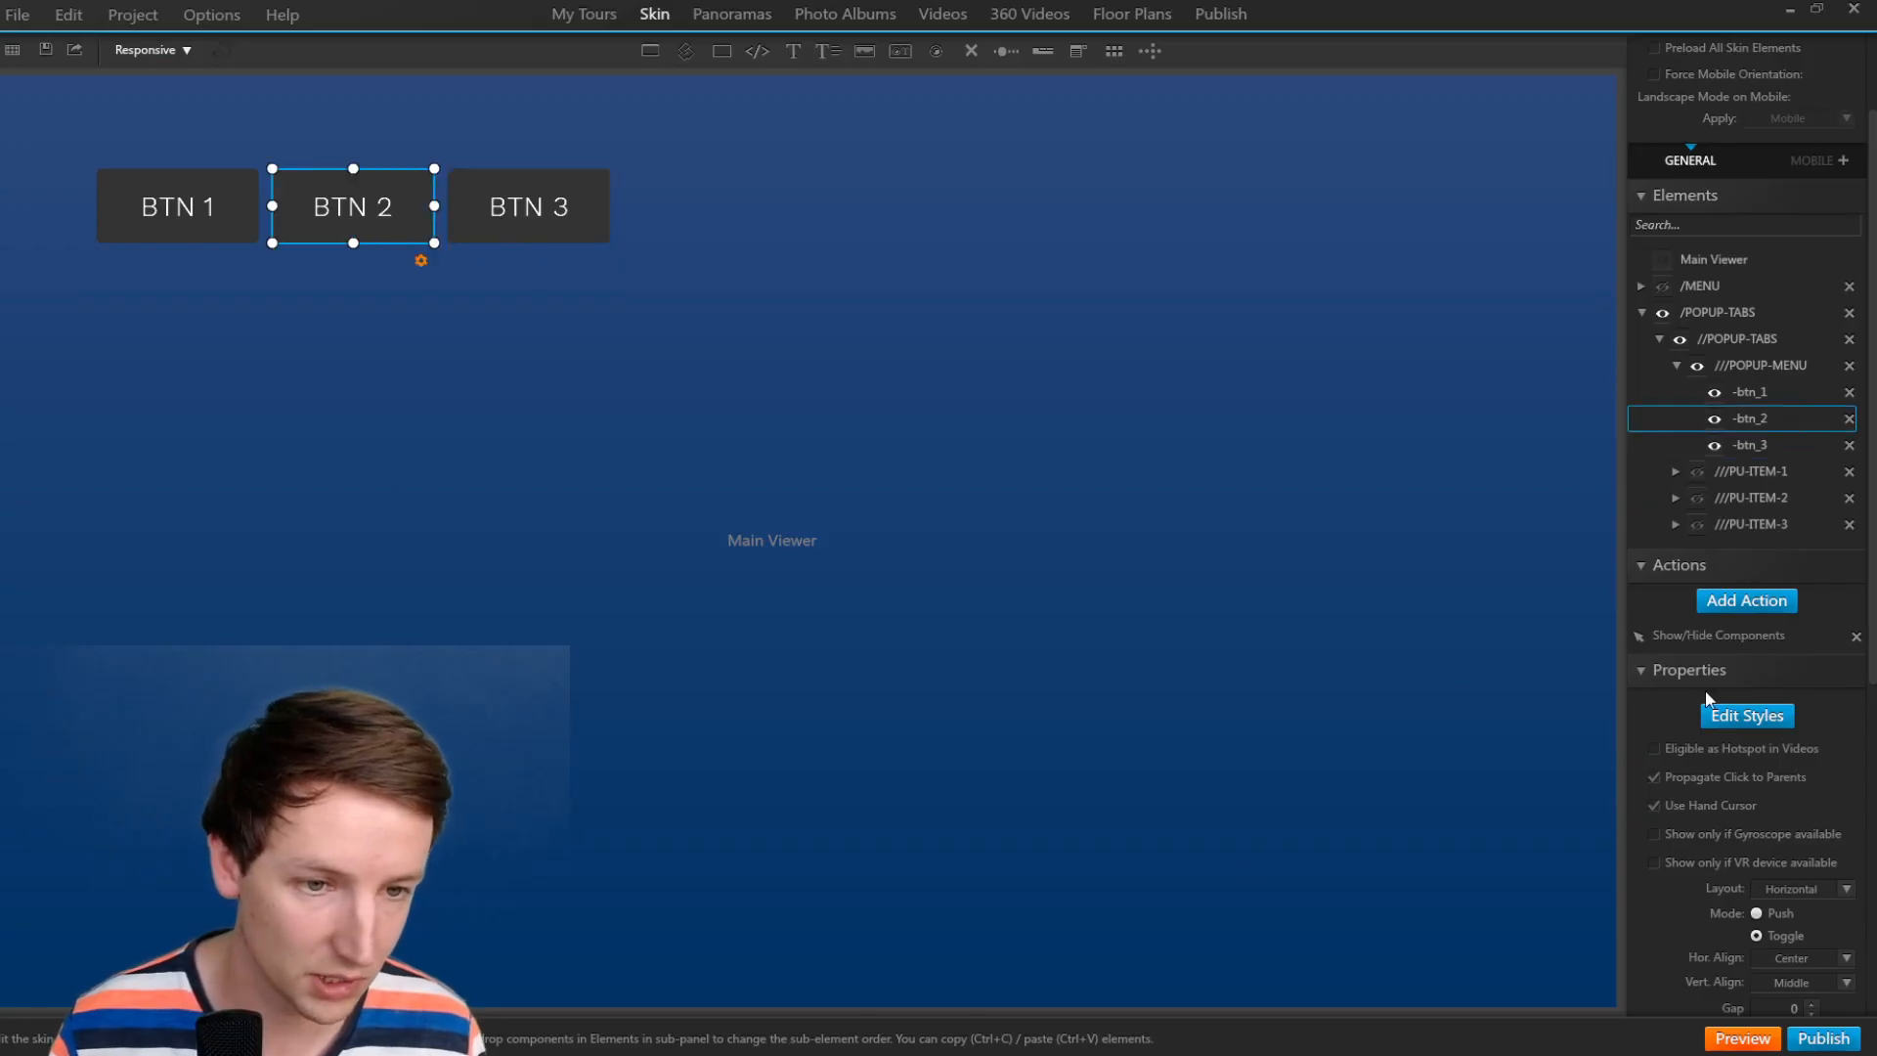
{"action": "double_click", "coordinate": [1721, 635]}
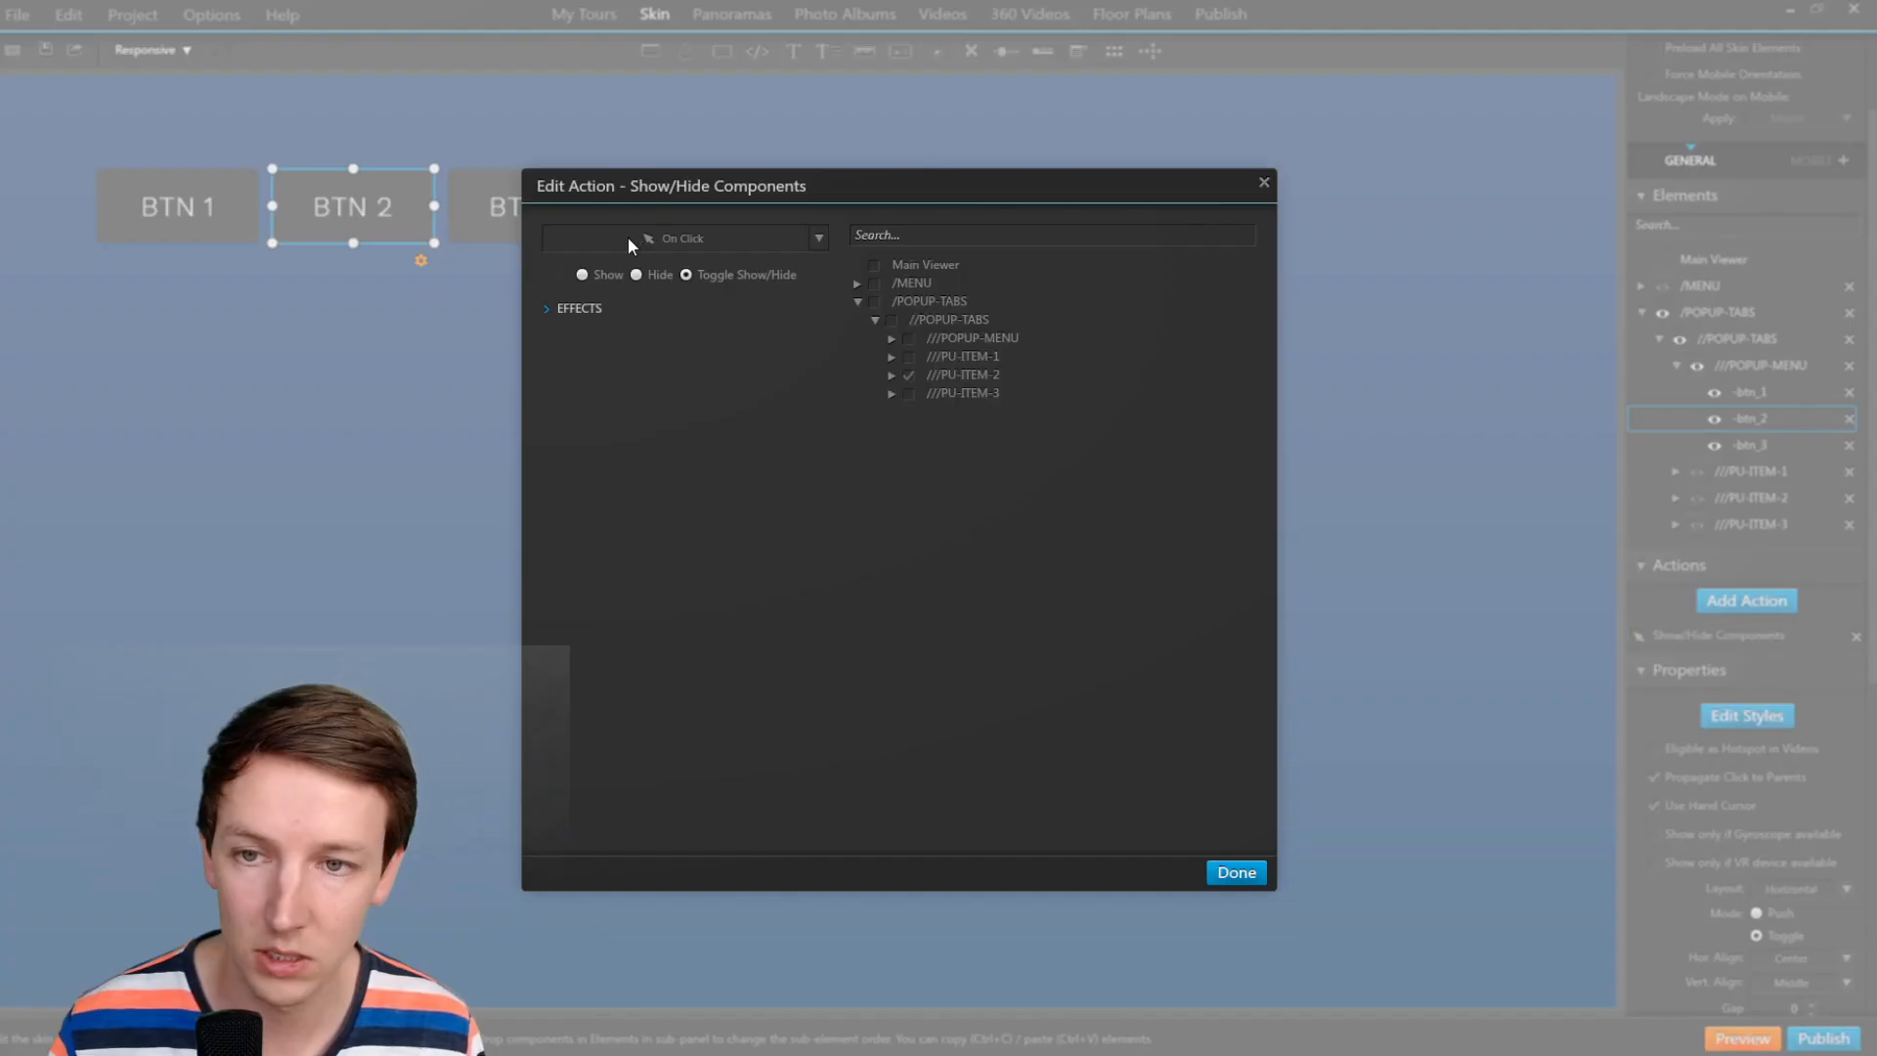
{"action": "left_click", "coordinate": [586, 275]}
{"action": "left_click", "coordinate": [1236, 872]}
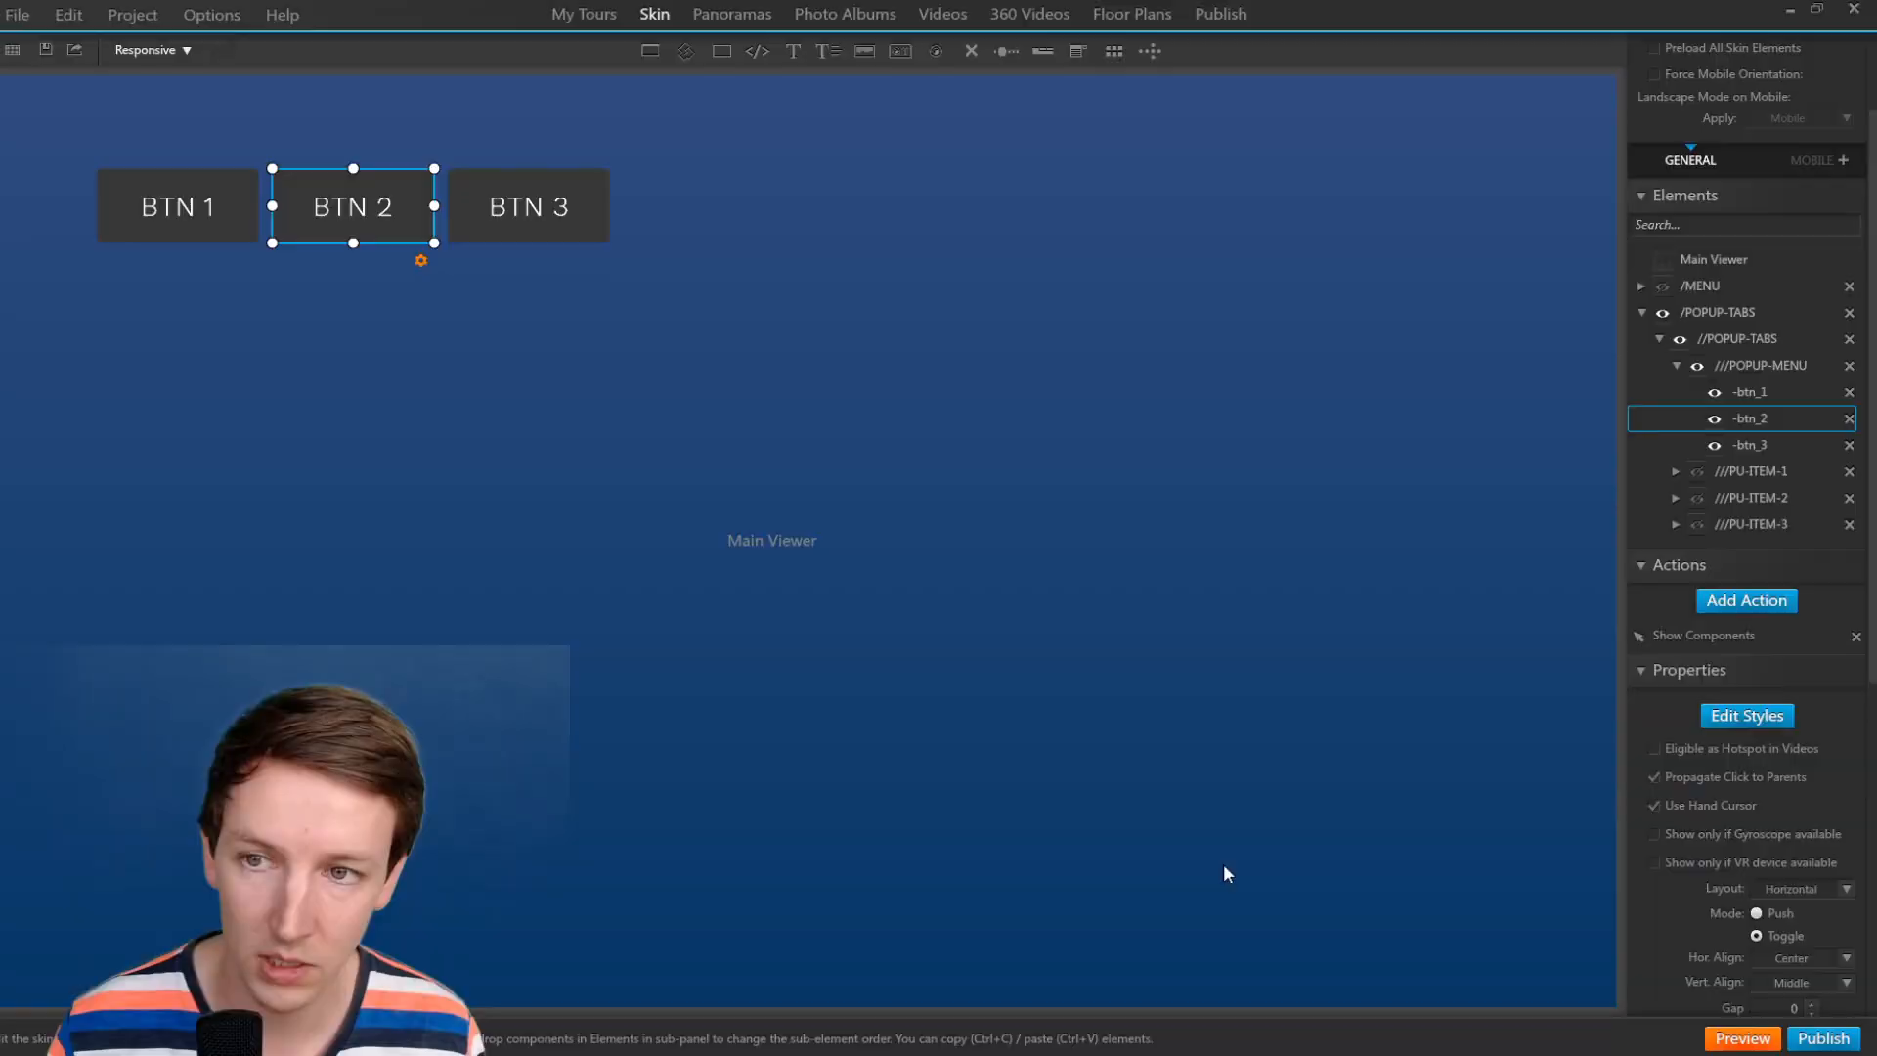
{"action": "left_click", "coordinate": [1748, 395]}
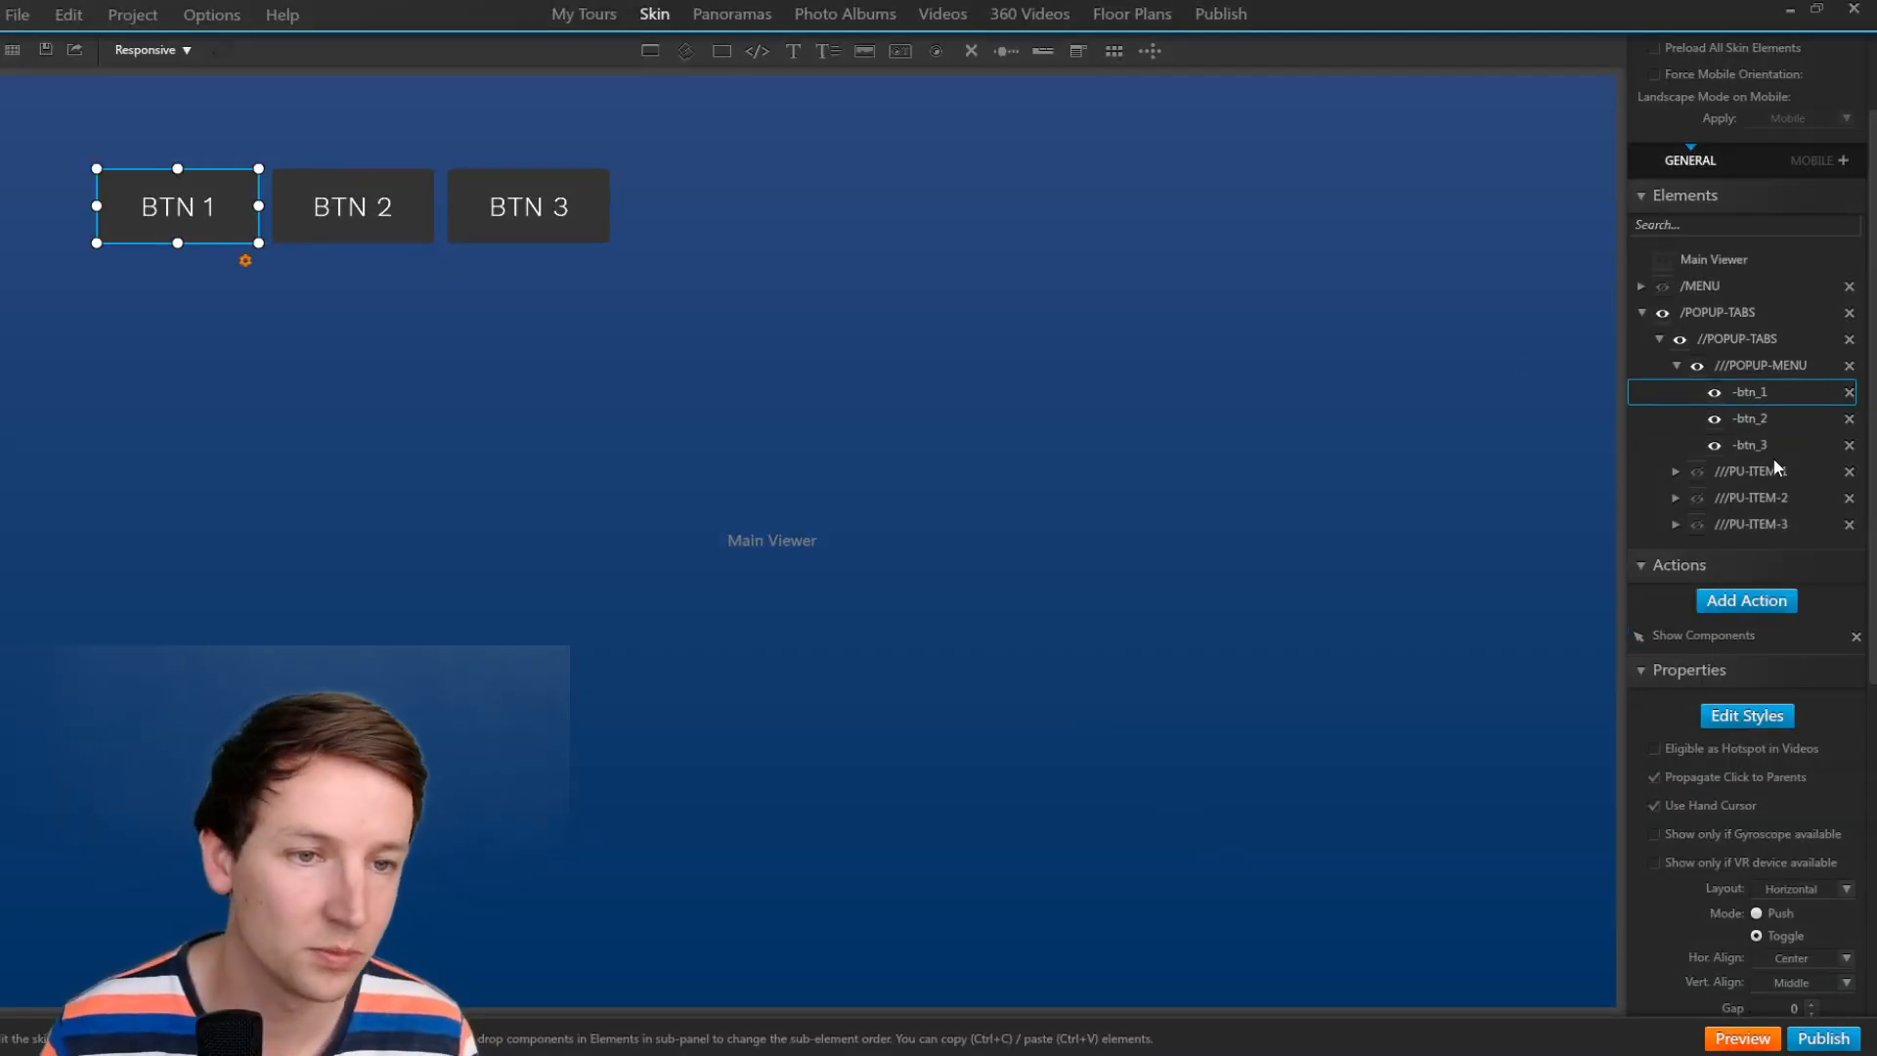
{"action": "left_click", "coordinate": [1773, 420]}
{"action": "left_click", "coordinate": [1762, 395]}
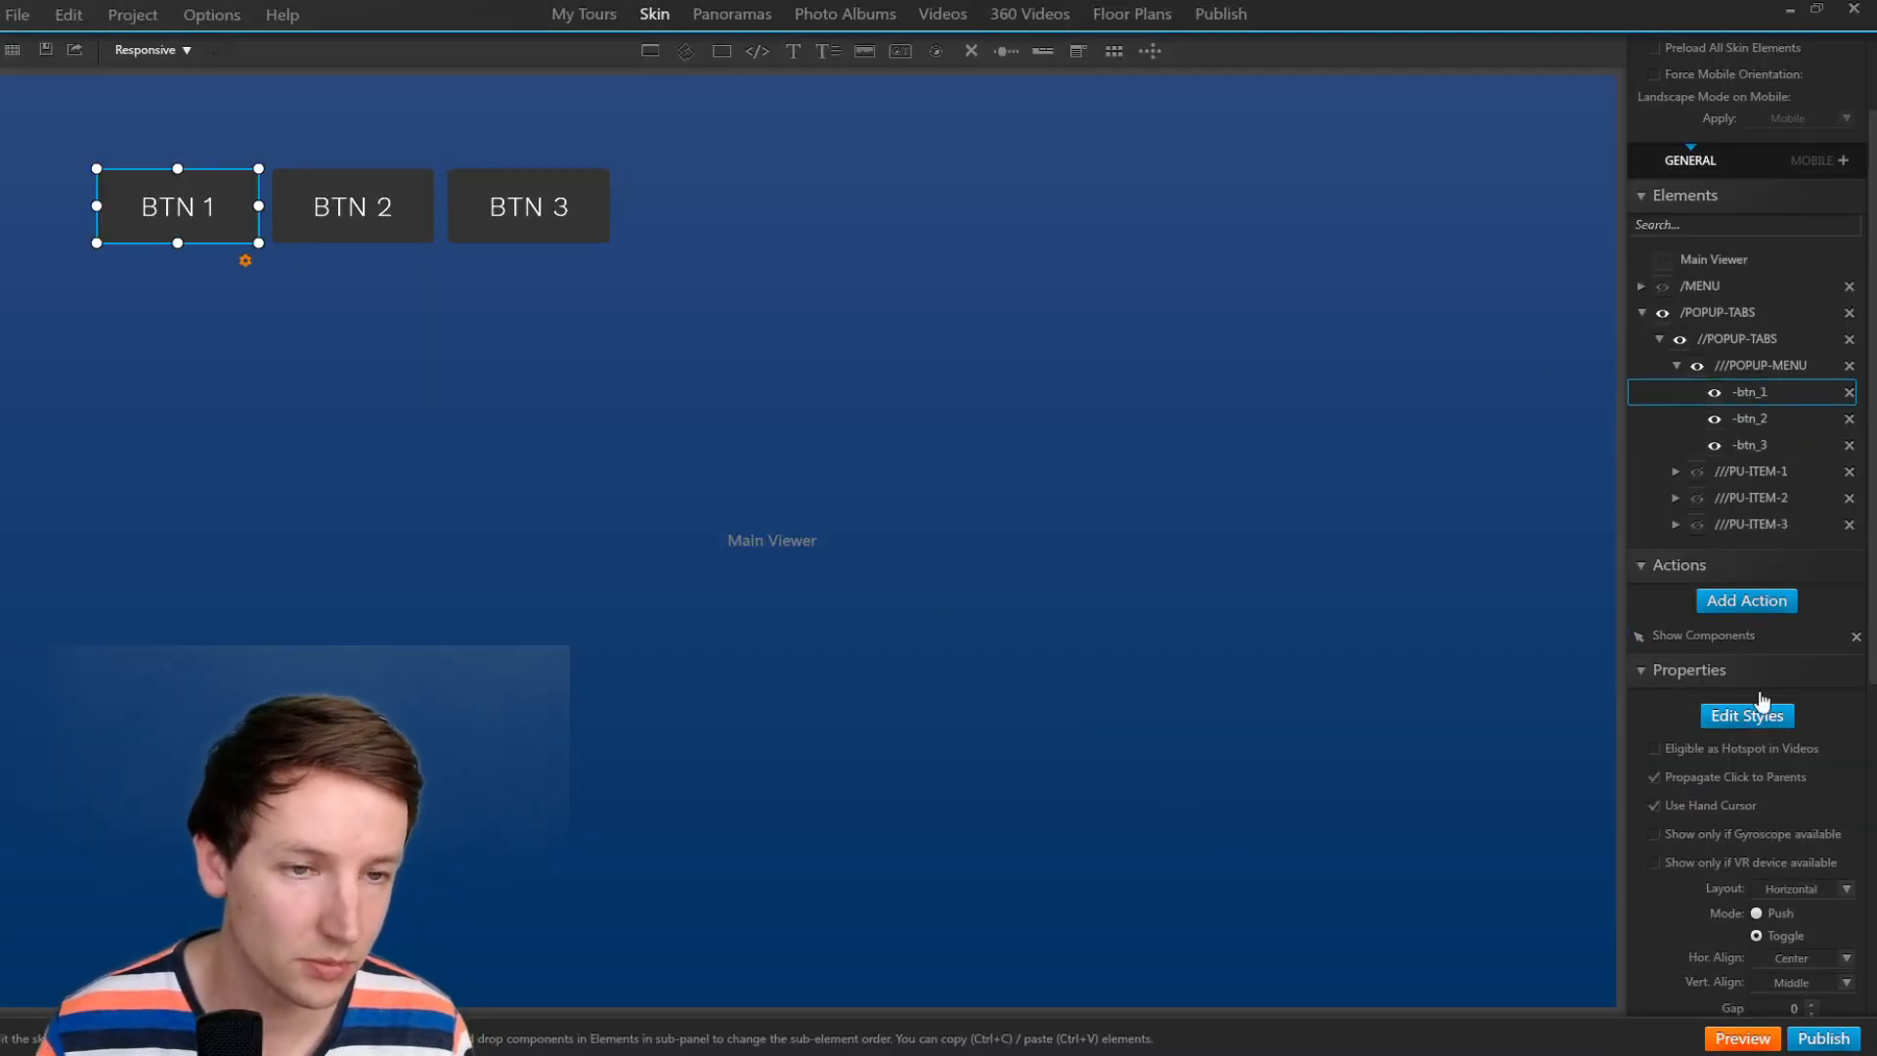
Preview the tour in the browser and test switching between the BTN 1, BTN 2 and BTN 3 pages.
{"action": "left_click", "coordinate": [1743, 1039]}
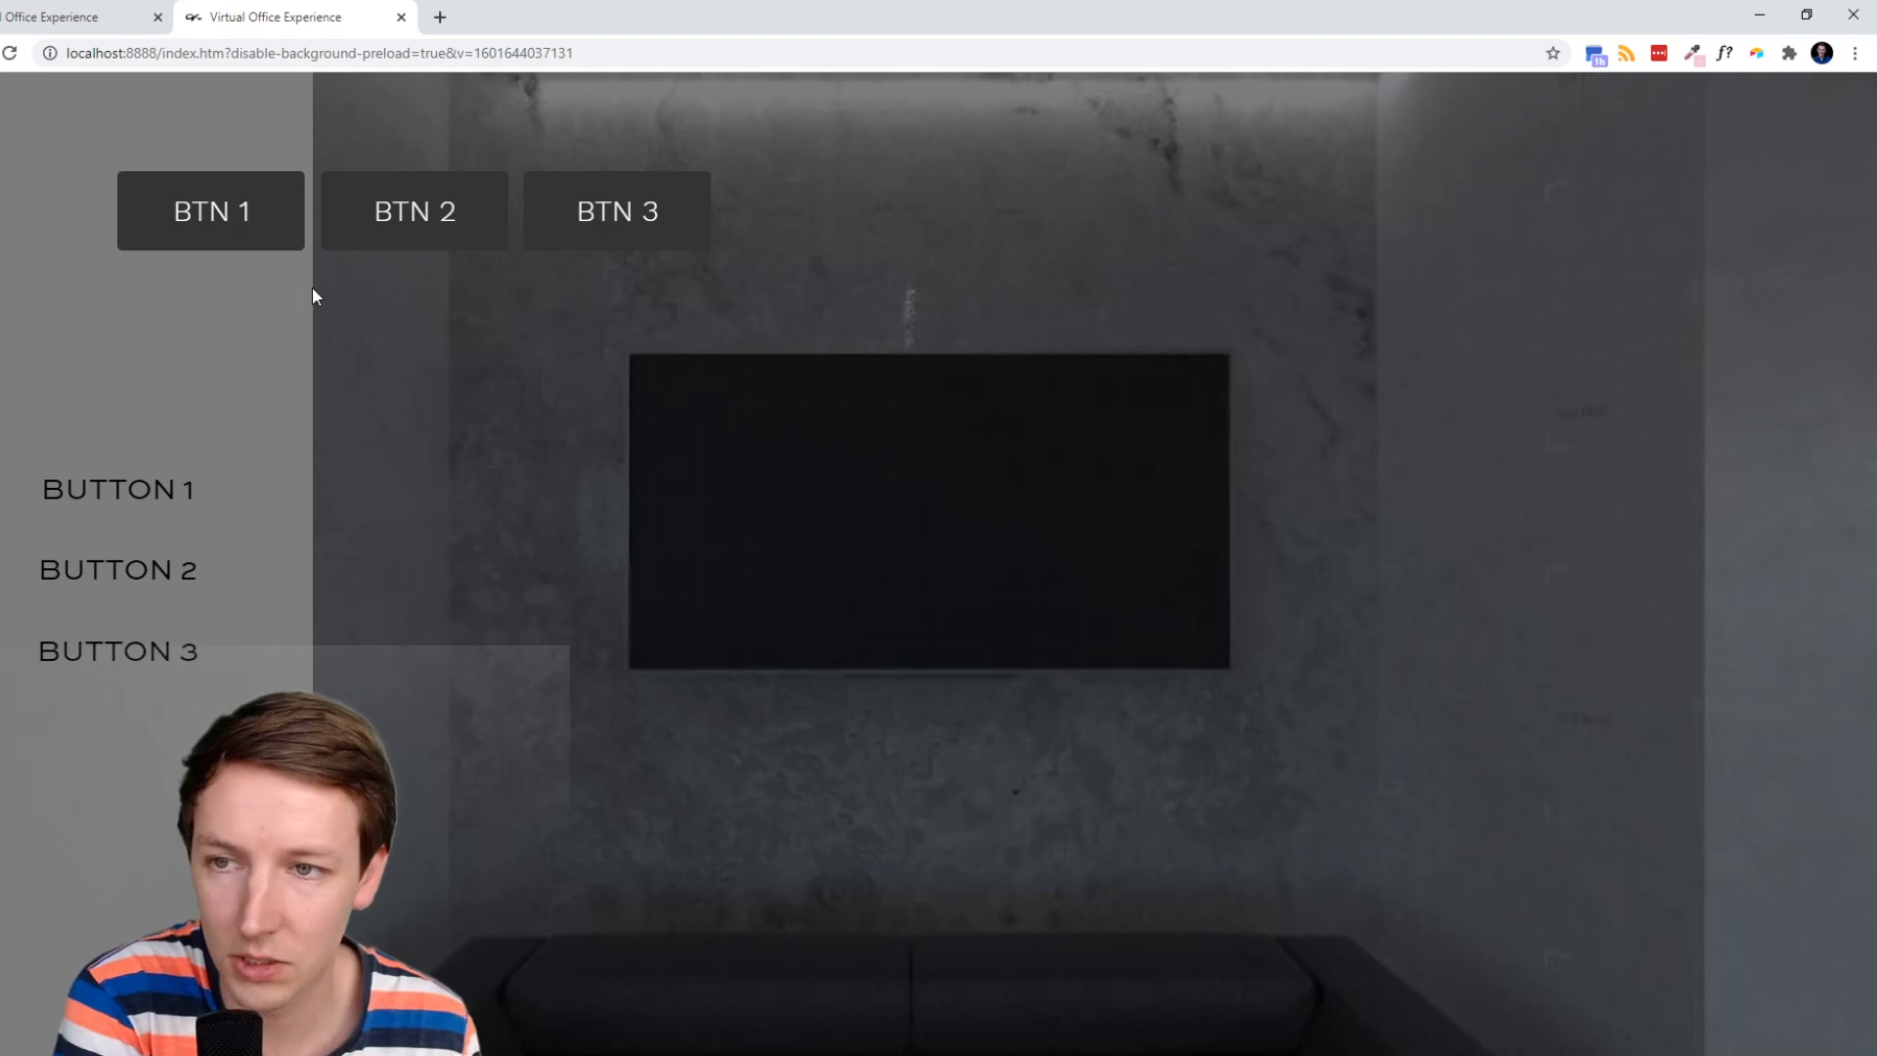
{"action": "left_click", "coordinate": [238, 231]}
{"action": "left_click", "coordinate": [450, 233]}
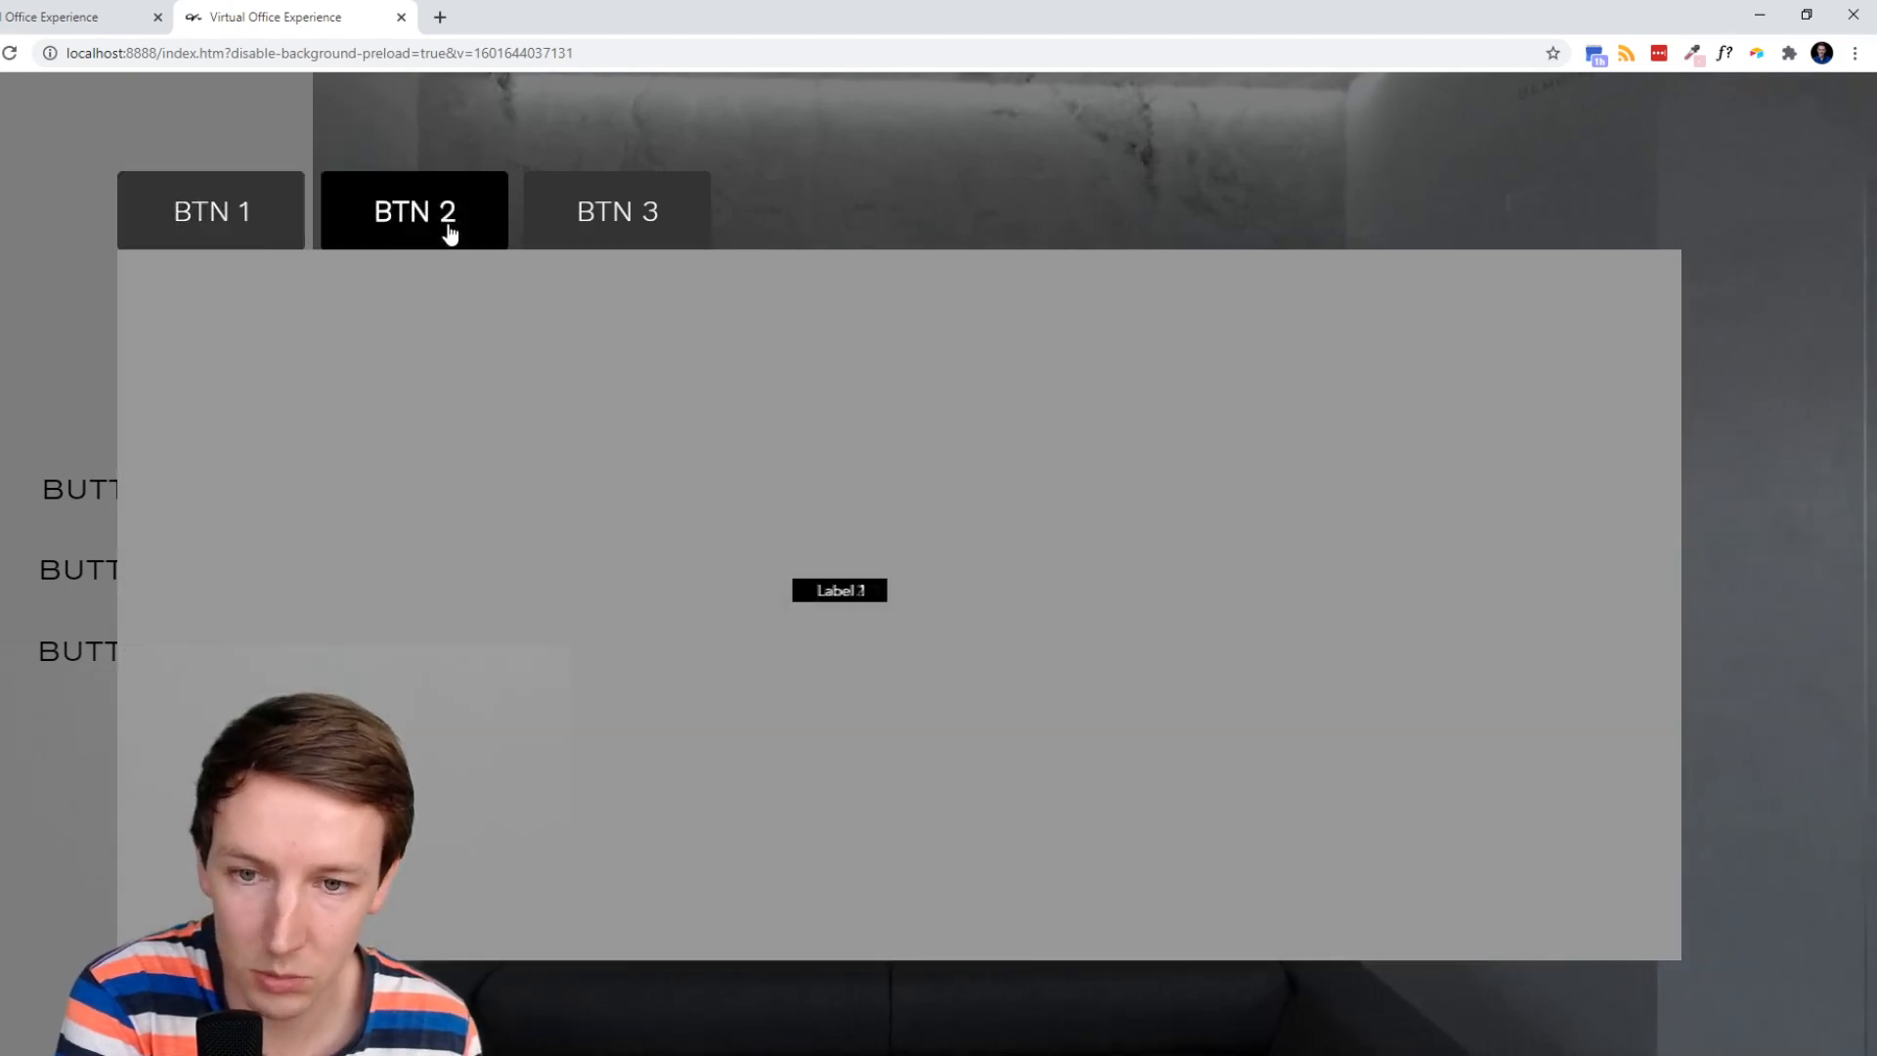
{"action": "left_click", "coordinate": [578, 234]}
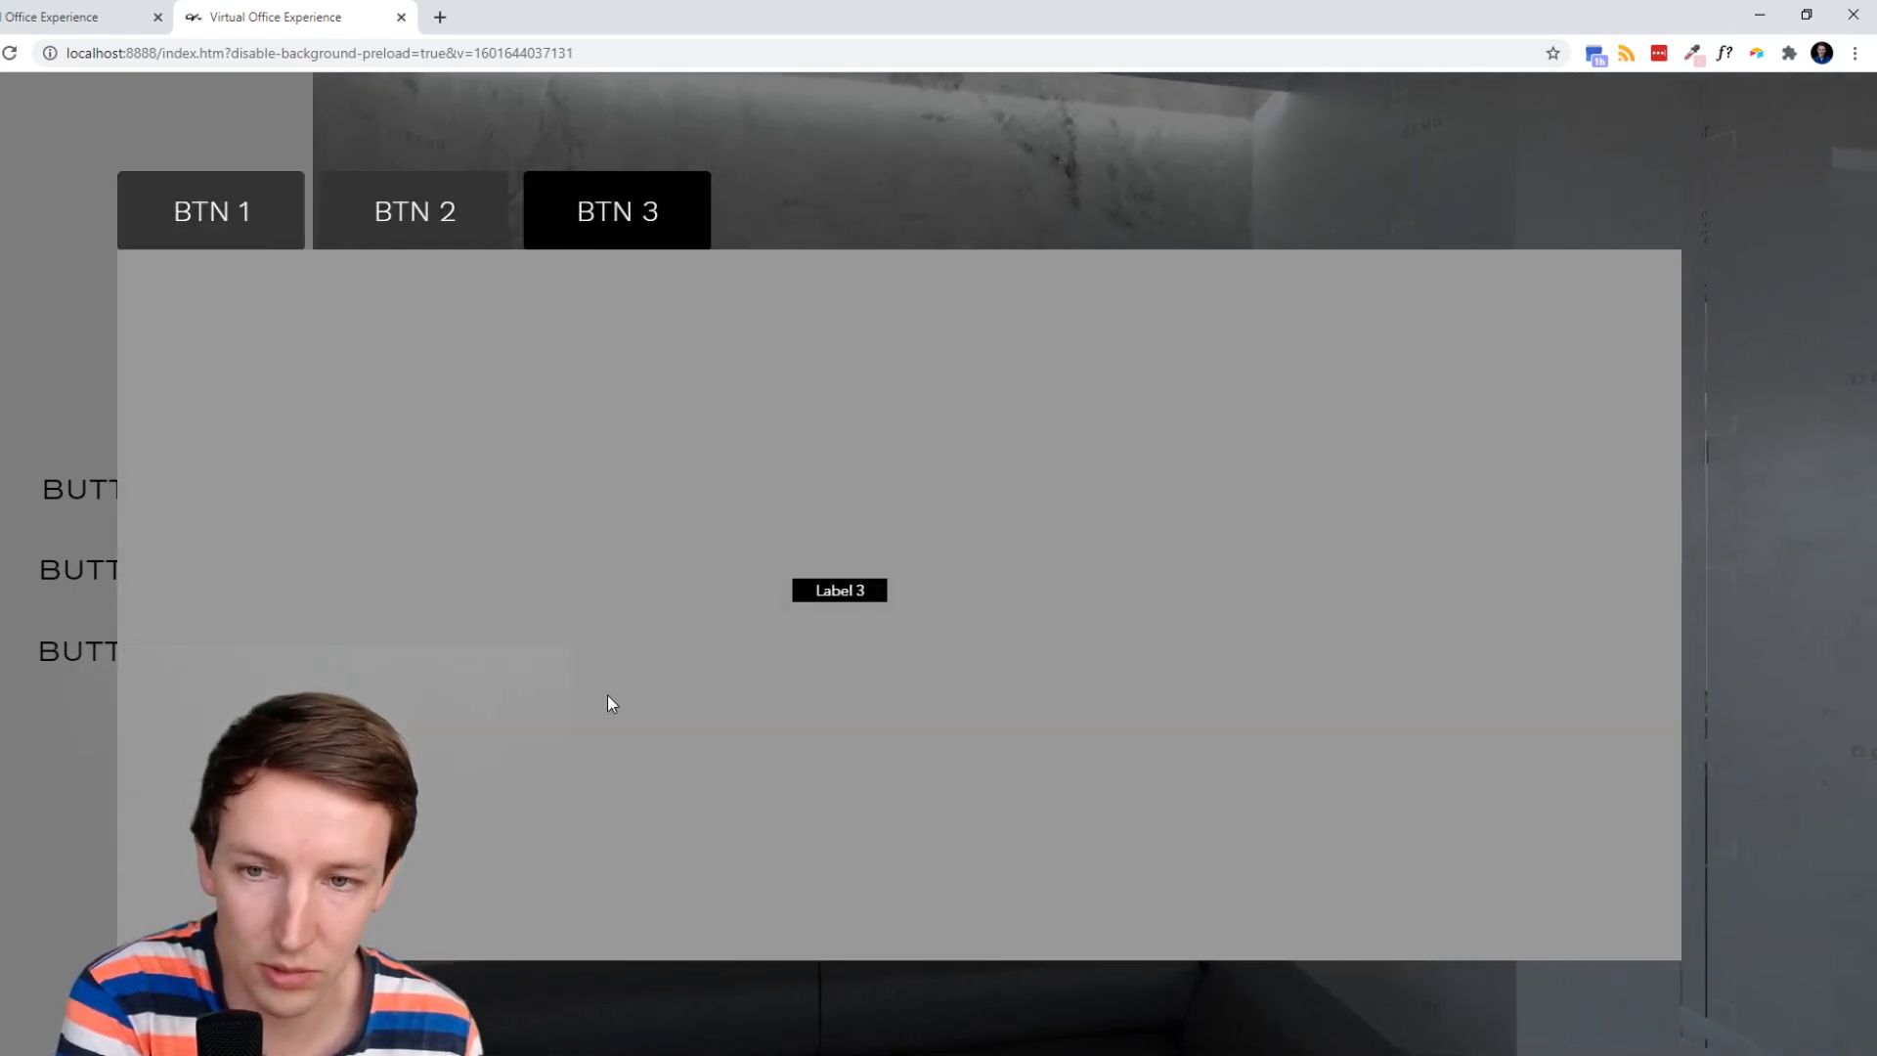
{"action": "left_click", "coordinate": [425, 227]}
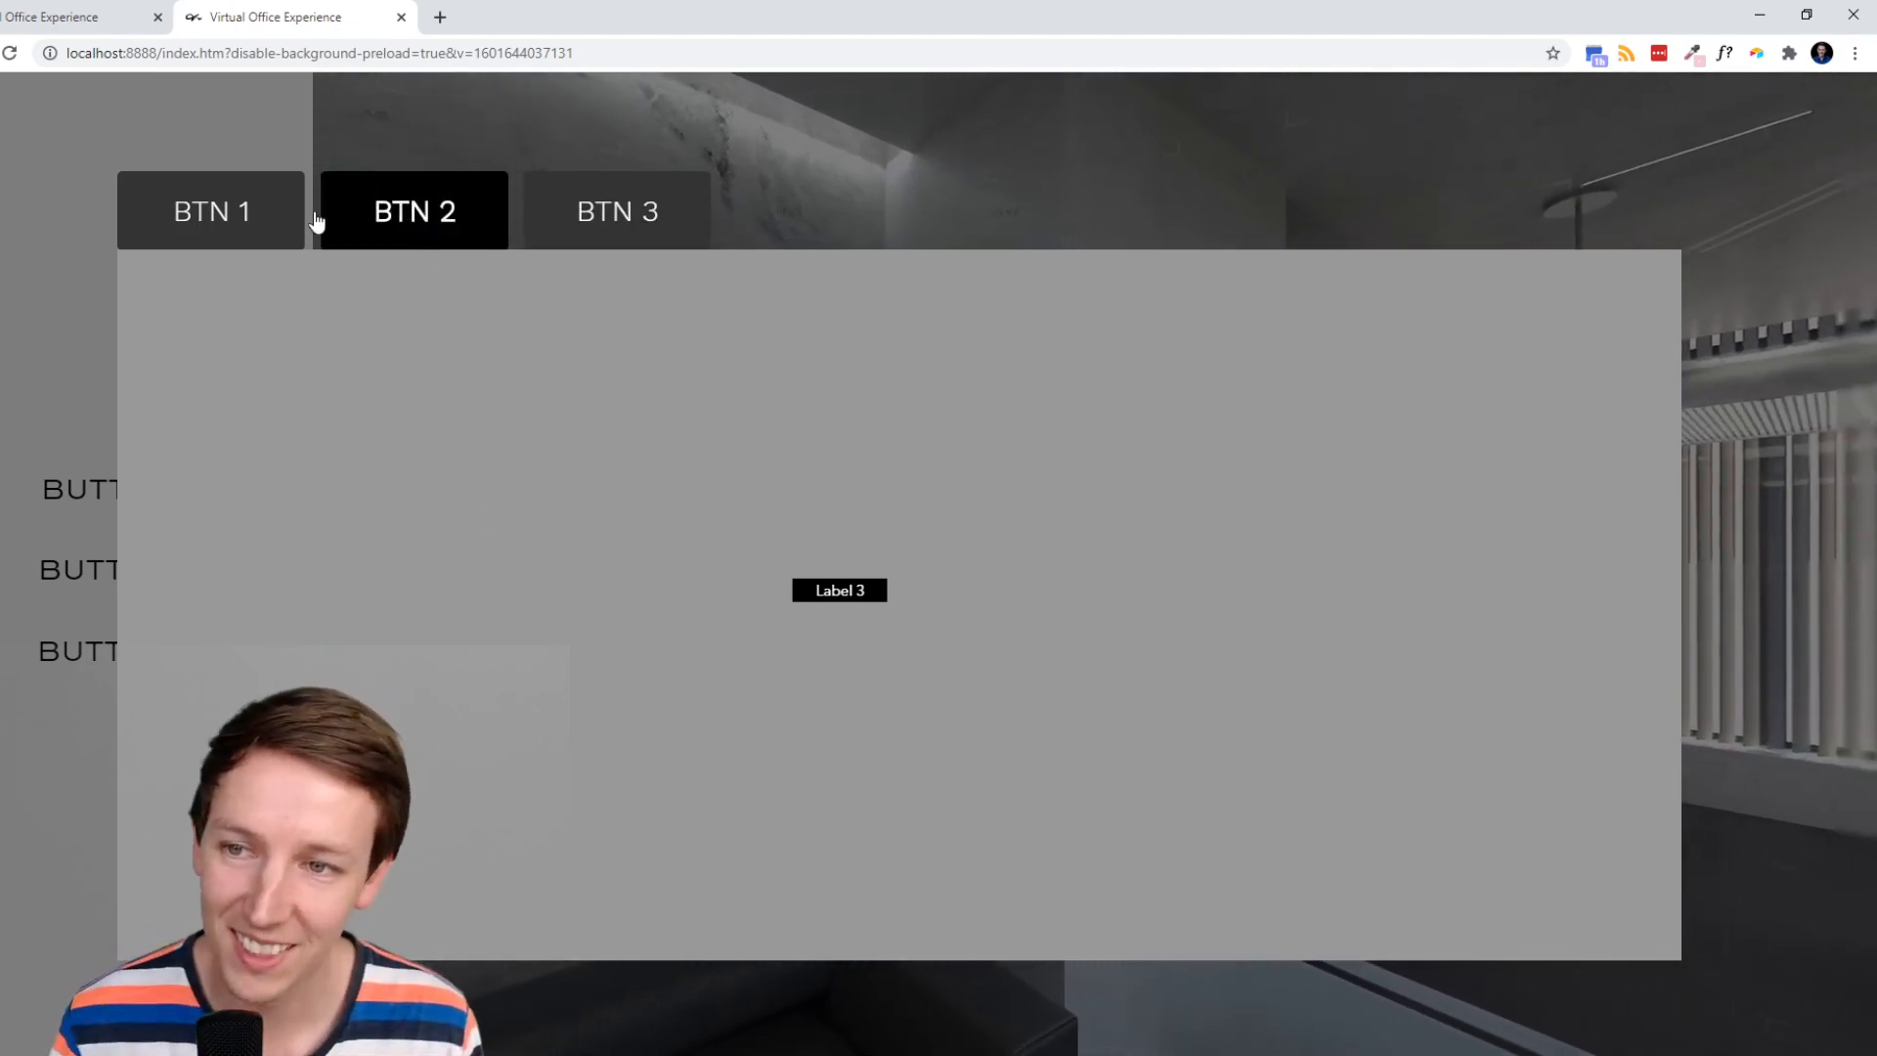
{"action": "left_click", "coordinate": [284, 218]}
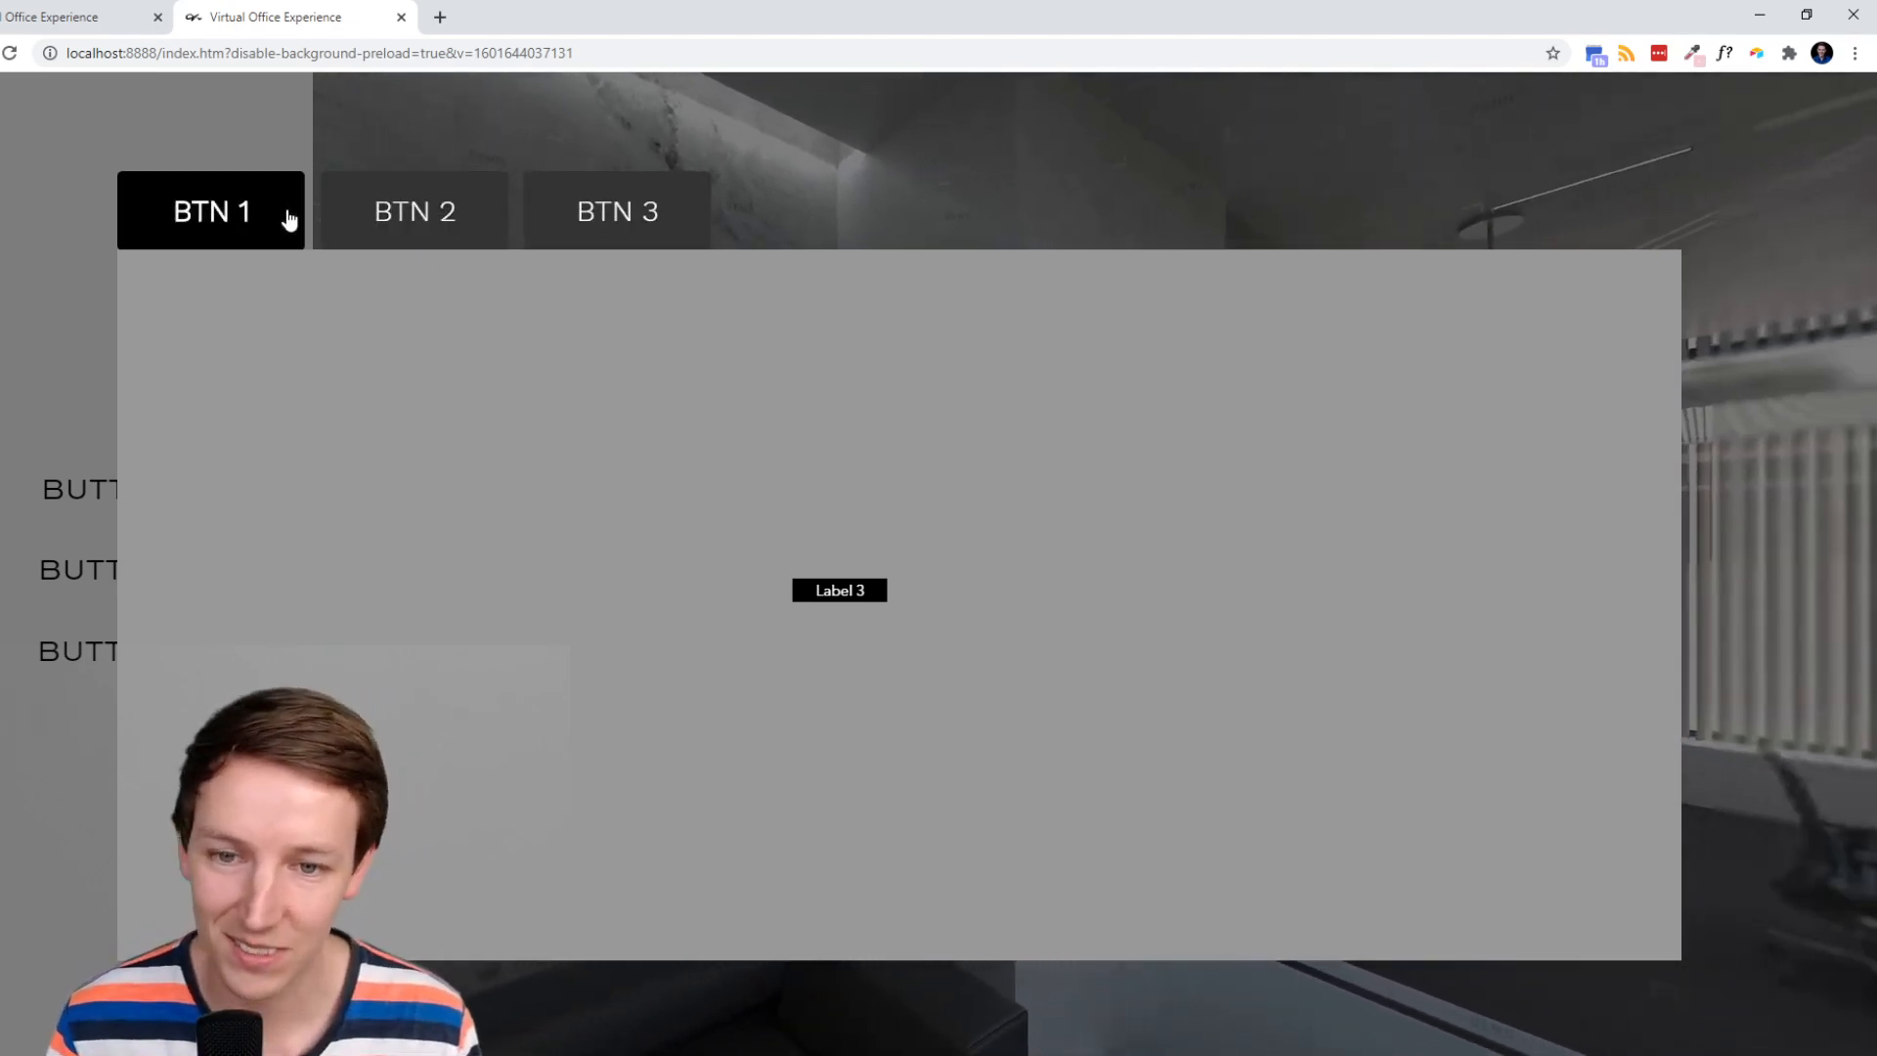
{"action": "left_click", "coordinate": [599, 210]}
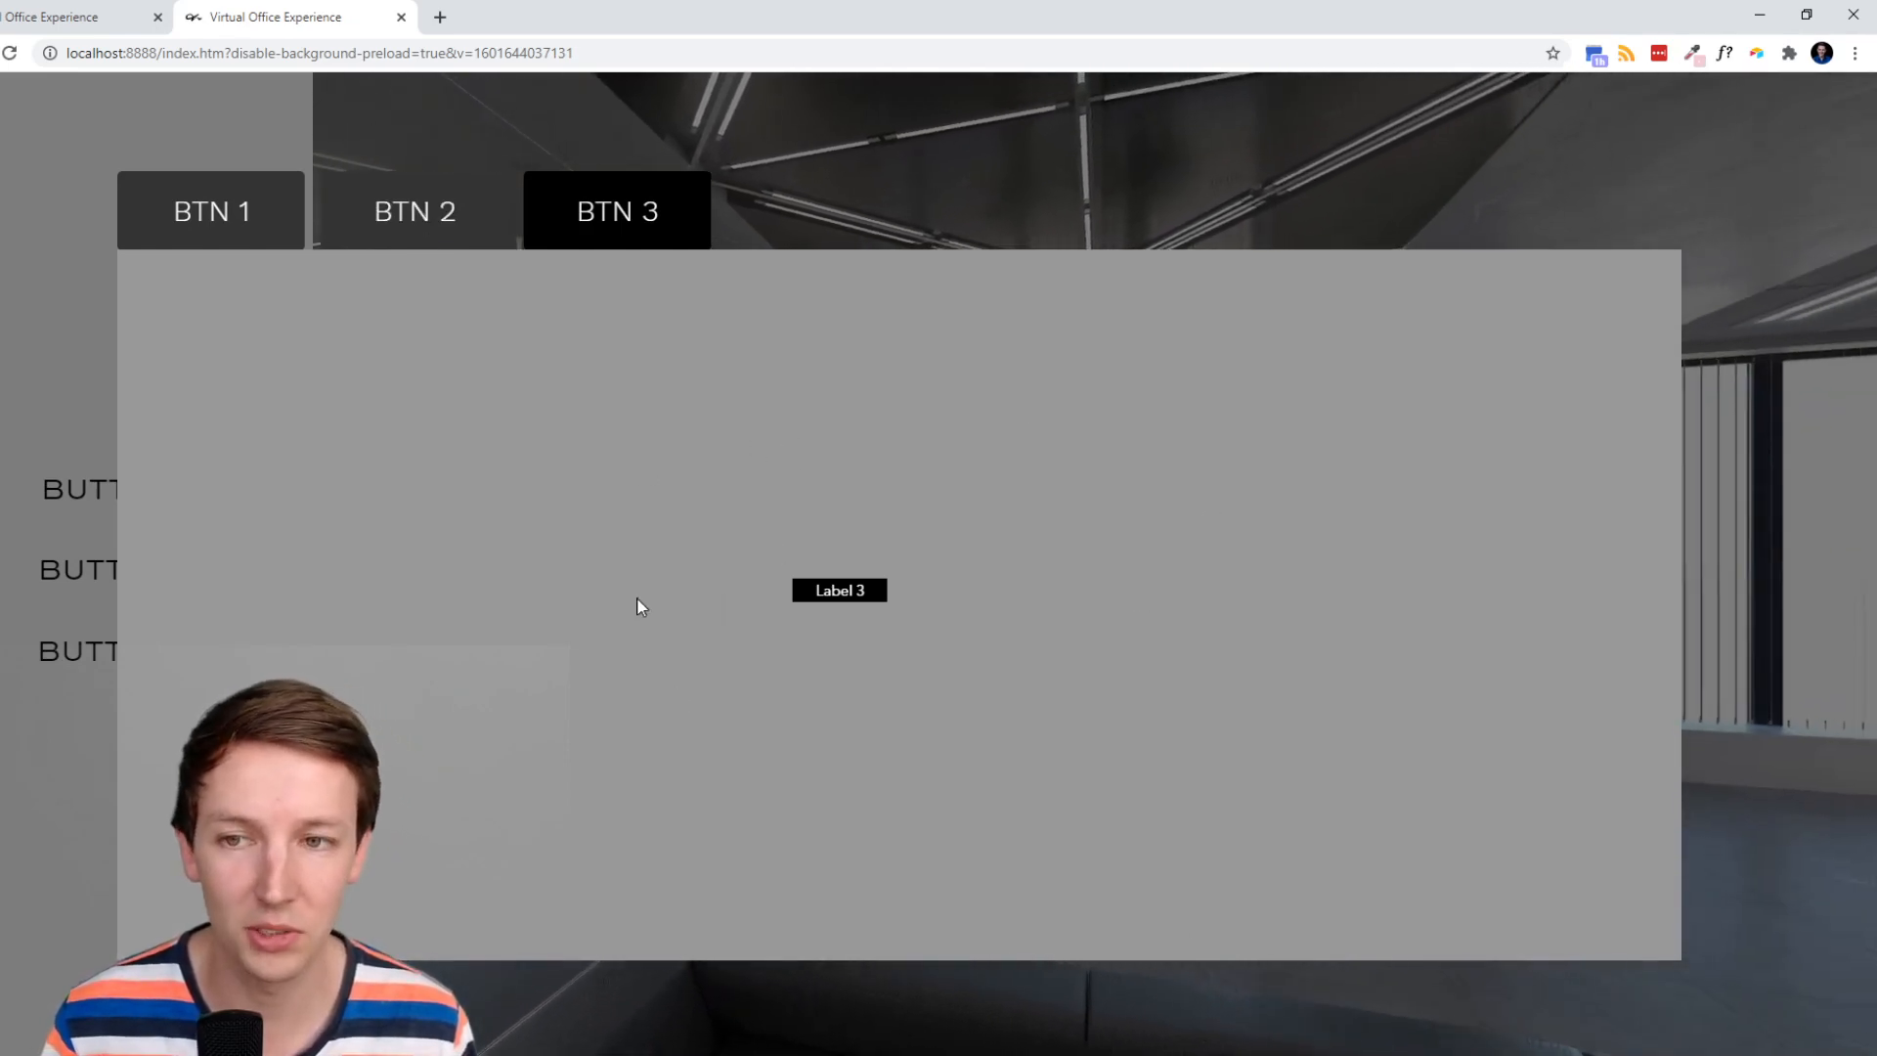
Return to the skin editor and add an On Click action to -btn_1 that hides ///PU-ITEM-2 and ///PU-ITEM-3.
{"action": "key", "text": "alt+Tab"}
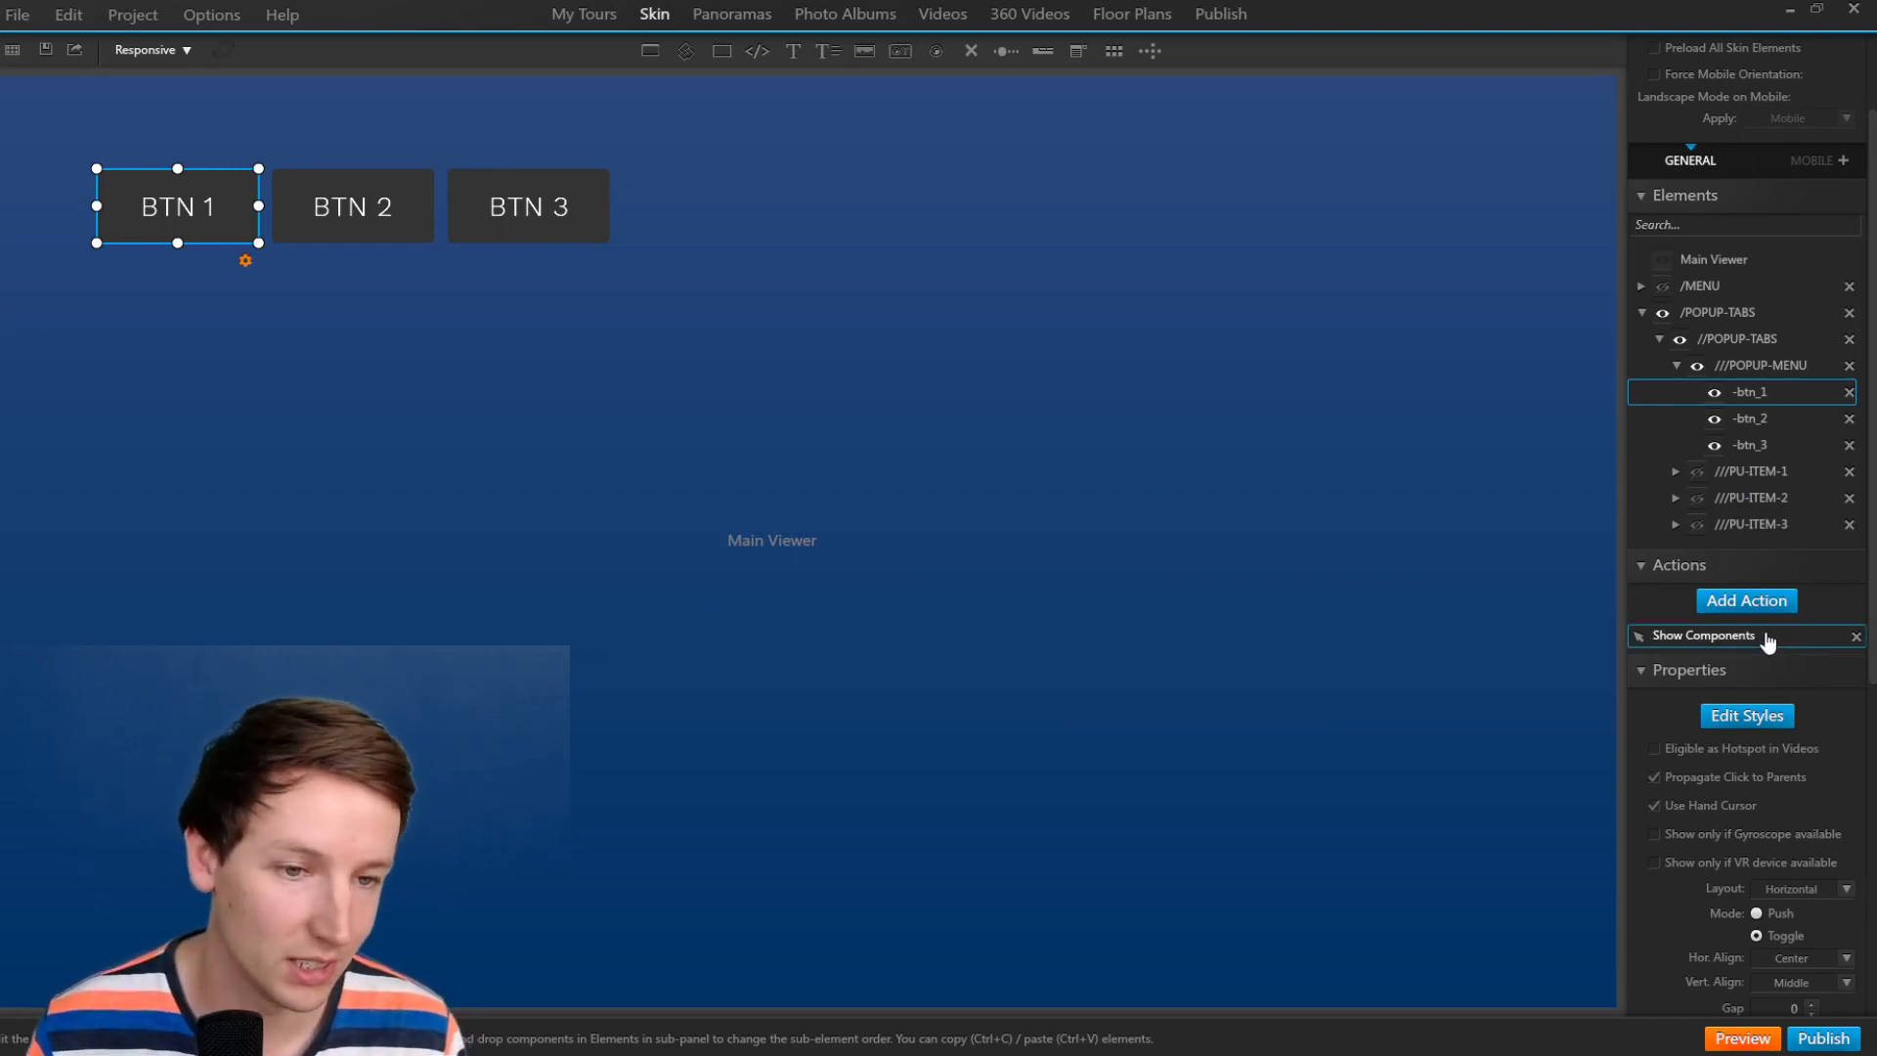
{"action": "left_click", "coordinate": [1720, 601]}
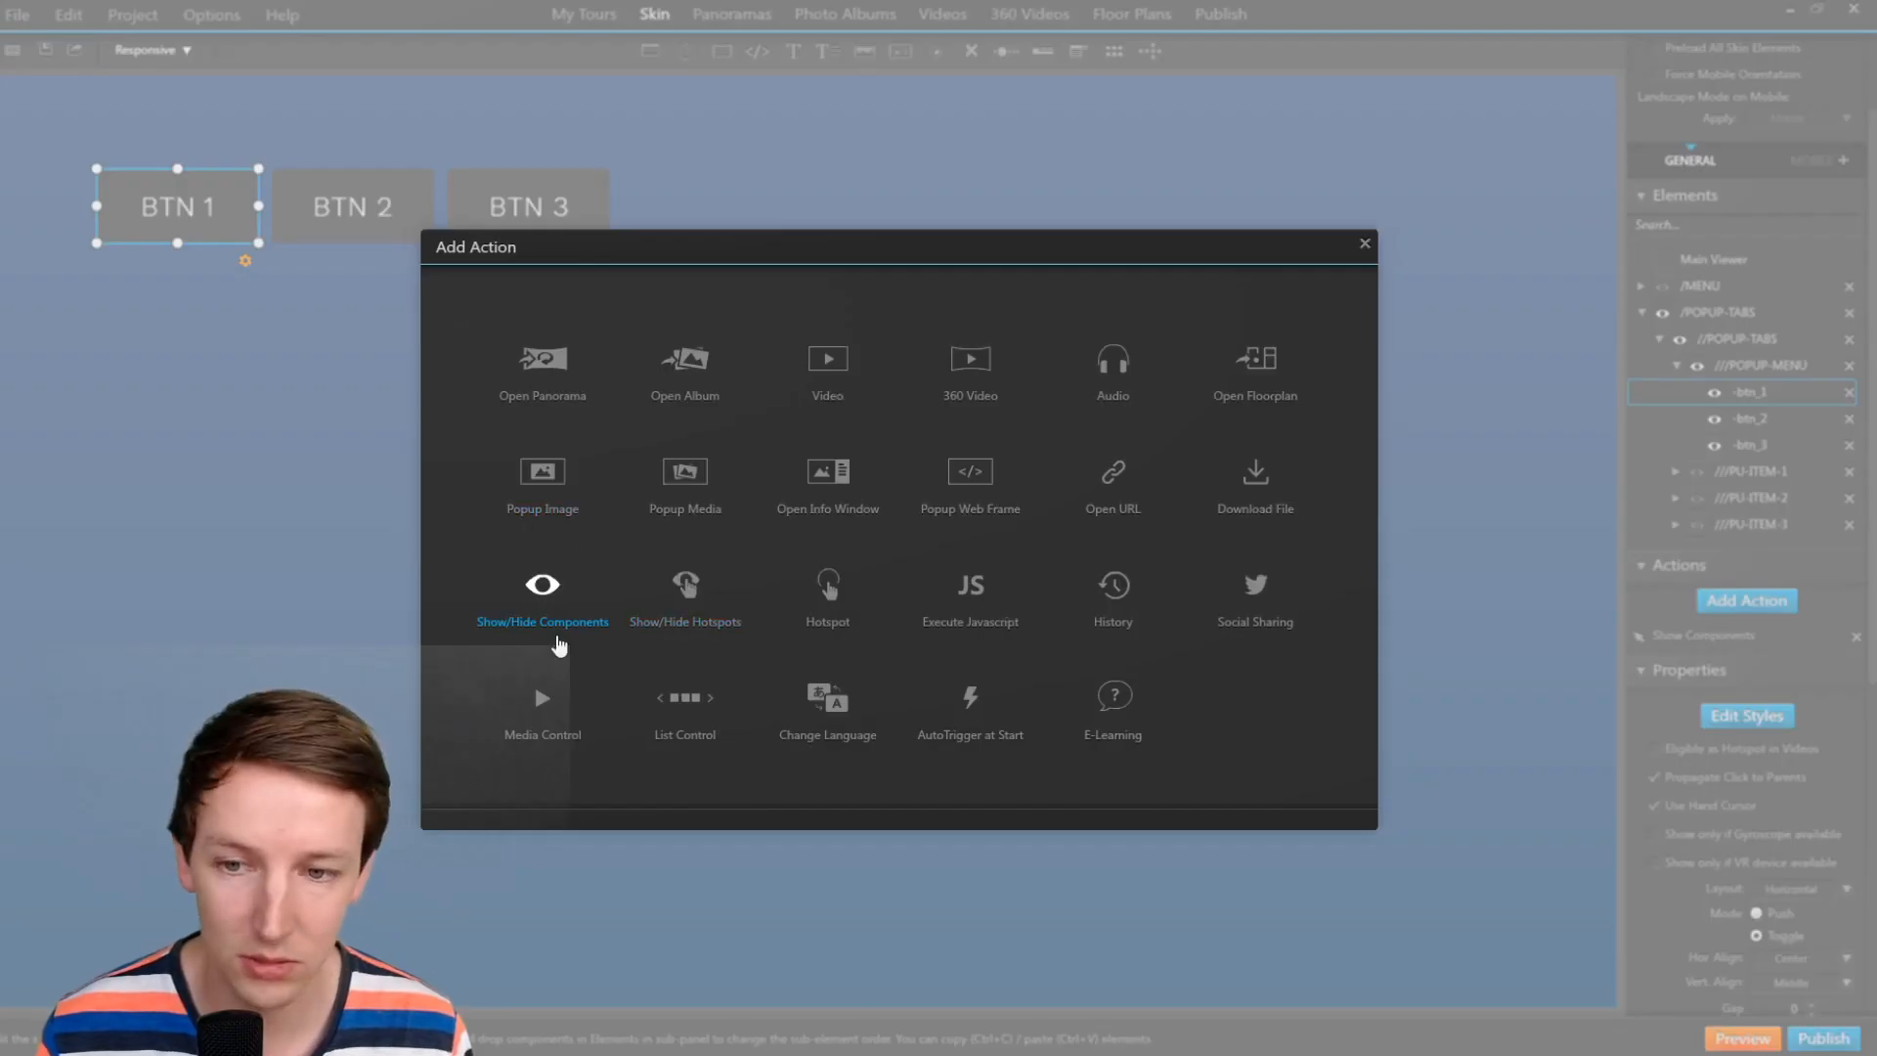
{"action": "left_click", "coordinate": [558, 587]}
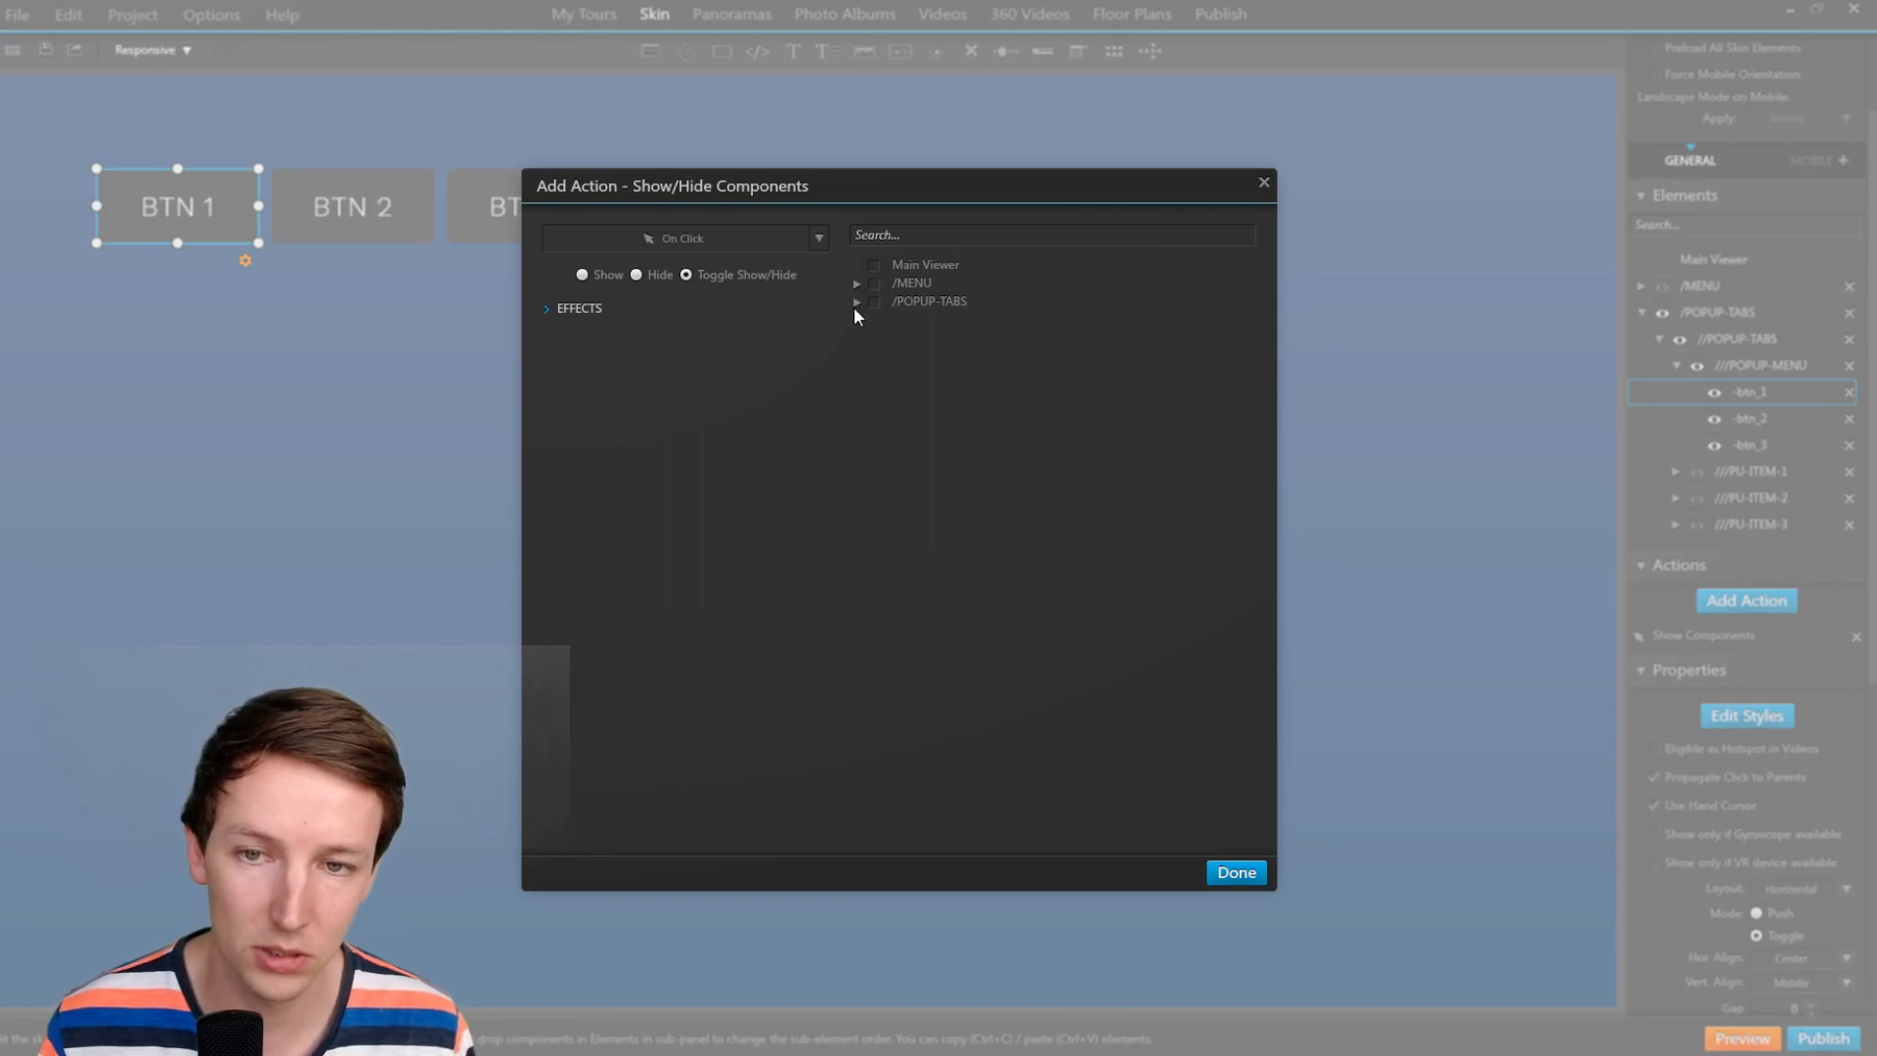
{"action": "left_click", "coordinate": [856, 302]}
{"action": "left_click", "coordinate": [875, 321]}
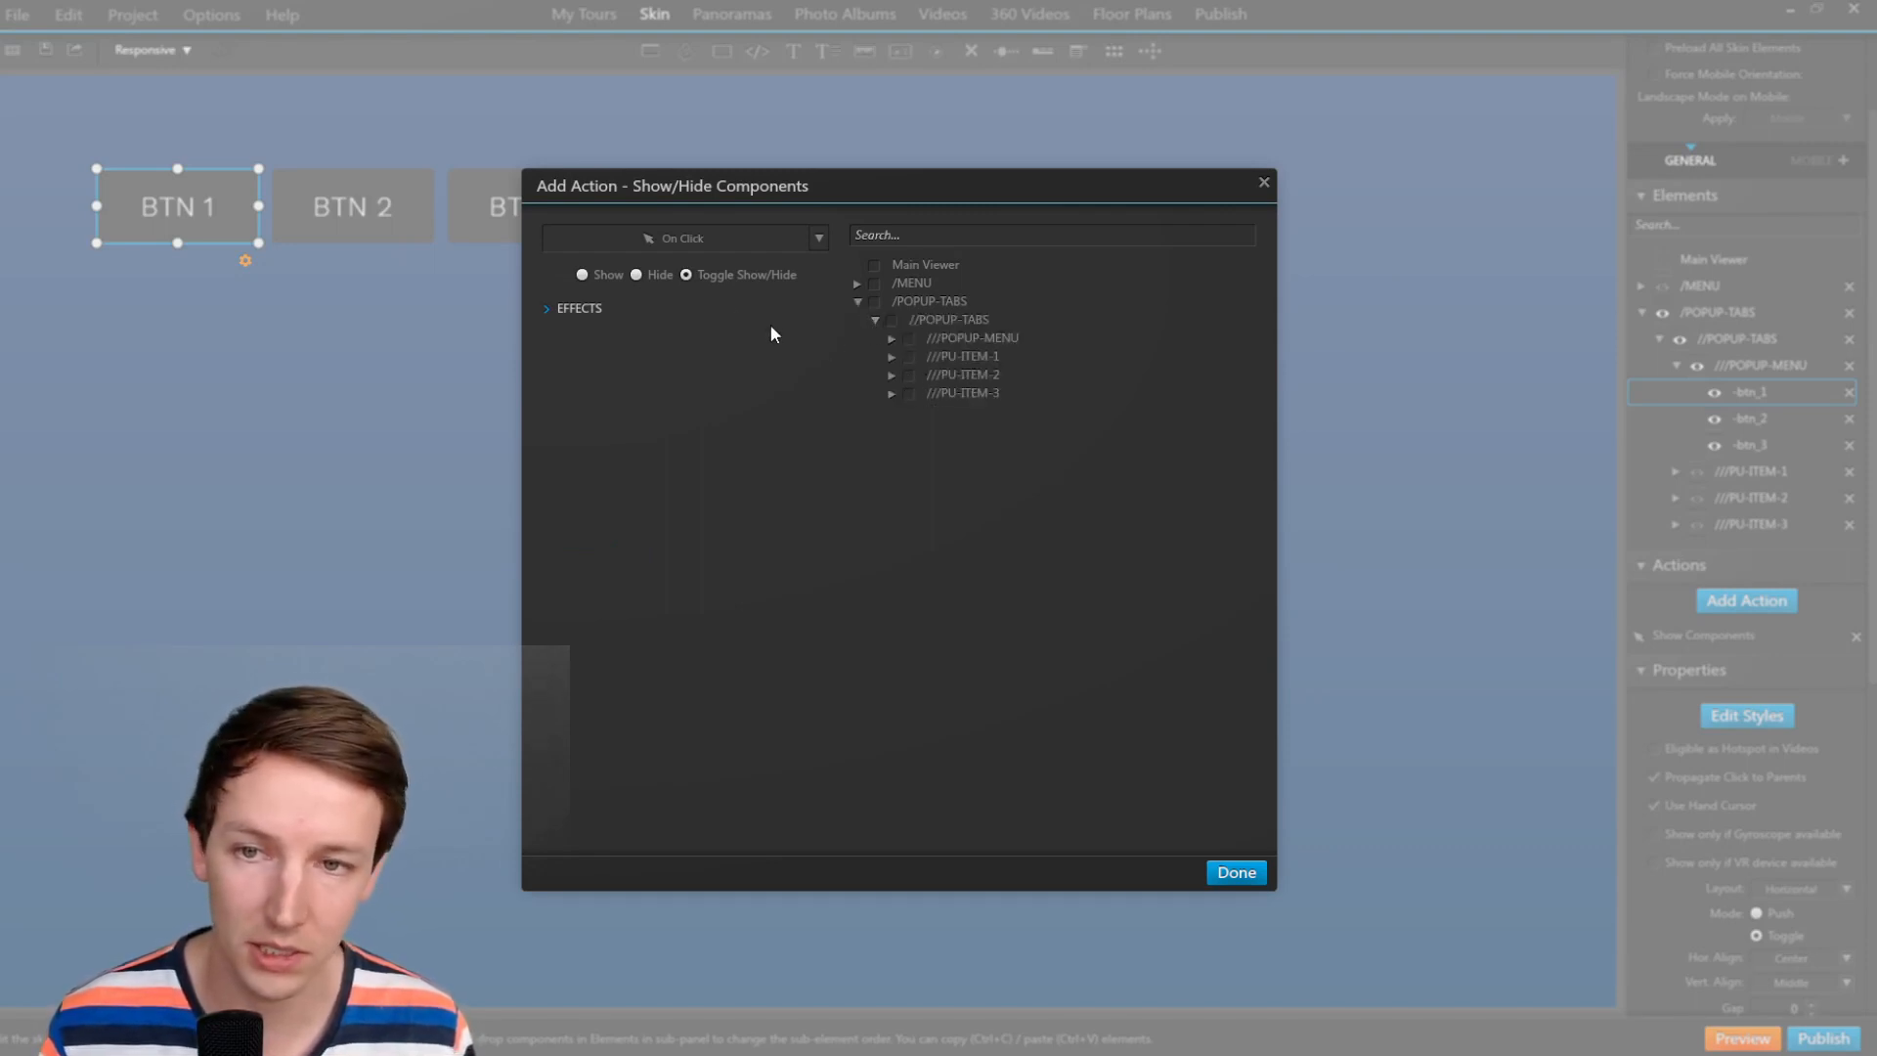
{"action": "left_click", "coordinate": [638, 275]}
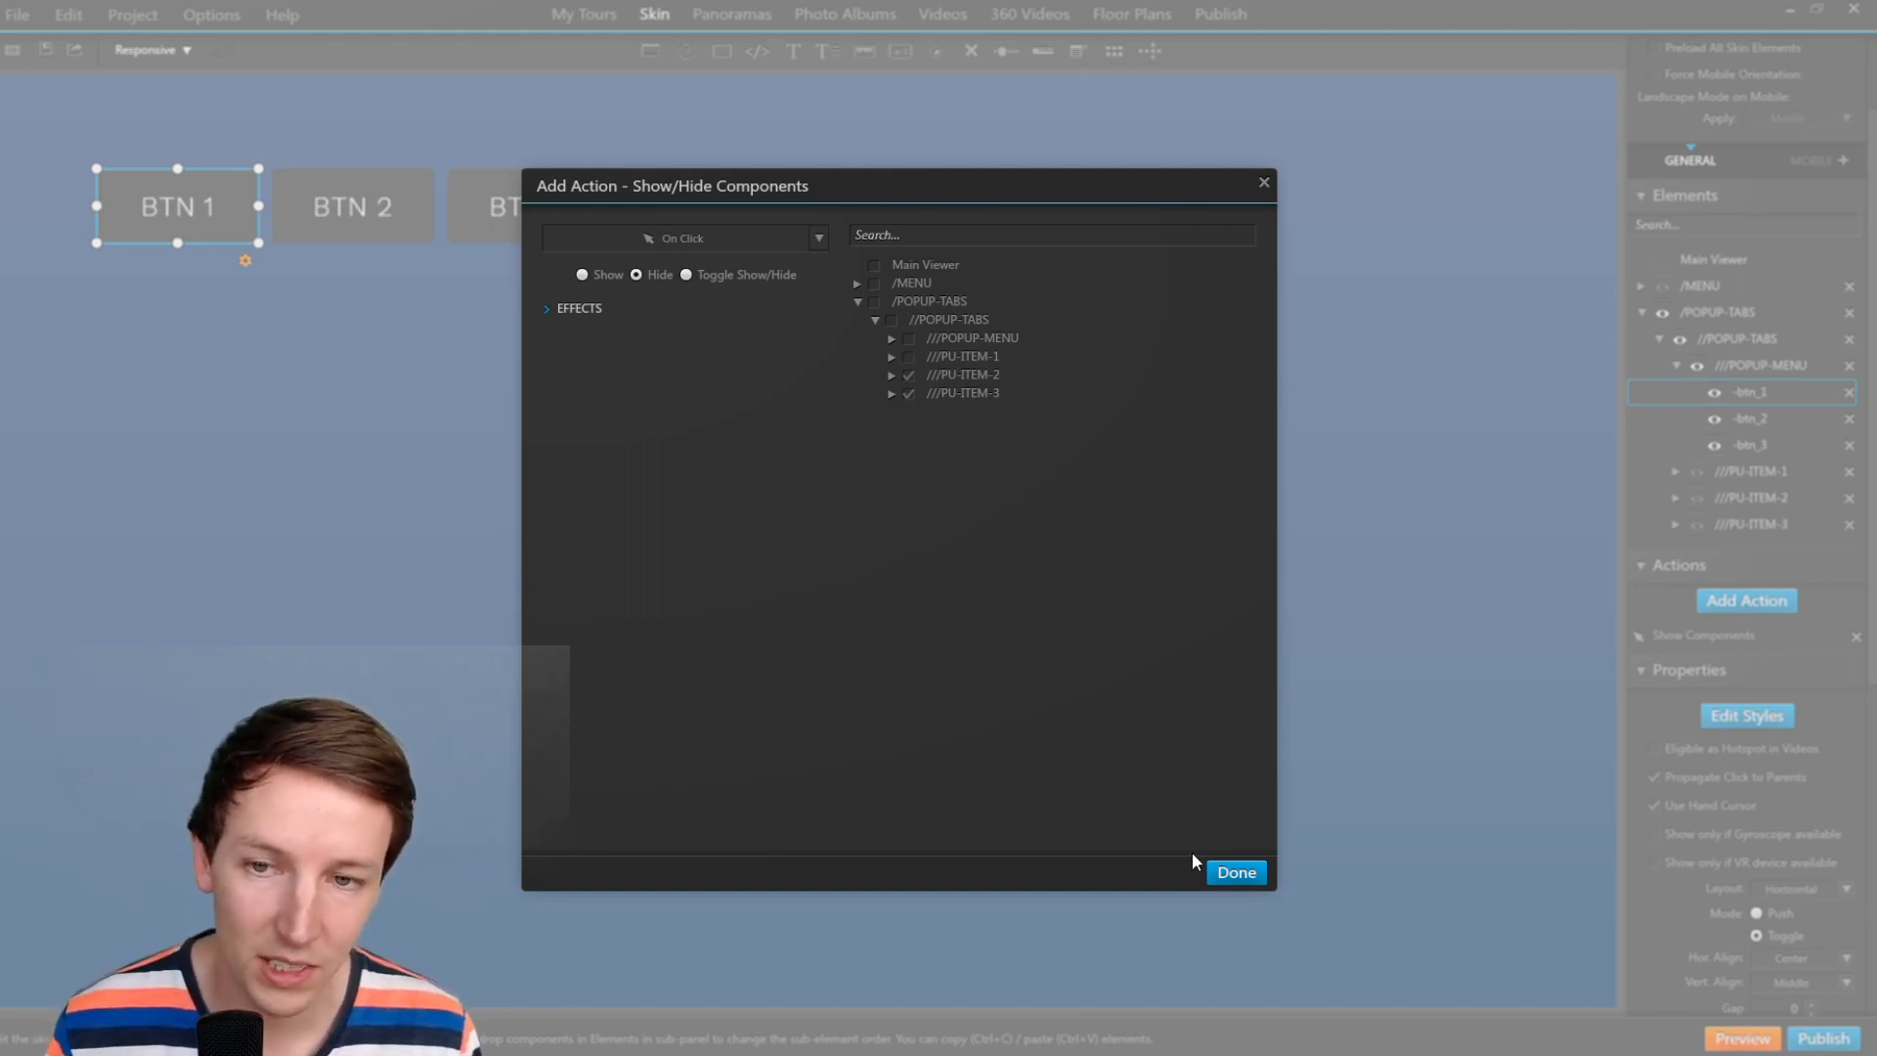
{"action": "left_click", "coordinate": [1235, 873]}
Add an On Click Show/Hide Components action to -btn_2 that hides ///PU-ITEM-1 and ///PU-ITEM-3.
{"action": "left_click", "coordinate": [1759, 419]}
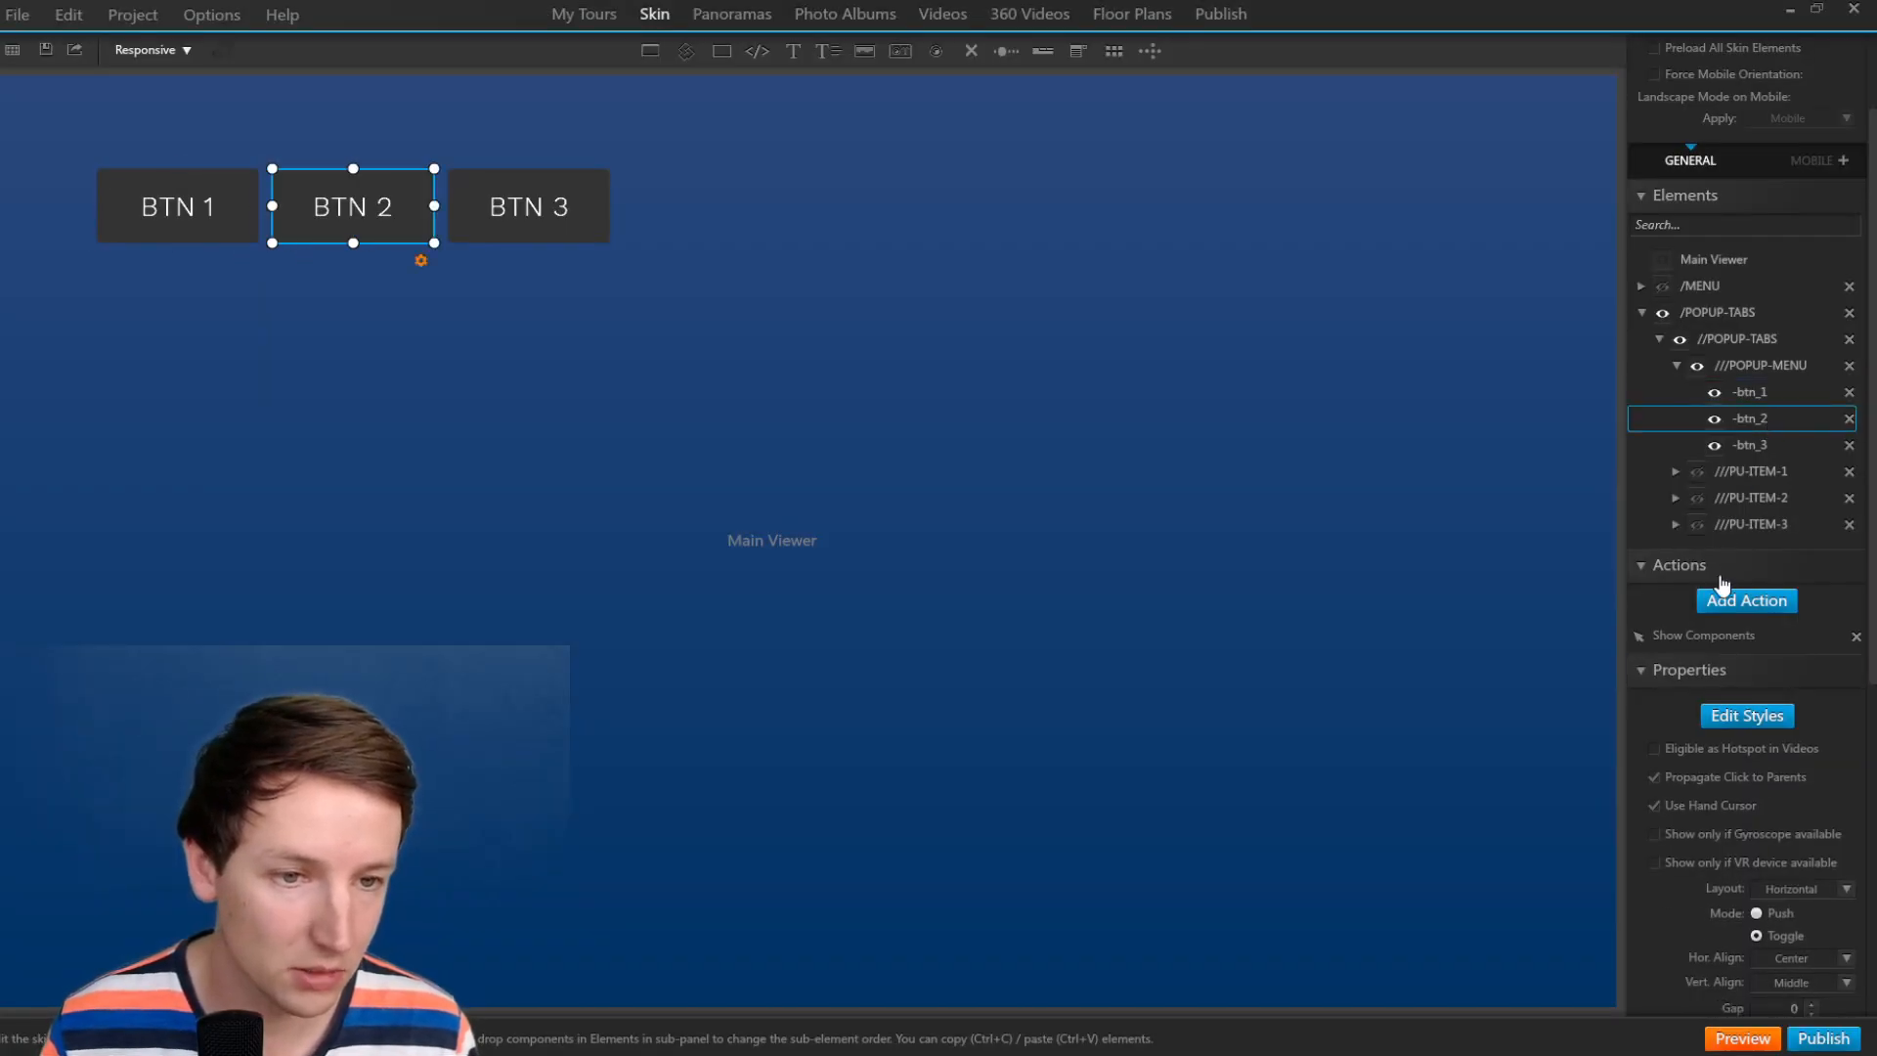
{"action": "left_click", "coordinate": [1746, 600]}
{"action": "left_click", "coordinate": [541, 597]}
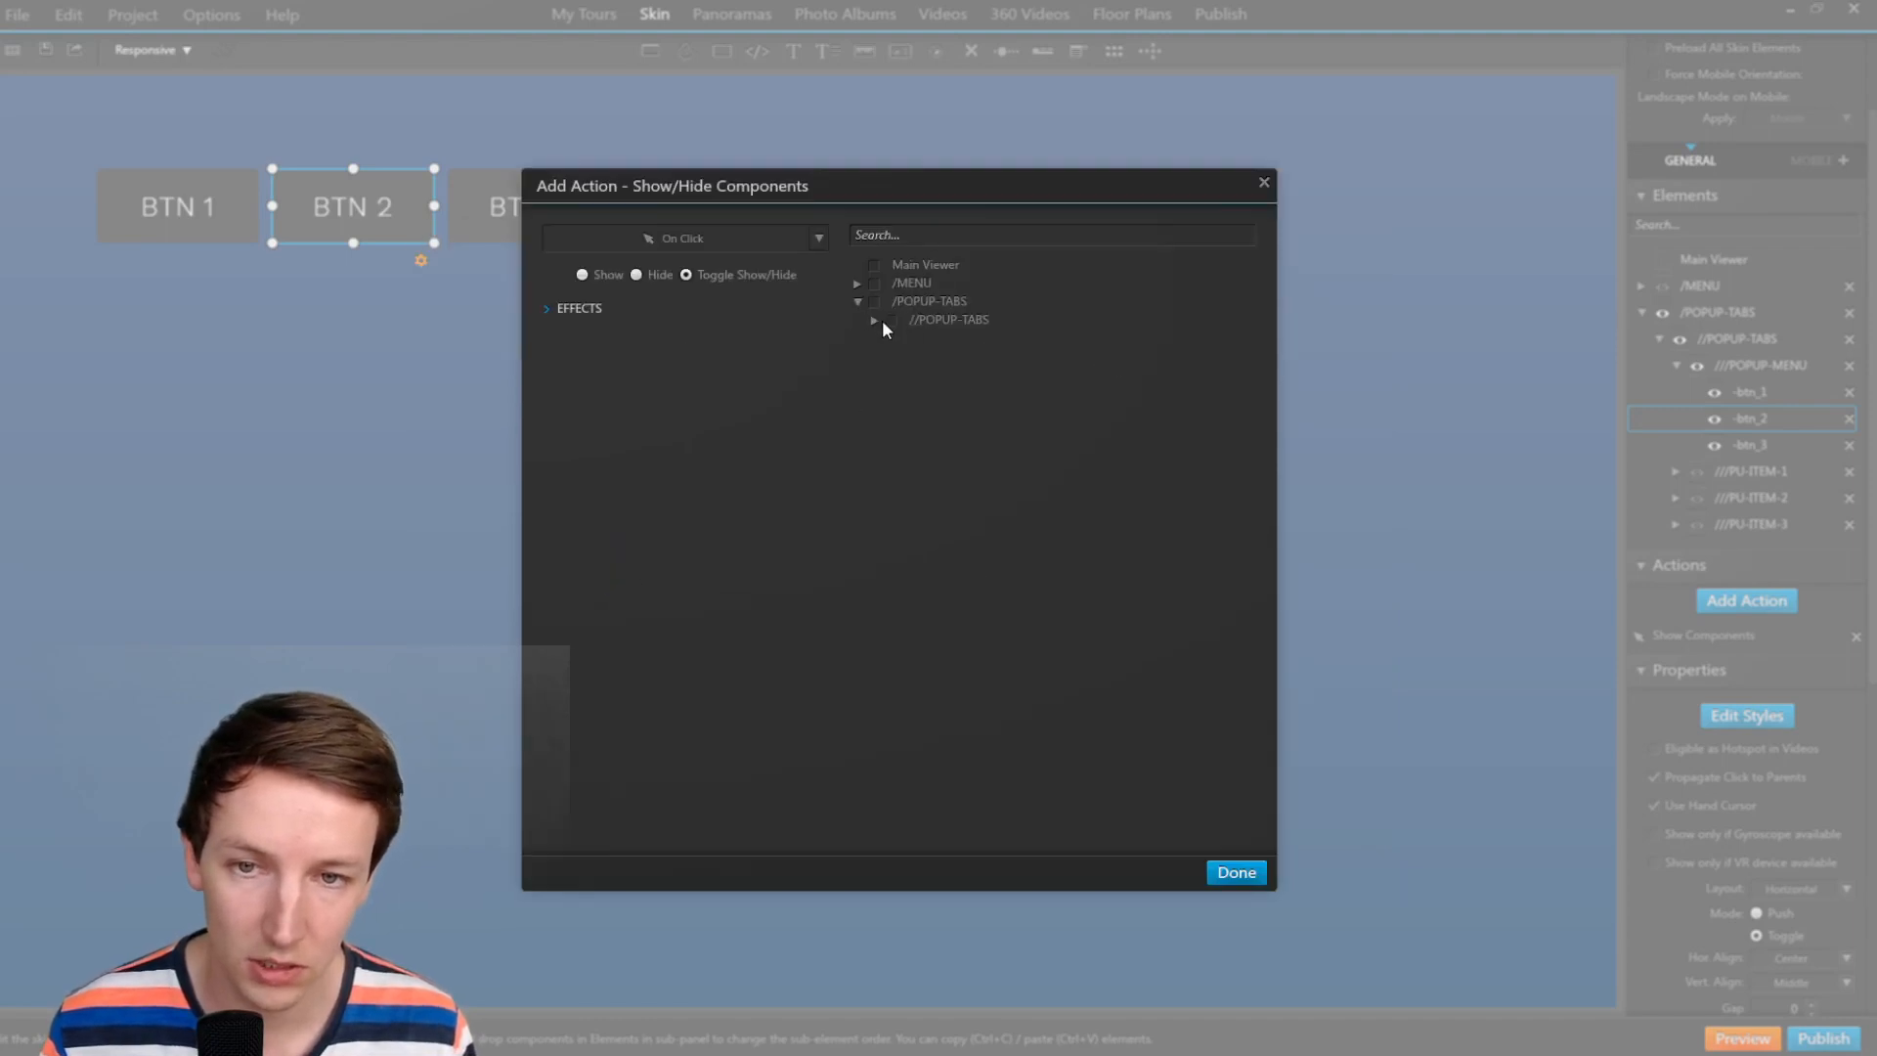
{"action": "left_click", "coordinate": [875, 321]}
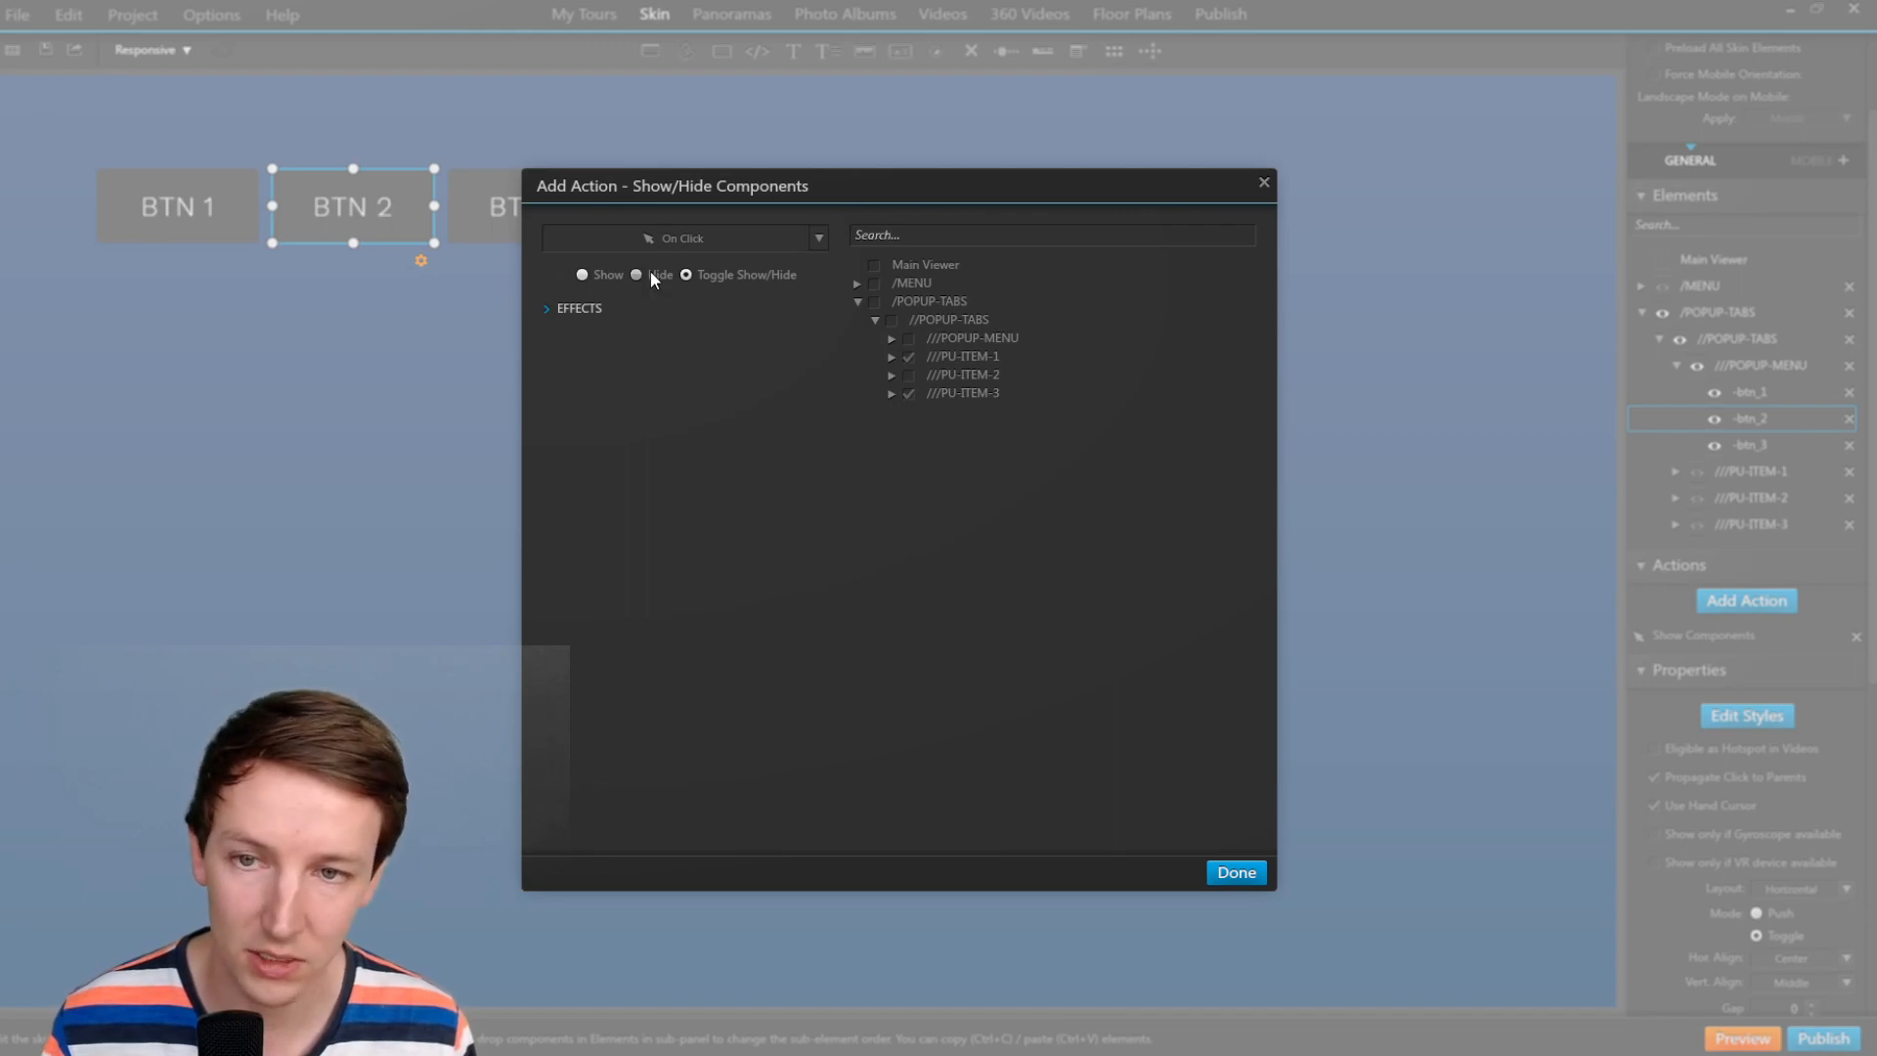
{"action": "left_click", "coordinate": [1222, 870]}
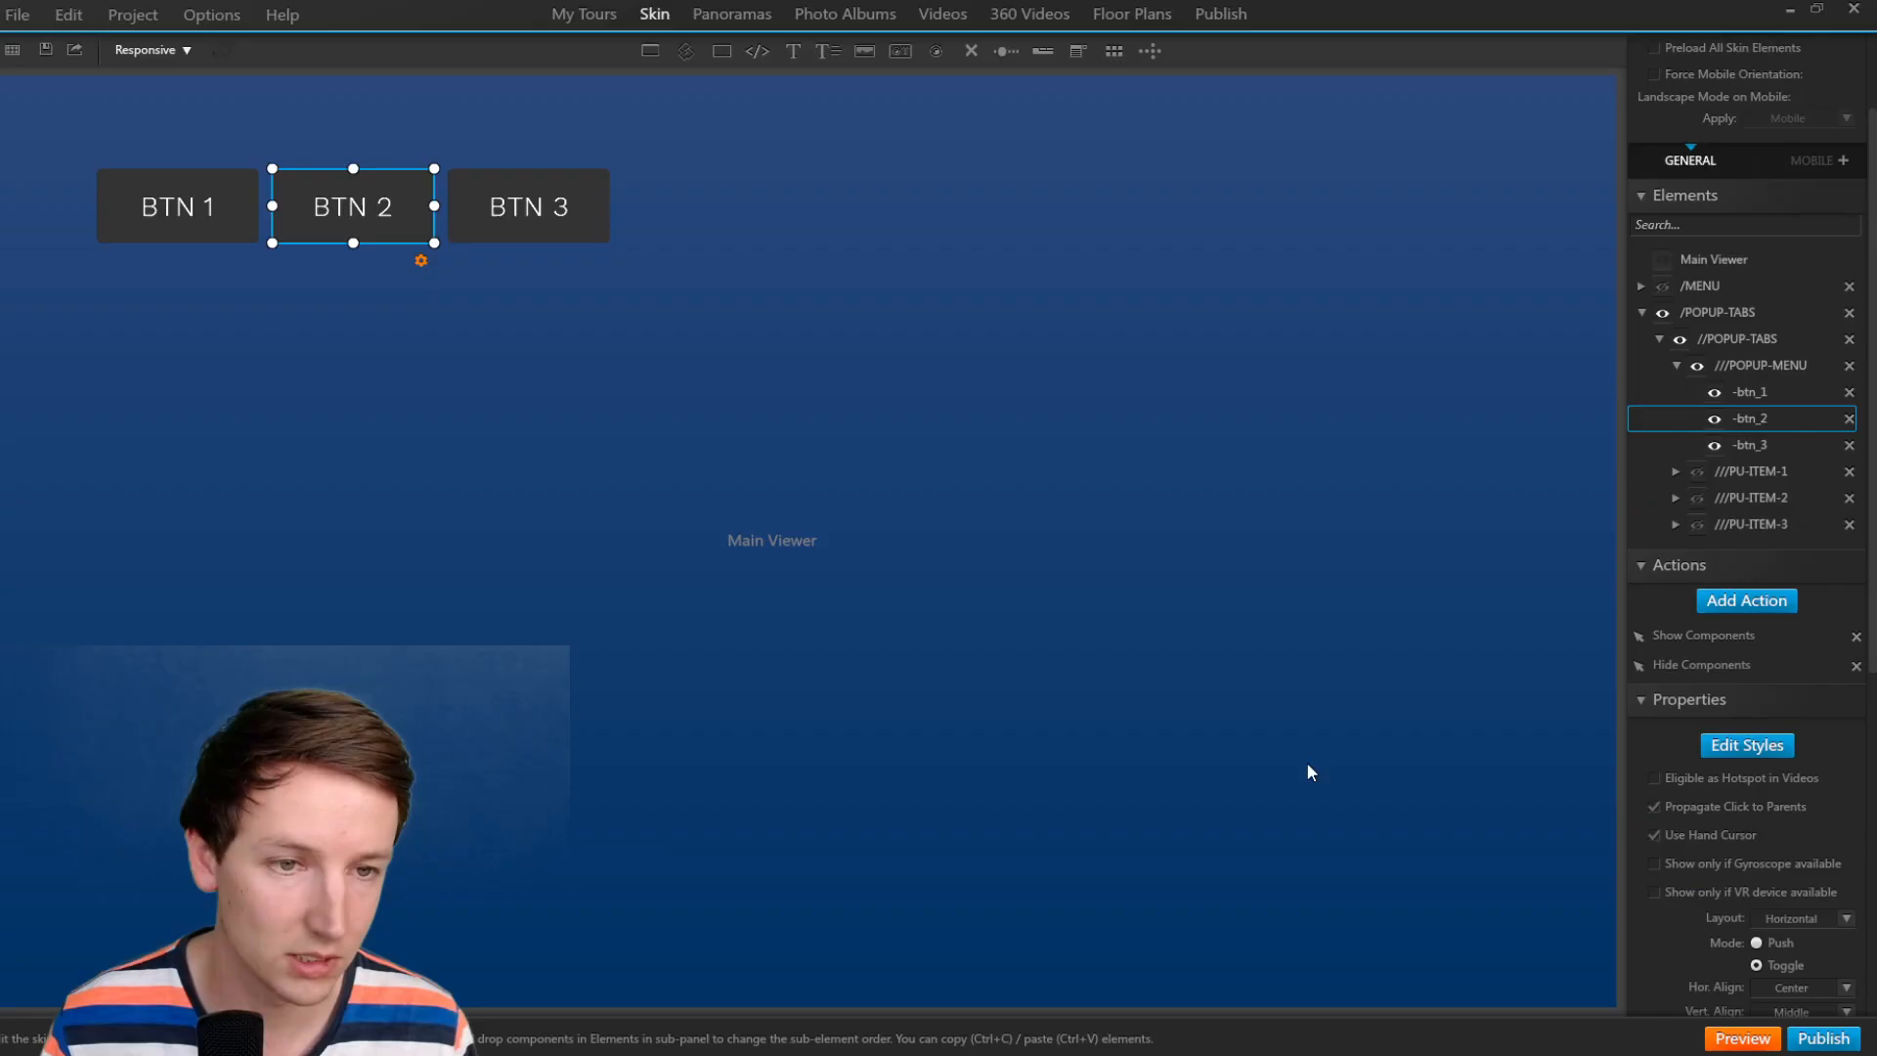
Add an On Click Show/Hide Components action to -btn_3 that hides ///PU-ITEM-1 and ///PU-ITEM-2.
{"action": "left_click", "coordinate": [1785, 446]}
{"action": "left_click", "coordinate": [1746, 601]}
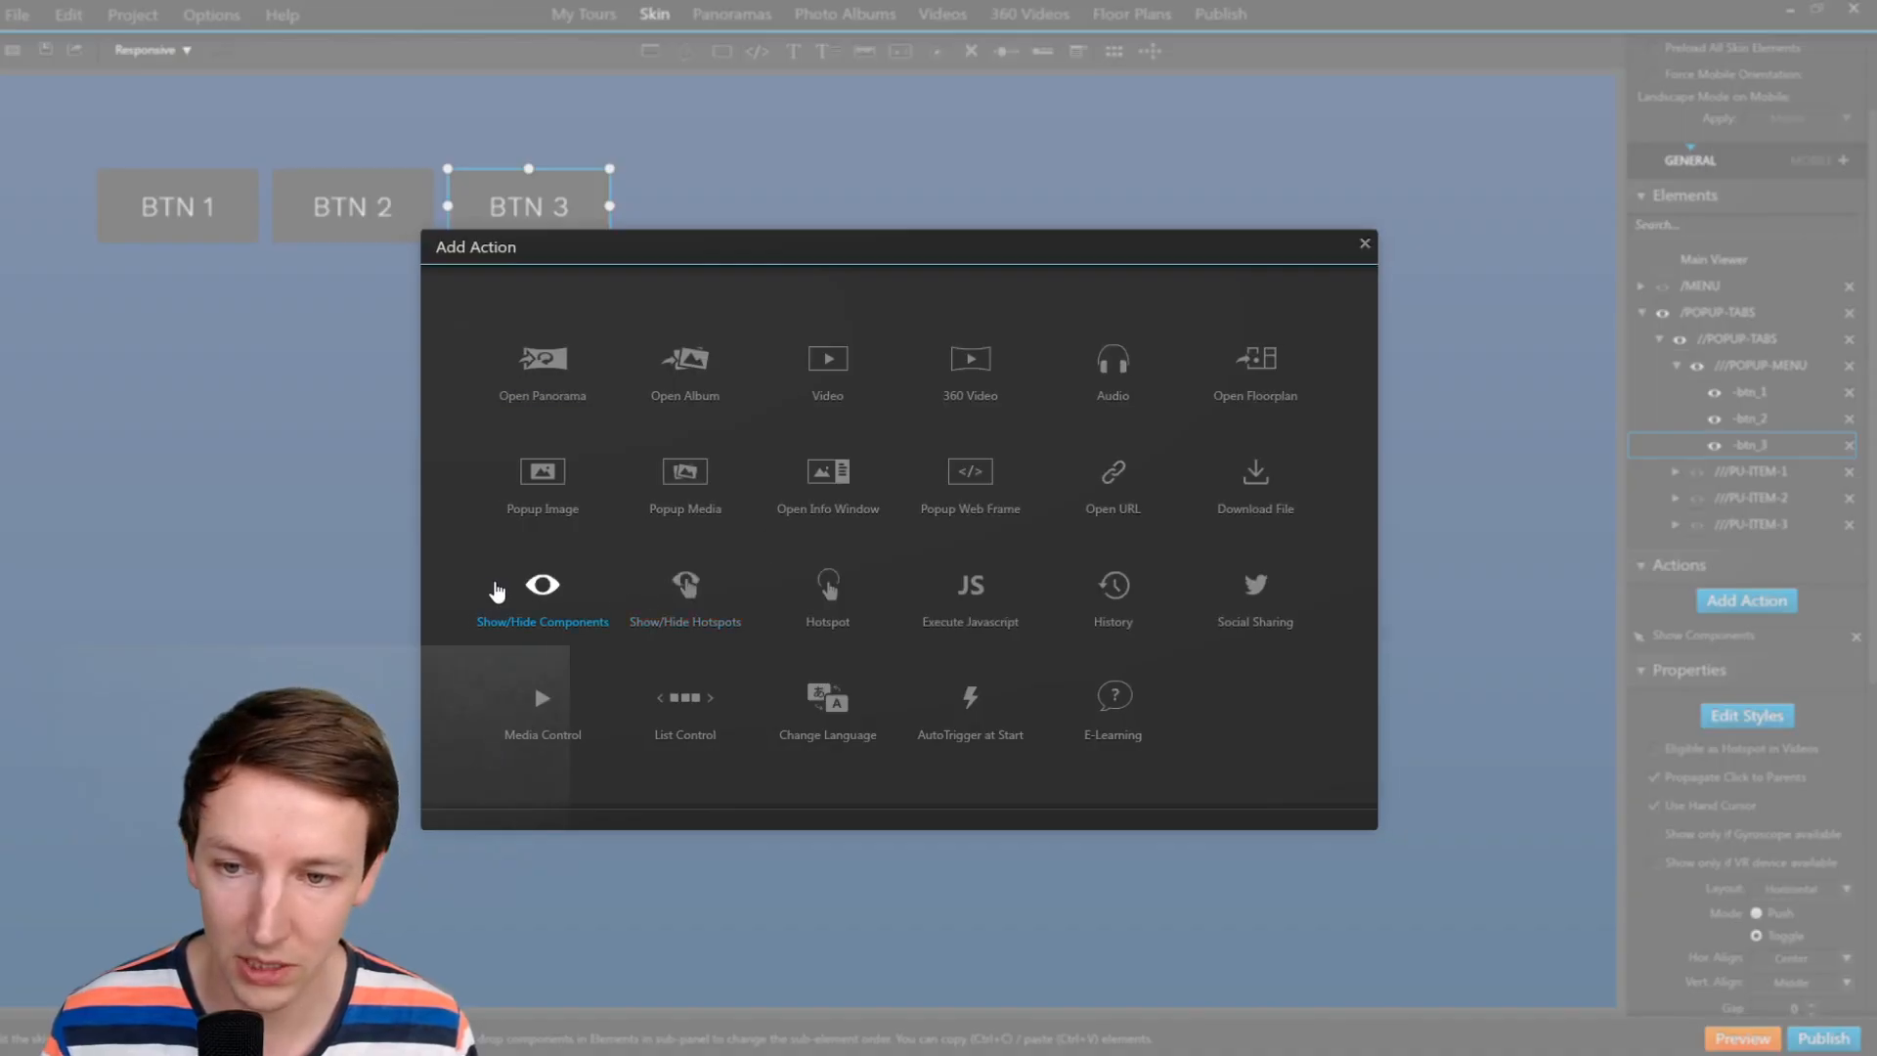
{"action": "left_click", "coordinate": [585, 552]}
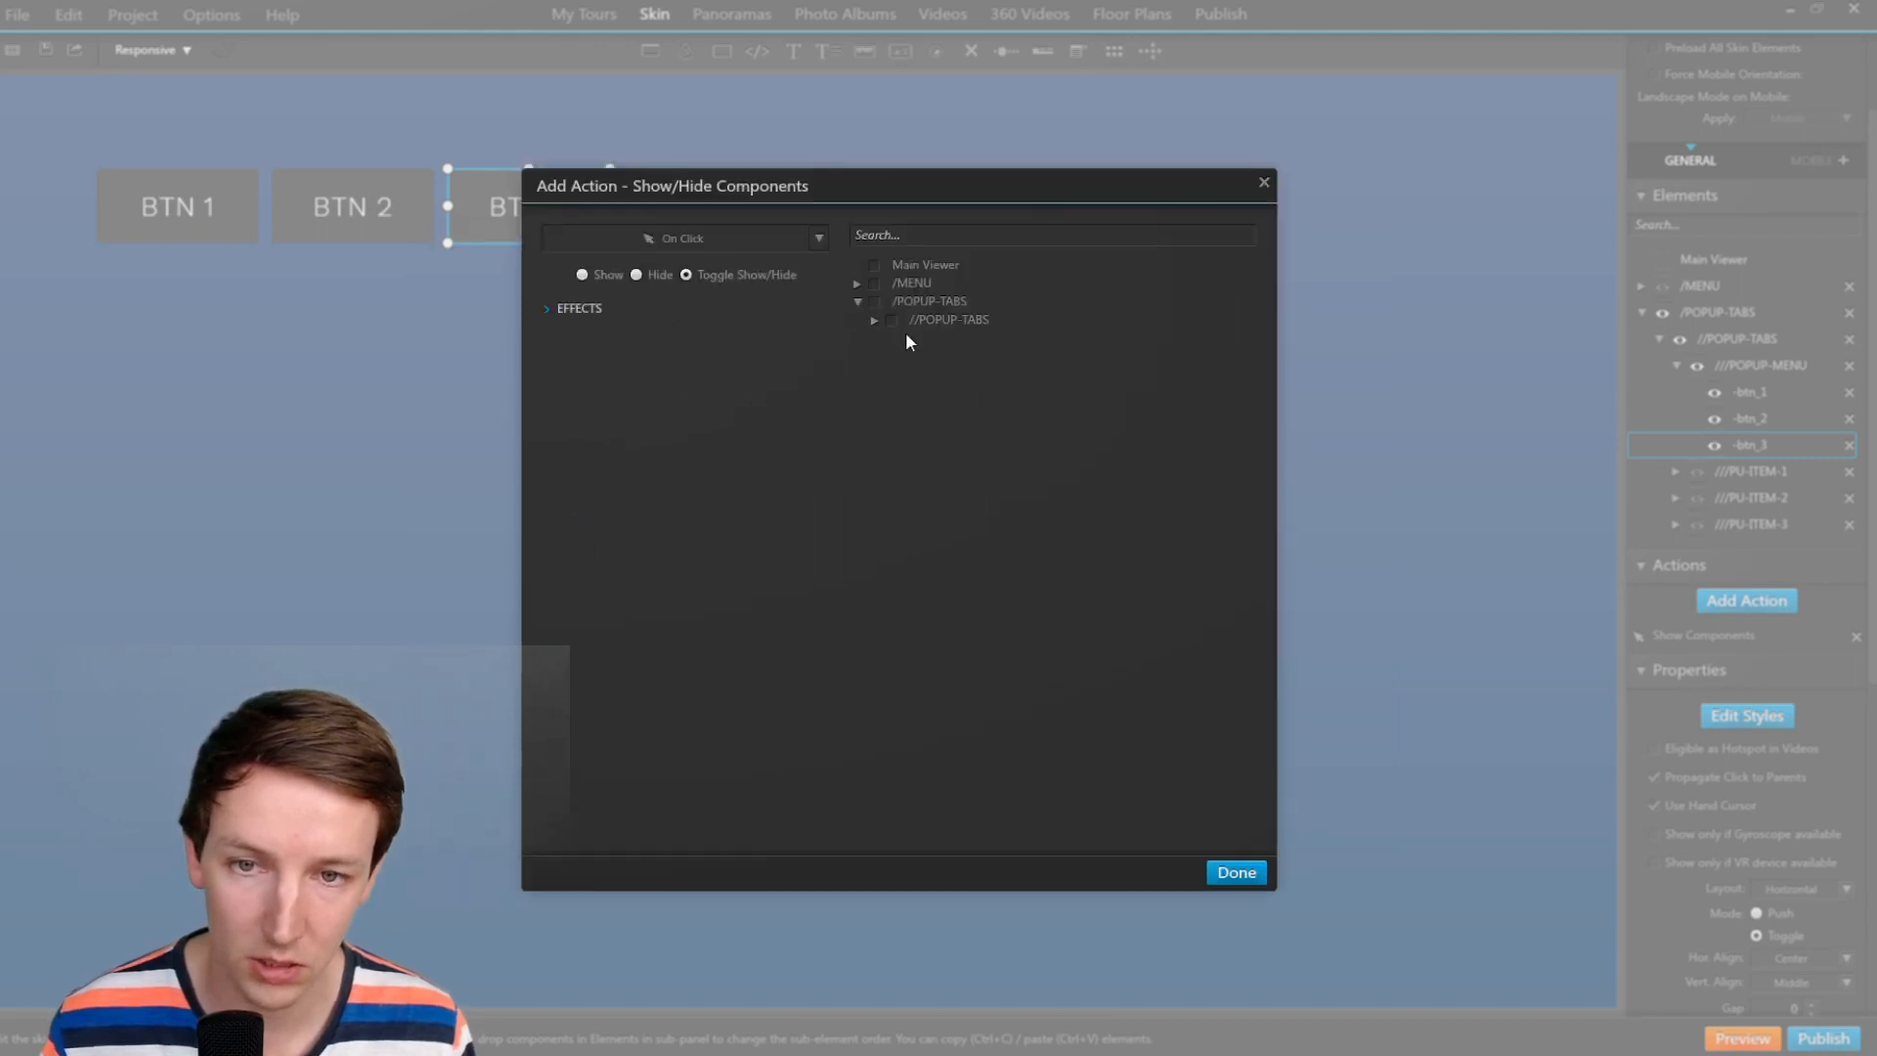
{"action": "left_click", "coordinate": [875, 320]}
{"action": "left_click", "coordinate": [978, 357]}
{"action": "left_click", "coordinate": [983, 375]}
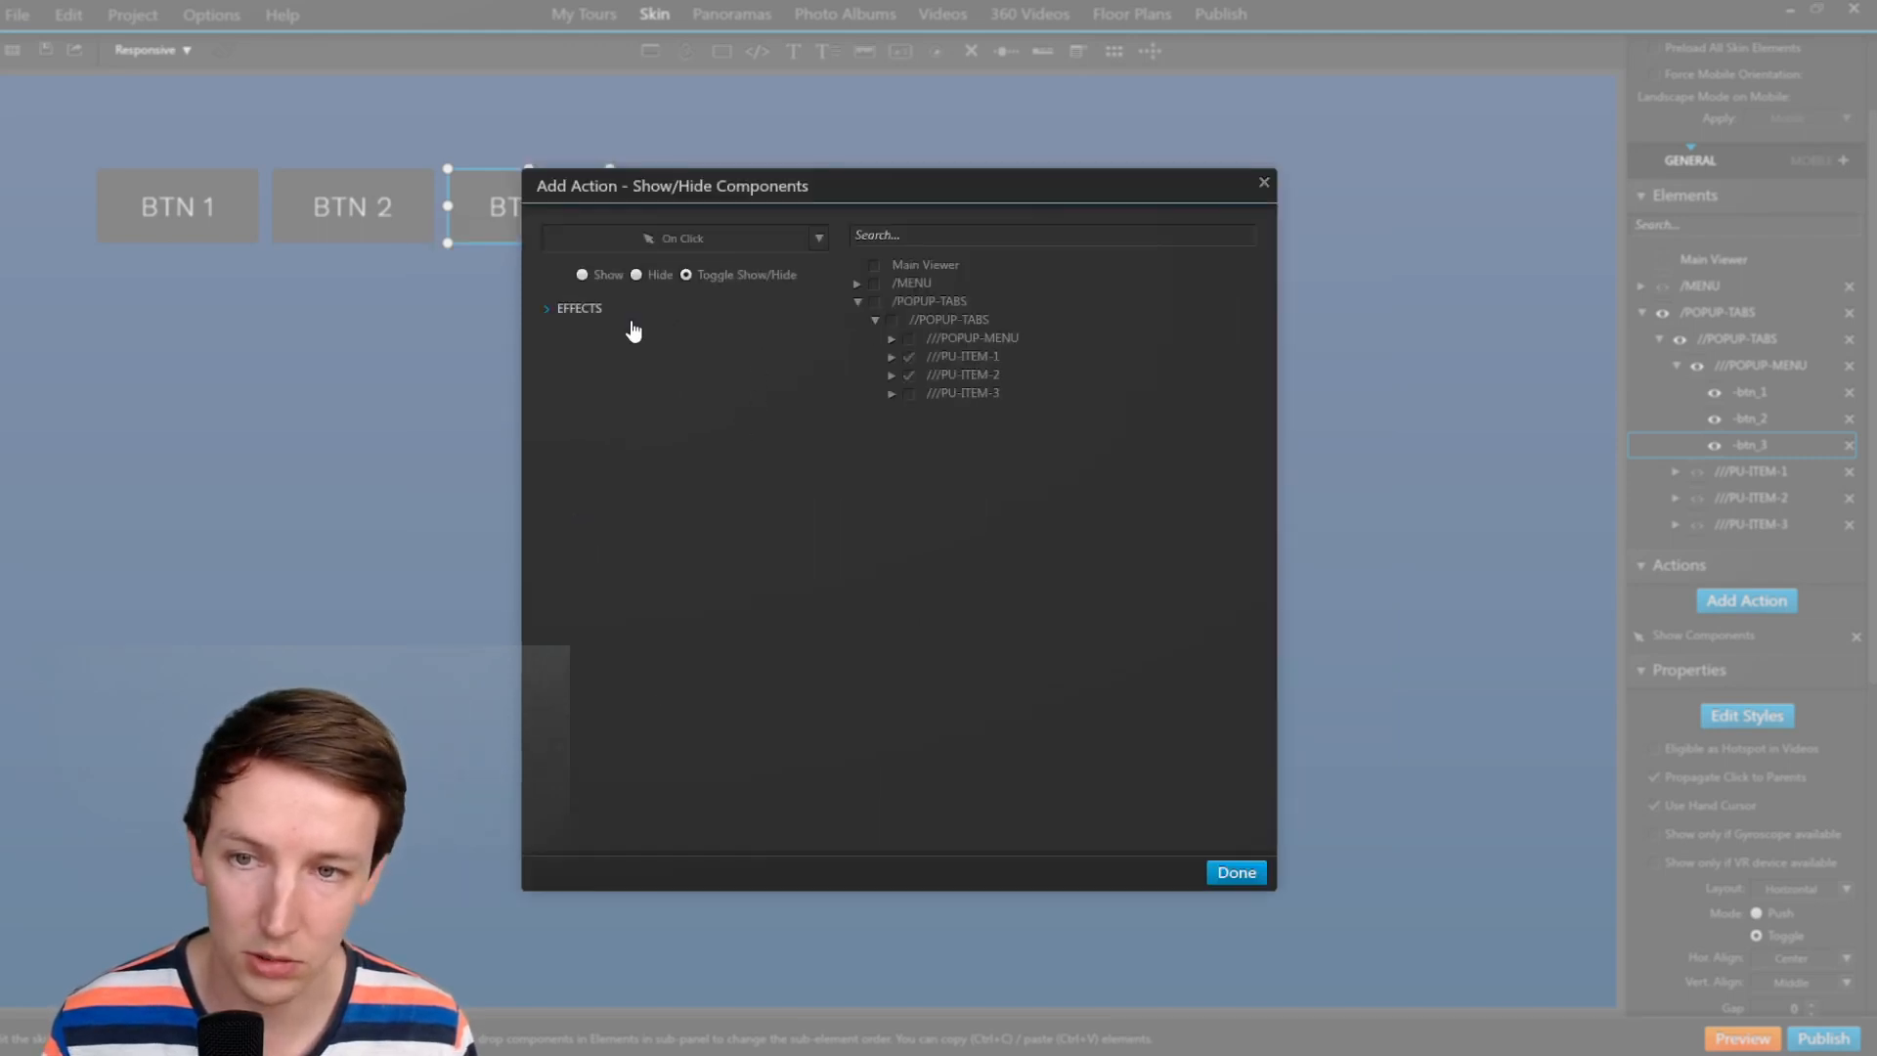
{"action": "left_click", "coordinate": [659, 276]}
{"action": "left_click", "coordinate": [1237, 872]}
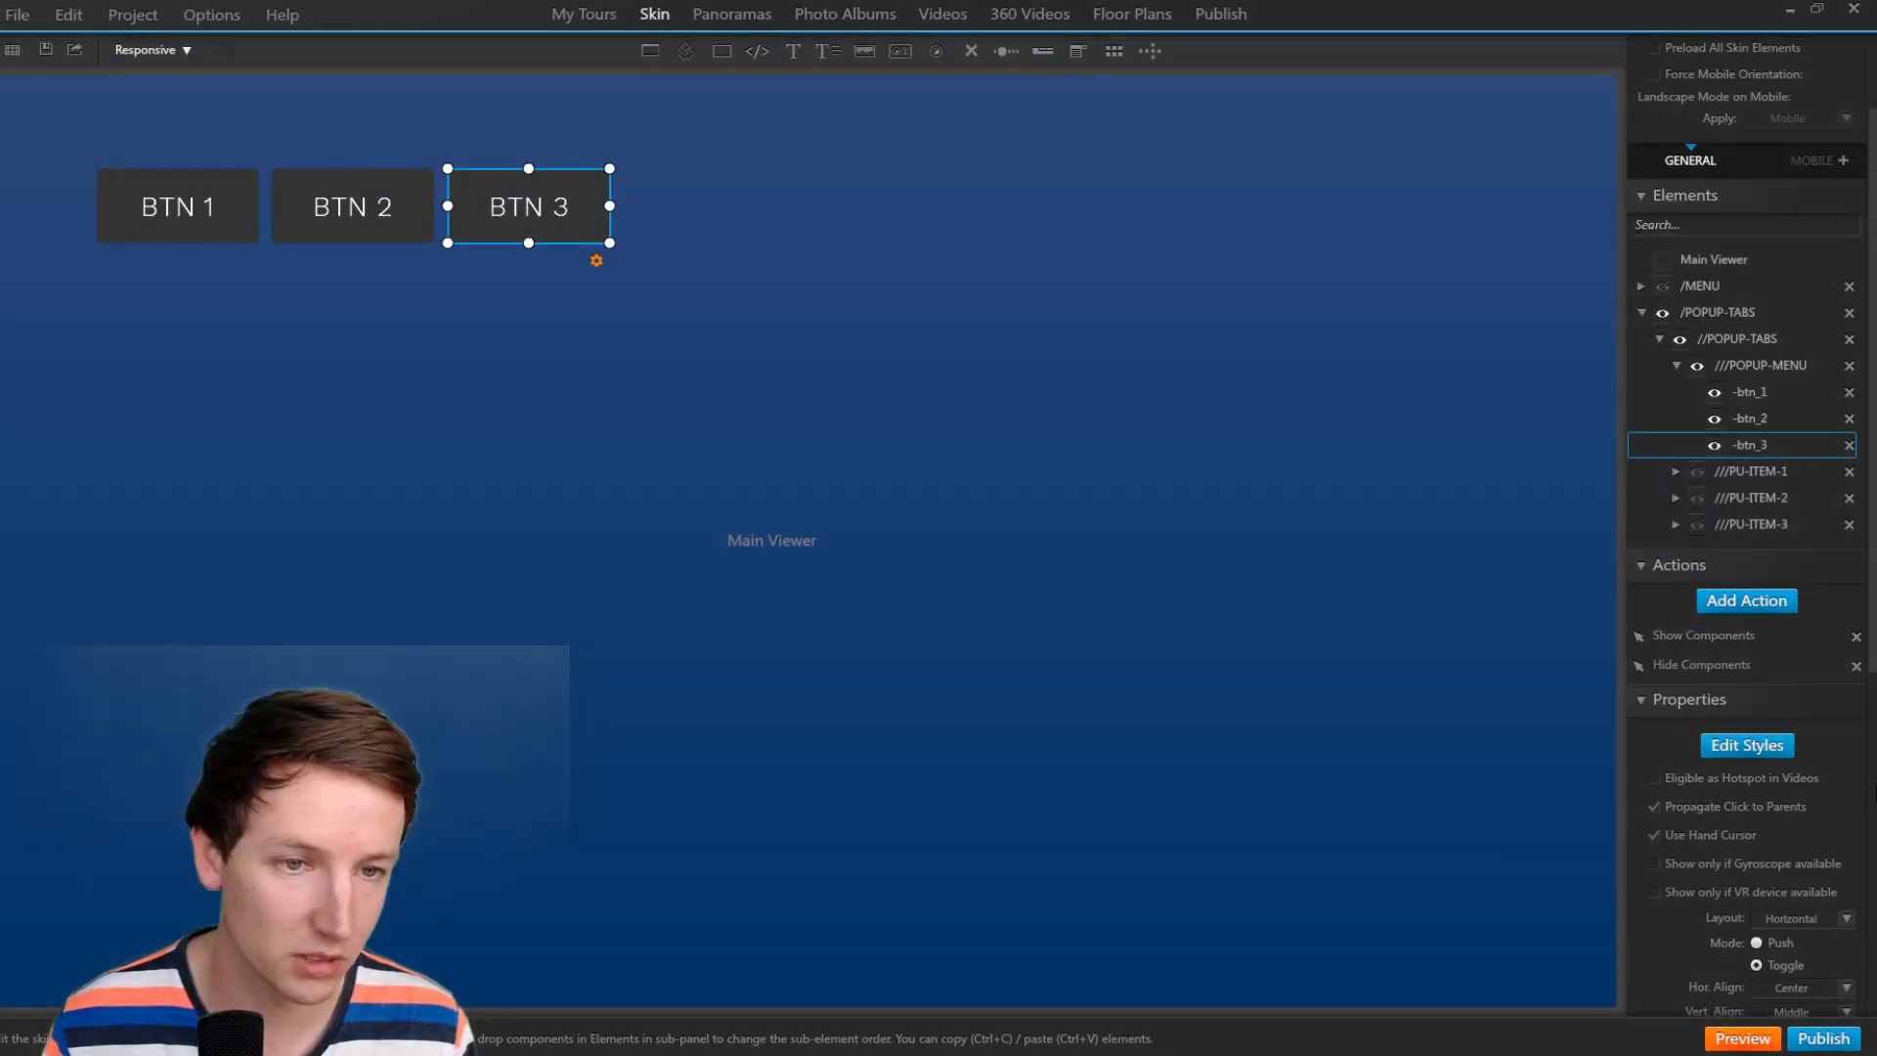
Preview the tour again and test that BTN 1, BTN 2 and BTN 3 each switch to their own labelled page.
{"action": "left_click", "coordinate": [1747, 1038]}
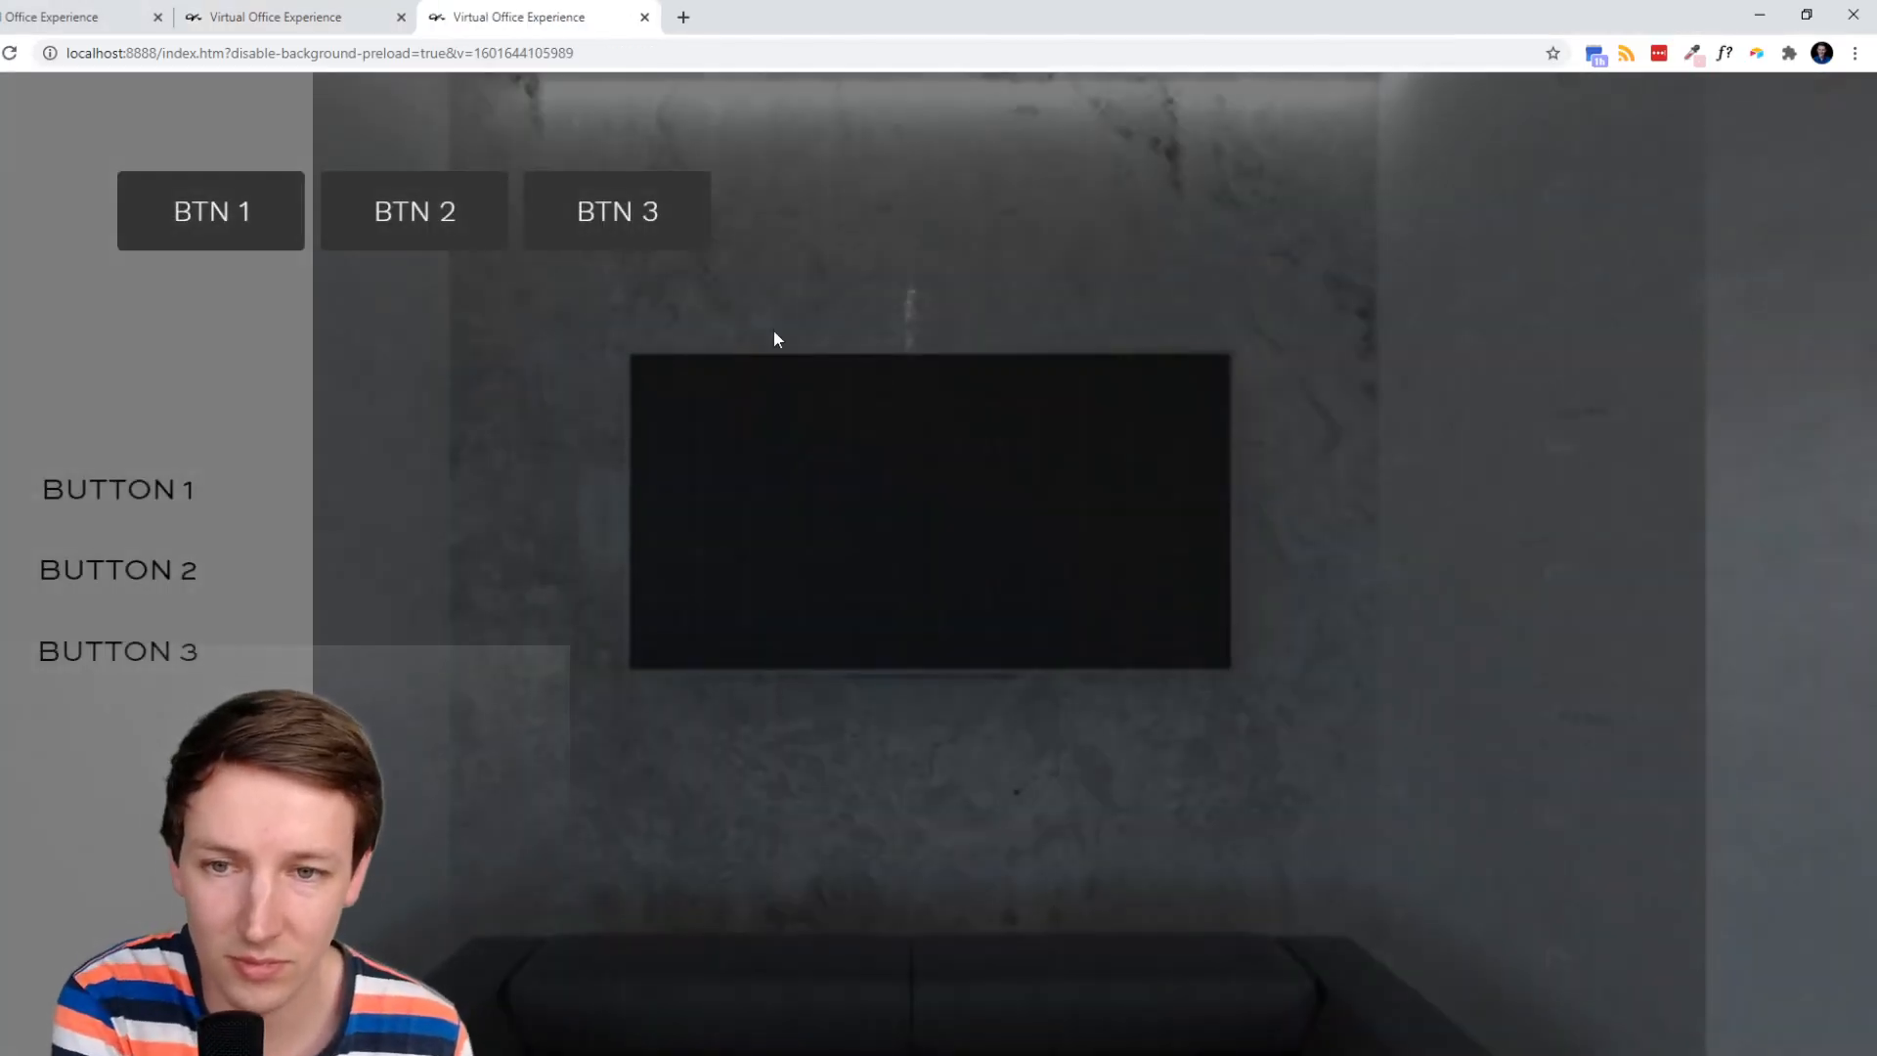
{"action": "left_click", "coordinate": [389, 225]}
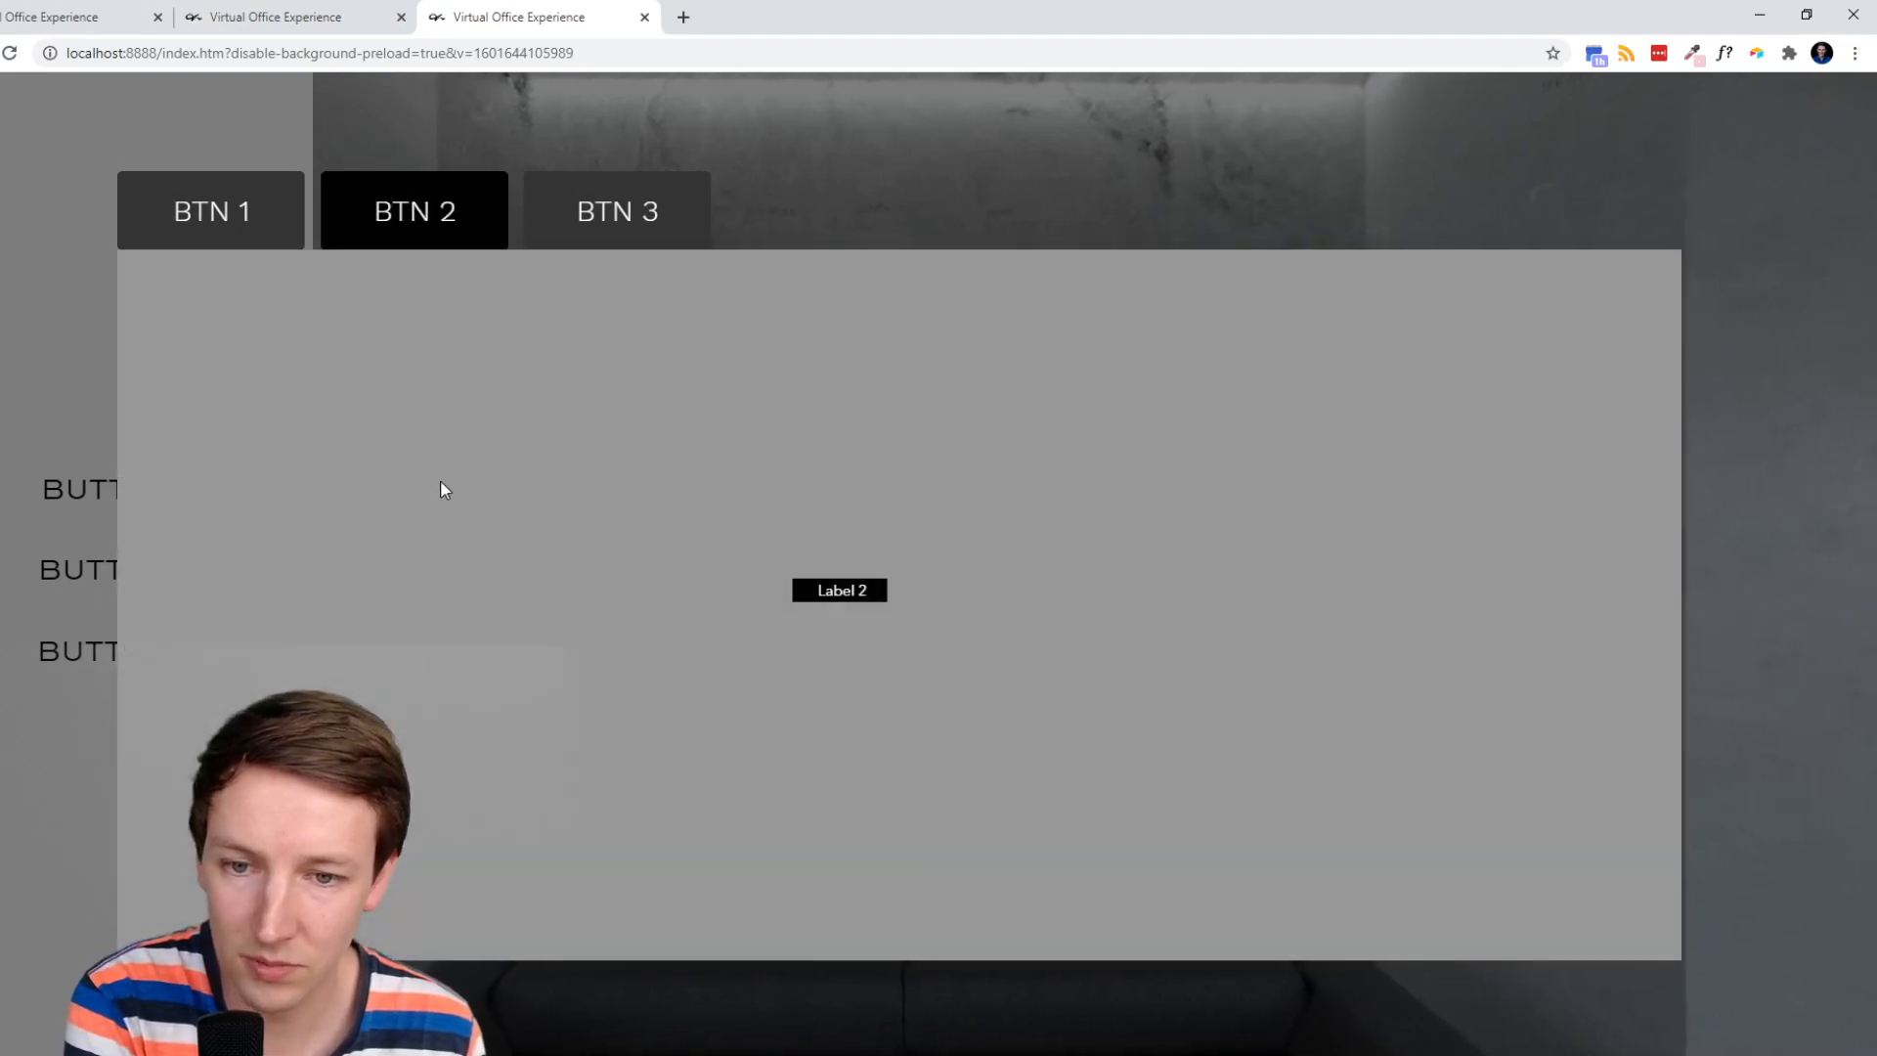
{"action": "left_click", "coordinate": [263, 244]}
{"action": "left_click", "coordinate": [394, 219]}
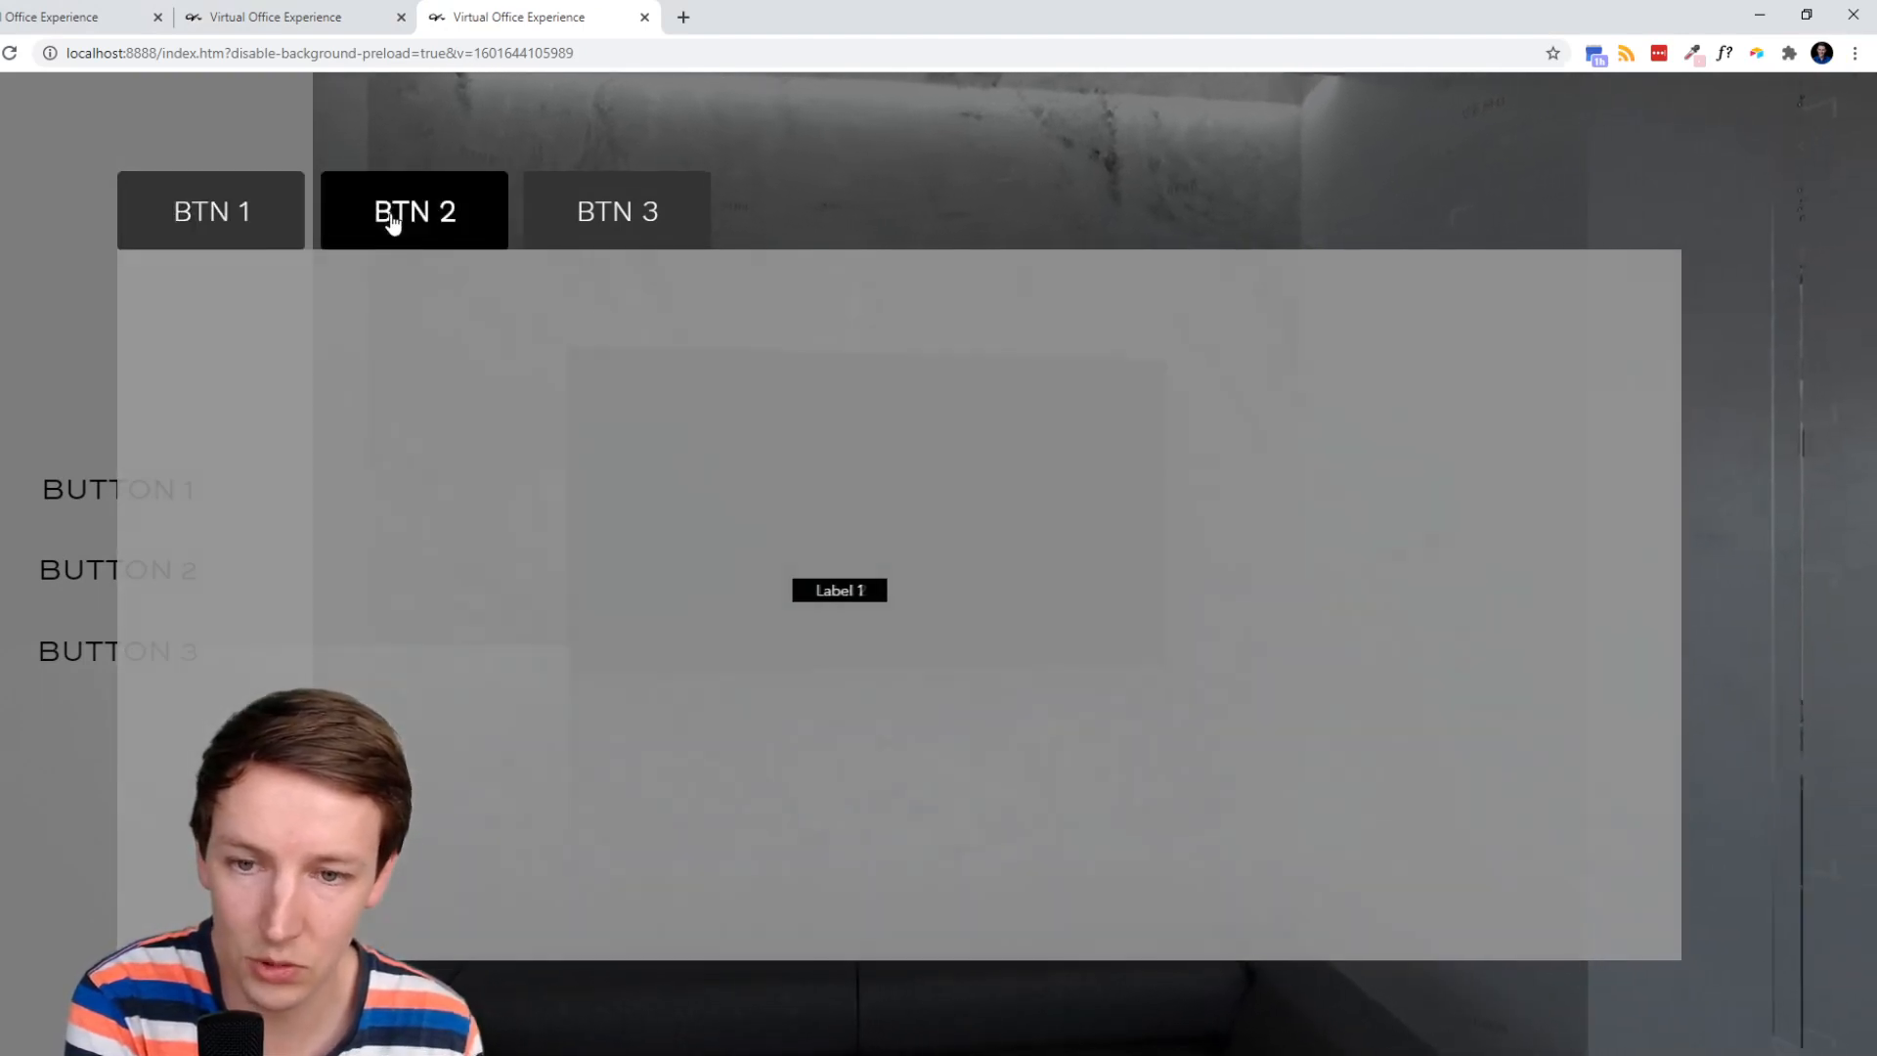
{"action": "left_click", "coordinate": [218, 203]}
{"action": "left_click", "coordinate": [470, 234]}
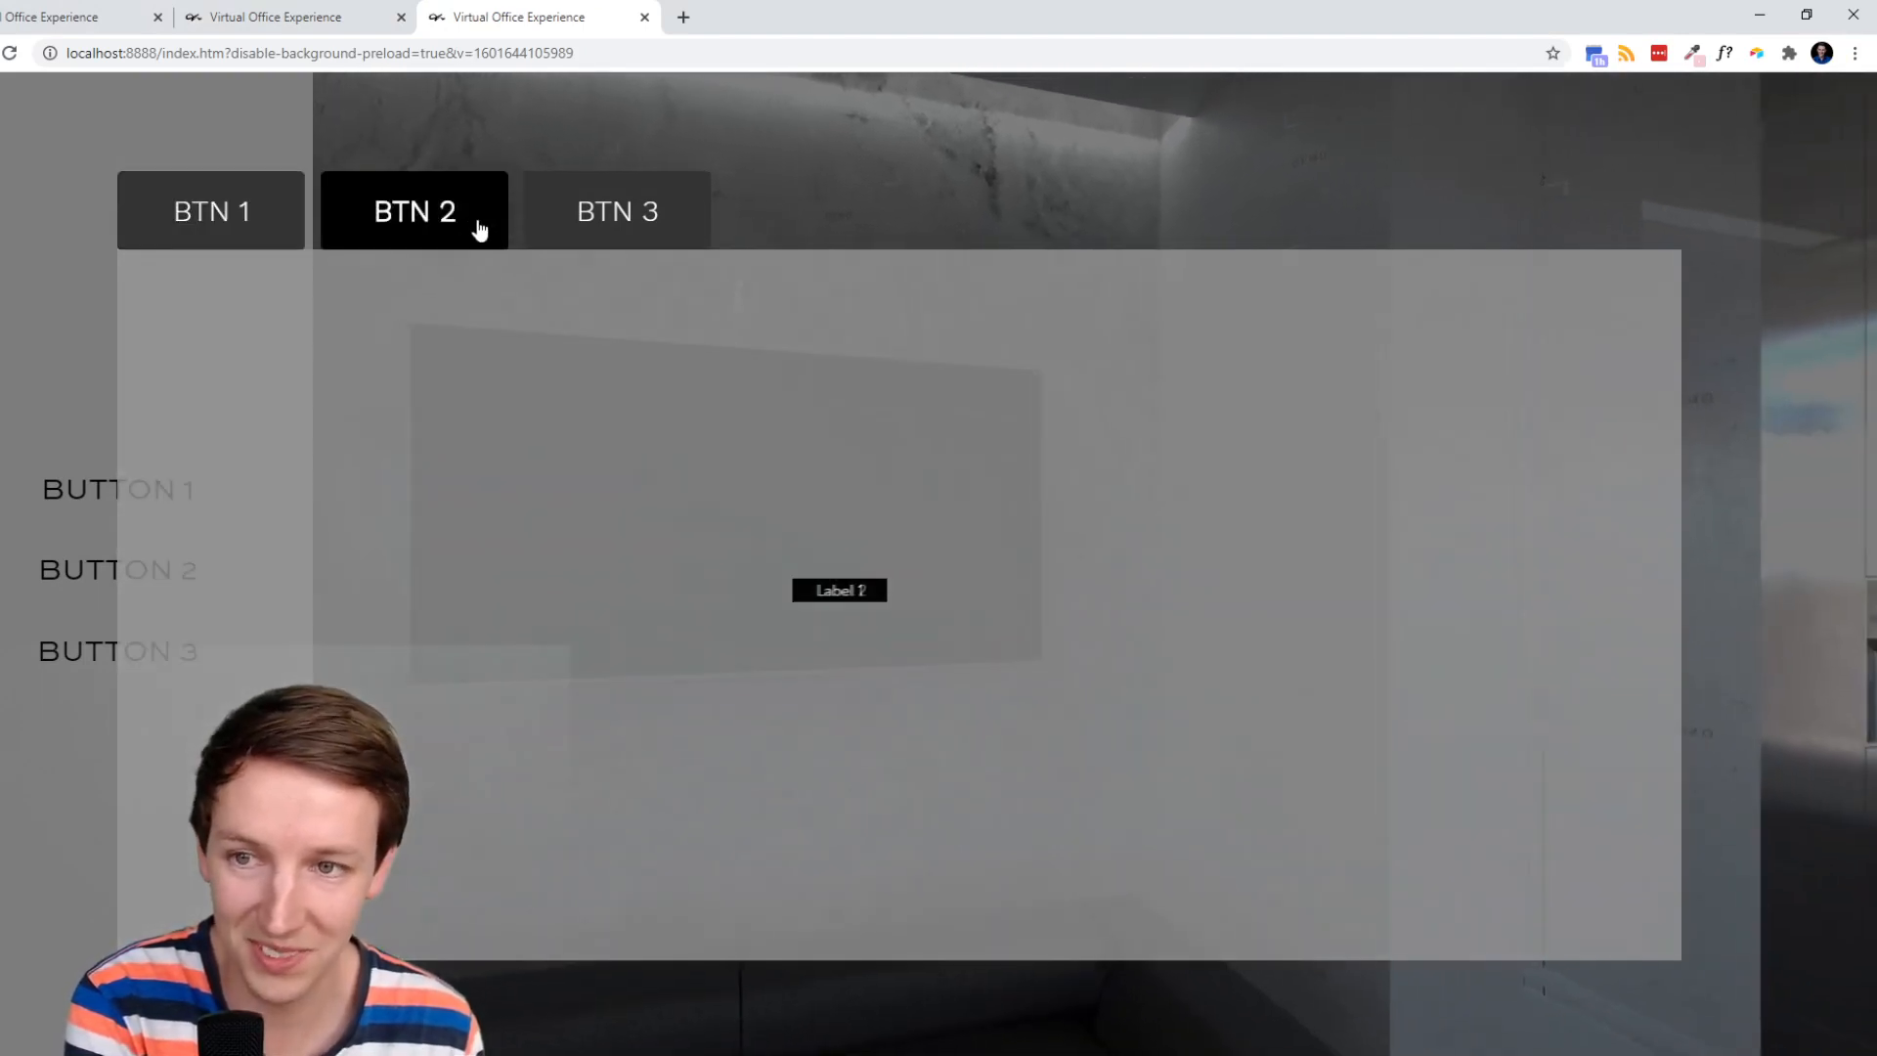
{"action": "left_click", "coordinate": [597, 235]}
{"action": "left_click", "coordinate": [484, 235]}
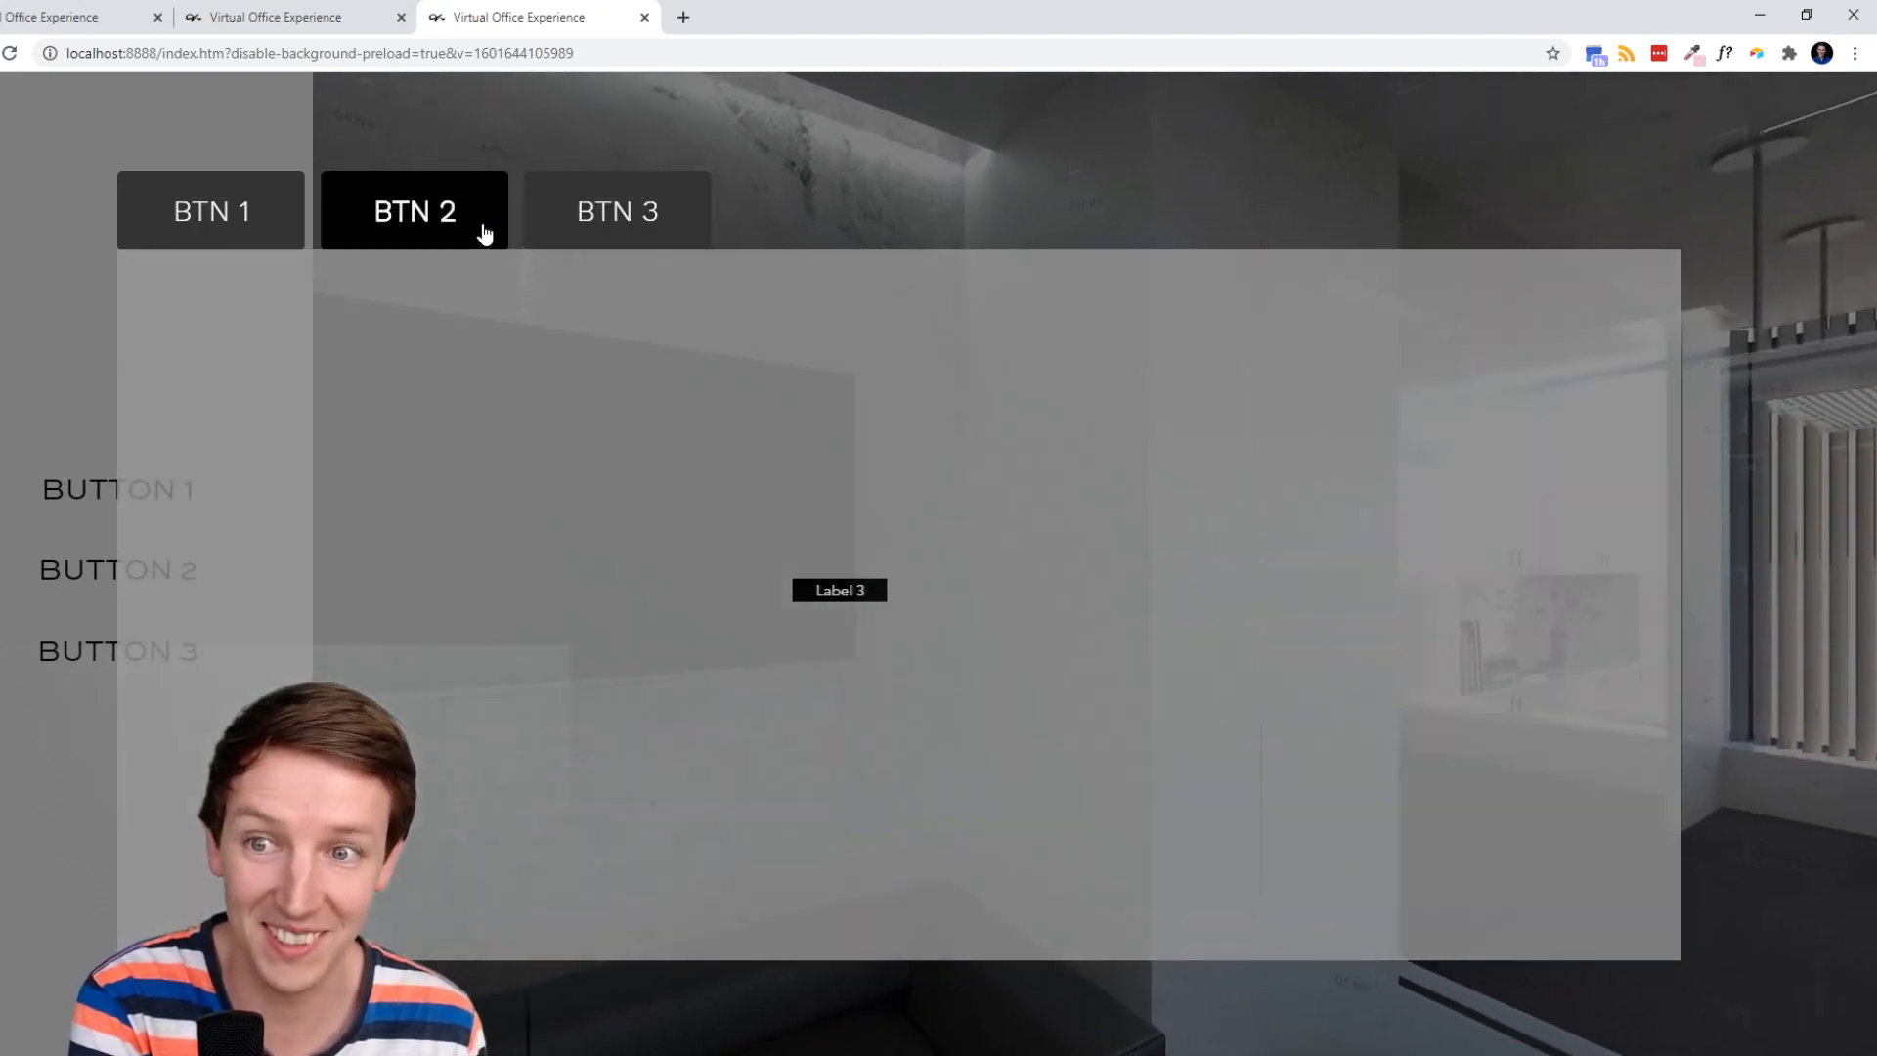
{"action": "left_click", "coordinate": [597, 225]}
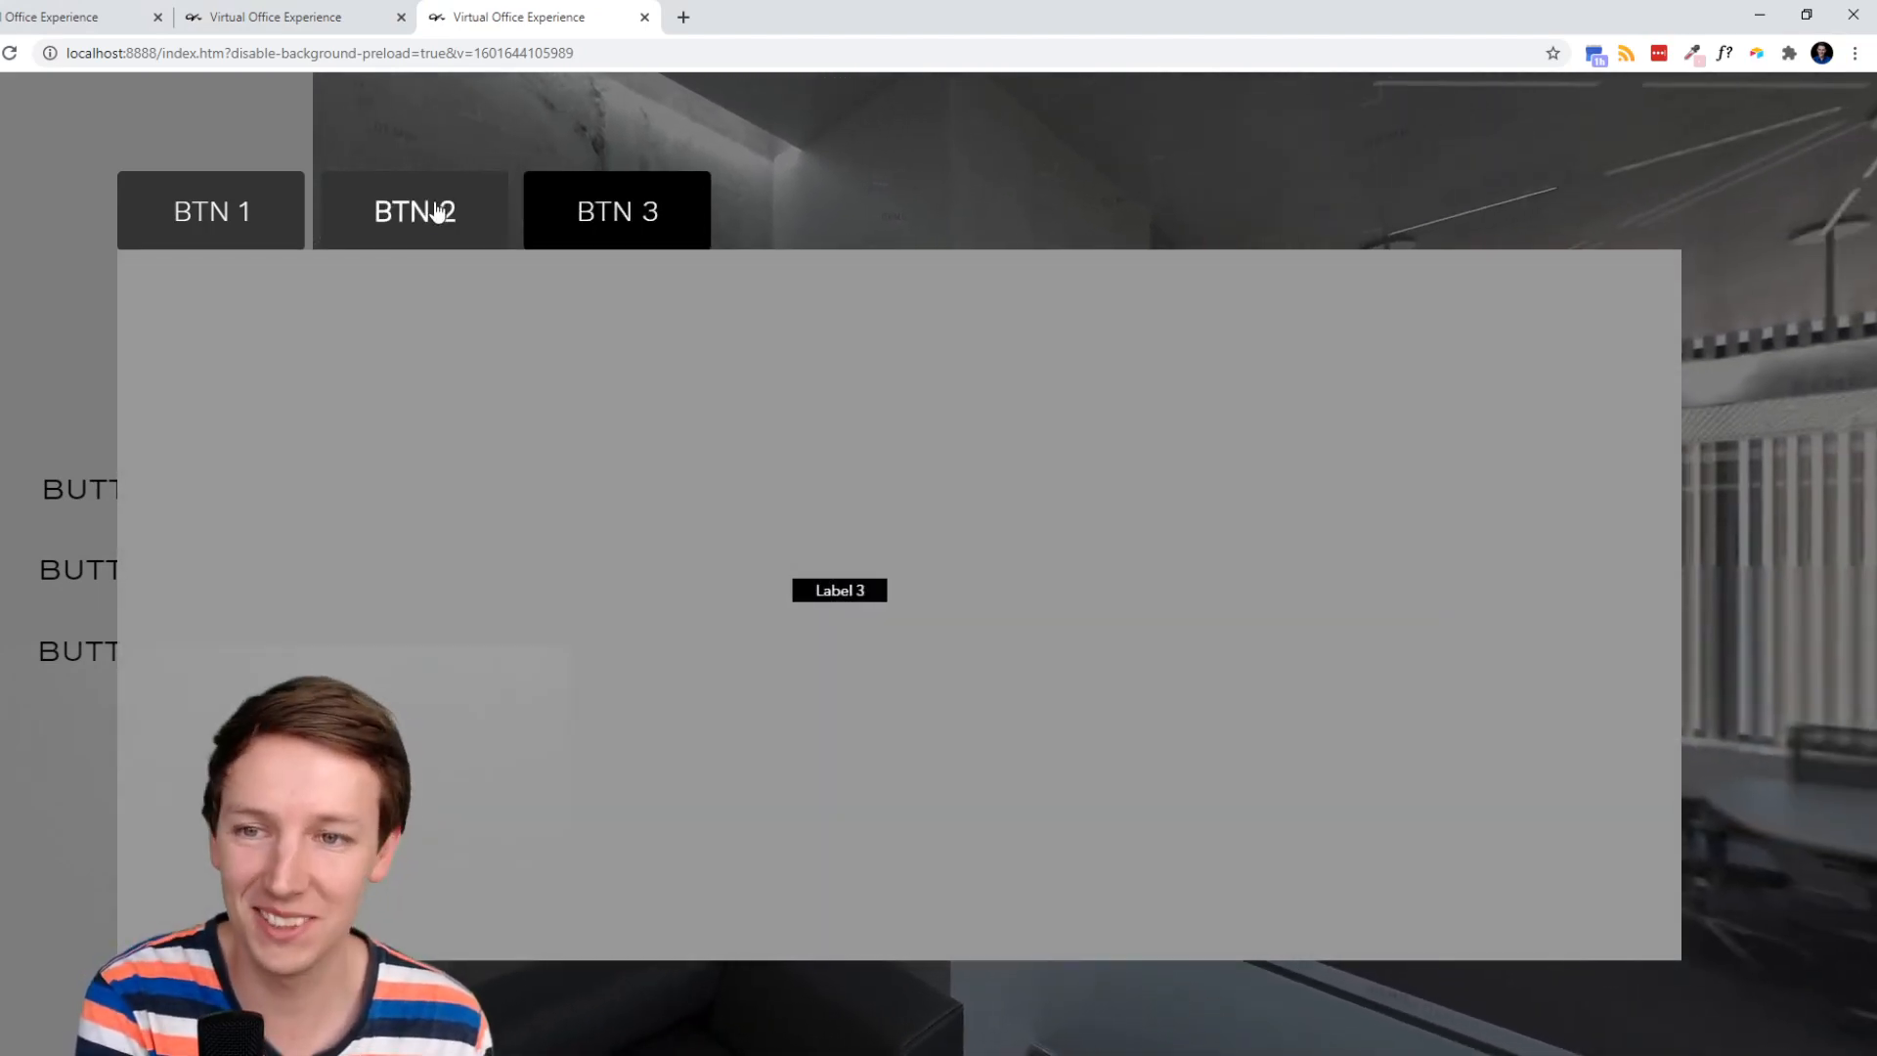
{"action": "left_click", "coordinate": [442, 232]}
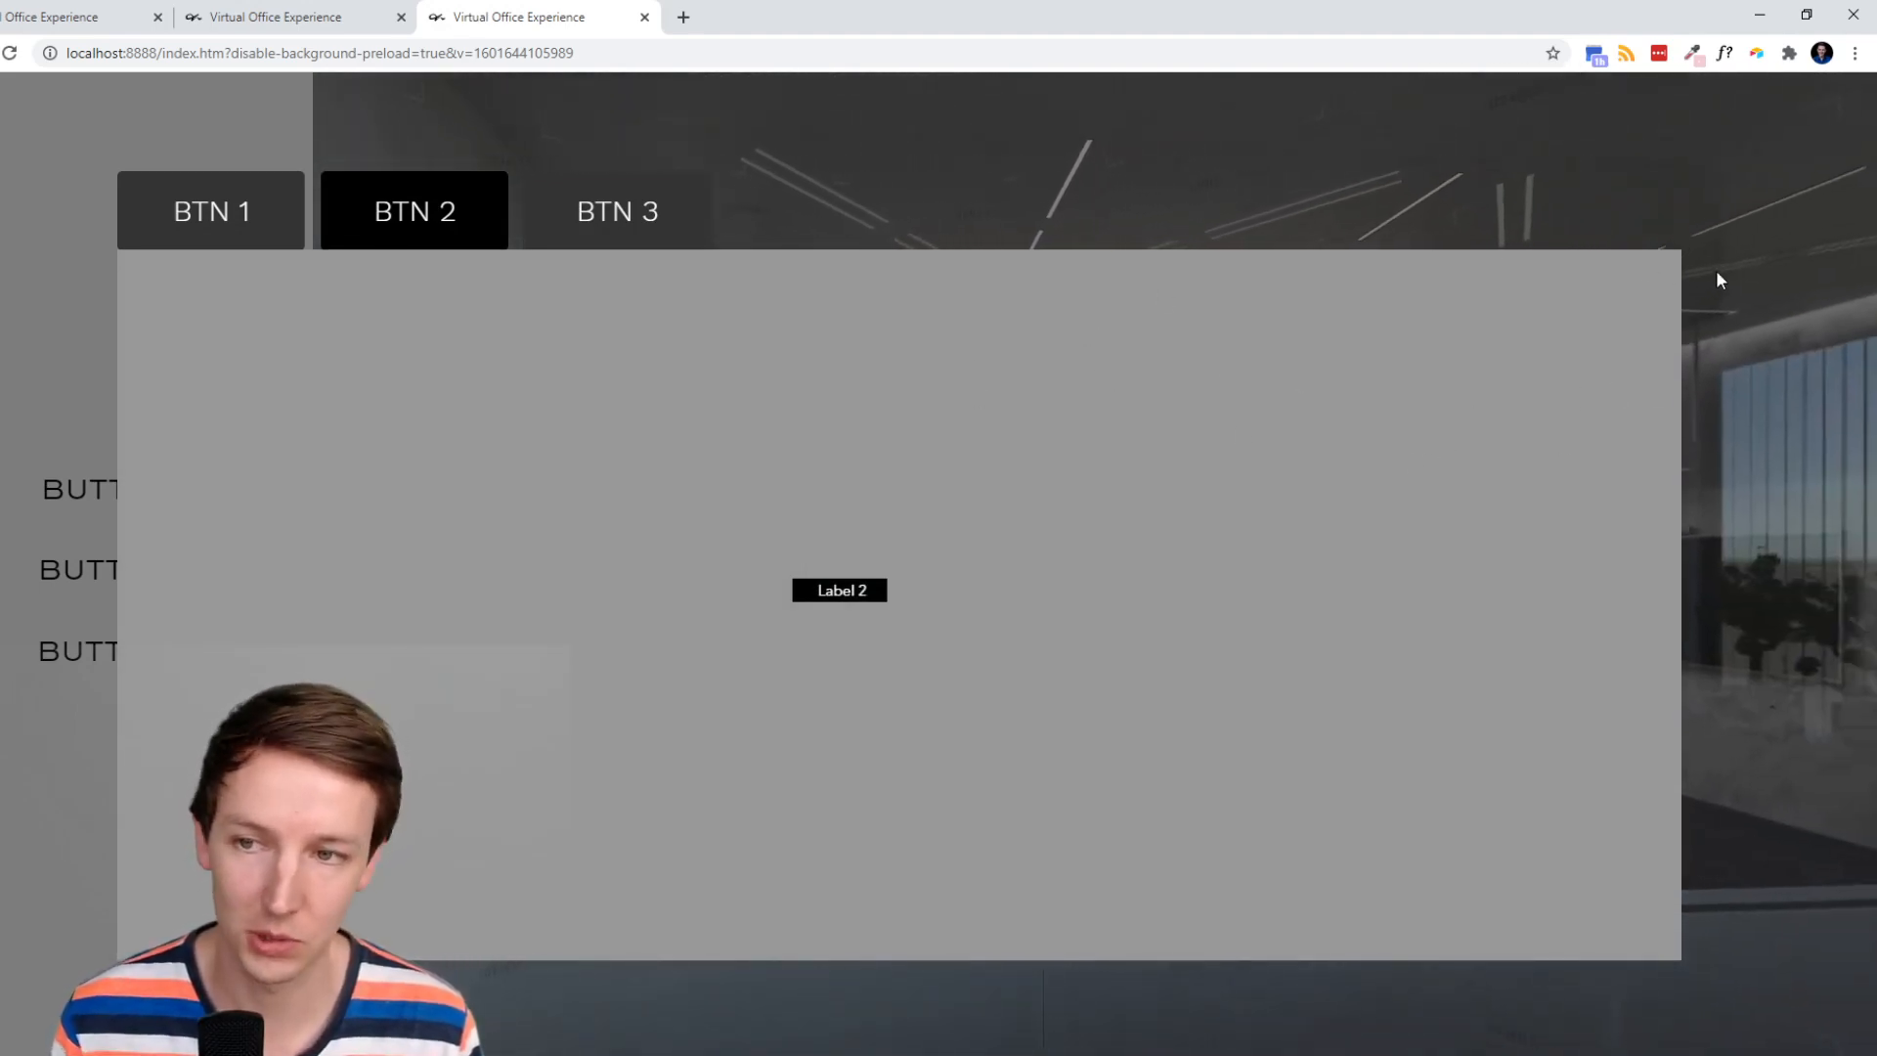
Return to the skin editor and place a close button inside ///POPUP-MENU, near the right end of the button row.
{"action": "key", "text": "alt+Tab"}
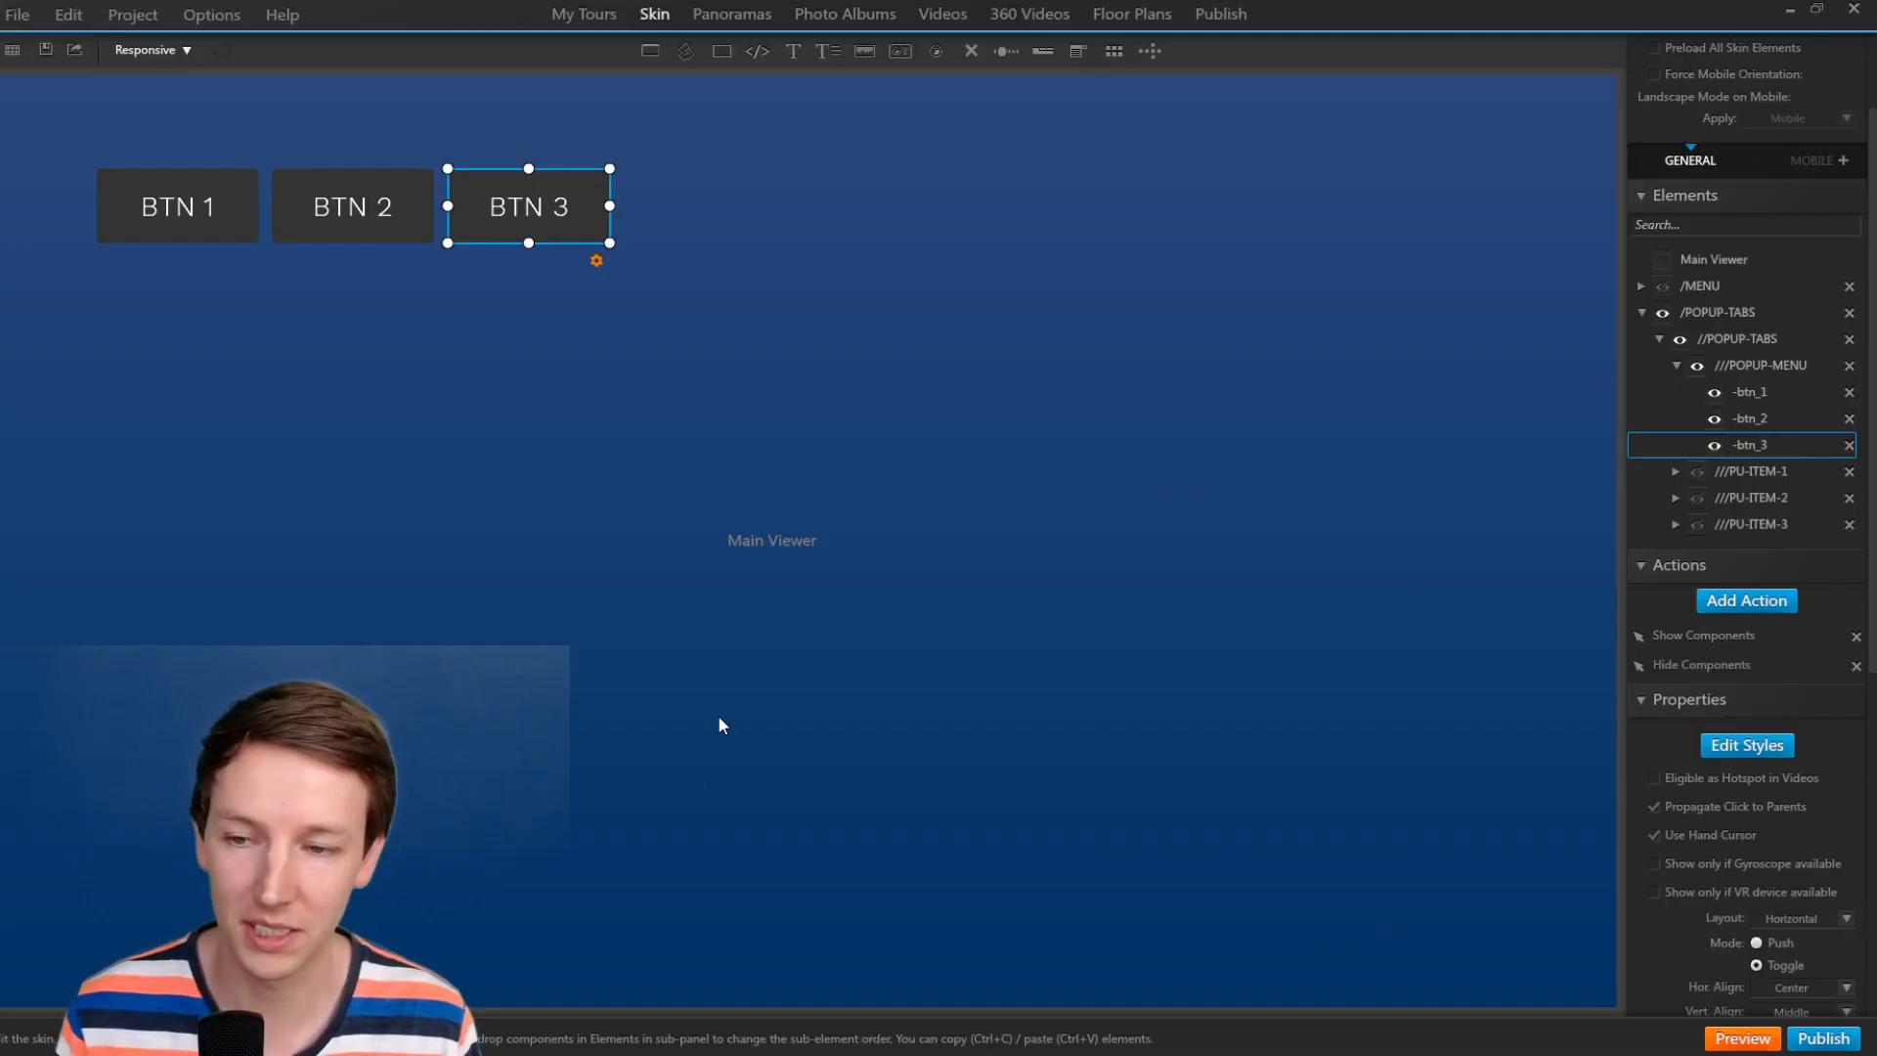
{"action": "left_click", "coordinate": [1143, 251]}
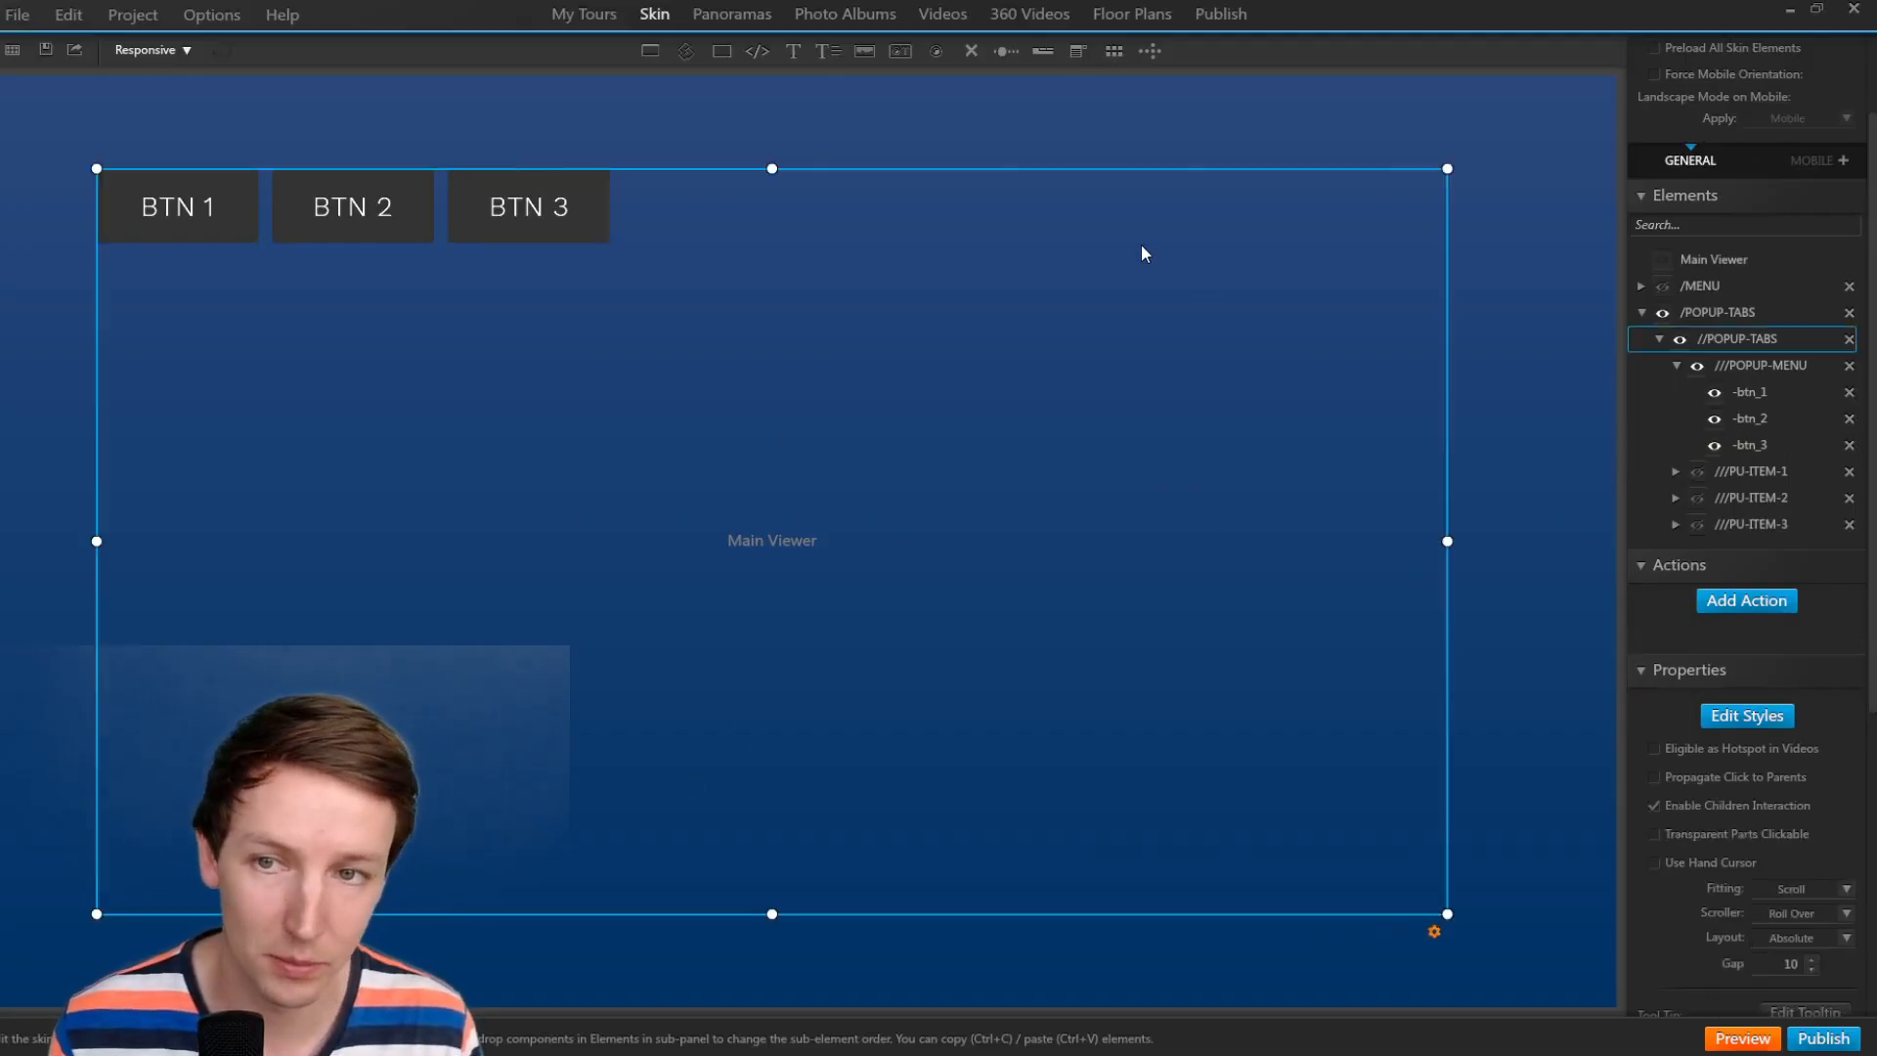
{"action": "left_click", "coordinate": [1734, 365]}
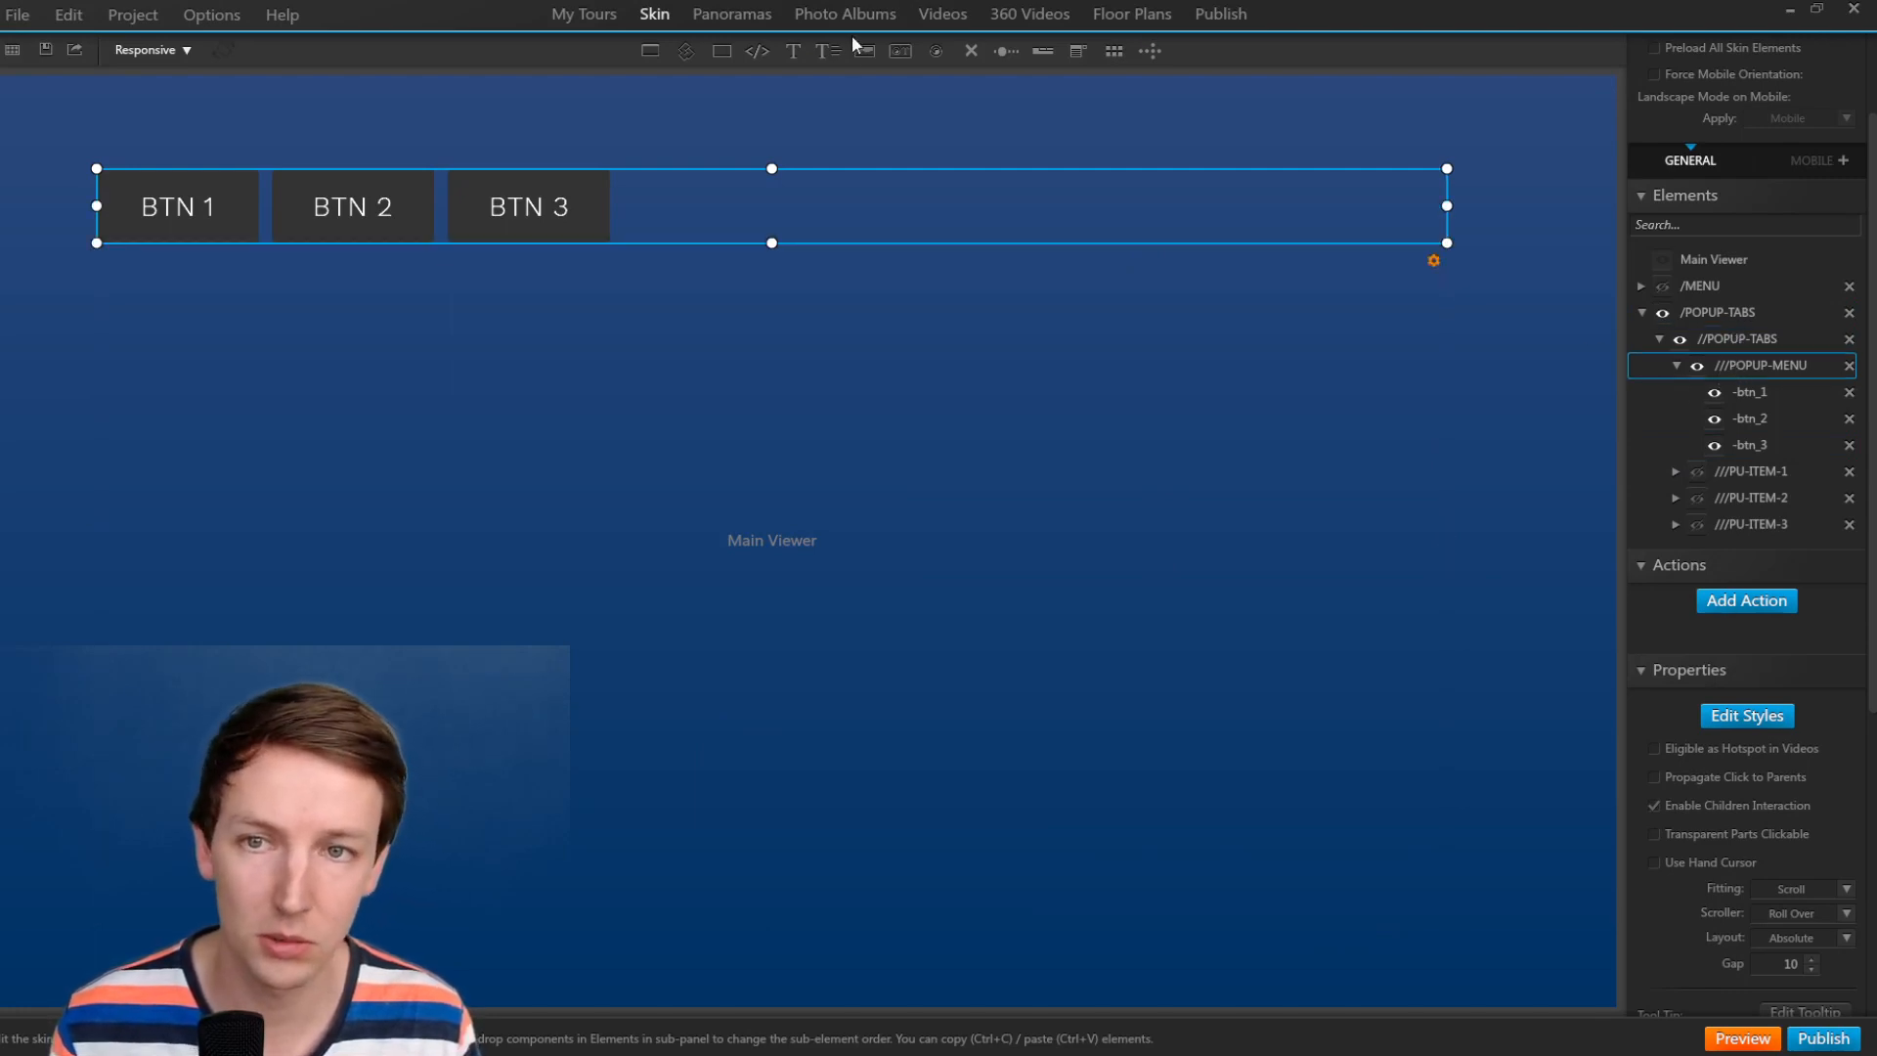
{"action": "left_click", "coordinate": [978, 55]}
{"action": "left_click", "coordinate": [1319, 207]}
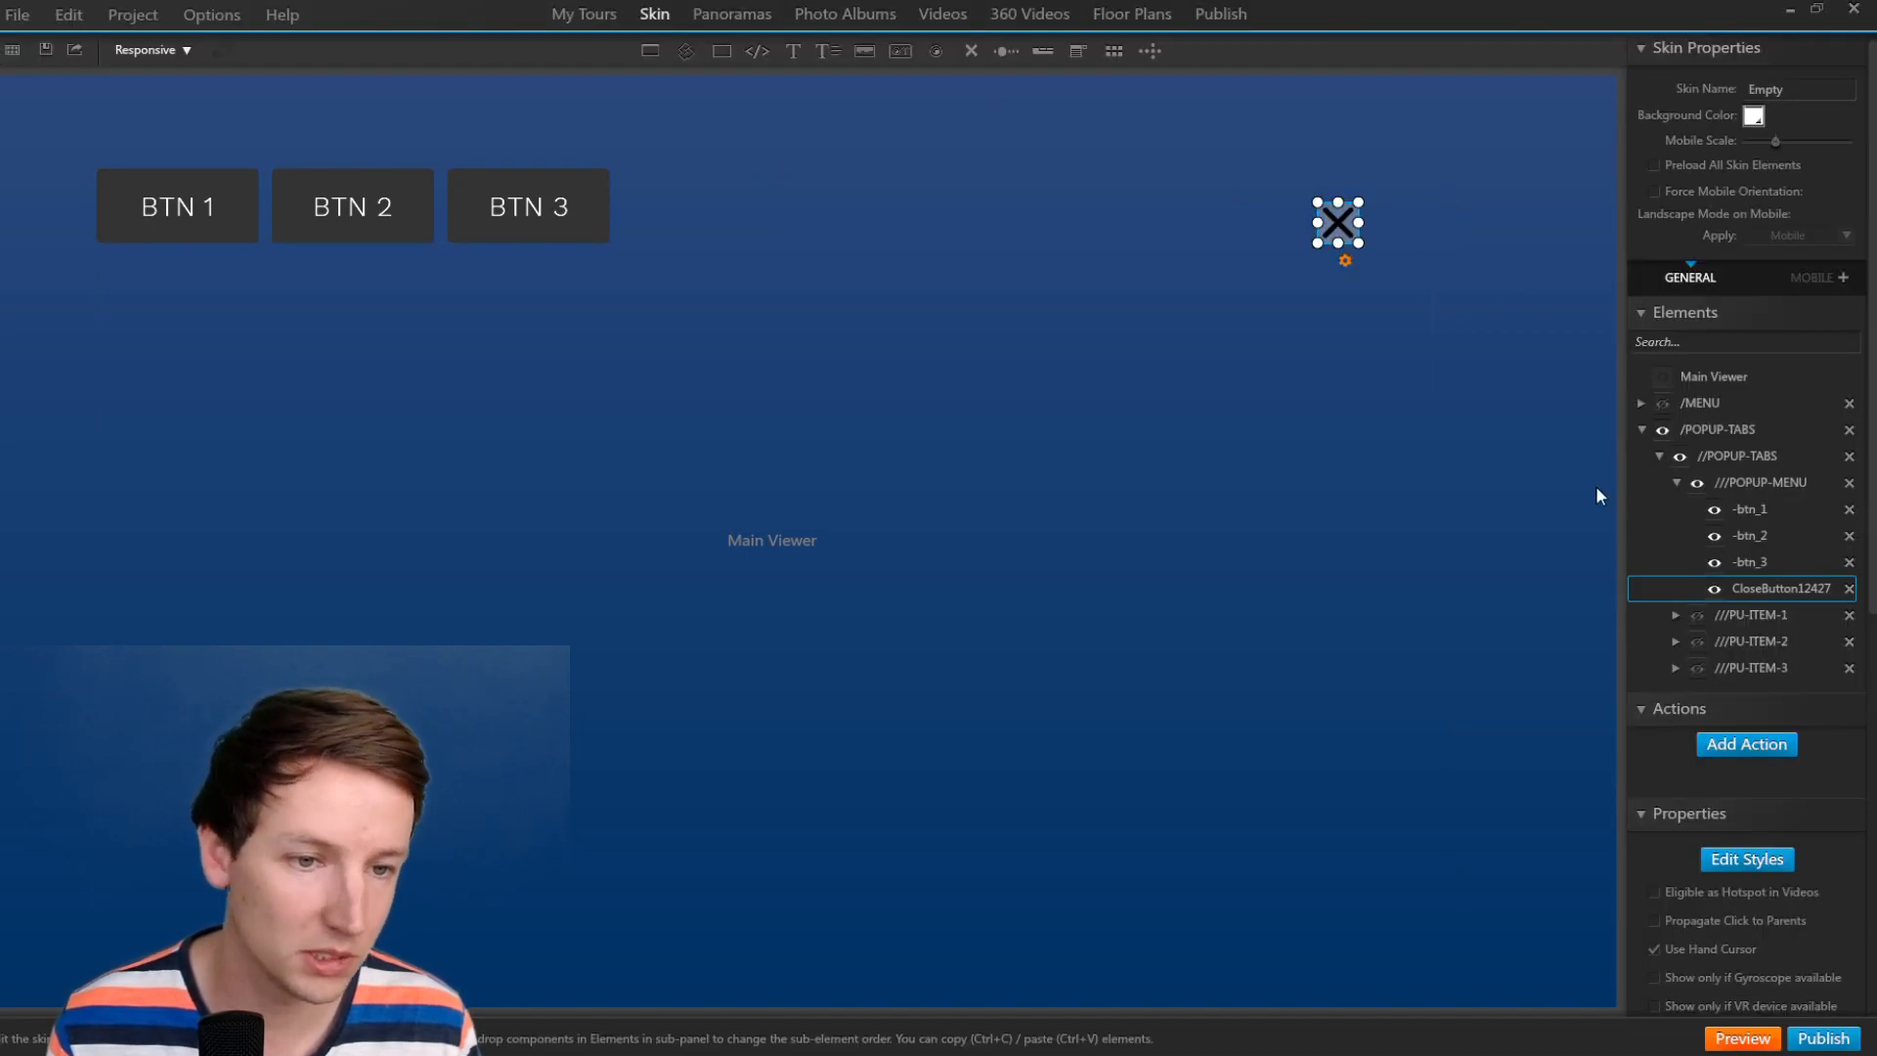
Set the right offset of the close button in ///POPUP-MENU to 2 %.
{"action": "left_click", "coordinate": [735, 204]}
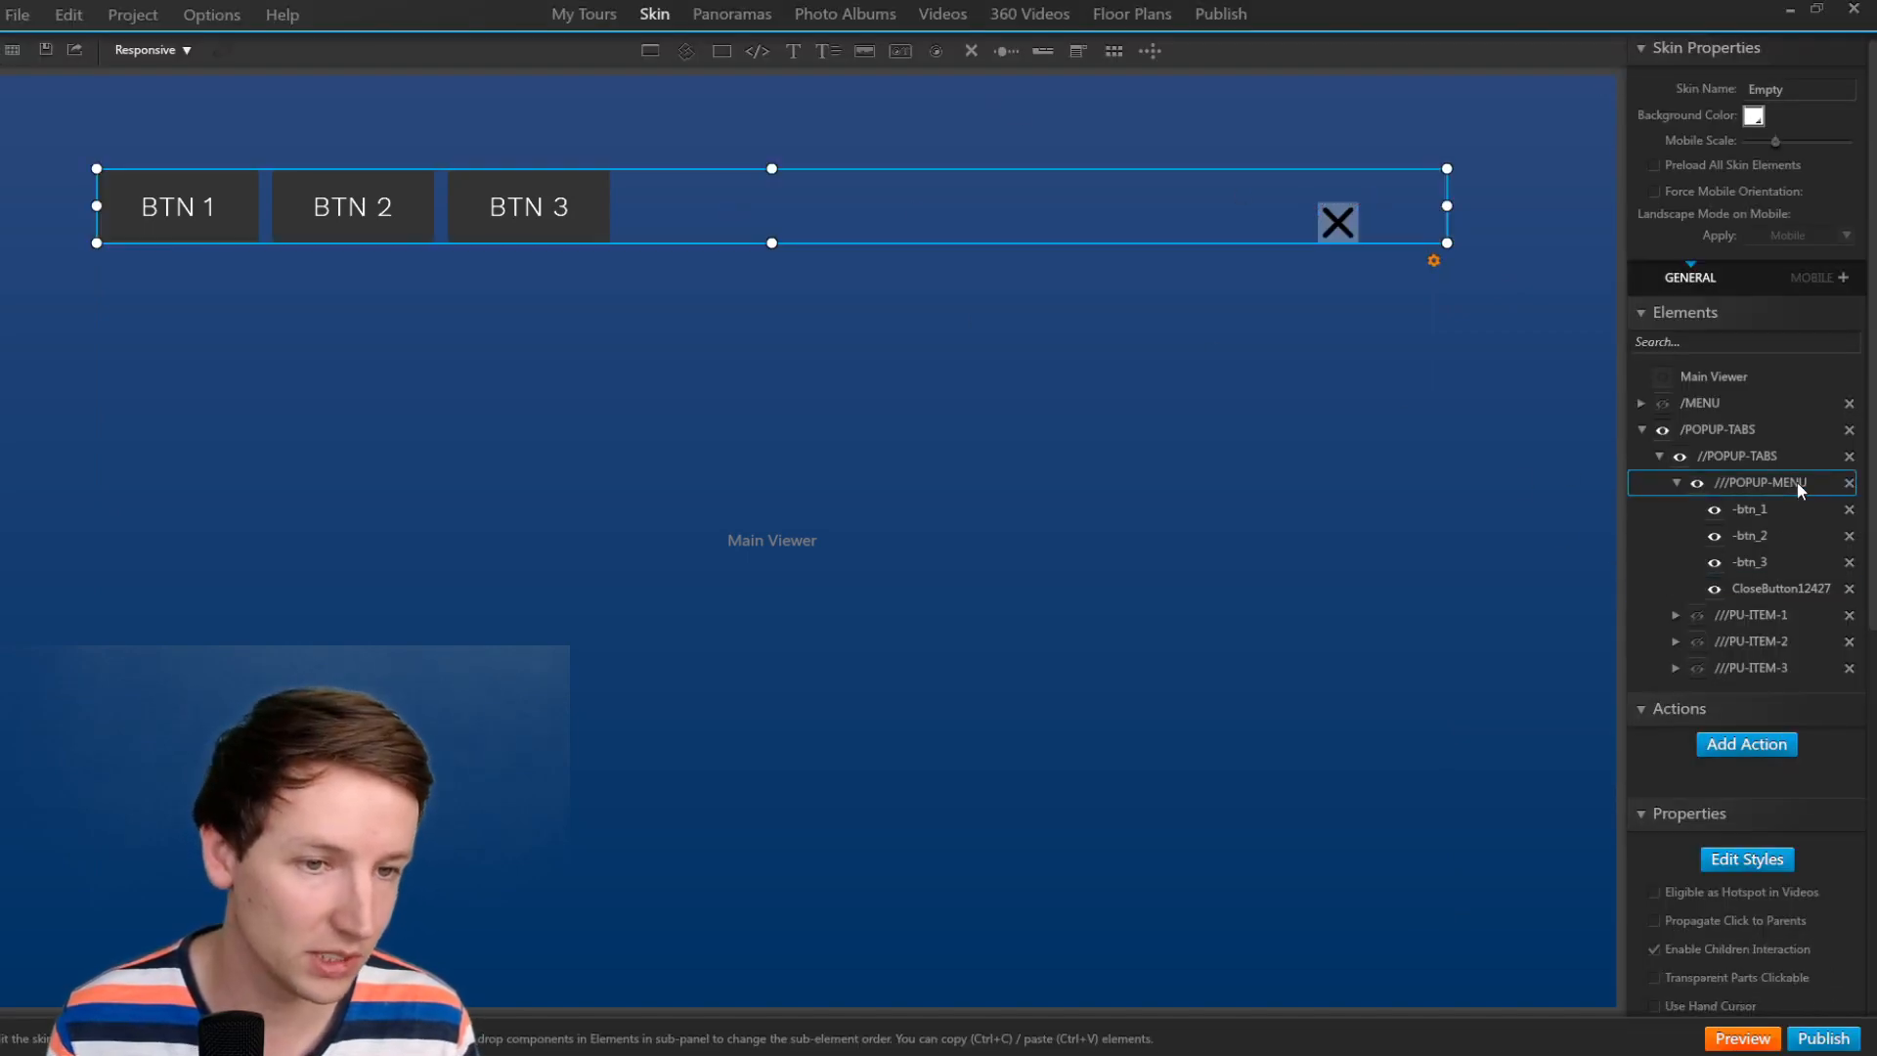
{"action": "left_click", "coordinate": [1344, 223]}
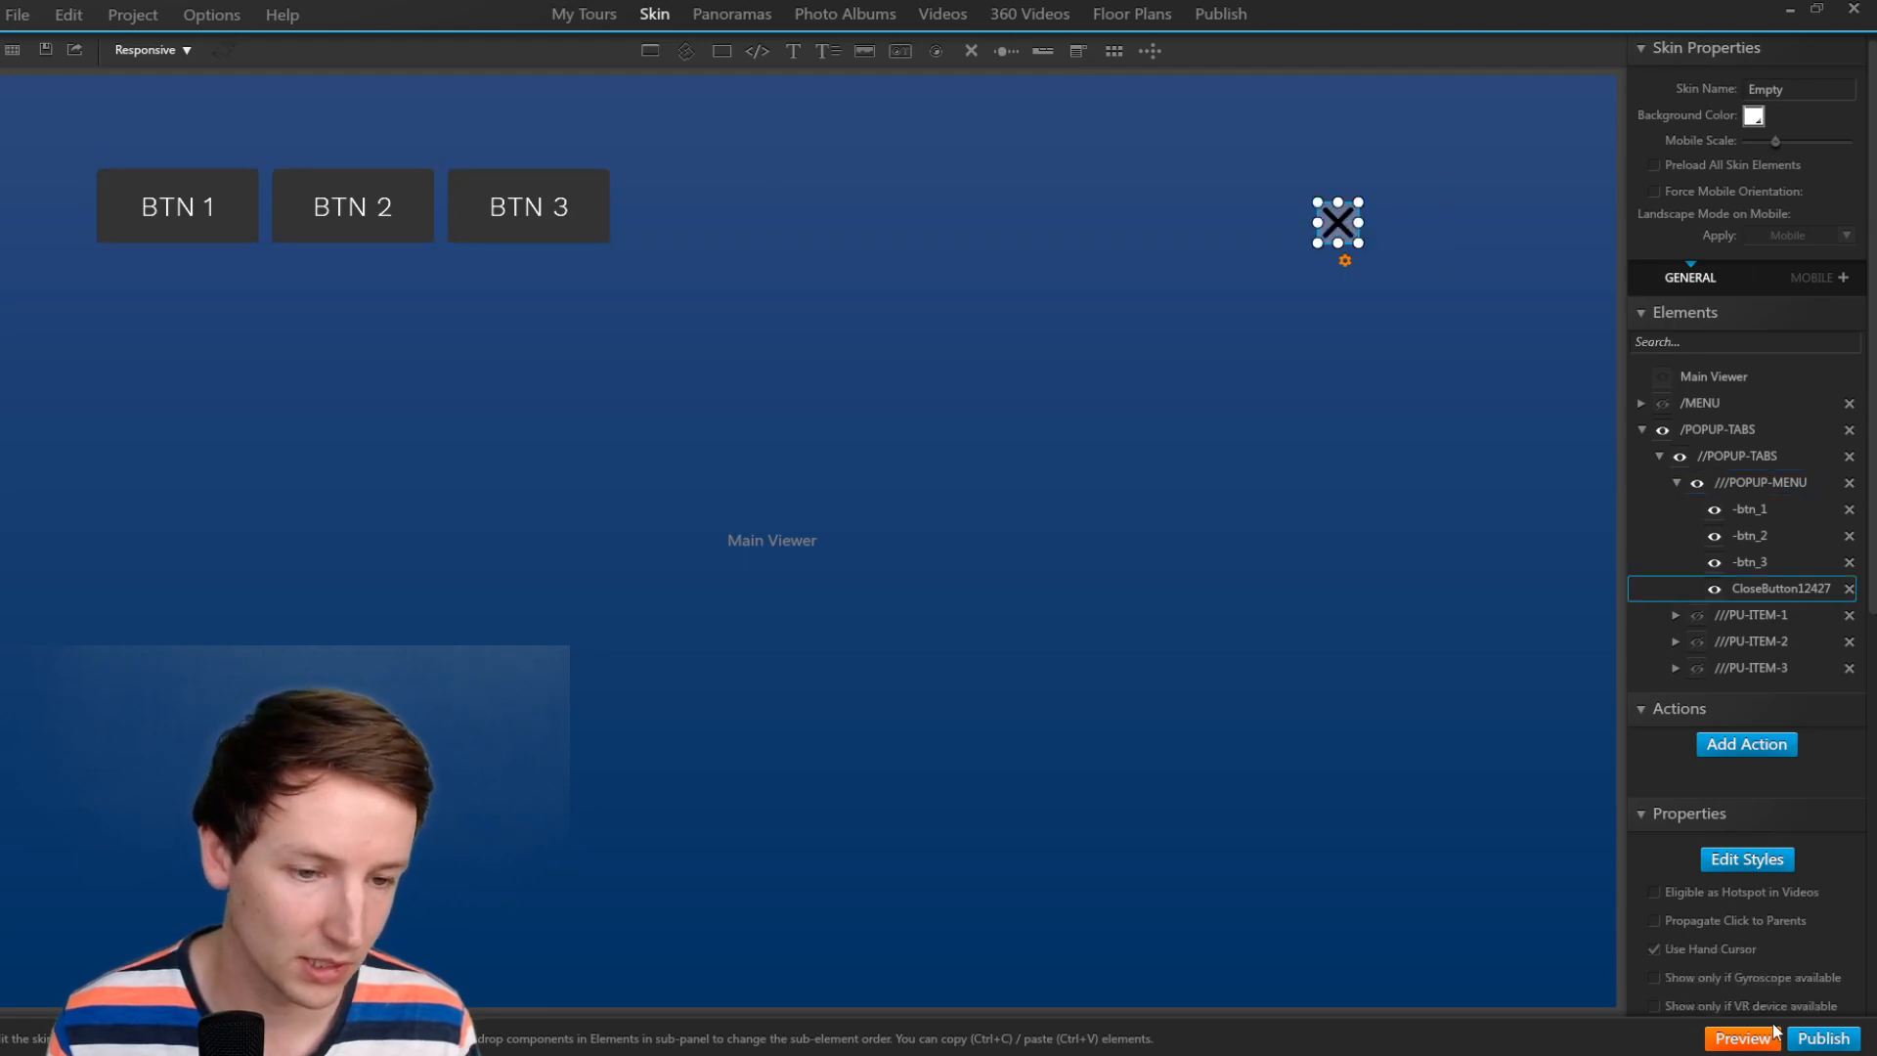
{"action": "scroll", "coordinate": [1764, 977], "scroll_direction": "down", "scroll_amount": 7}
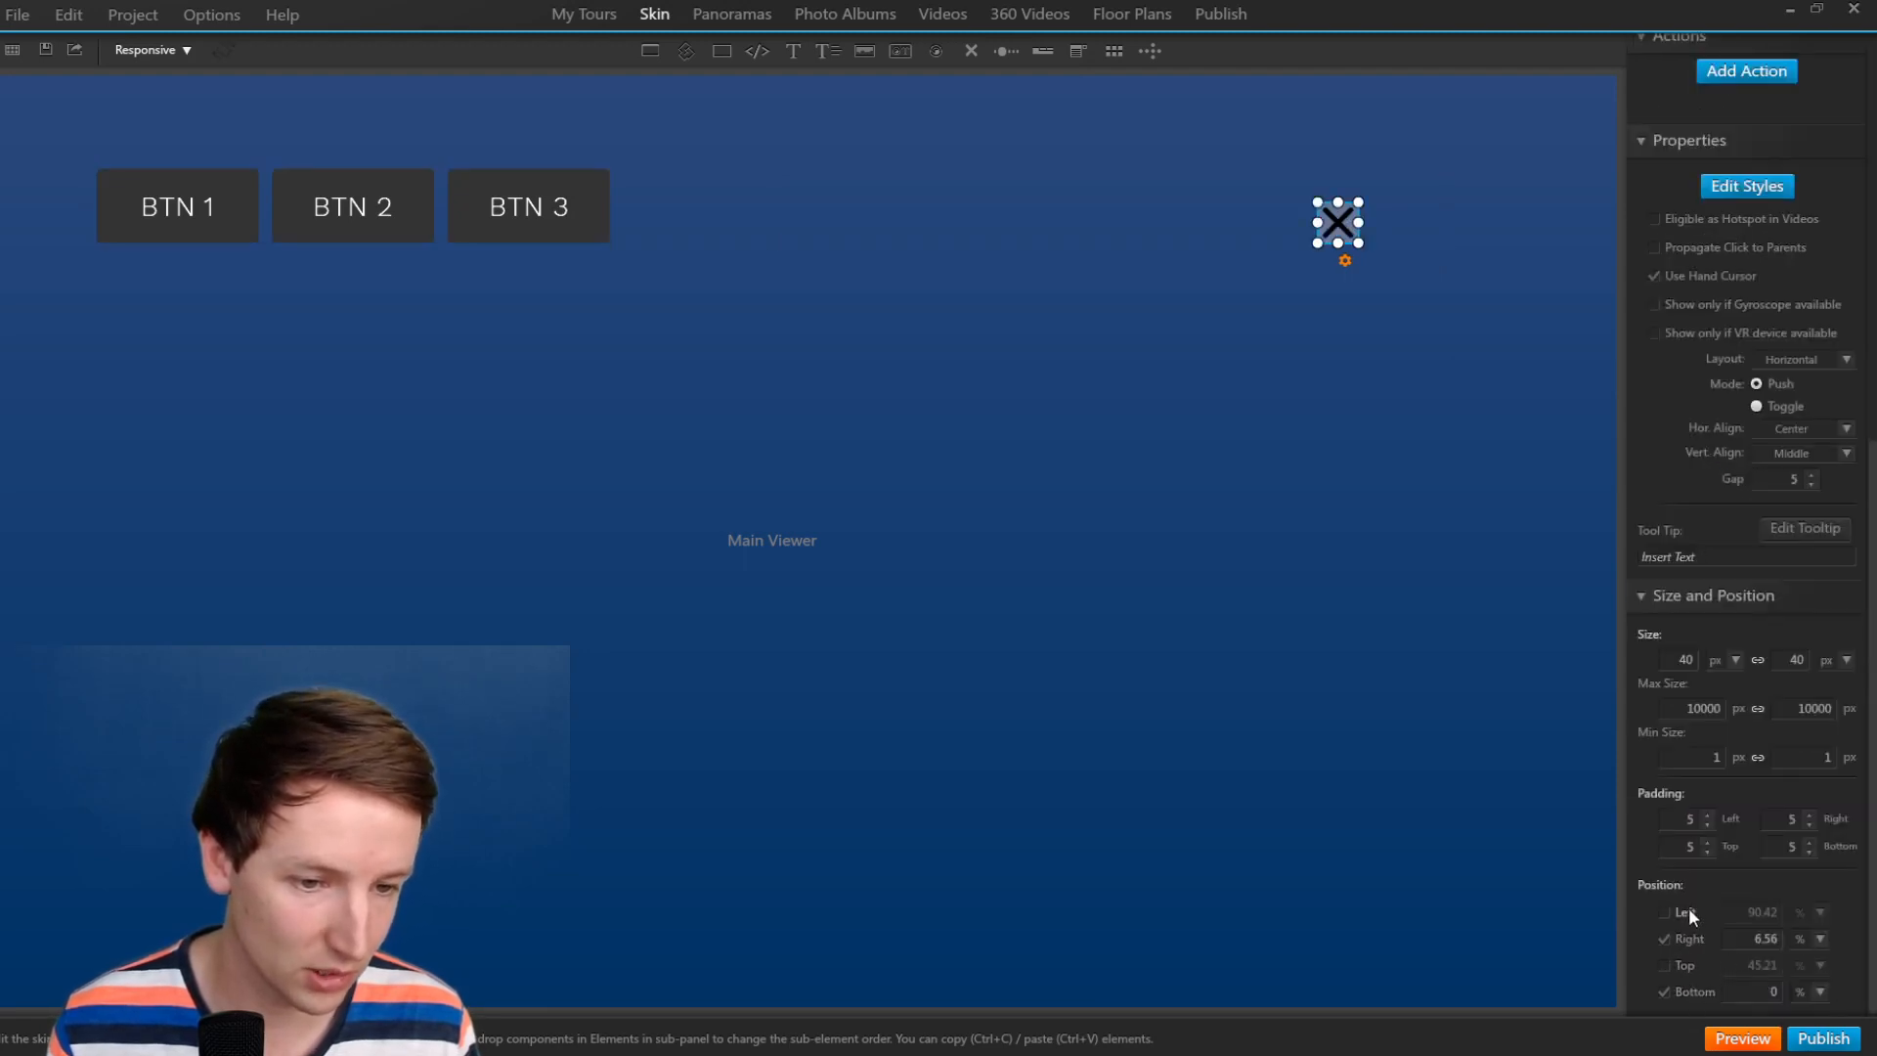
{"action": "double_click", "coordinate": [1760, 939]}
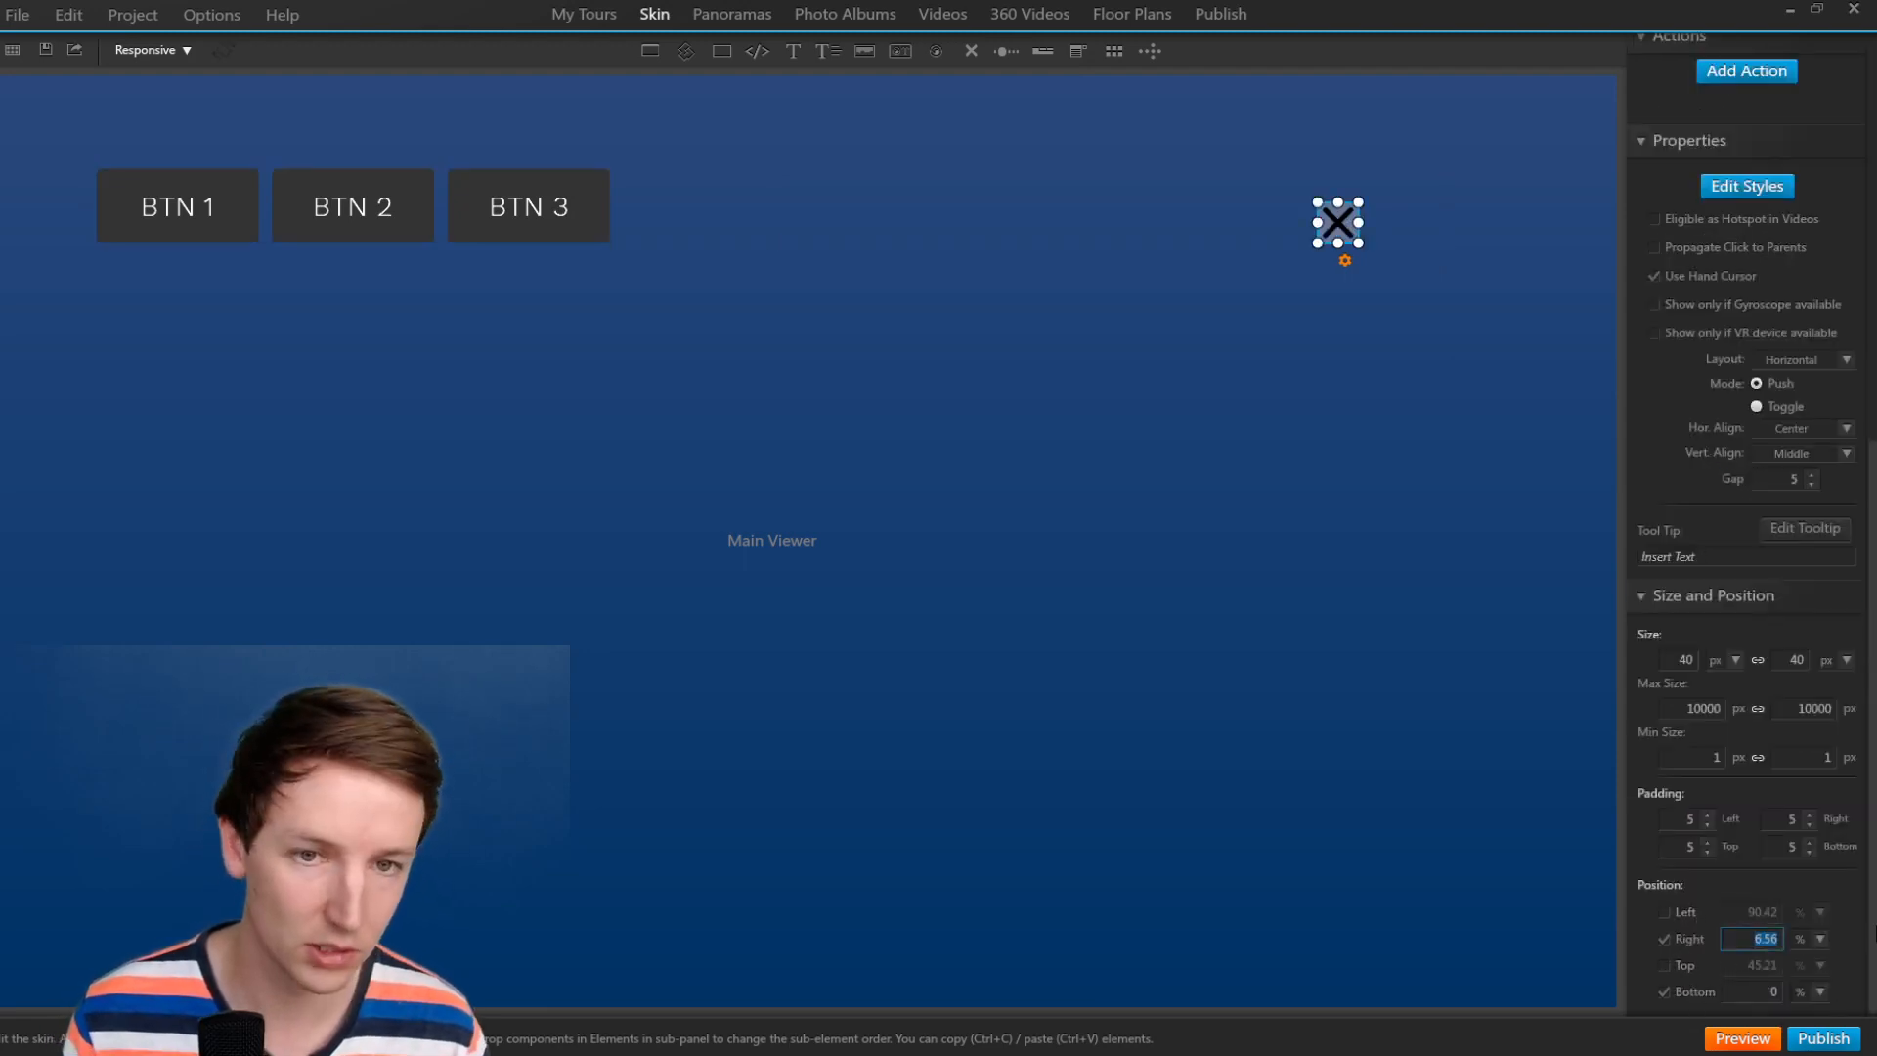
{"action": "type", "text": "0"}
{"action": "key", "text": "Tab"}
{"action": "left_click", "coordinate": [1759, 940]}
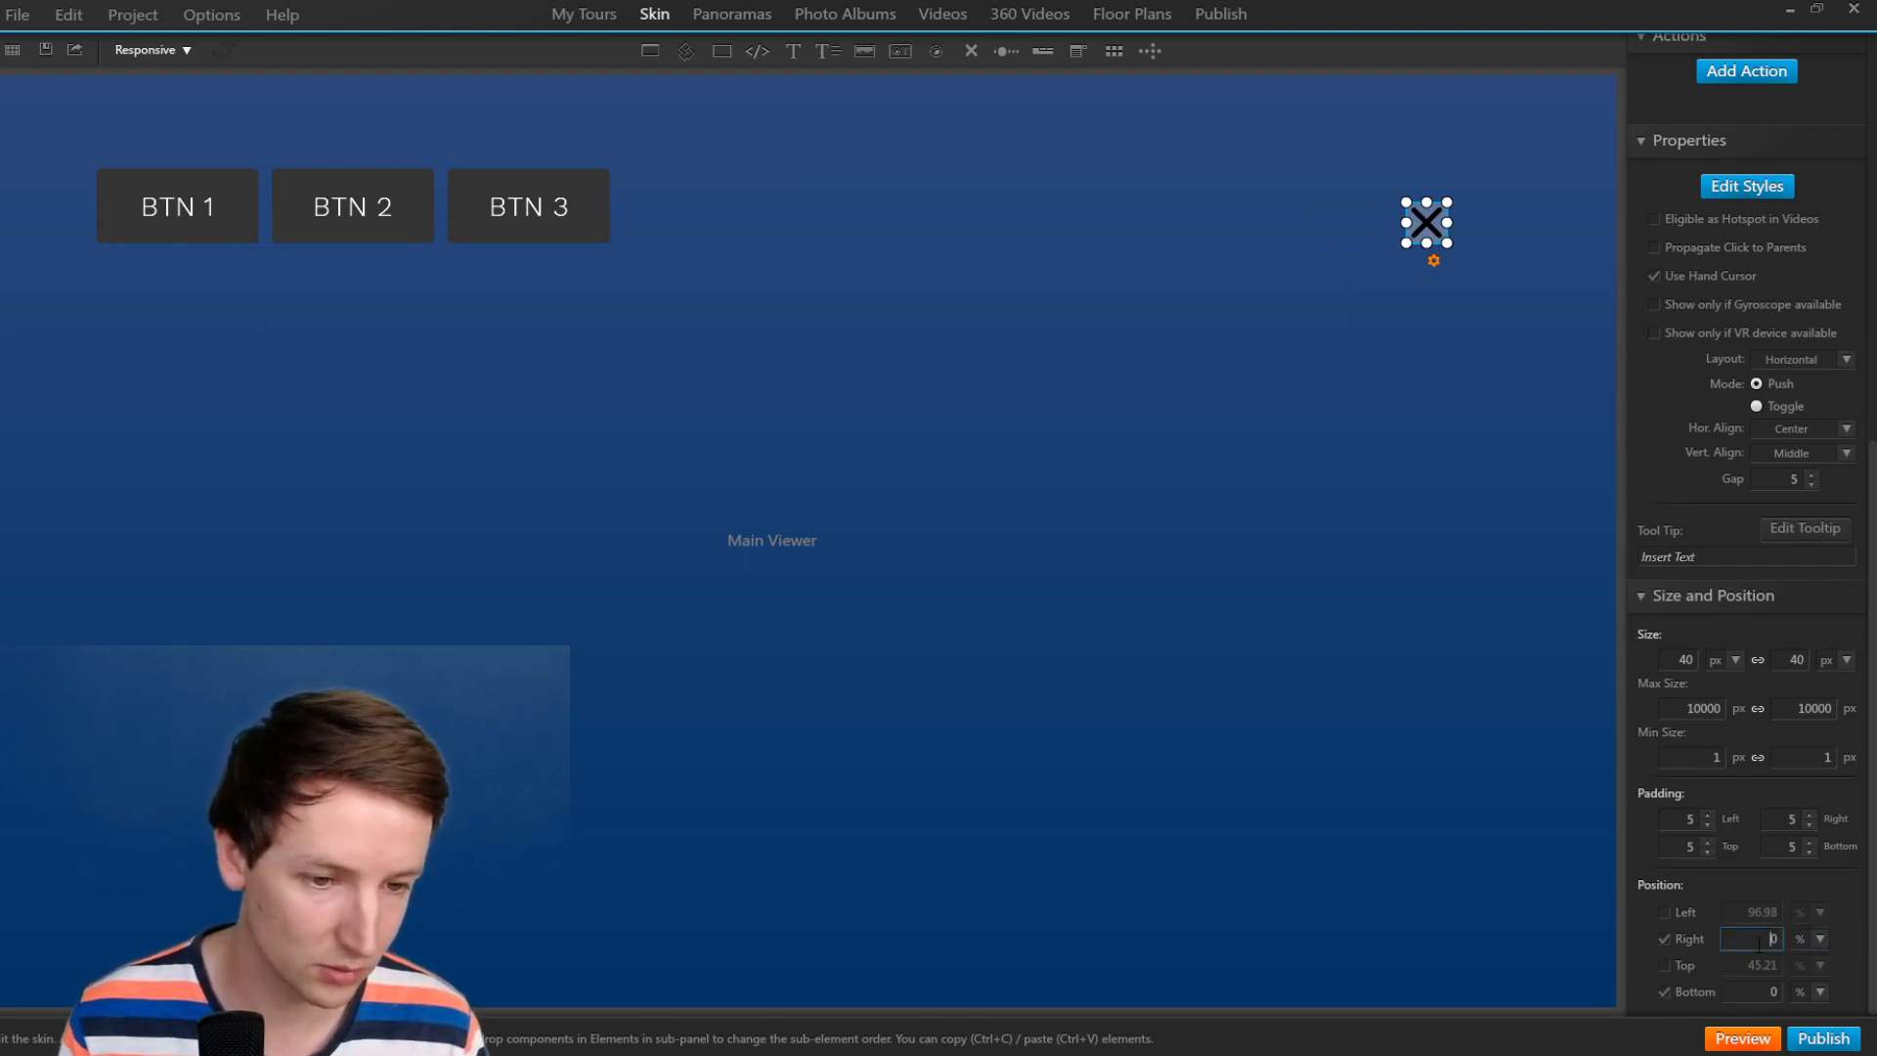
{"action": "type", "text": "2"}
{"action": "key", "text": "Tab"}
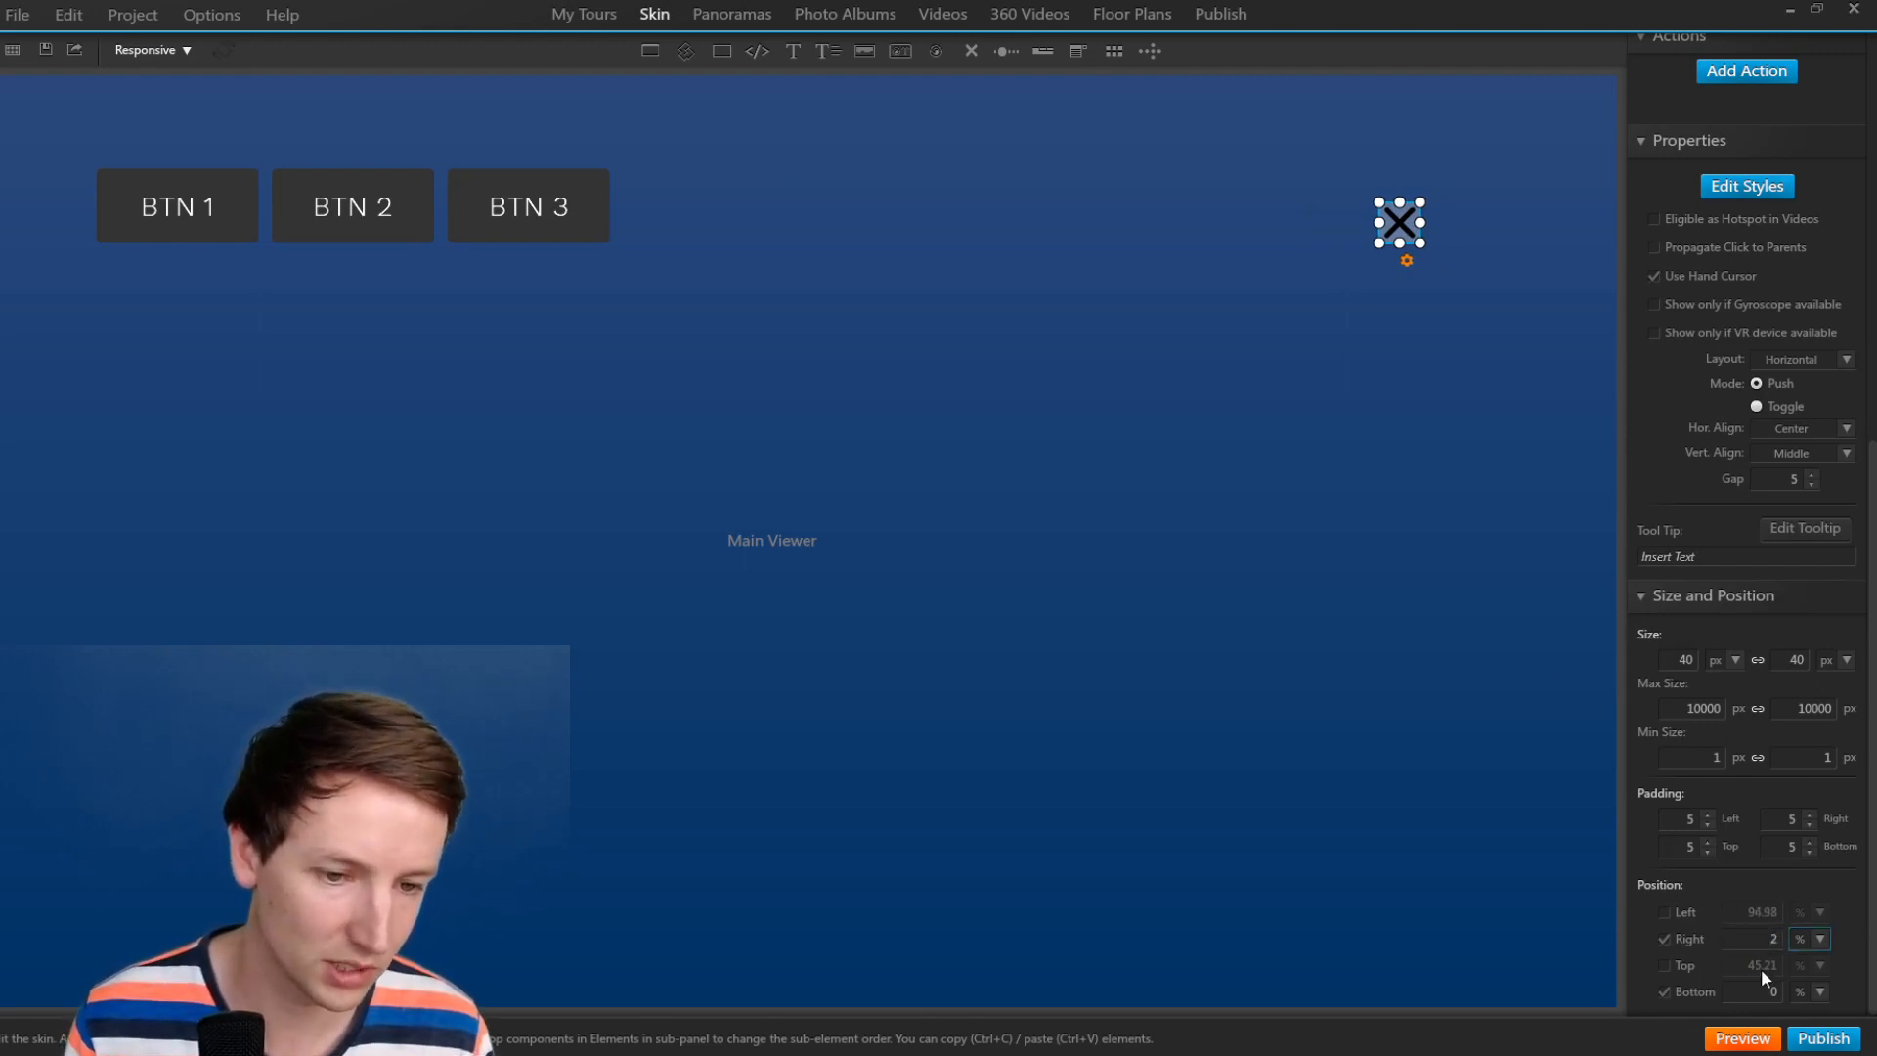
Anchor the close button to the top of ///POPUP-MENU instead of the bottom, with an offset of 2 %.
{"action": "left_click", "coordinate": [1692, 967]}
{"action": "type", "text": "2"}
{"action": "key", "text": "Tab"}
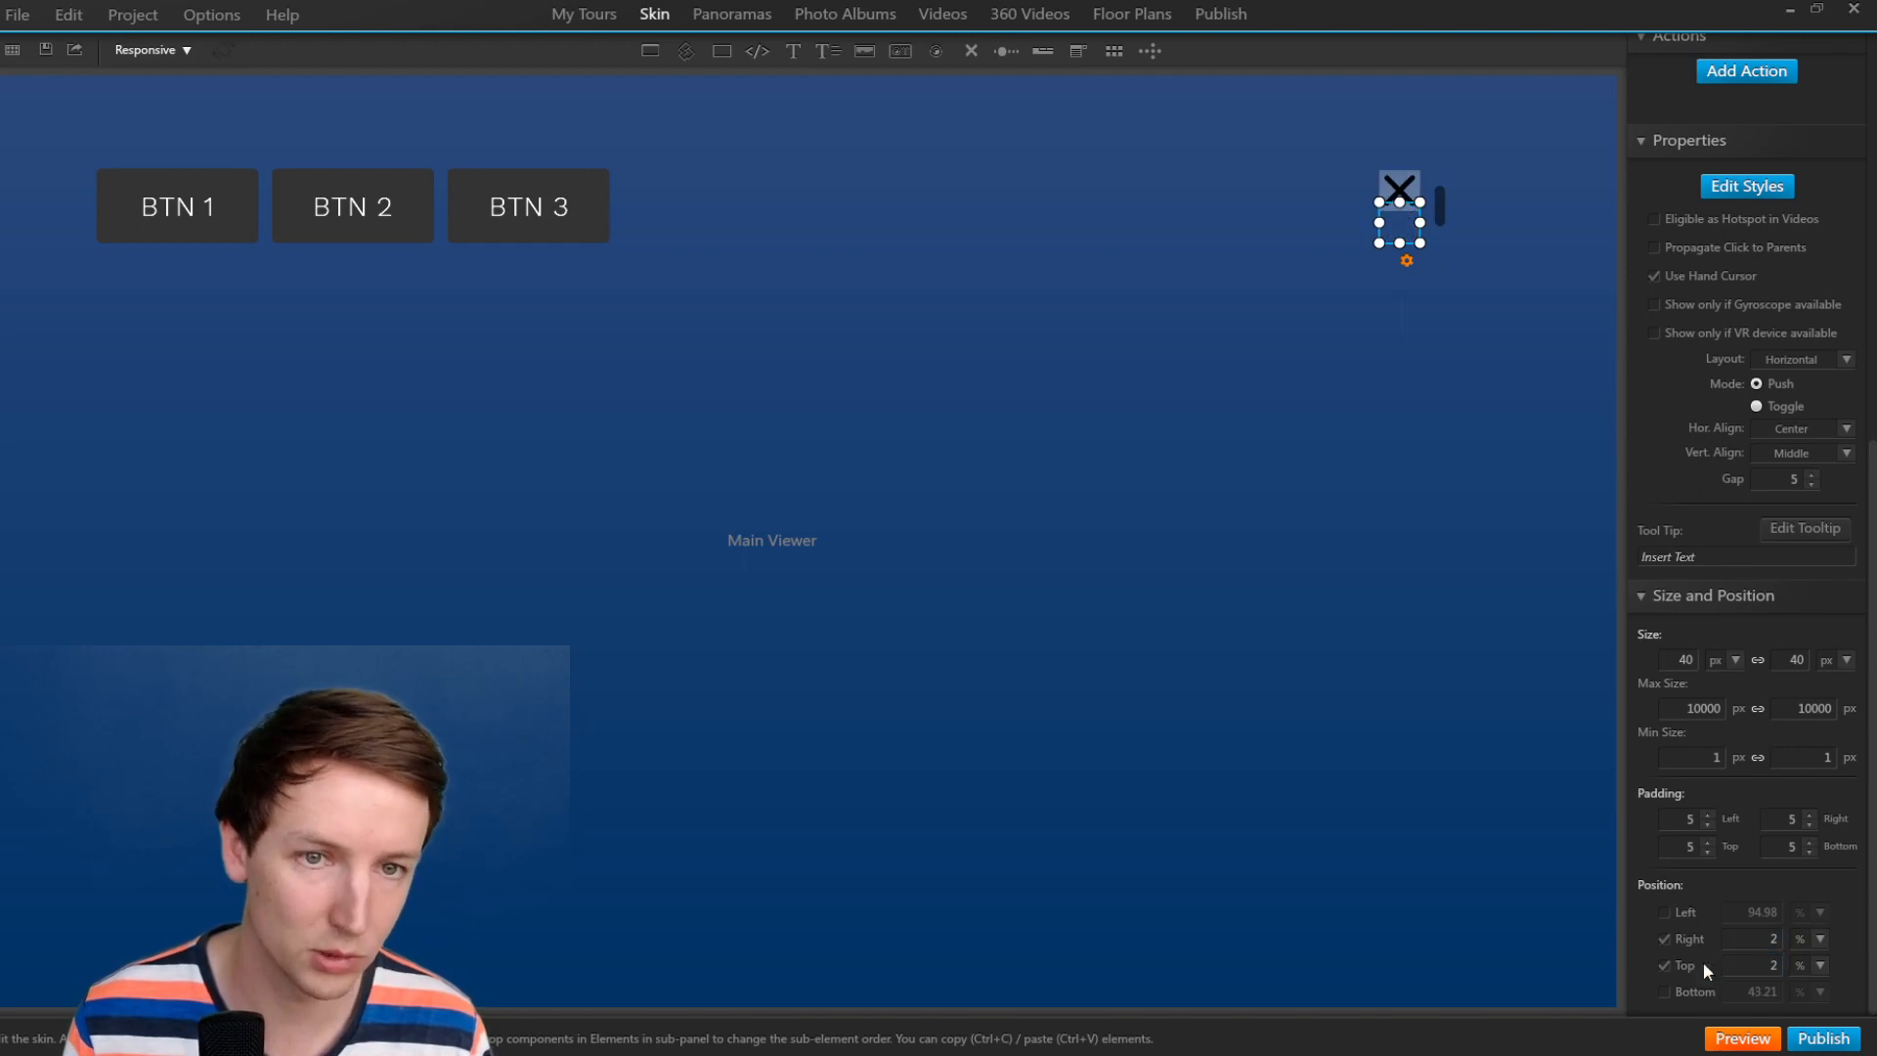
{"action": "left_click", "coordinate": [1252, 219]}
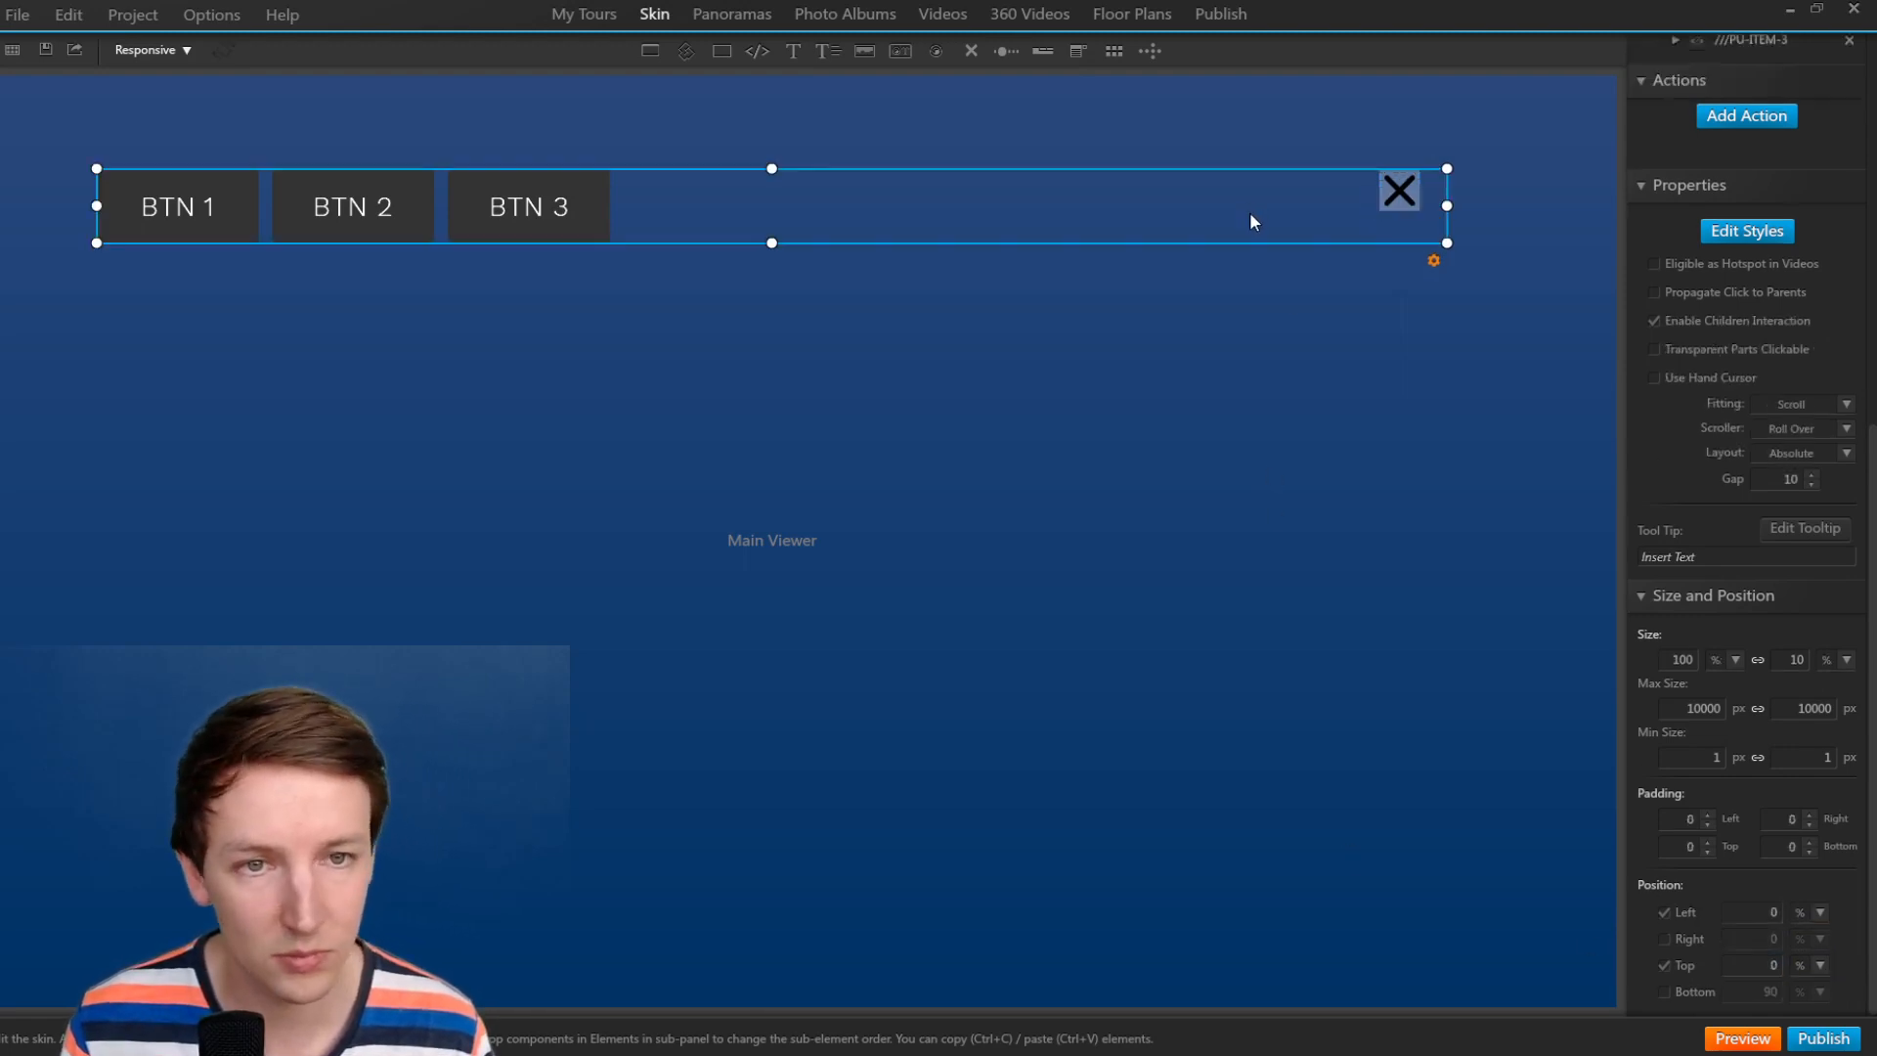
{"action": "left_click", "coordinate": [1393, 192]}
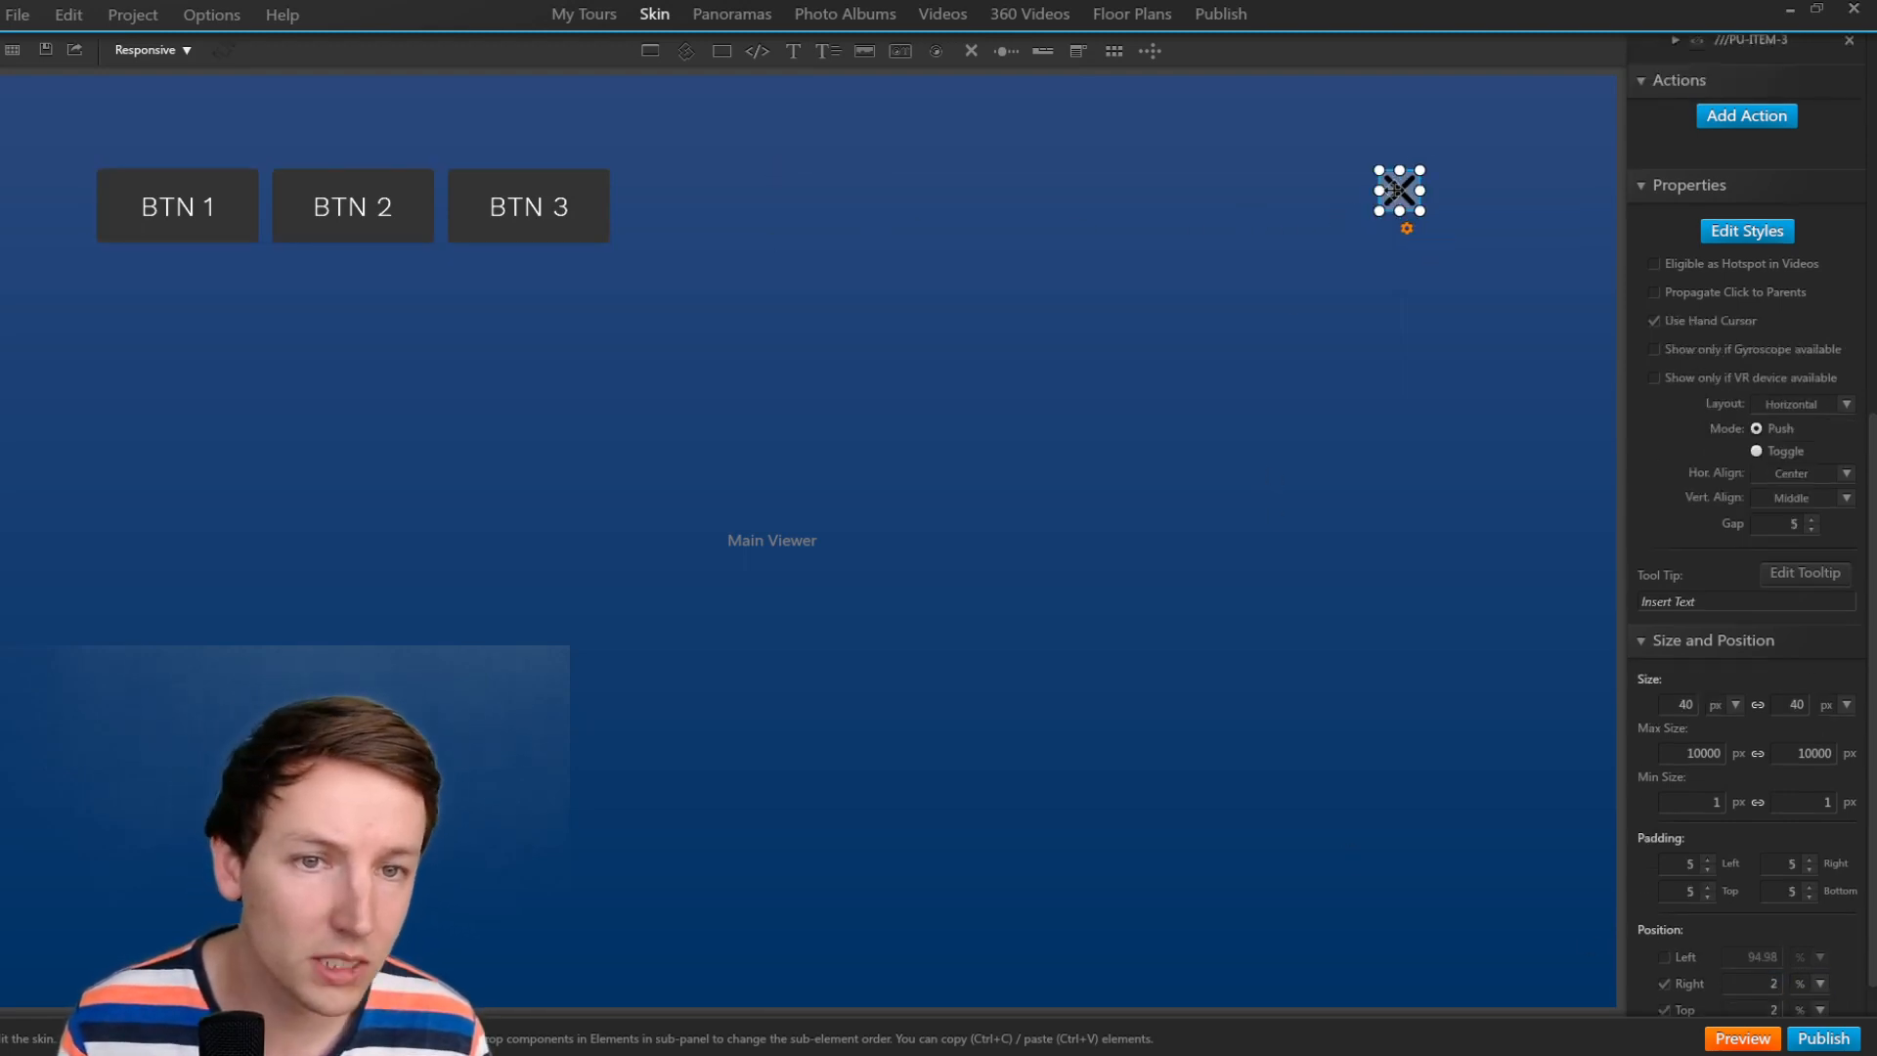
{"action": "left_click", "coordinate": [1330, 208]}
Switch the close button's position units to pixels and set its right and top offsets to 20 px each.
{"action": "left_click", "coordinate": [1399, 192]}
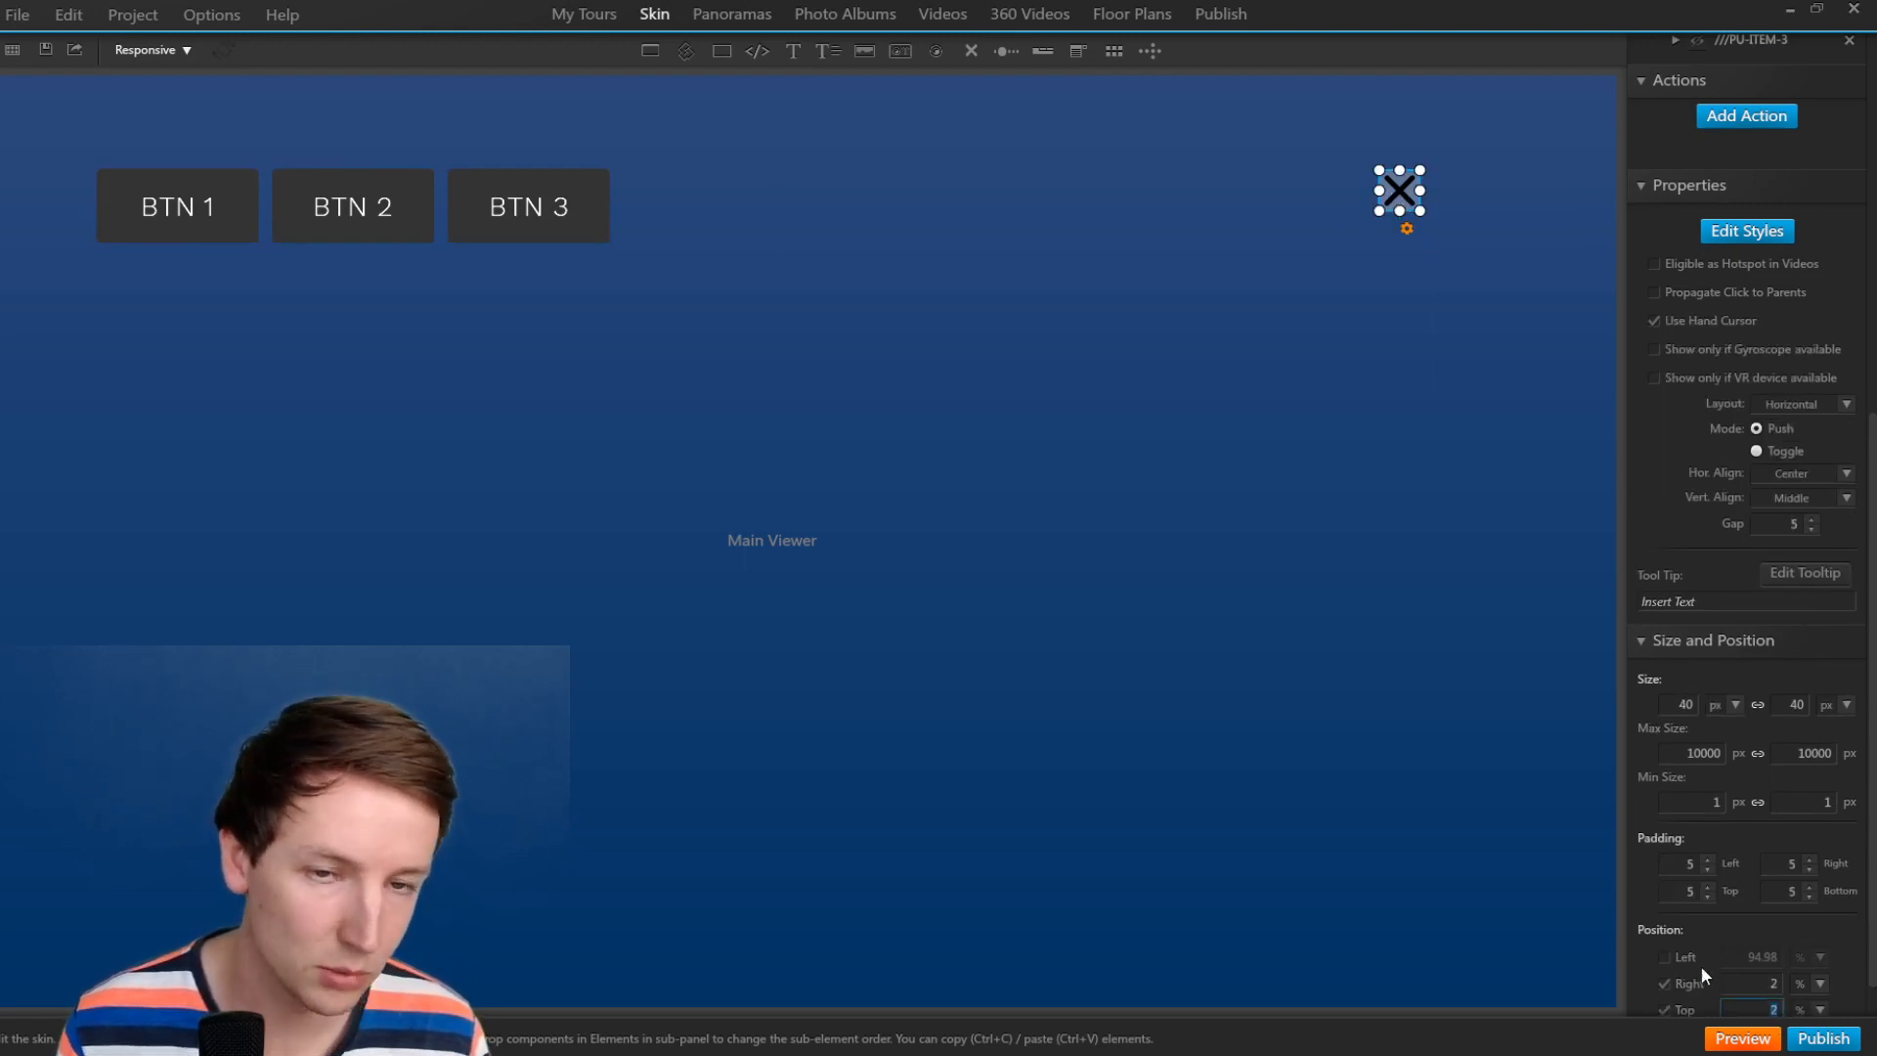
{"action": "left_click", "coordinate": [1817, 1009]}
{"action": "left_click", "coordinate": [1808, 1036]}
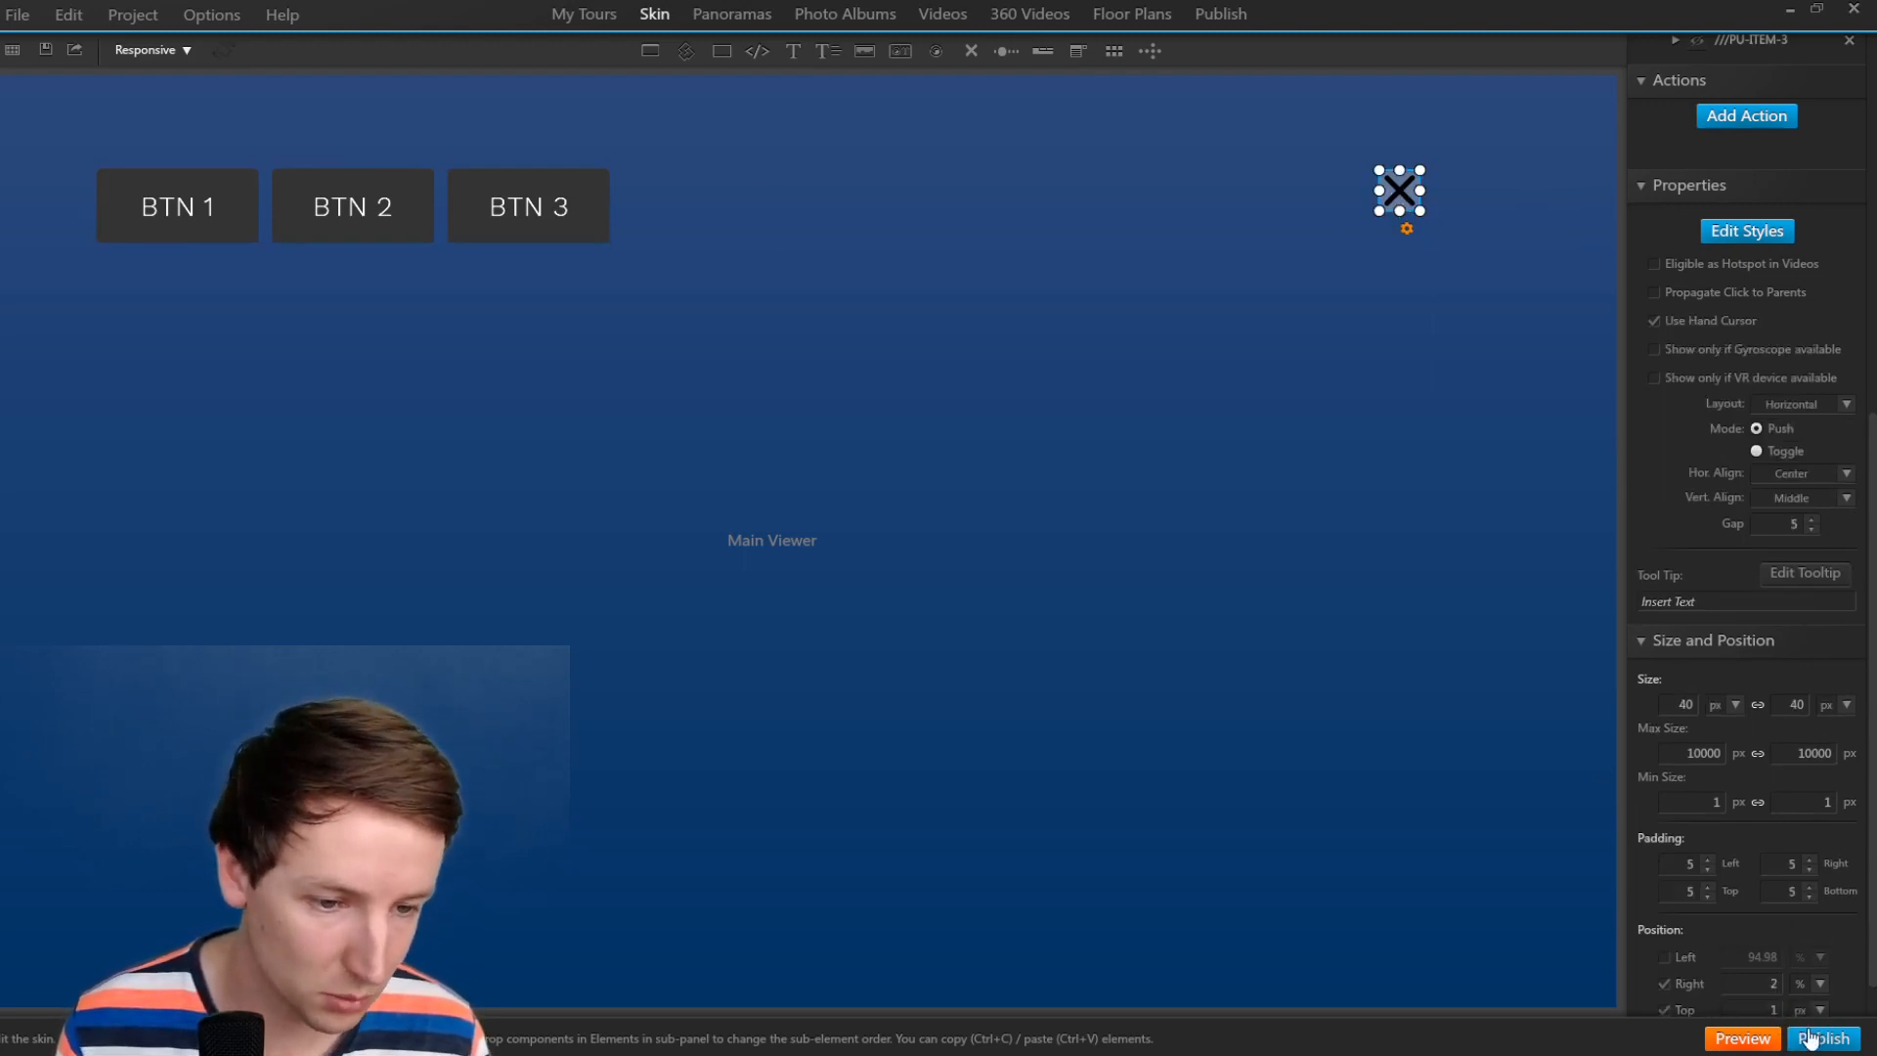
{"action": "left_click", "coordinate": [1800, 984]}
{"action": "left_click", "coordinate": [1805, 1009]}
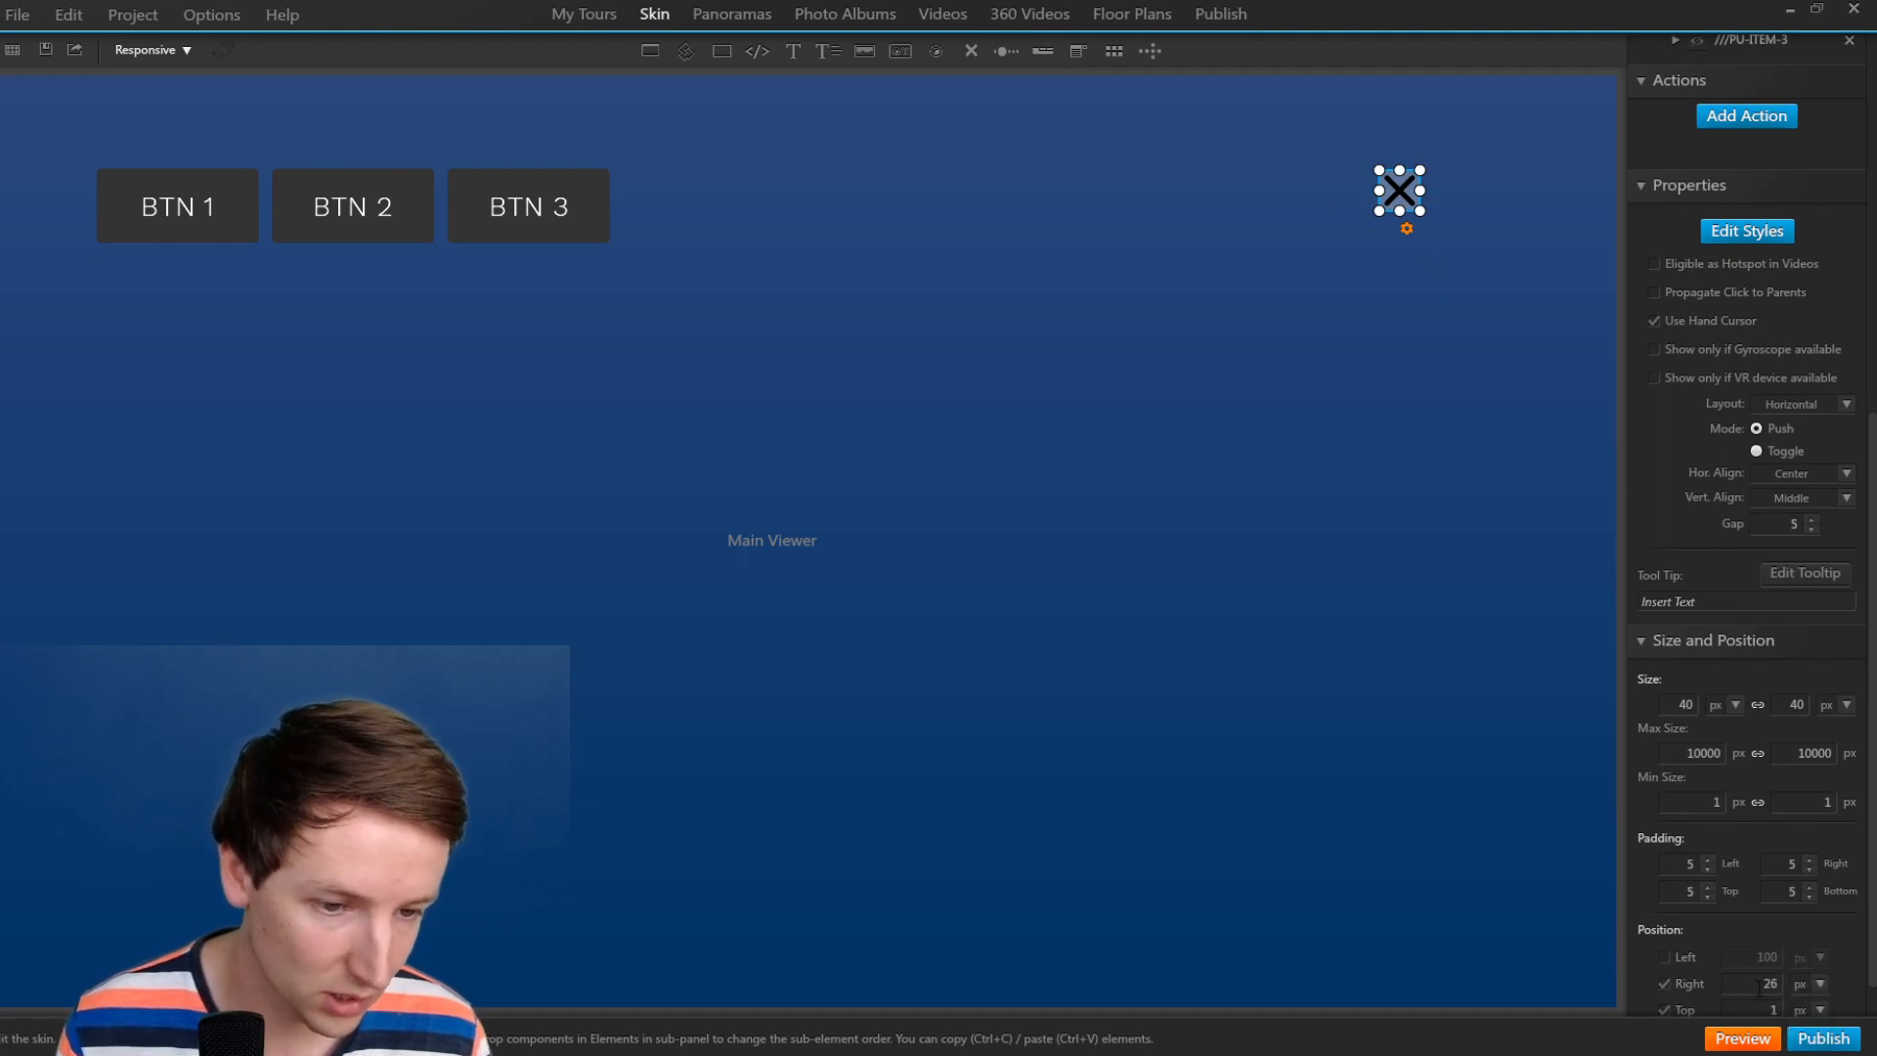
{"action": "key", "text": "Tab"}
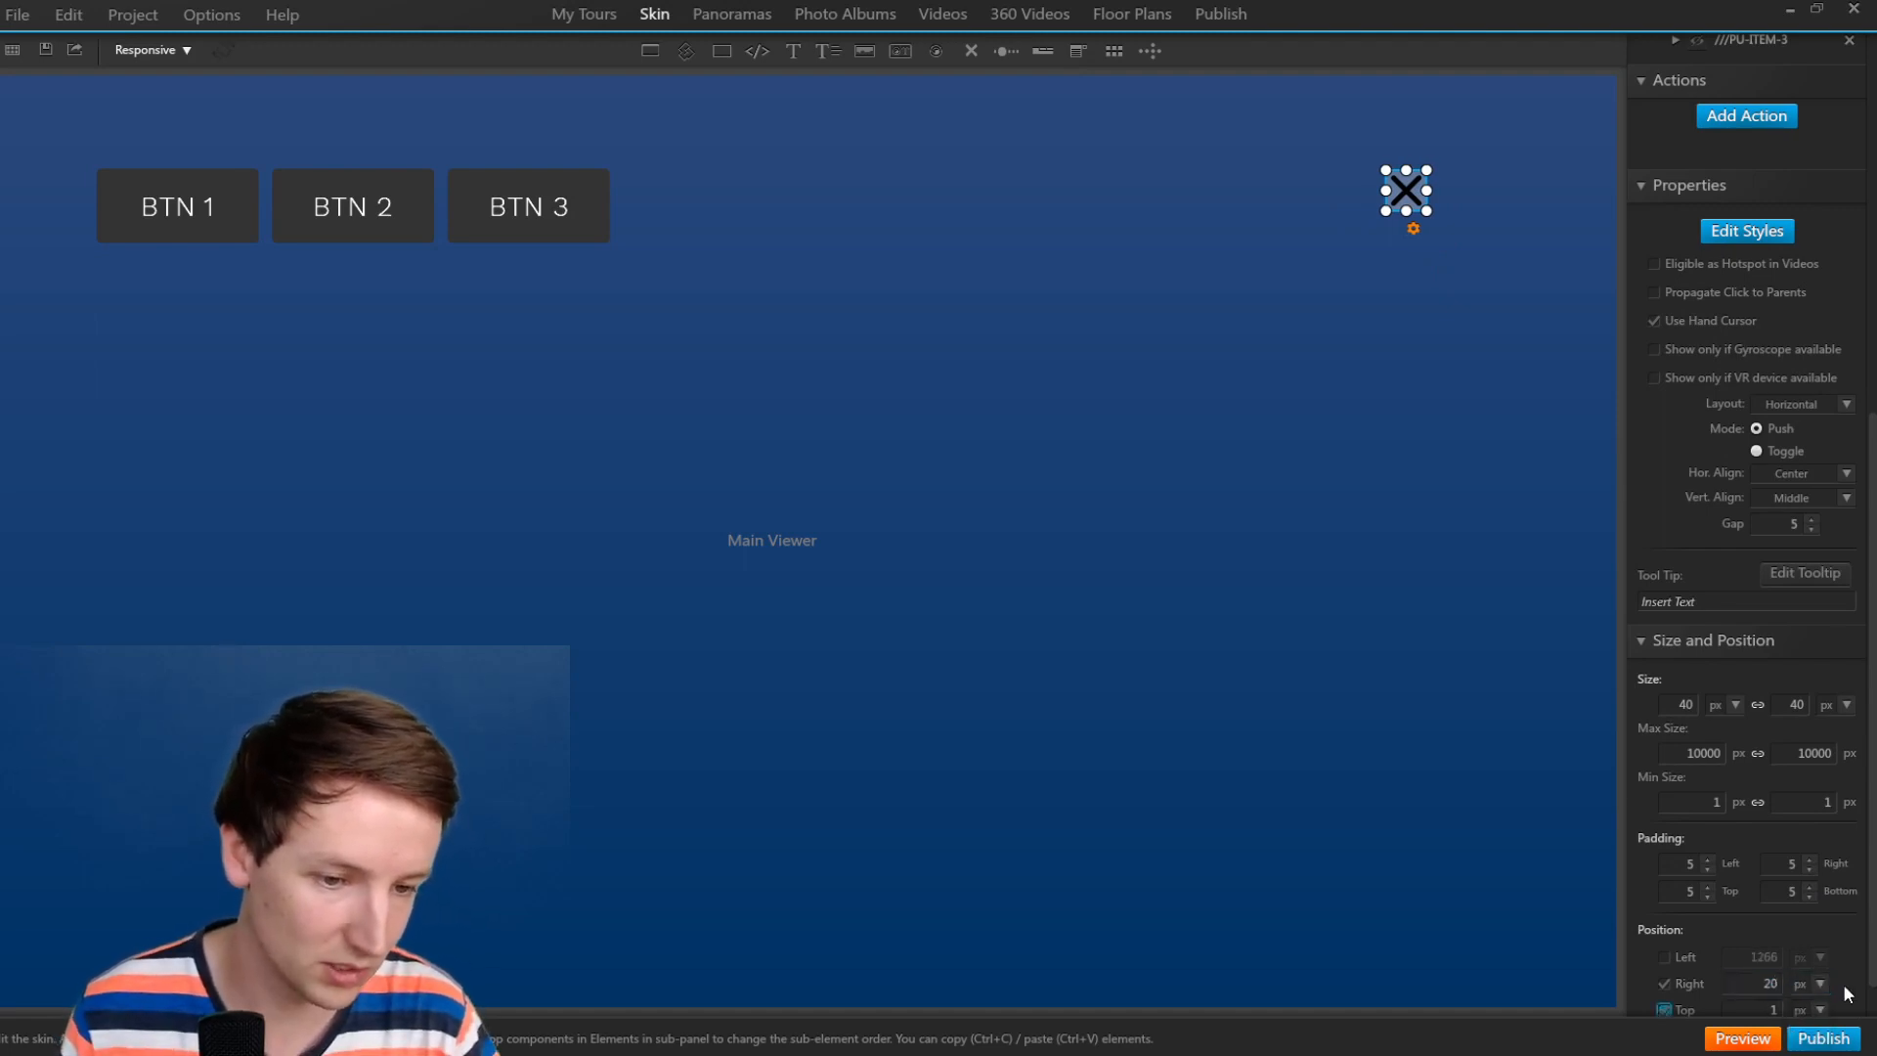
{"action": "key", "text": "Tab"}
{"action": "type", "text": "20"}
{"action": "key", "text": "Tab"}
{"action": "left_click", "coordinate": [1023, 210]}
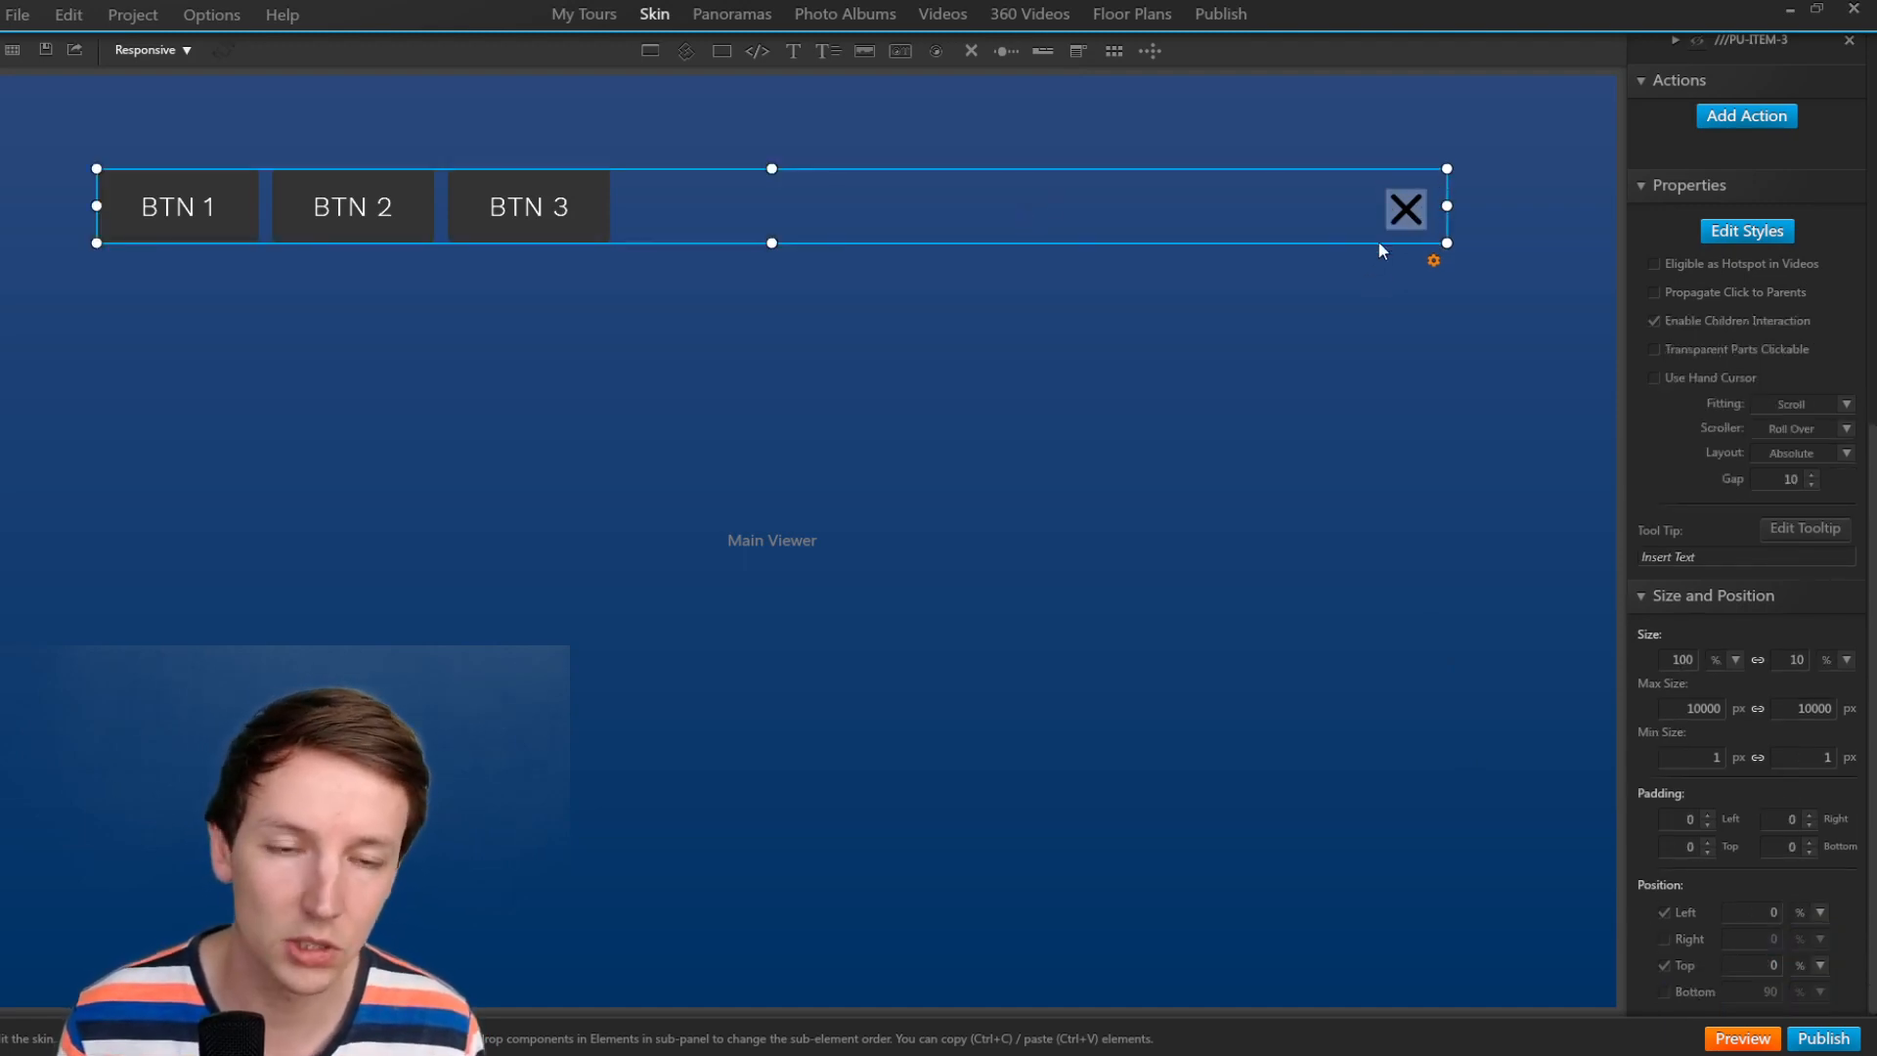
In the close button's Normal state style, set background opacity to 0.00, icon color to white and line width to 3.
{"action": "left_click", "coordinate": [1404, 206]}
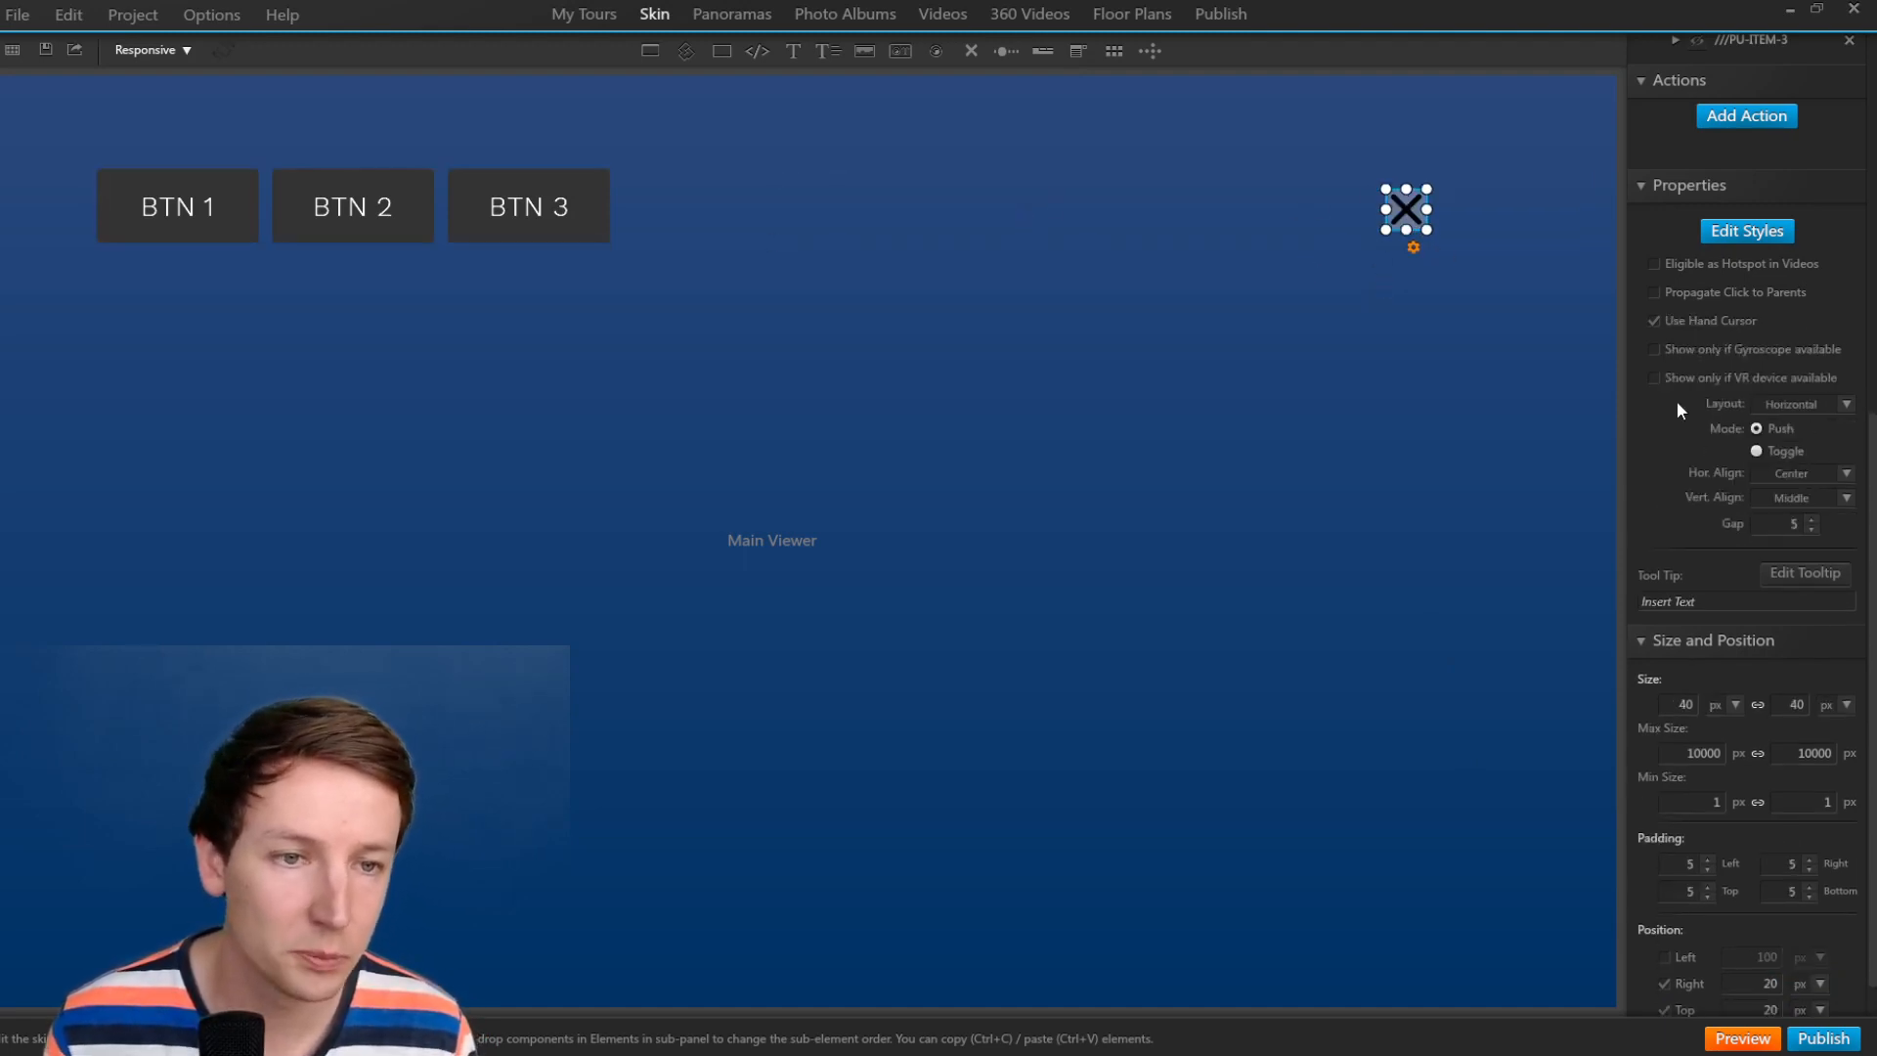
{"action": "left_click", "coordinate": [1760, 235]}
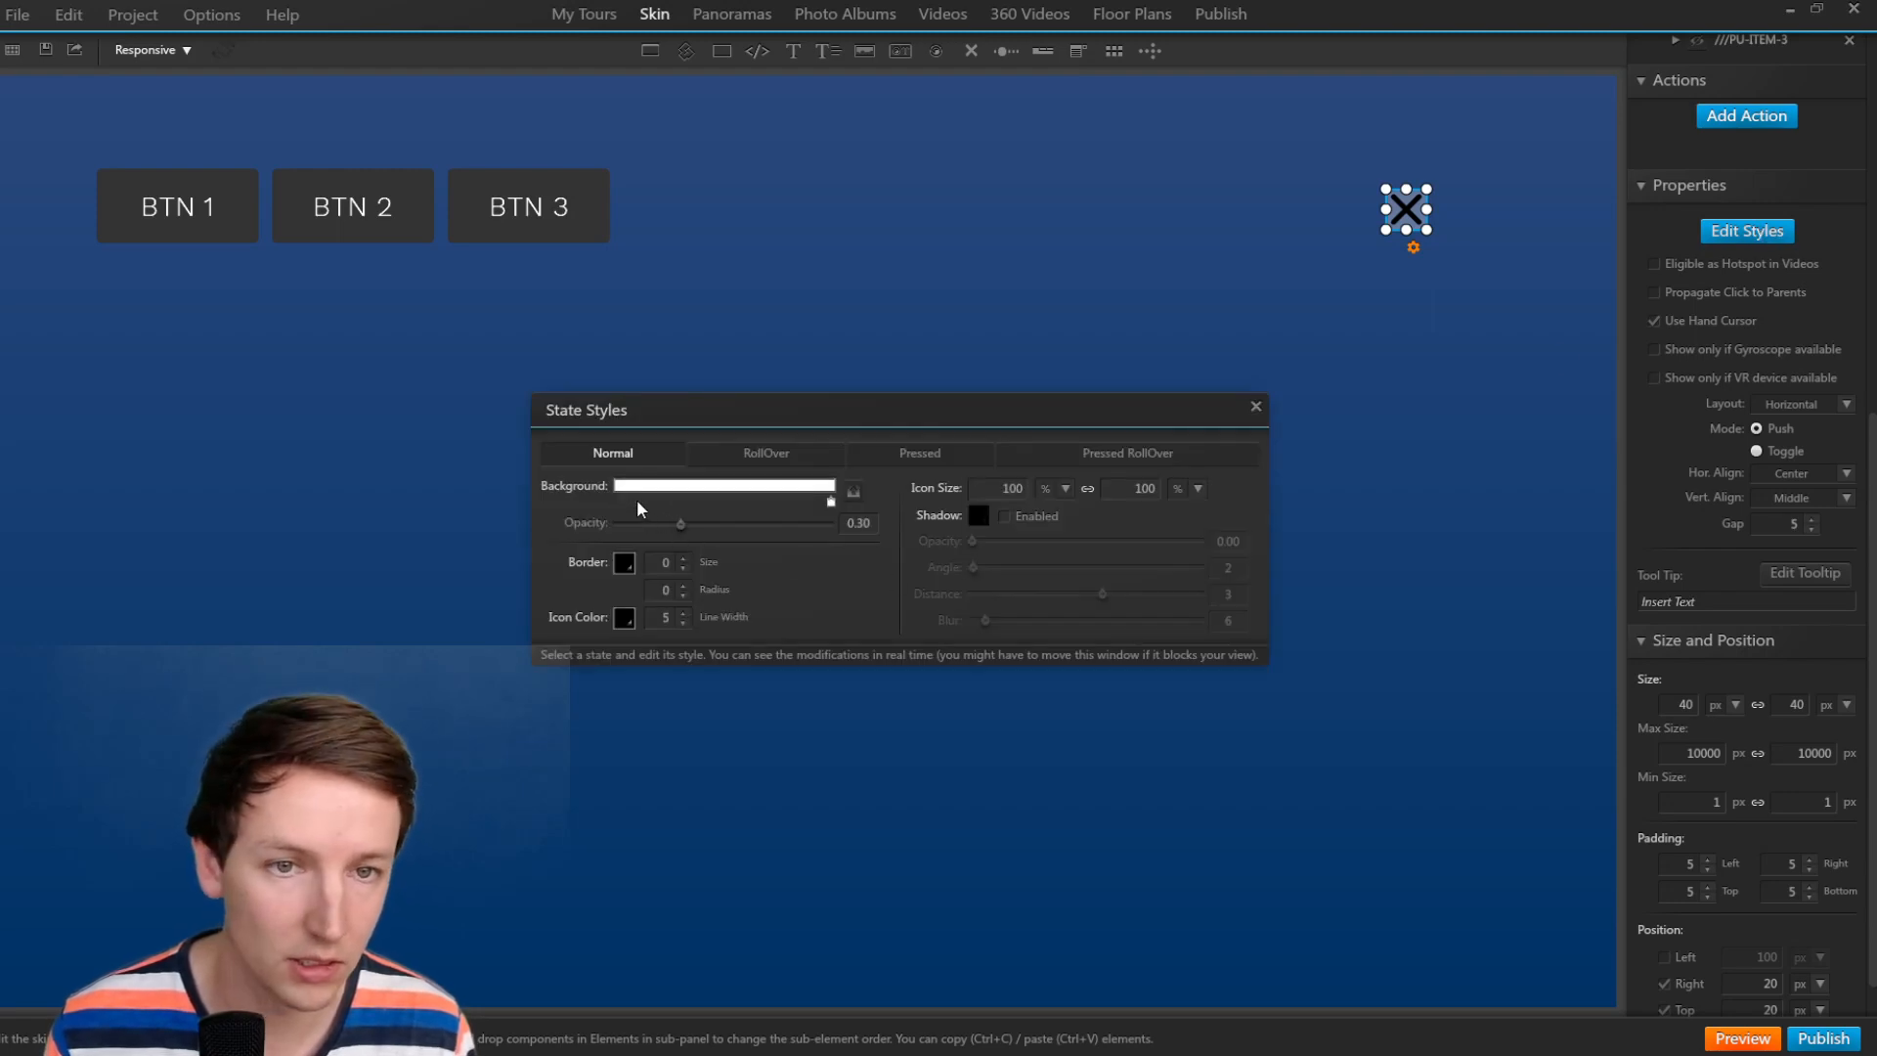
{"action": "left_click_drag", "start_coordinate": [680, 534], "coordinate": [526, 521]}
{"action": "left_click_drag", "start_coordinate": [409, 526], "coordinate": [411, 526]}
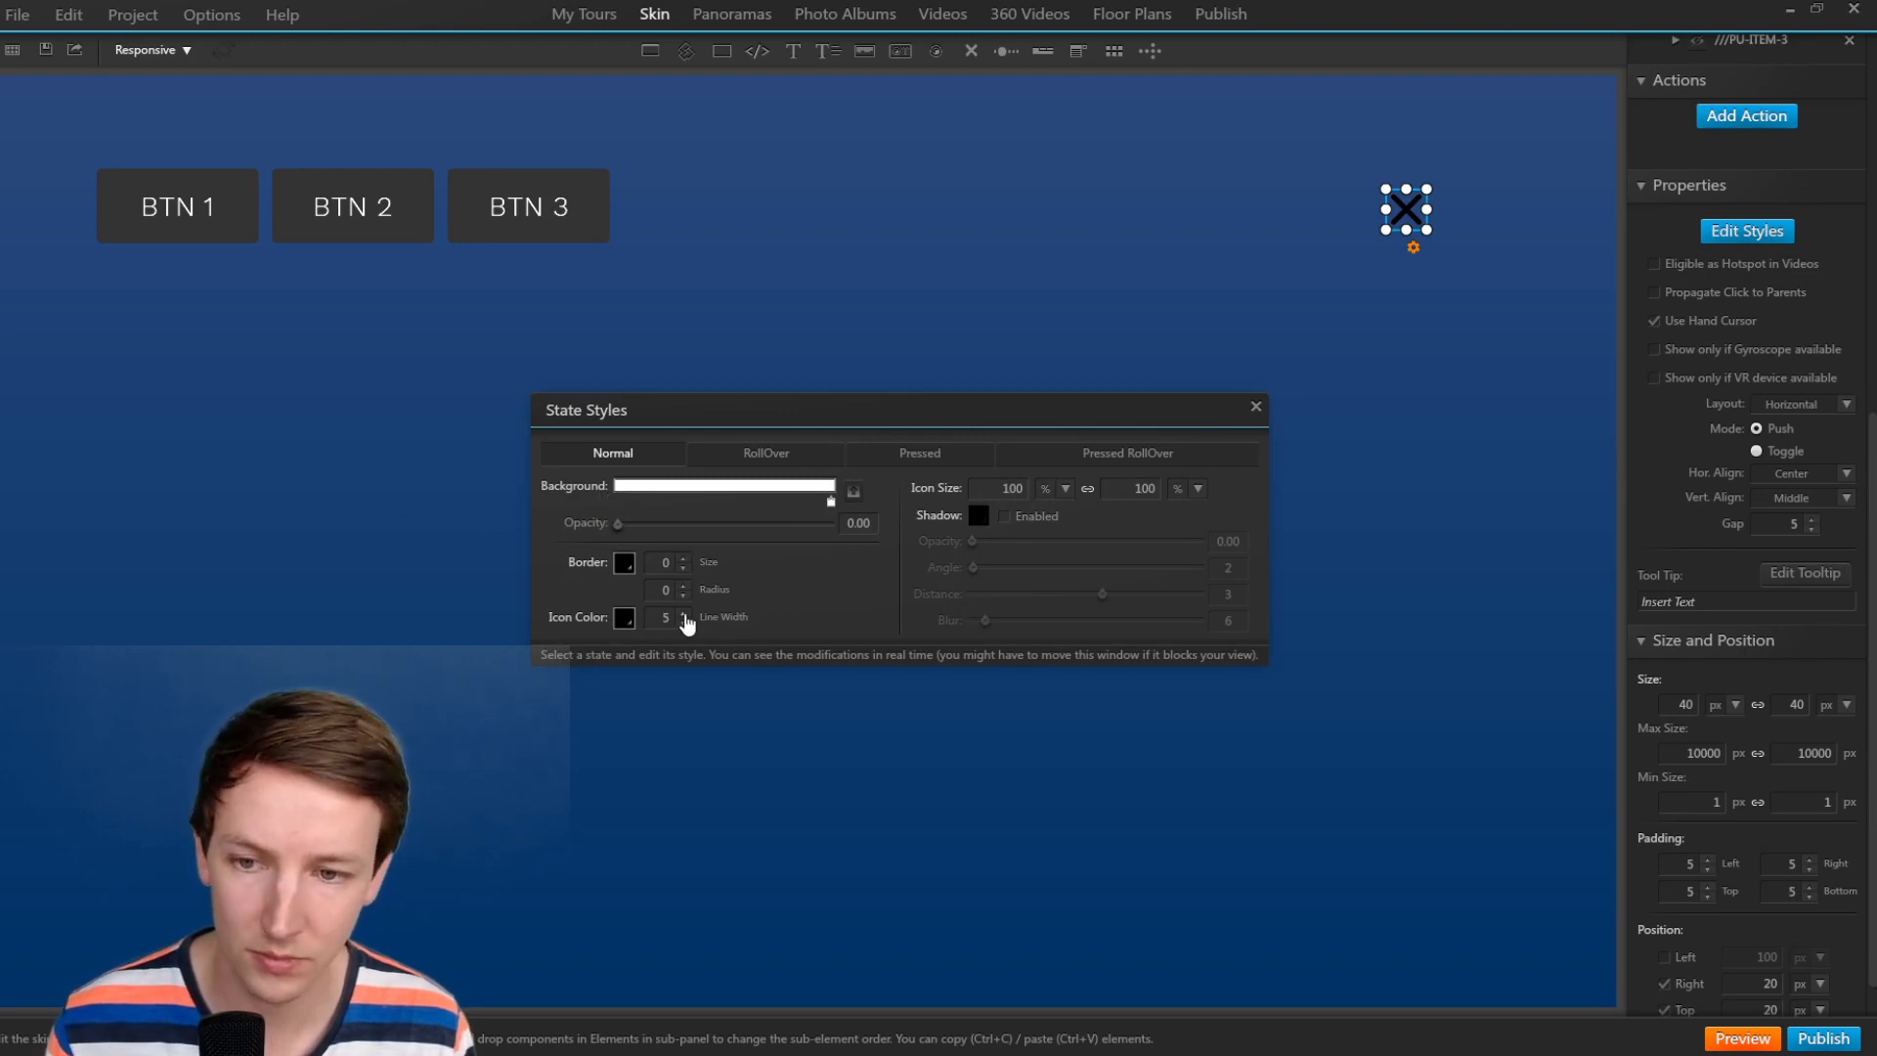
{"action": "left_click", "coordinate": [624, 618]}
{"action": "left_click", "coordinate": [641, 648]}
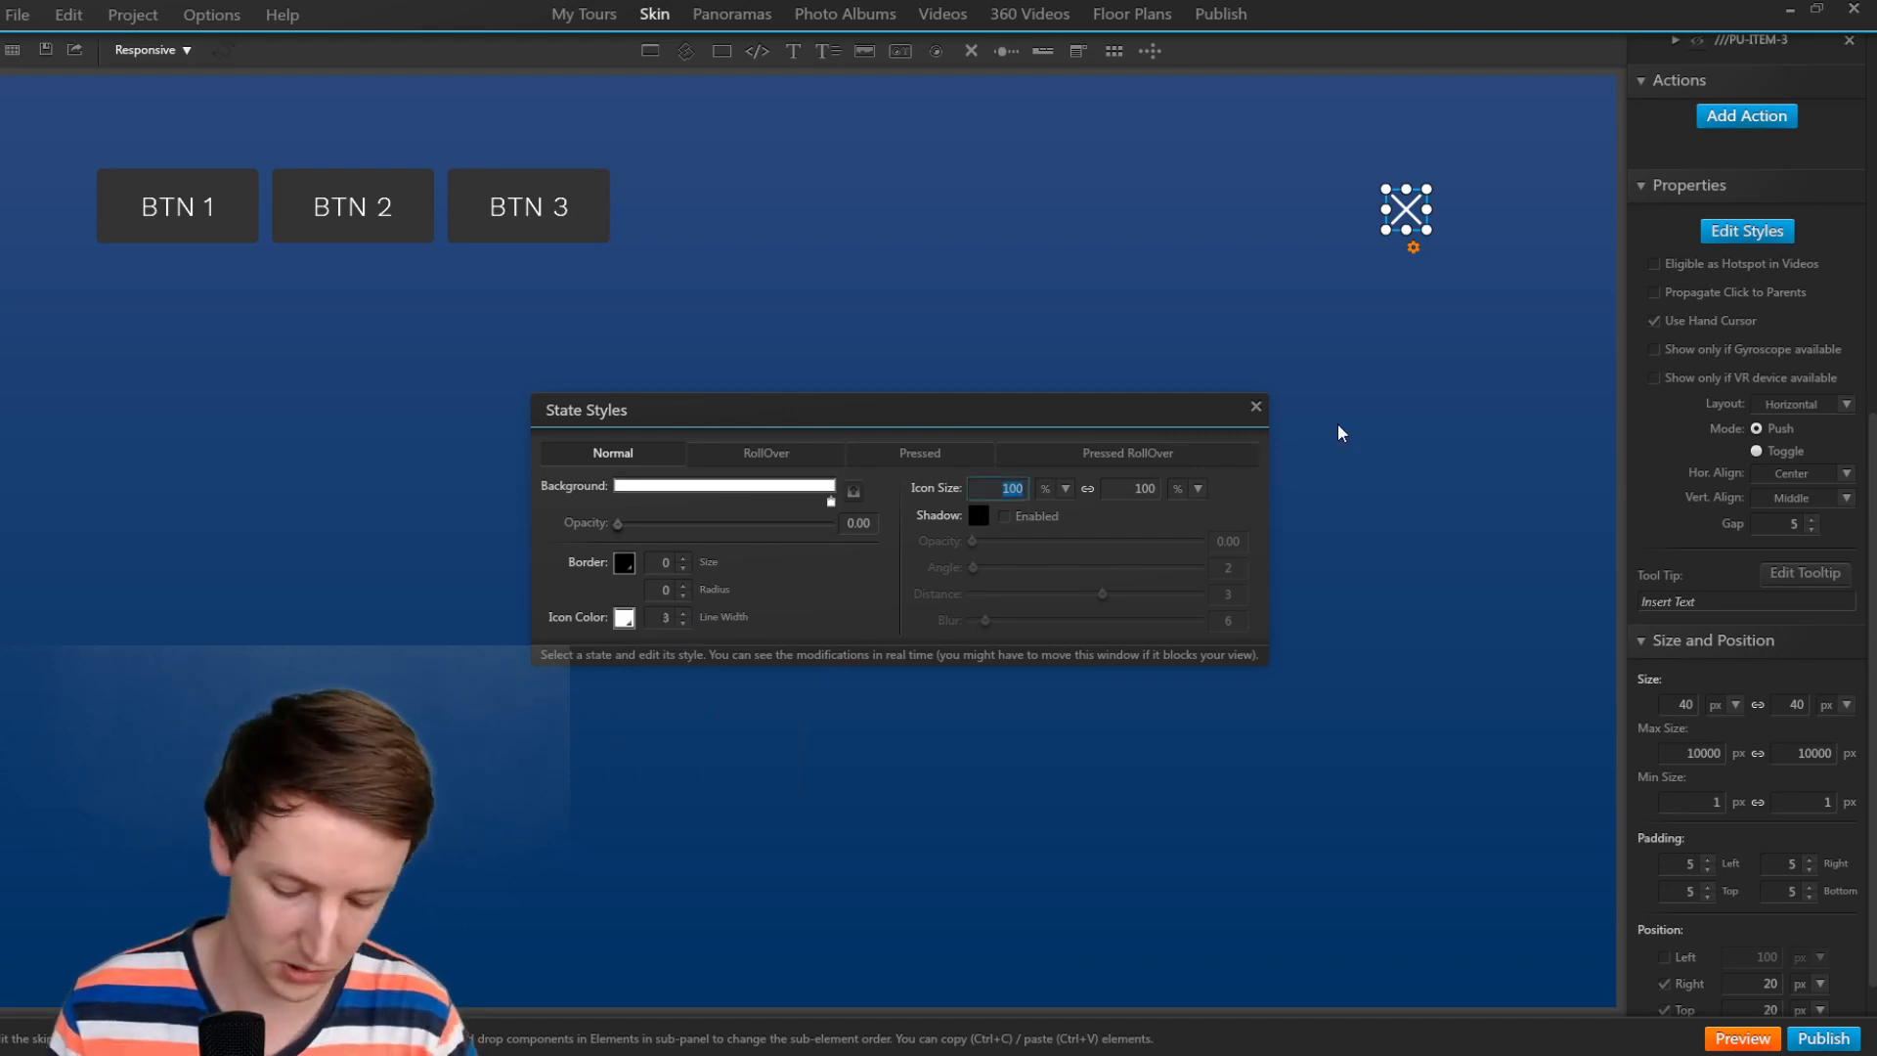
Set the close icon's size to 75 % by 75 % and check the RollOver, Pressed and Pressed RollOver states.
{"action": "type", "text": "75"}
{"action": "key", "text": "Tab"}
{"action": "key", "text": "Tab"}
{"action": "key", "text": "Tab"}
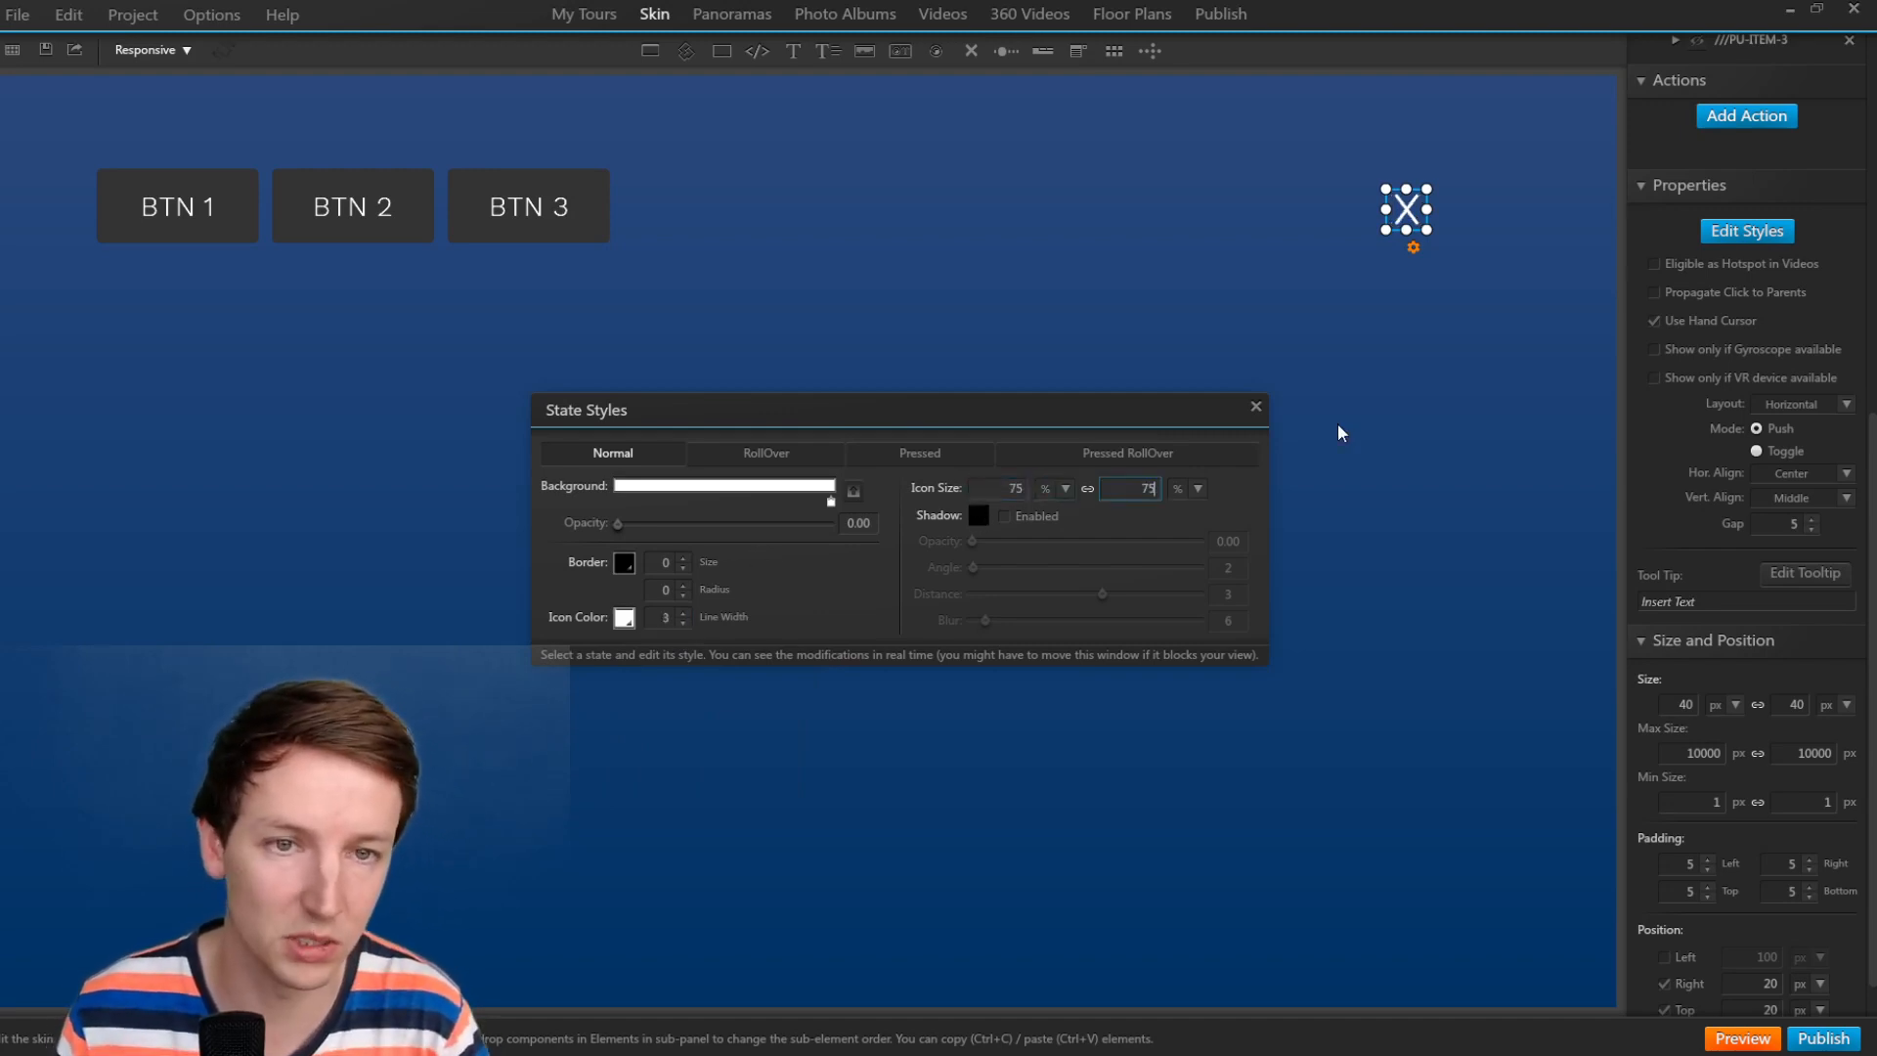
{"action": "left_click", "coordinate": [782, 454]}
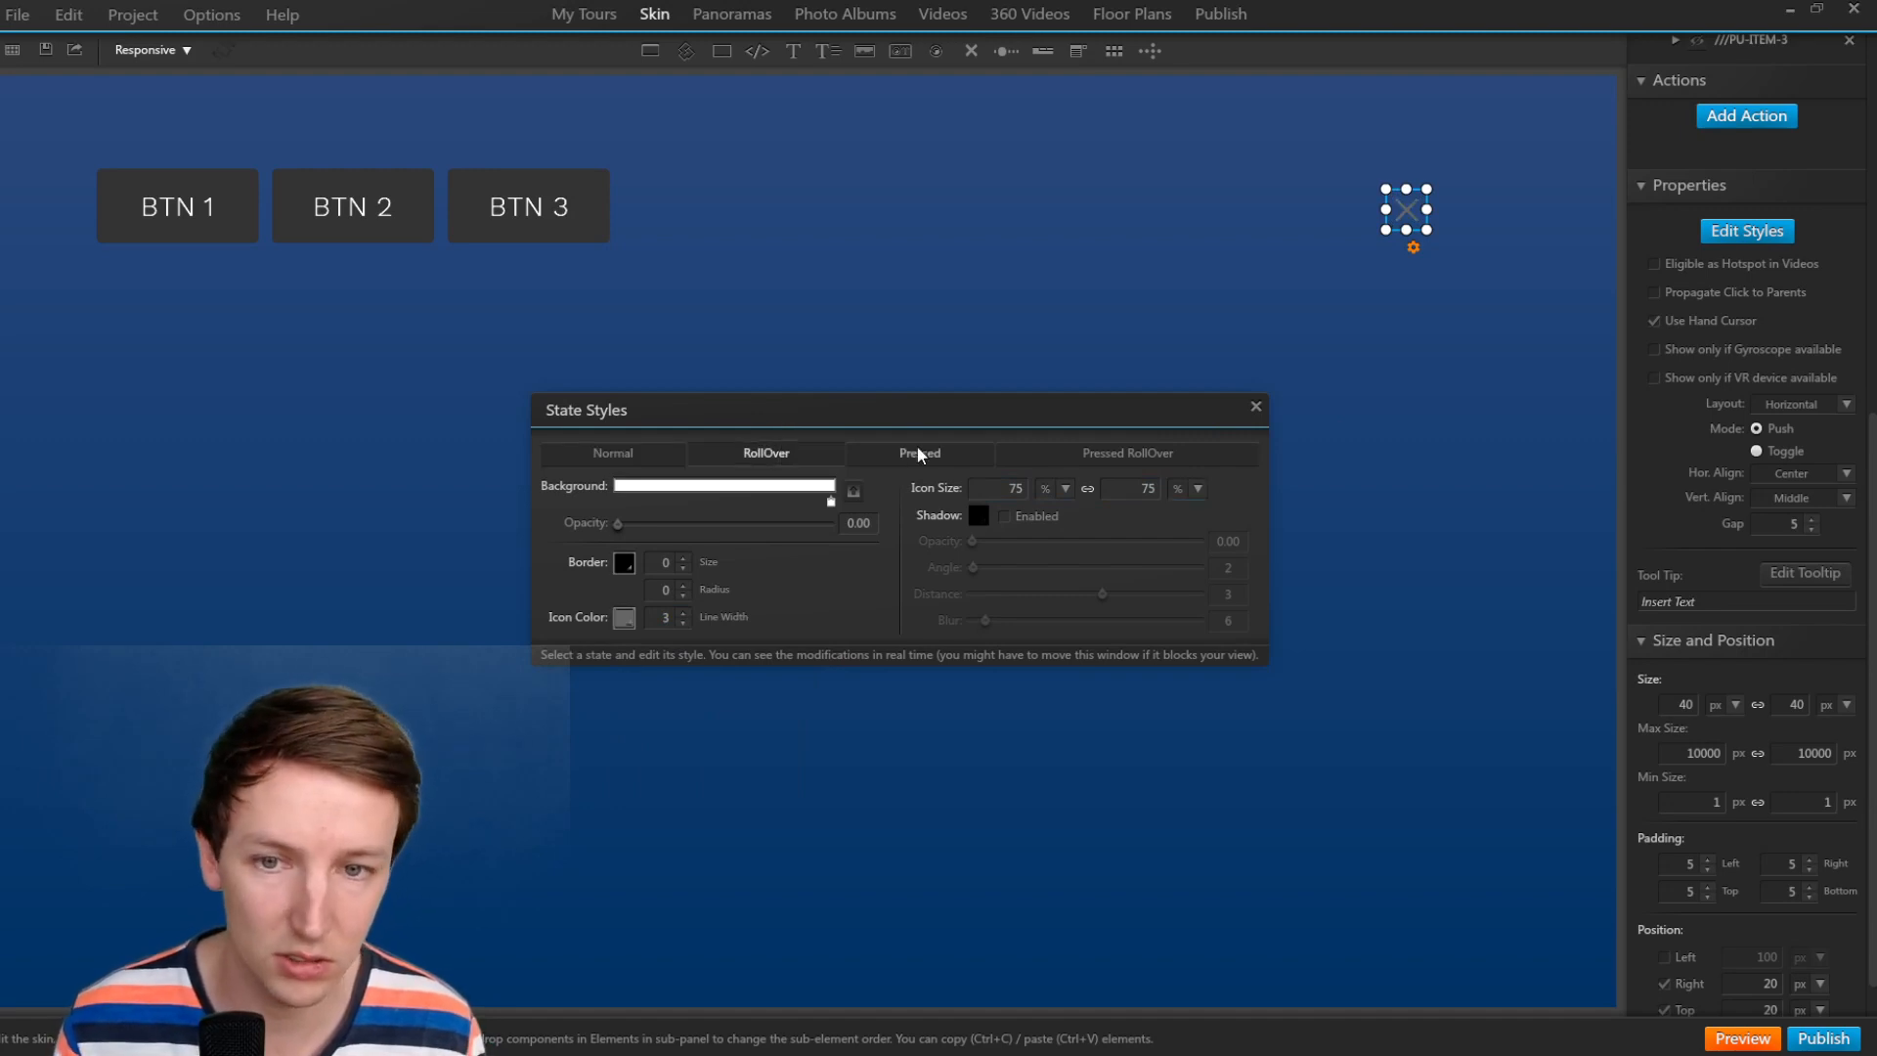
{"action": "left_click", "coordinate": [919, 451]}
{"action": "left_click", "coordinate": [1054, 452]}
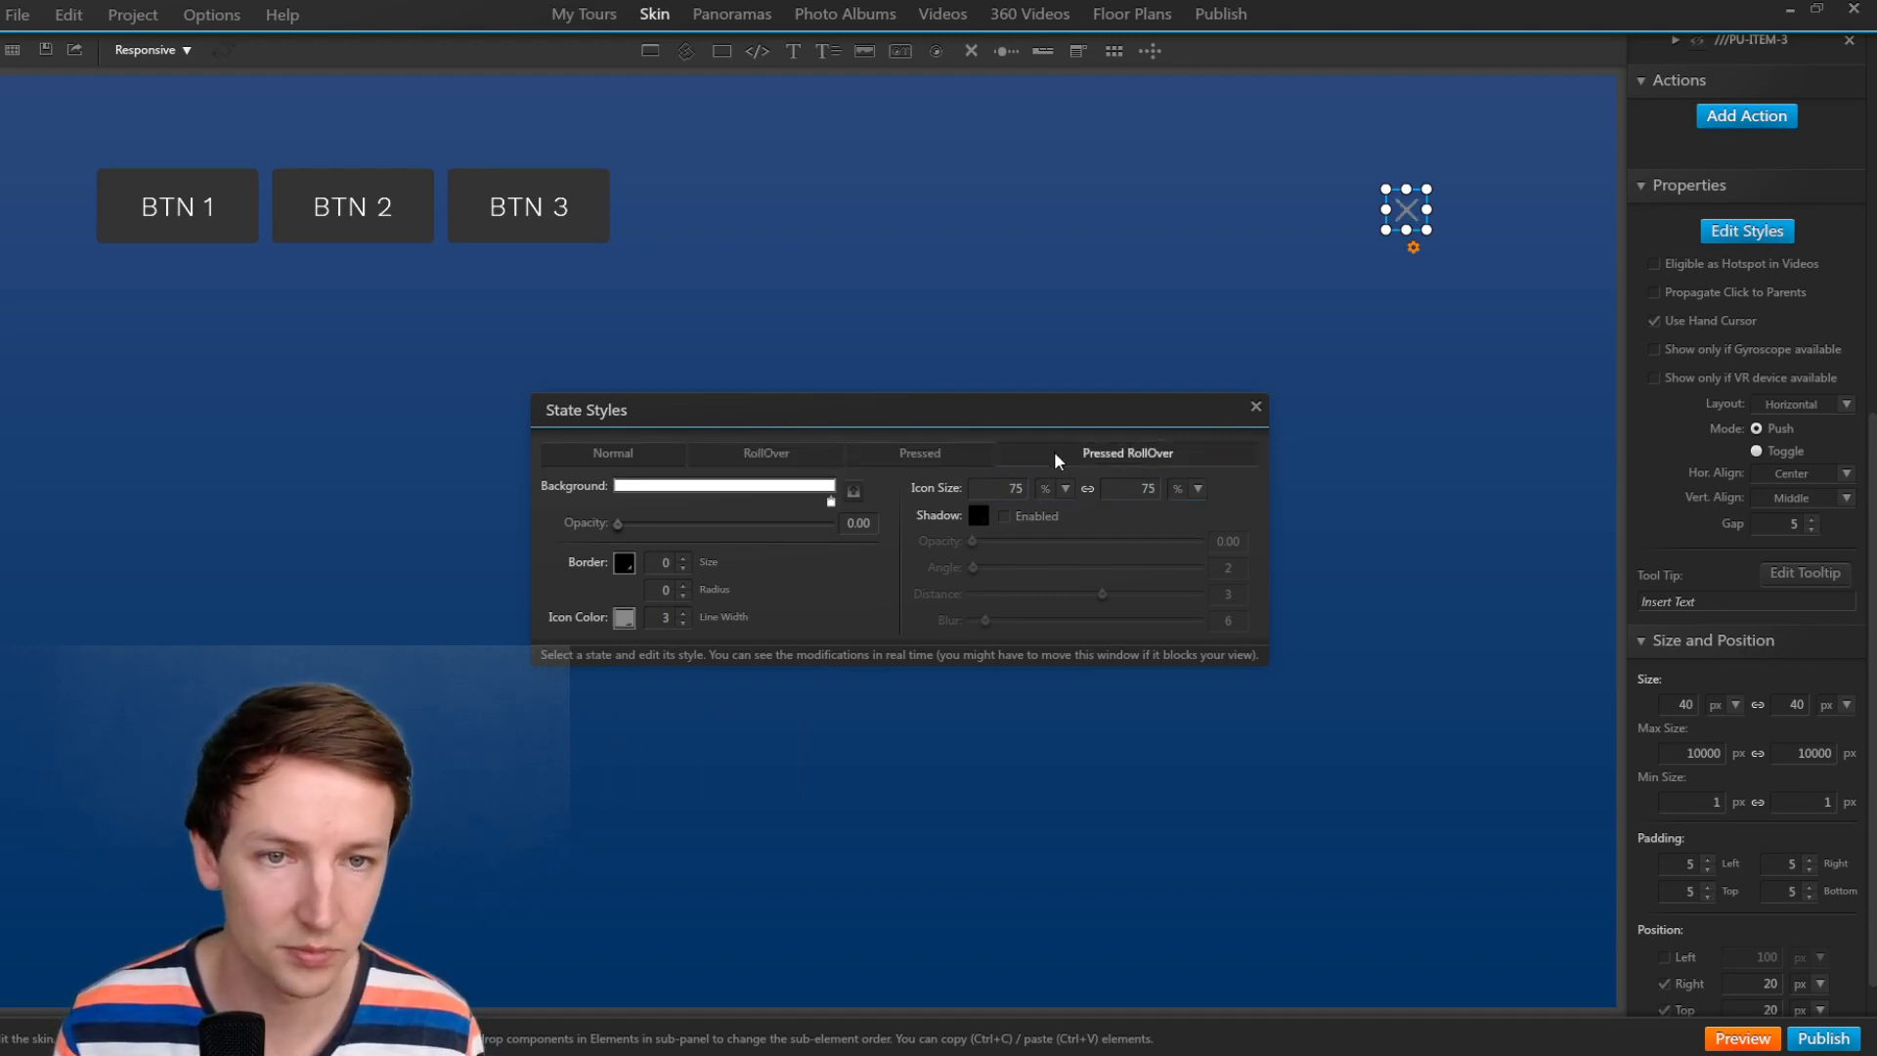
{"action": "left_click", "coordinate": [675, 460]}
{"action": "left_click", "coordinate": [1256, 409]}
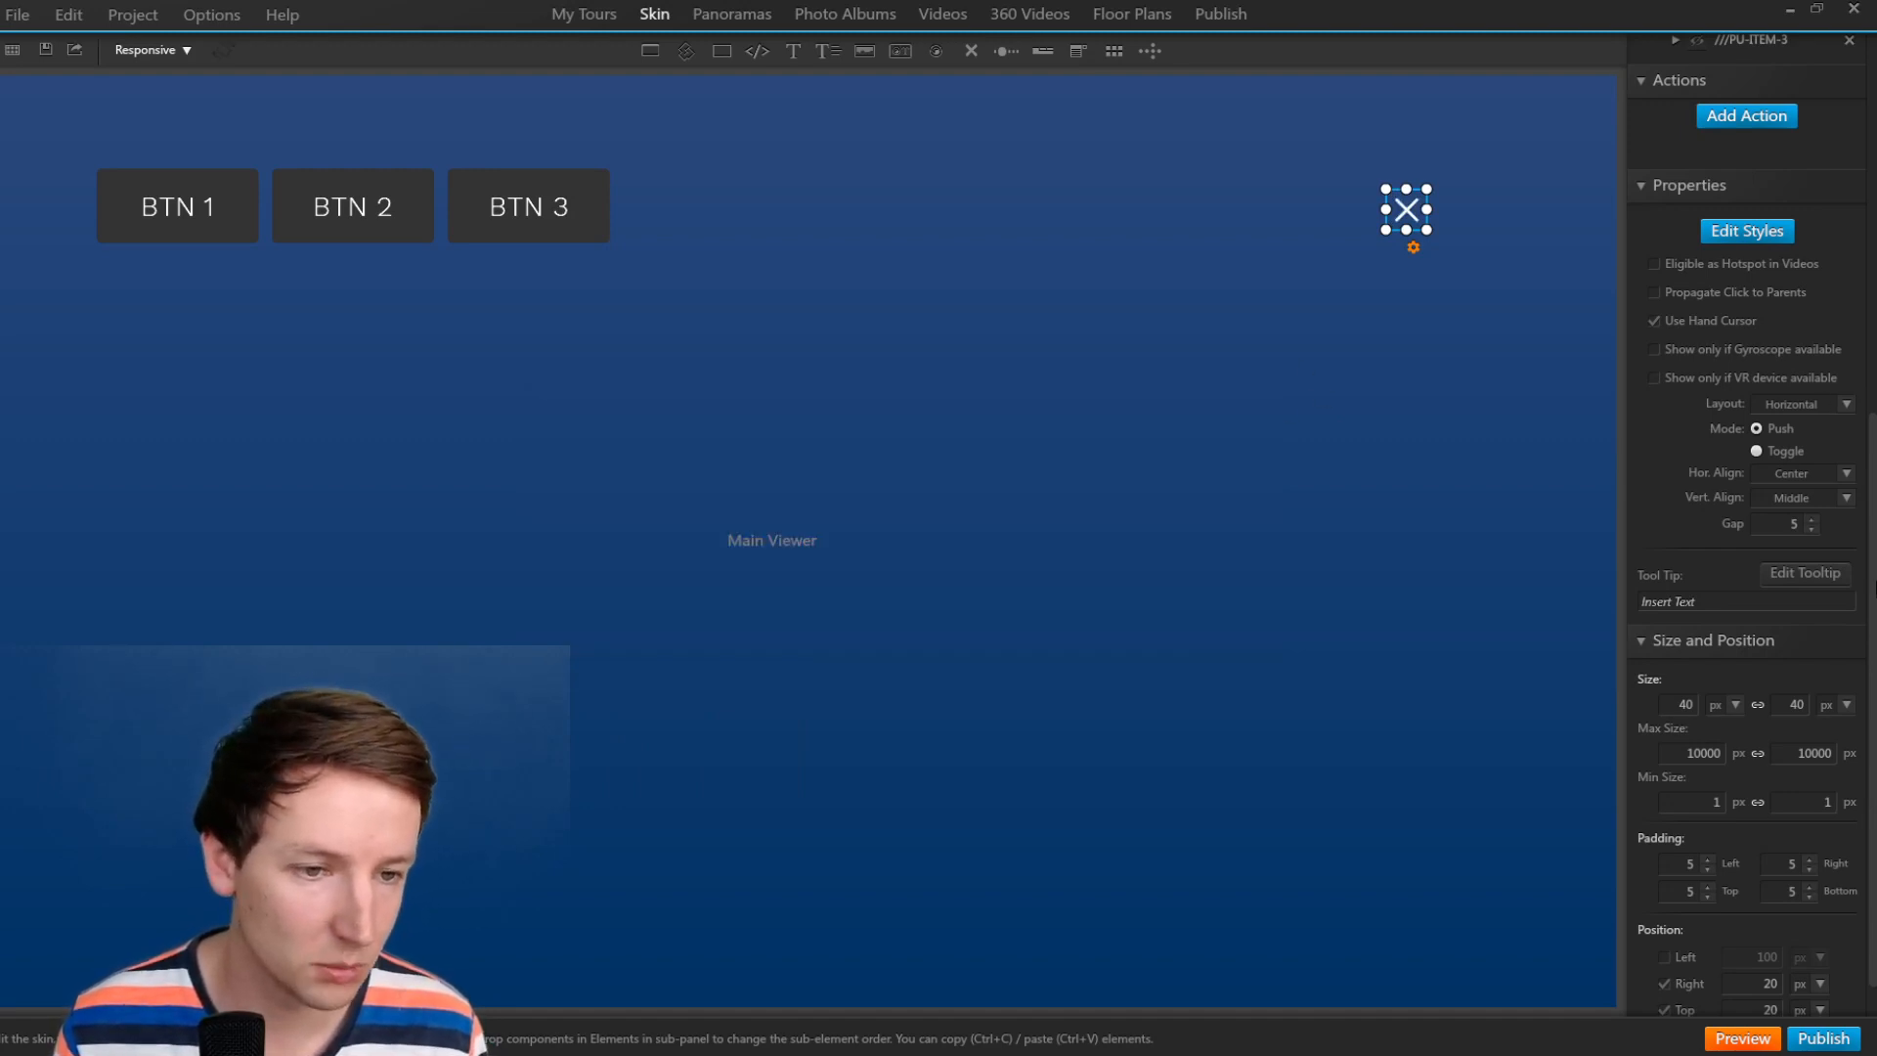
Rename the close button as -btn_close and add an On Click Show/Hide Components action that hides /POPUP-TABS.
{"action": "left_click_drag", "start_coordinate": [1874, 589], "coordinate": [1875, 235]}
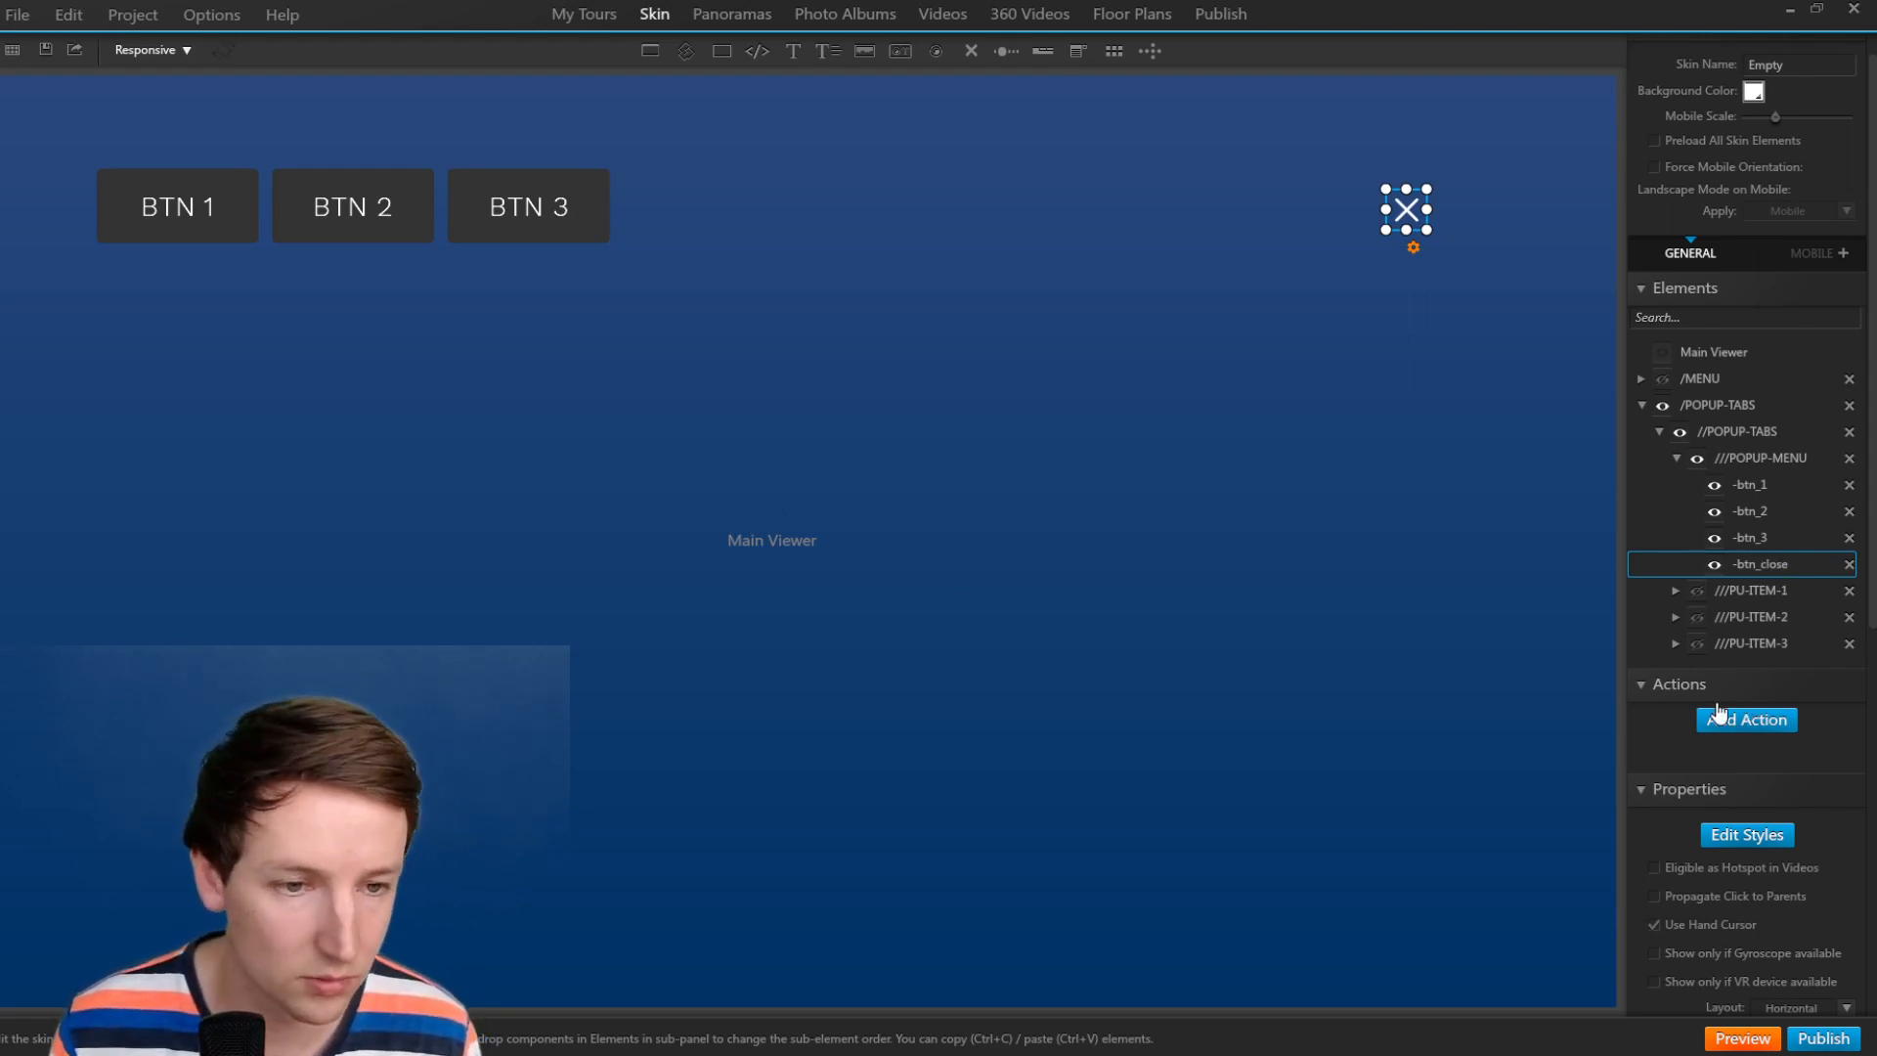
{"action": "left_click", "coordinate": [1728, 720]}
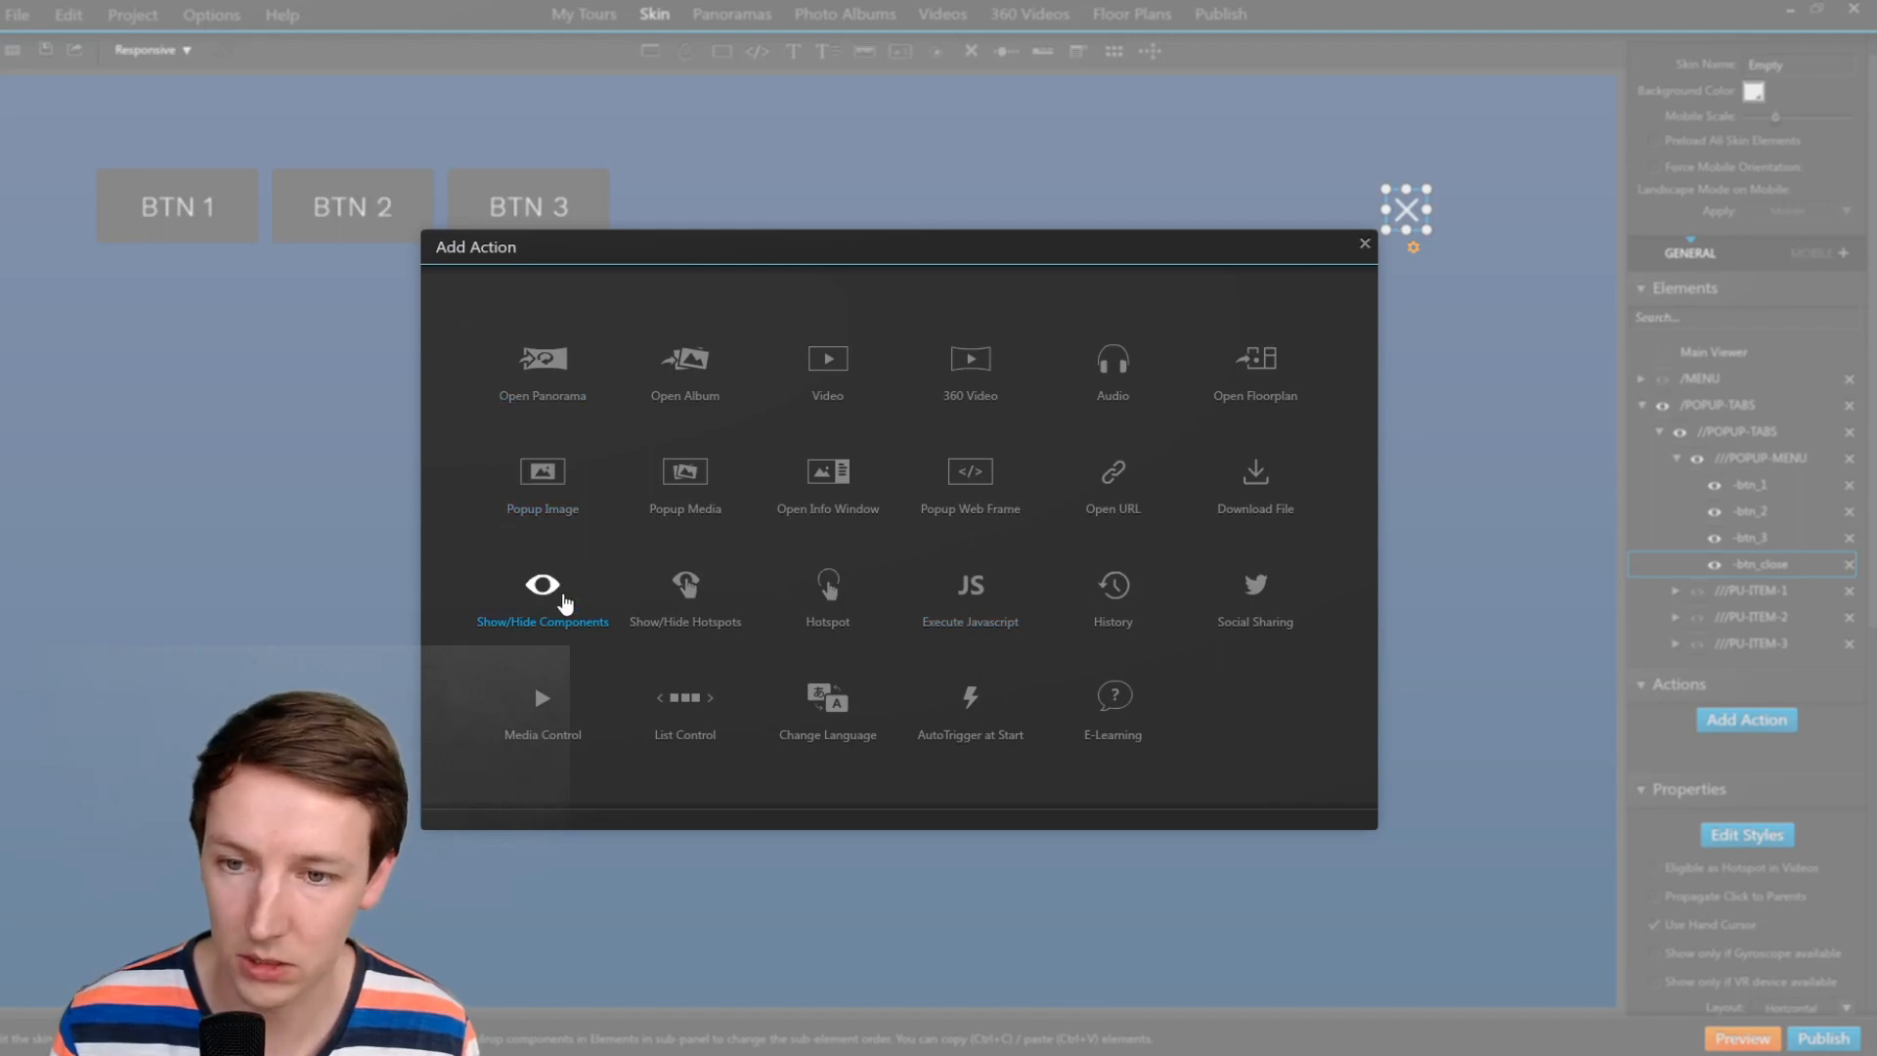
{"action": "left_click", "coordinate": [587, 608]}
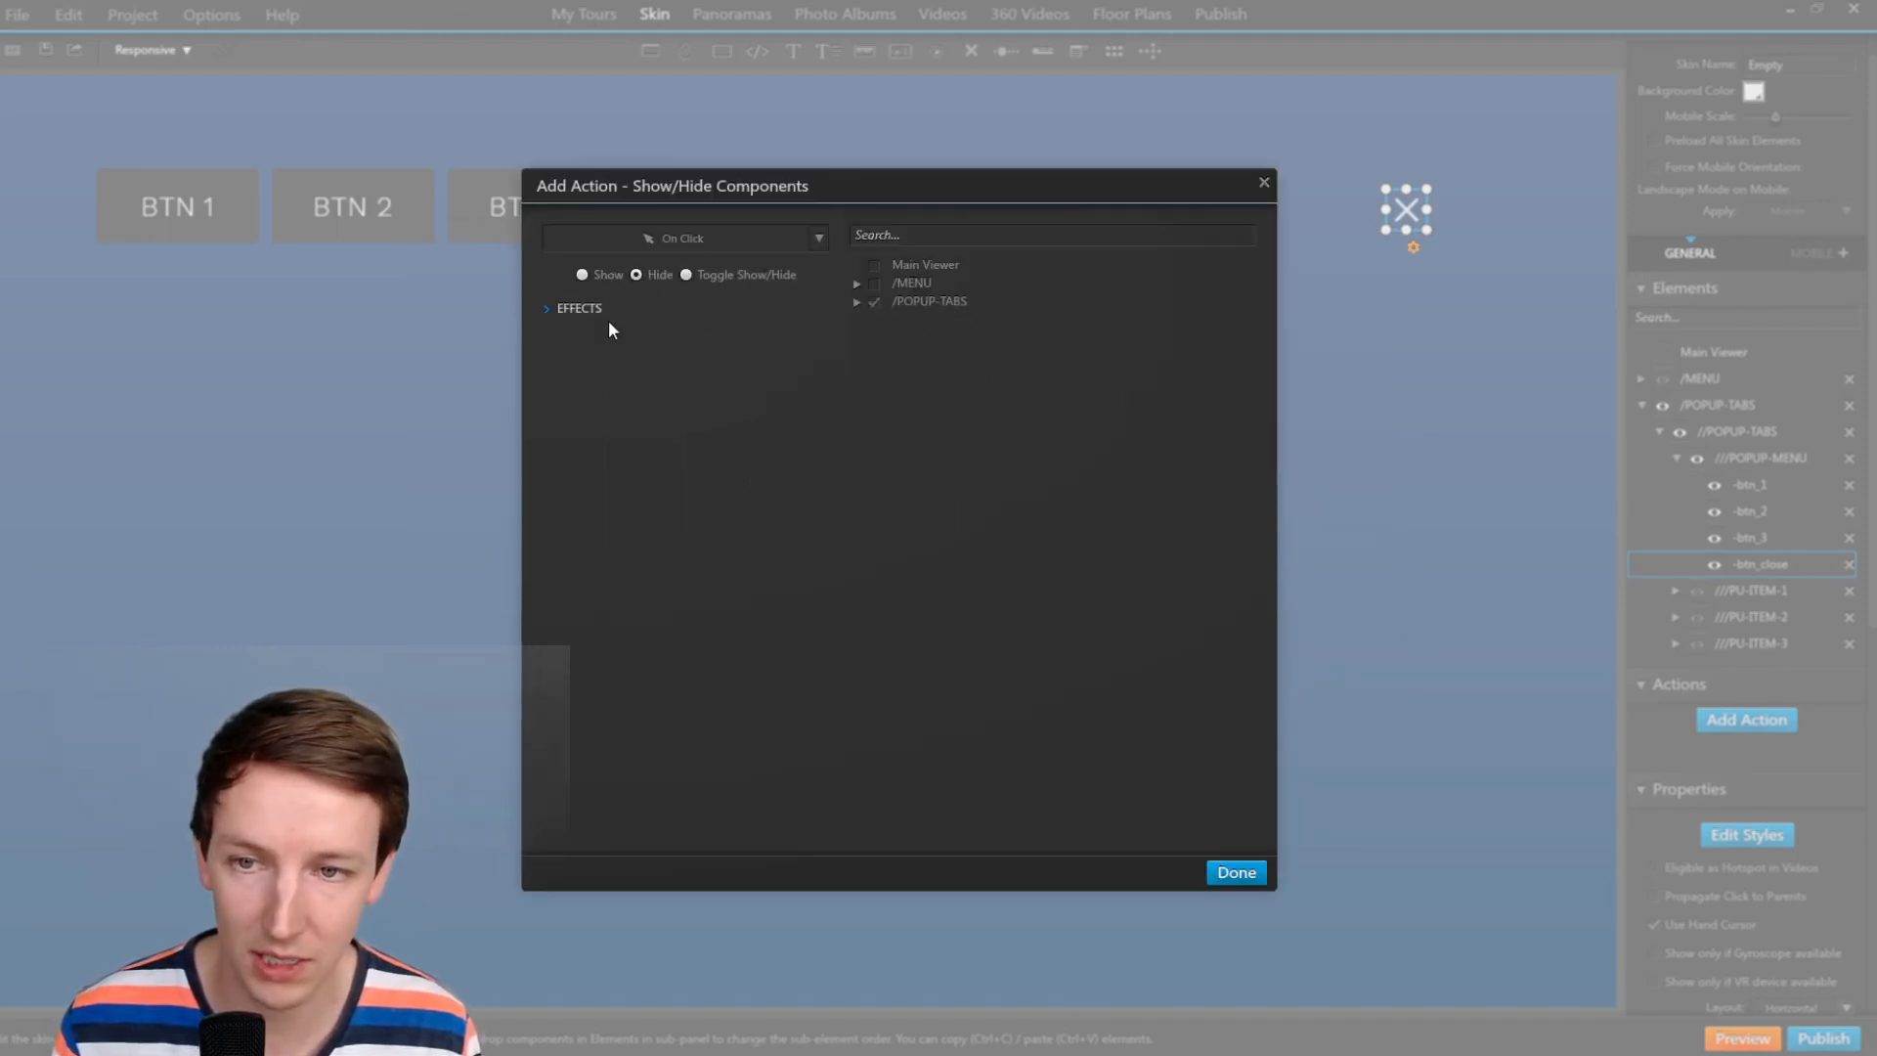
{"action": "left_click", "coordinate": [1237, 872]}
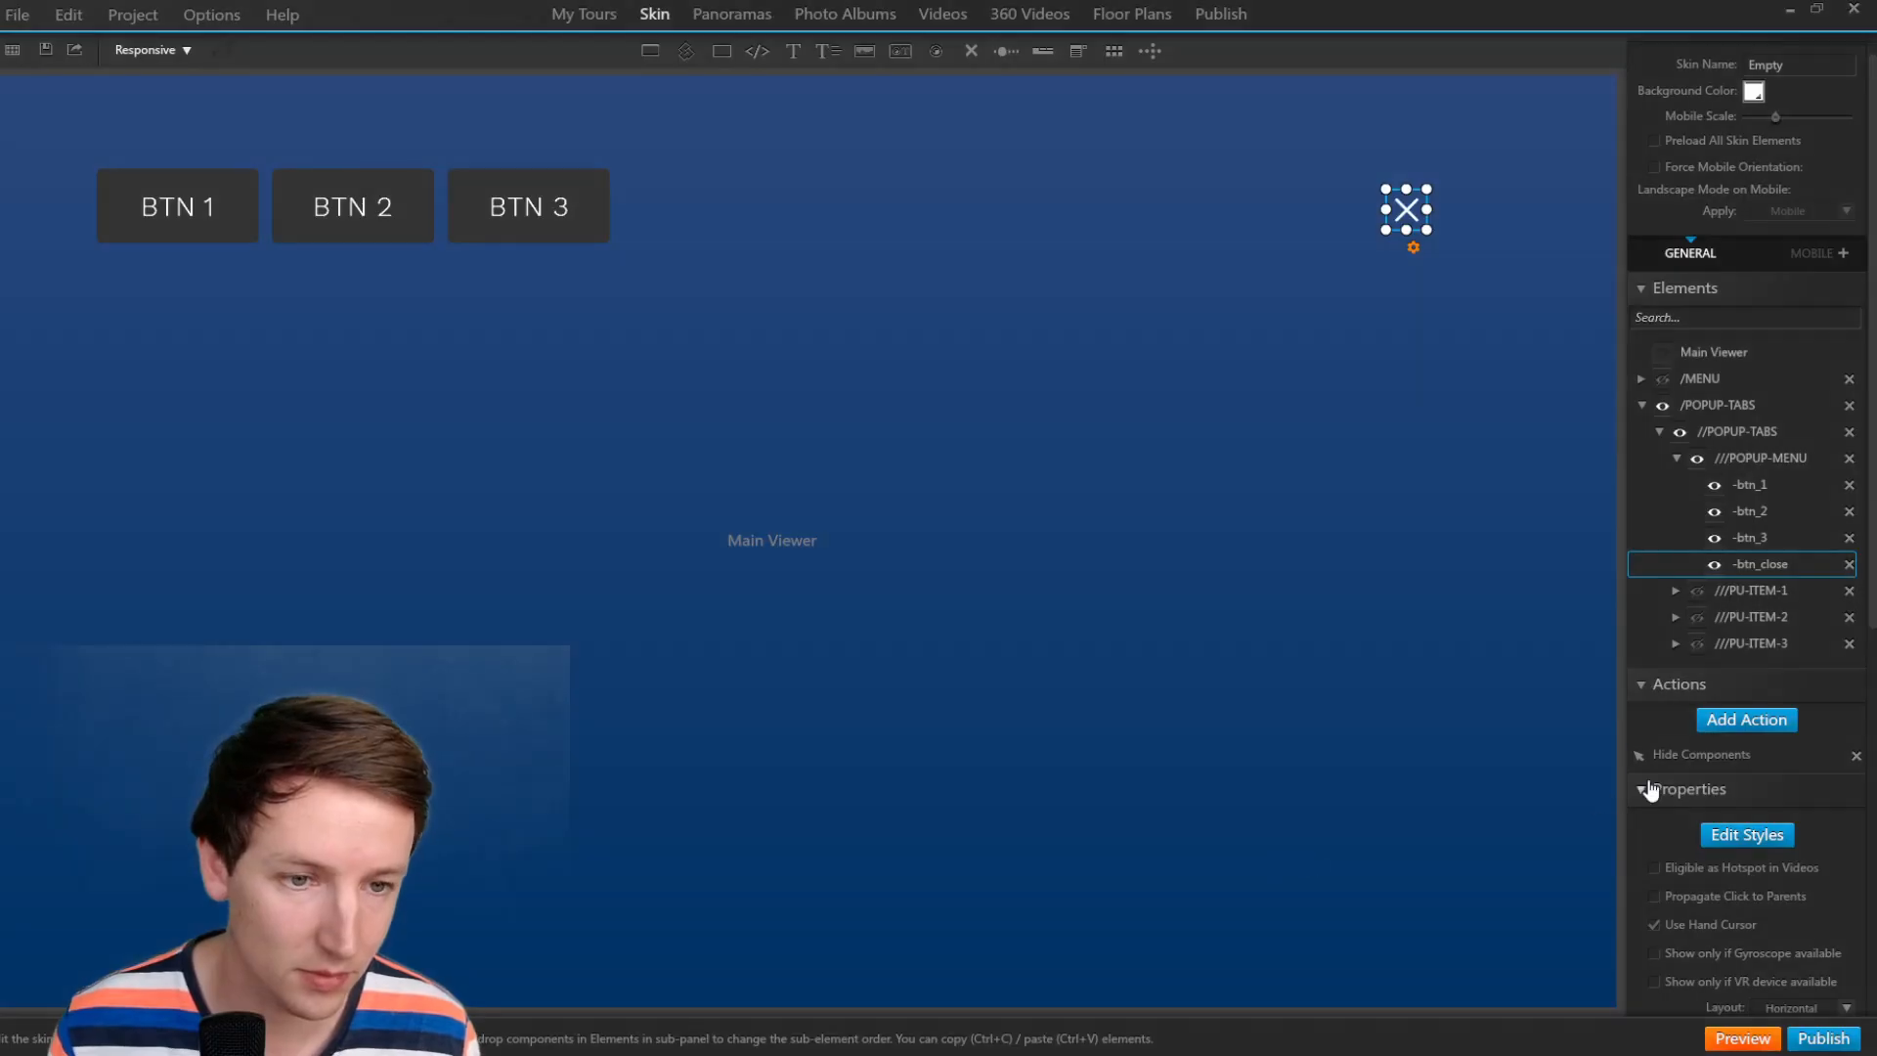
Make the /POPUP-TABS container invisible and the /MENU container visible in the skin.
{"action": "left_click", "coordinate": [1661, 407]}
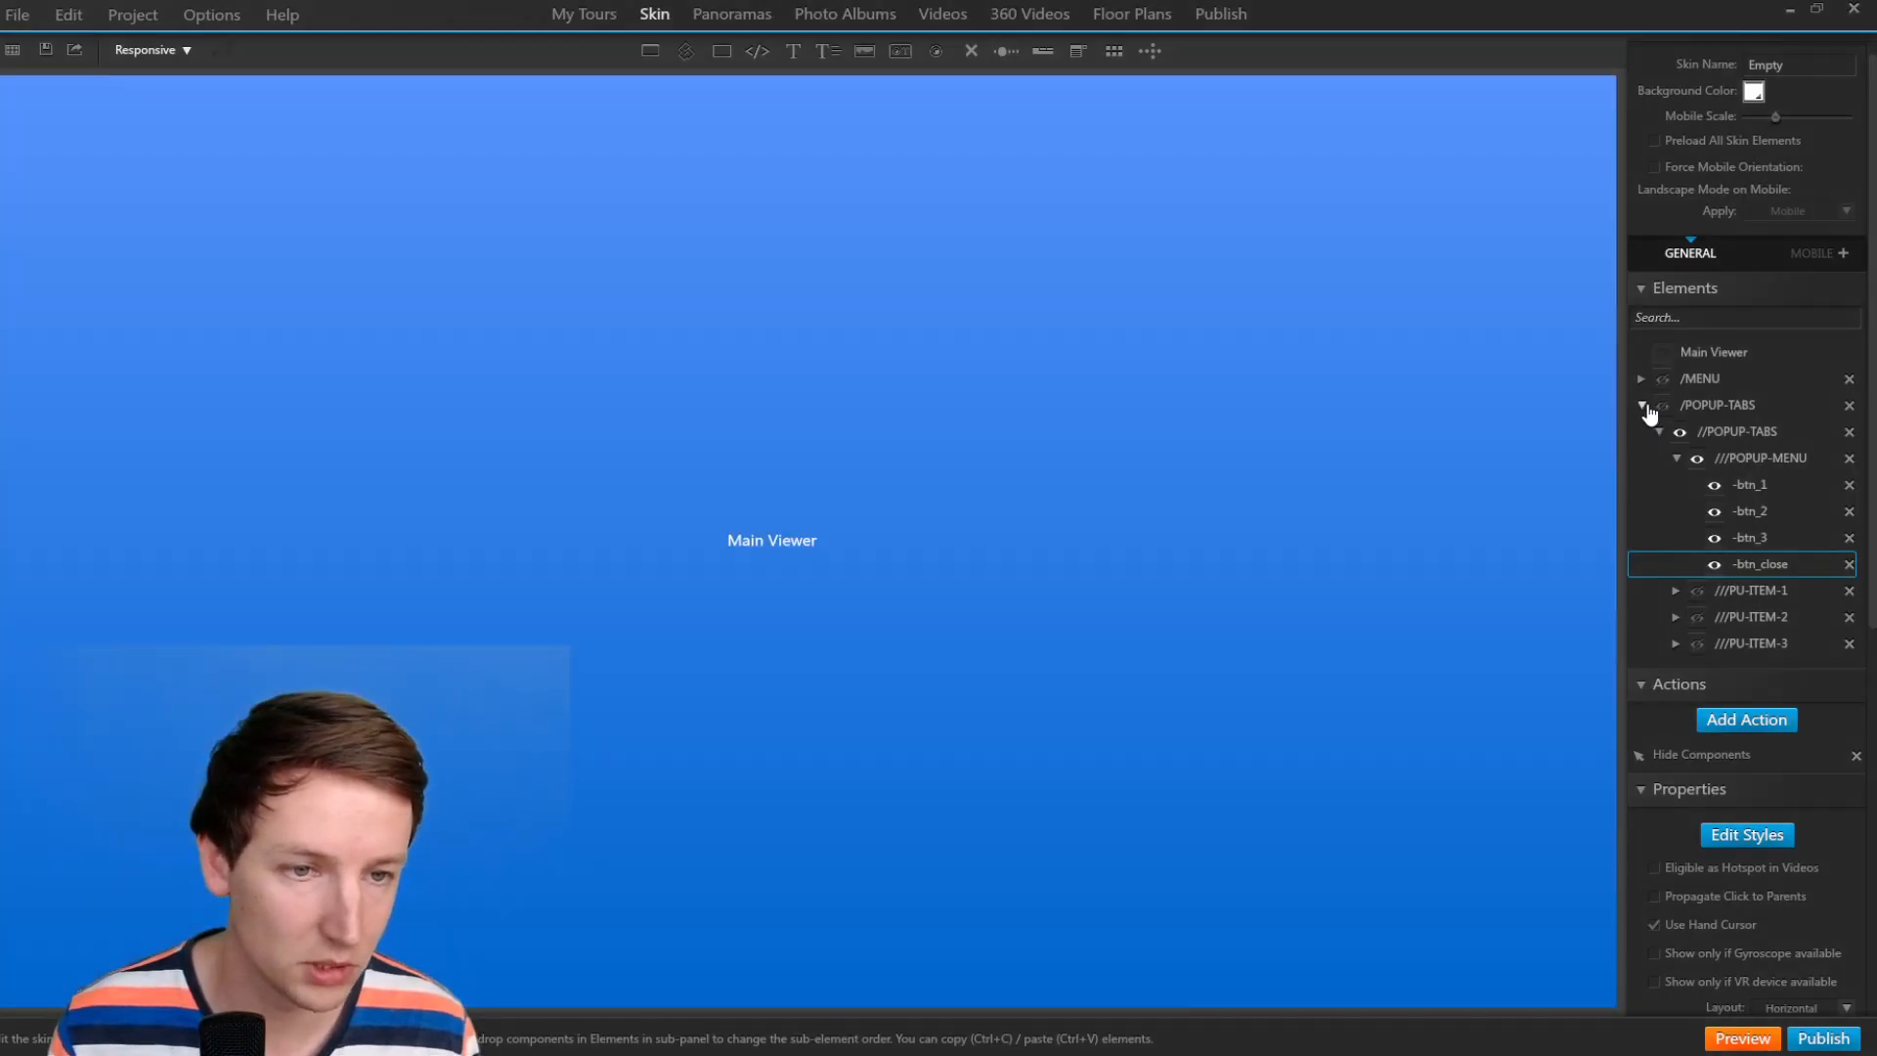
{"action": "left_click", "coordinate": [1643, 405]}
{"action": "left_click", "coordinate": [1699, 378]}
{"action": "left_click", "coordinate": [1662, 378]}
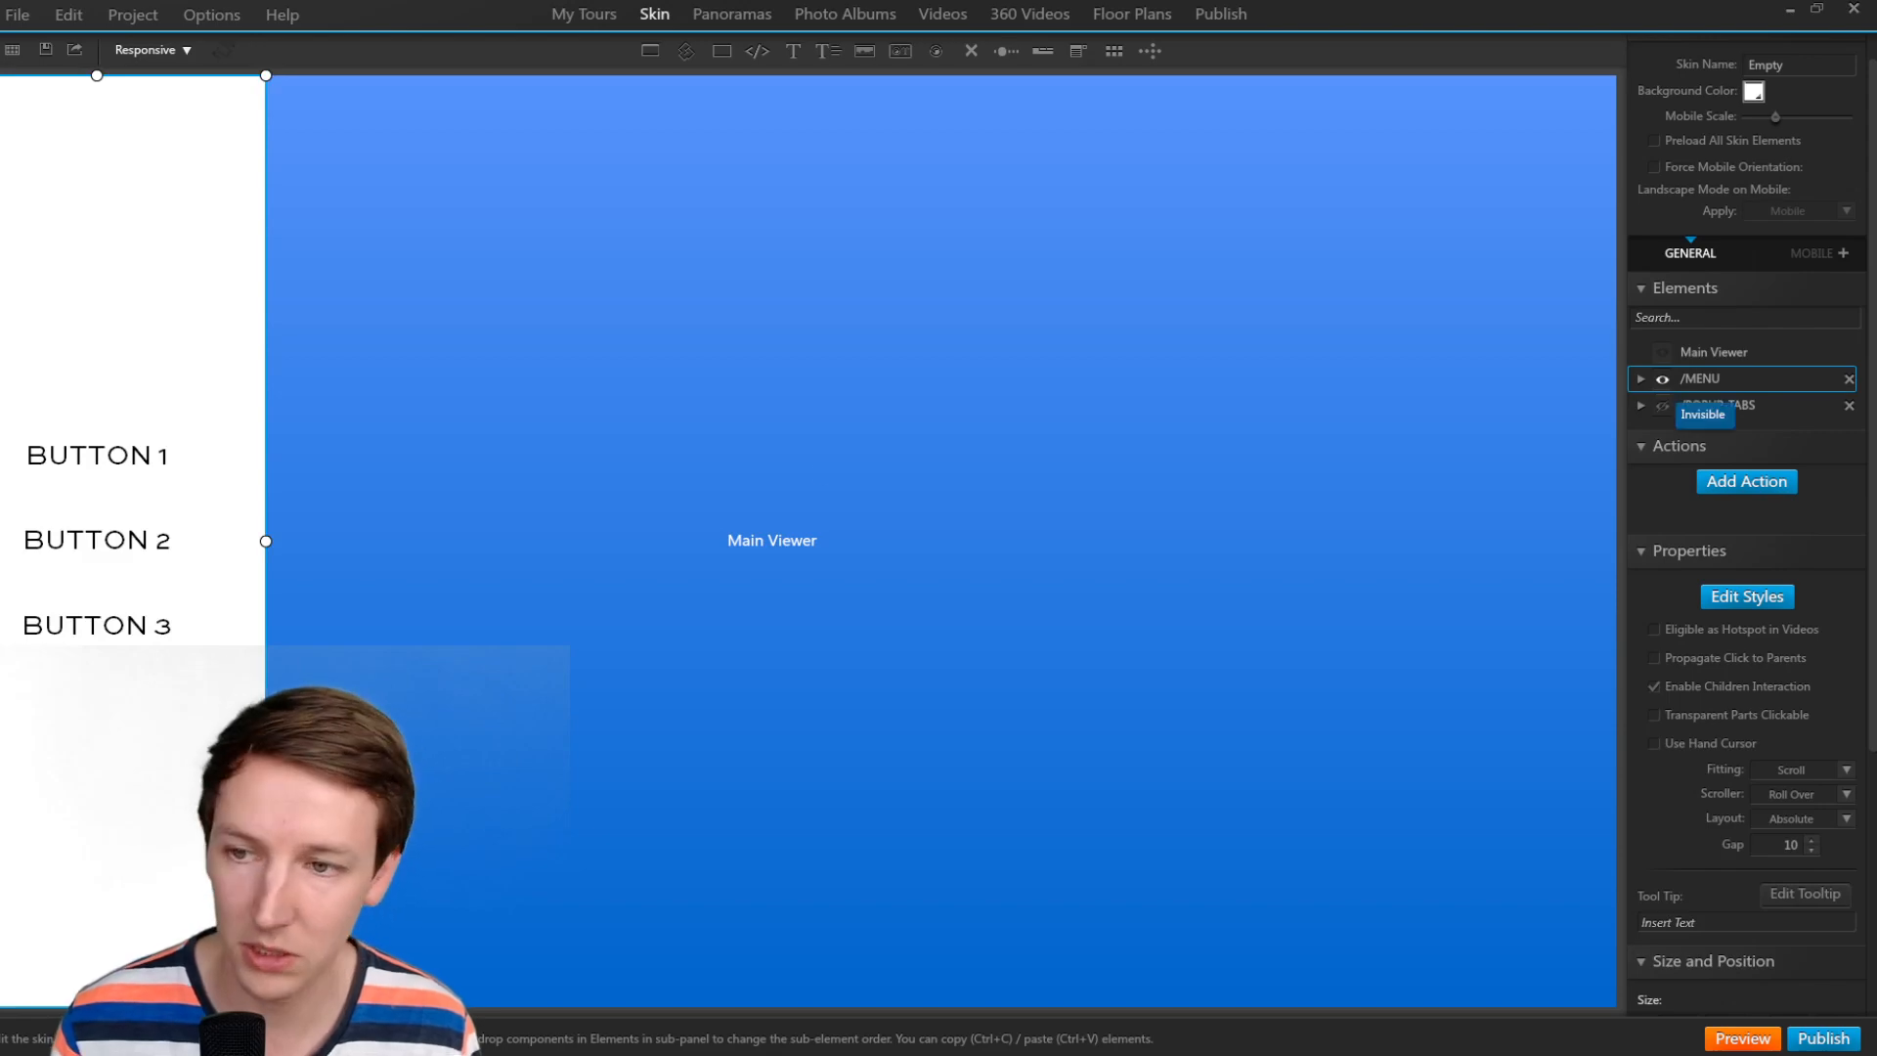
Add an On Click Show/Hide Components action to BUTTON 1 in //MAINMENU-0 that shows /POPUP-TABS.
{"action": "left_click", "coordinate": [127, 461]}
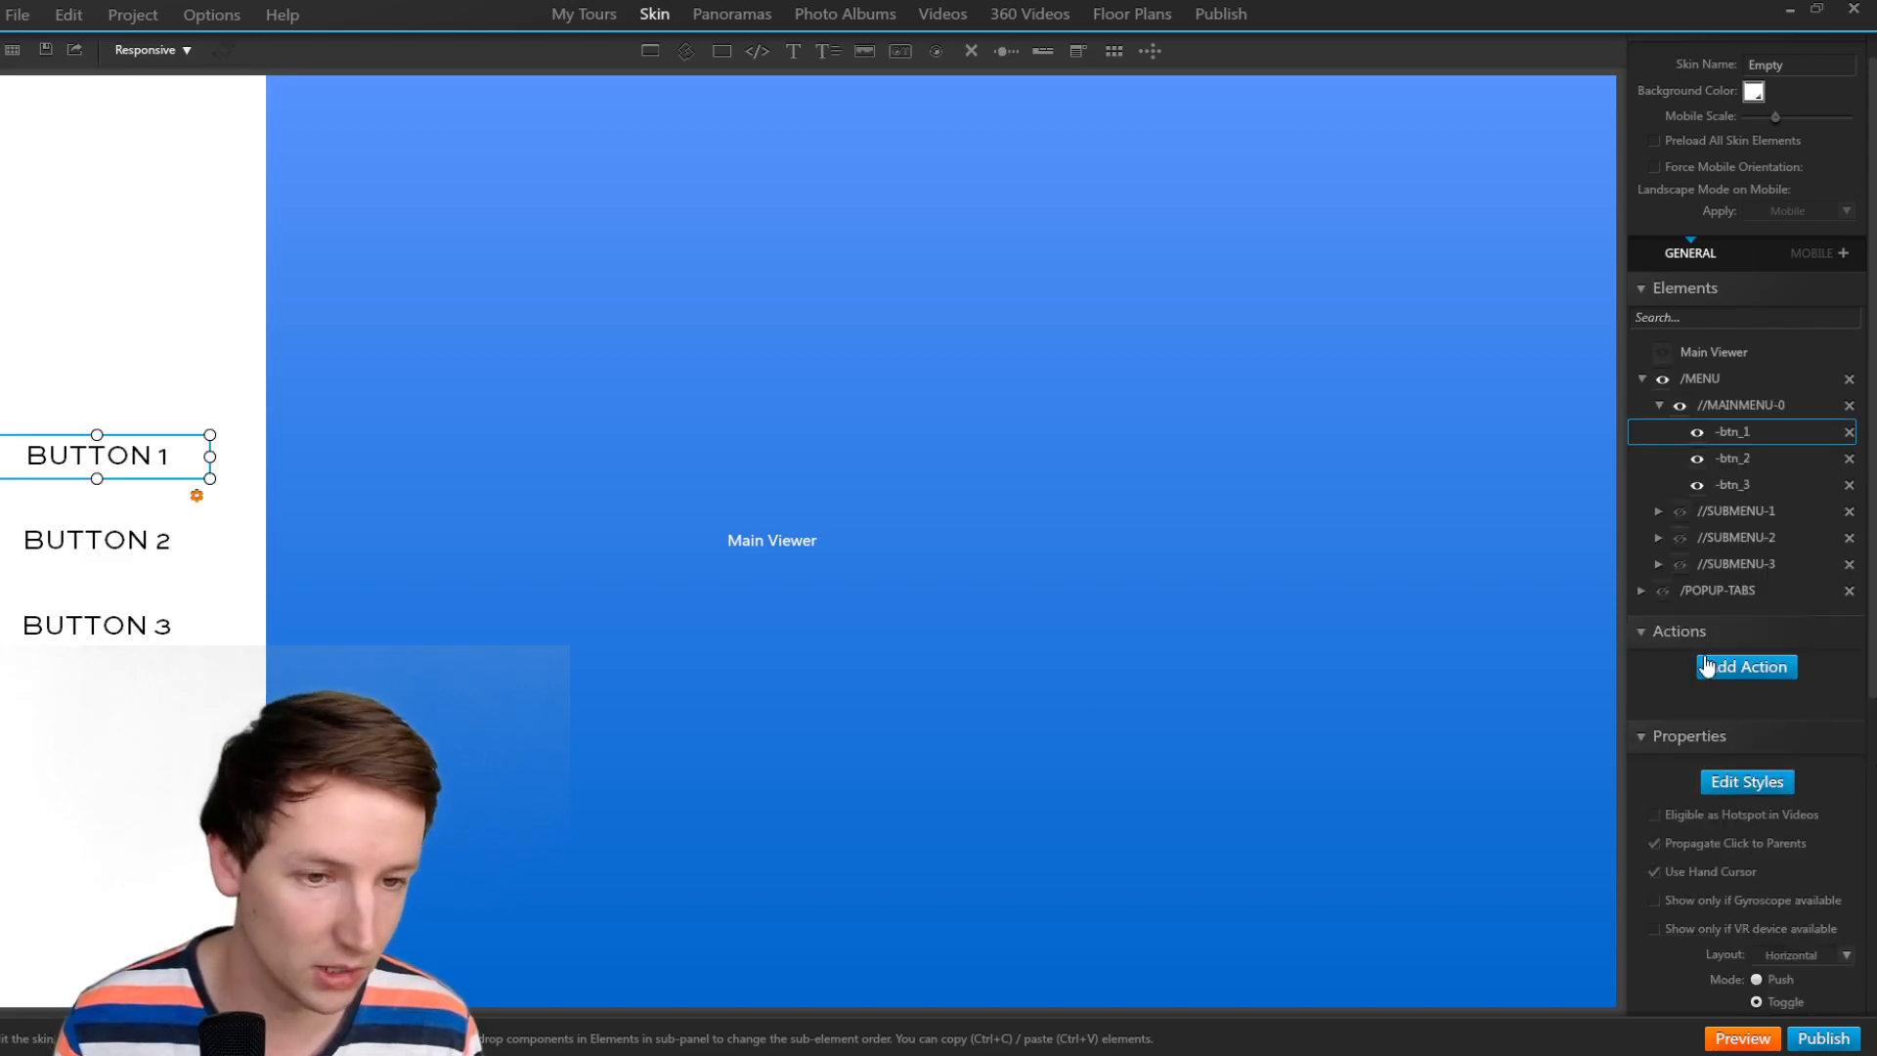
{"action": "left_click", "coordinate": [1737, 671]}
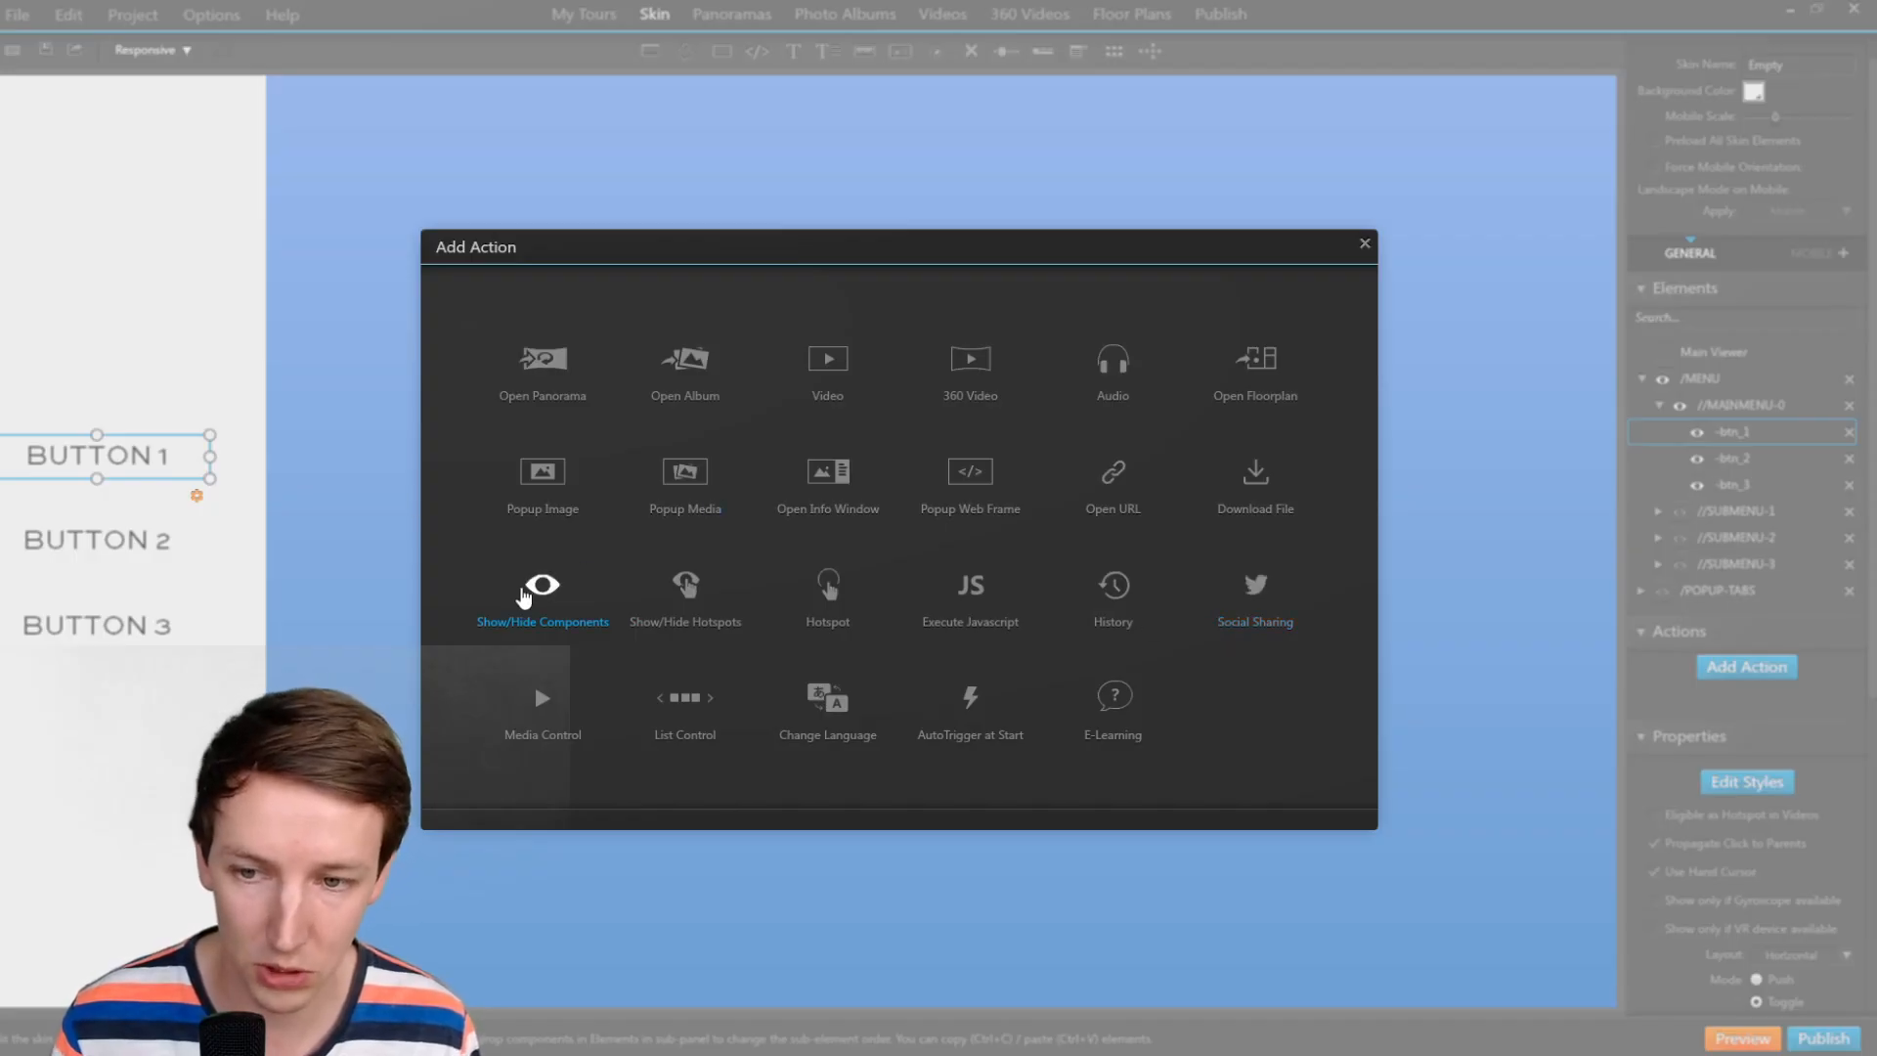
{"action": "left_click", "coordinate": [543, 587]}
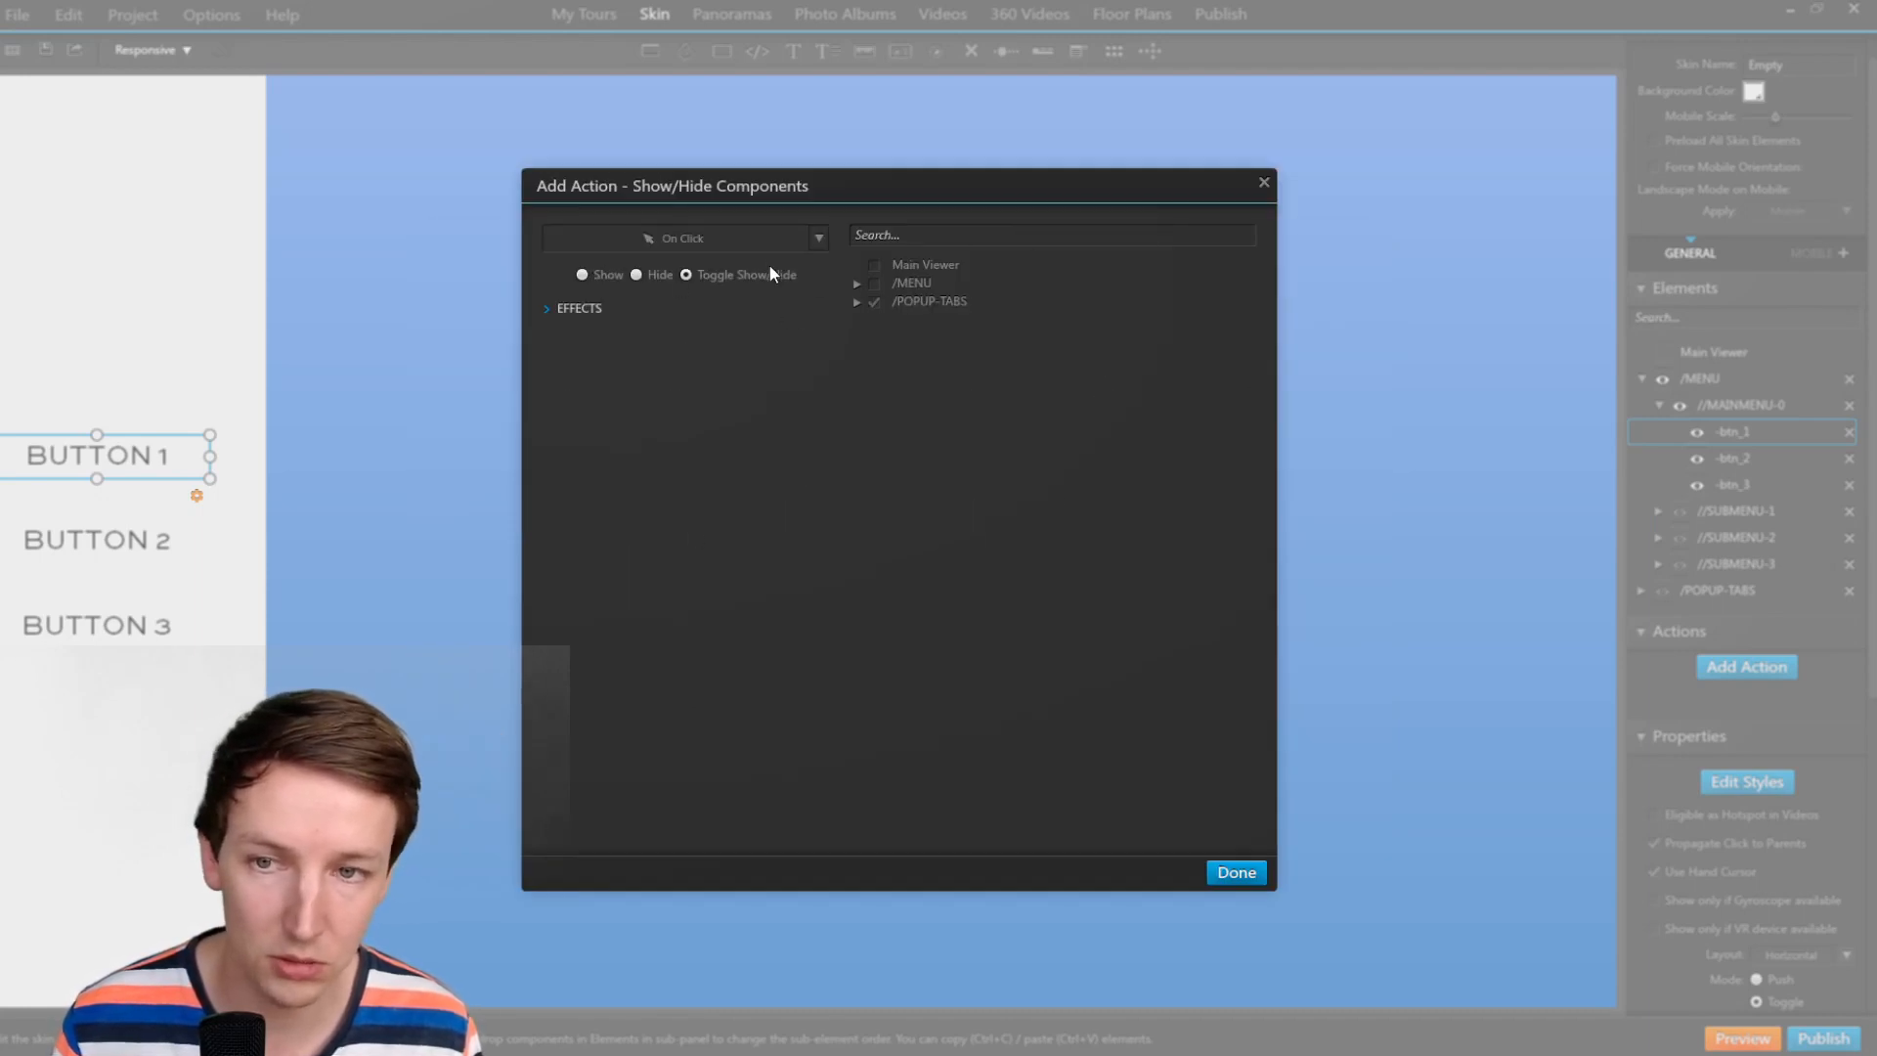
{"action": "left_click", "coordinate": [1237, 873]}
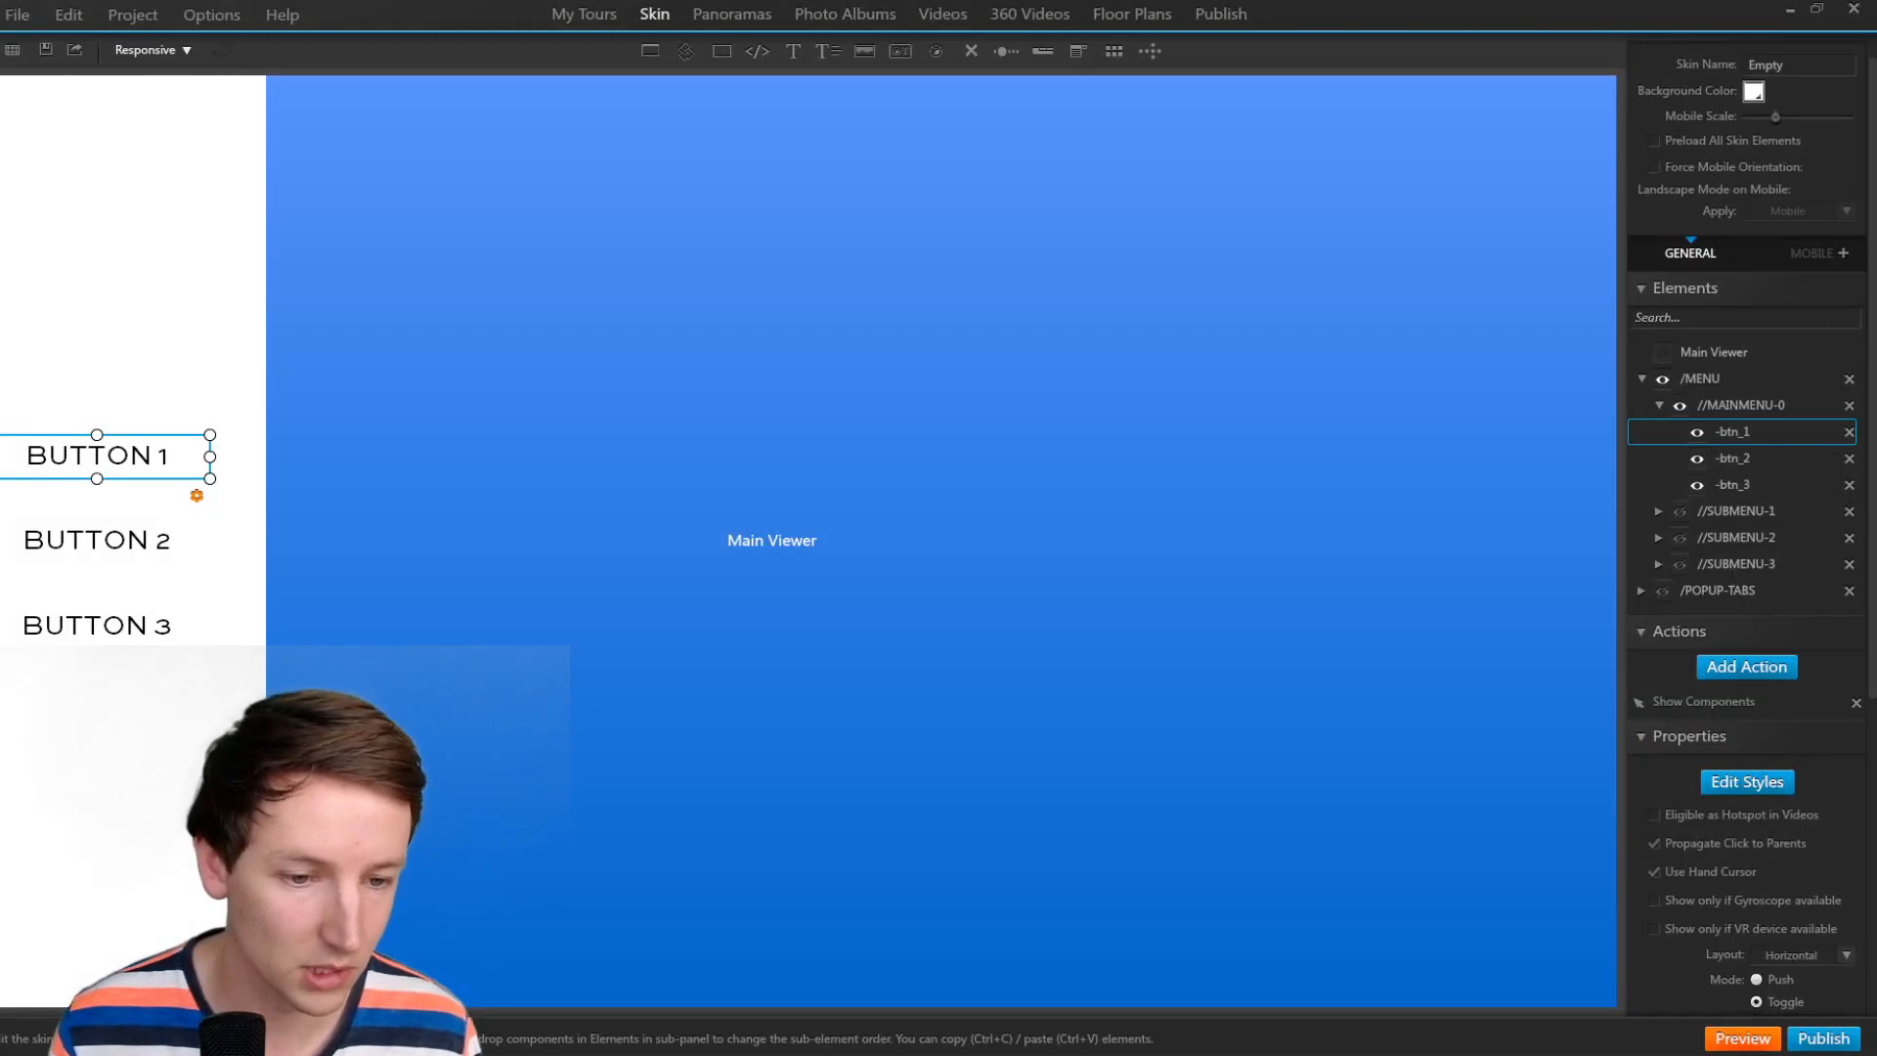
Preview the tour, look around the panorama and open the tabbed popup from BUTTON 1.
{"action": "left_click", "coordinate": [1743, 1038]}
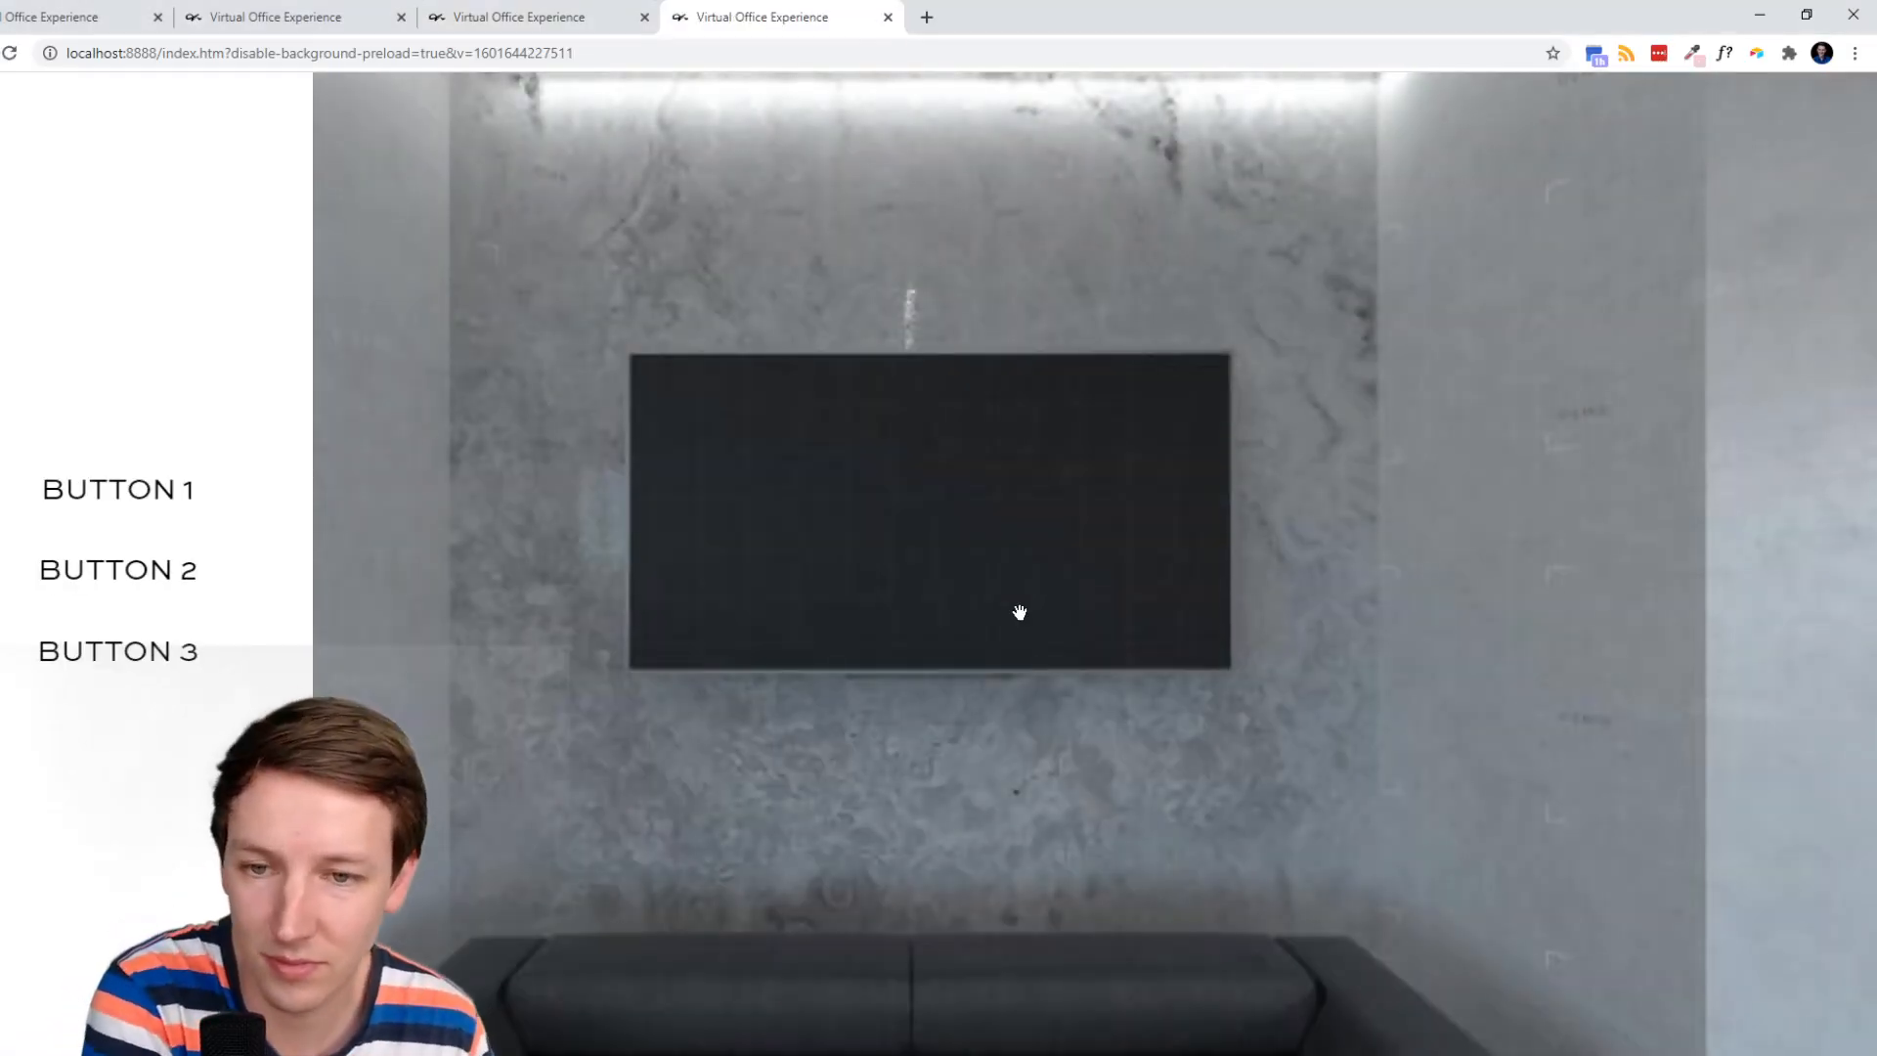
{"action": "left_click_drag", "start_coordinate": [1150, 602], "coordinate": [738, 599]}
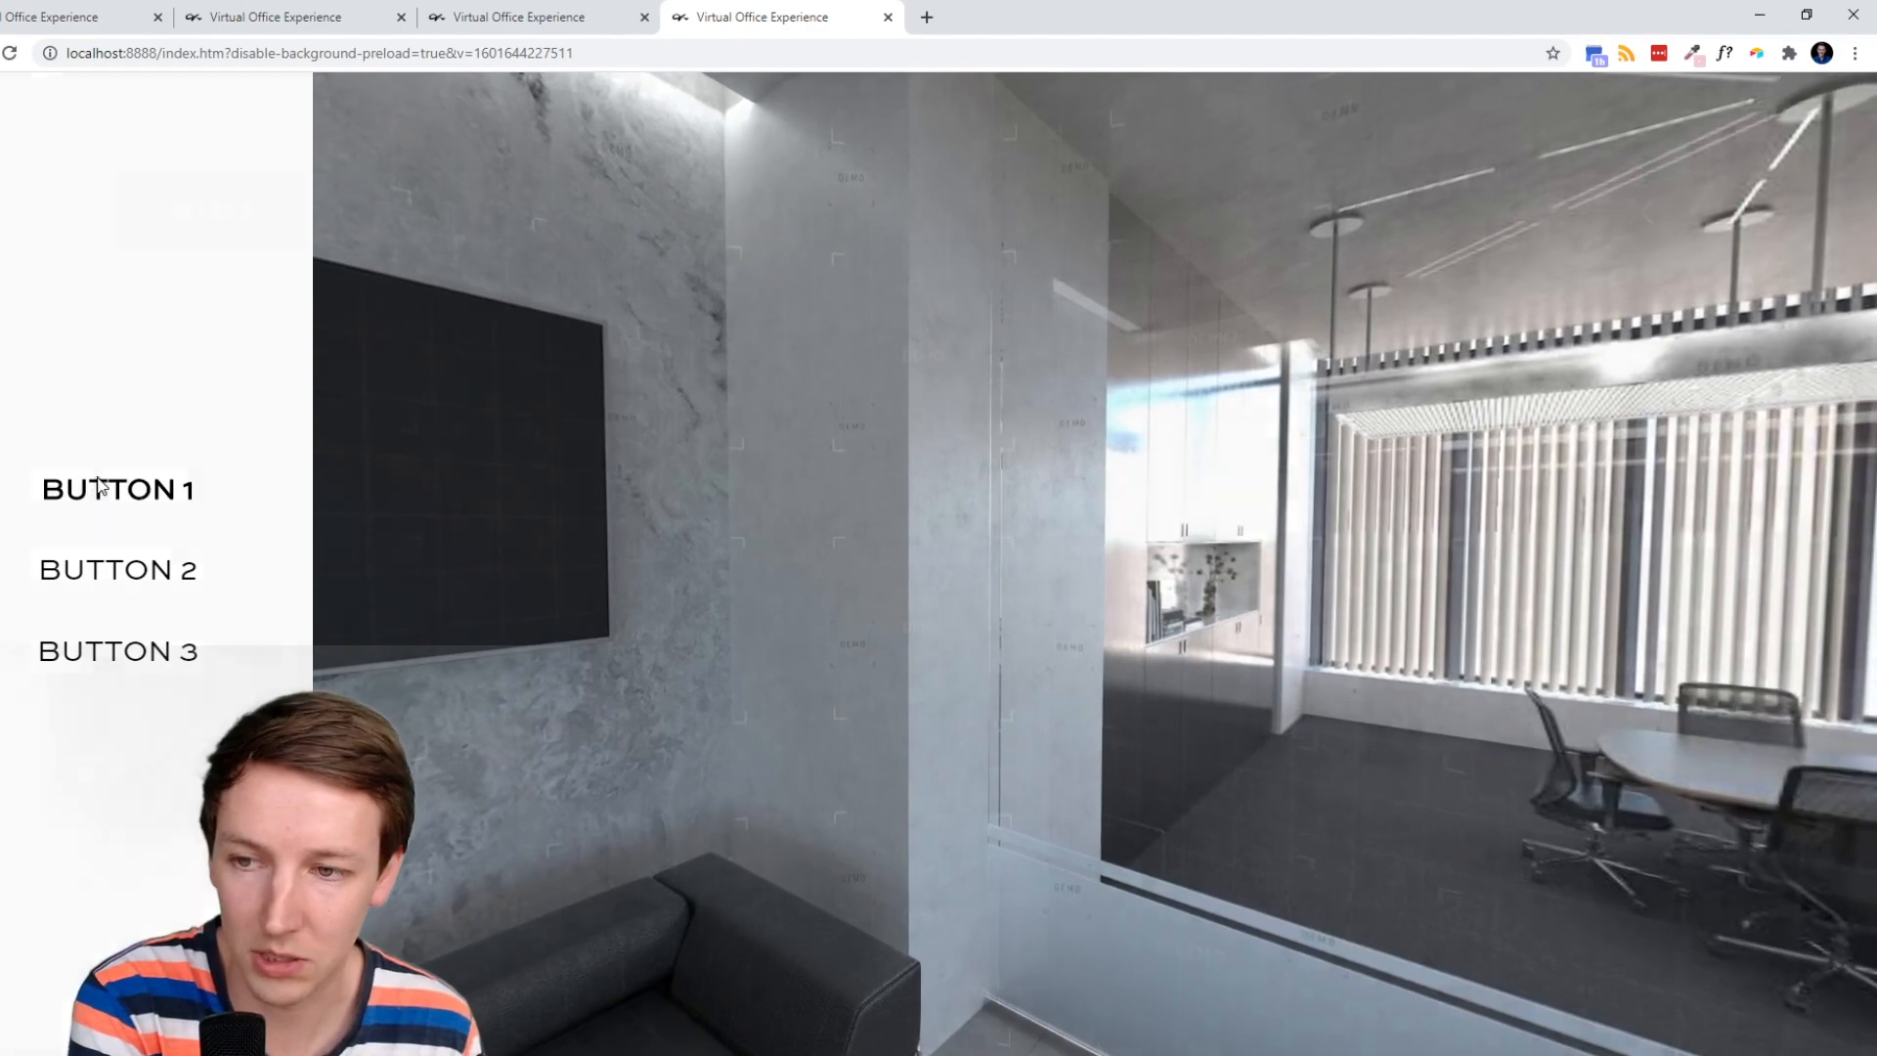
{"action": "left_click", "coordinate": [117, 489]}
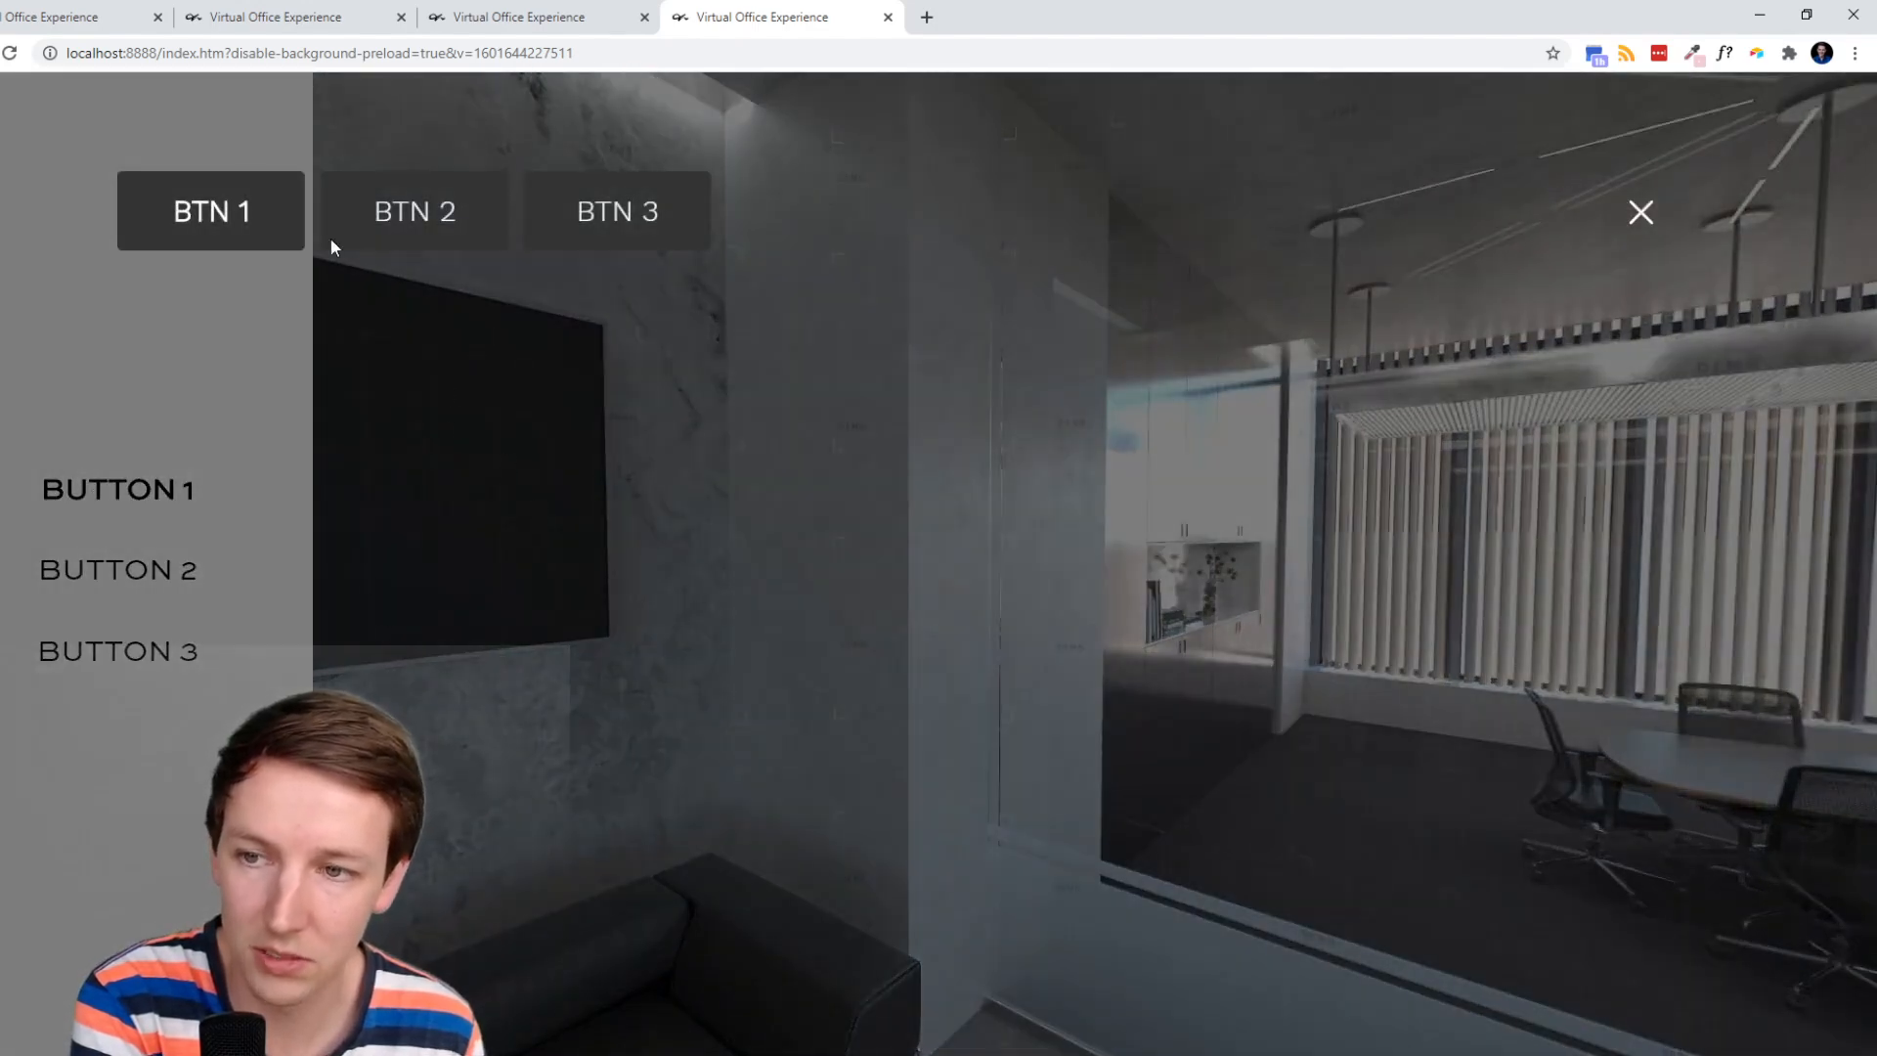
Test the popup's page switching with BTN 2, BTN 3 and BTN 1, and close the popup in the preview.
{"action": "left_click", "coordinate": [391, 217]}
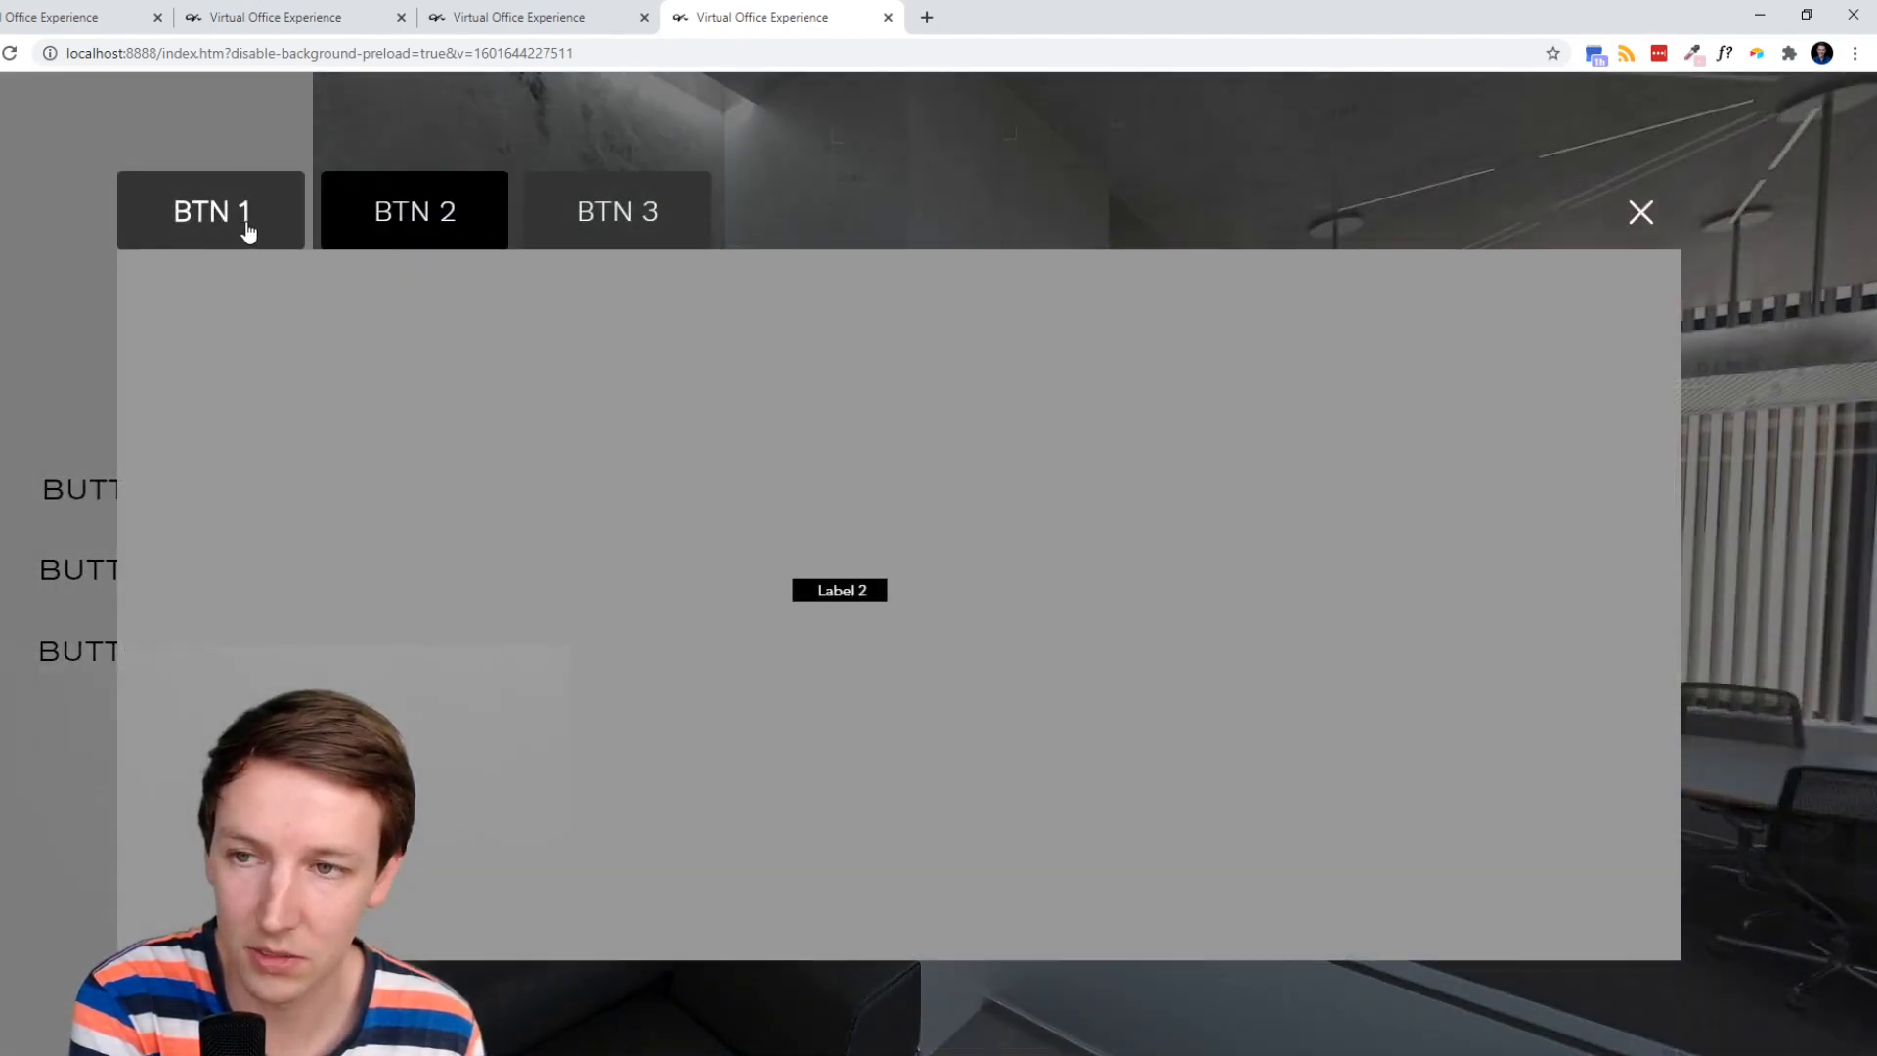
{"action": "left_click", "coordinate": [247, 231]}
{"action": "left_click", "coordinate": [412, 231]}
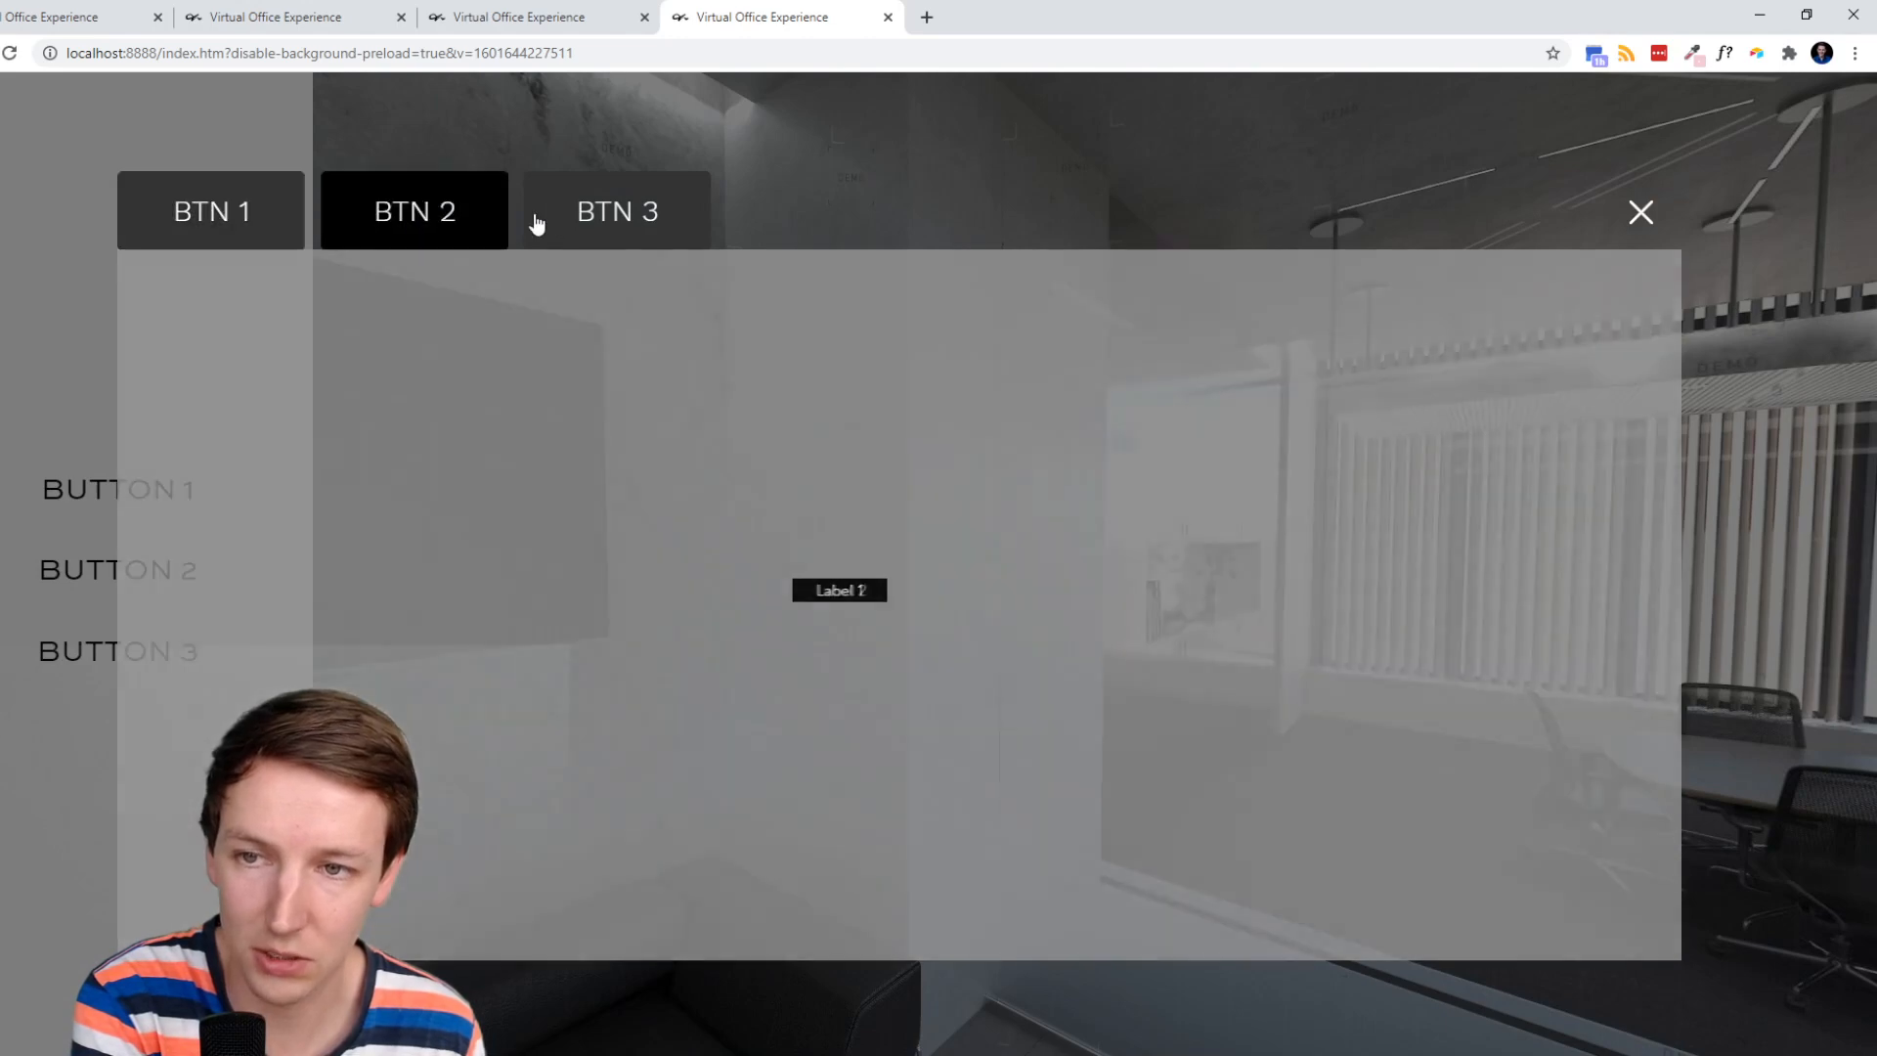
{"action": "left_click", "coordinate": [632, 220]}
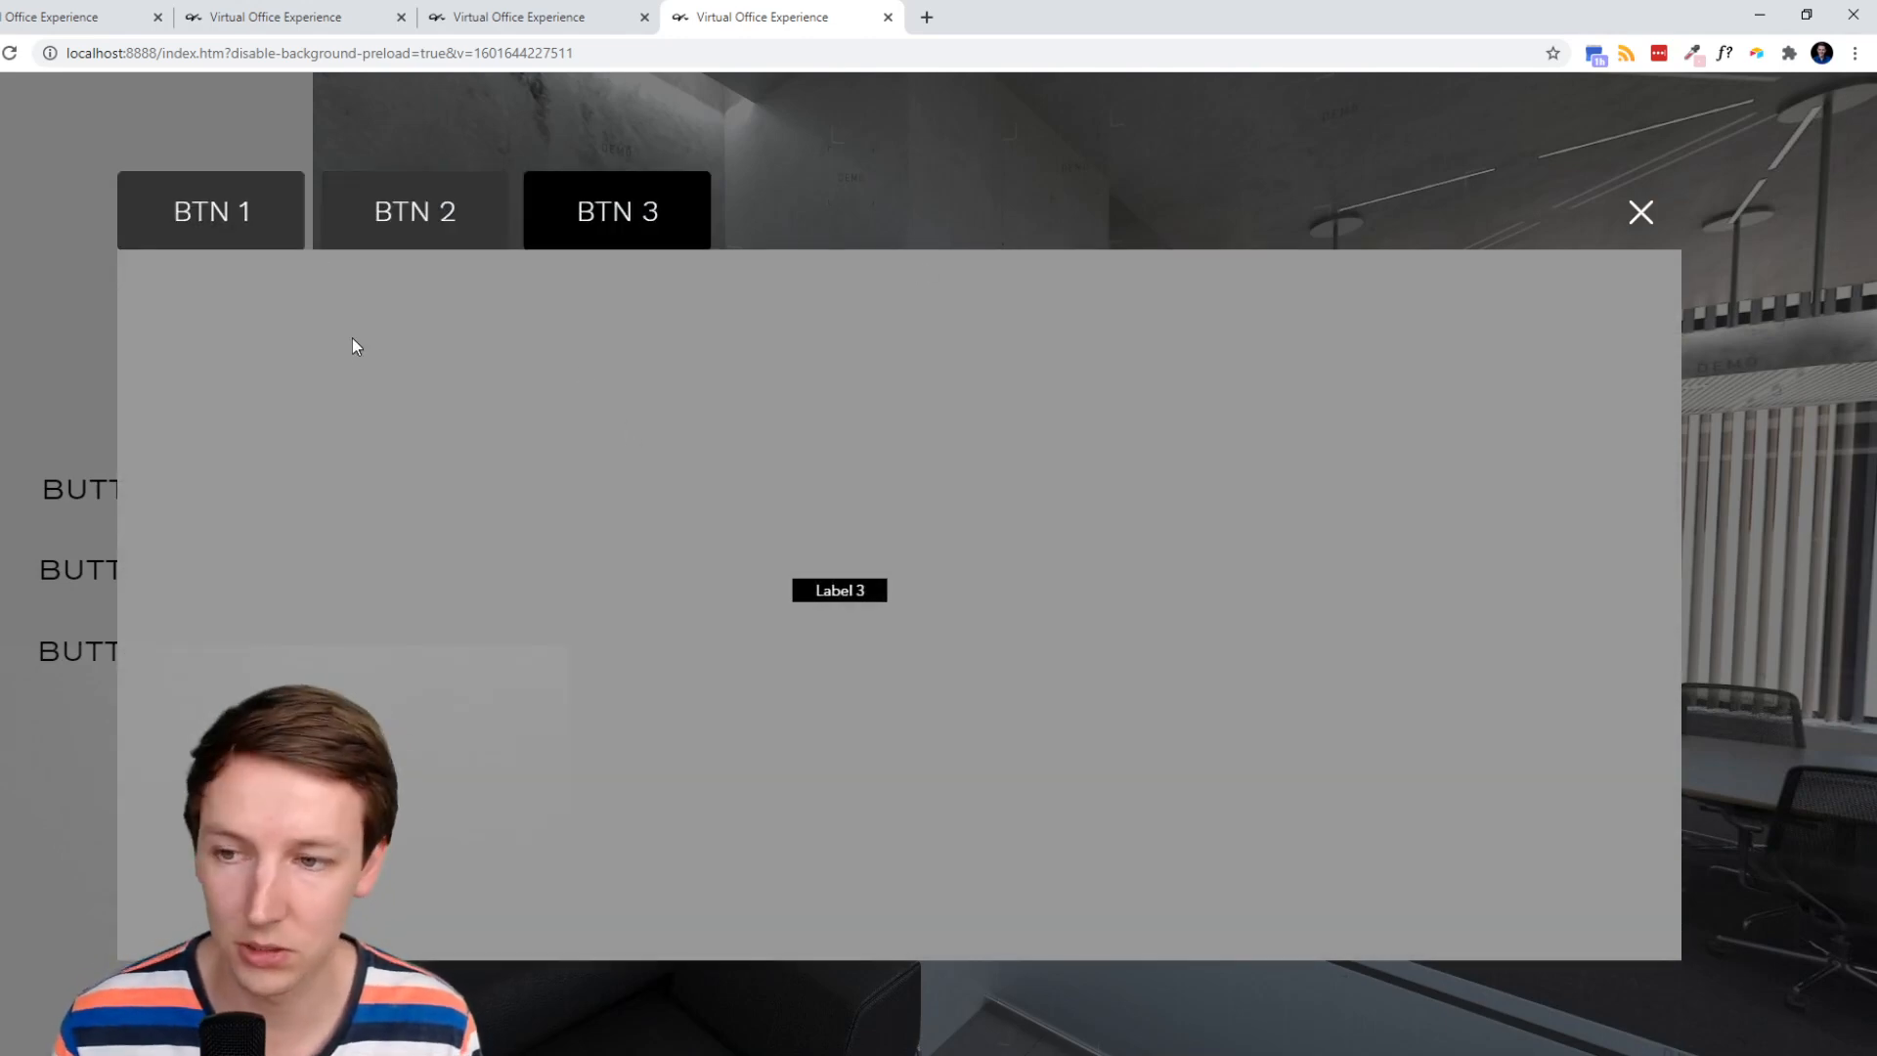
{"action": "left_click", "coordinate": [207, 223]}
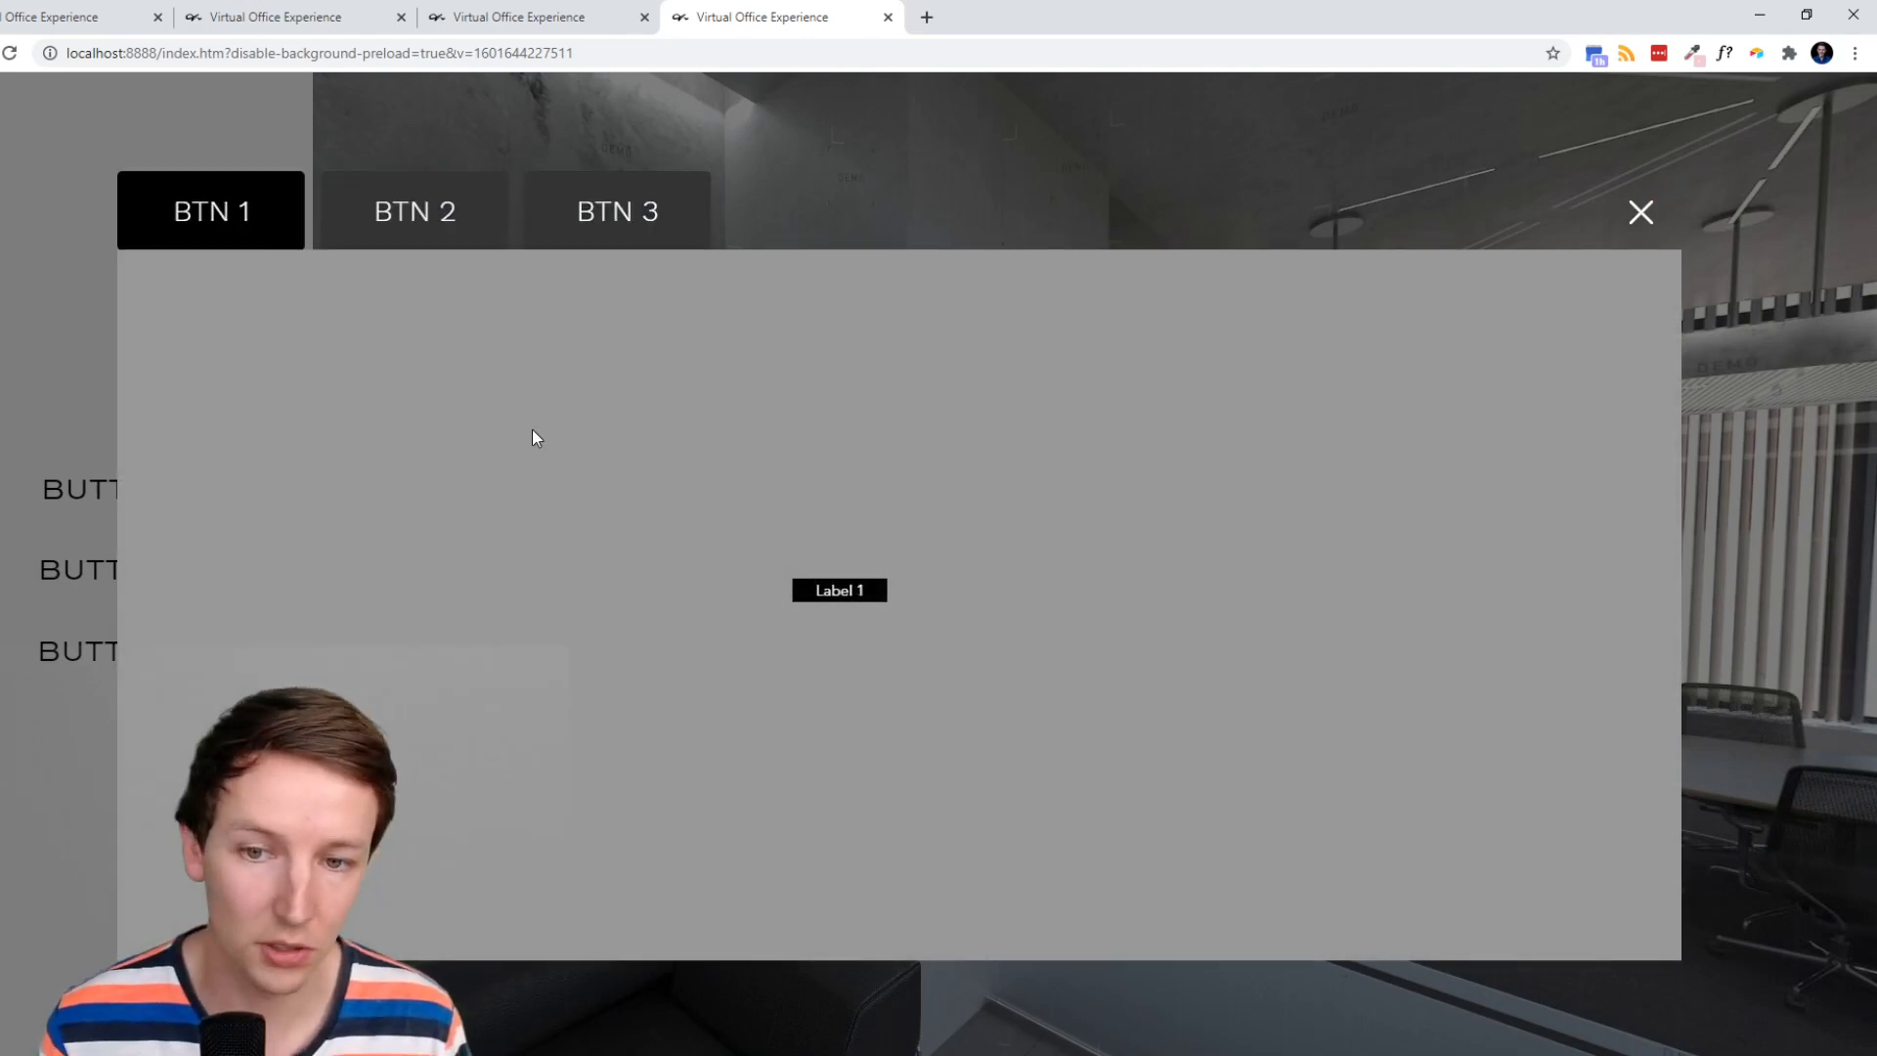
{"action": "left_click", "coordinate": [1659, 224]}
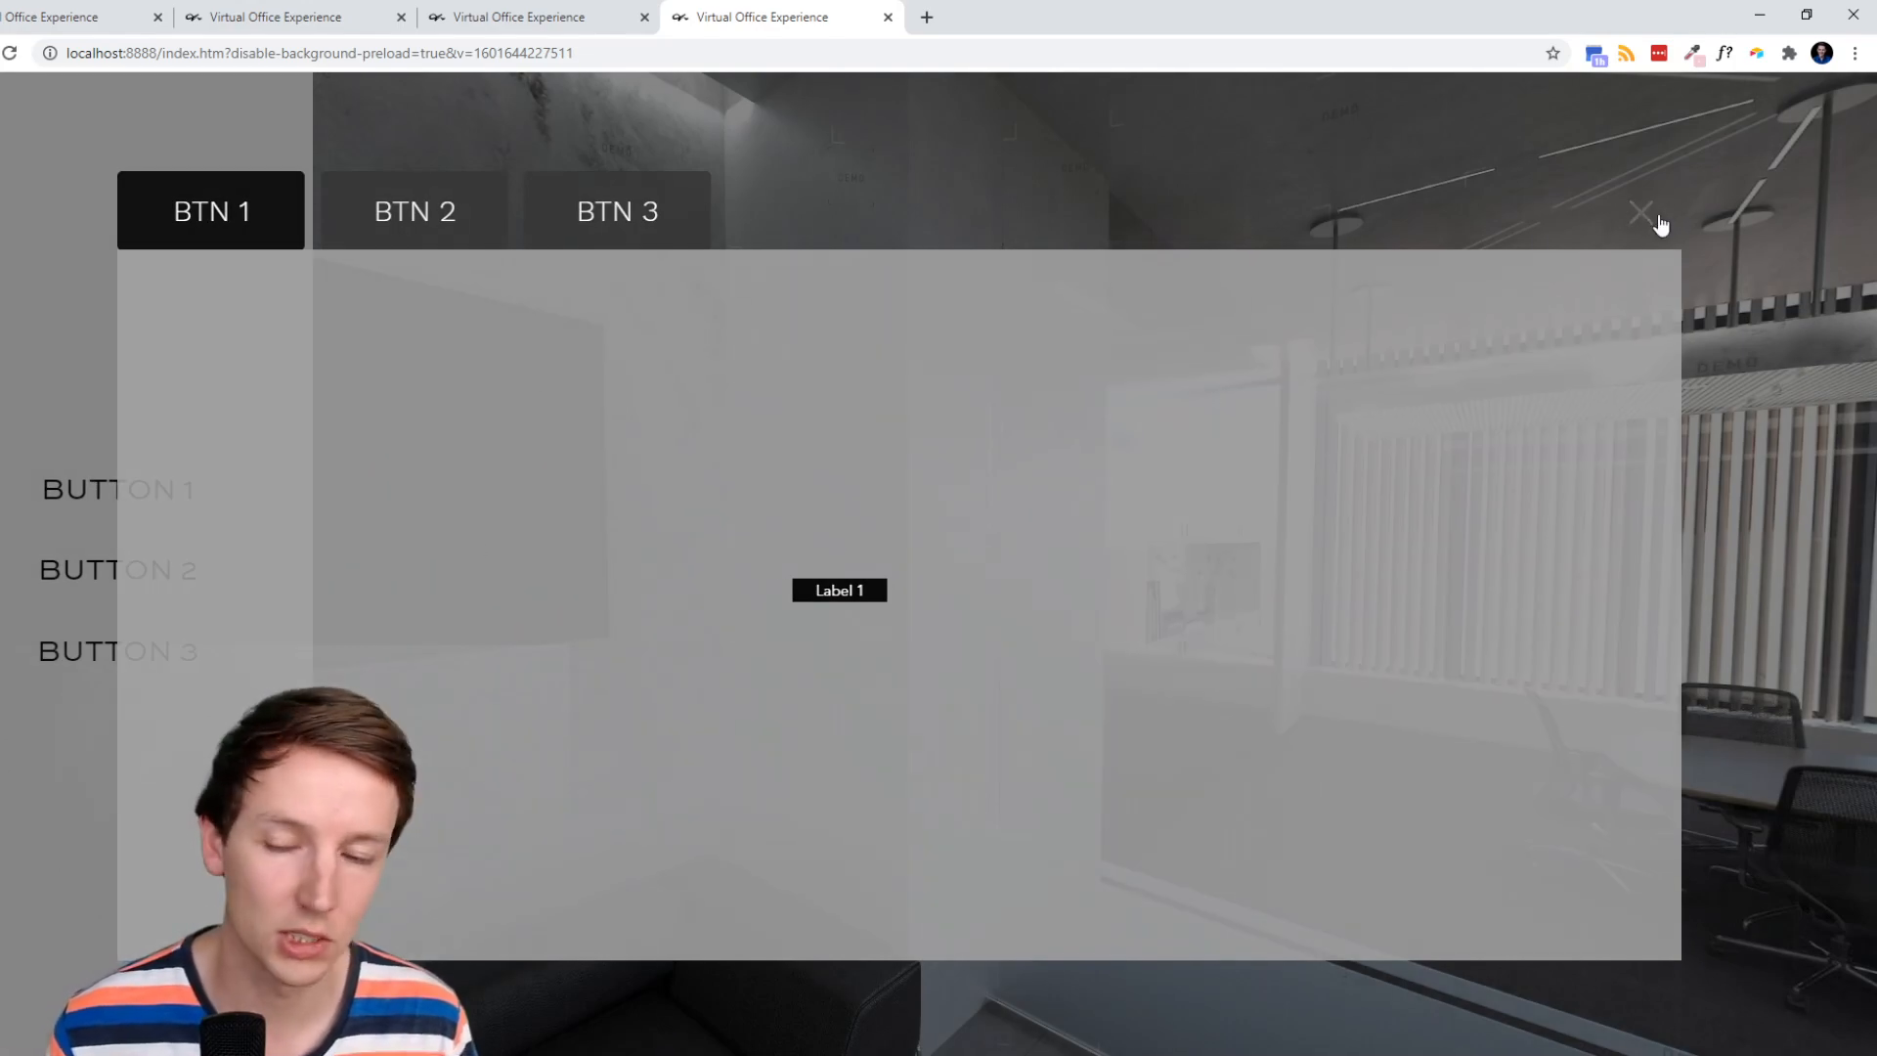
Back in the skin editor, extend BUTTON 1's Show Components action to also show ///PU-ITEM-1 along with /POPUP-TABS.
{"action": "key", "text": "alt+Tab"}
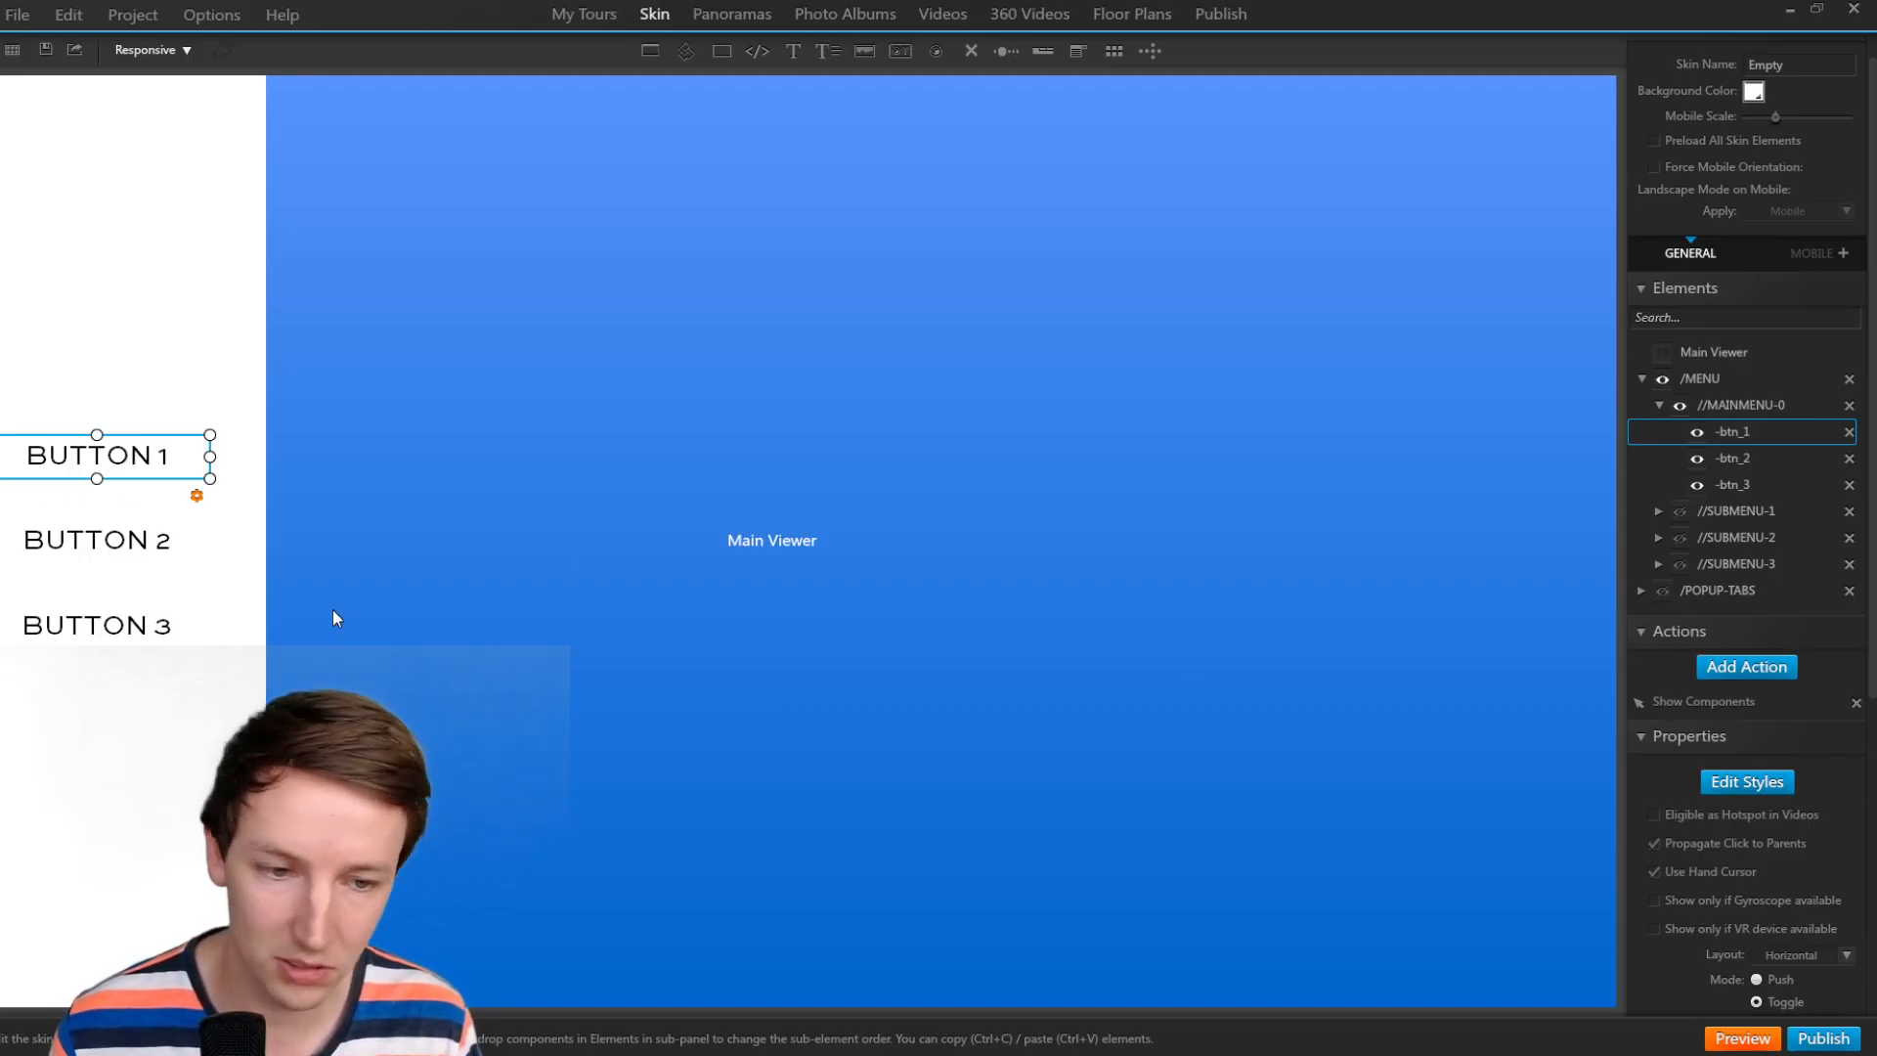
{"action": "double_click", "coordinate": [1728, 703]}
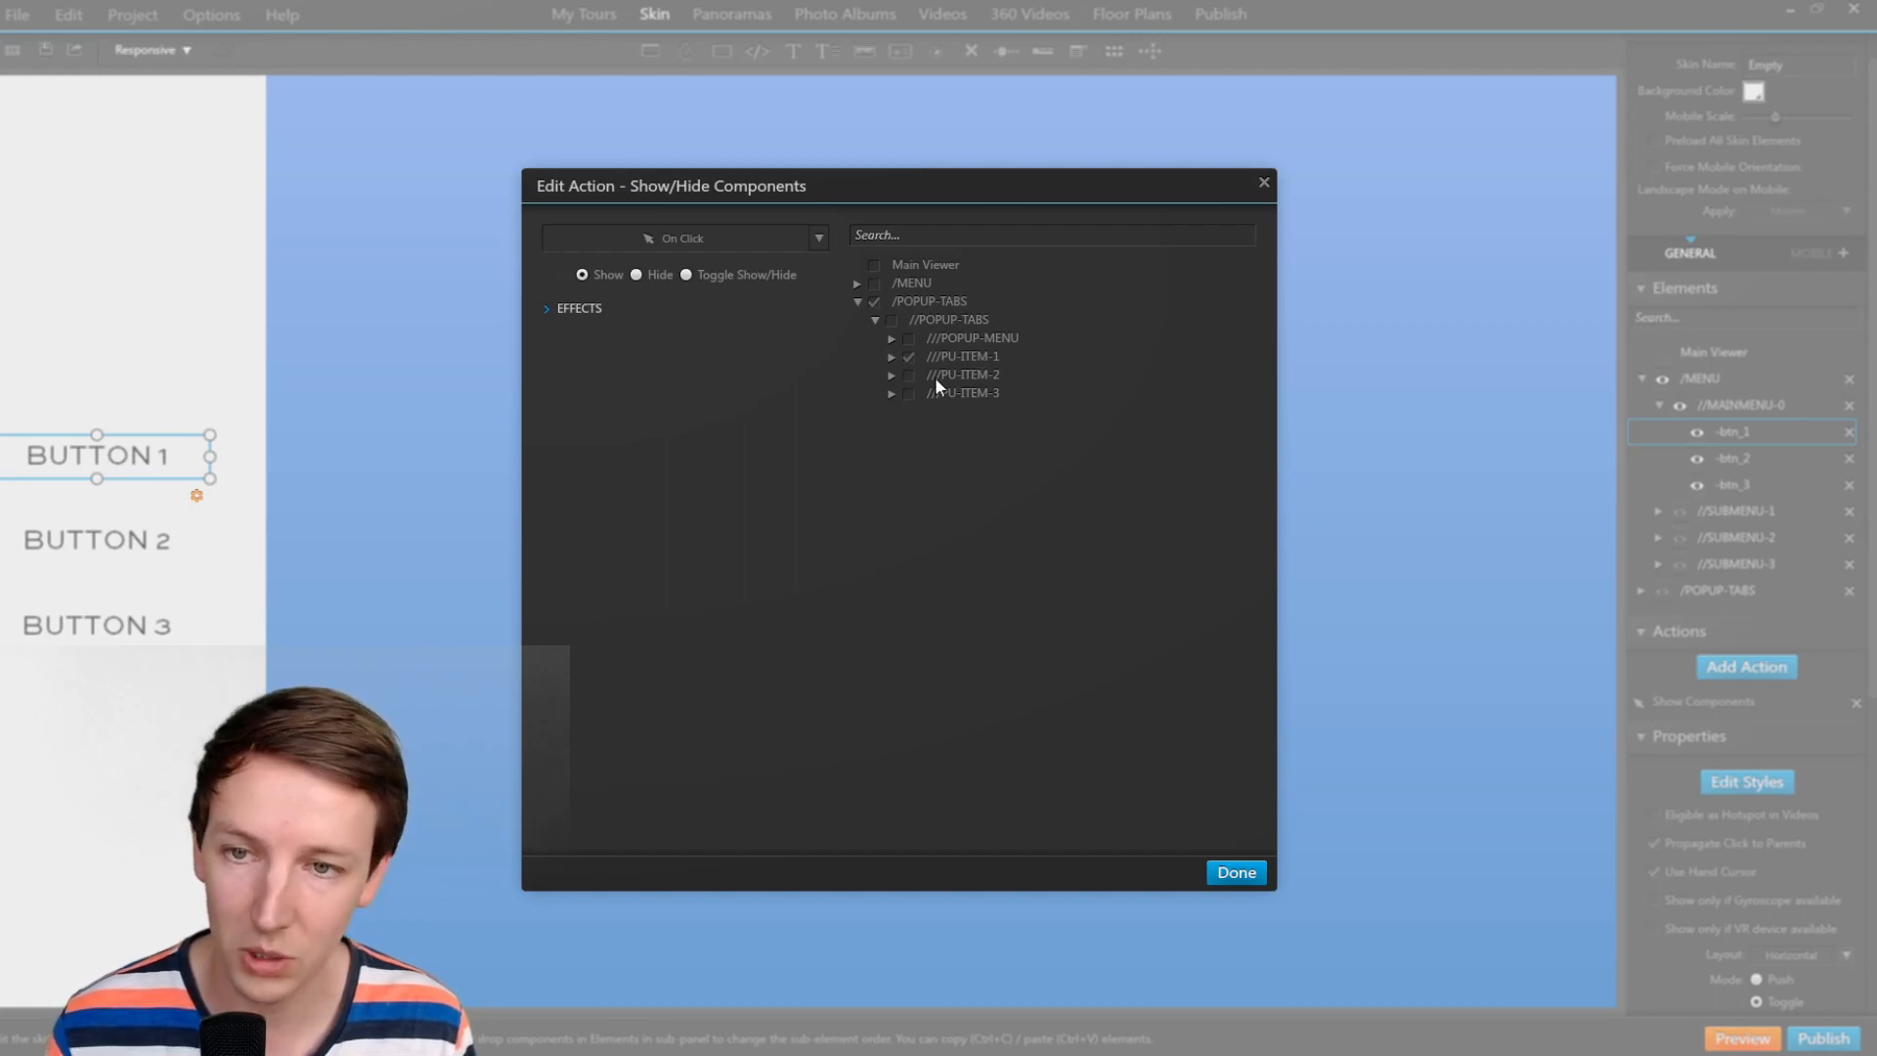
{"action": "left_click", "coordinate": [1237, 873]}
Preview the tour again, open the popup from BUTTON 1, switch through BTN 2, BTN 3 and BTN 1, and close it.
{"action": "left_click", "coordinate": [1742, 1038]}
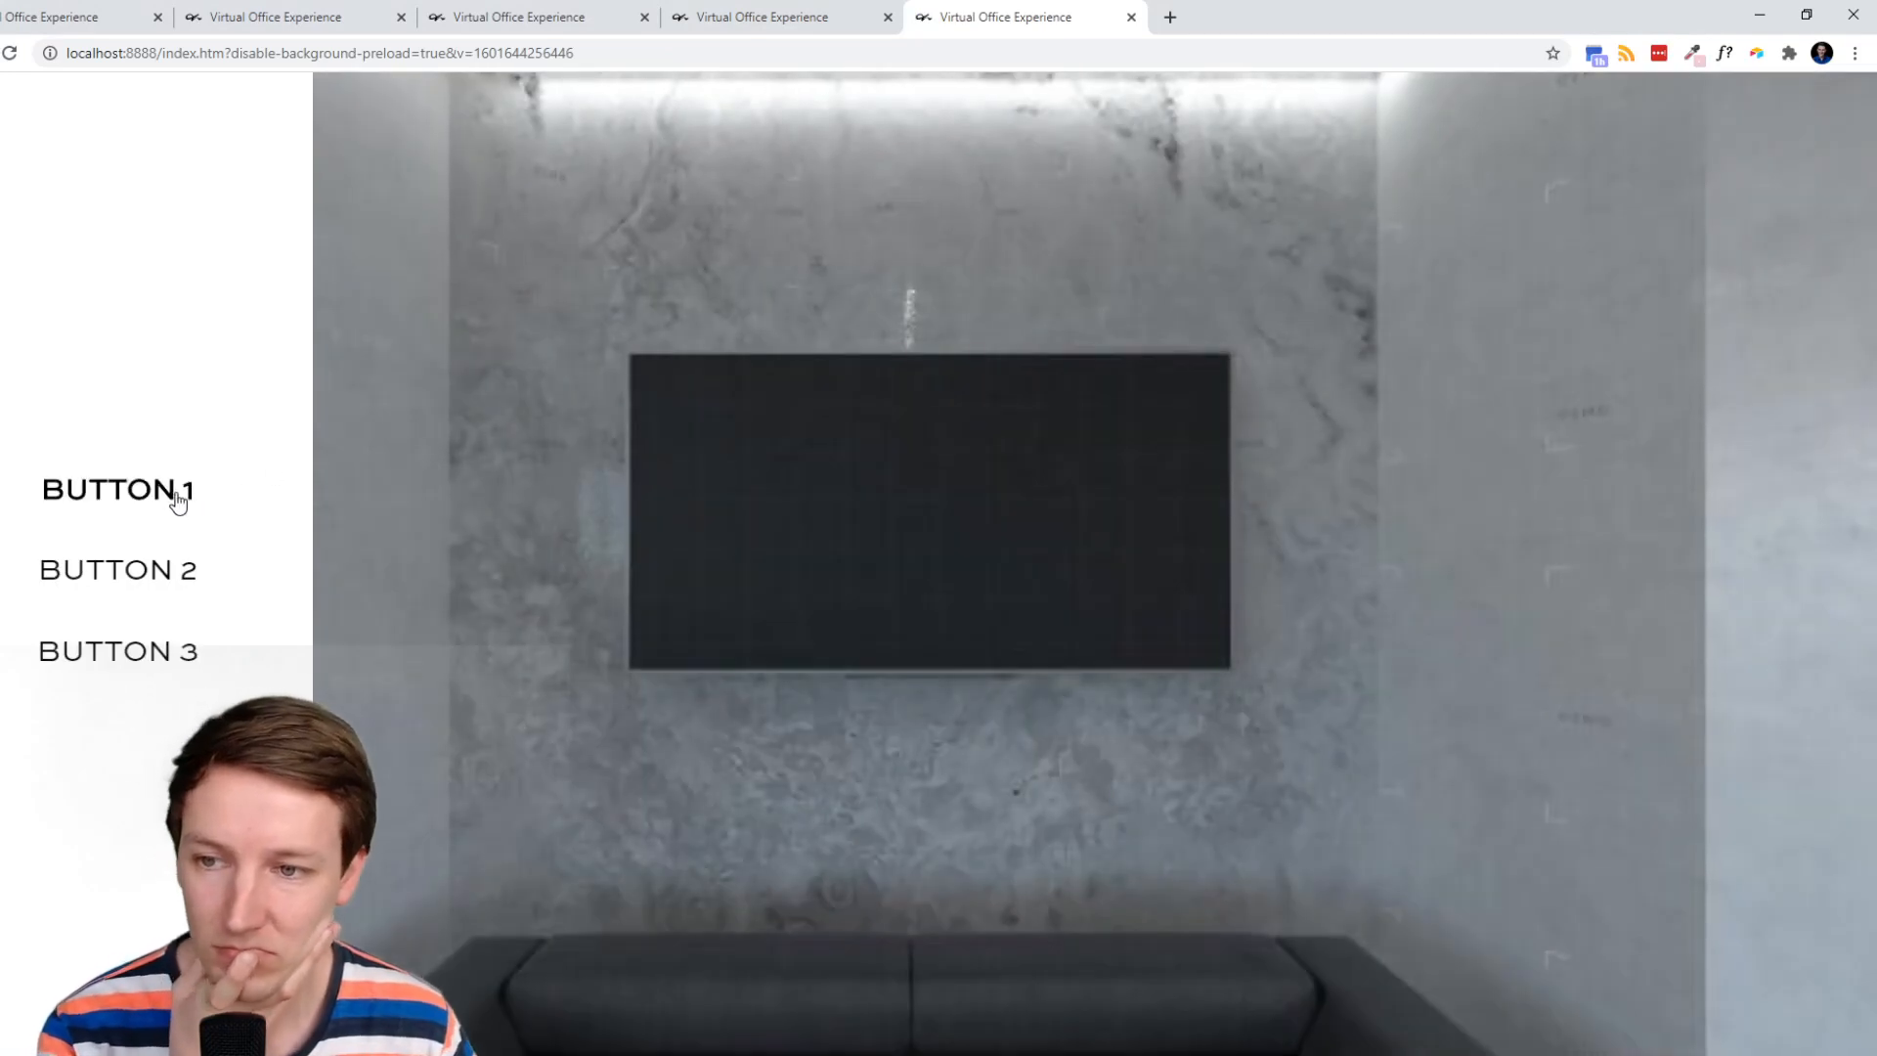
{"action": "left_click", "coordinate": [178, 496]}
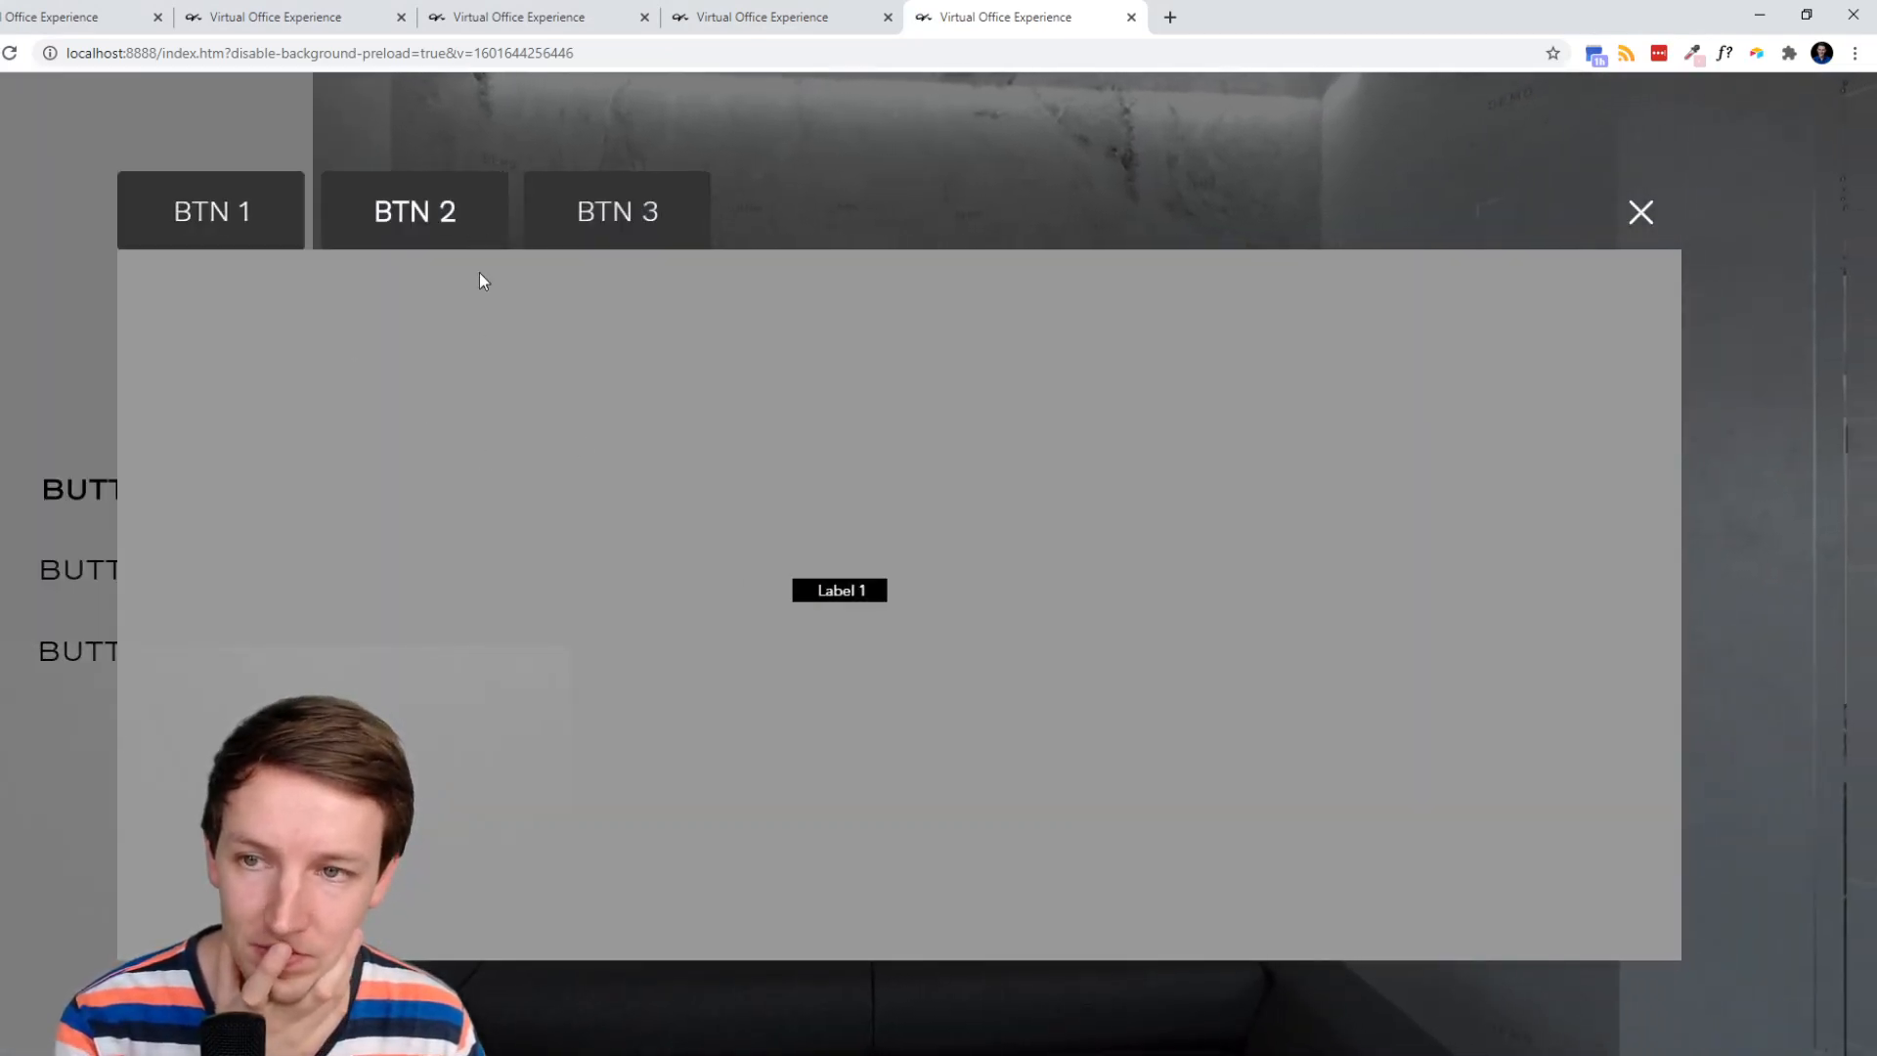
{"action": "left_click", "coordinate": [491, 227]}
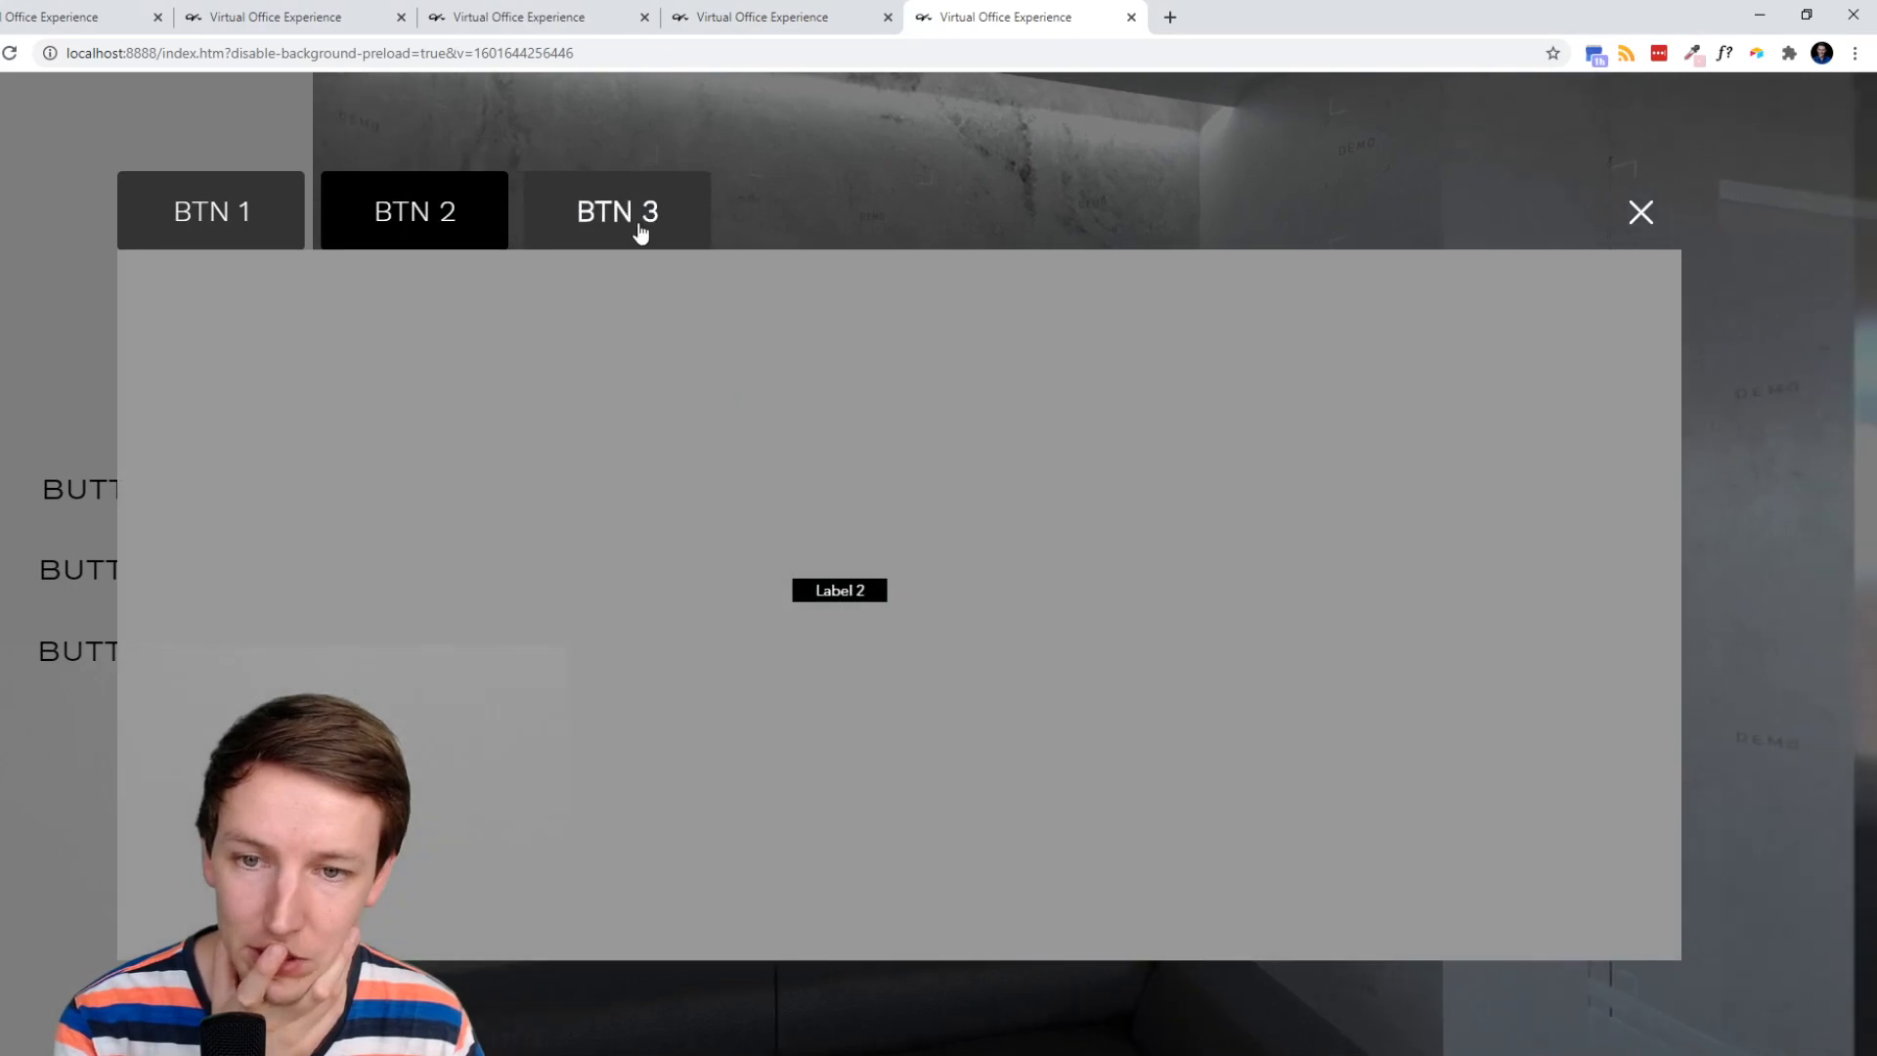
{"action": "left_click", "coordinate": [628, 203]}
{"action": "left_click", "coordinate": [274, 234]}
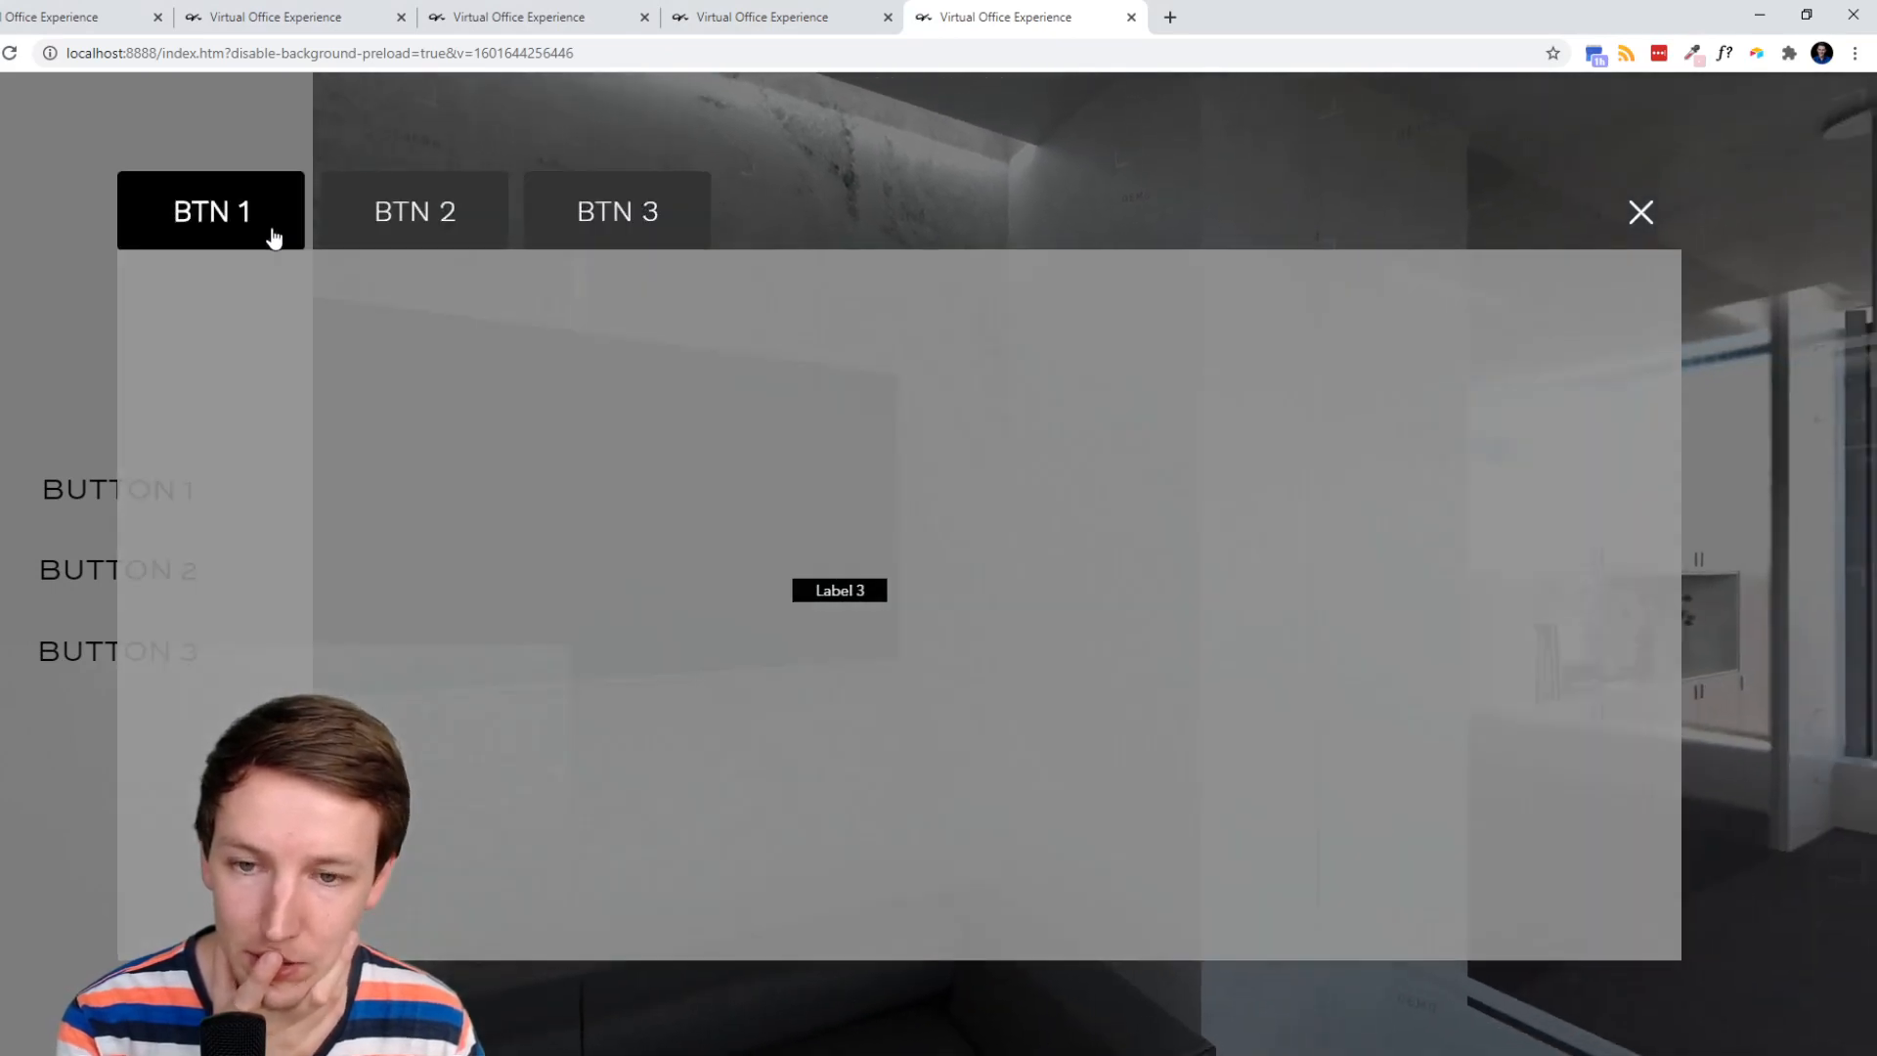
{"action": "left_click", "coordinate": [1642, 212]}
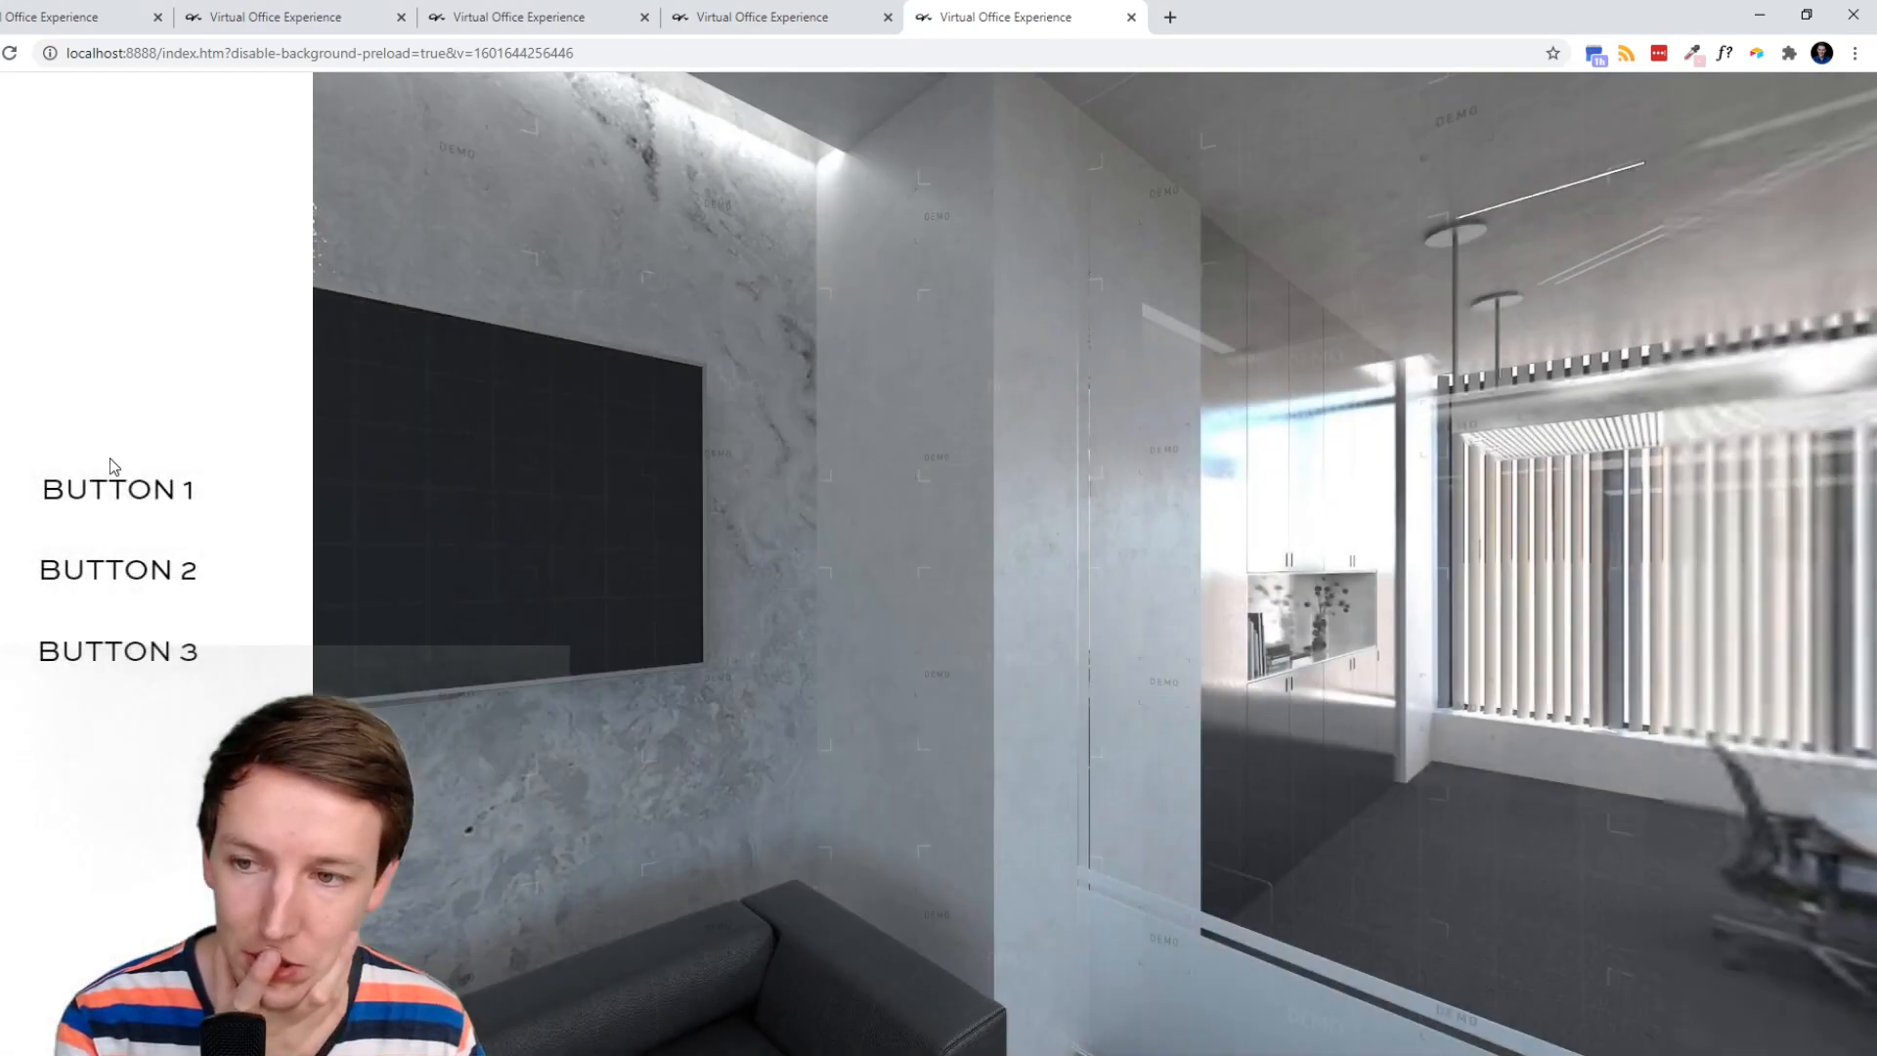
Check which page the popup reopens on by closing it on BTN 3, reopening it from BUTTON 1 and switching to BTN 1.
{"action": "left_click", "coordinate": [108, 486]}
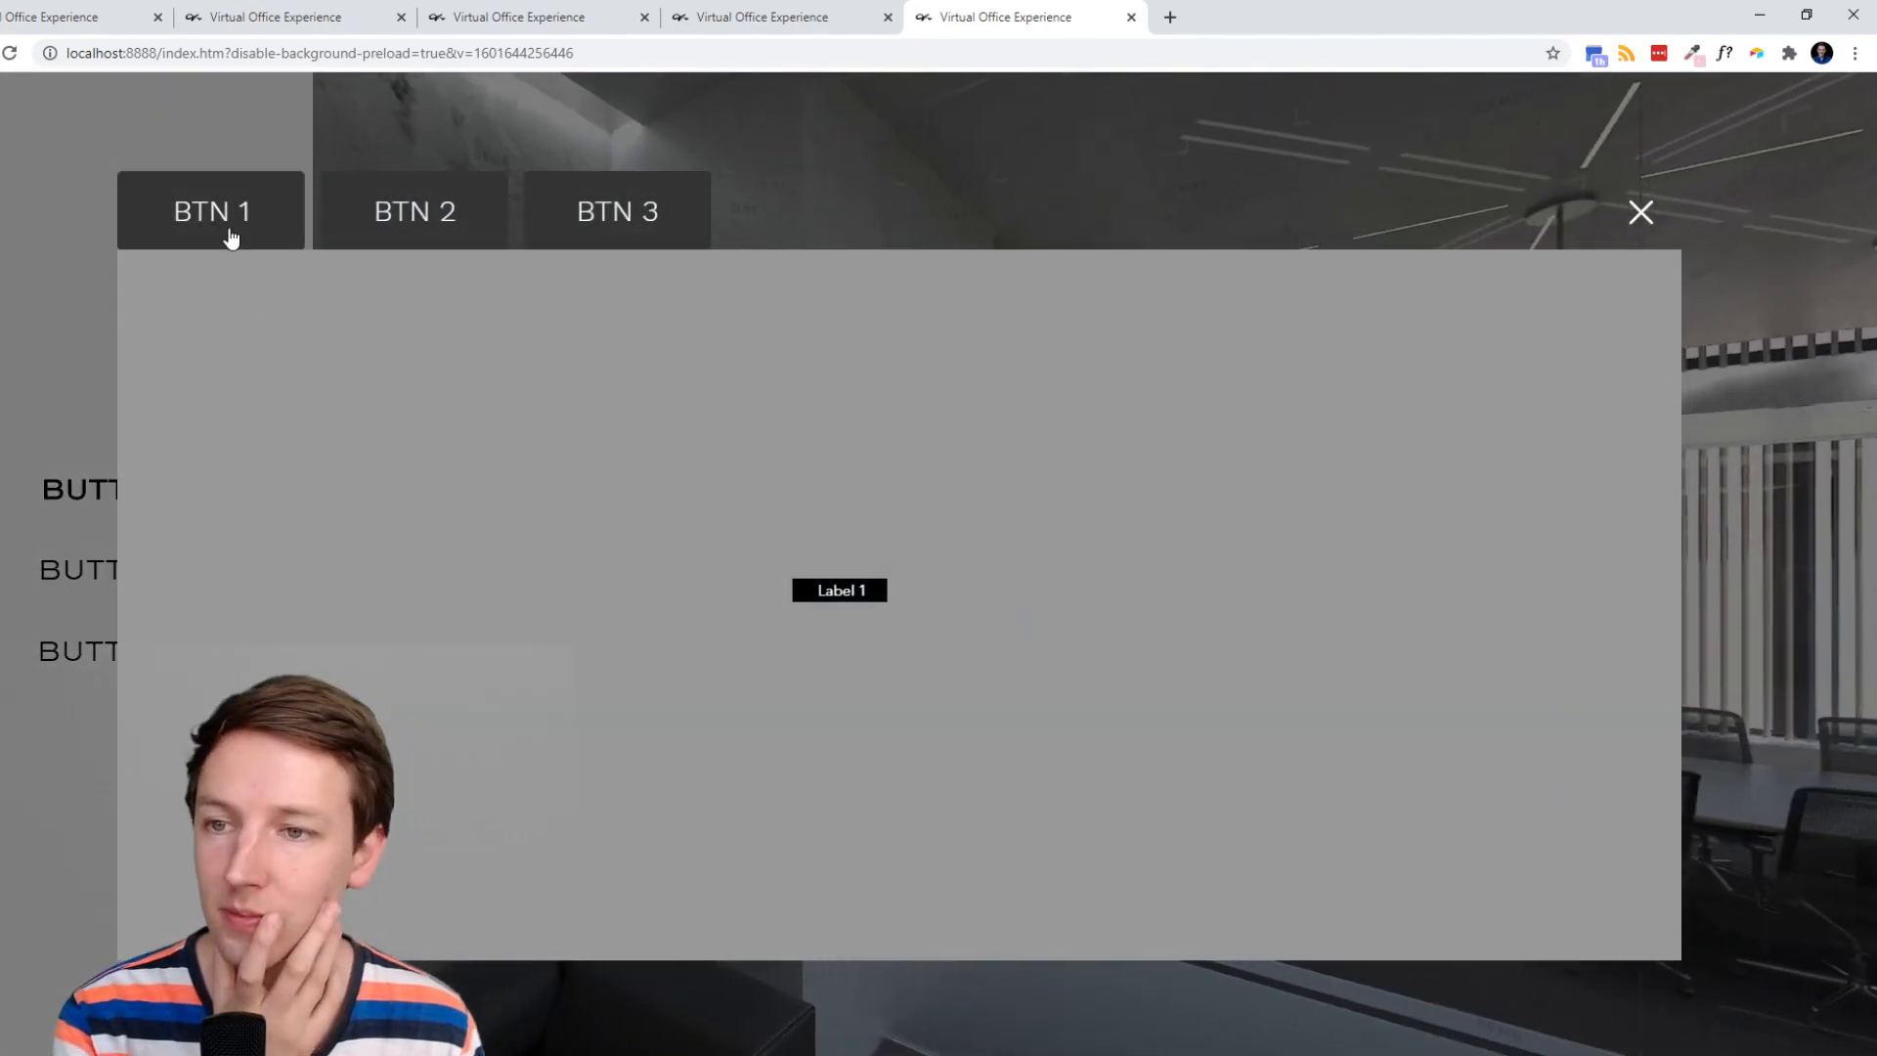
{"action": "left_click", "coordinate": [452, 235]}
{"action": "left_click", "coordinate": [675, 232]}
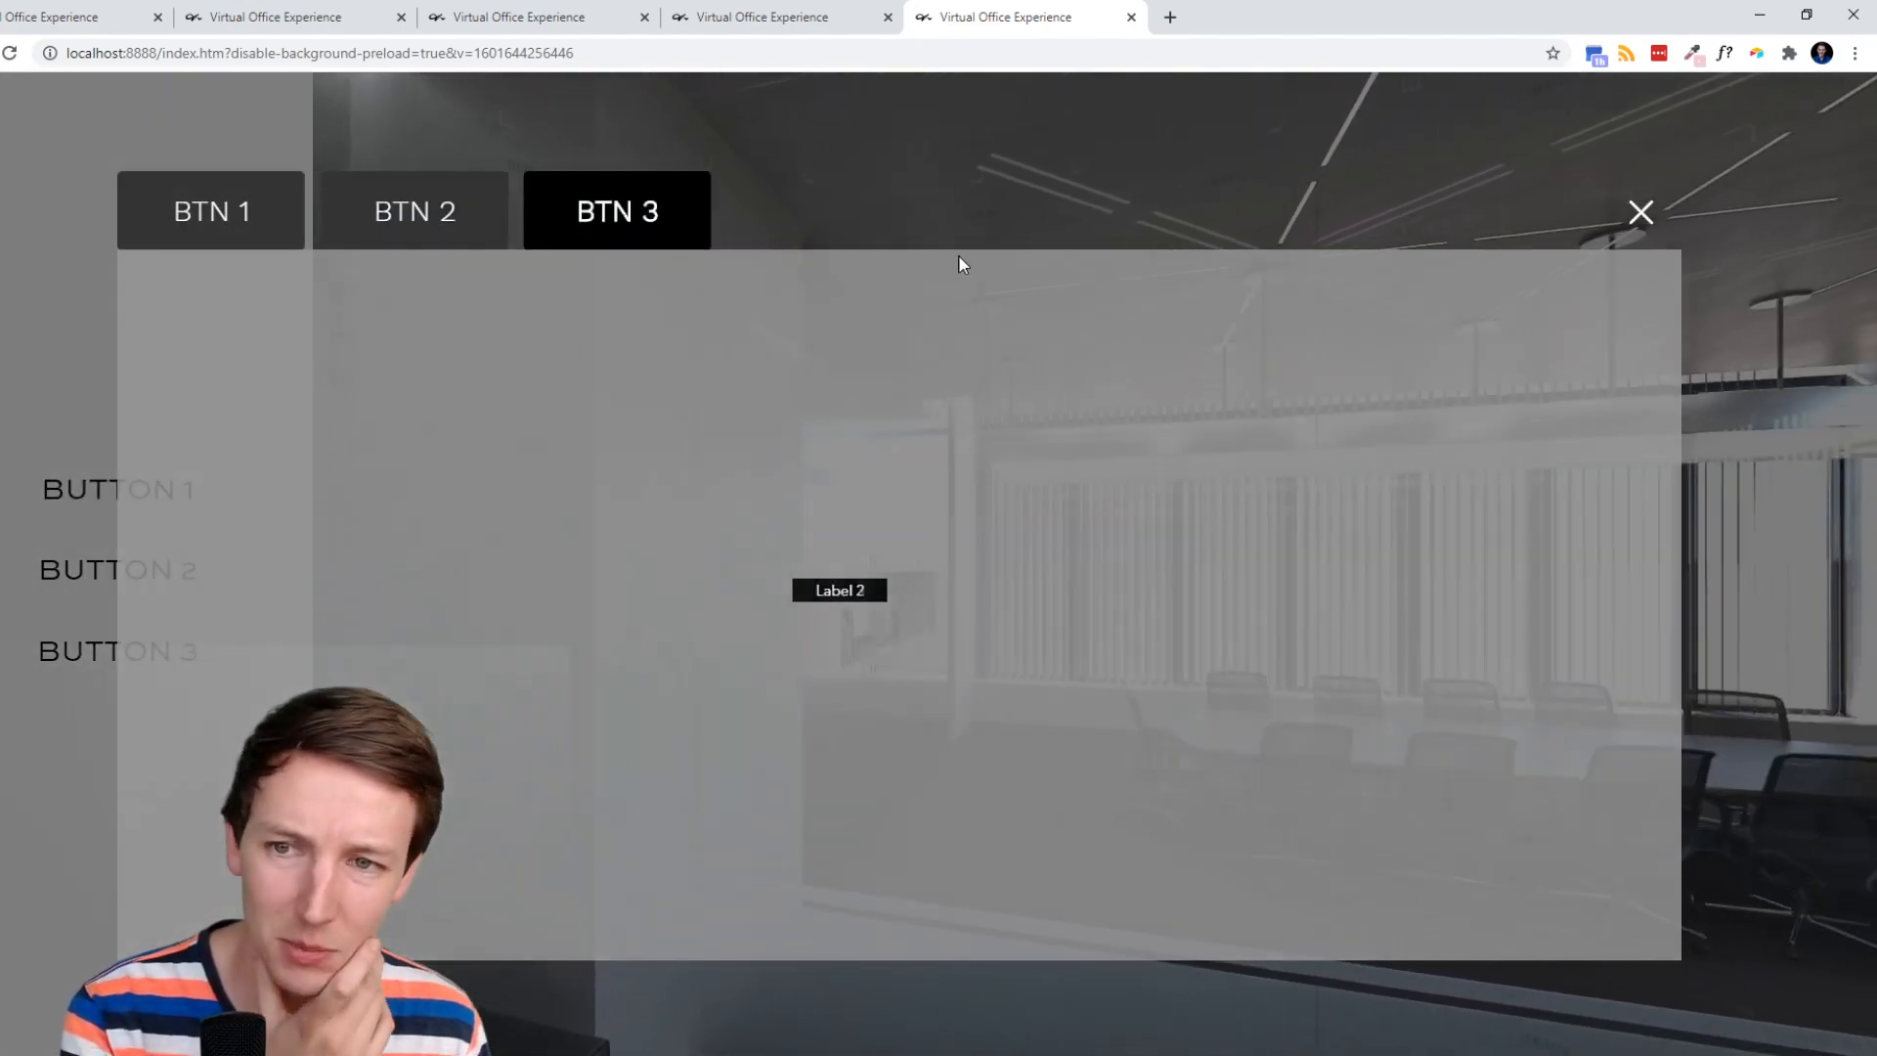
{"action": "left_click", "coordinate": [1642, 212]}
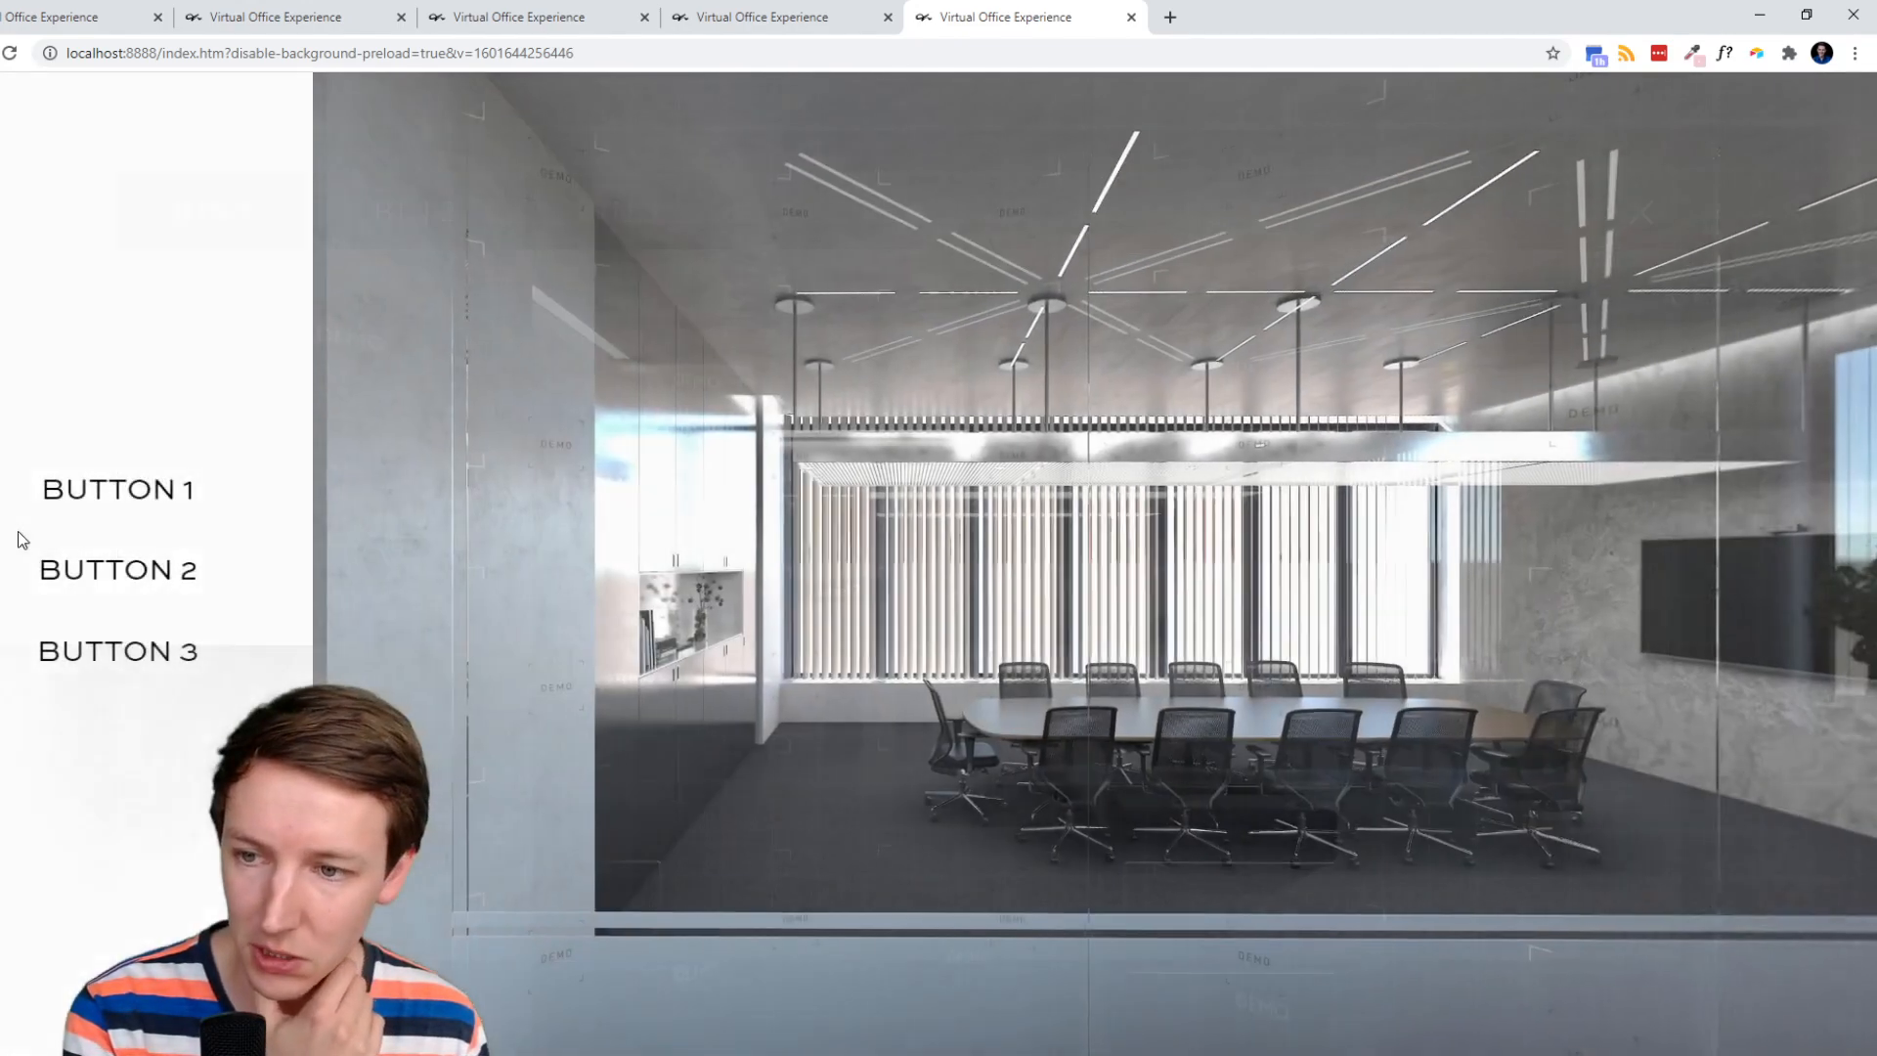
{"action": "left_click", "coordinate": [156, 498]}
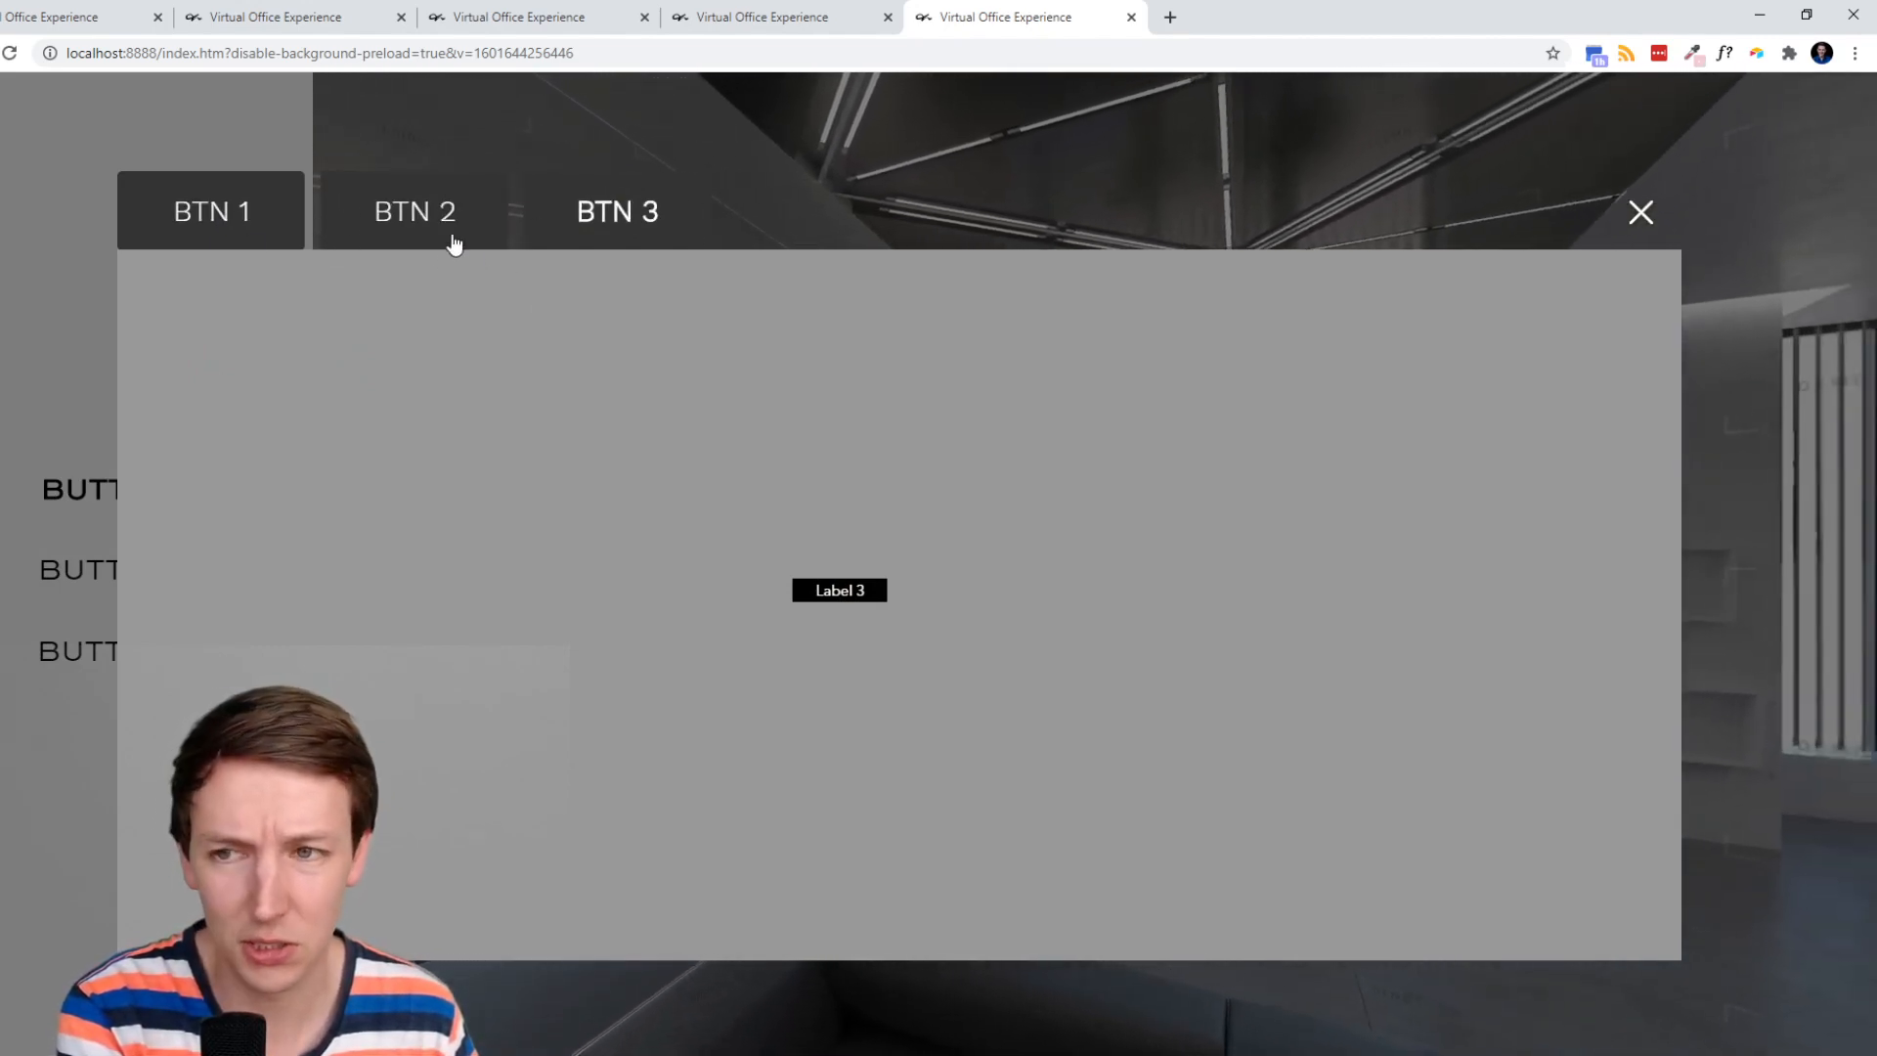
{"action": "left_click", "coordinate": [218, 215]}
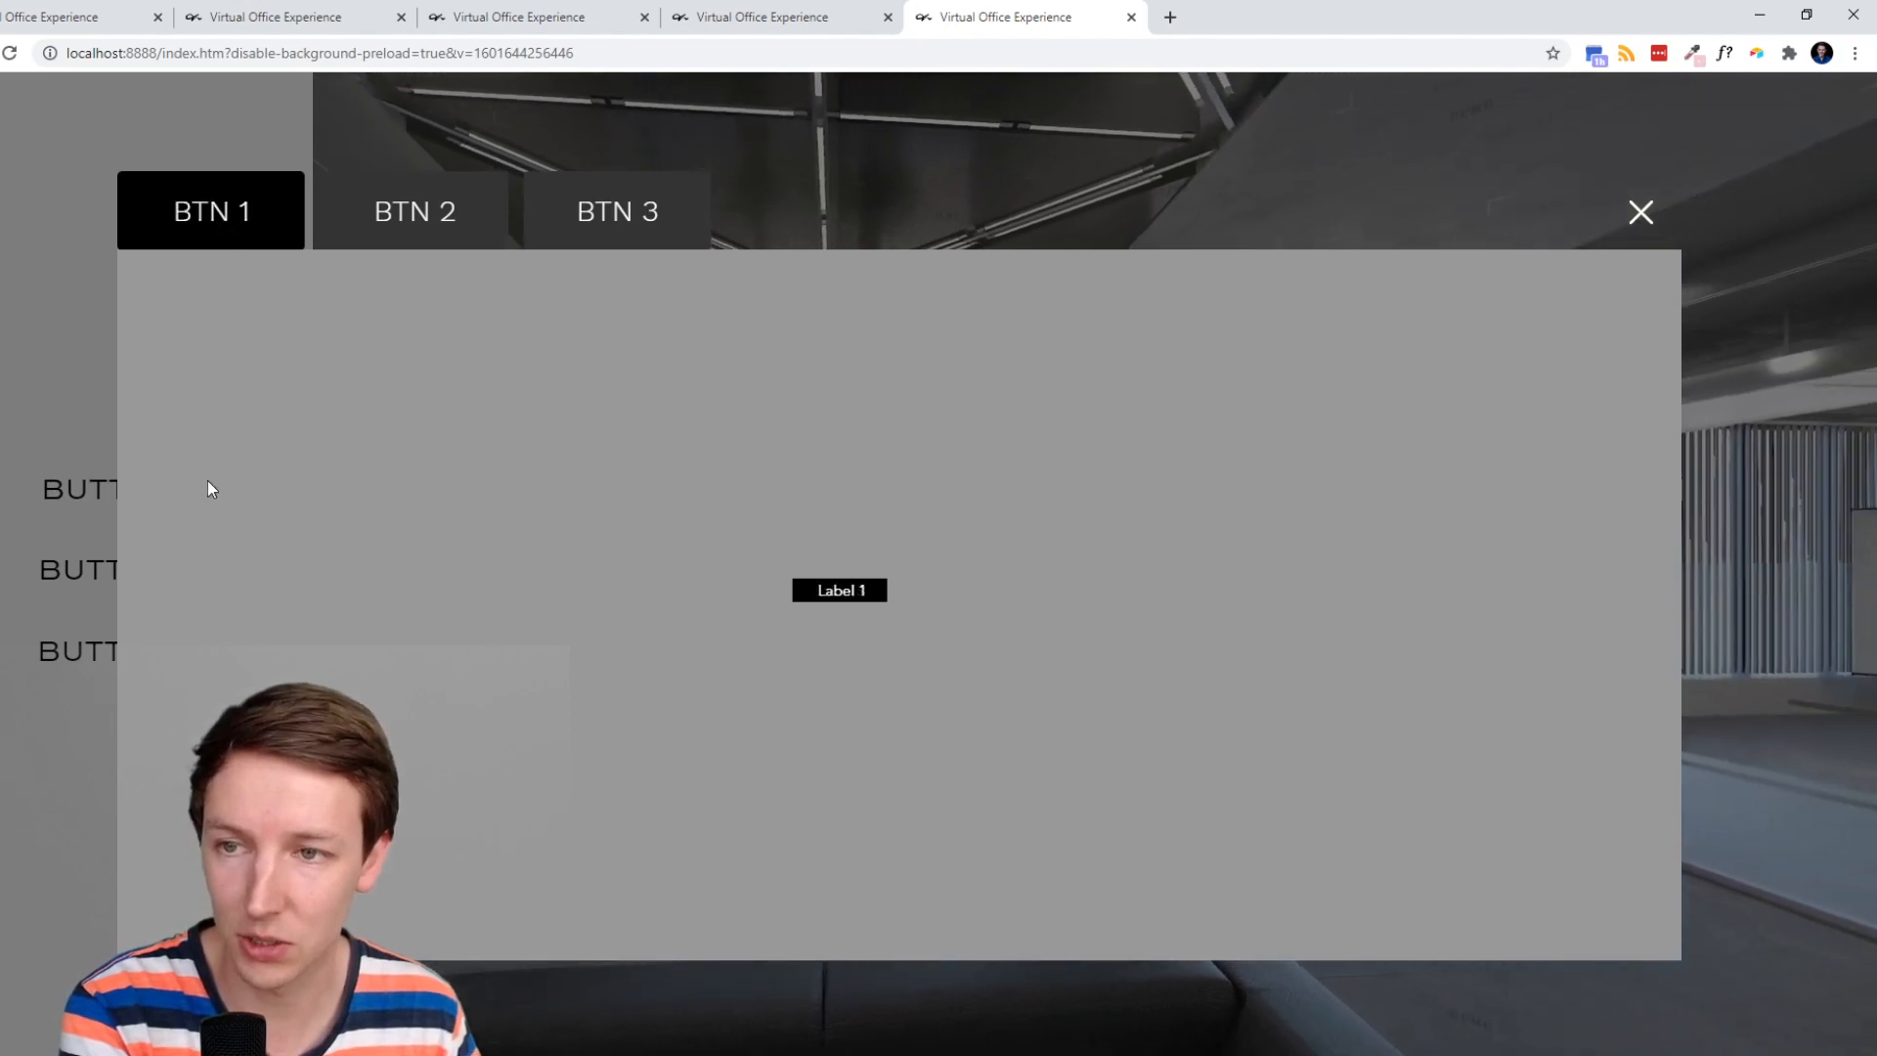